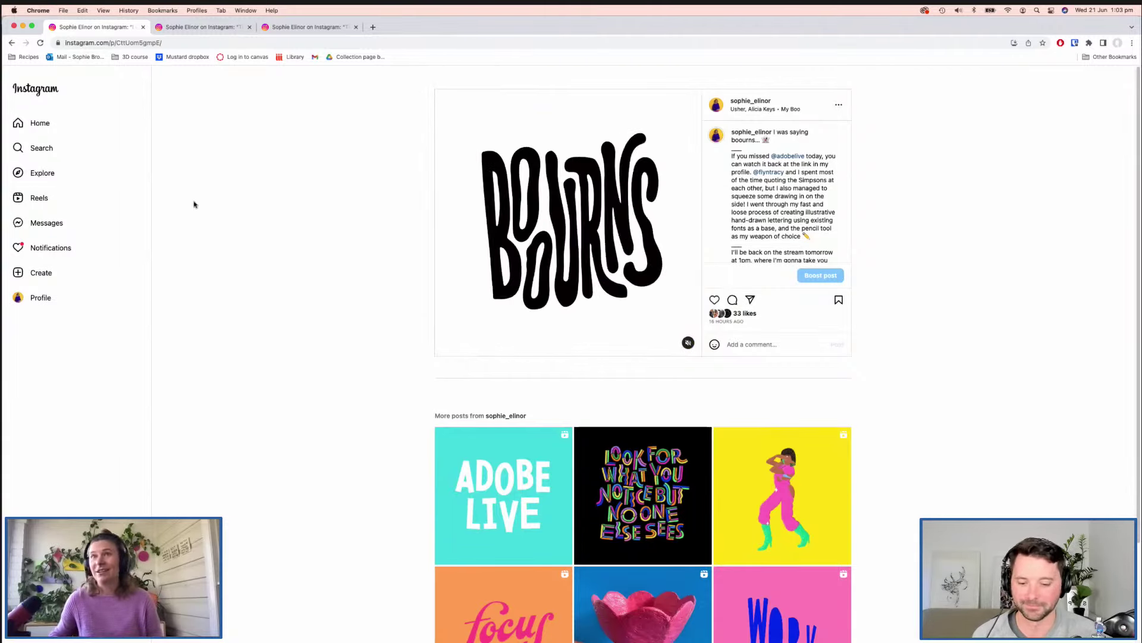
# - Review the animated lettering and line-drawing posts open in the three Instagram tabs
pyautogui.click(12, 43)
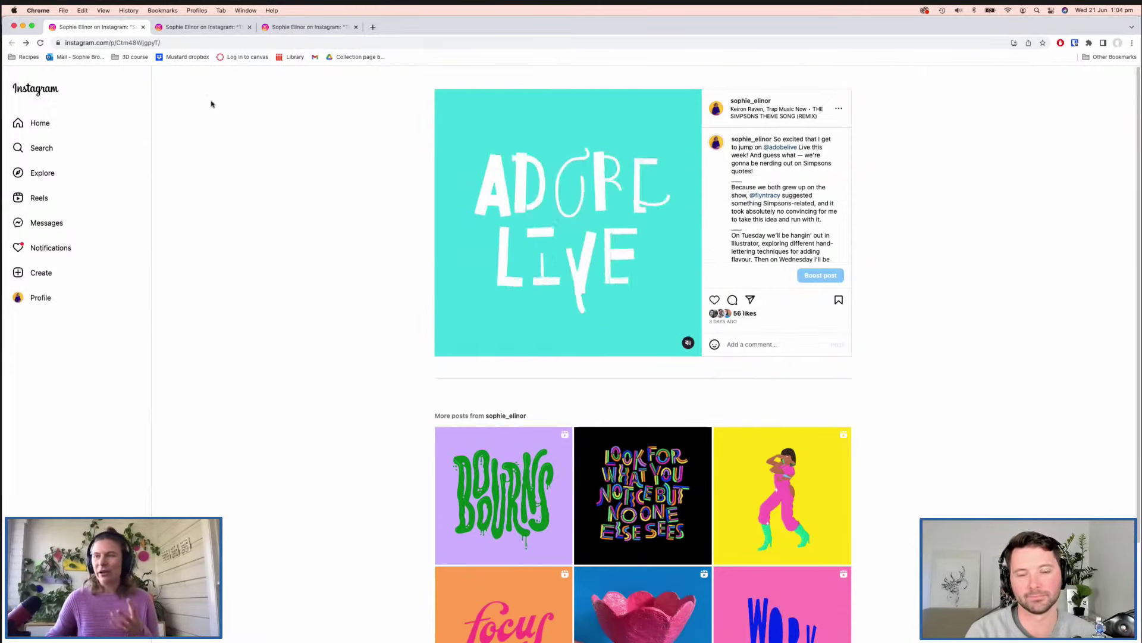
pyautogui.click(177, 31)
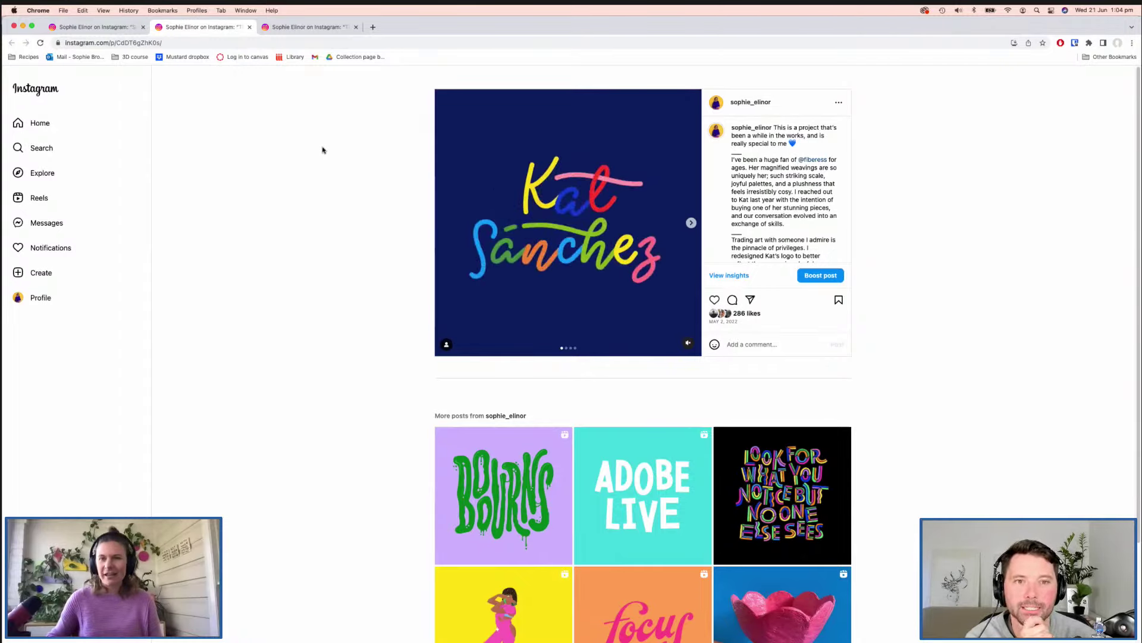
pyautogui.click(316, 27)
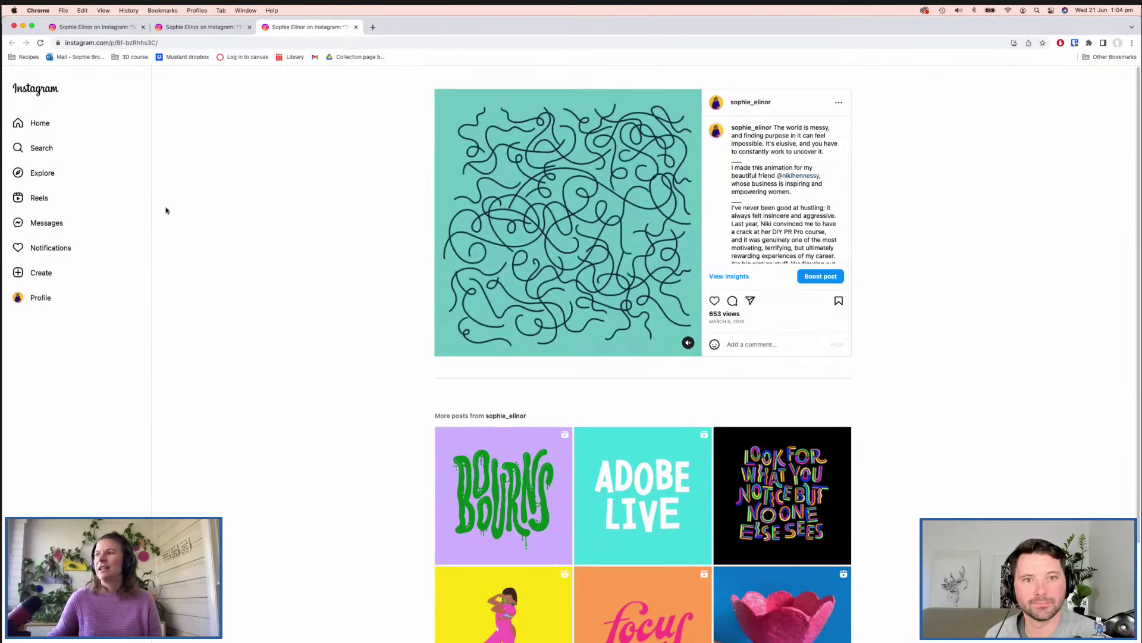
pyautogui.click(196, 26)
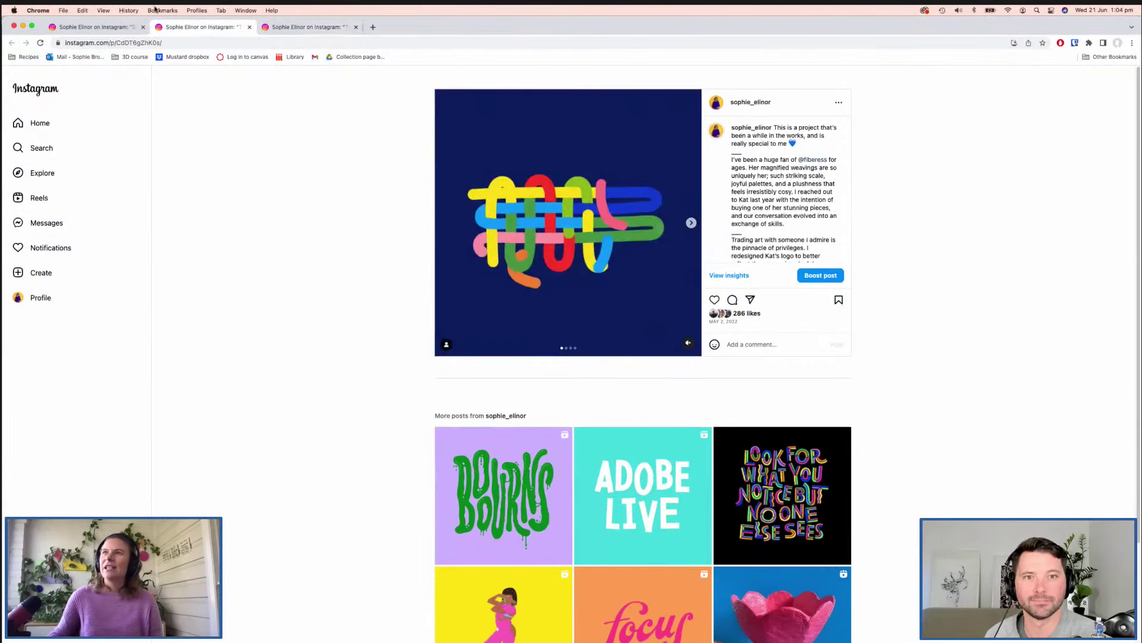
pyautogui.click(99, 25)
# - Switch to Illustrator and examine the Thrillho draft's reference images, including a close-up of the Bonestorm cover, and the three colour swatches
pyautogui.moveTo(383, 629)
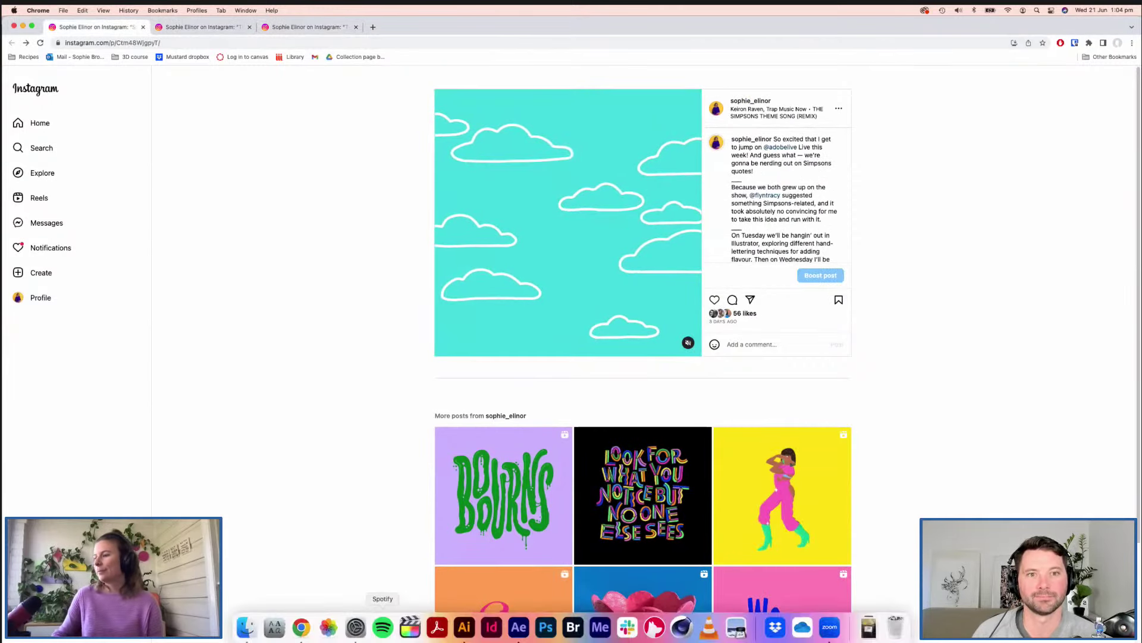
pyautogui.click(464, 627)
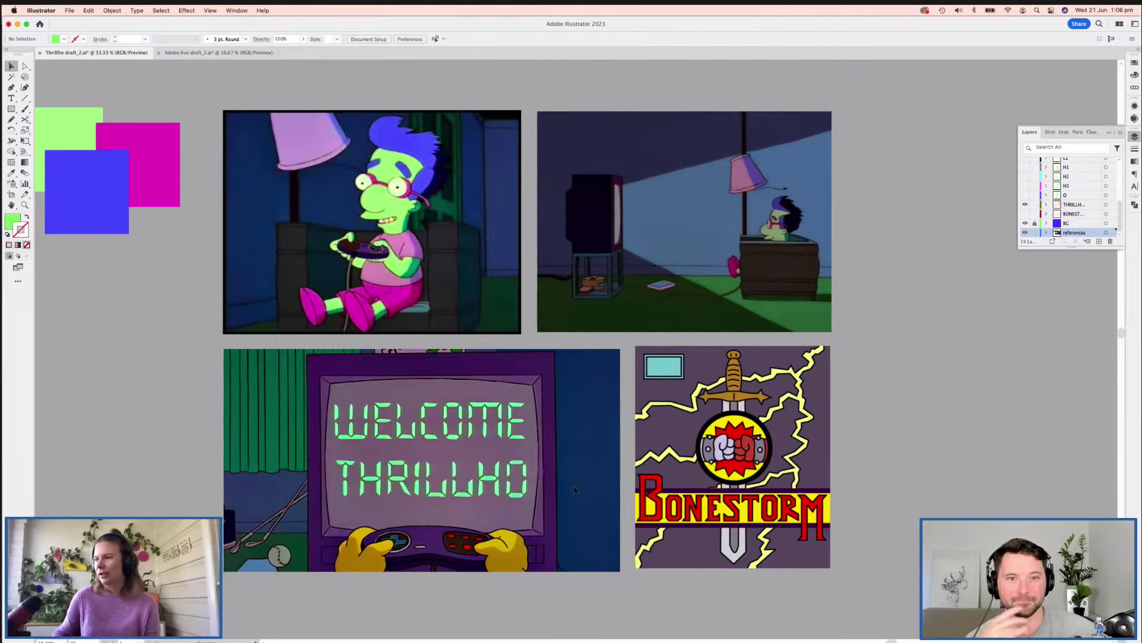
pyautogui.hscroll(2, 756, 467)
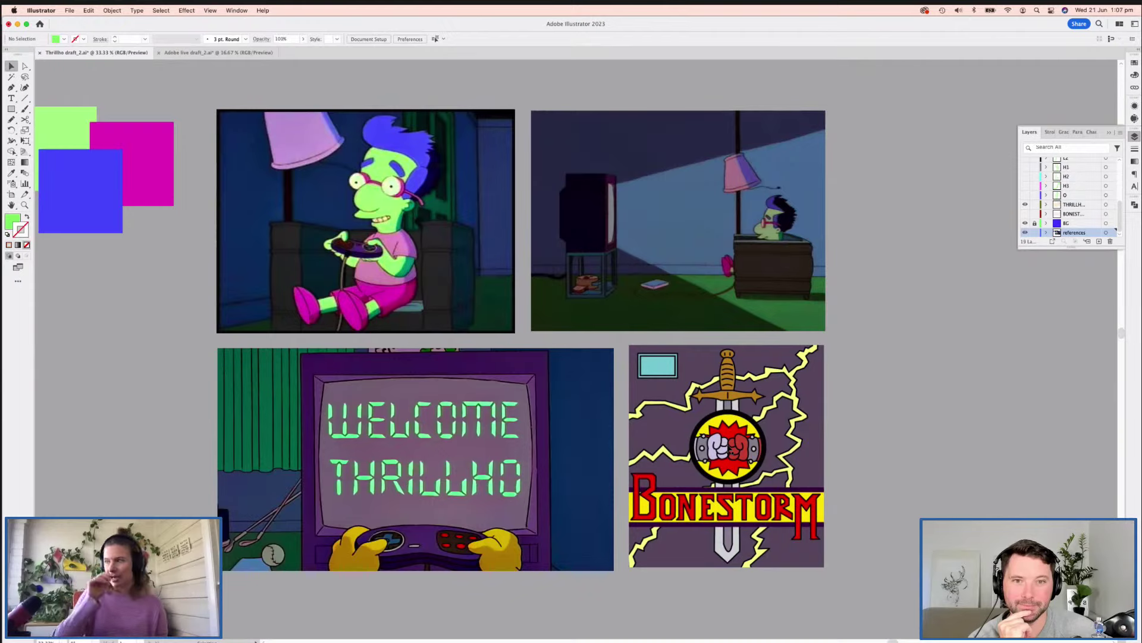
pyautogui.hscroll(3, 729, 455)
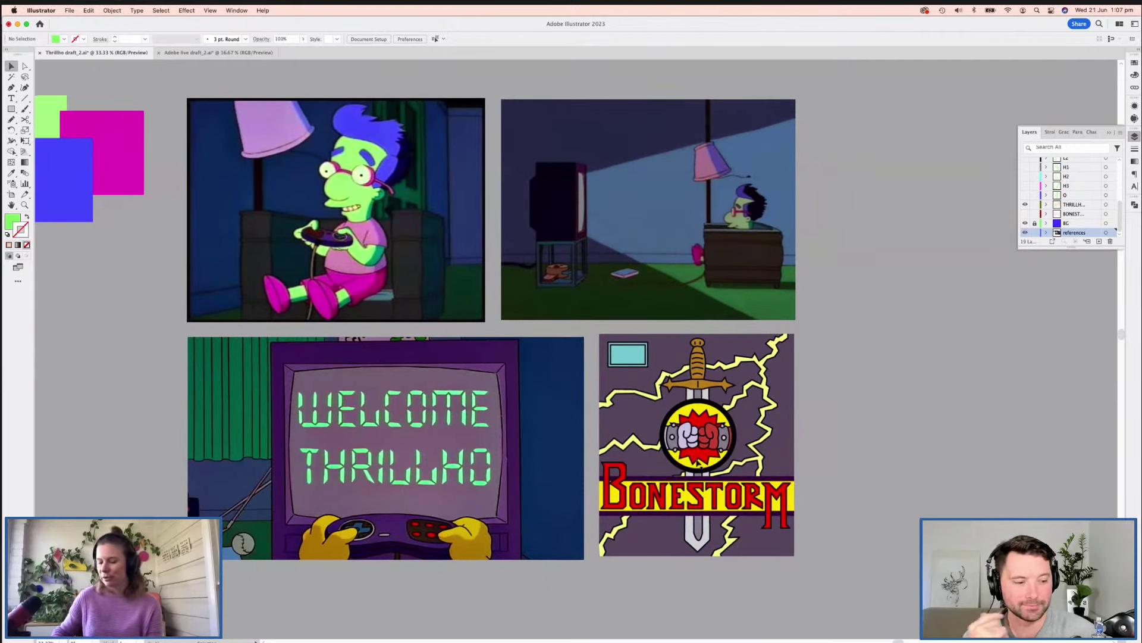
pyautogui.press('super+equal')
pyautogui.press('super+equal')
pyautogui.moveTo(829, 509); pyautogui.dragTo(714, 252)
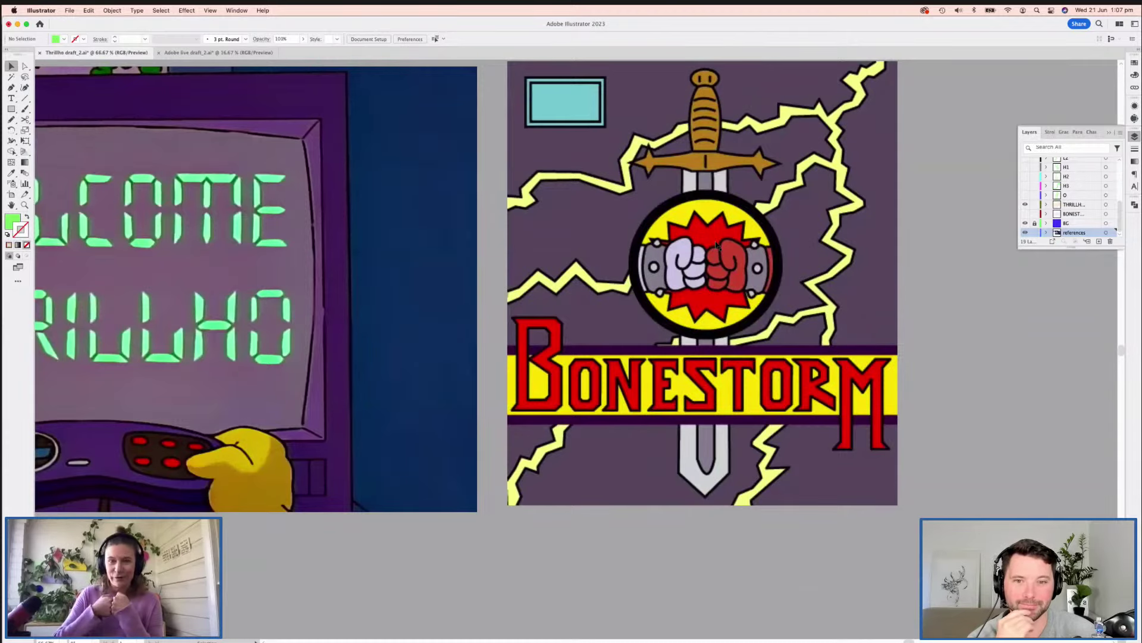
pyautogui.press('super+minus')
pyautogui.press('super+minus')
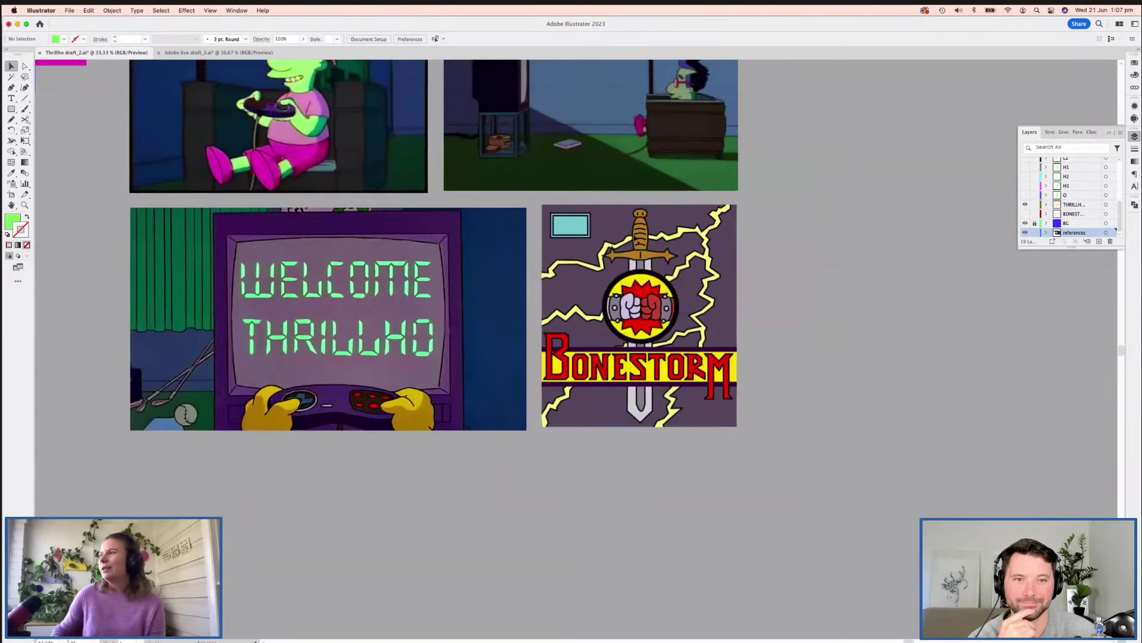
pyautogui.hscroll(-5, 664, 261)
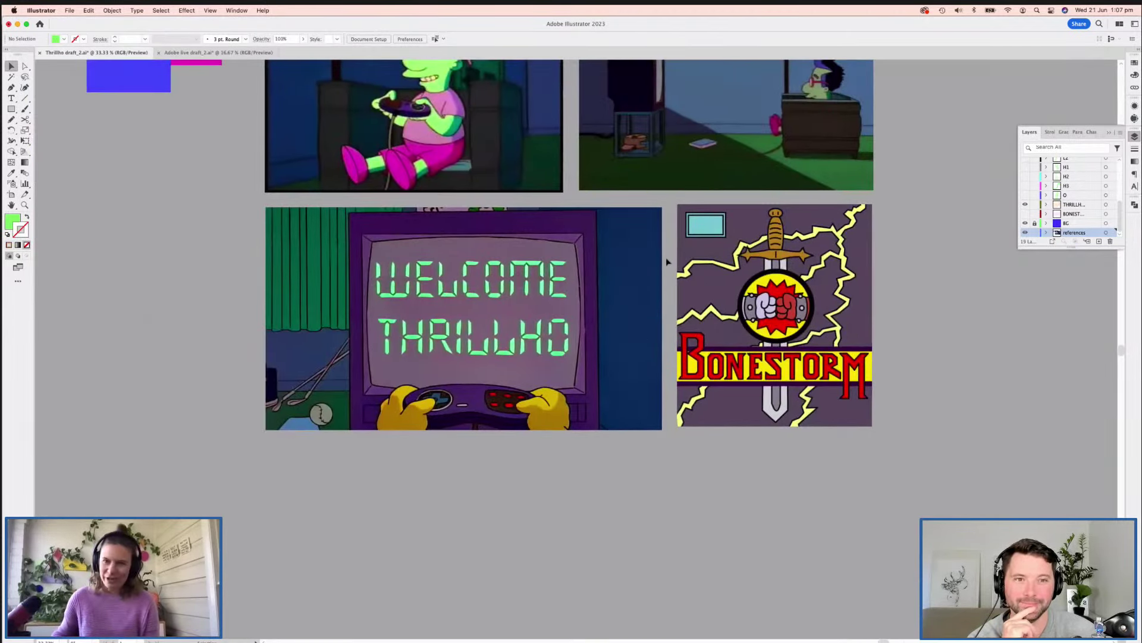
pyautogui.moveTo(399, 225); pyautogui.dragTo(414, 370)
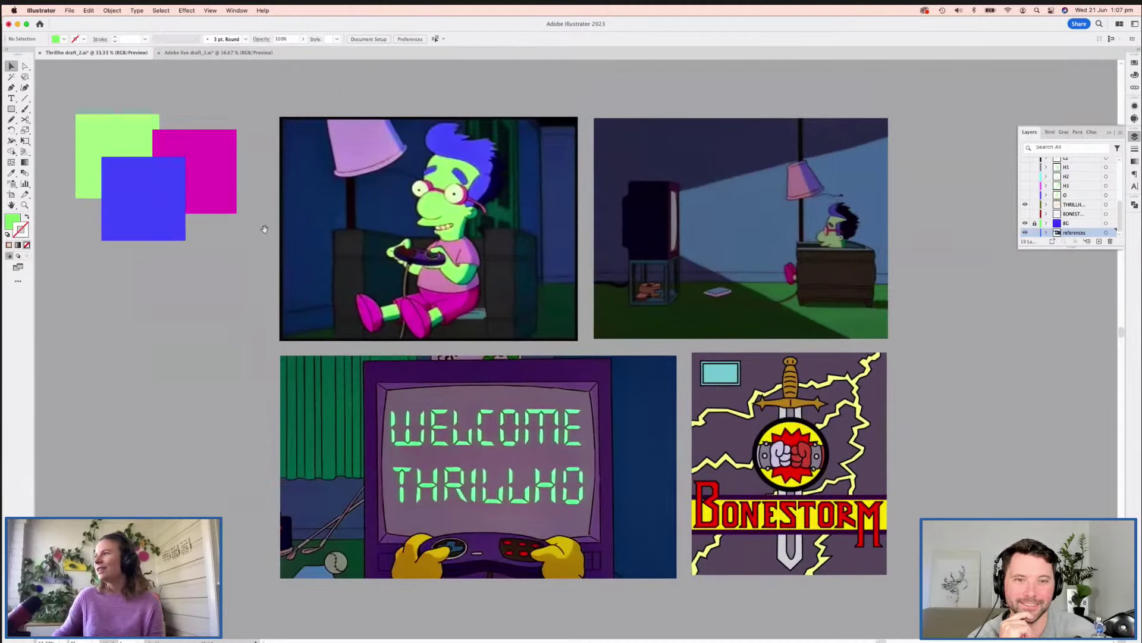
pyautogui.moveTo(265, 230); pyautogui.dragTo(332, 231)
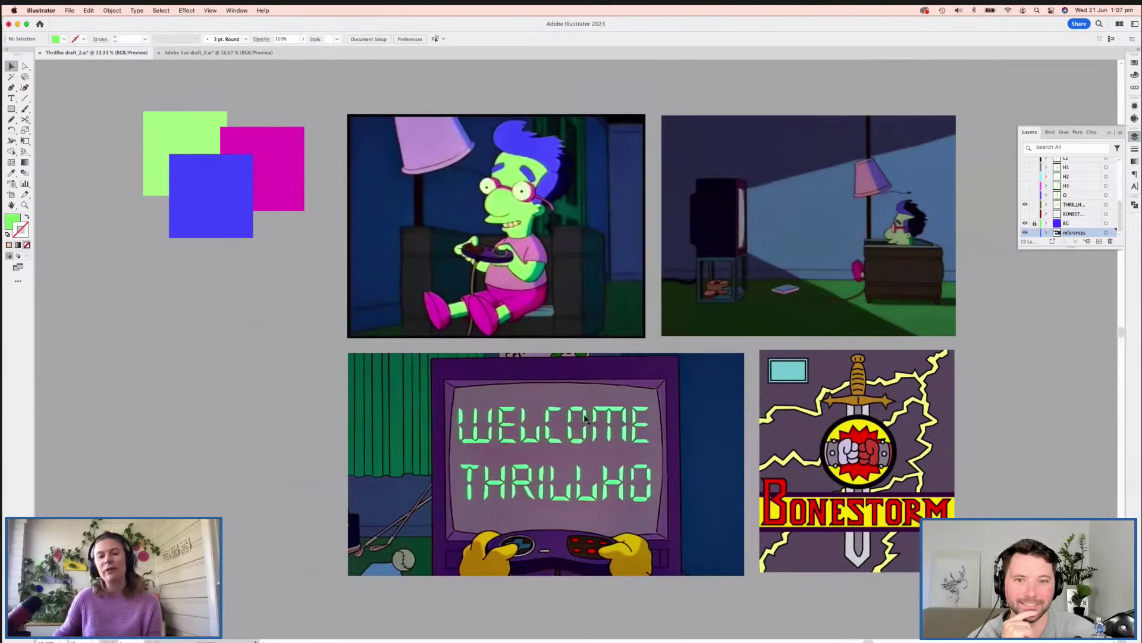
# - Examine the THRILLHO lettering sketch on the blue artboard and compare it with the reference images
pyautogui.hscroll(-10, 588, 419)
pyautogui.hscroll(-10, 393, 384)
pyautogui.scroll(-3, 394, 384)
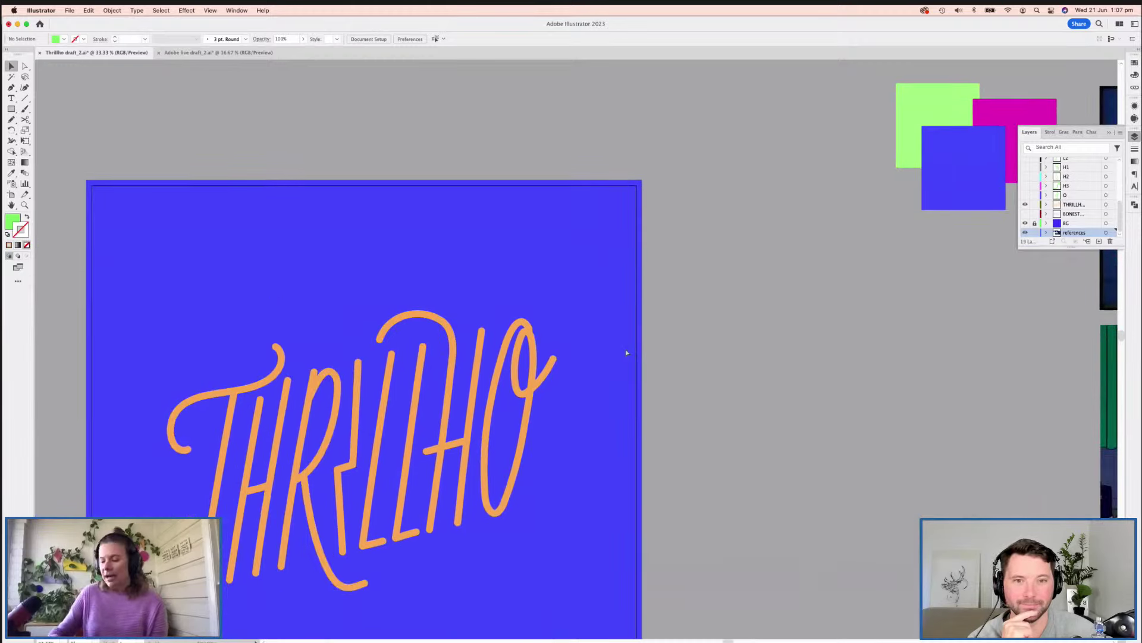
pyautogui.hotkey('ctrl', '-')
pyautogui.scroll(-2, 675, 387)
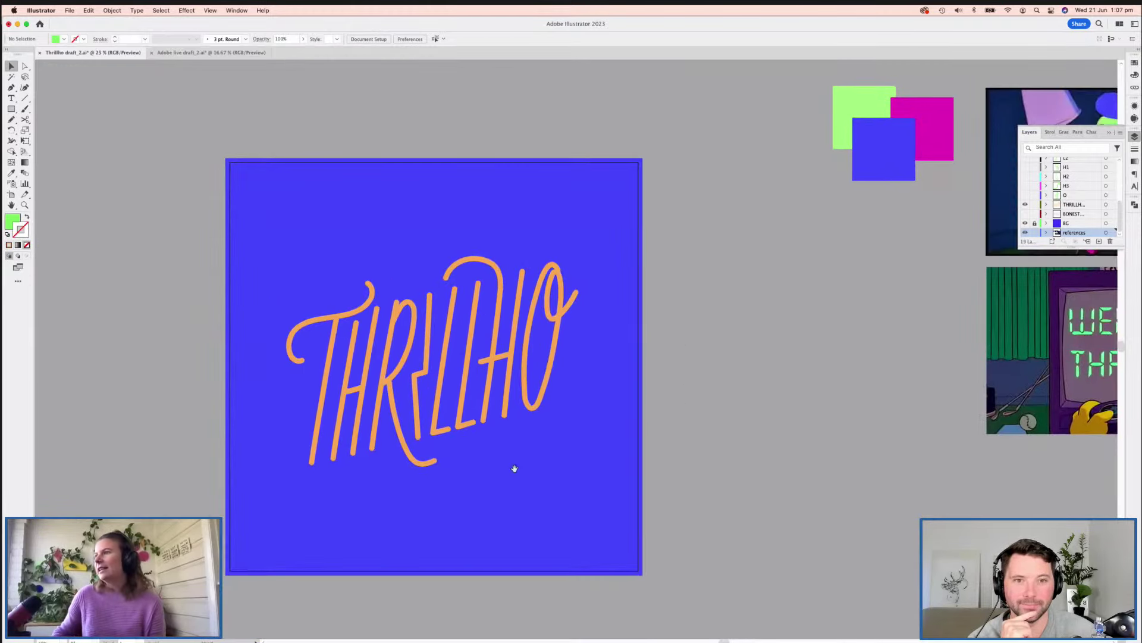
pyautogui.moveTo(515, 467); pyautogui.dragTo(495, 419)
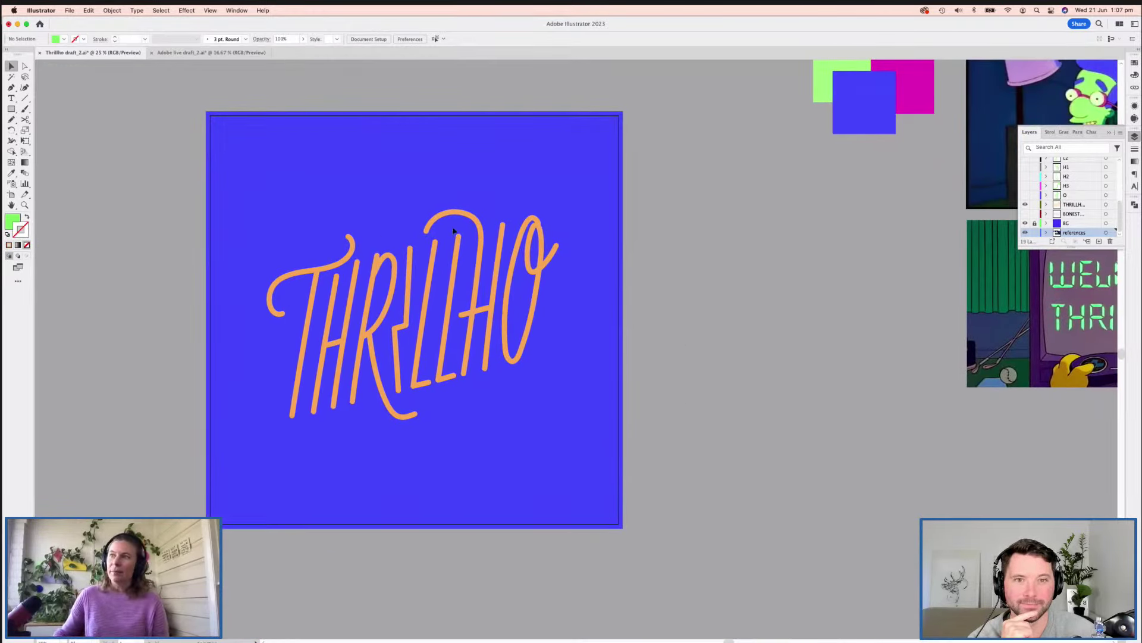
pyautogui.hscroll(5, 500, 324)
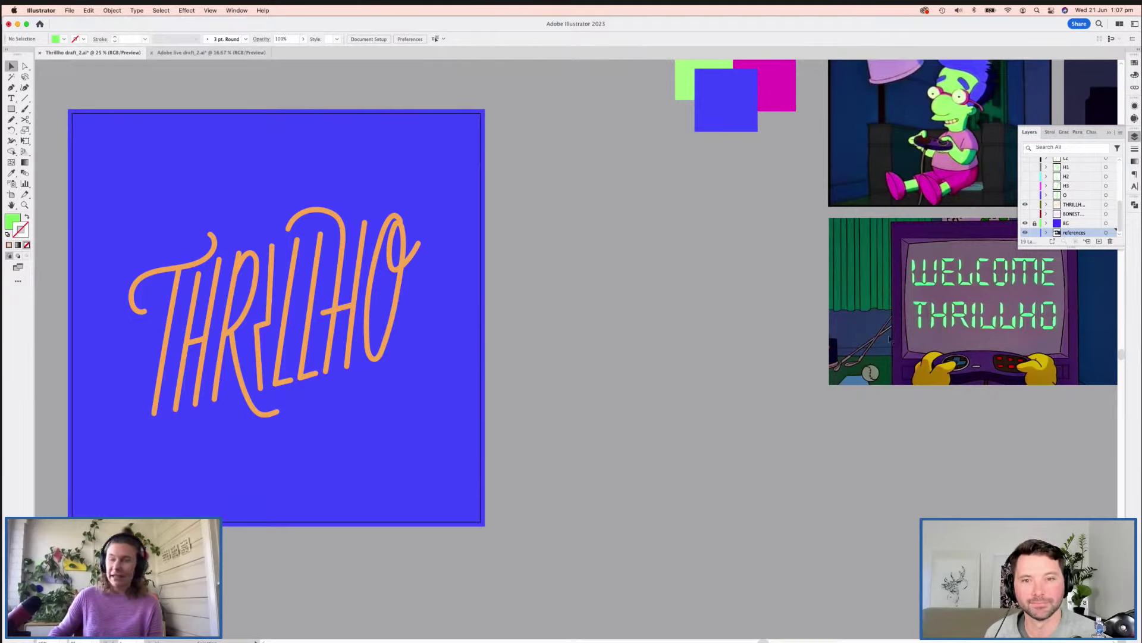
pyautogui.hscroll(5, 710, 301)
pyautogui.scroll(2, 710, 301)
pyautogui.hscroll(3, 711, 301)
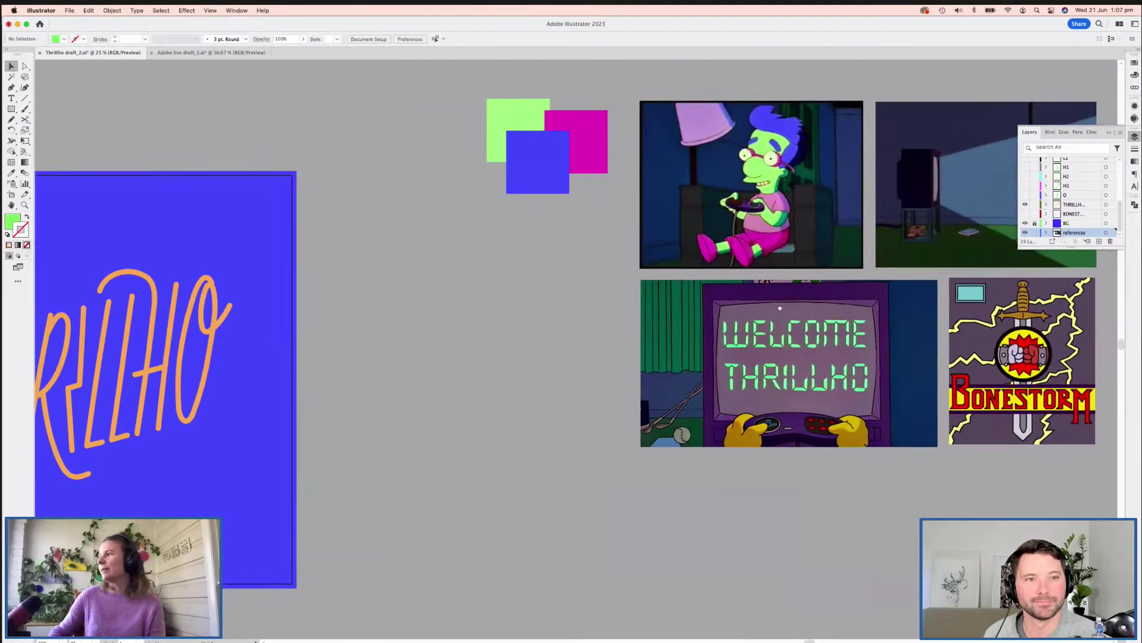
pyautogui.hscroll(-8, 661, 312)
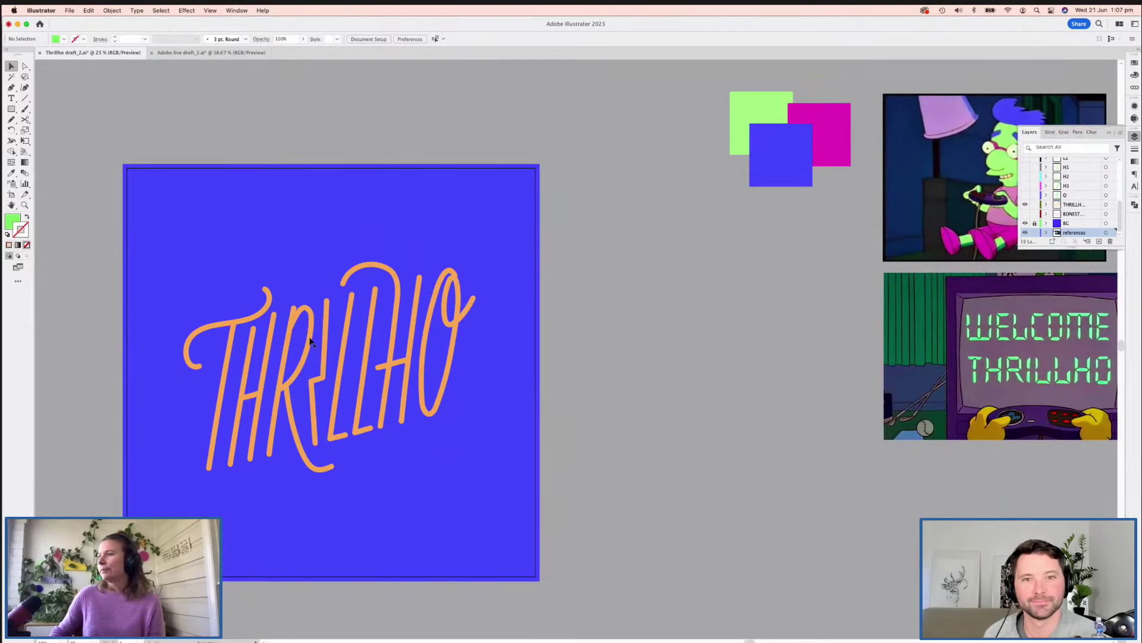
# - Hide and reshow the THRILLHO lettering layer, and view the lettering against the TV screen and Bonestorm references
pyautogui.click(1025, 205)
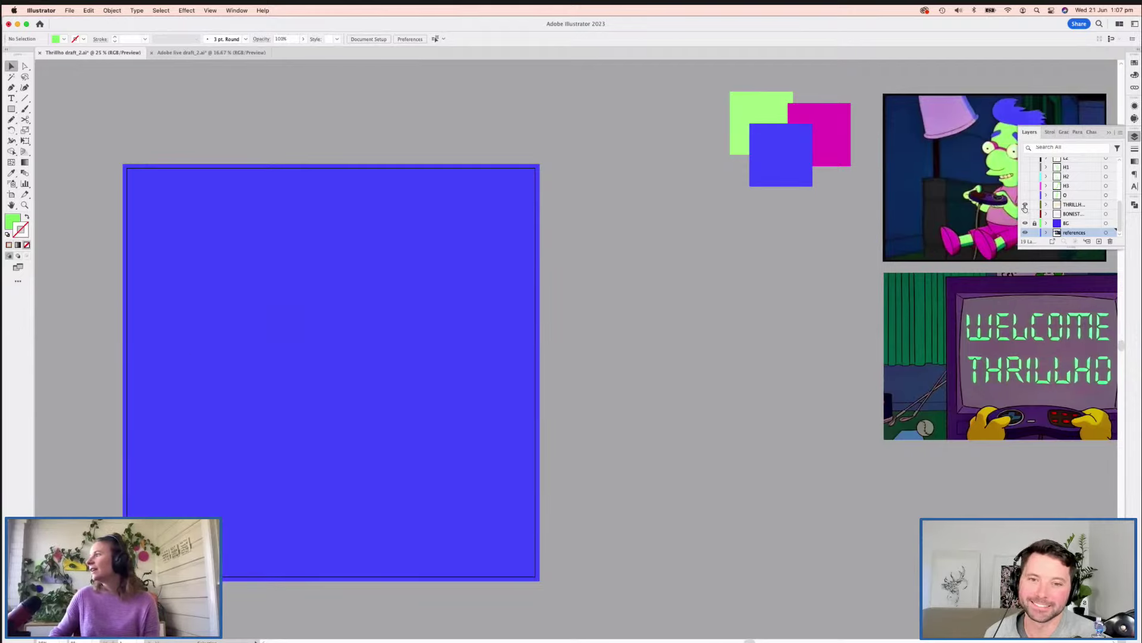
pyautogui.click(1025, 205)
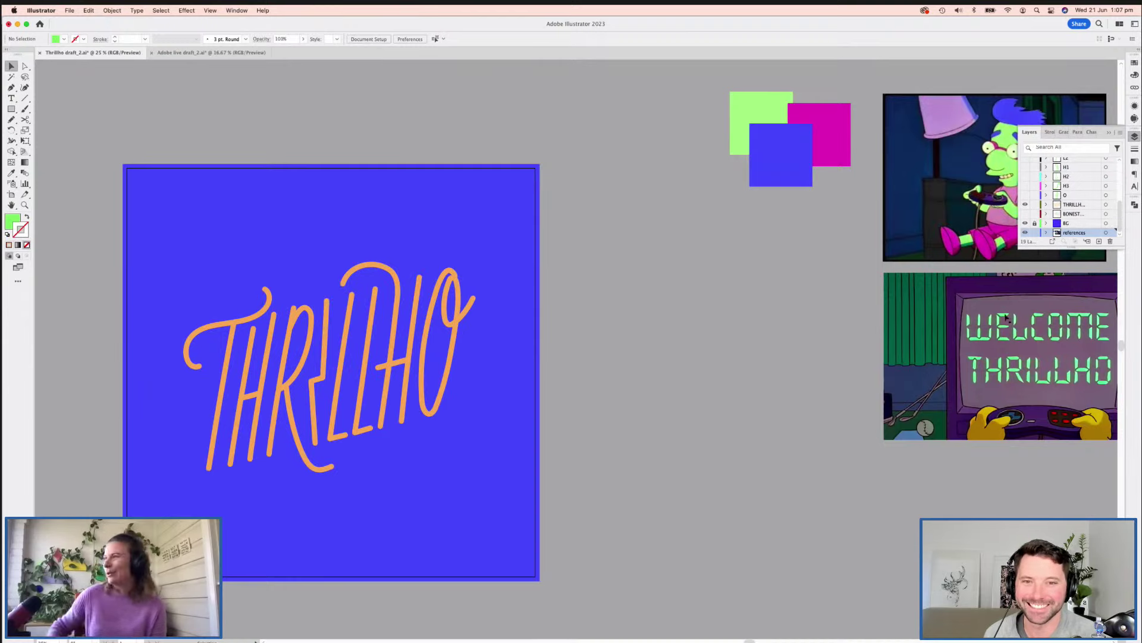
pyautogui.hscroll(10, 629, 303)
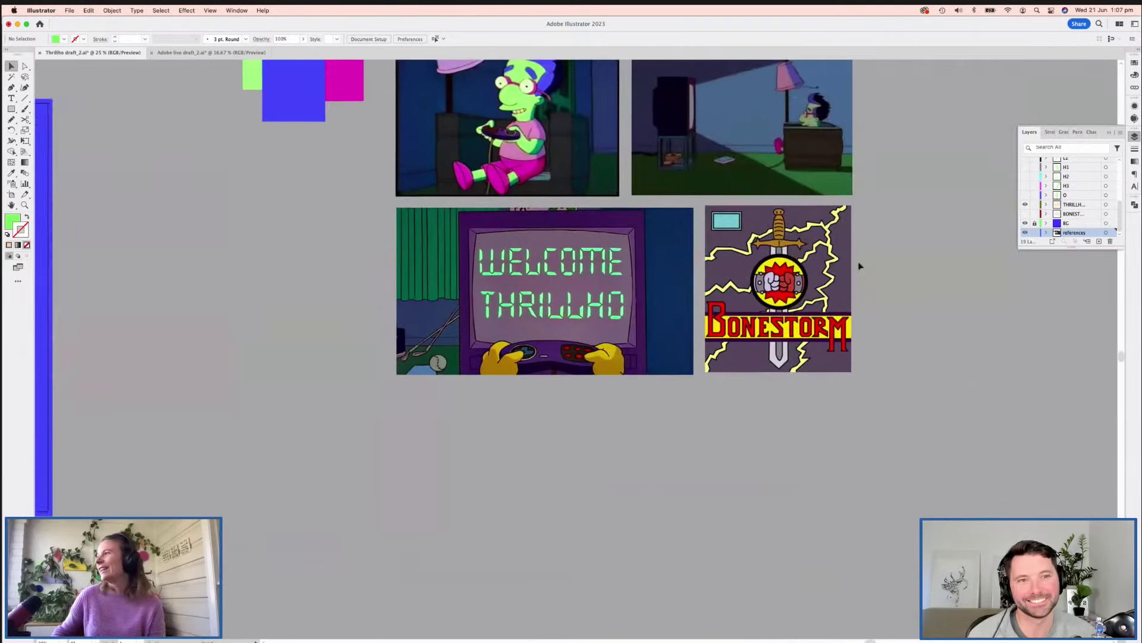
pyautogui.hscroll(-10, 163, 293)
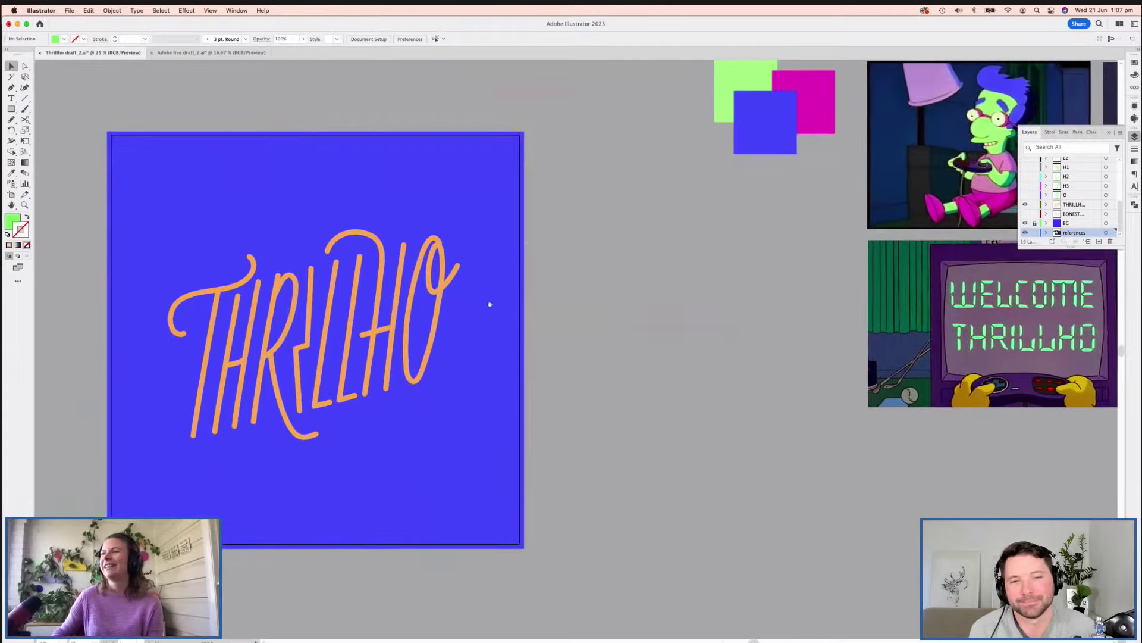
pyautogui.moveTo(490, 304); pyautogui.dragTo(595, 298)
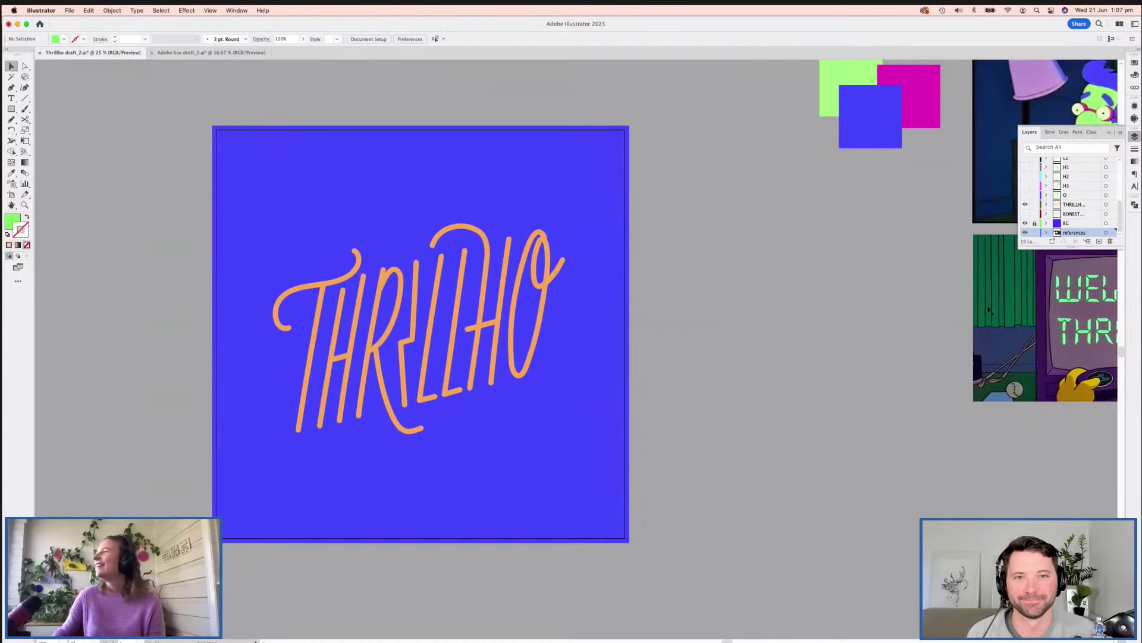
# - Show the Bonestorm fists layer in place of the THRILLHO lettering and compare the fists with the Bonestorm reference
pyautogui.click(1025, 213)
pyautogui.click(1025, 204)
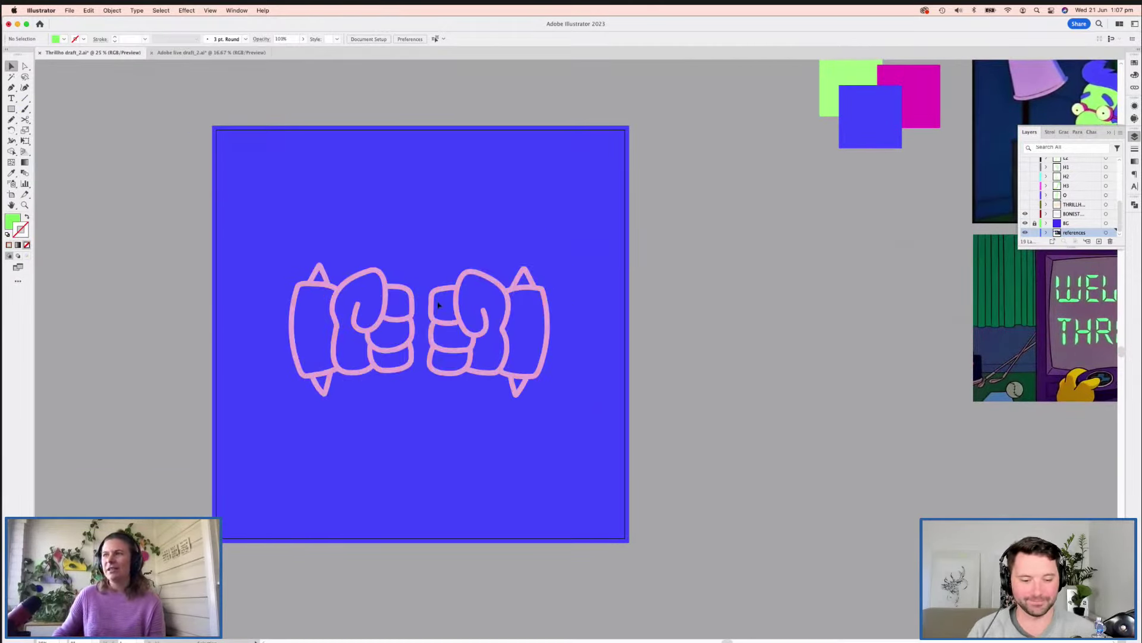
pyautogui.moveTo(716, 331); pyautogui.dragTo(464, 295)
pyautogui.moveTo(1000, 338); pyautogui.dragTo(811, 338)
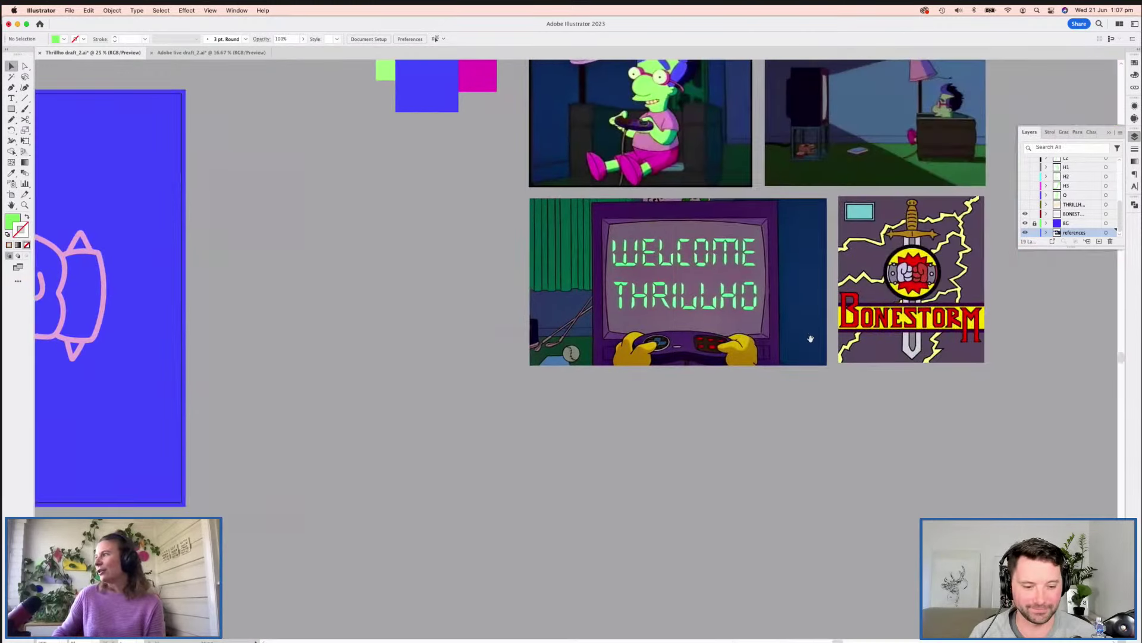
pyautogui.hscroll(-10, 566, 314)
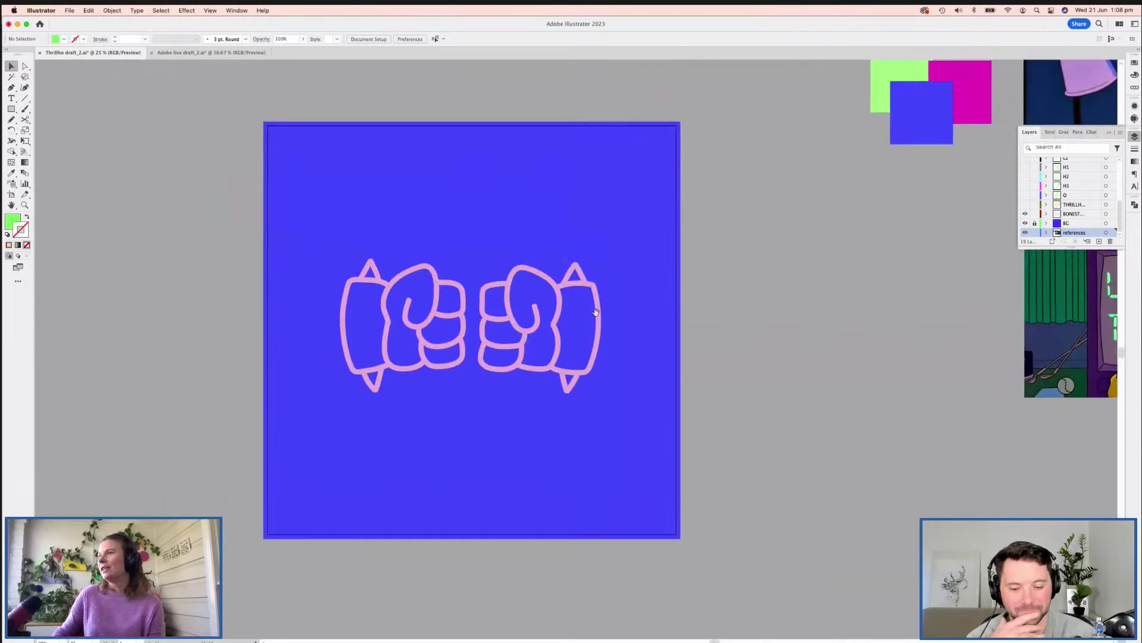
# - Swap the visible layer to the THRILLHO lettering and back to the Bonestorm fists
pyautogui.click(1025, 204)
pyautogui.click(1025, 214)
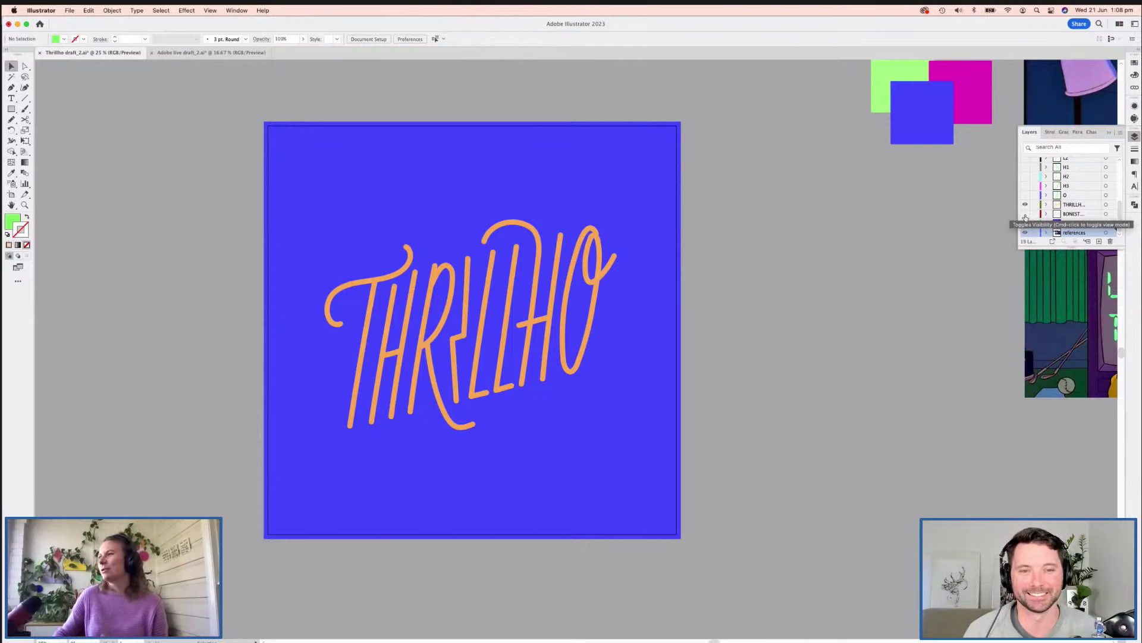
pyautogui.click(1024, 214)
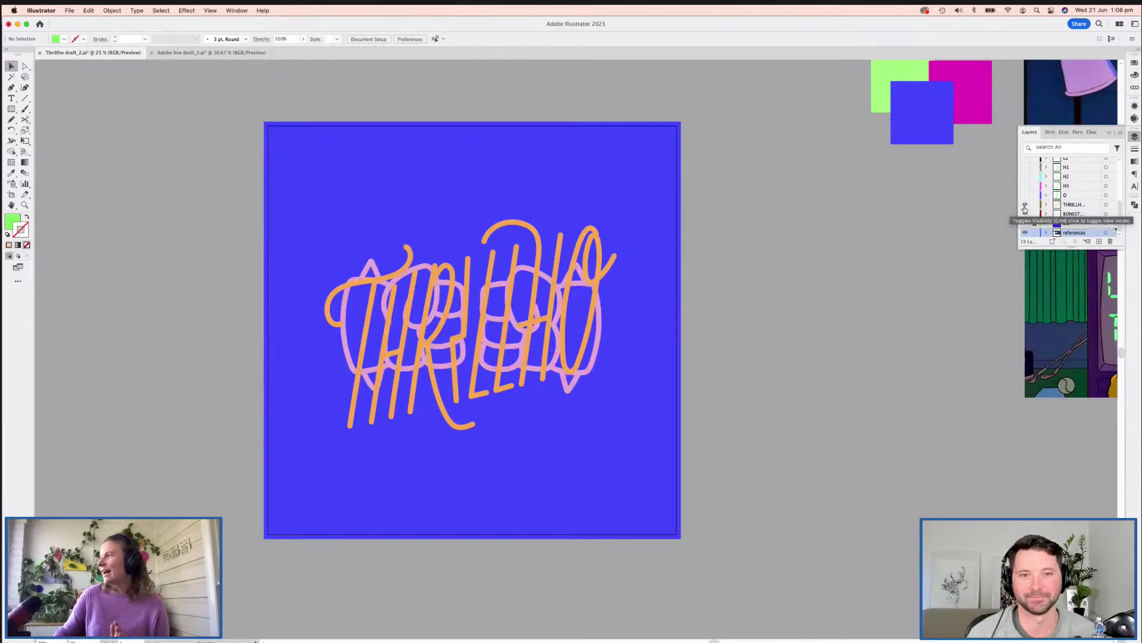
pyautogui.click(1024, 204)
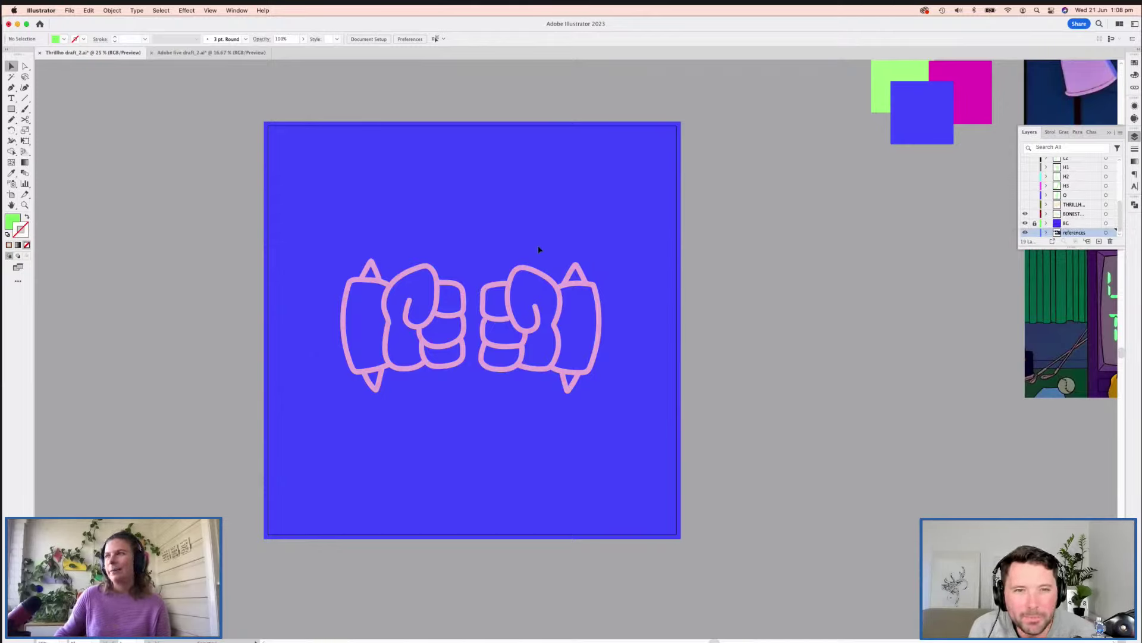
# - Inspect the stroke paths that make up the two fist drawings up close
pyautogui.click(558, 321)
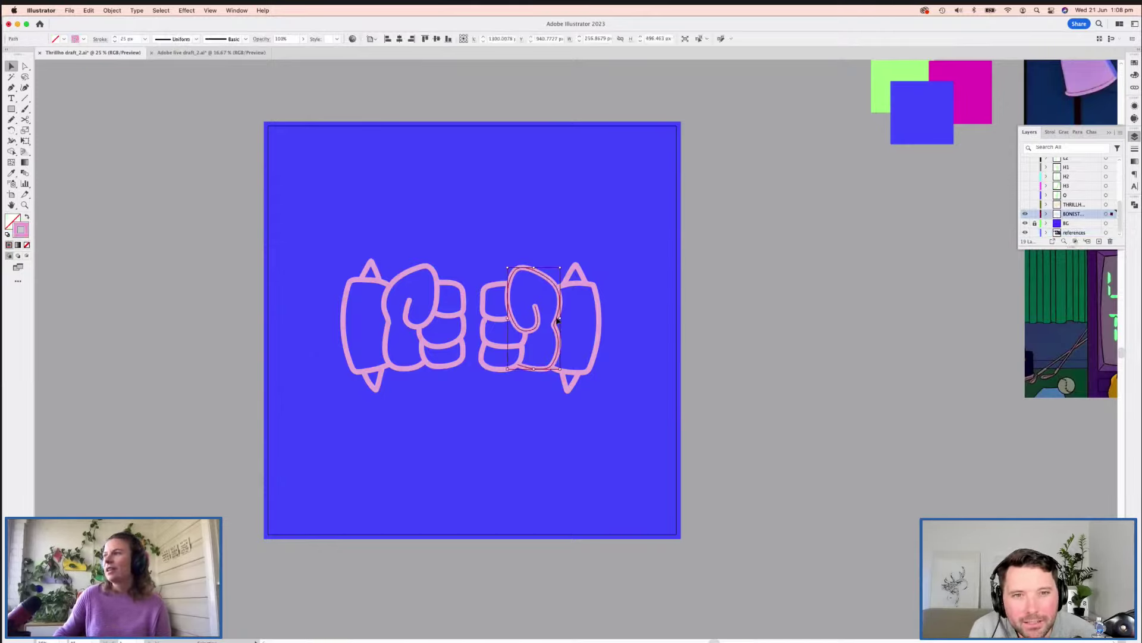
pyautogui.click(447, 316)
pyautogui.press('super+equal')
pyautogui.scroll(-1, 376, 269)
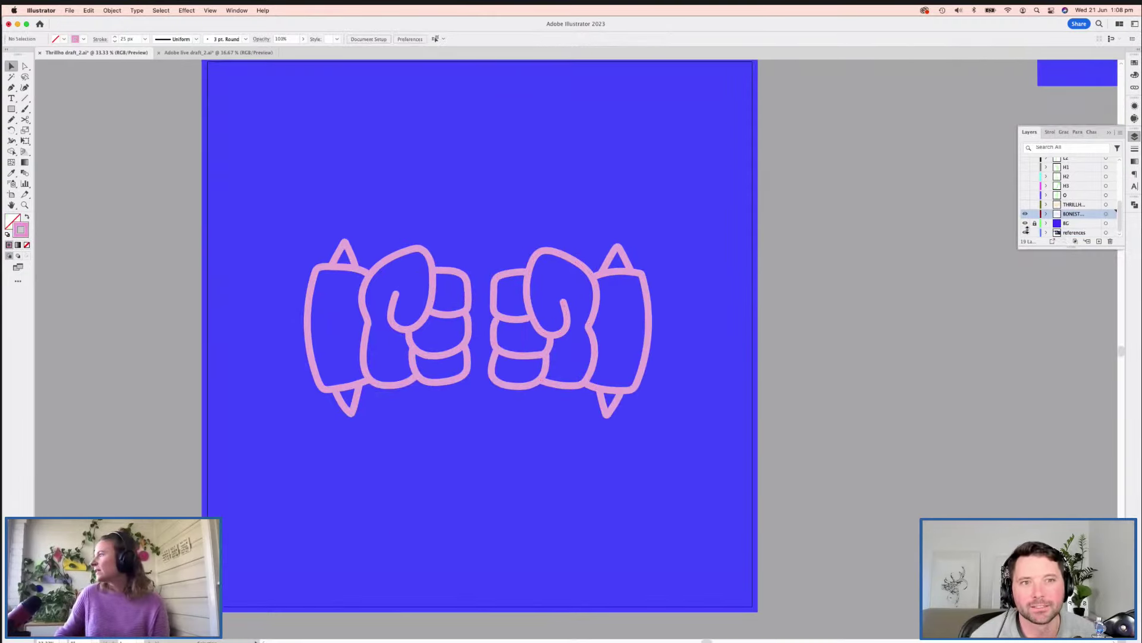
# - Hide the Bonestorm fists layer, show the THRILLHO lettering layer and make it the active layer
pyautogui.click(1026, 214)
pyautogui.click(1025, 204)
pyautogui.click(1080, 208)
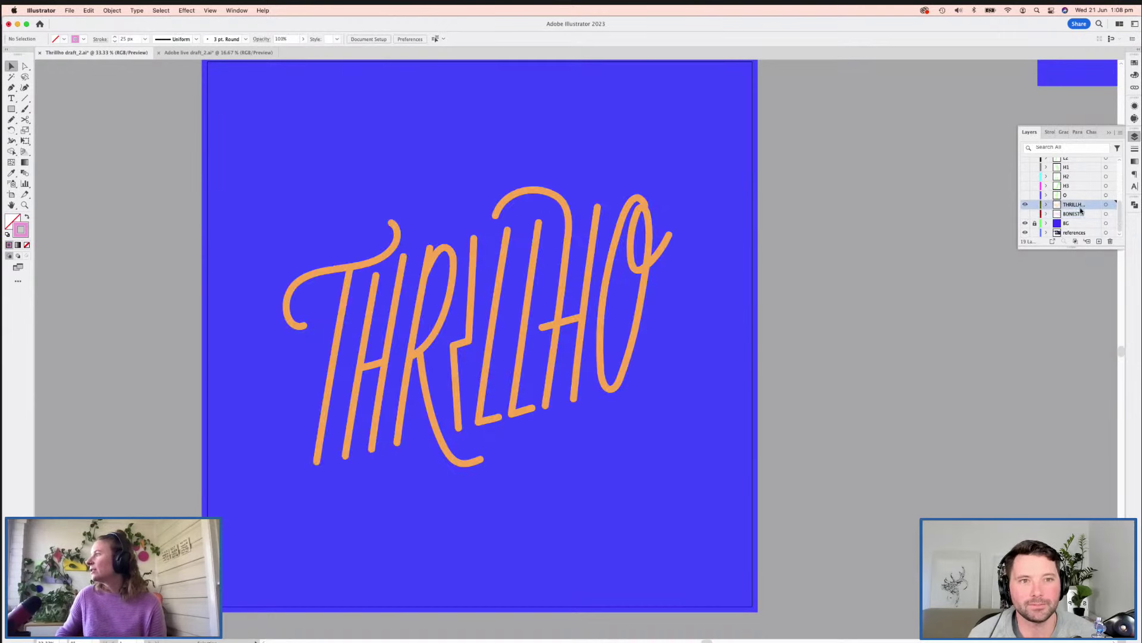
# - Inspect the individual stroke paths of the first letters in the THRILLHO lettering, starting with the T's crossbar
pyautogui.click(348, 291)
pyautogui.click(372, 266)
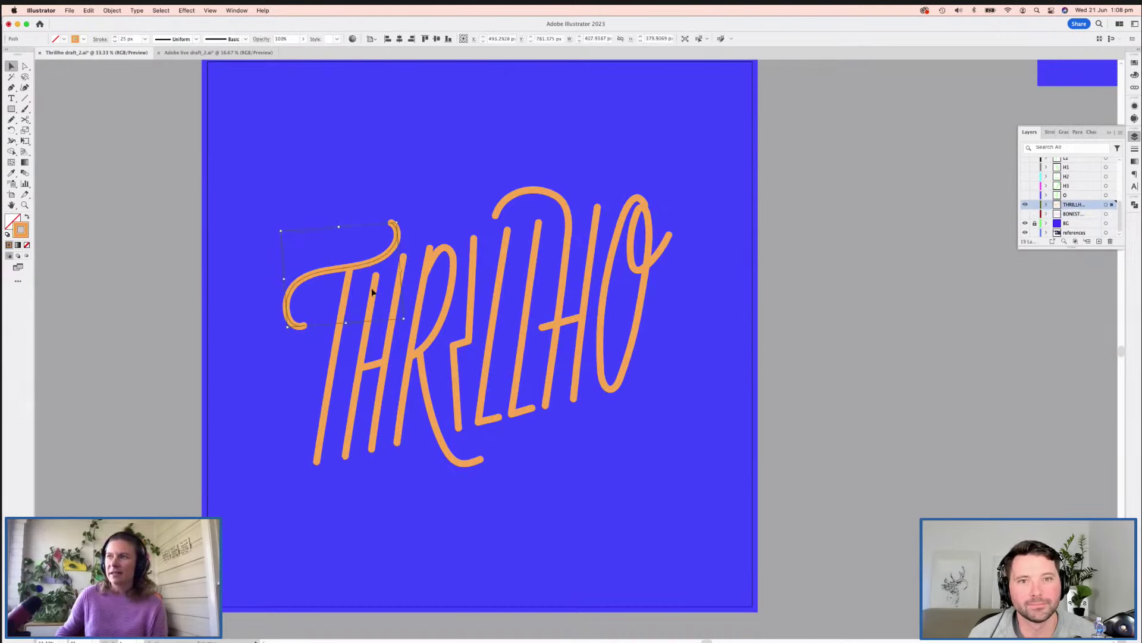
pyautogui.click(374, 291)
pyautogui.click(373, 364)
pyautogui.click(387, 354)
pyautogui.click(451, 297)
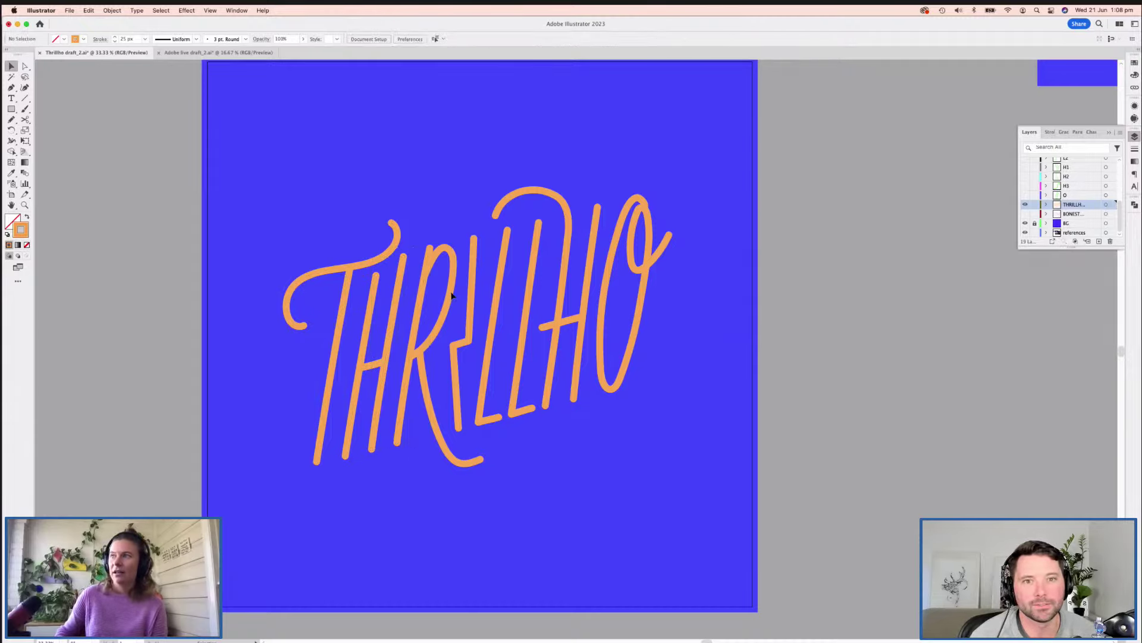
# - Inspect the stroke paths of the remaining THRILLHO letters, from the R's bowl to the second H's stem
pyautogui.click(447, 306)
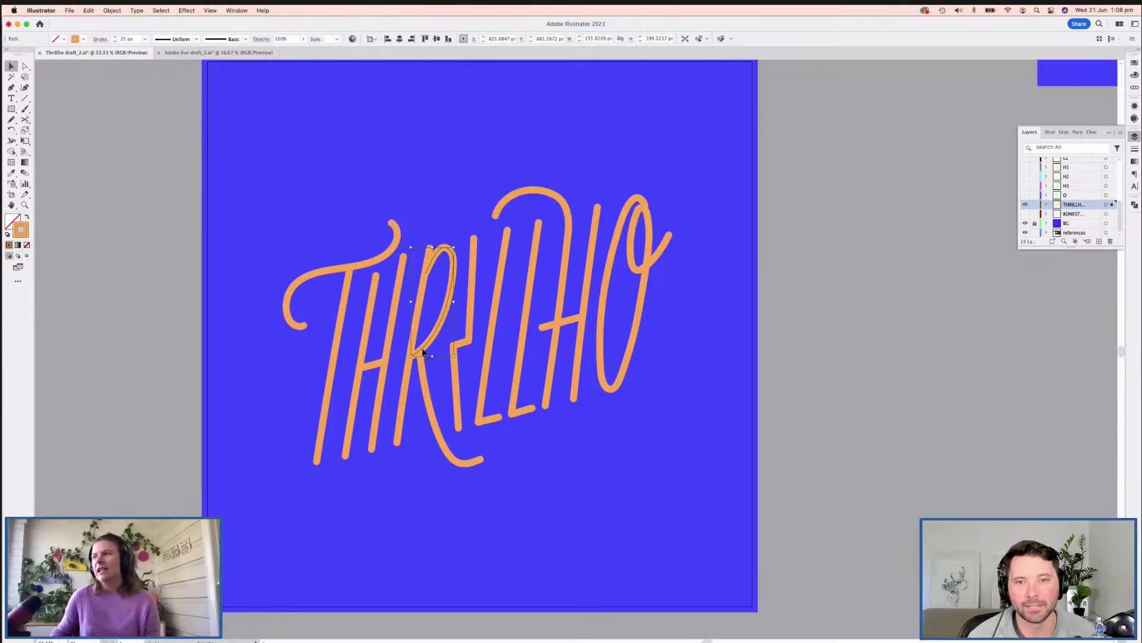
pyautogui.click(424, 372)
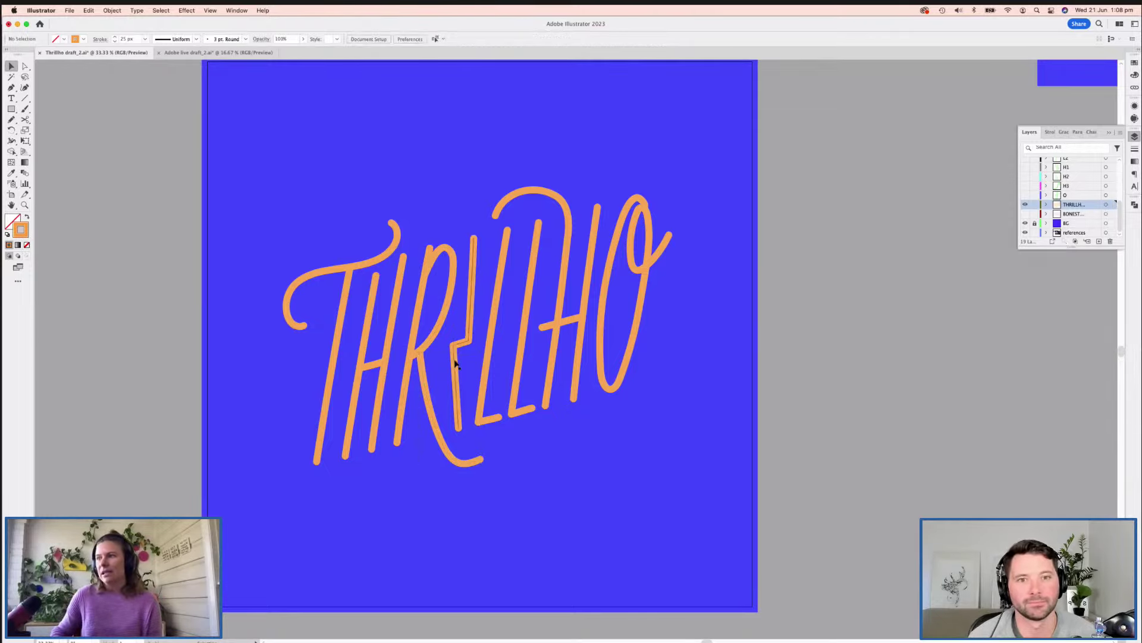
pyautogui.click(454, 357)
pyautogui.click(487, 344)
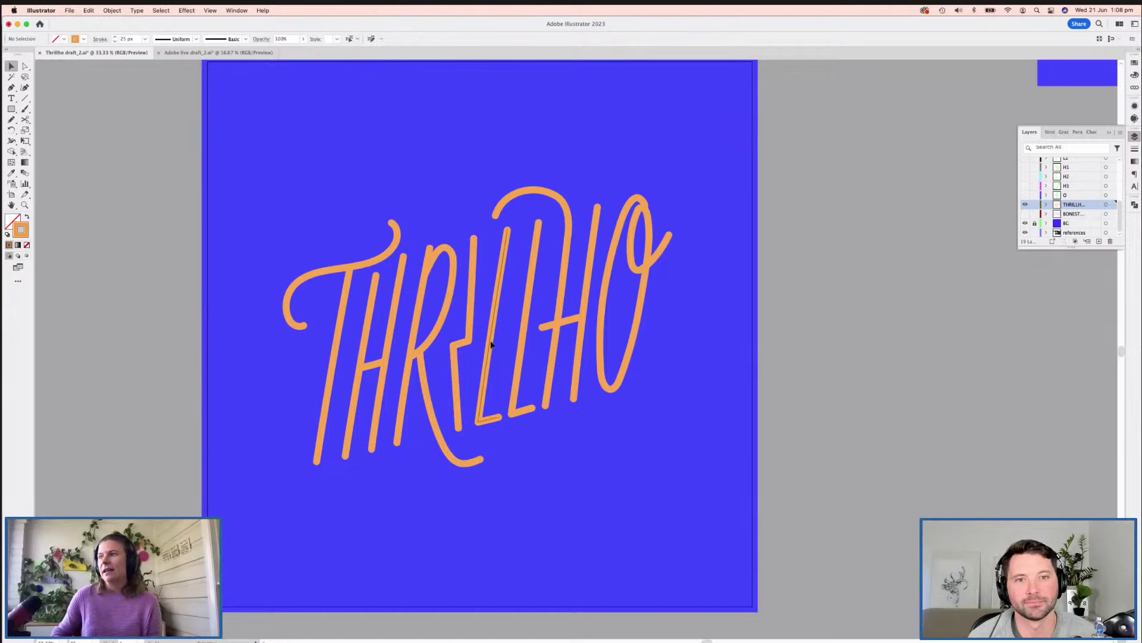
pyautogui.click(523, 340)
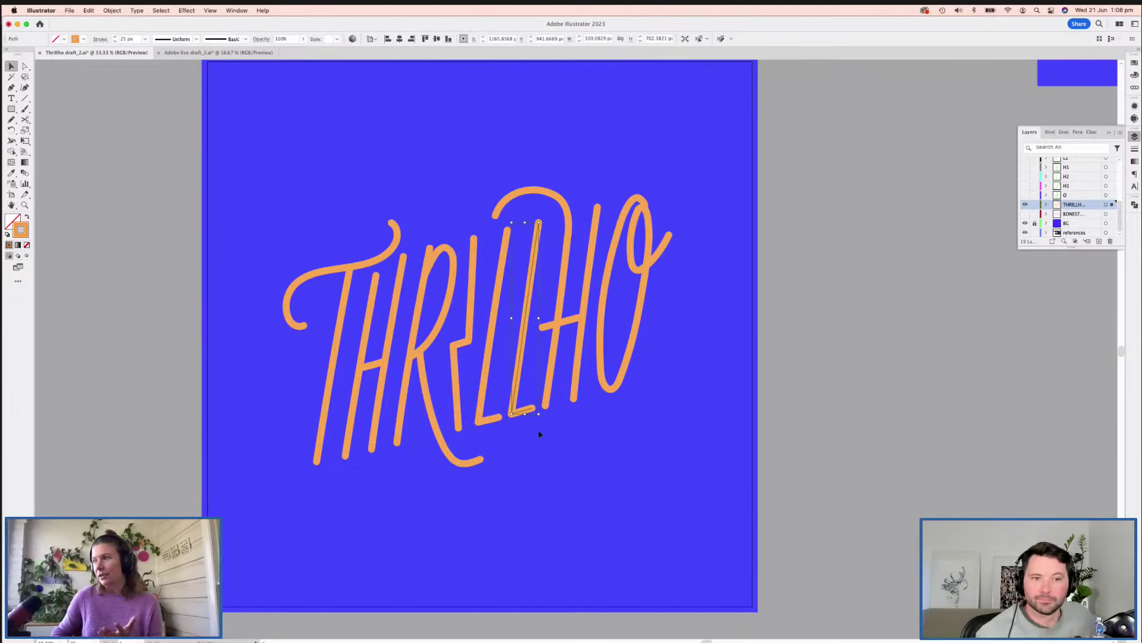
pyautogui.click(560, 321)
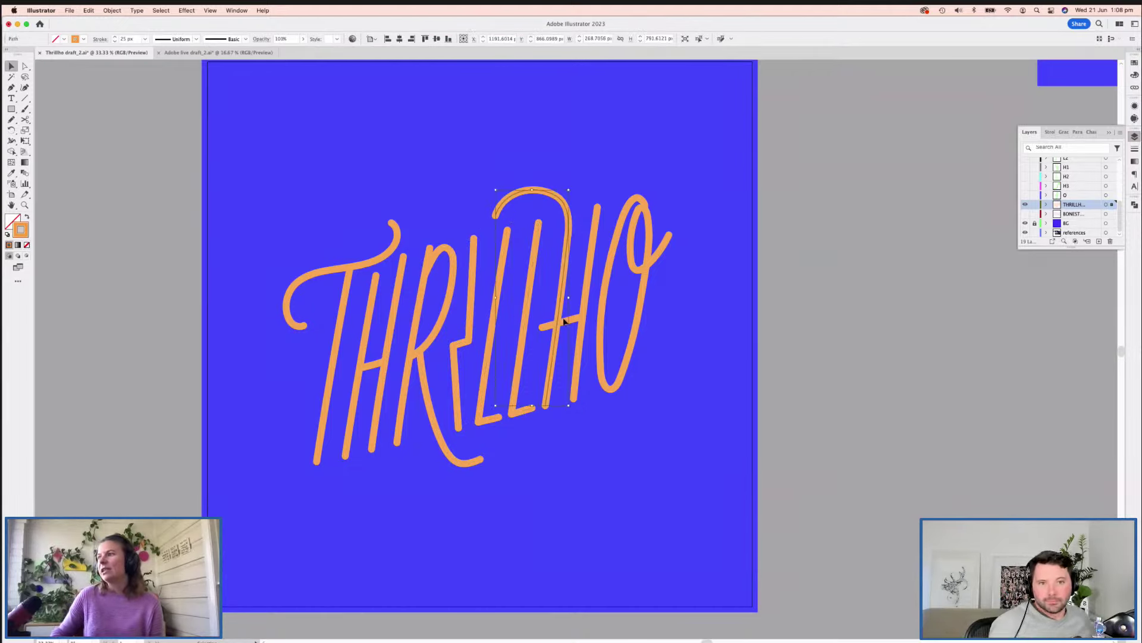
pyautogui.click(567, 322)
pyautogui.click(588, 309)
pyautogui.click(584, 305)
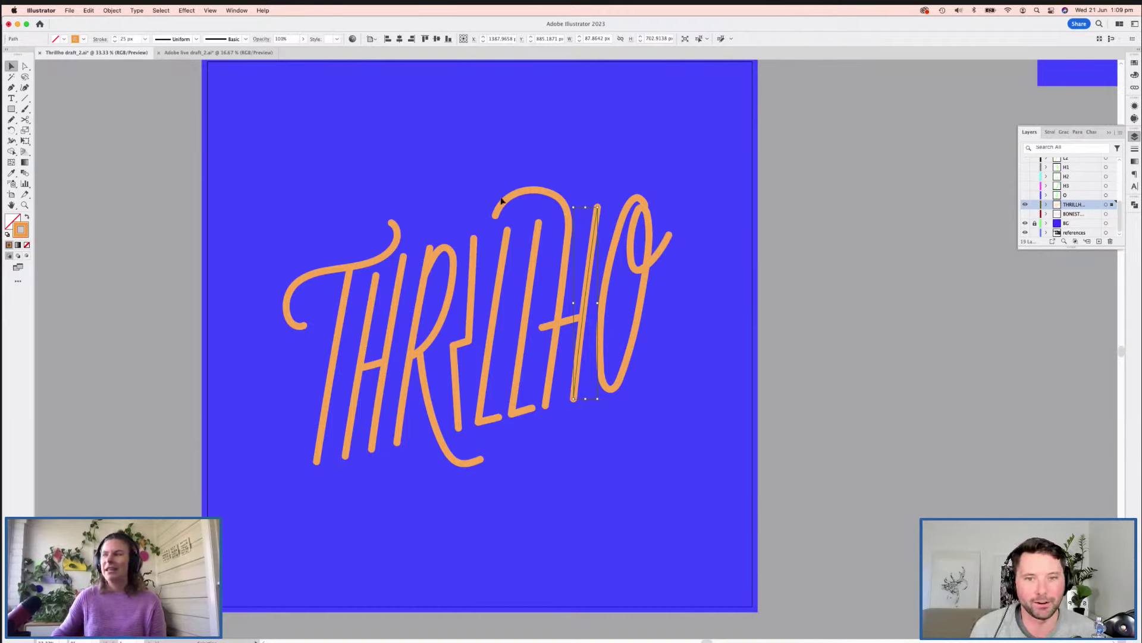
pyautogui.click(852, 252)
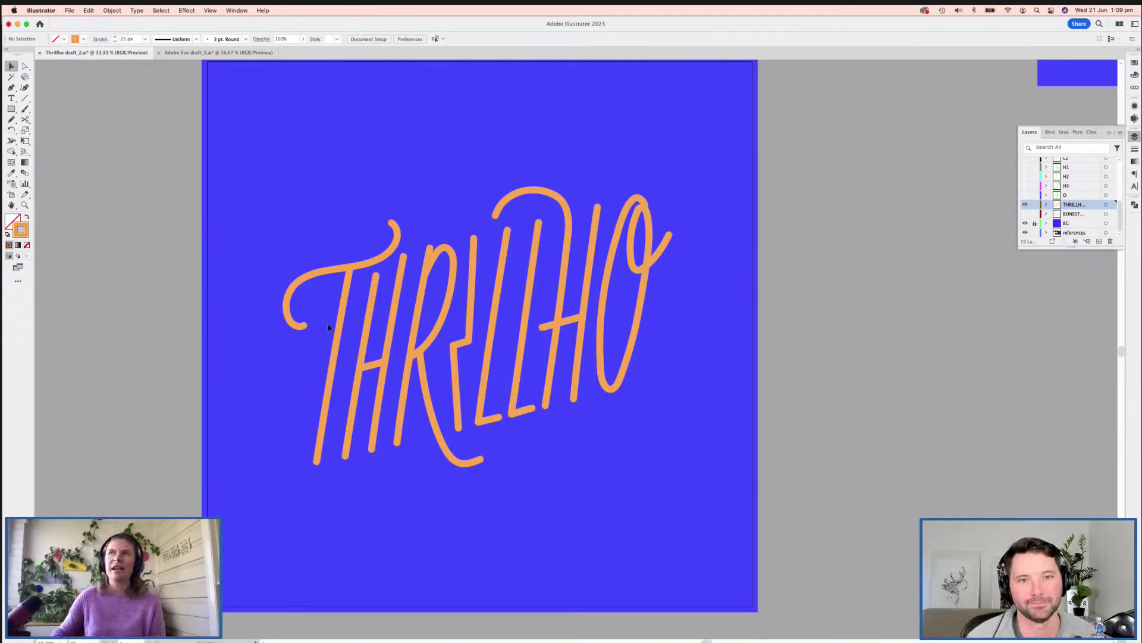
# - Examine the T's crossbar and stem, briefly overlaying the Bonestorm fists on the THRILLHO lettering for comparison
pyautogui.click(333, 273)
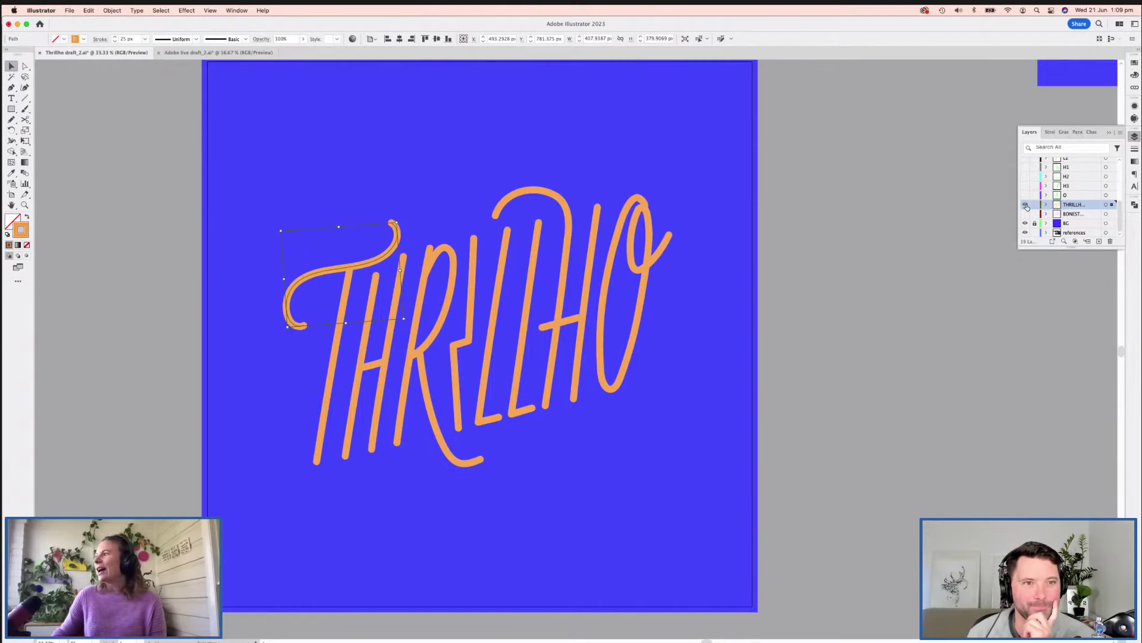
pyautogui.click(1026, 214)
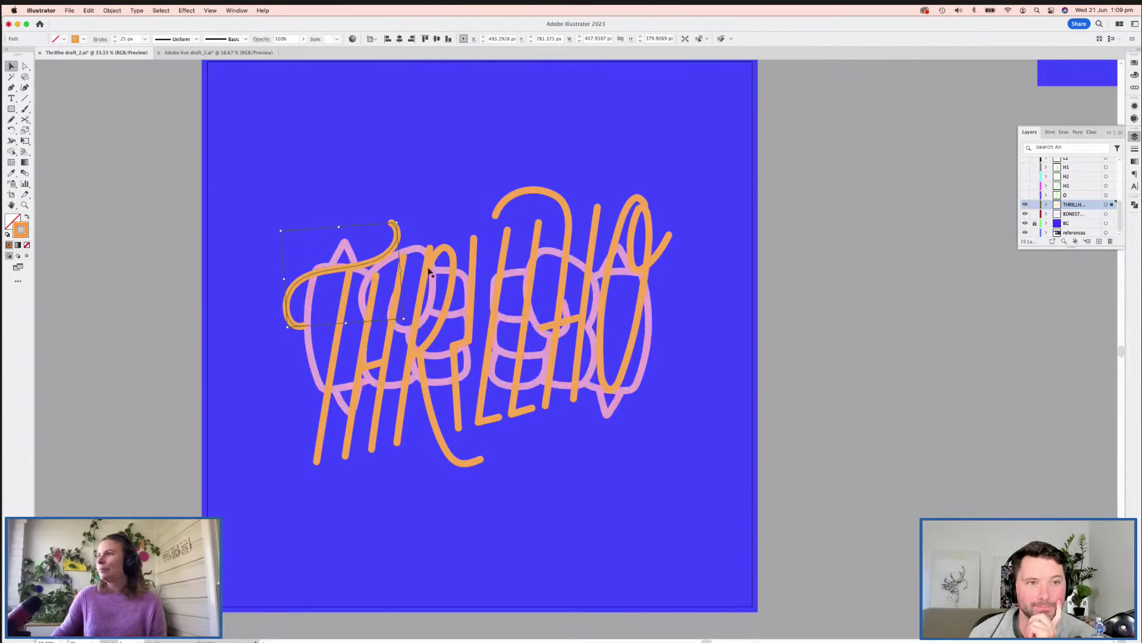
pyautogui.click(1025, 214)
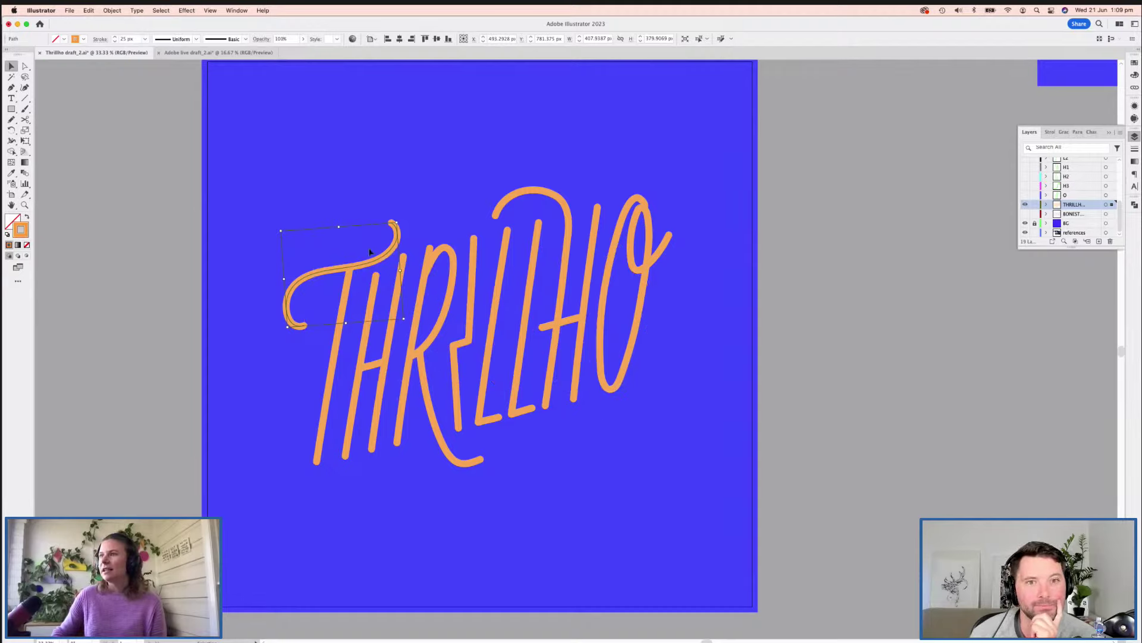
pyautogui.press('super+shift+a')
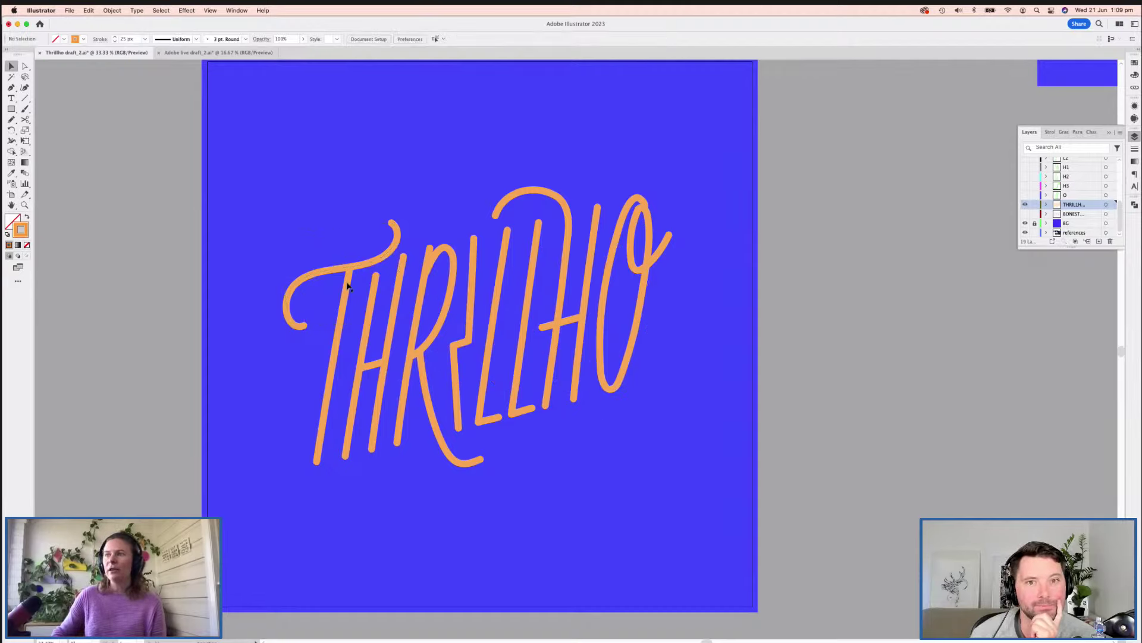
pyautogui.click(348, 287)
pyautogui.press('super+shift+a')
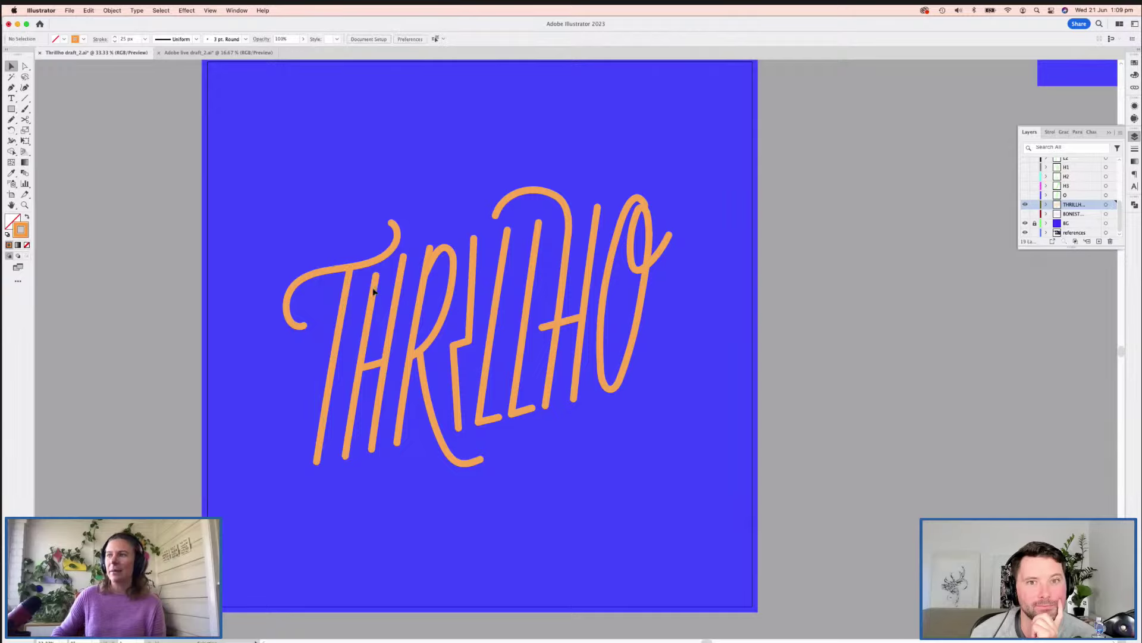
# - Show the Bonestorm fists in place of the THRILLHO lettering and inspect the first fist's separate finger paths
pyautogui.click(1025, 204)
pyautogui.click(1025, 214)
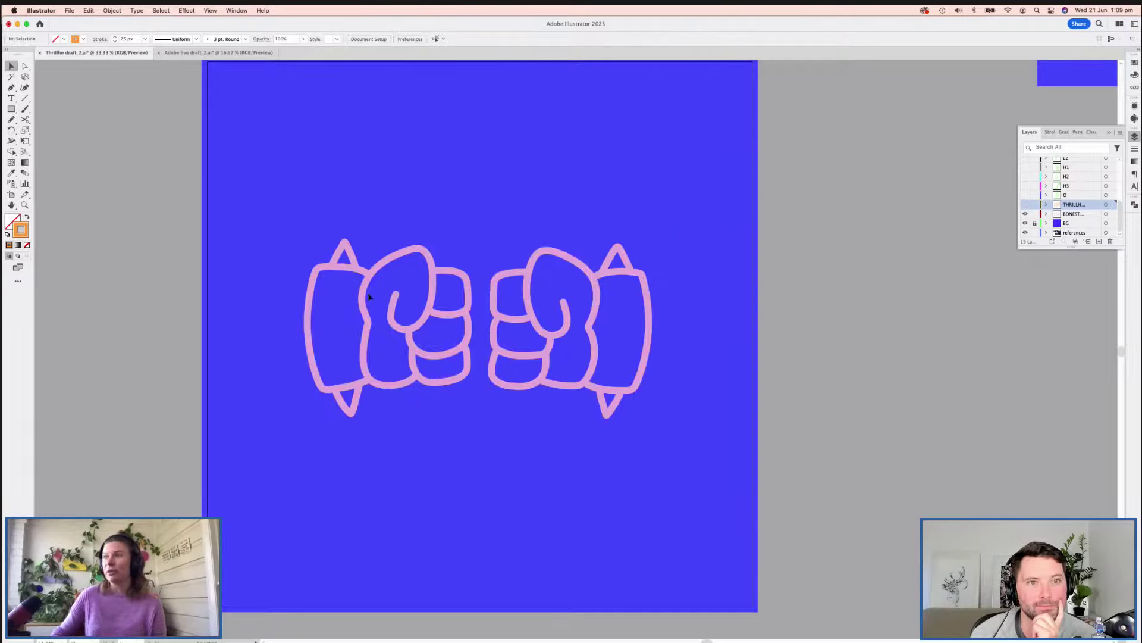
pyautogui.click(367, 292)
pyautogui.click(447, 319)
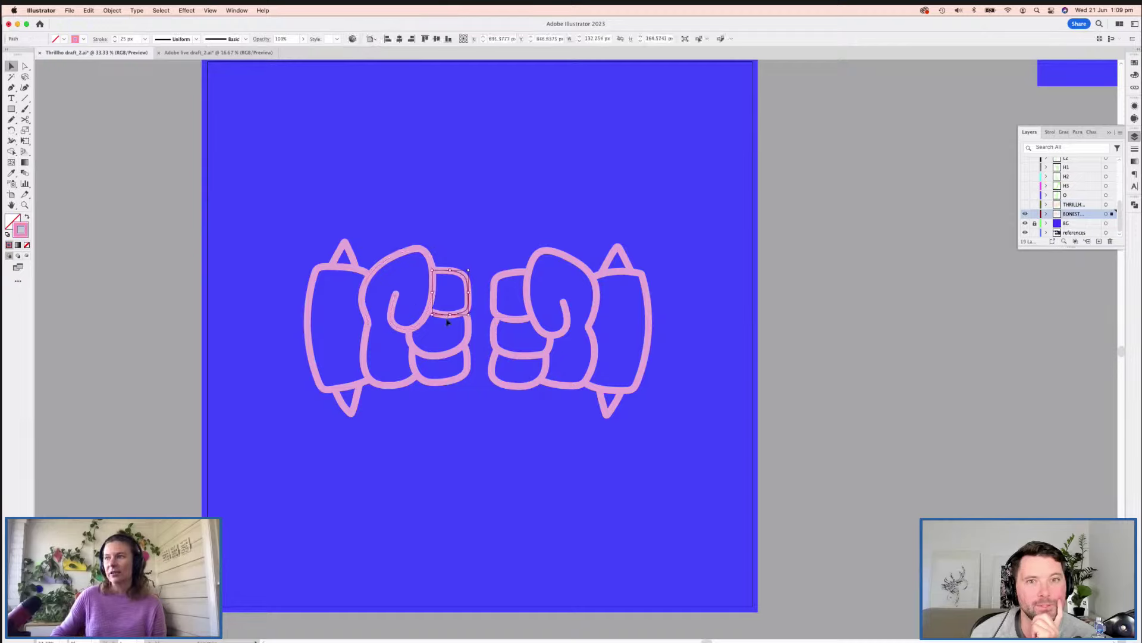
pyautogui.click(440, 356)
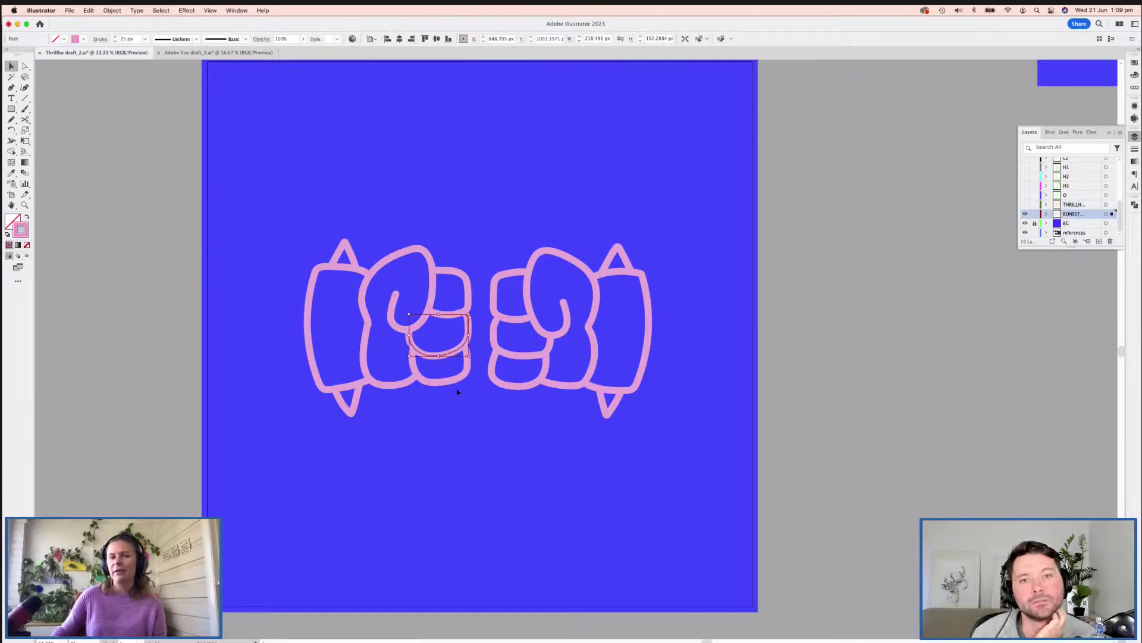
pyautogui.click(445, 386)
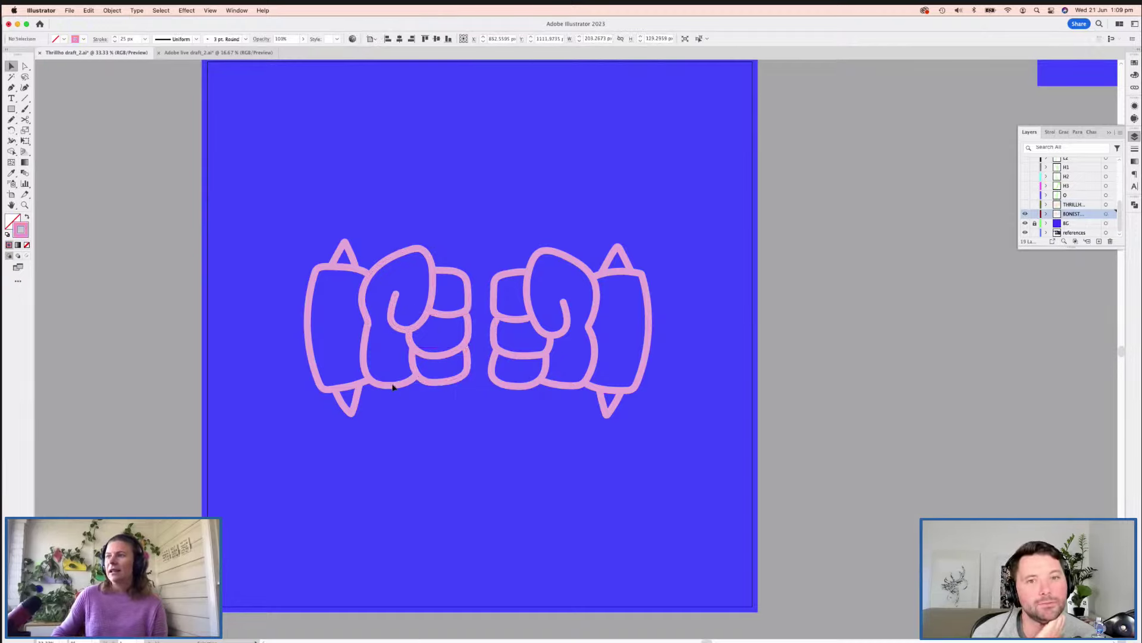
# - Compare the first fist's thumb and palm paths with the second fist's thumb-and-palm path
pyautogui.click(386, 382)
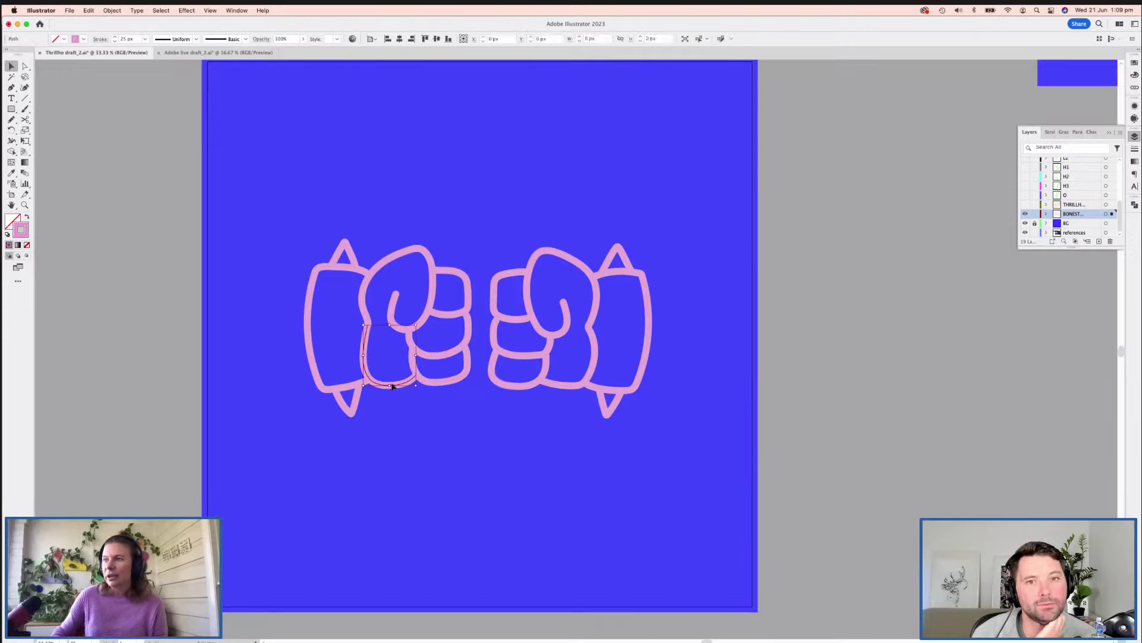
pyautogui.click(366, 313)
pyautogui.click(366, 337)
pyautogui.click(365, 335)
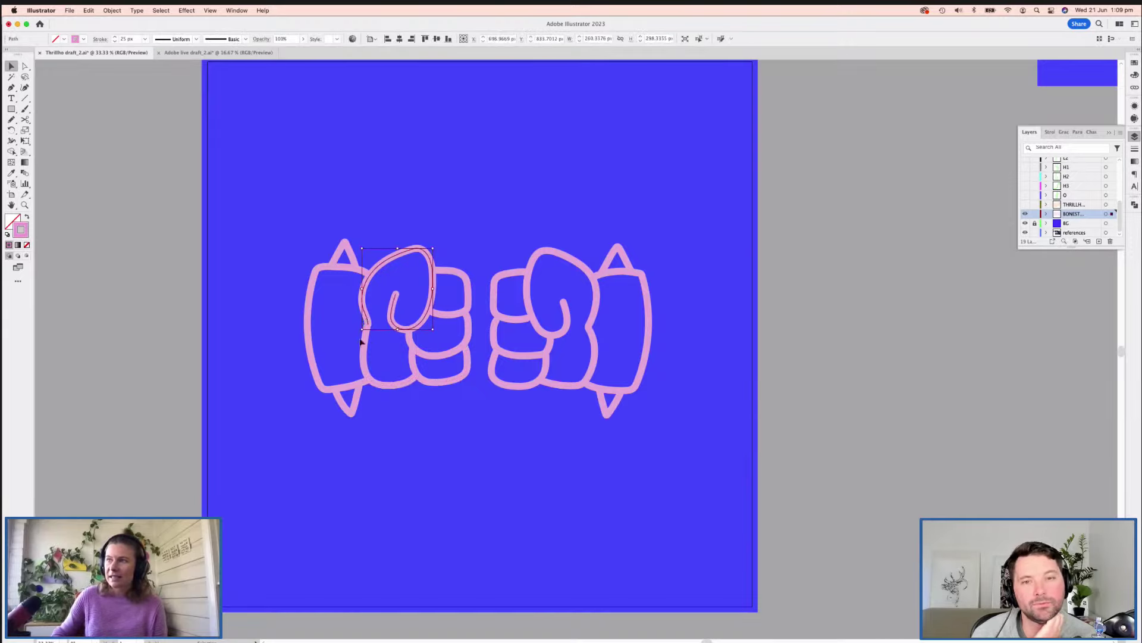
pyautogui.click(363, 343)
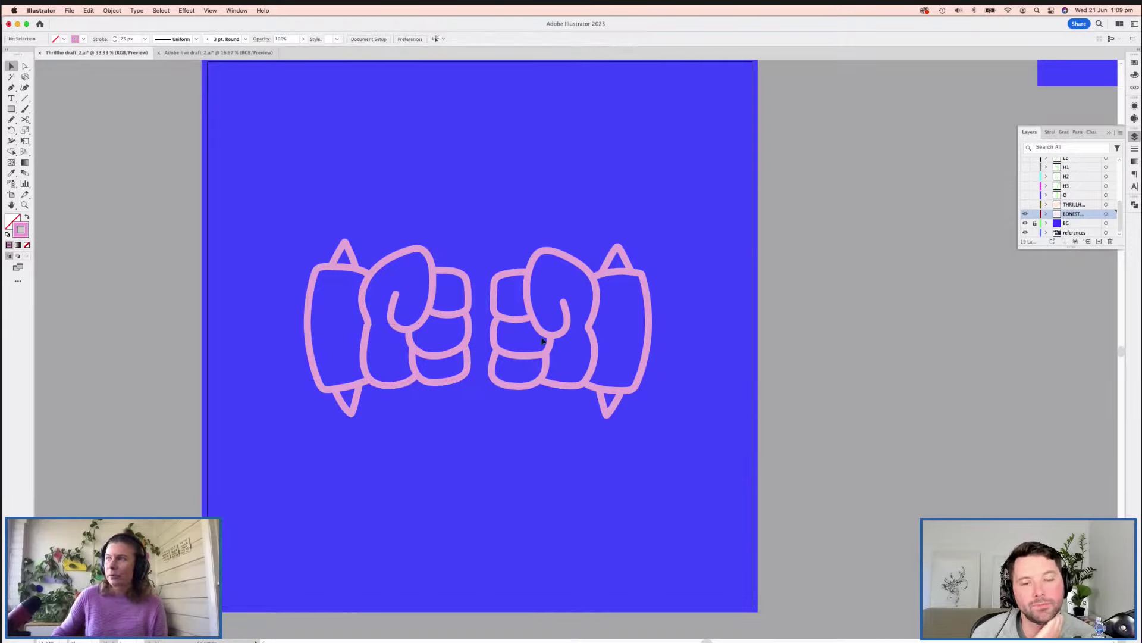
pyautogui.click(593, 322)
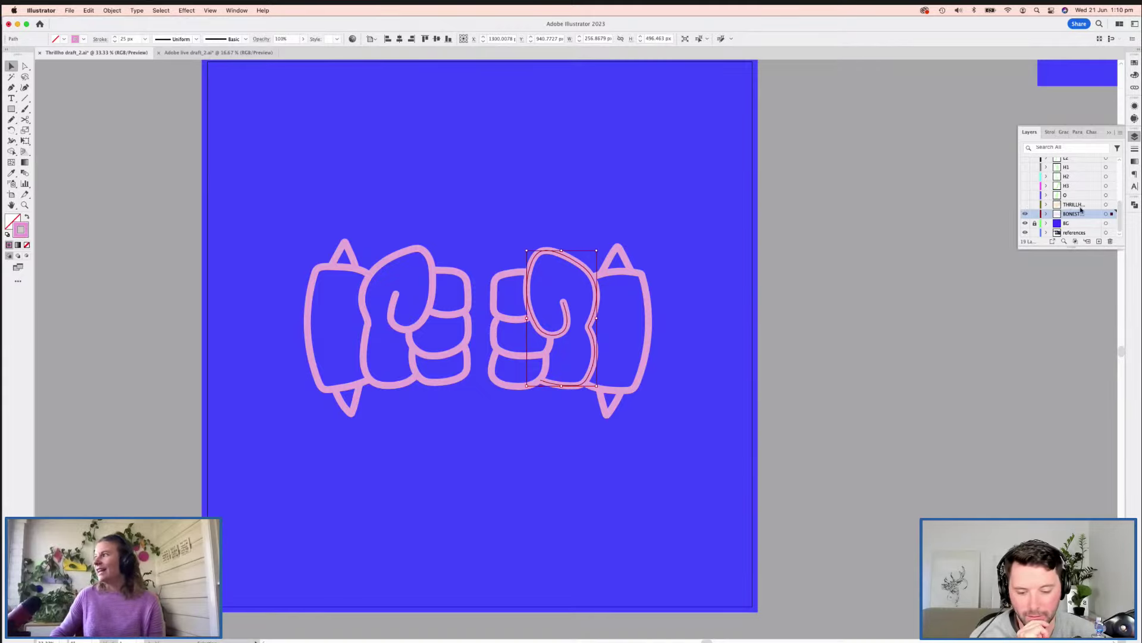
# - Show the THRILLHO lettering layer, make it active and hide the Bonestorm fists layer
pyautogui.scroll(2, 1074, 206)
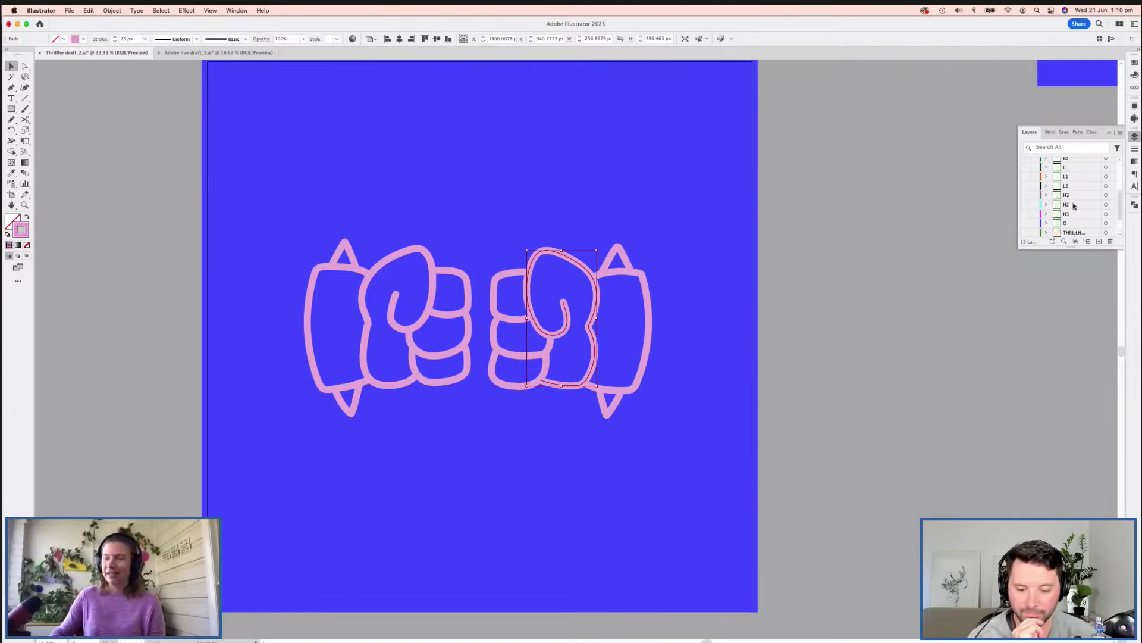
pyautogui.scroll(-3, 1065, 204)
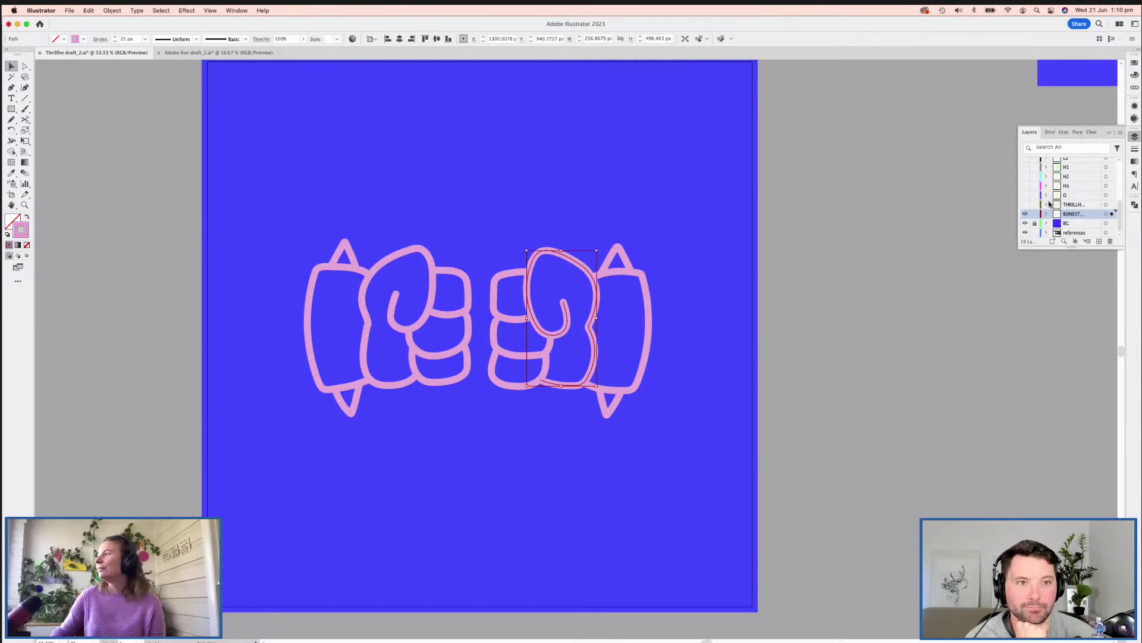
pyautogui.click(1025, 204)
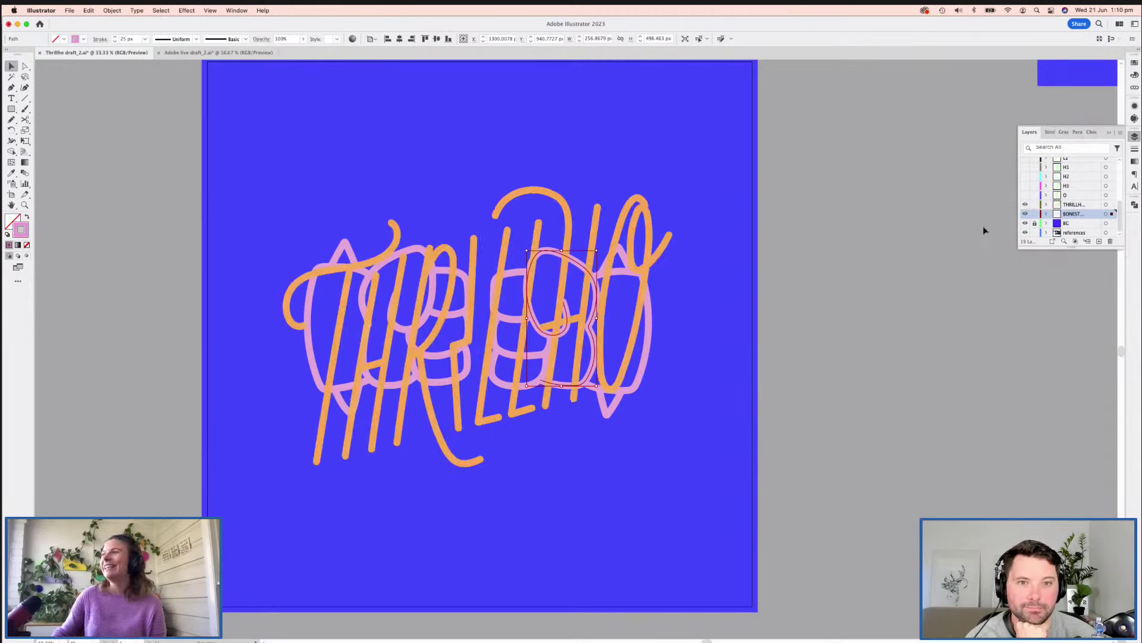
pyautogui.click(1080, 205)
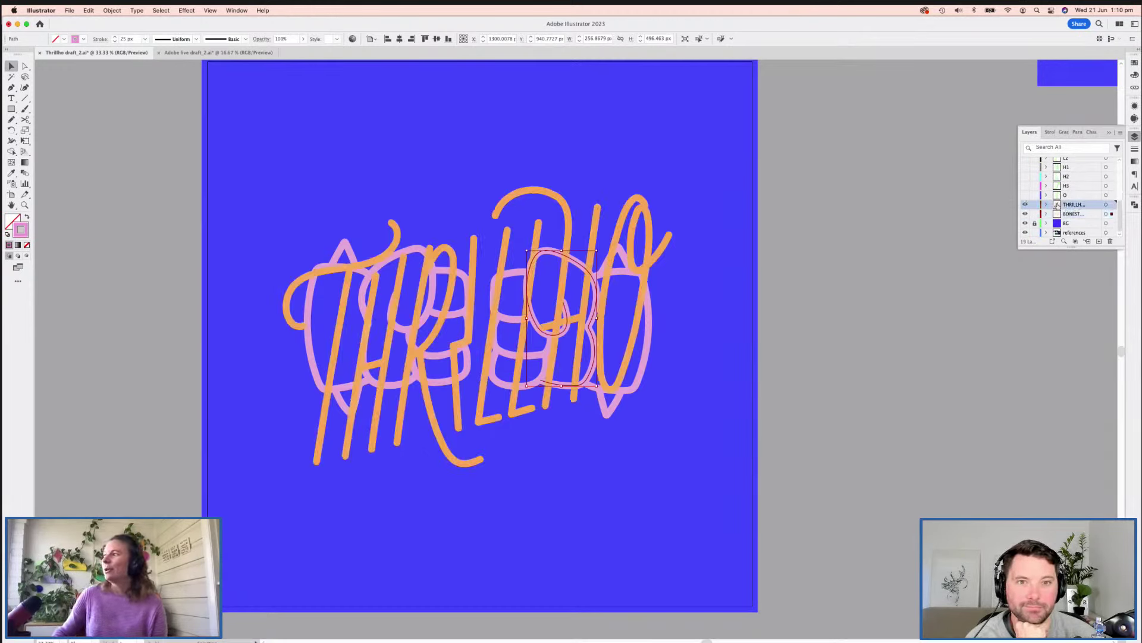
pyautogui.click(1025, 214)
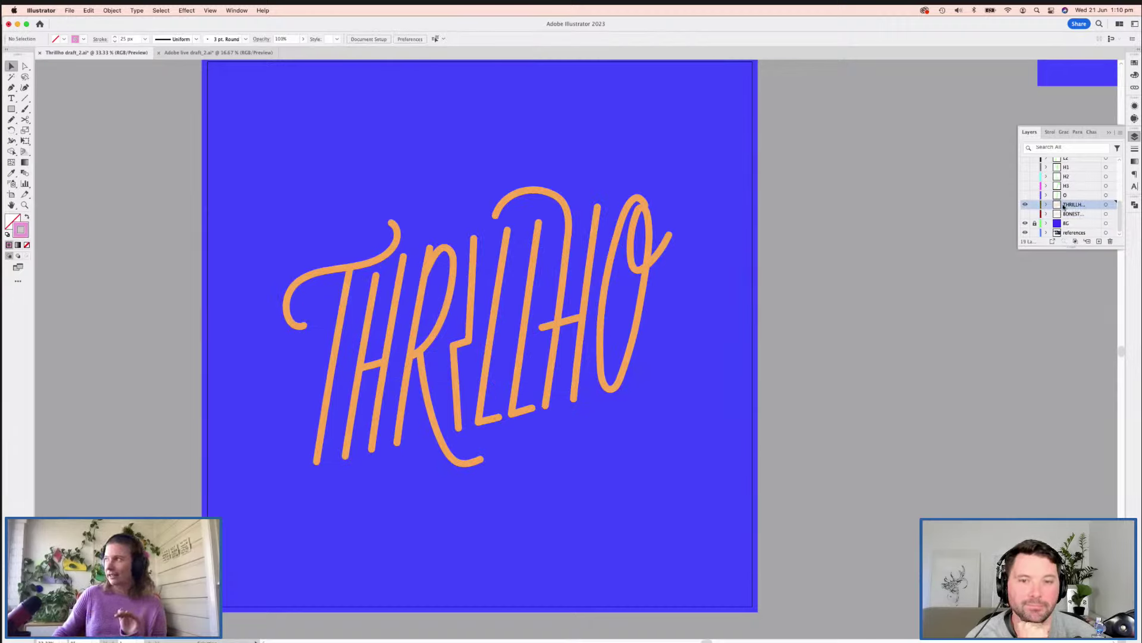
# - View the Bonestorm fists layer on its own and overlay the THRILLHO lettering so both layers are visible
pyautogui.click(1025, 205)
pyautogui.click(1025, 213)
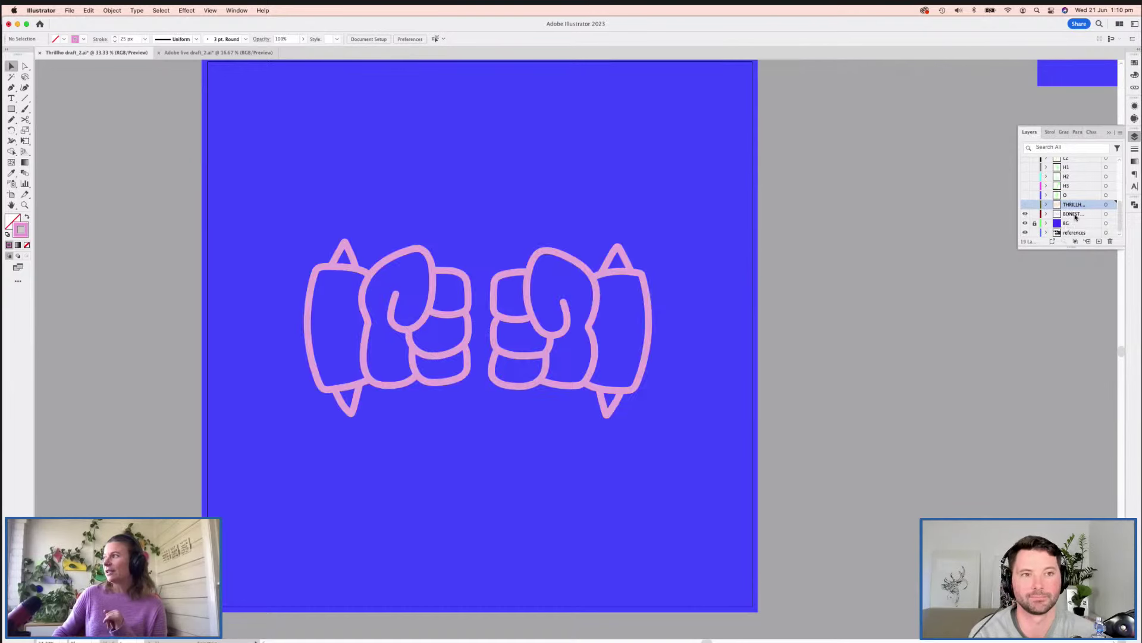
pyautogui.click(1025, 205)
# - Look through the separate layers set up for each letter variation, from T1 down the layer list
pyautogui.scroll(2, 1074, 207)
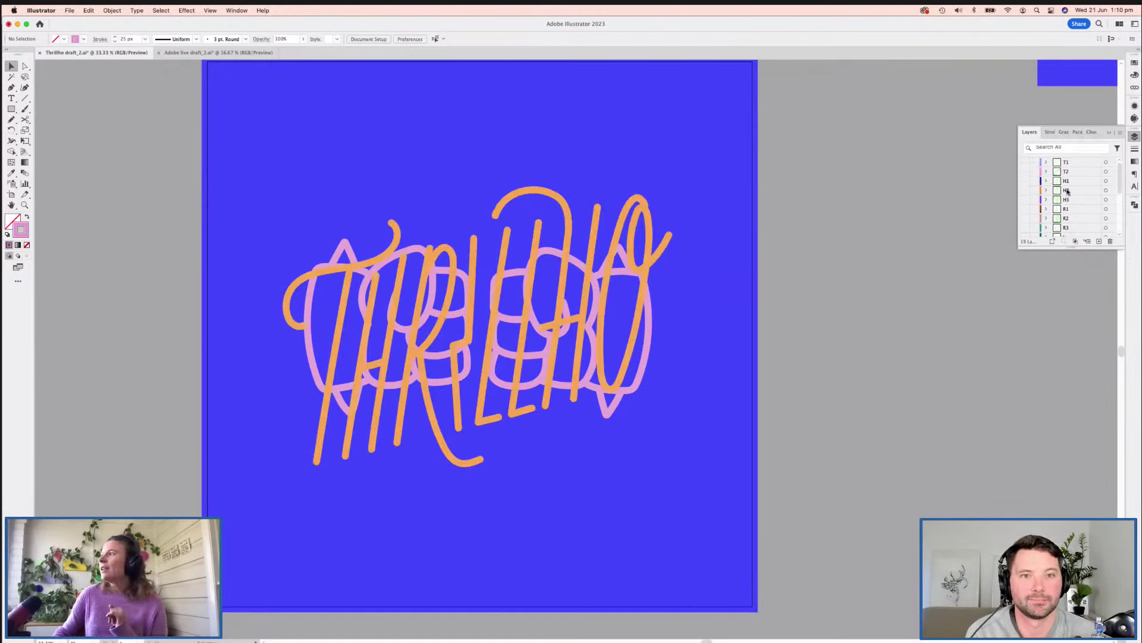
pyautogui.click(1075, 165)
pyautogui.click(1074, 171)
pyautogui.click(1070, 181)
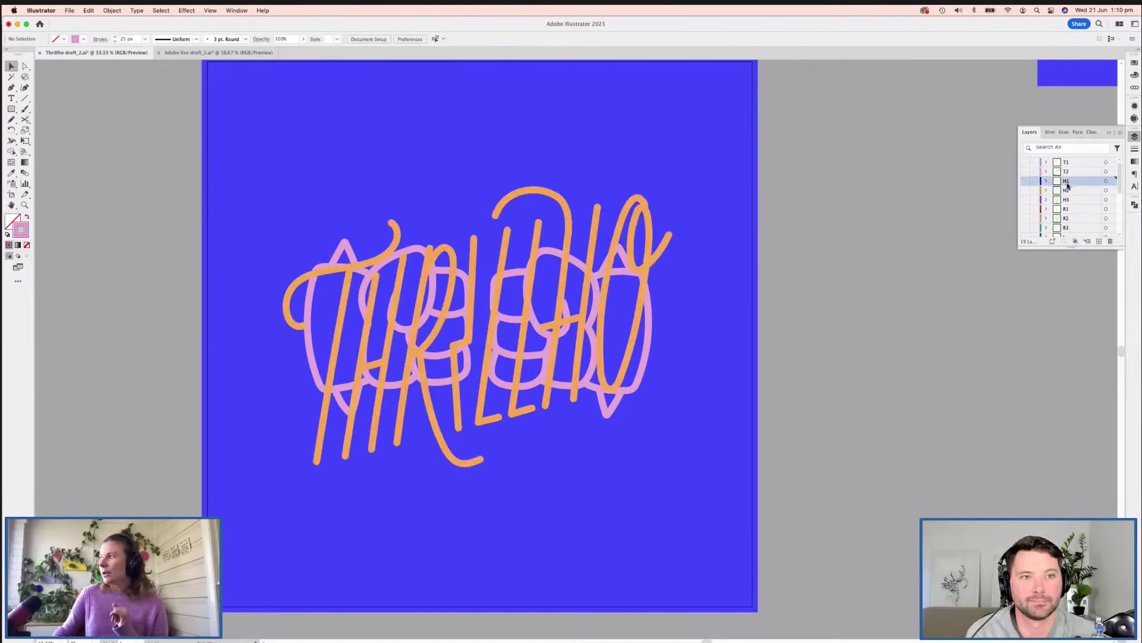
pyautogui.click(1068, 190)
pyautogui.click(1067, 199)
pyautogui.click(1065, 209)
pyautogui.click(1065, 225)
pyautogui.click(1071, 218)
pyautogui.scroll(-5, 1078, 200)
pyautogui.scroll(5, 1078, 197)
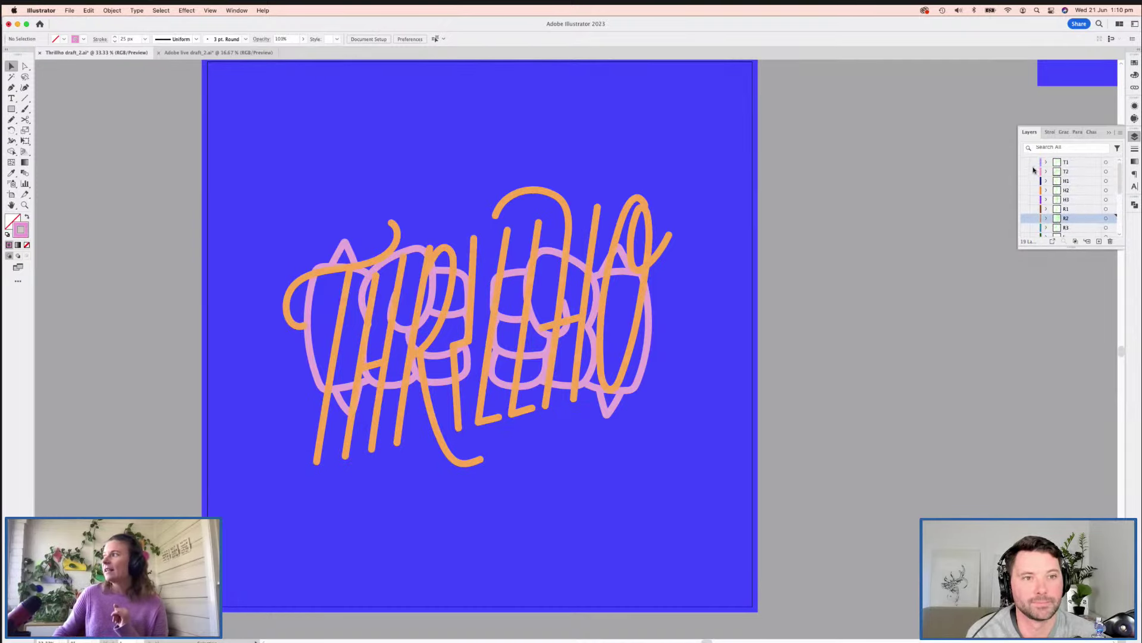
# - Show the T1 layer, make it active and select its green T drawing for a closer look
pyautogui.click(1025, 162)
pyautogui.click(1071, 164)
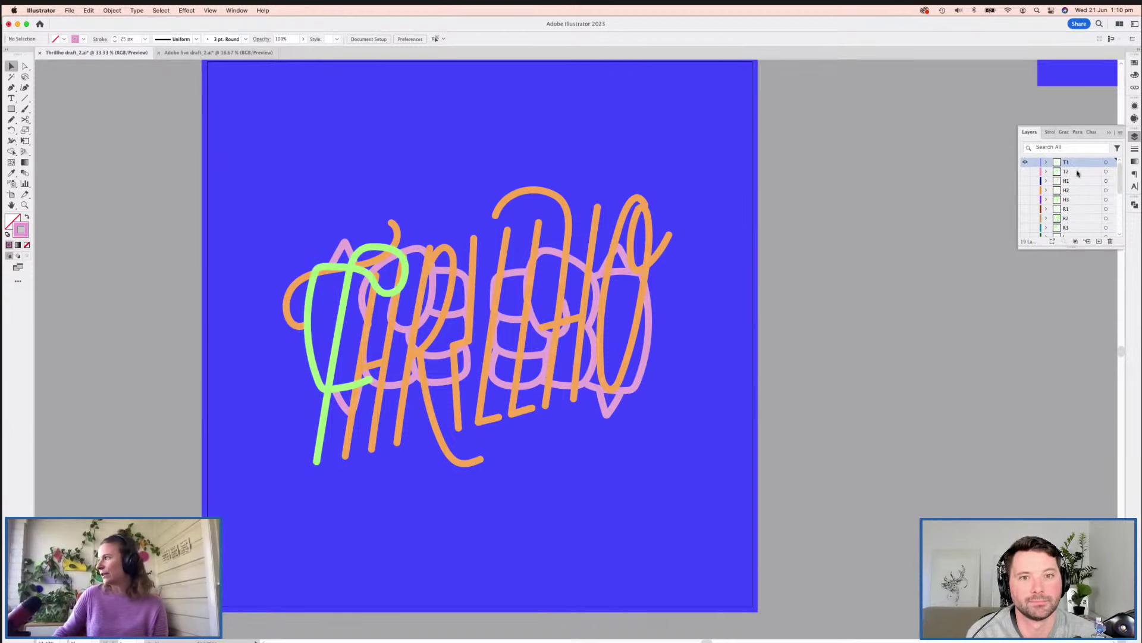
pyautogui.press('super+equal')
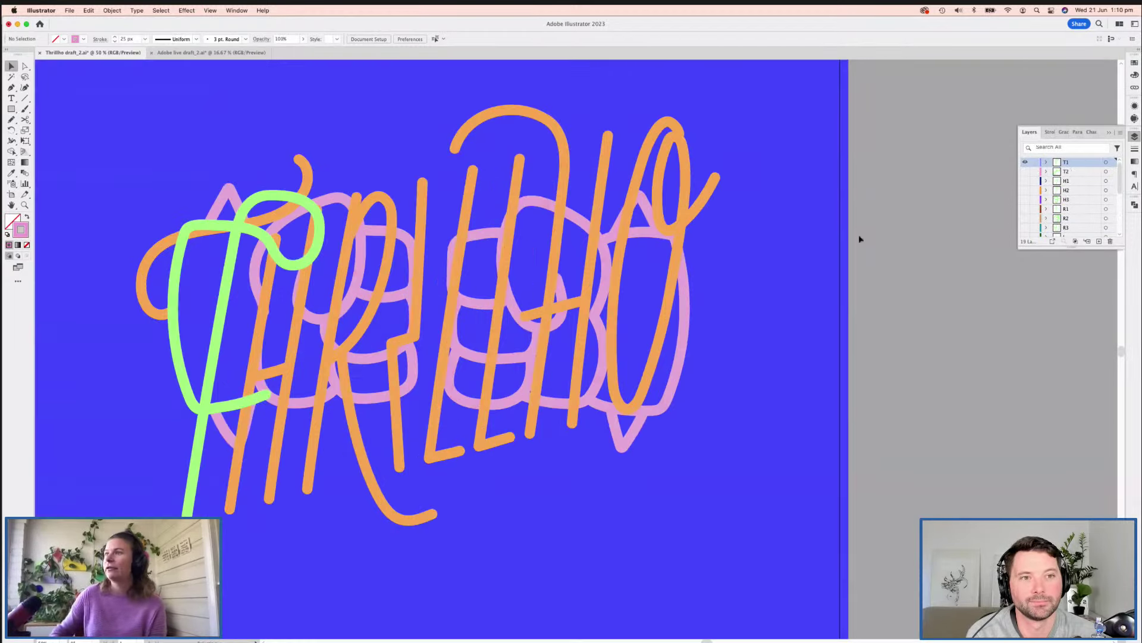
pyautogui.click(432, 218)
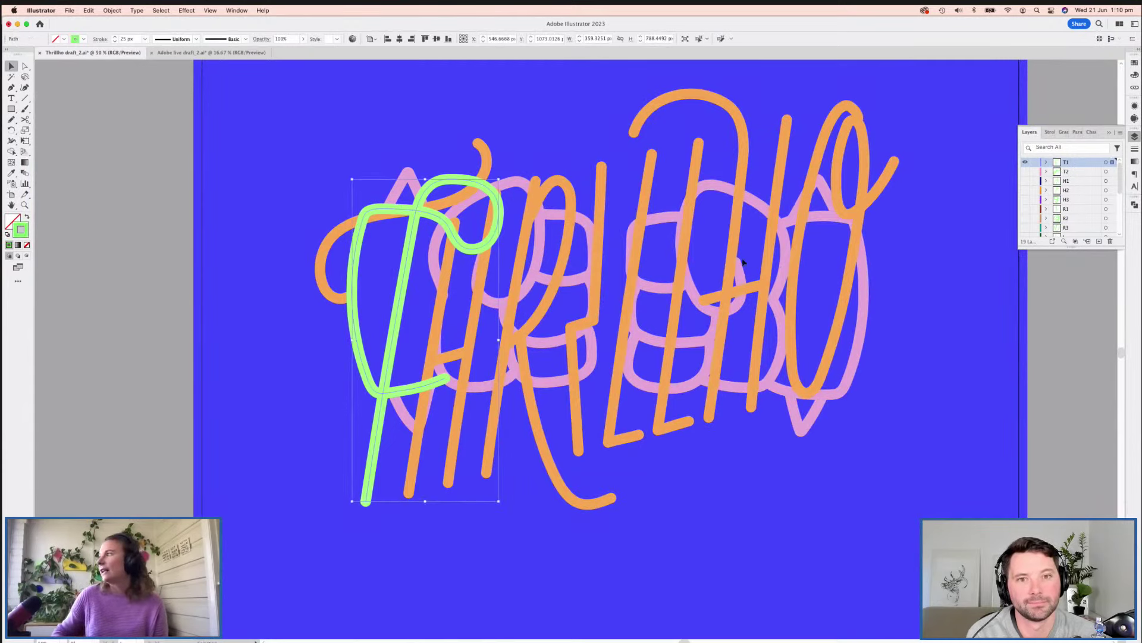
# - Compare the green T1 drawing with the THRILLHO lettering by toggling T1's visibility and selecting the orange T stem, leaving T1 hidden
pyautogui.click(1025, 162)
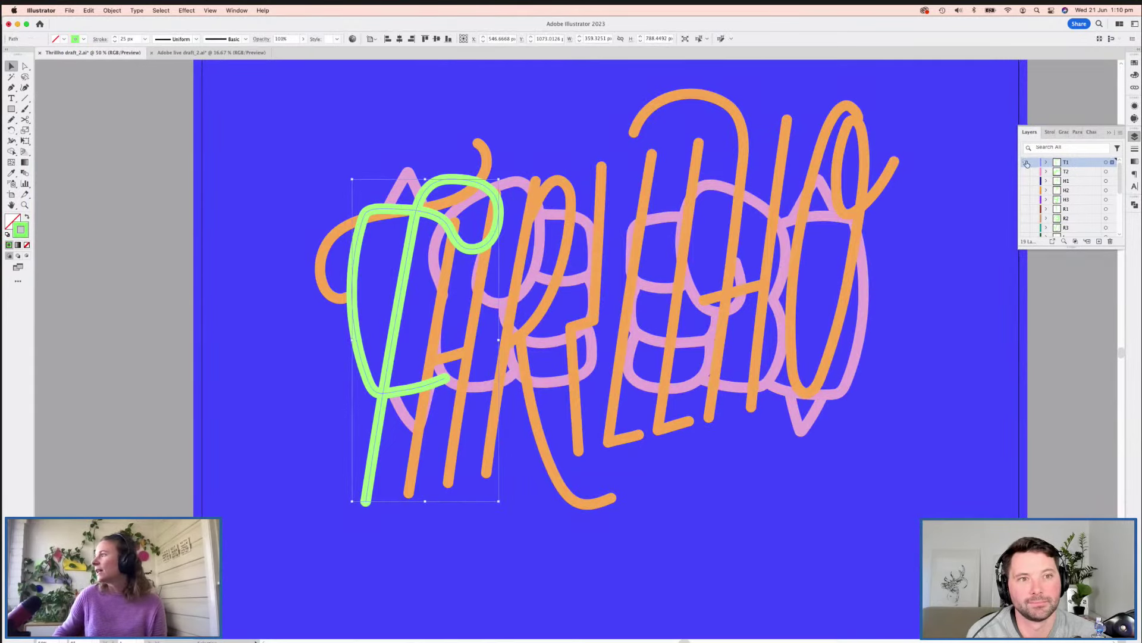
pyautogui.click(414, 236)
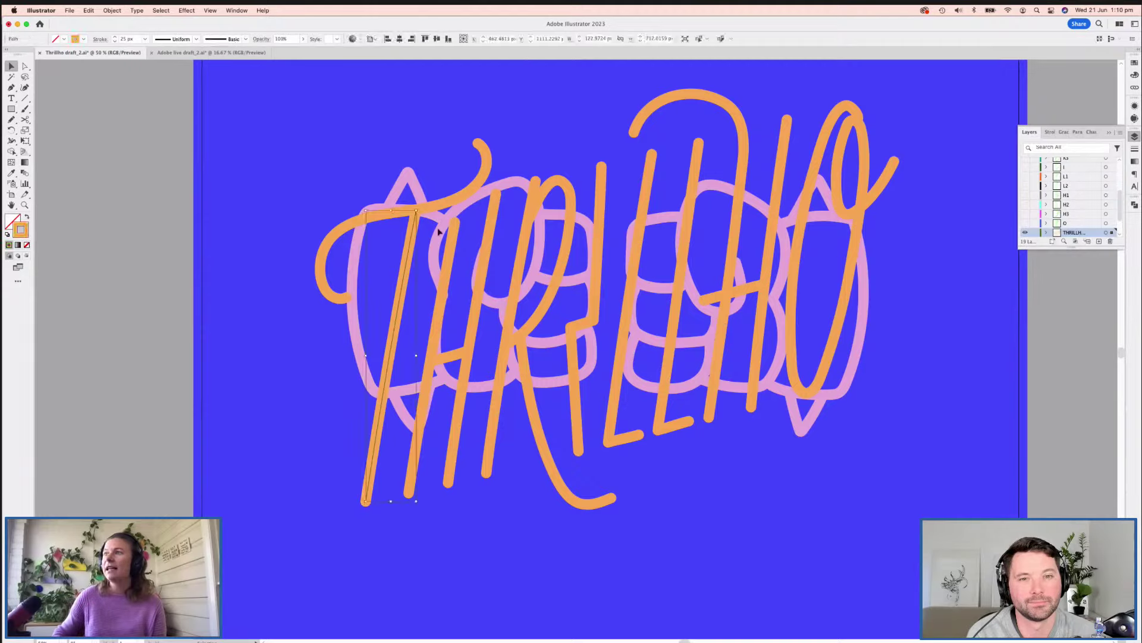
pyautogui.scroll(5, 1071, 196)
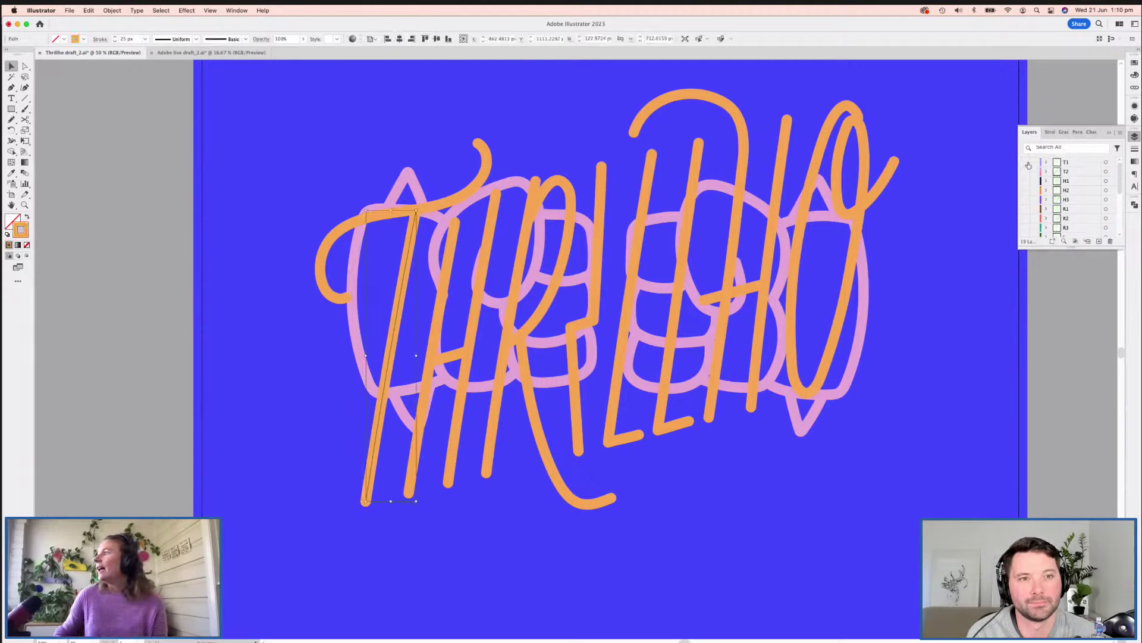
pyautogui.click(1025, 162)
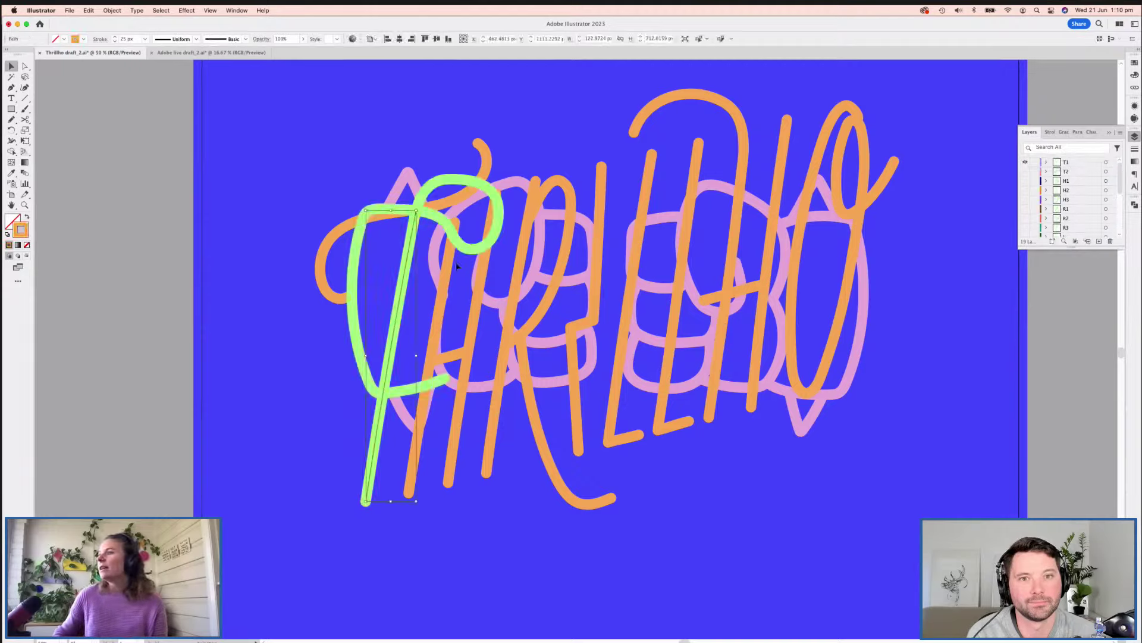
pyautogui.click(1025, 162)
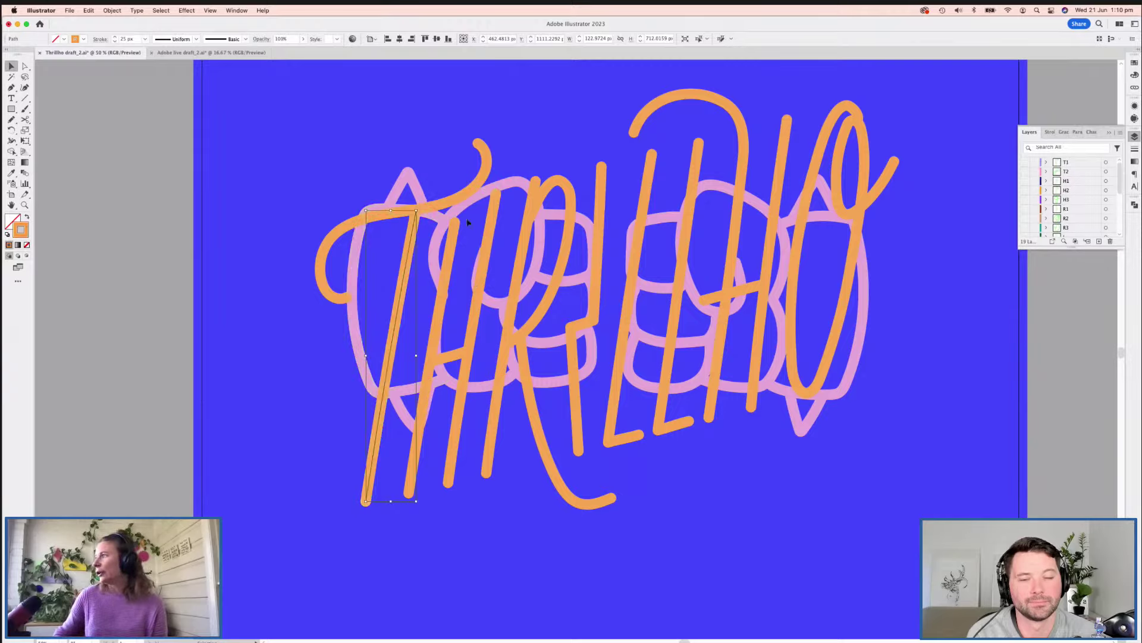
# - Select the pink fist end outline together with the orange T stem, and show T1 and select its green T path
pyautogui.click(355, 266)
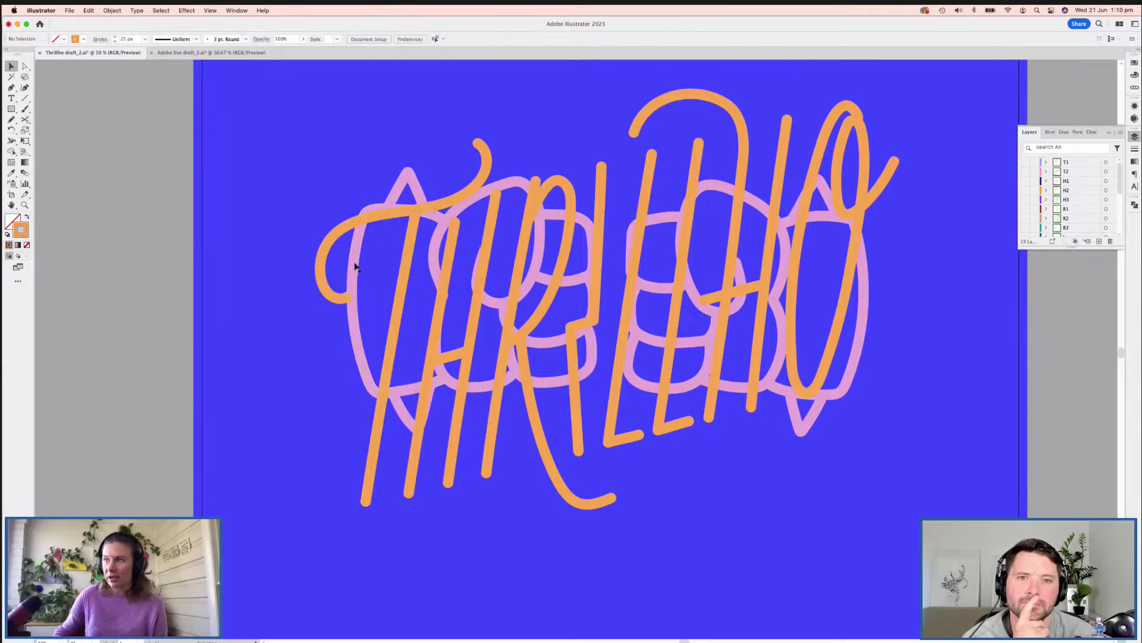
pyautogui.click(355, 272)
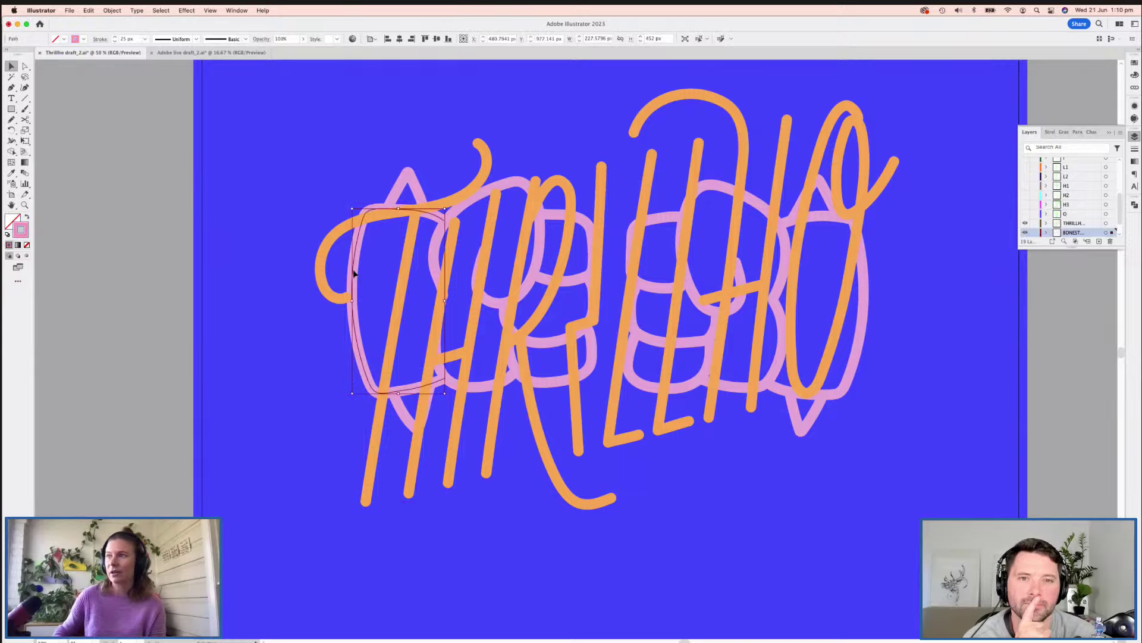
pyautogui.keyDown('shift'); pyautogui.click(403, 286); pyautogui.keyUp('shift')
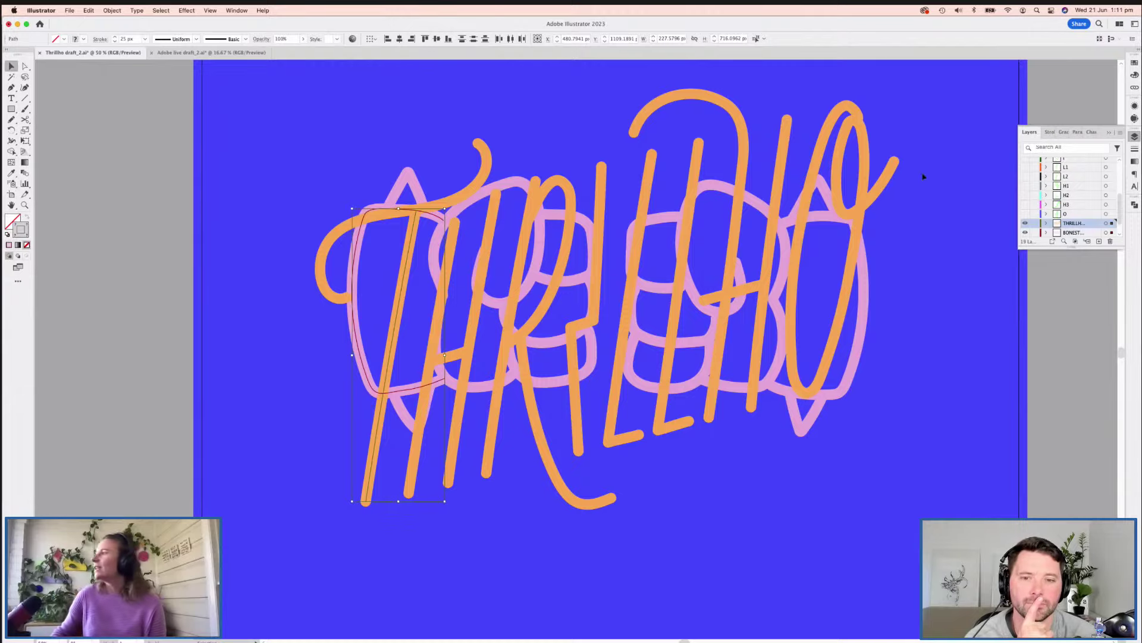
pyautogui.scroll(3, 1059, 200)
pyautogui.click(1024, 162)
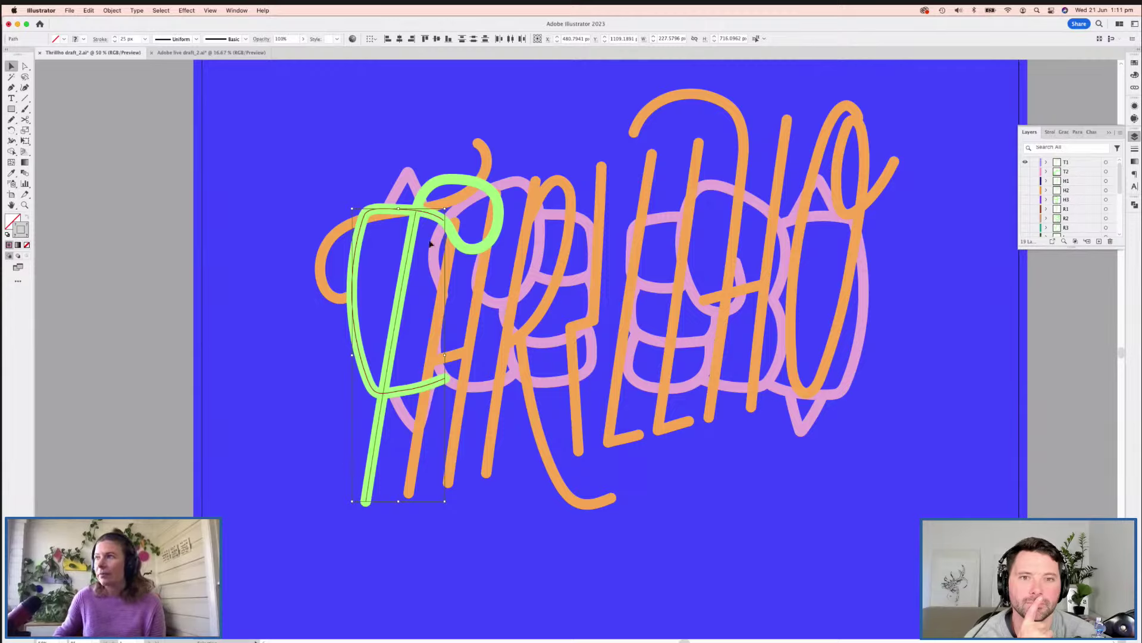
pyautogui.click(364, 463)
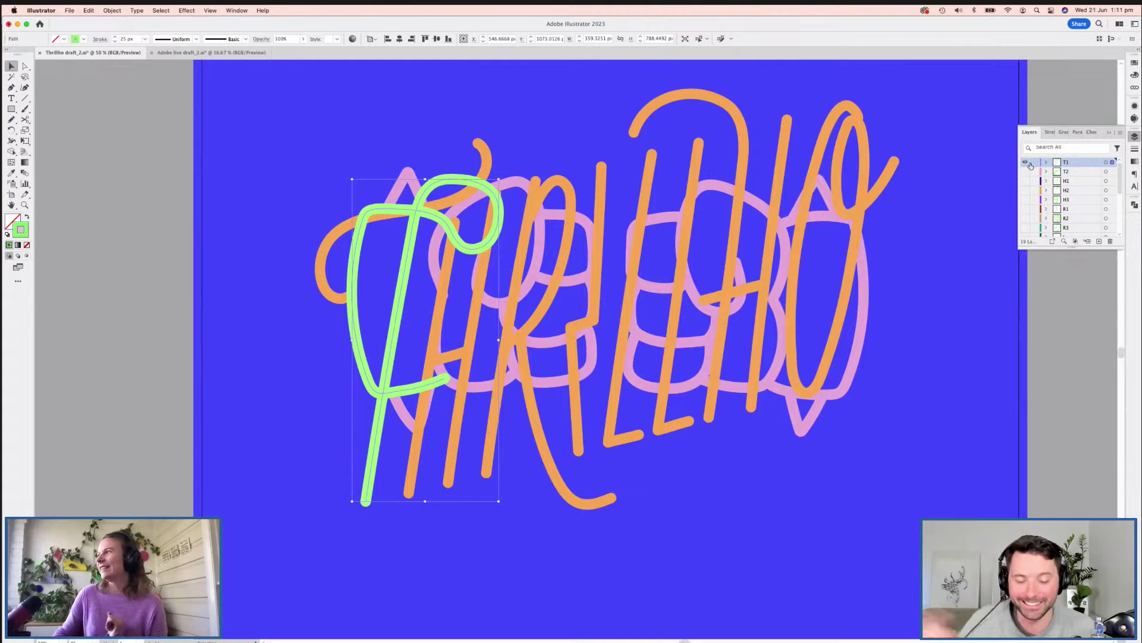
# - Hide the THRILLHO and Bonestorm layers, and swap the visible T1 layer for T2 so only that variation shows
pyautogui.scroll(-5, 1064, 202)
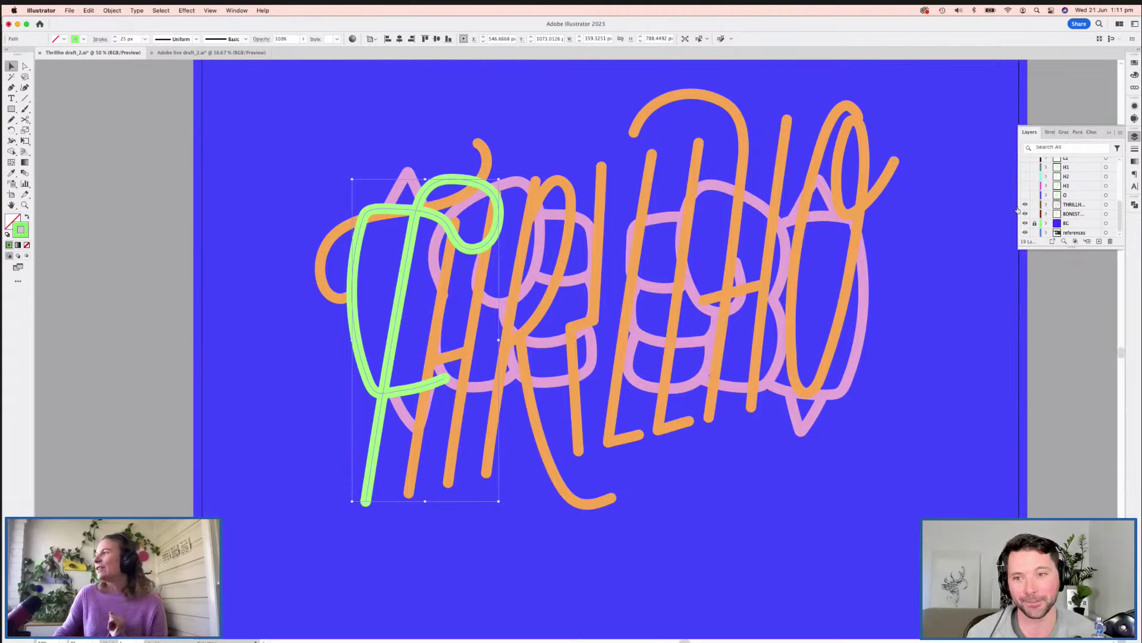
pyautogui.click(1025, 204)
pyautogui.click(1025, 213)
pyautogui.scroll(5, 1082, 216)
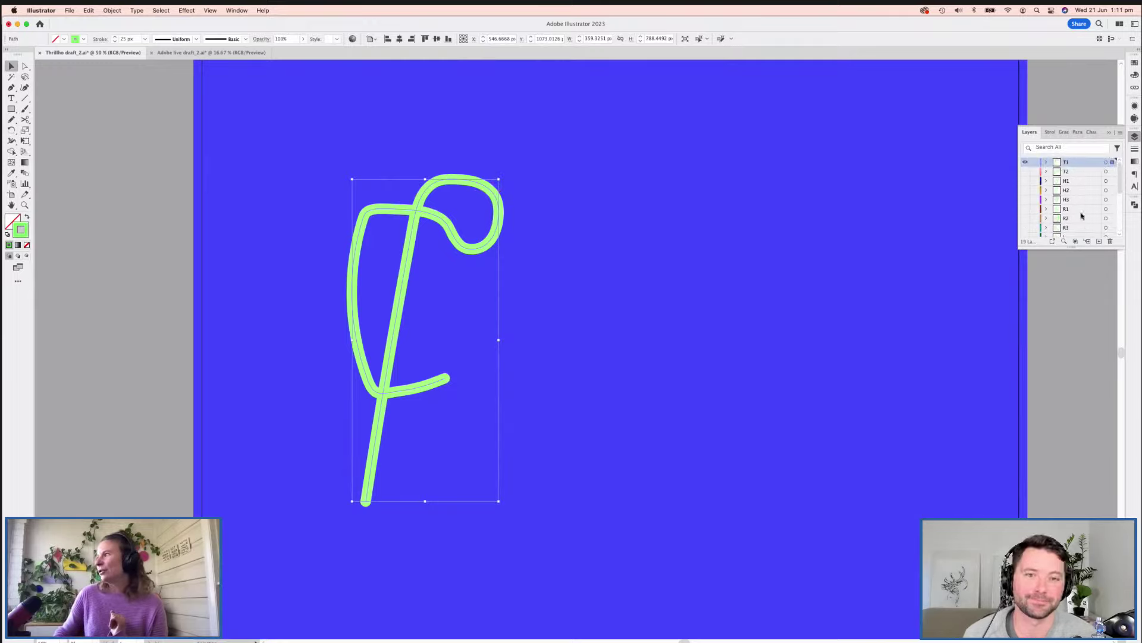
pyautogui.click(1025, 171)
pyautogui.click(1025, 162)
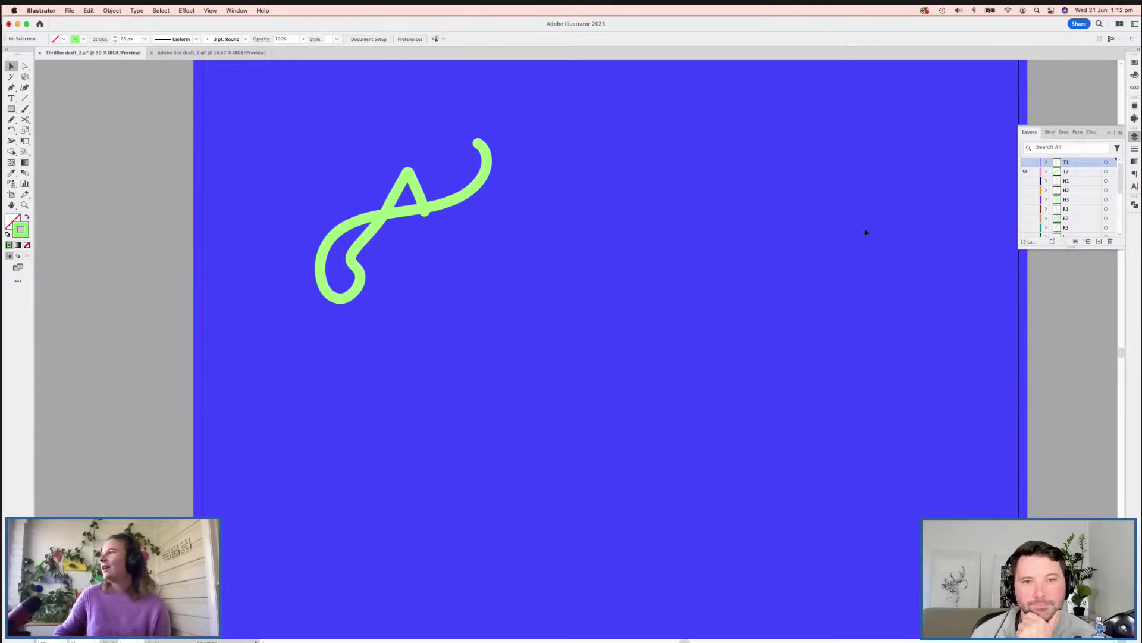
# - Show all the letter-variation layers from T1 through O together, keeping the THRILLHO and Bonestorm layers hidden
pyautogui.click(292, 629)
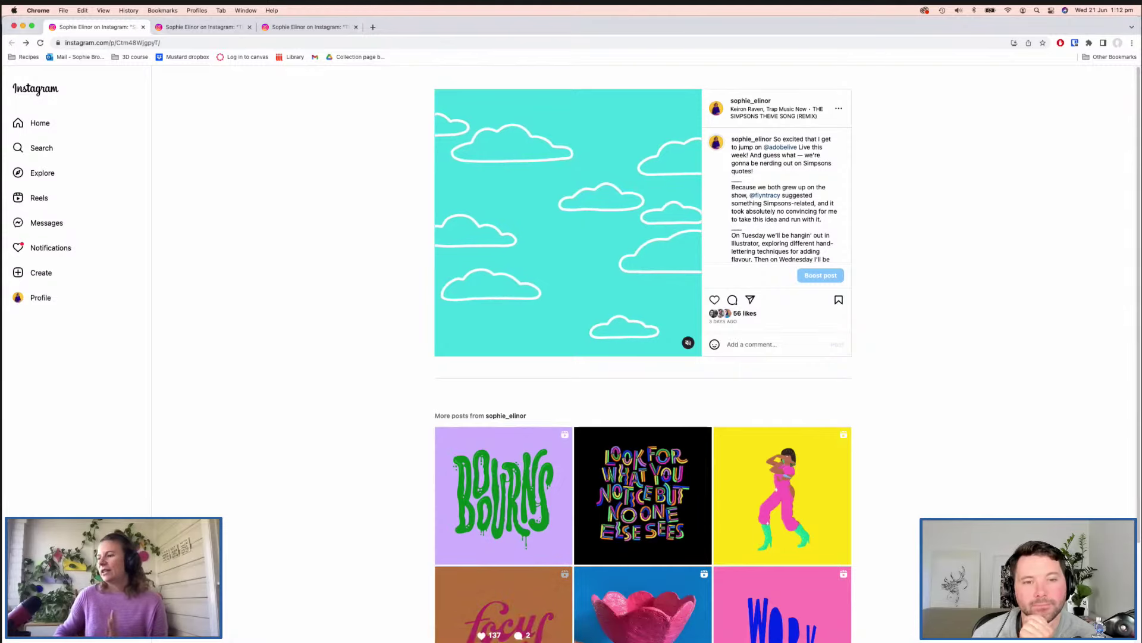
pyautogui.click(464, 626)
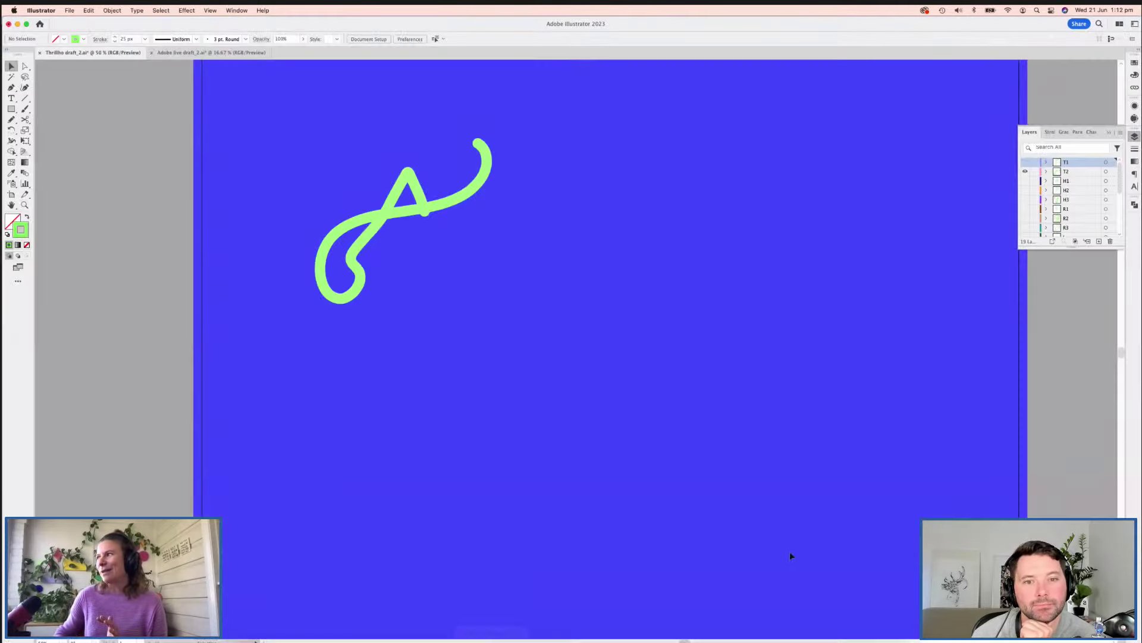
pyautogui.click(1070, 185)
pyautogui.click(1026, 163)
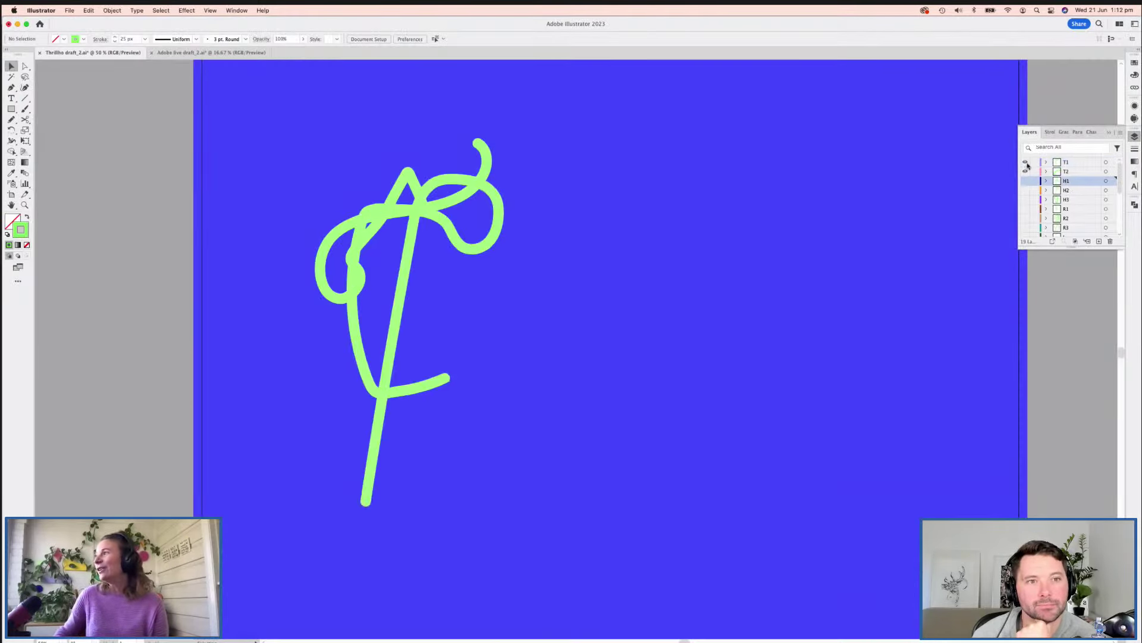
pyautogui.moveTo(1024, 181)
pyautogui.mouseDown()
pyautogui.moveTo(1023, 229)
pyautogui.moveTo(1023, 186)
pyautogui.mouseUp()
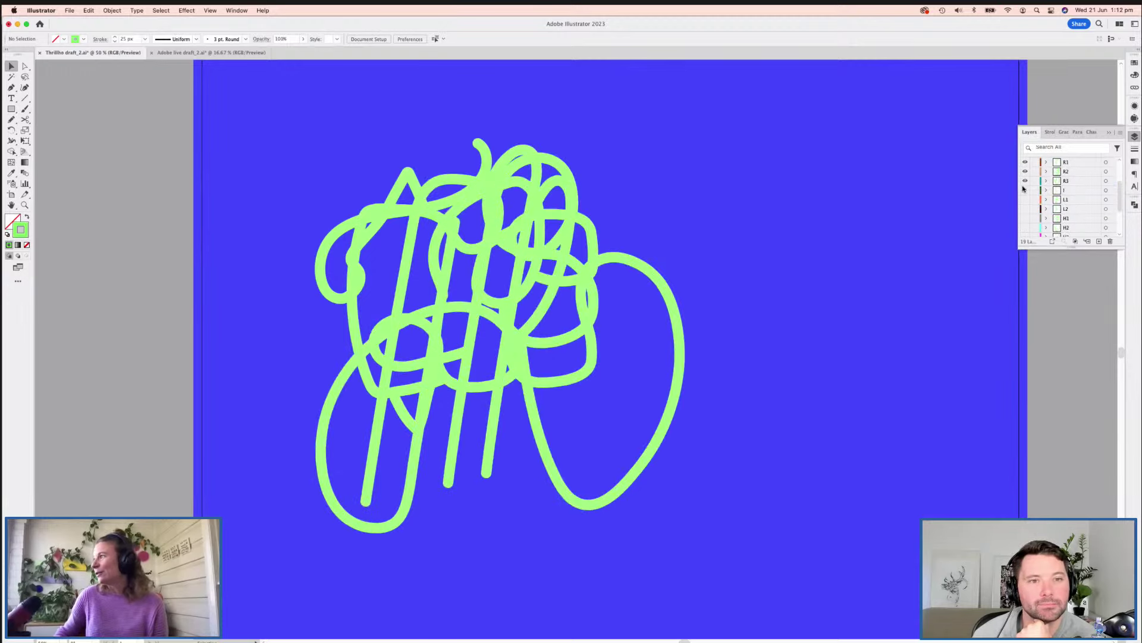
pyautogui.moveTo(1028, 228); pyautogui.dragTo(1025, 197)
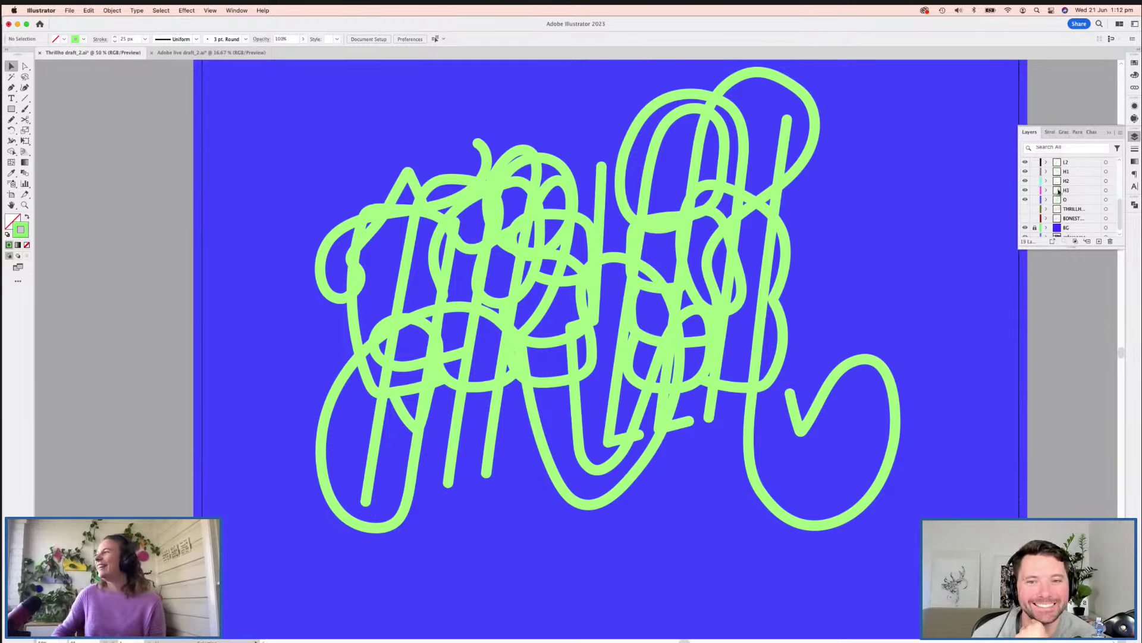
pyautogui.click(1026, 200)
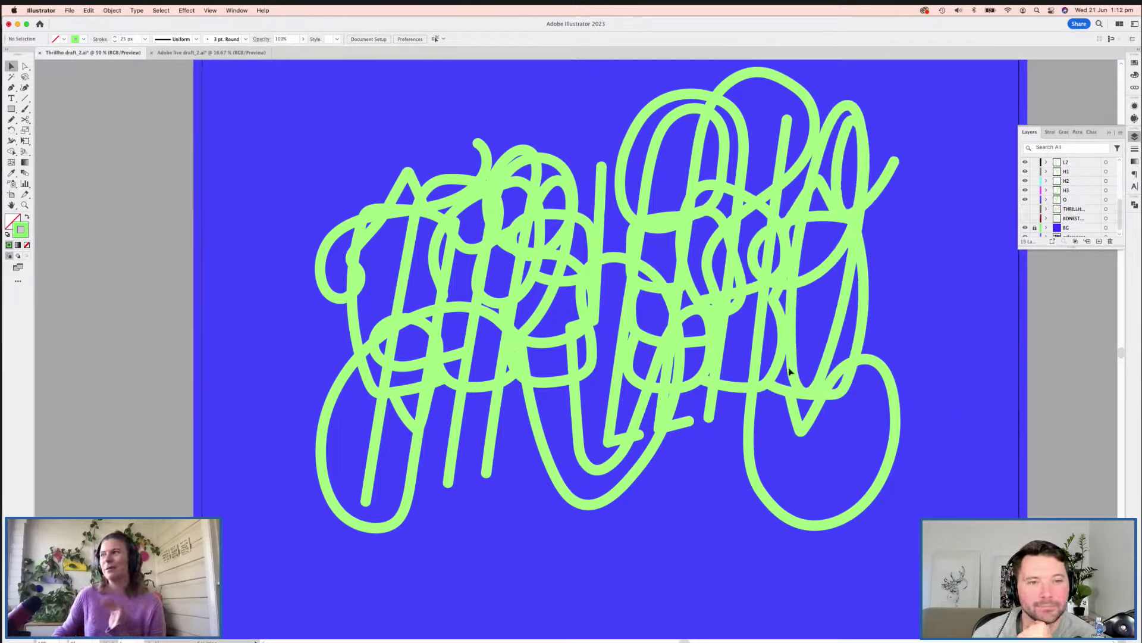
# - Switch to the Thrillho animation project in After Effects and select the T1 Outlines layer in the Thrillho draft_2 composition
pyautogui.moveTo(634, 392); pyautogui.dragTo(651, 376)
pyautogui.moveTo(437, 633)
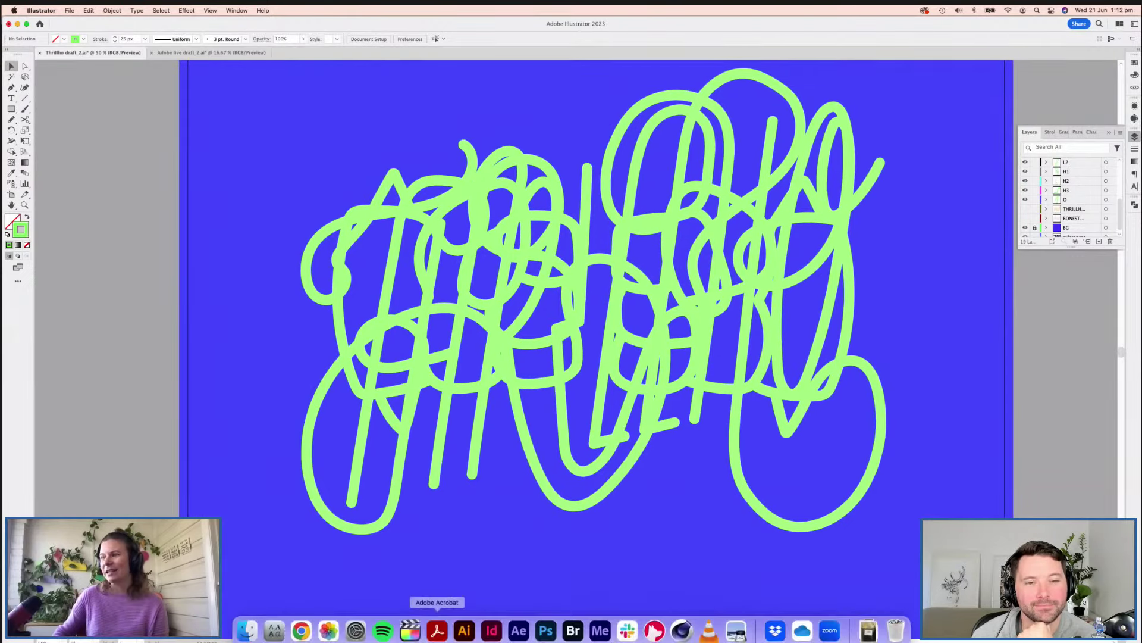
pyautogui.click(515, 629)
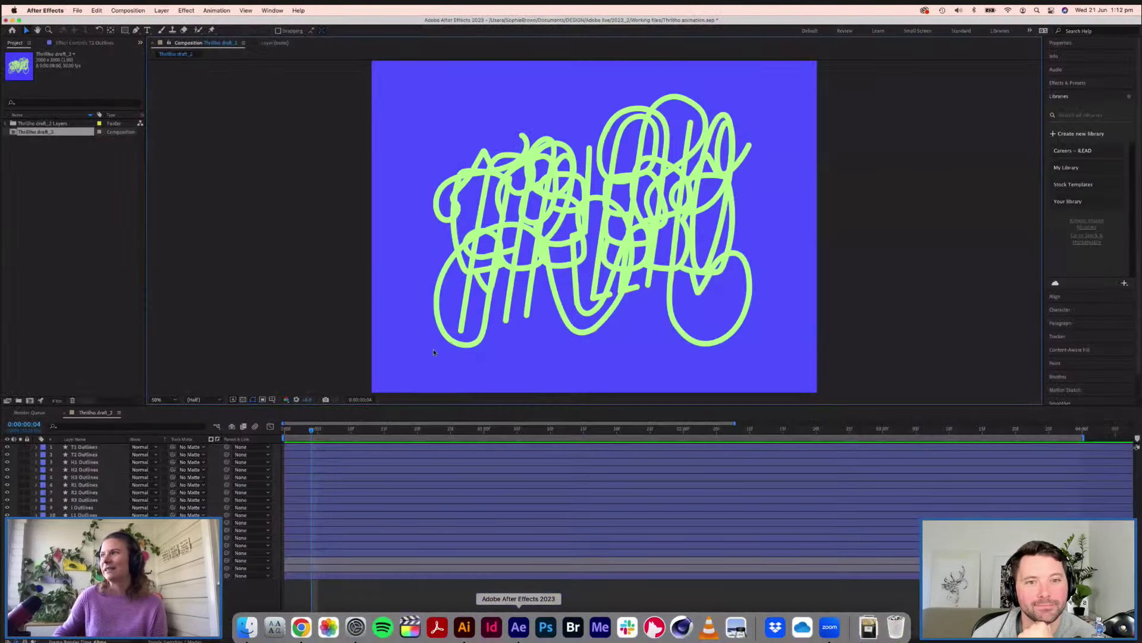
pyautogui.click(86, 447)
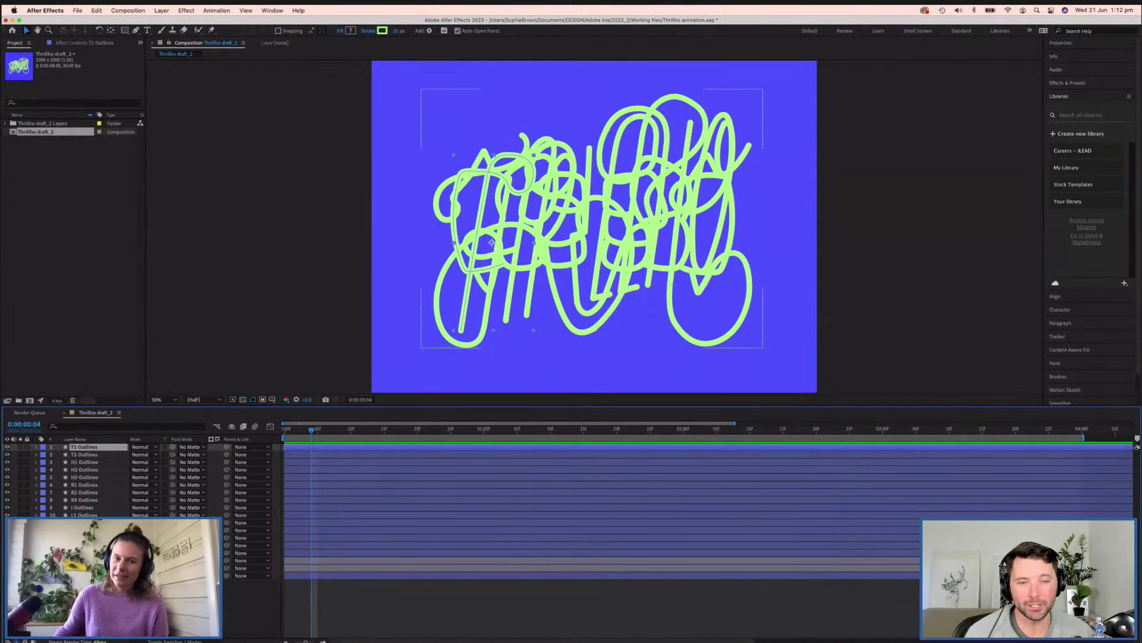
pyautogui.click(87, 553)
pyautogui.click(83, 447)
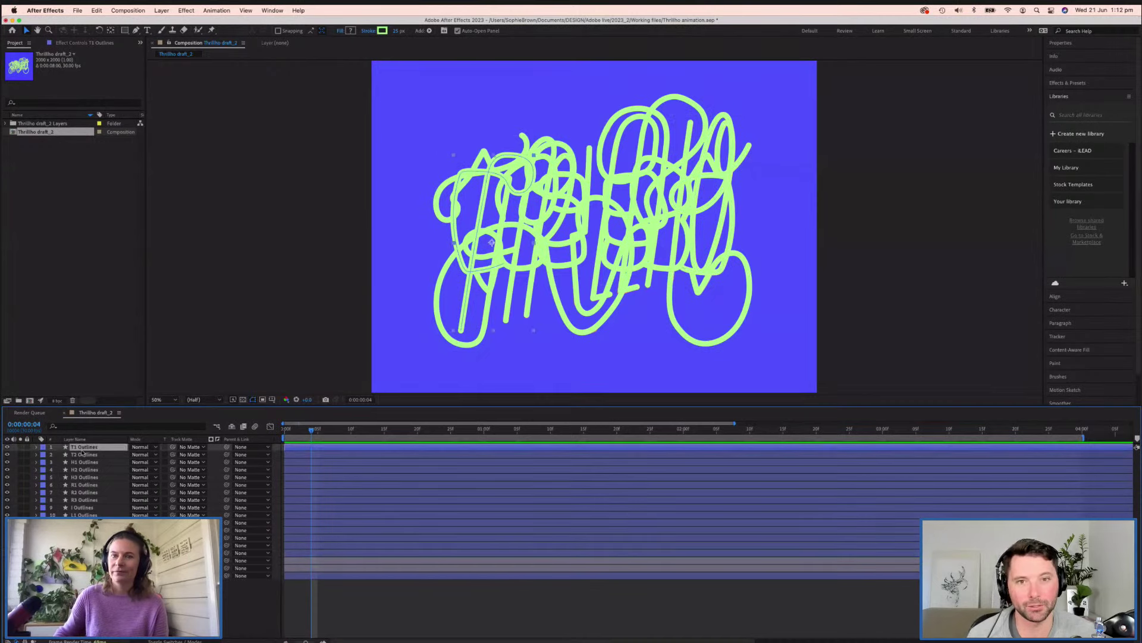
# - Set up an import of Thrillho draft_2.ai with the import type Composition - Retain Layer Sizes
pyautogui.click(82, 13)
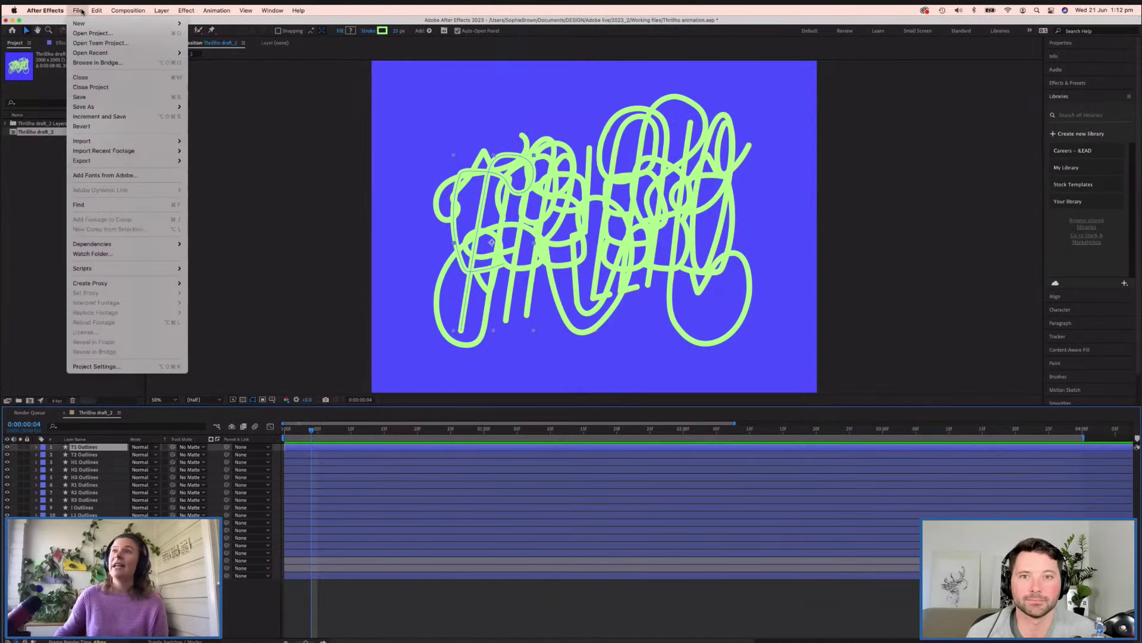
pyautogui.moveTo(173, 141)
pyautogui.click(218, 142)
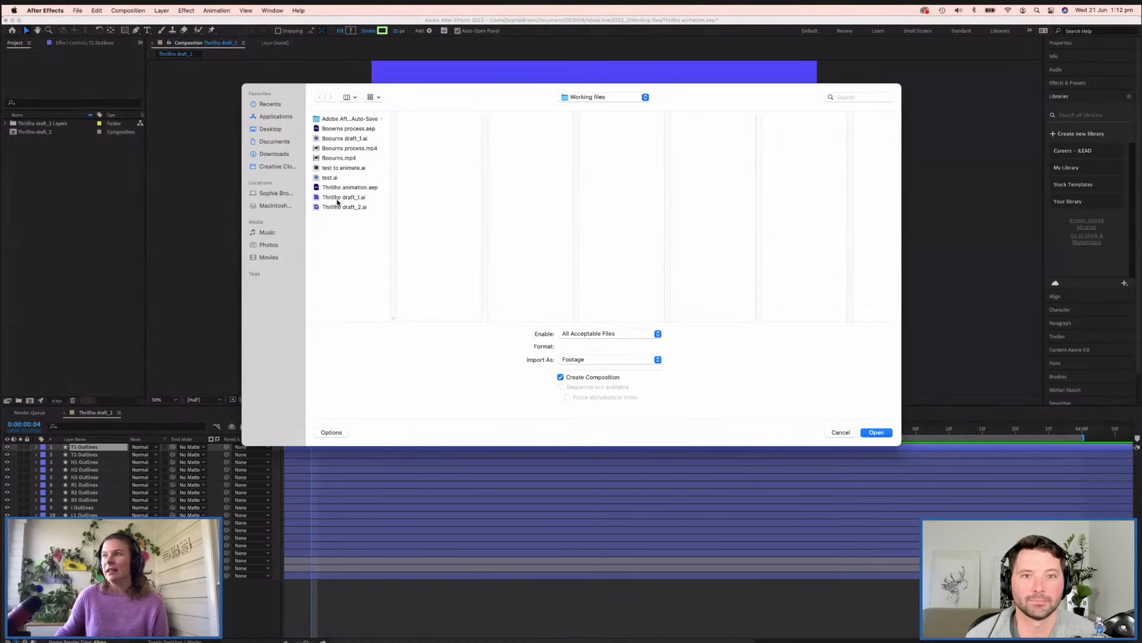
pyautogui.click(331, 207)
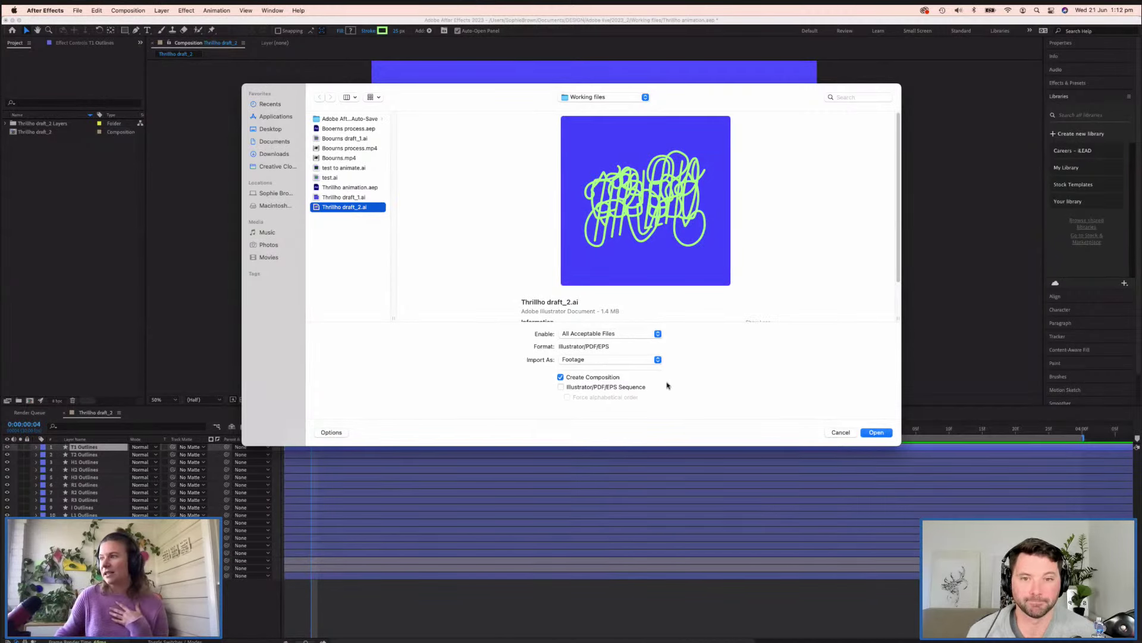
pyautogui.click(631, 359)
pyautogui.click(605, 371)
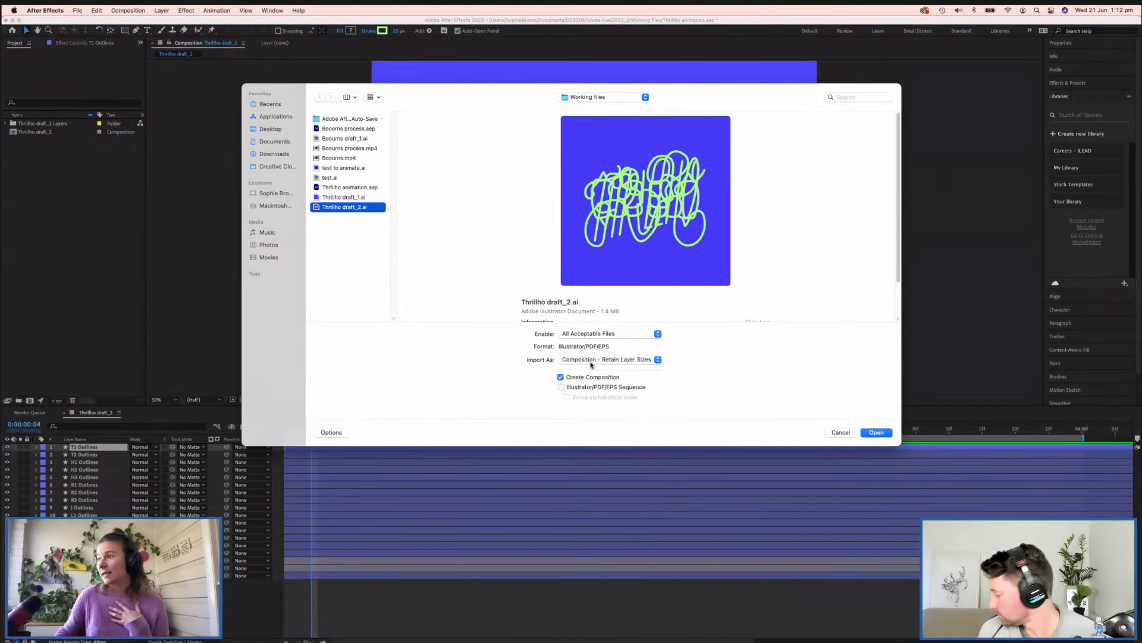
# - Review the Footage, Composition - Retain Layer Sizes and Composition import types for the Illustrator file, and cancel the import
pyautogui.click(600, 360)
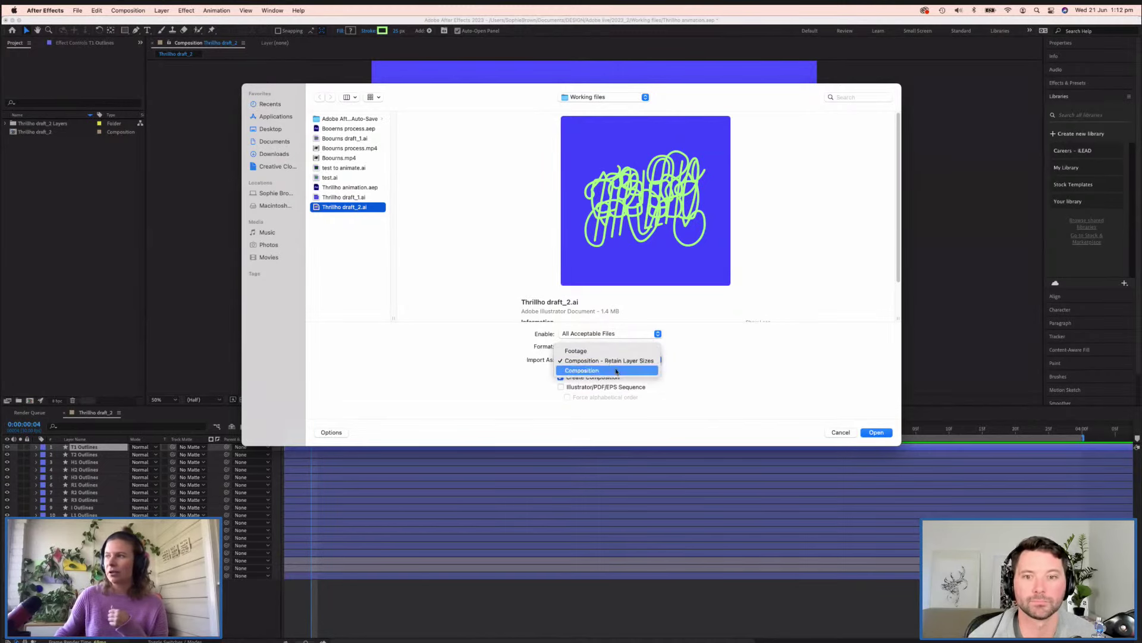
pyautogui.click(708, 369)
pyautogui.click(639, 361)
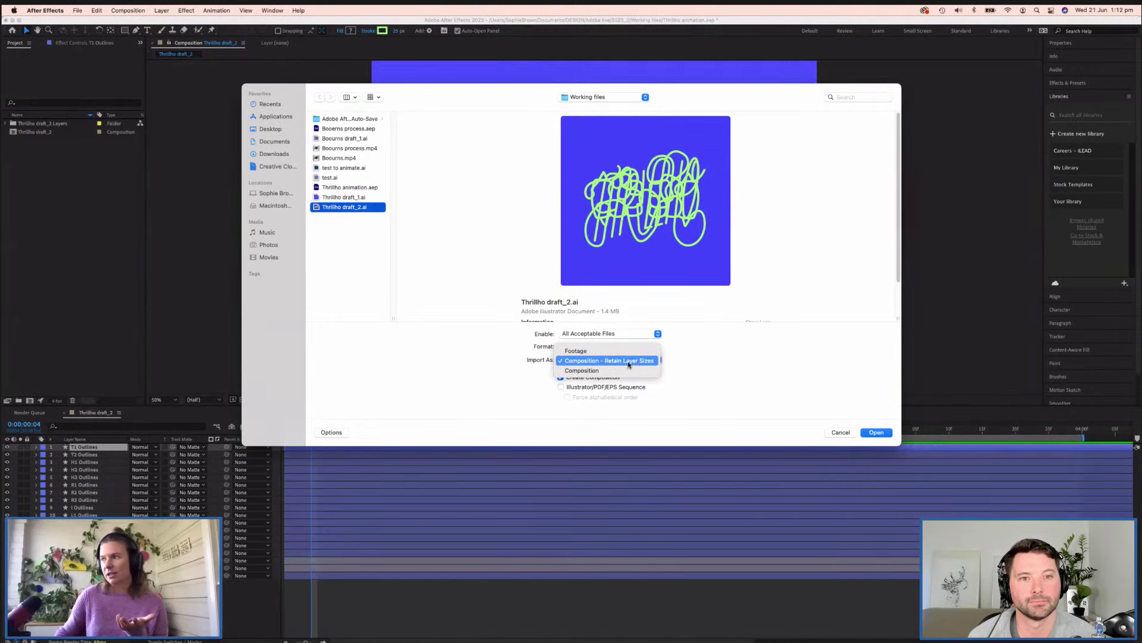
pyautogui.click(697, 366)
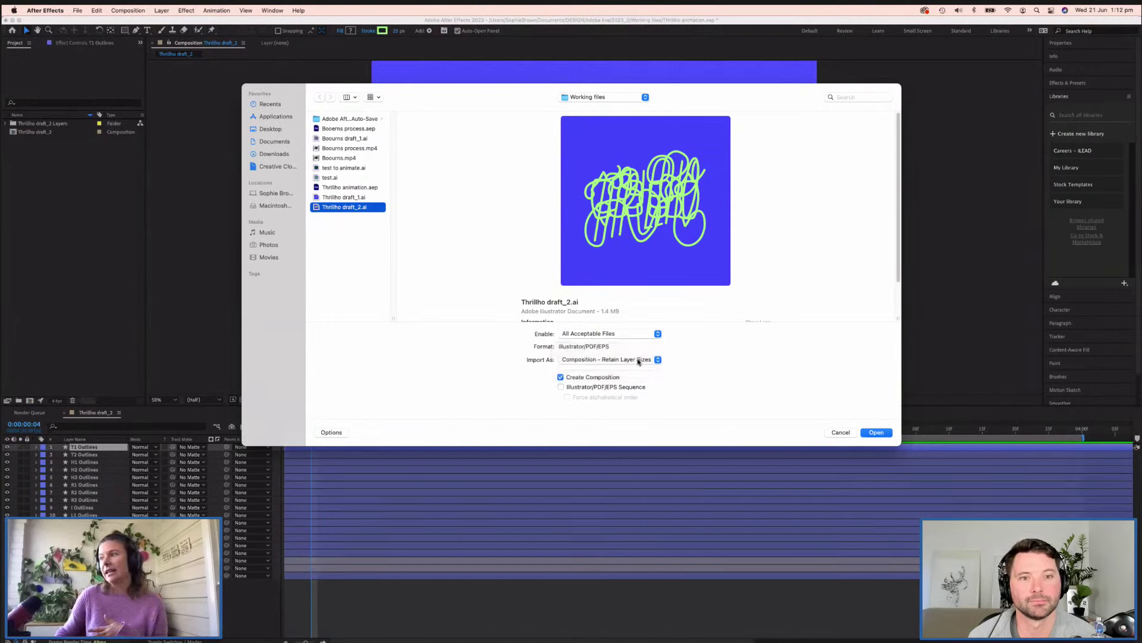
pyautogui.click(831, 434)
# - Highlight the letter layers from T1 Outlines to O Outlines in the Thrillho draft_2 composition, and clear the selection
pyautogui.click(42, 132)
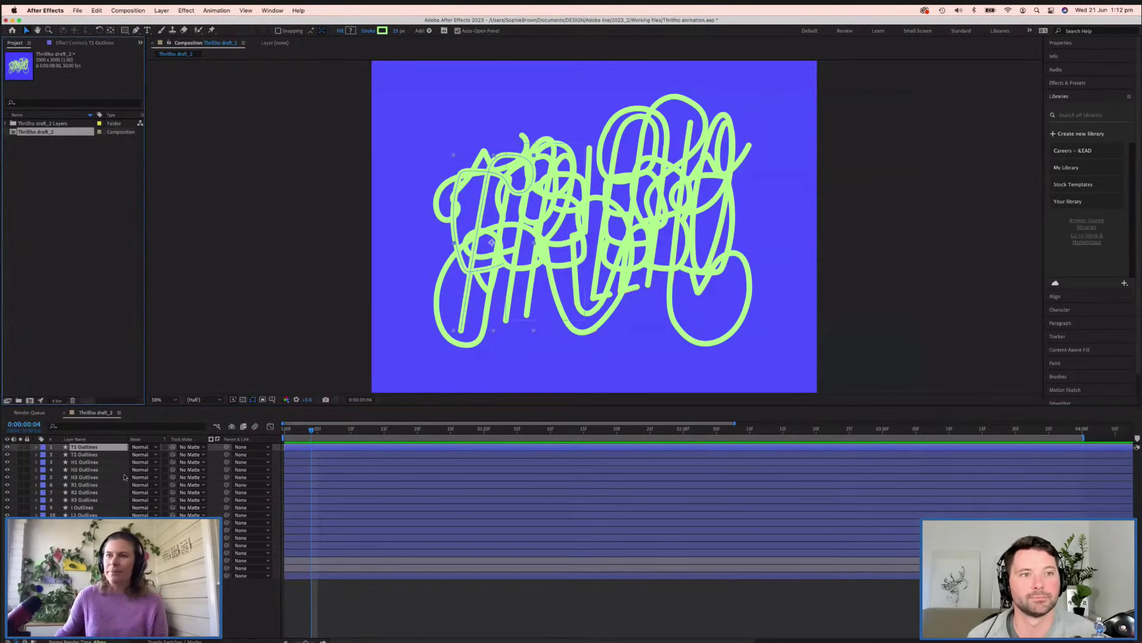
pyautogui.click(83, 553)
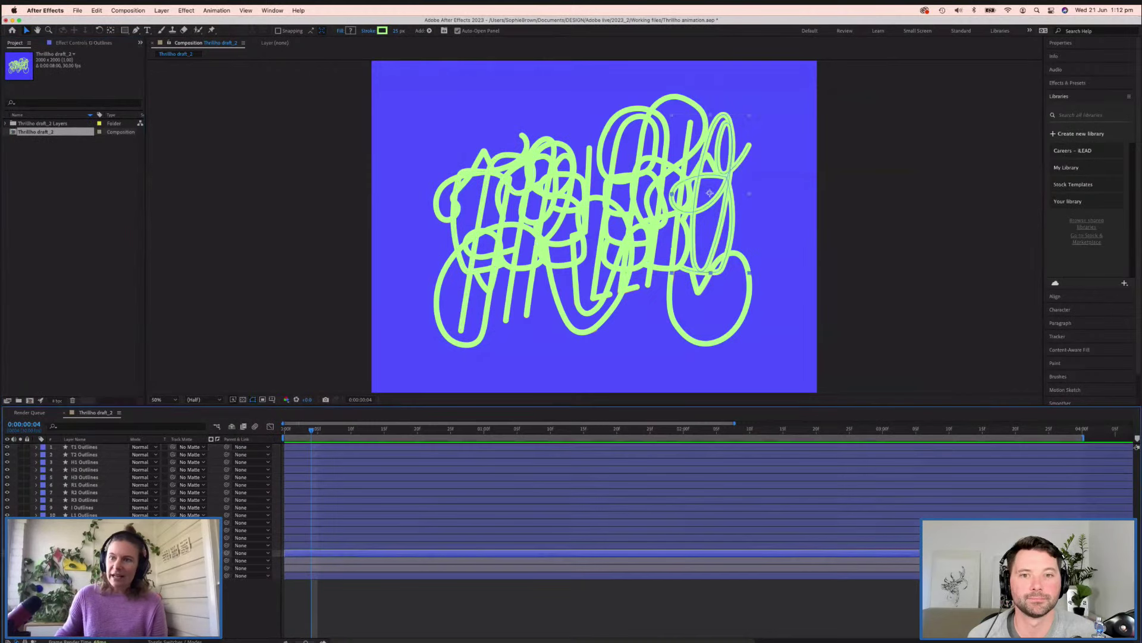
pyautogui.click(84, 447)
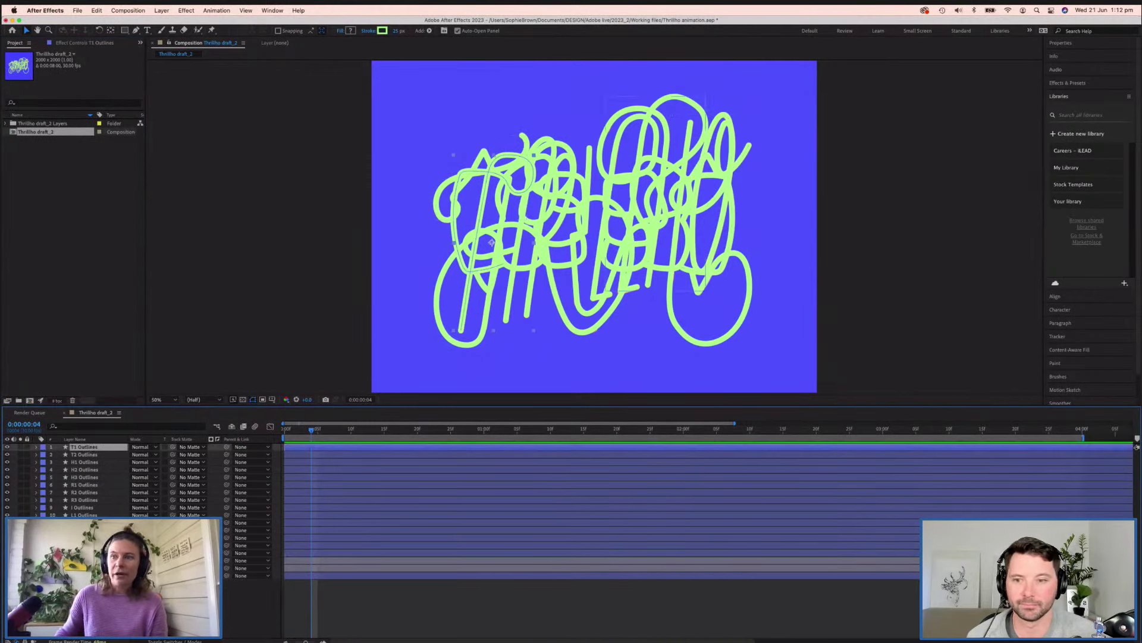
pyautogui.press('super+a')
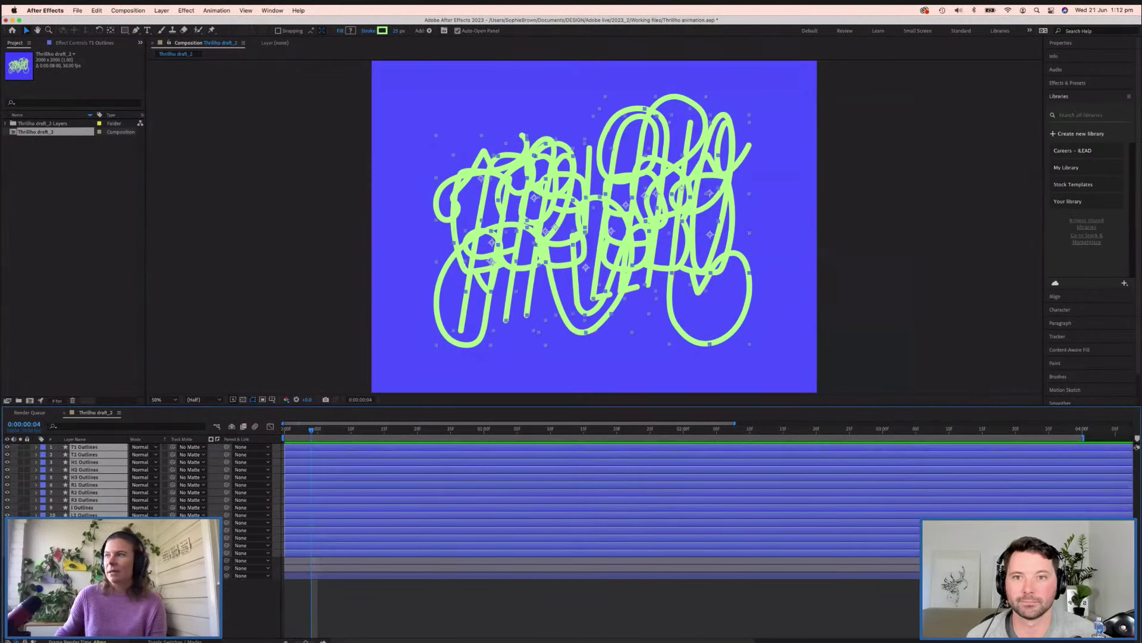
pyautogui.click(98, 591)
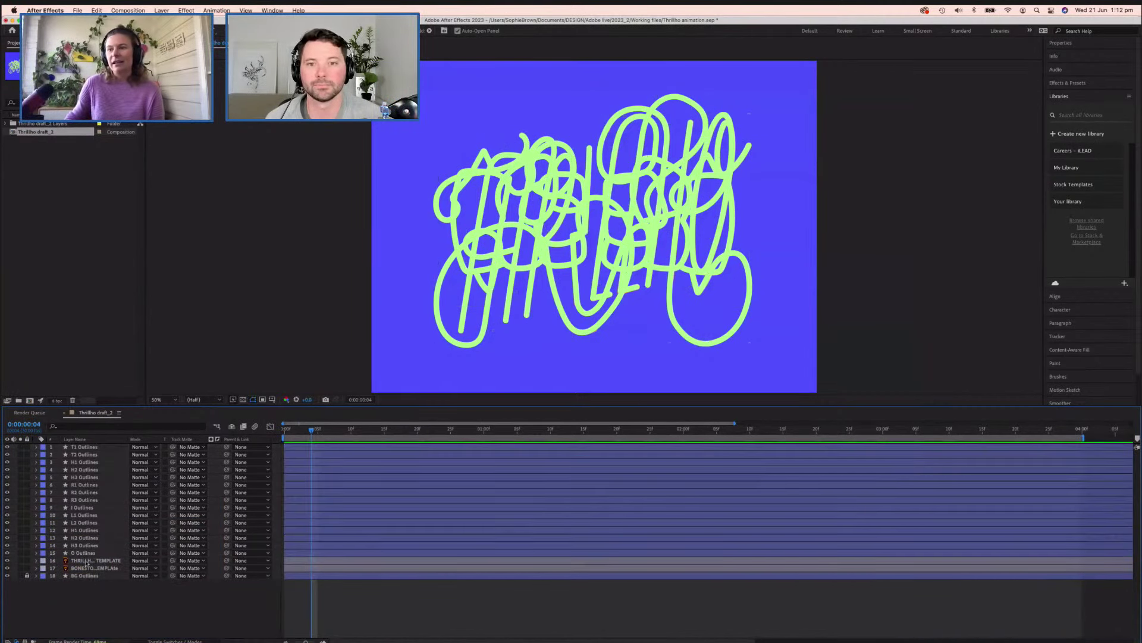
# - Examine the two template layers, look up the Create Shapes from Vector Layer option for the Thrillho template, and clear the selection
pyautogui.click(88, 561)
pyautogui.click(87, 568)
pyautogui.click(85, 560)
pyautogui.rightClick(87, 560)
pyautogui.moveTo(107, 558)
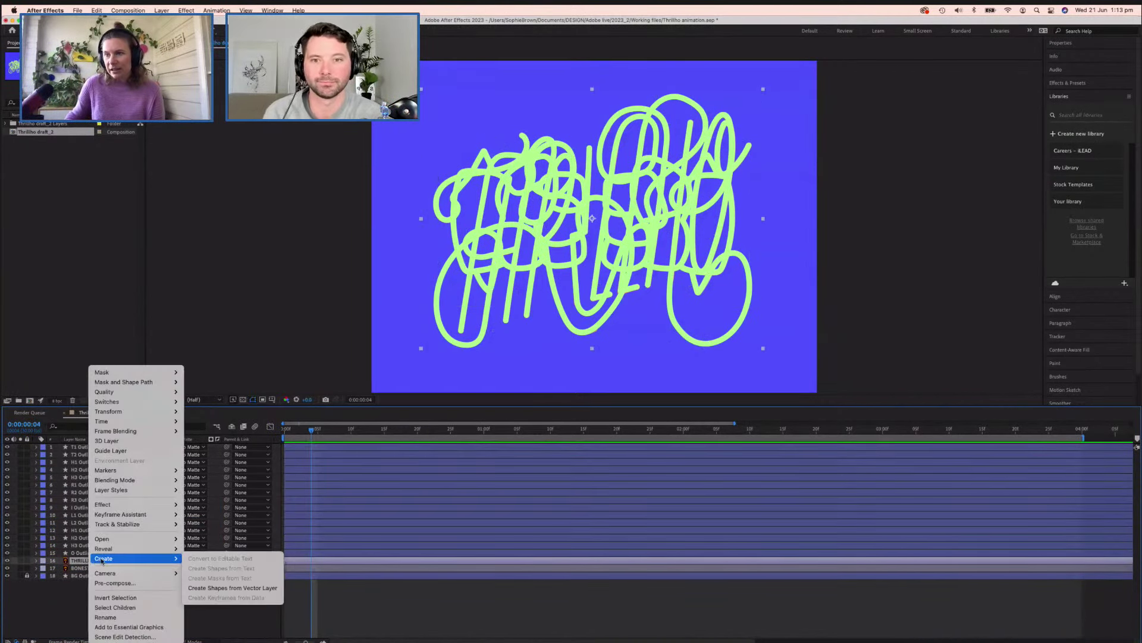
pyautogui.click(237, 591)
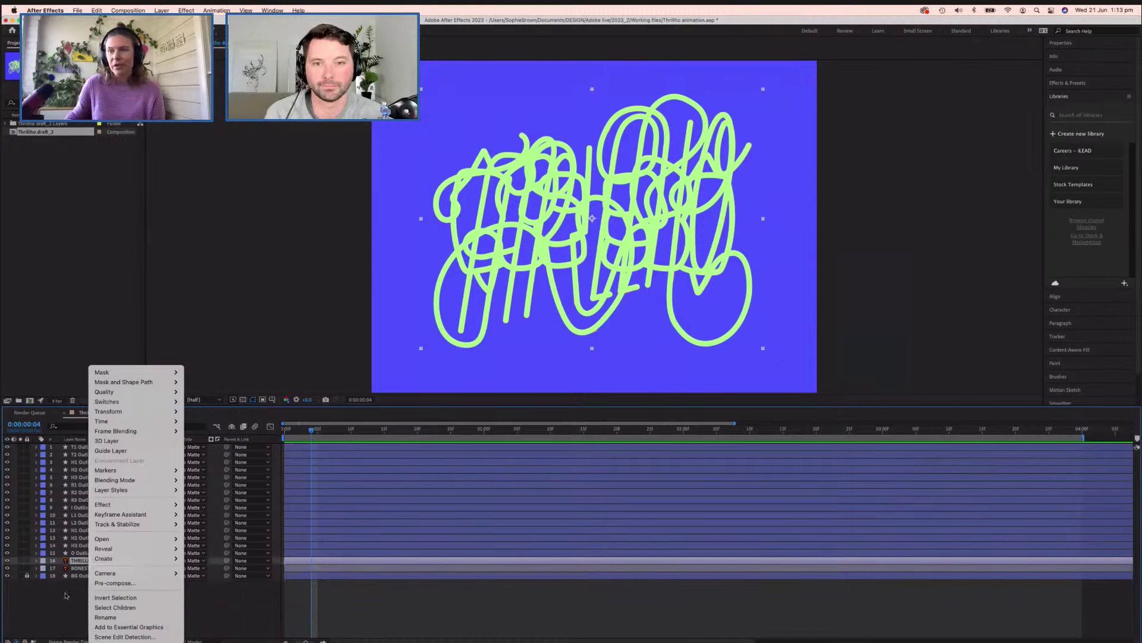
pyautogui.click(87, 568)
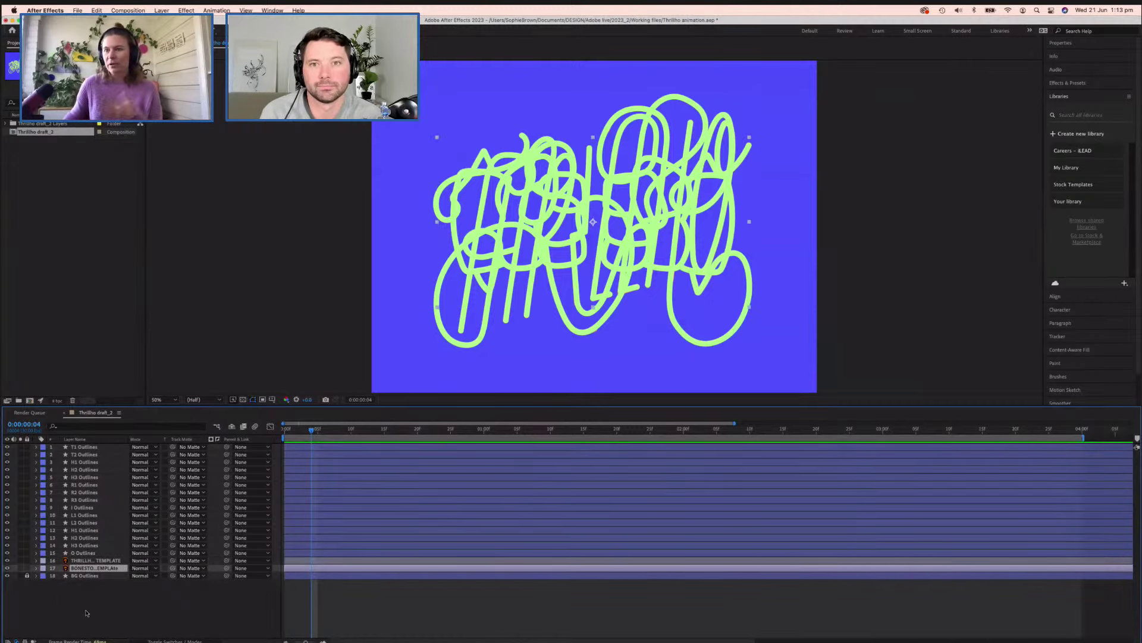
pyautogui.click(64, 561)
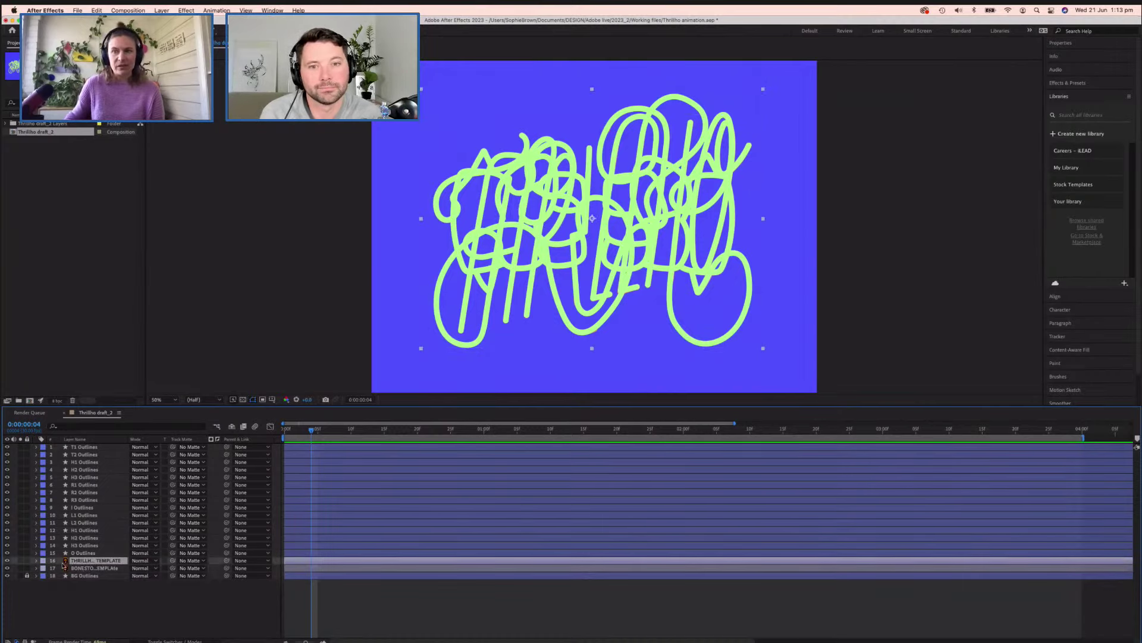
pyautogui.click(86, 584)
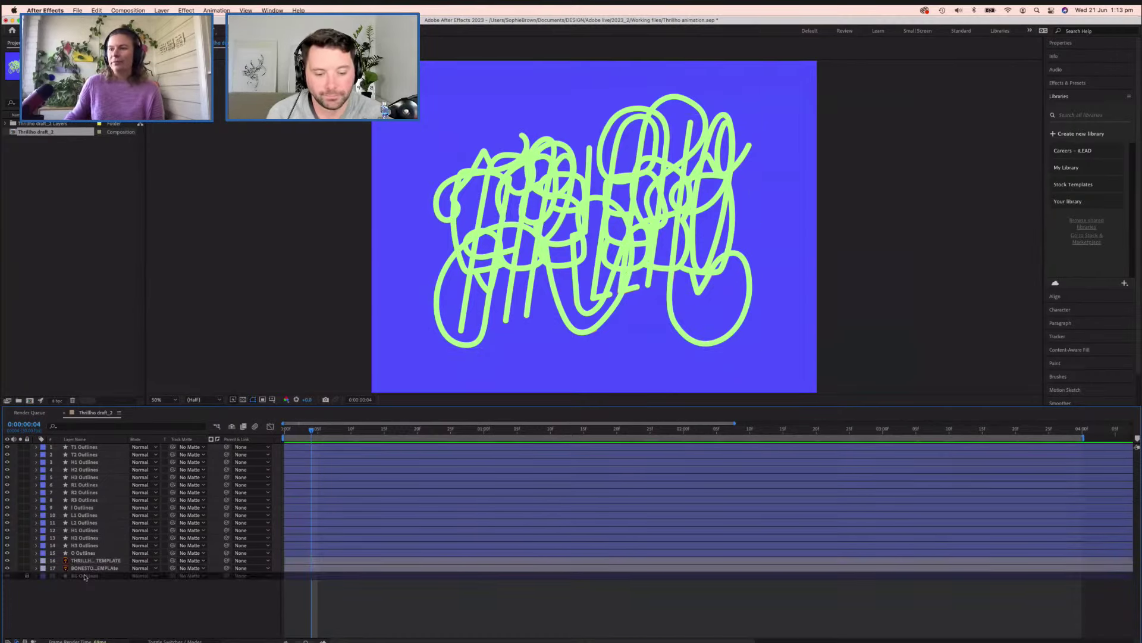
# - Hide all letter layers beneath T1 Outlines down to O Outlines, keeping T1, the templates and the background visible
pyautogui.click(90, 455)
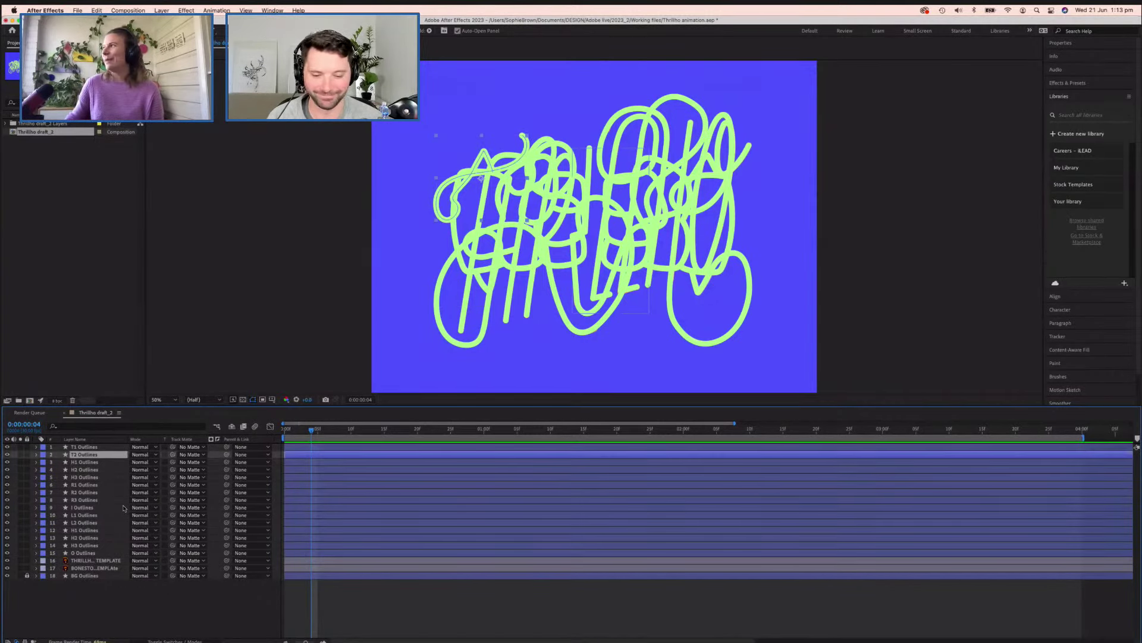
pyautogui.keyDown('shift'); pyautogui.click(86, 551); pyautogui.keyUp('shift')
pyautogui.click(7, 455)
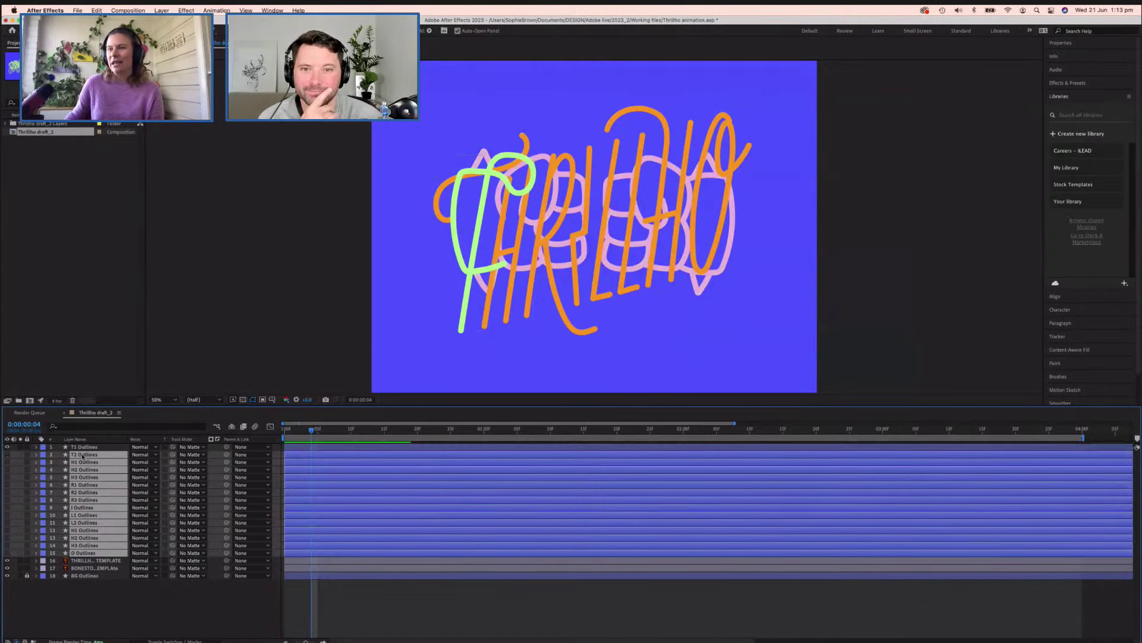
# - Highlight the T1 Outlines layer and the Thrillho template layer to compare the letter with the template artwork
pyautogui.click(106, 447)
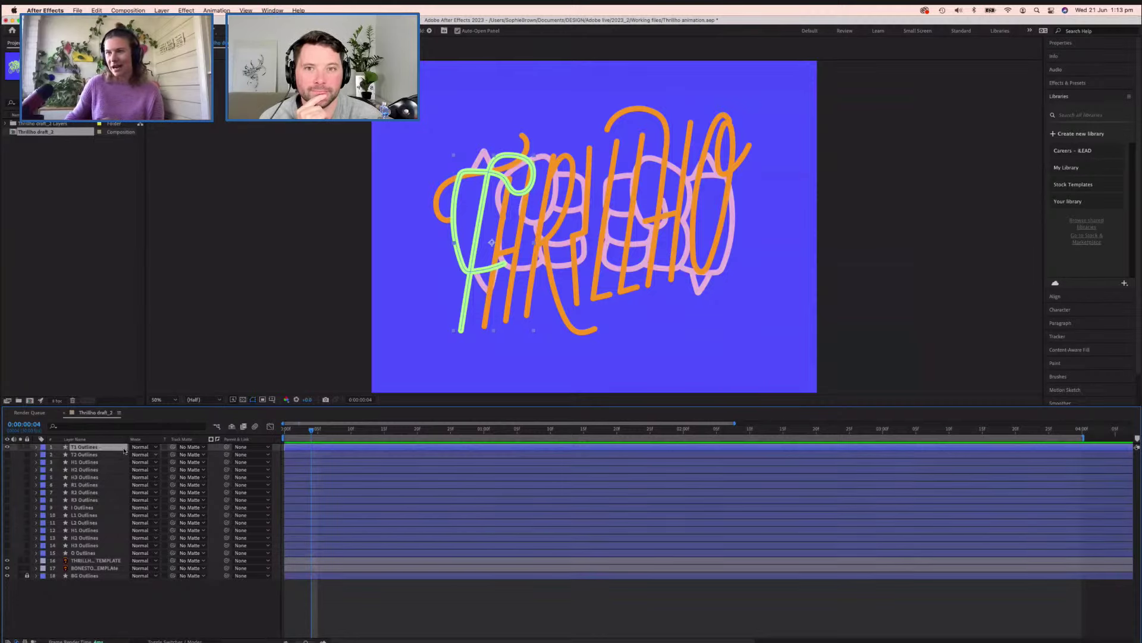
pyautogui.click(88, 560)
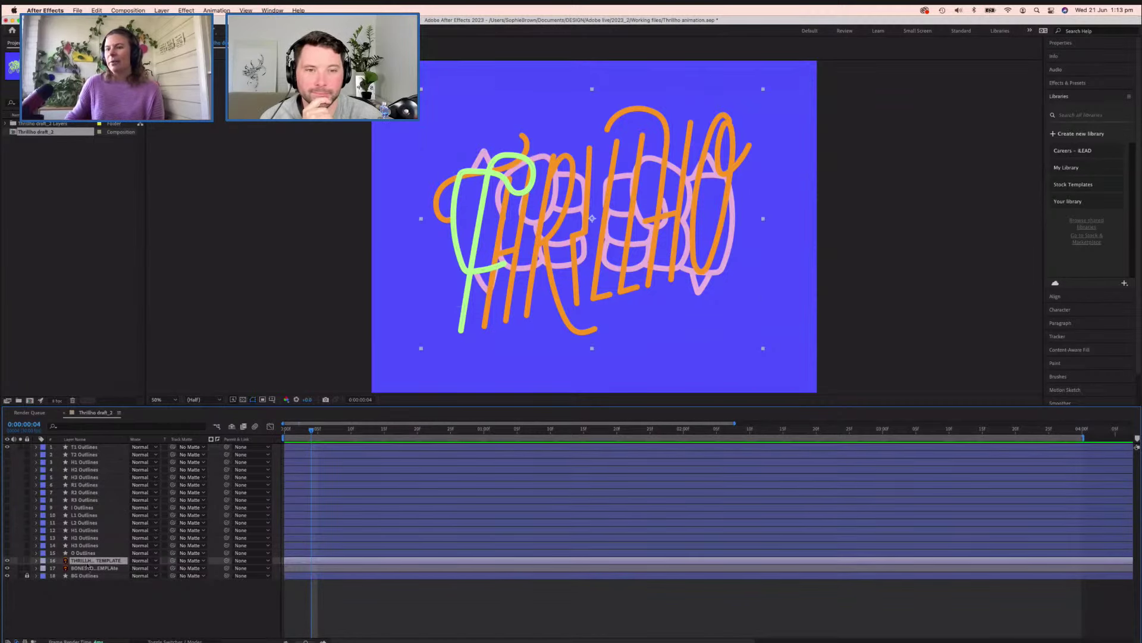
pyautogui.click(8, 567)
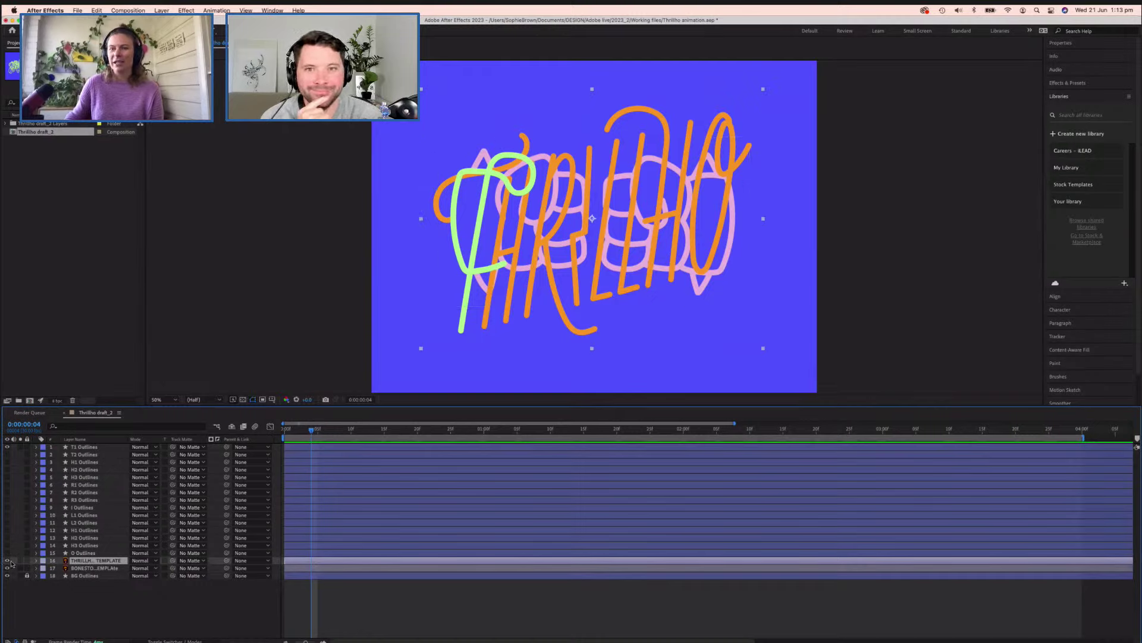
pyautogui.click(9, 567)
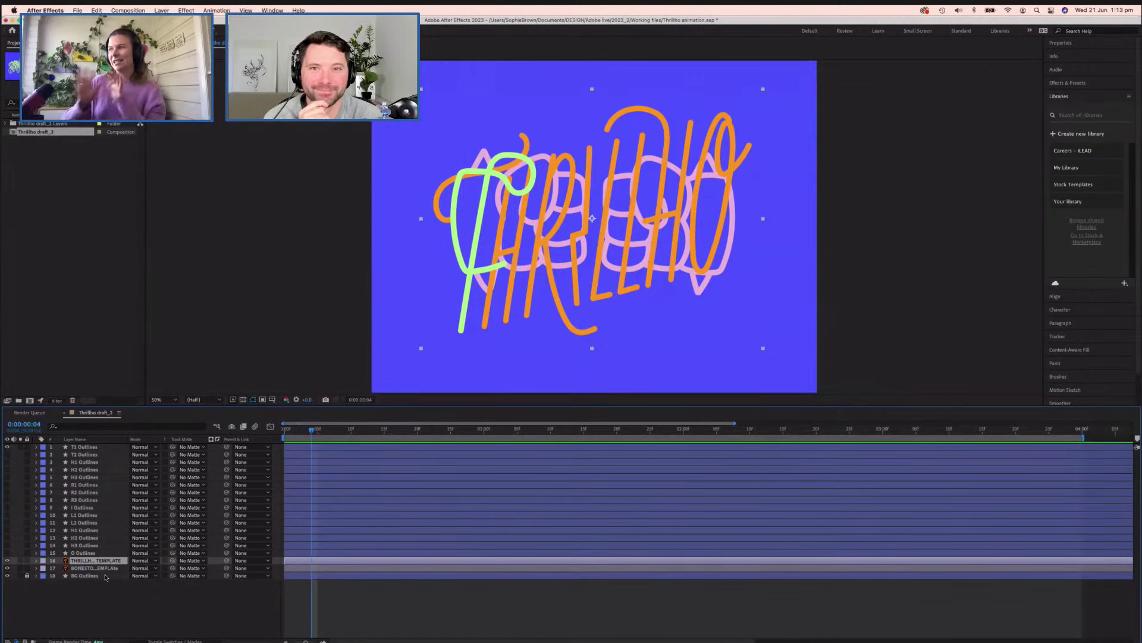
# - Add Trim Paths to the T1 Outlines layer and expand its Start, End and Offset properties
pyautogui.click(105, 447)
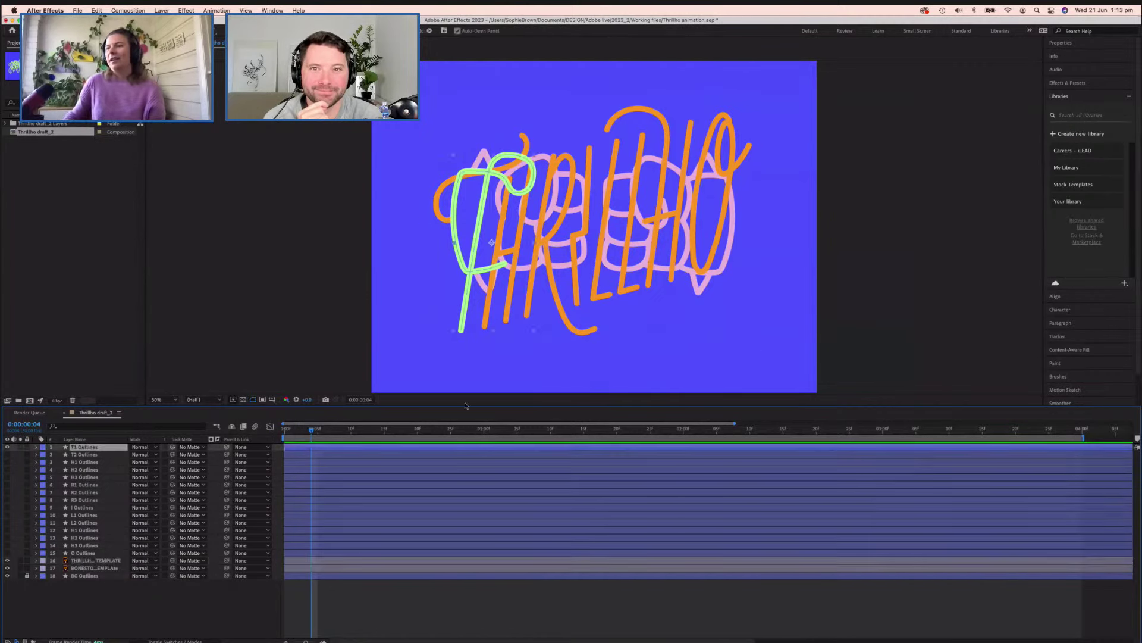
pyautogui.click(36, 447)
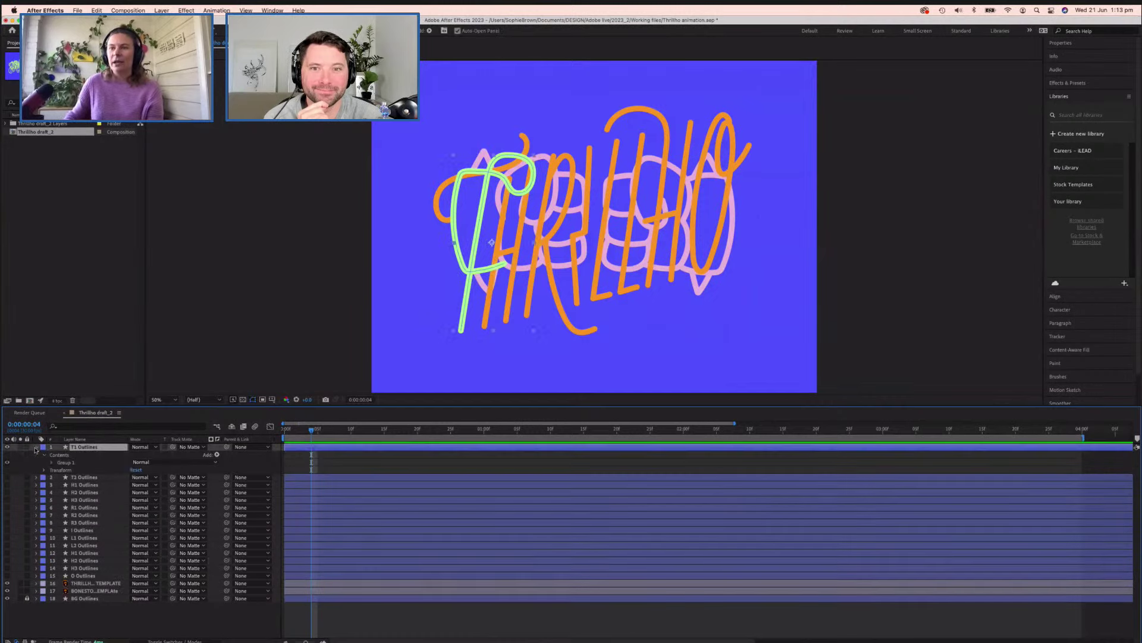
pyautogui.click(216, 455)
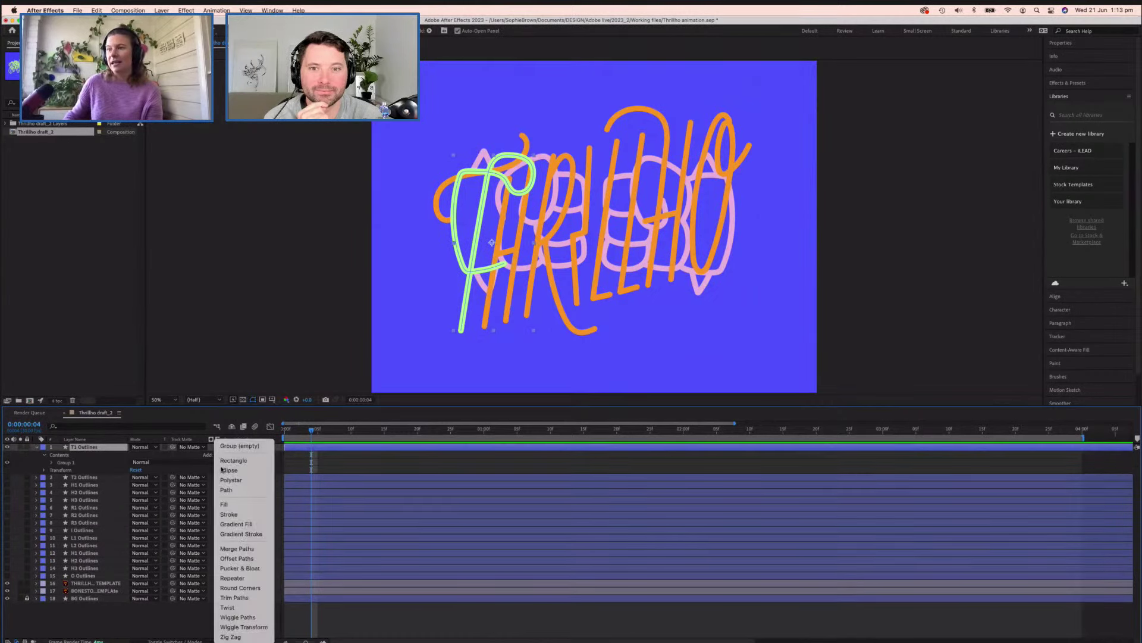
pyautogui.click(241, 597)
pyautogui.click(52, 470)
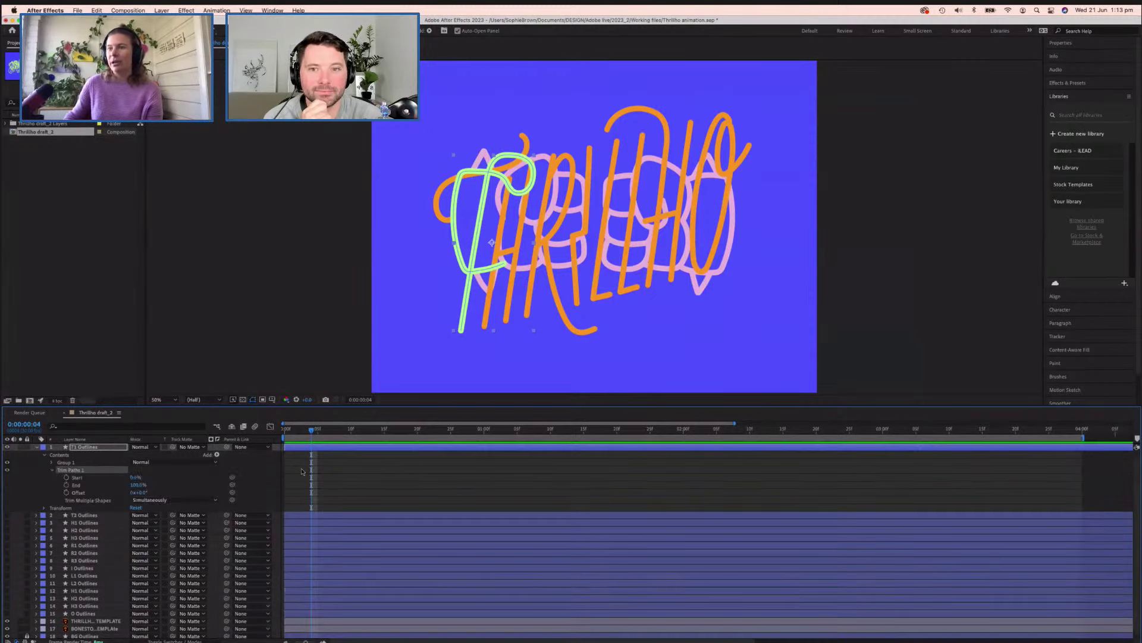
# - At 0:00:00:05, raise the Trim Paths Start of T1 Outlines until only the T's straight stem remains, with End at 100%
pyautogui.click(318, 430)
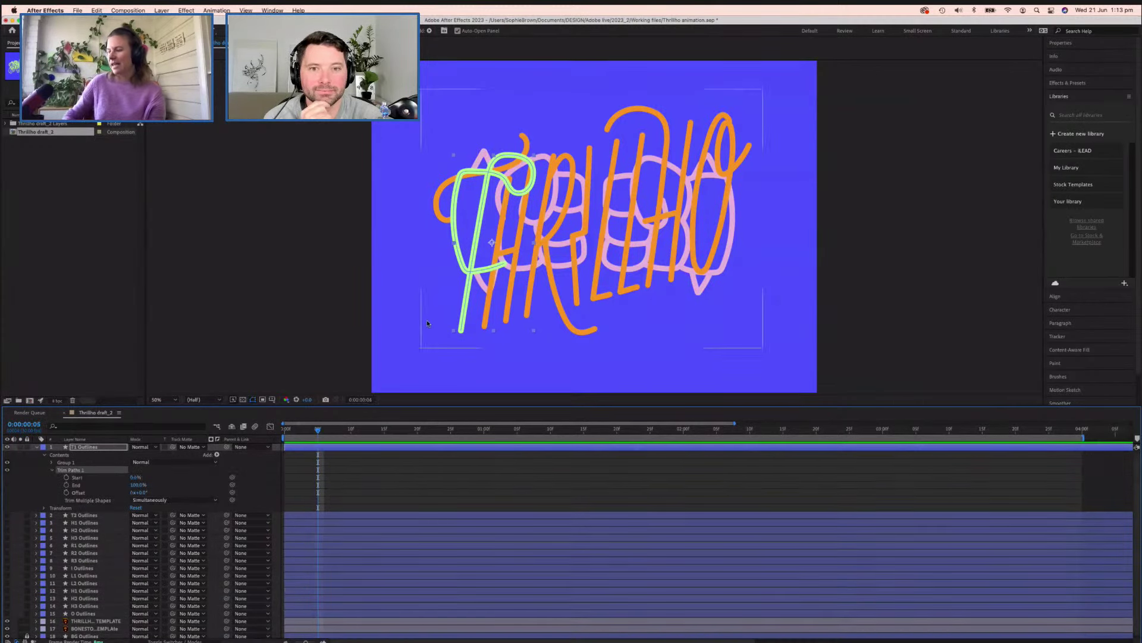
pyautogui.press('.')
pyautogui.press(',')
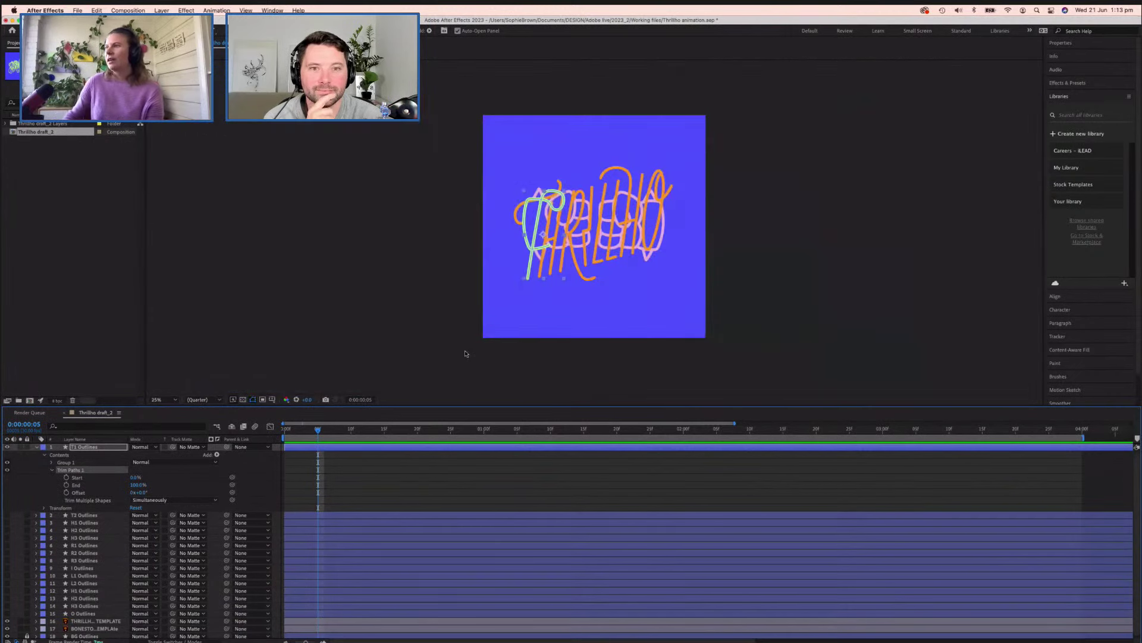
pyautogui.press('.')
pyautogui.moveTo(508, 303); pyautogui.dragTo(469, 296)
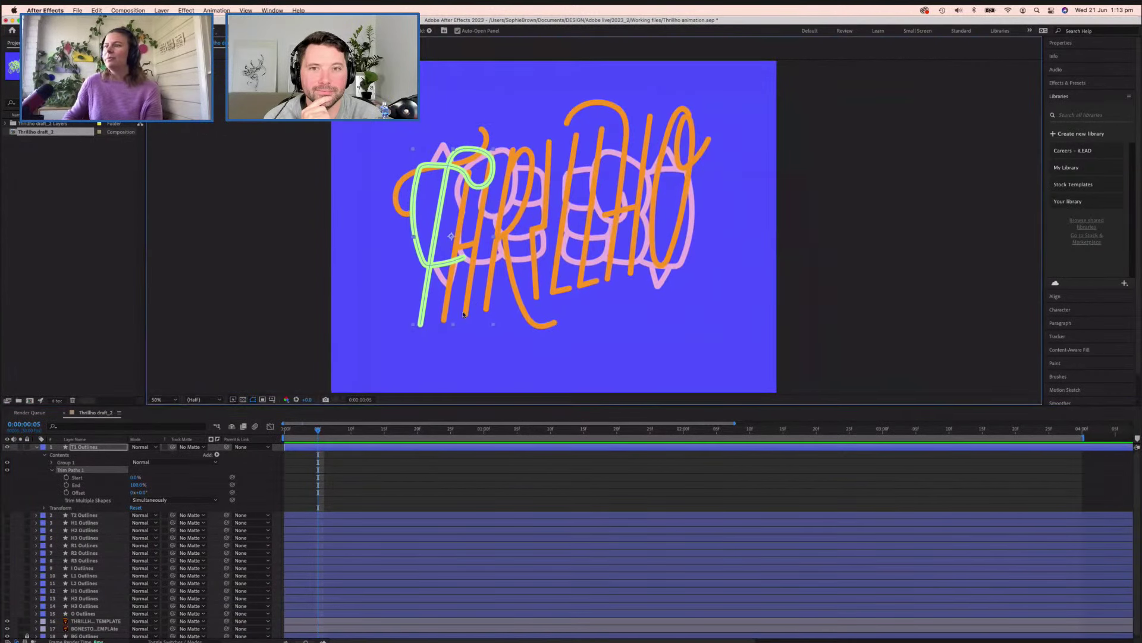
pyautogui.moveTo(137, 476)
pyautogui.mouseDown()
pyautogui.moveTo(155, 476)
pyautogui.moveTo(108, 480)
pyautogui.mouseUp()
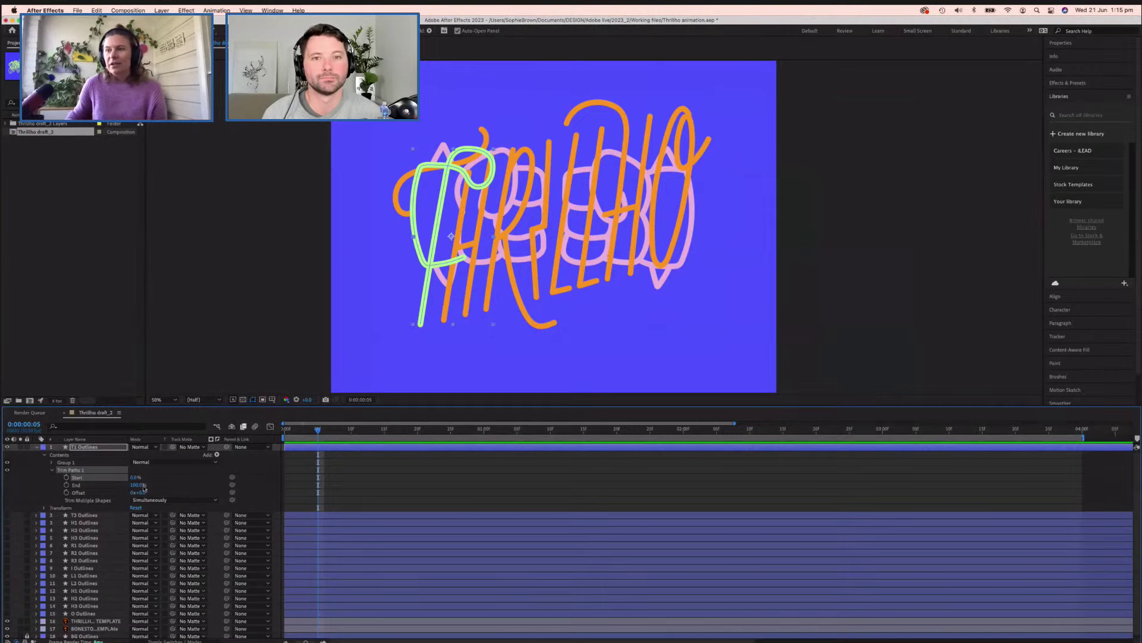
pyautogui.moveTo(137, 485); pyautogui.dragTo(162, 477)
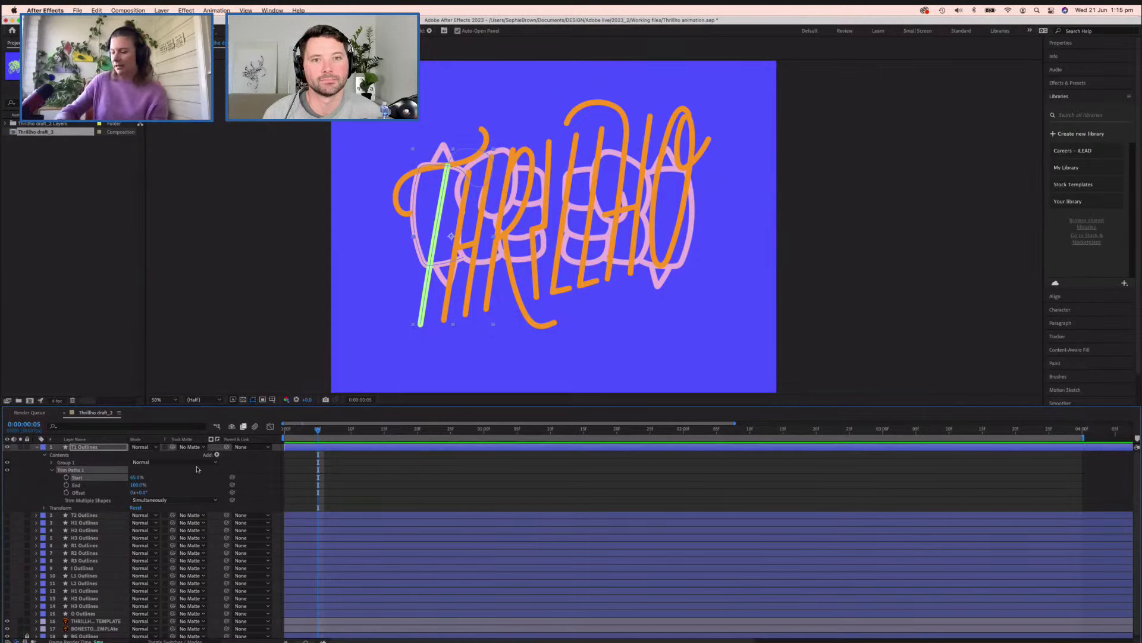
# - Inspect the trimmed stem up close and set keyframes for Trim Paths Start and End at 0:00:00:05
pyautogui.press('.')
pyautogui.hscroll(-5, 290, 323)
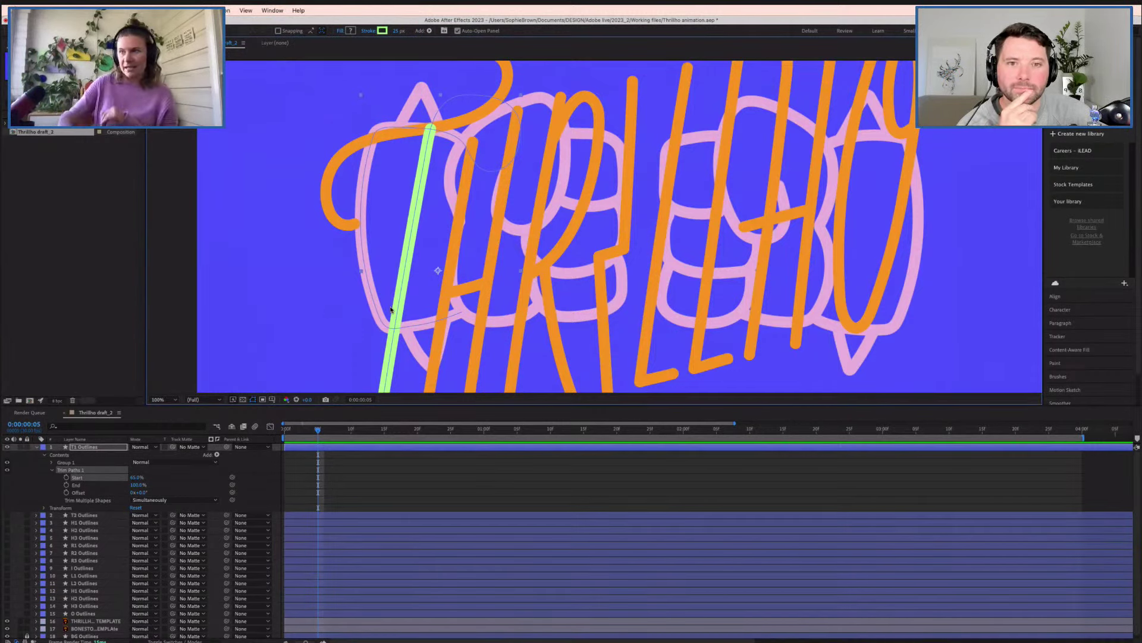
pyautogui.click(66, 477)
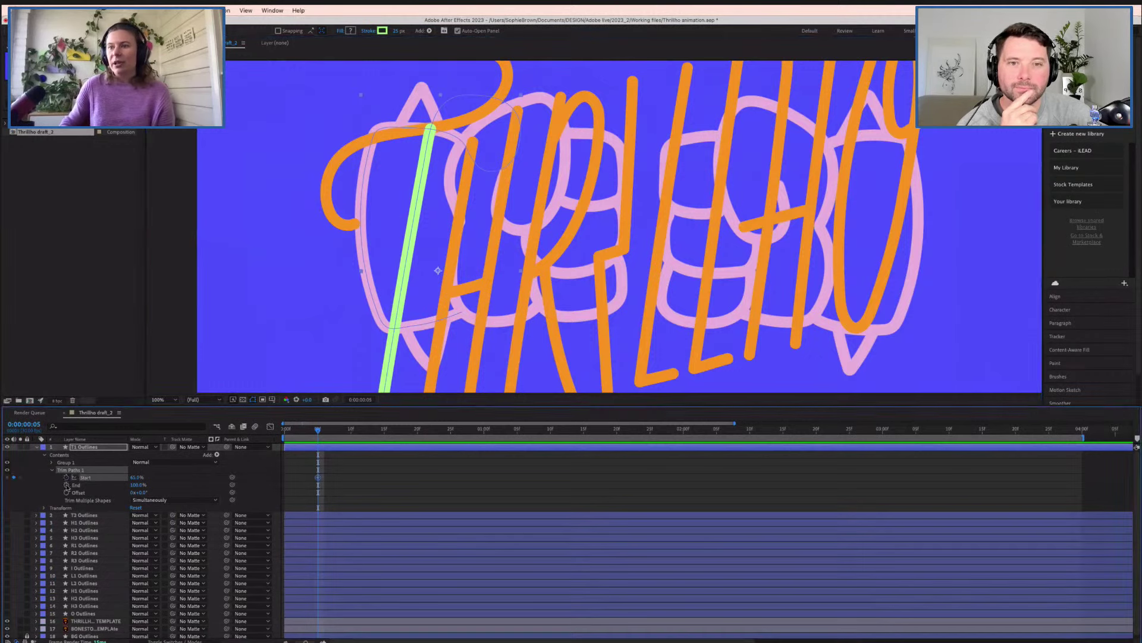
pyautogui.click(66, 484)
# - At 0:00:00:20, keyframe the Trim Paths Start of T1 Outlines at 0%
pyautogui.moveTo(320, 429); pyautogui.dragTo(416, 442)
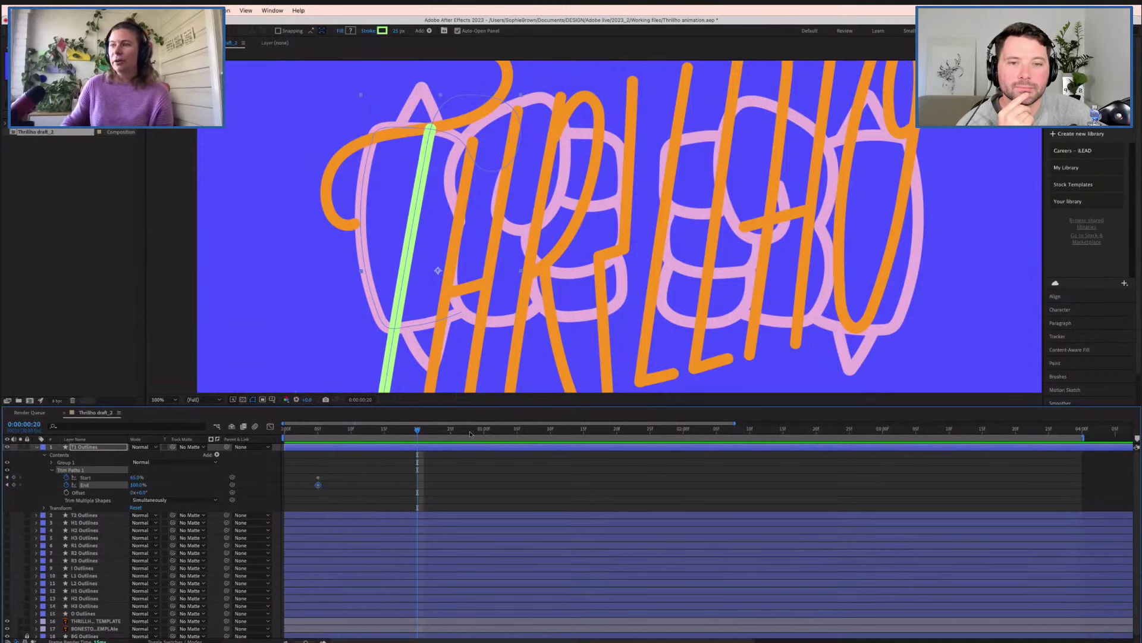
pyautogui.scroll(-2, 385, 189)
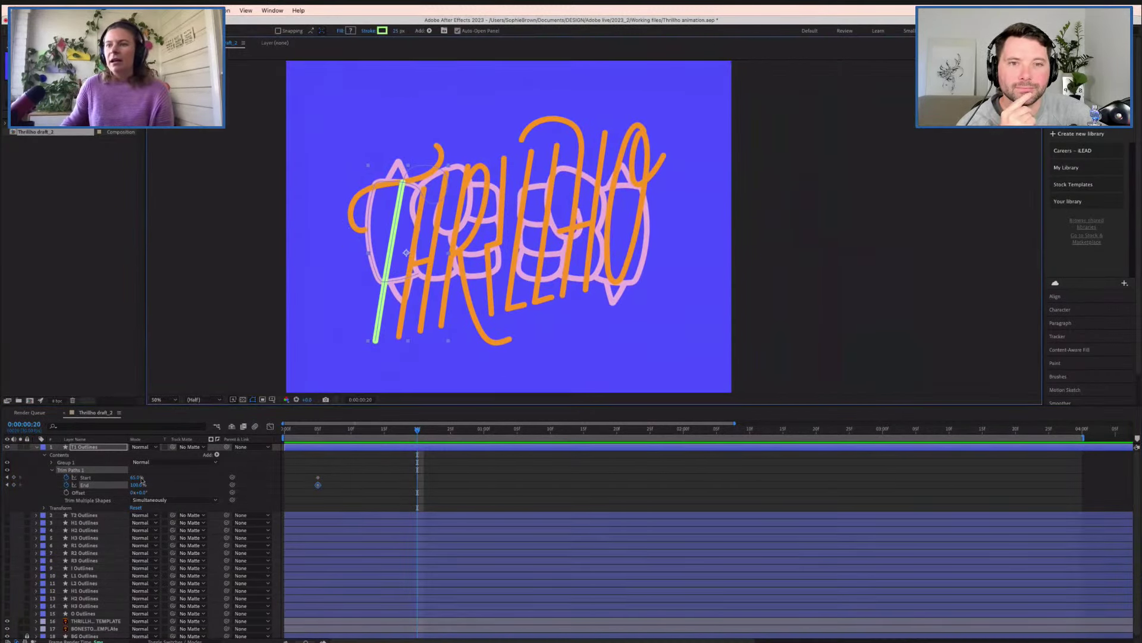
pyautogui.moveTo(137, 477)
pyautogui.mouseDown()
pyautogui.moveTo(157, 477)
pyautogui.moveTo(109, 478)
pyautogui.mouseUp()
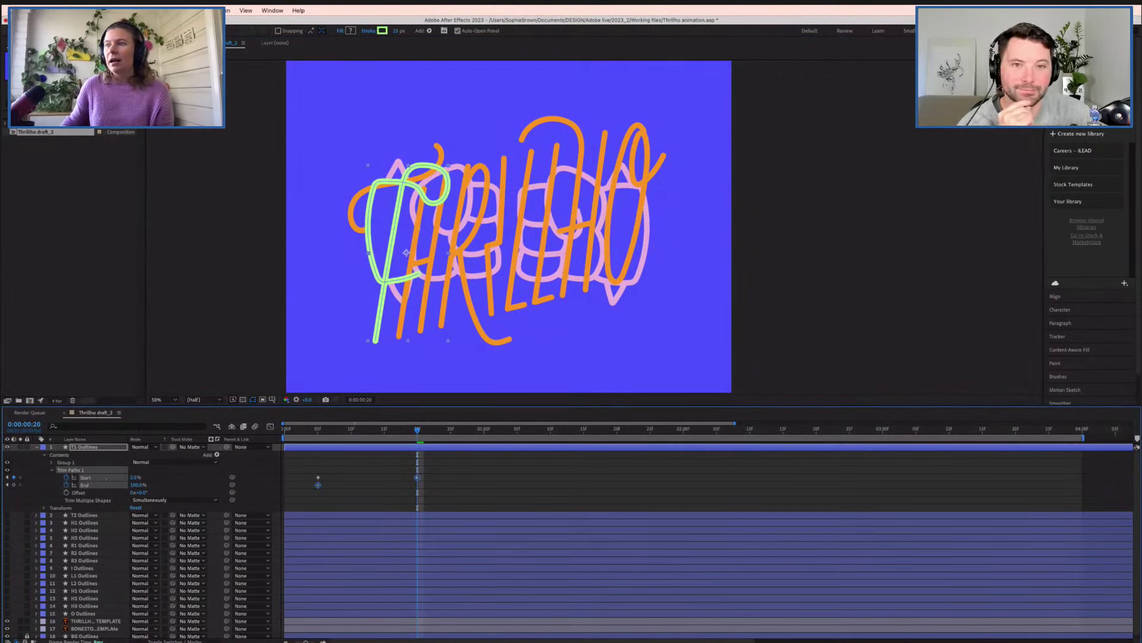
pyautogui.moveTo(106, 478); pyautogui.dragTo(107, 478)
pyautogui.press('super+z')
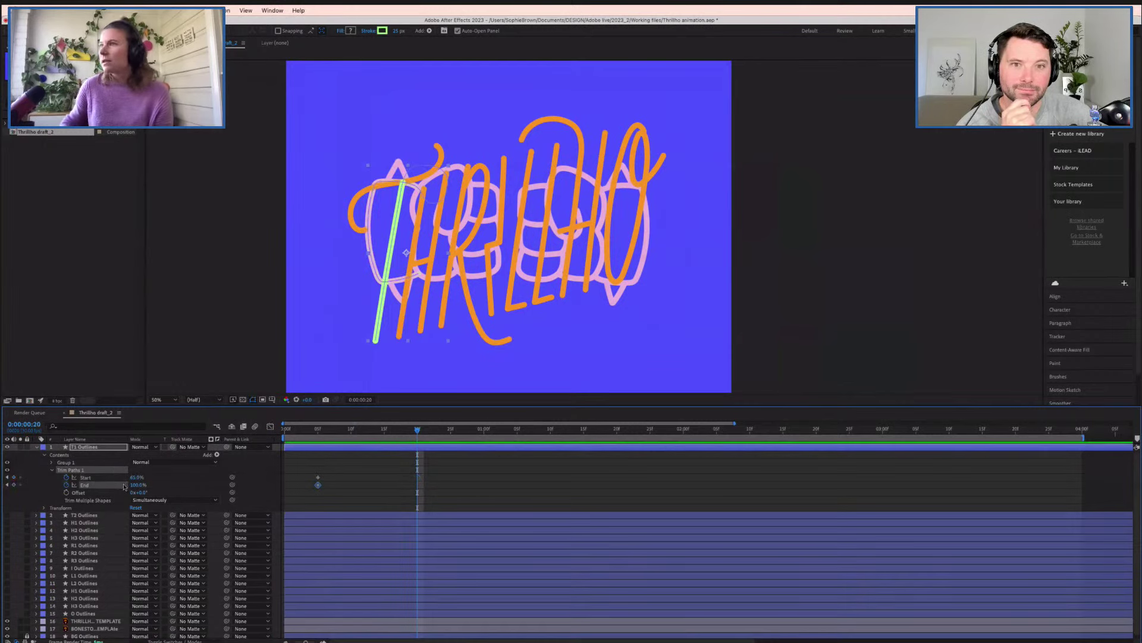
pyautogui.press('super+shift+z')
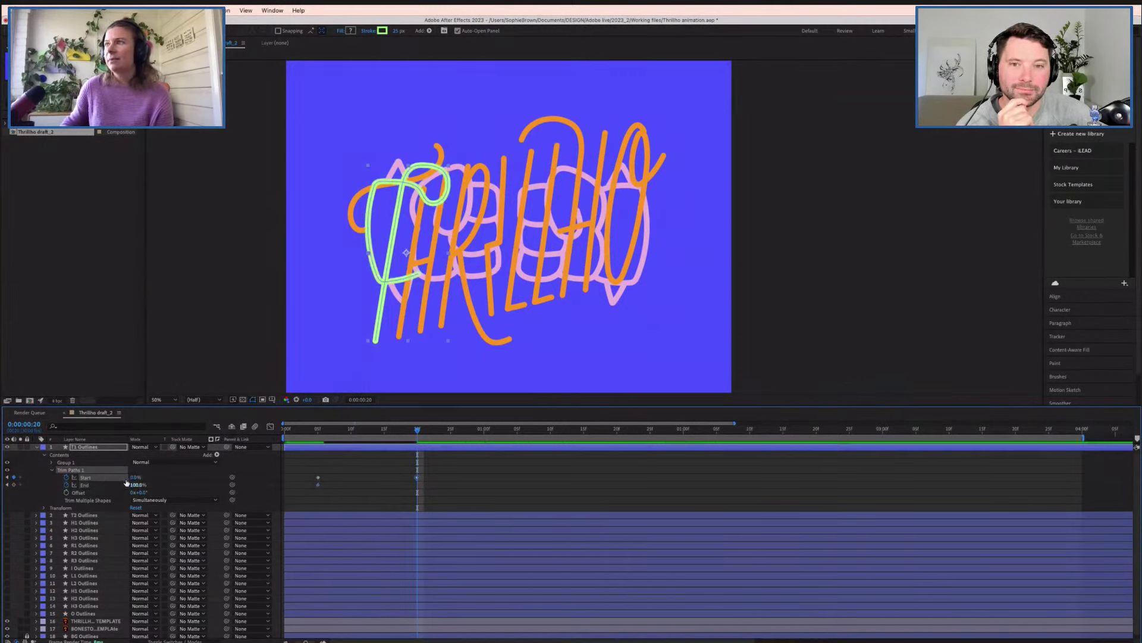
# - At 0:00:00:20, keyframe the Trim Paths End at 40%, leaving only the curve matching the Bonestorm template
pyautogui.moveTo(142, 485)
pyautogui.mouseDown()
pyautogui.moveTo(102, 481)
pyautogui.moveTo(117, 487)
pyautogui.mouseUp()
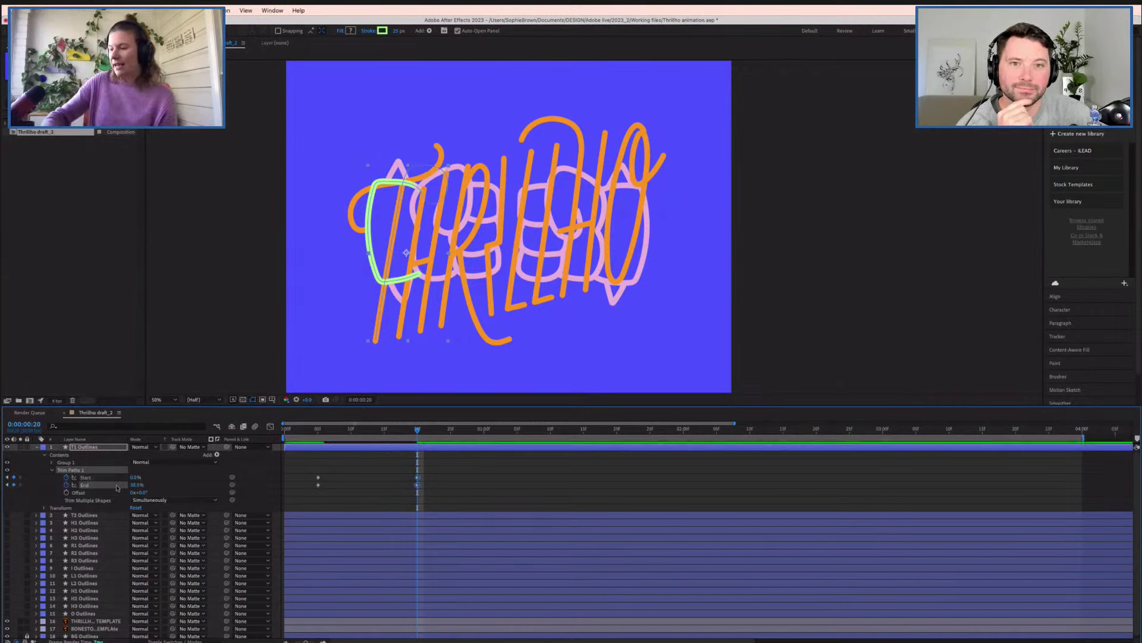
pyautogui.press('.')
pyautogui.moveTo(278, 252); pyautogui.dragTo(451, 257)
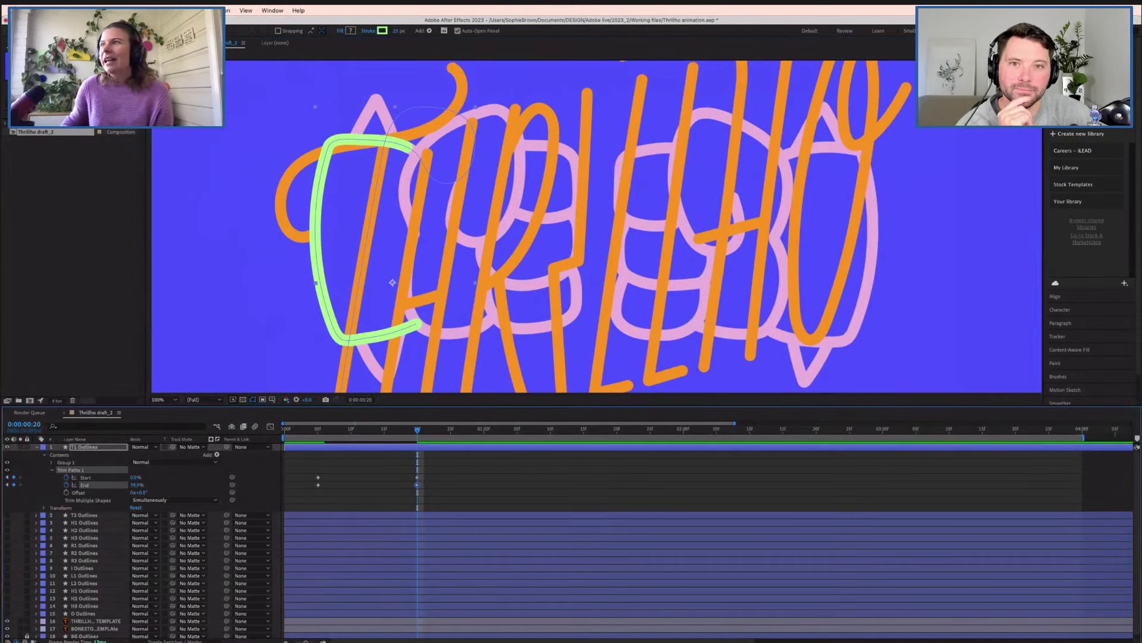
pyautogui.moveTo(136, 485); pyautogui.dragTo(142, 485)
pyautogui.press('super+z')
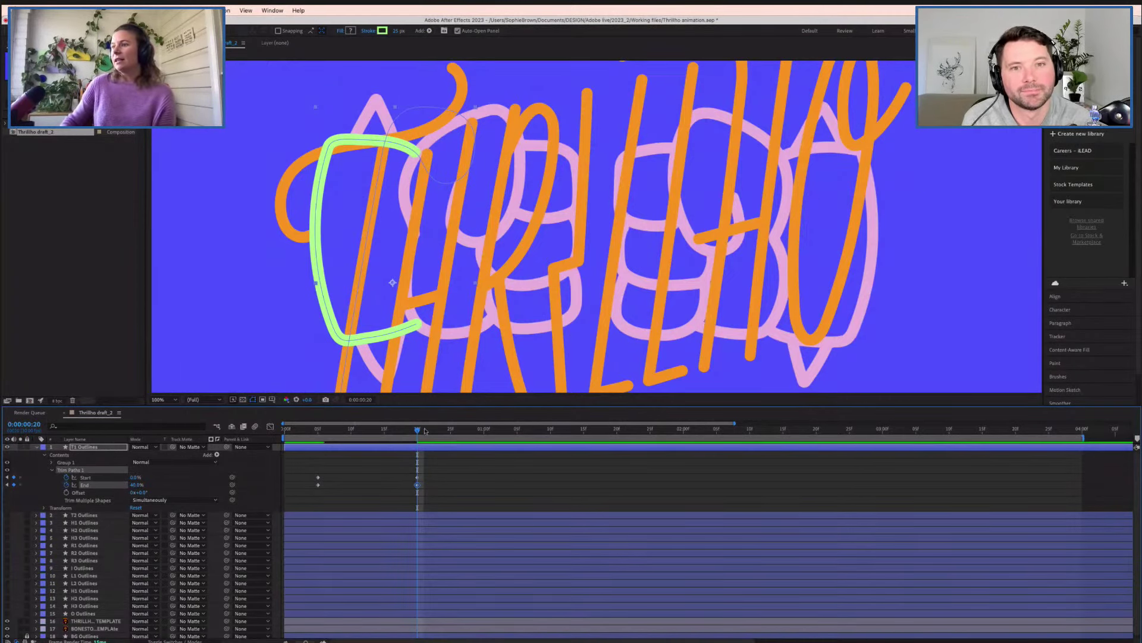
# - Return the playhead to the composition's start, view the stem up close, and move to the first keyframes at 0:00:00:05
pyautogui.moveTo(418, 432); pyautogui.dragTo(285, 433)
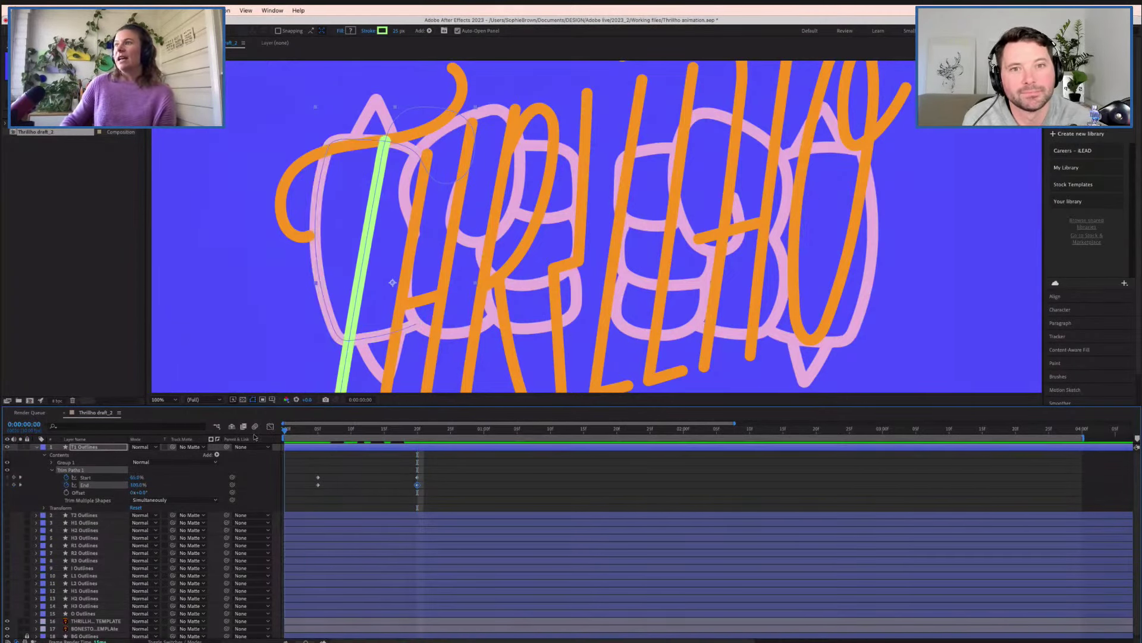
pyautogui.press(',')
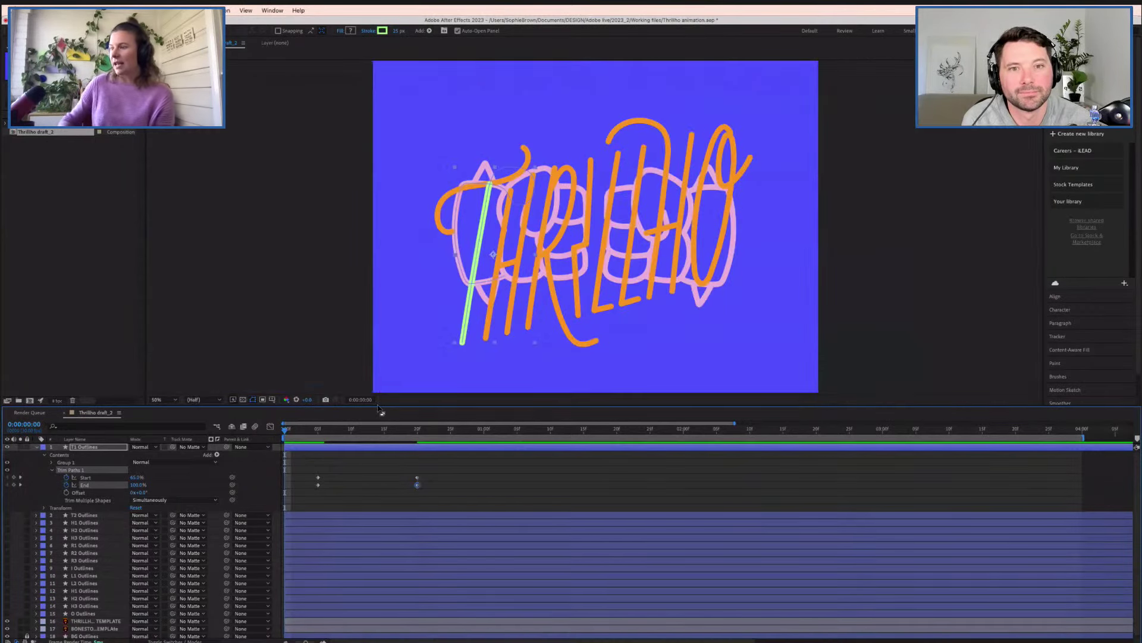
pyautogui.press('.')
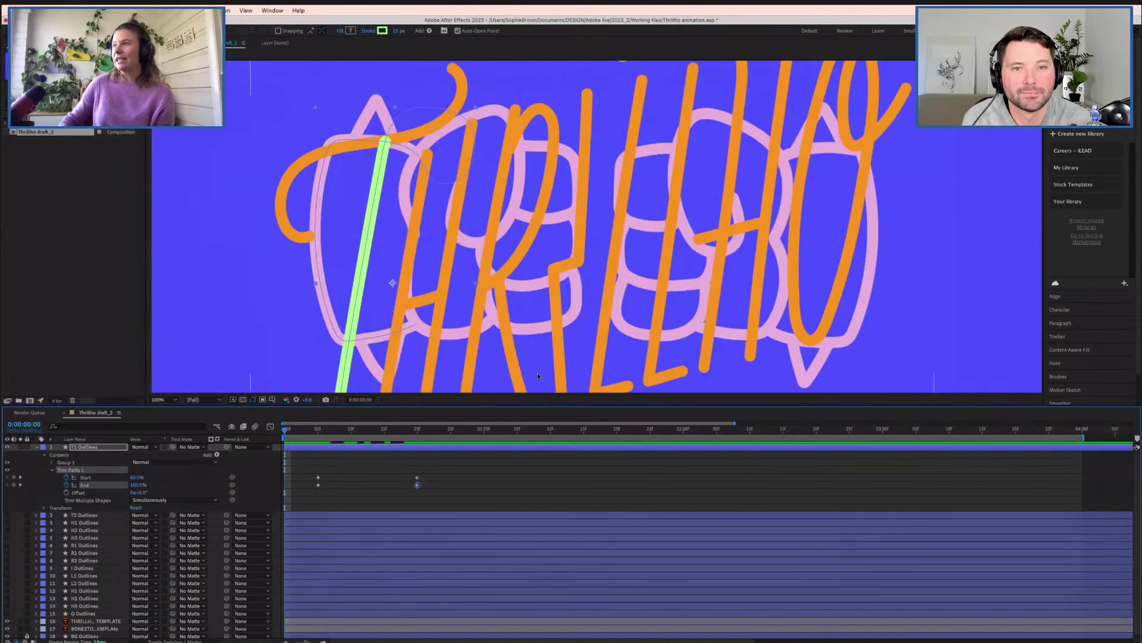
pyautogui.moveTo(465, 276); pyautogui.dragTo(443, 303)
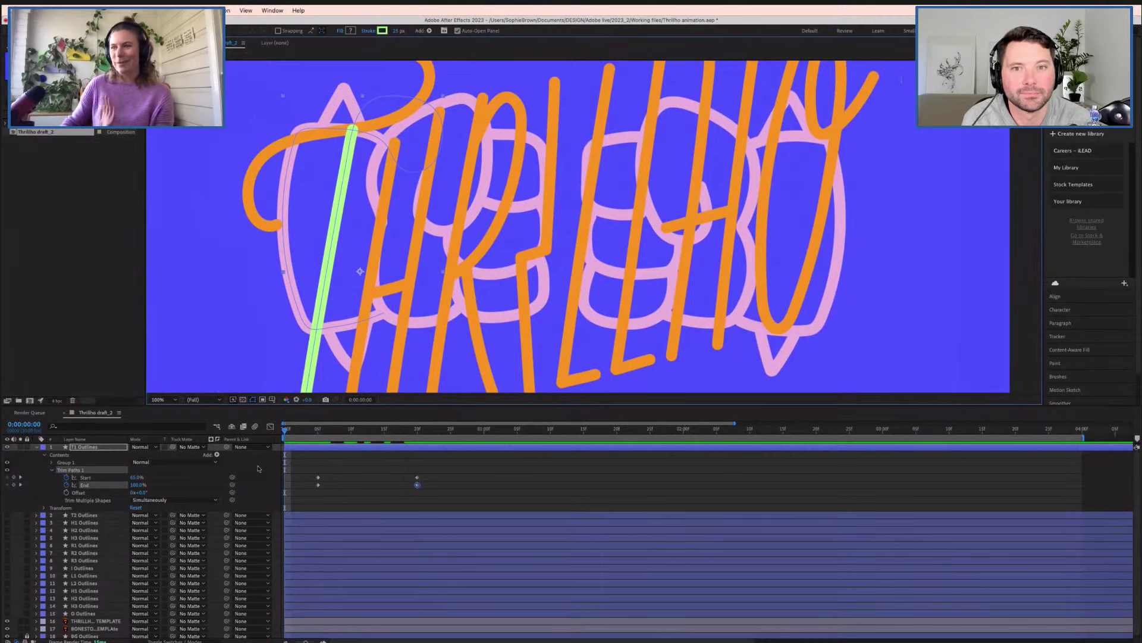
pyautogui.moveTo(310, 430); pyautogui.dragTo(318, 430)
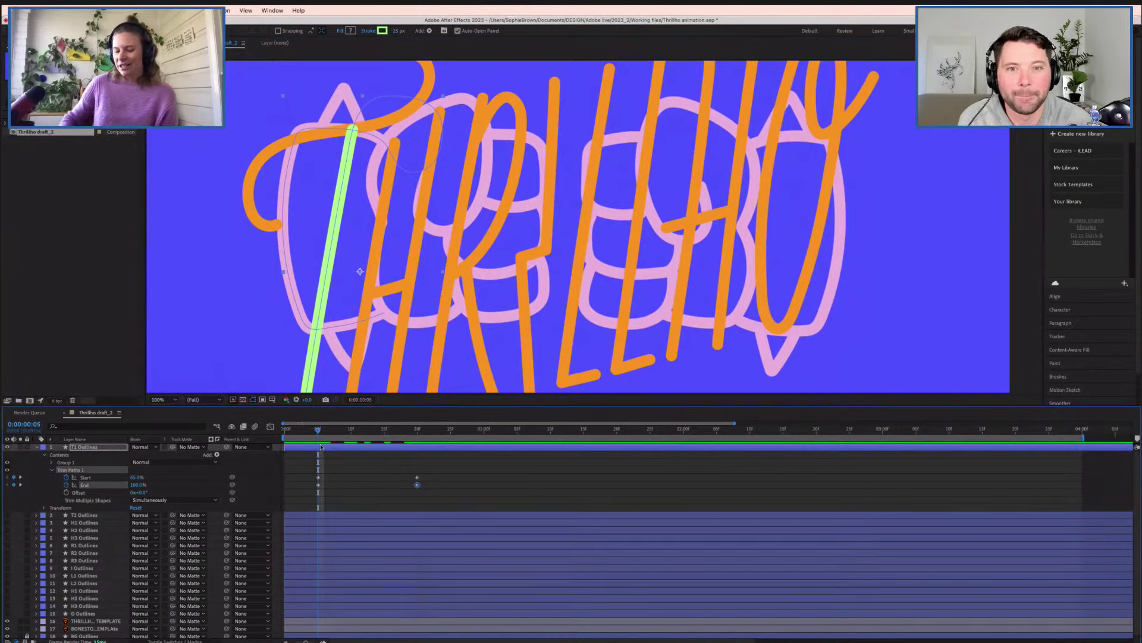
# - Scrub through the T1 Outlines transition between its first keyframes at 0:00:00:05 and last keyframes at 0:00:00:20
pyautogui.press(',')
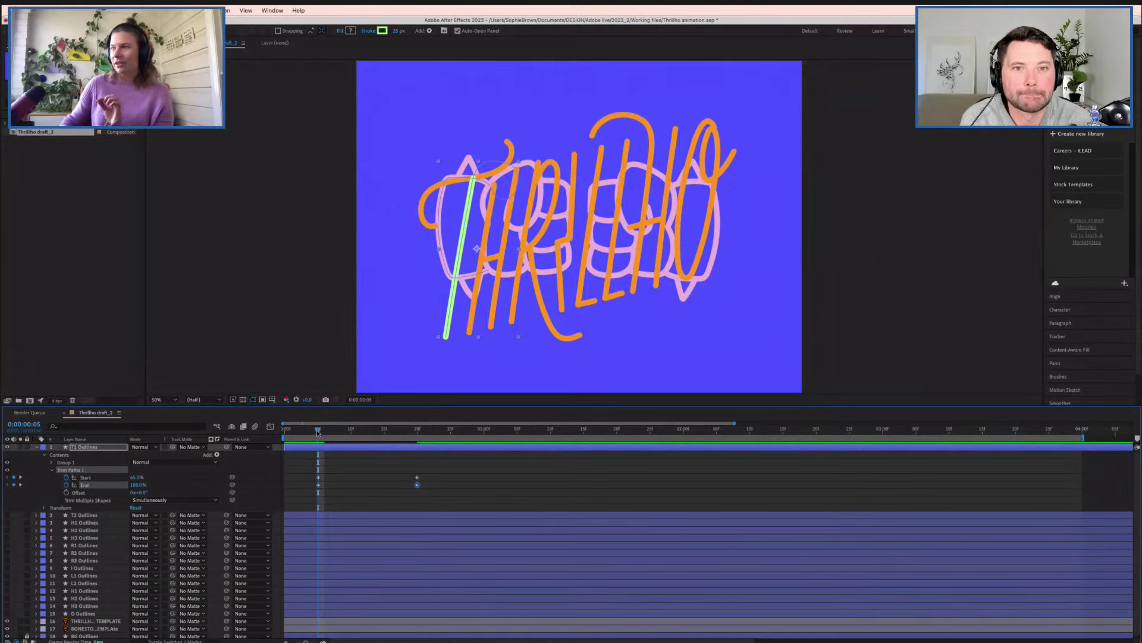
pyautogui.moveTo(319, 429); pyautogui.dragTo(367, 433)
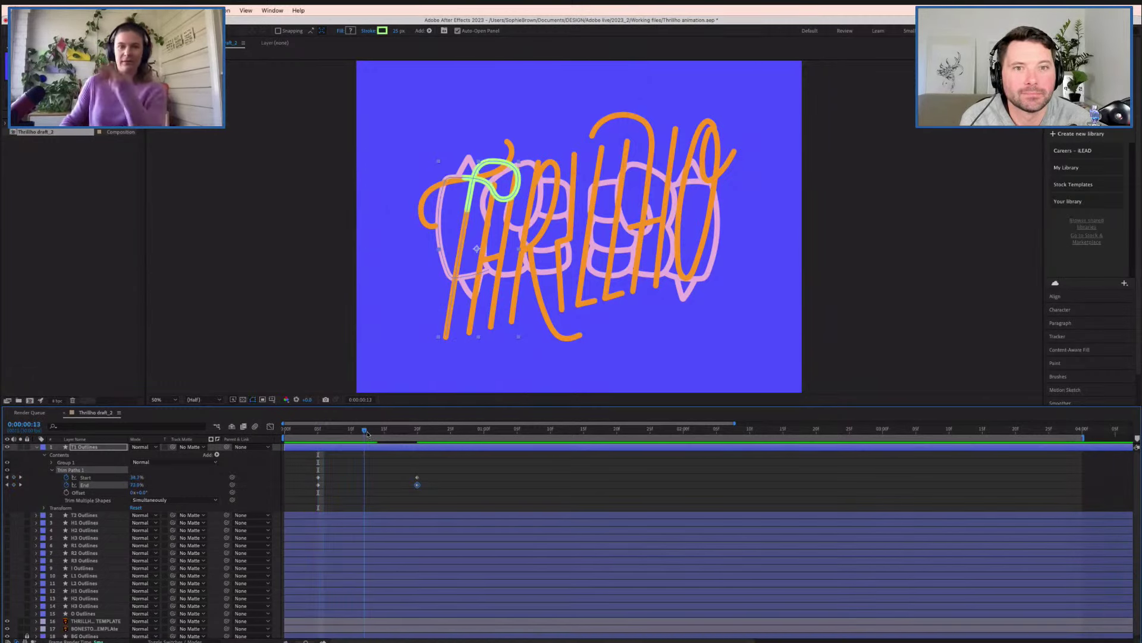
pyautogui.moveTo(367, 433); pyautogui.dragTo(429, 443)
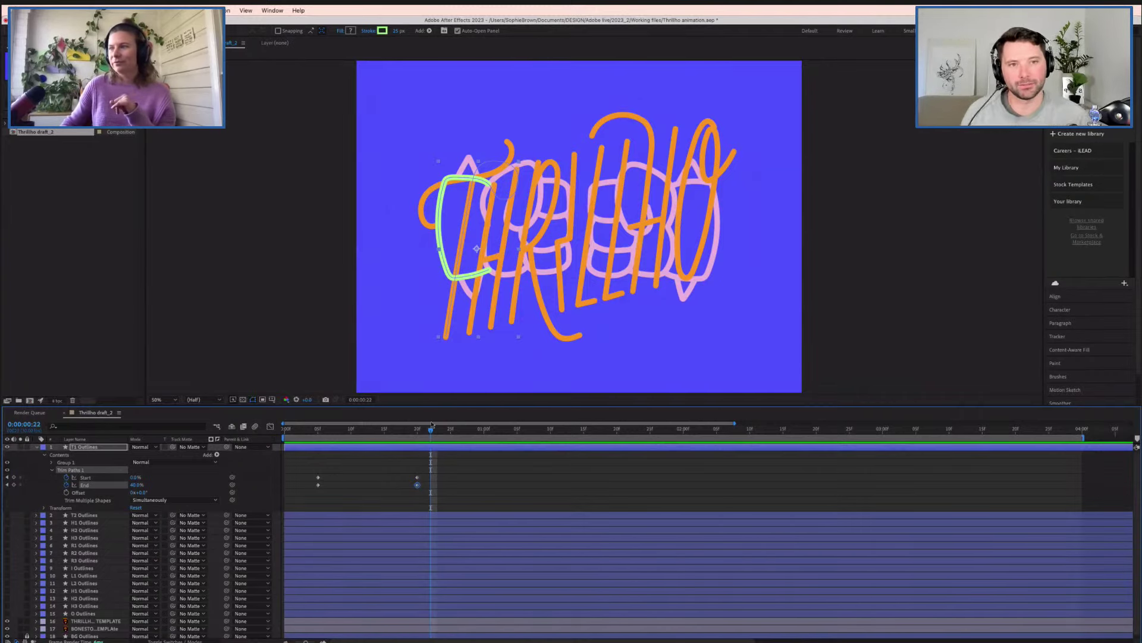
pyautogui.moveTo(430, 432)
pyautogui.mouseDown()
pyautogui.moveTo(303, 429)
pyautogui.moveTo(432, 429)
pyautogui.moveTo(418, 422)
pyautogui.mouseUp()
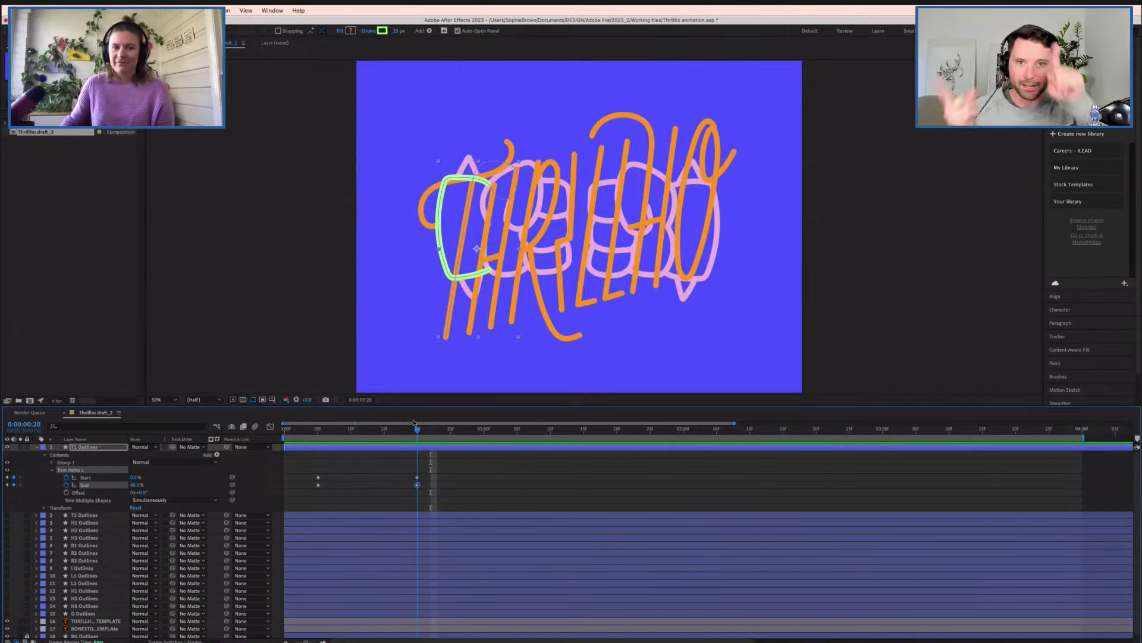
pyautogui.moveTo(417, 423)
pyautogui.mouseDown()
pyautogui.moveTo(305, 423)
pyautogui.moveTo(433, 428)
pyautogui.moveTo(291, 431)
pyautogui.moveTo(405, 436)
pyautogui.moveTo(365, 433)
pyautogui.mouseUp()
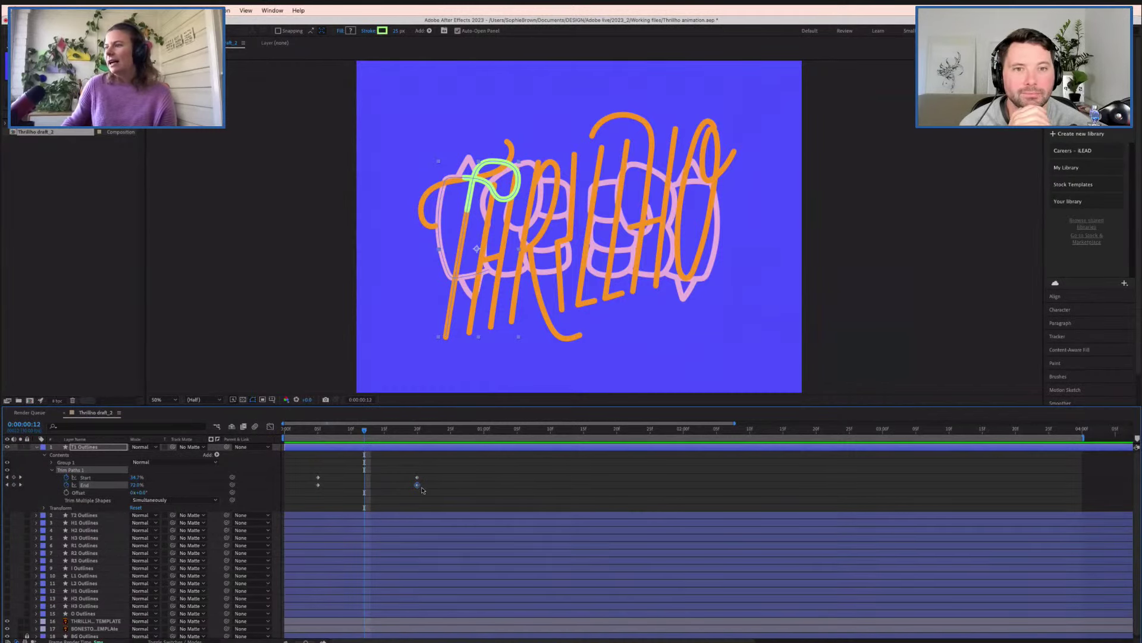
# - Move the second Trim Paths End keyframe of T1 Outlines earlier, to about 0:00:00:16, so End finishes before Start
pyautogui.moveTo(417, 484); pyautogui.dragTo(391, 486)
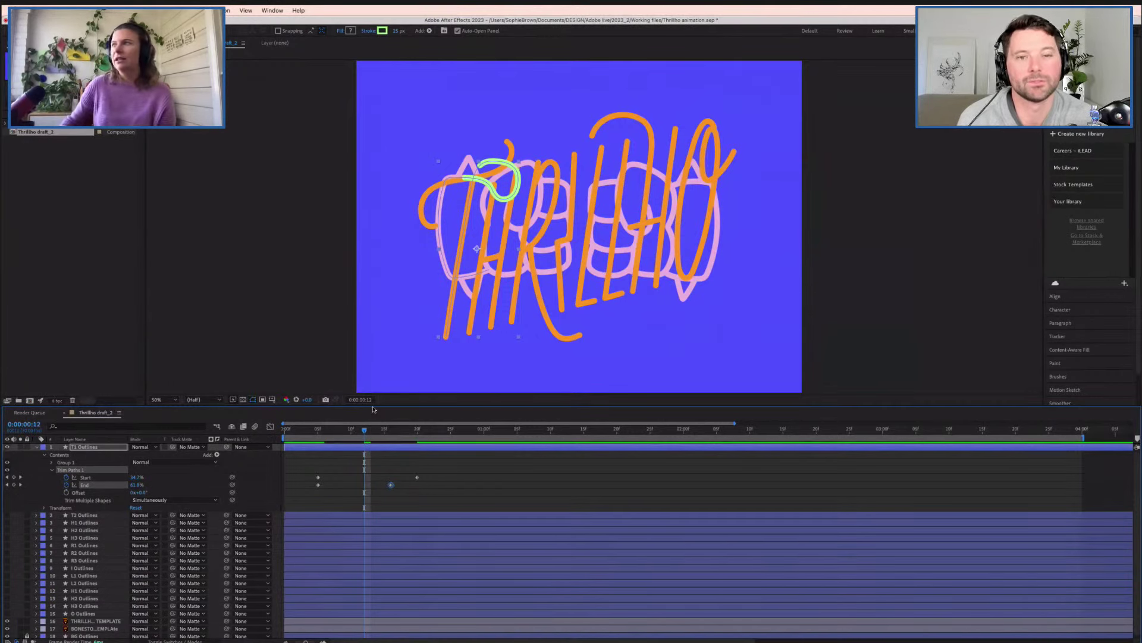
pyautogui.press("'")
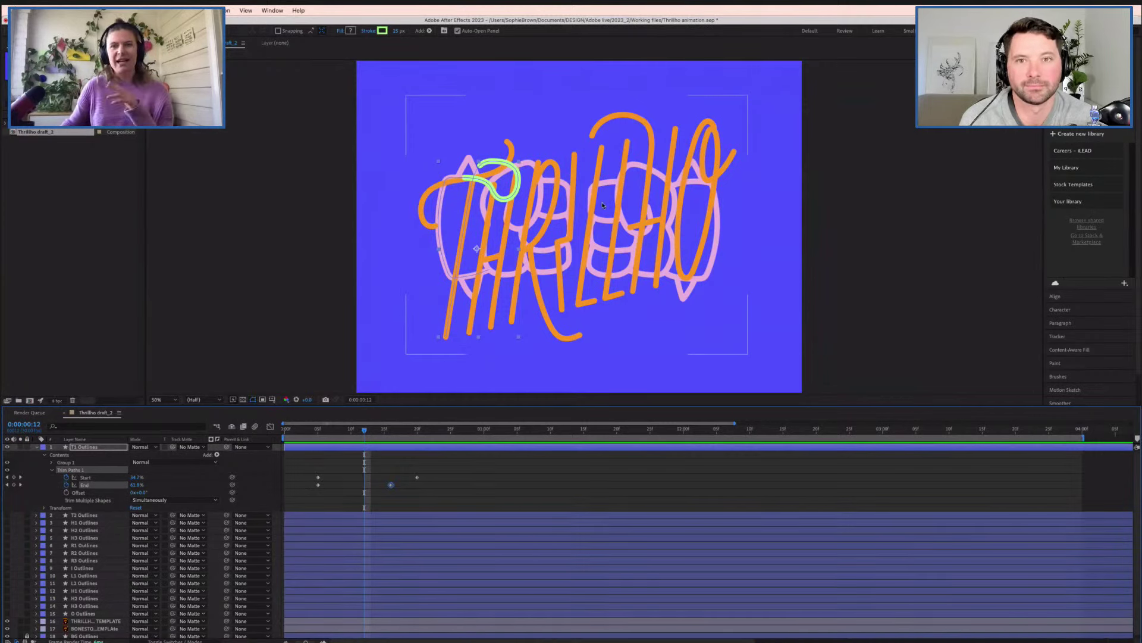
pyautogui.press("'")
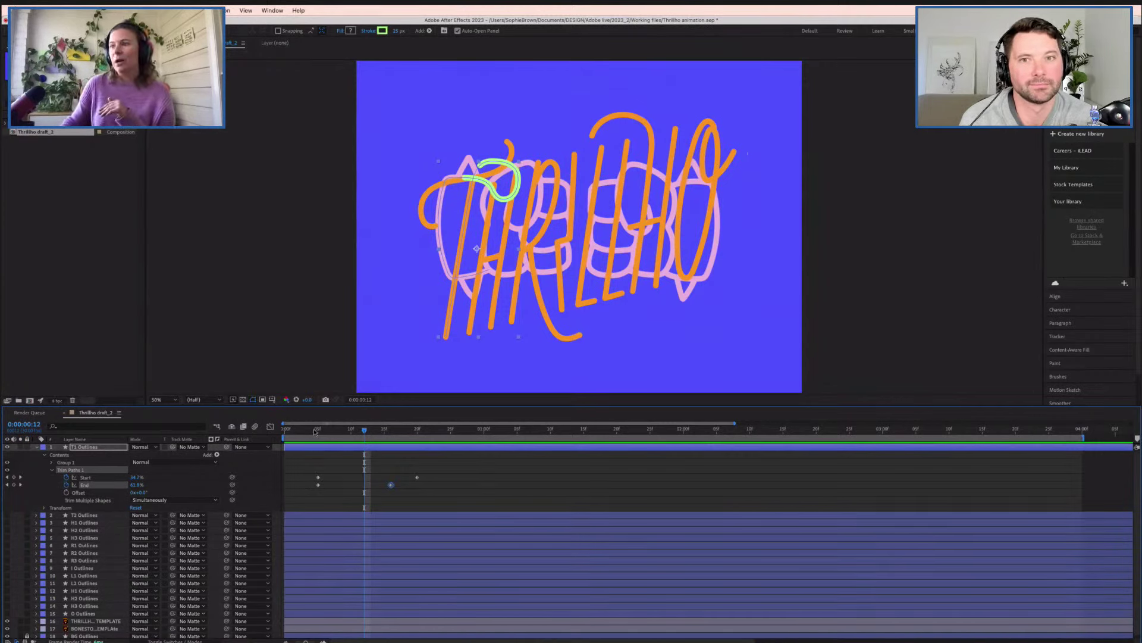
pyautogui.click(345, 430)
# - Apply Easy Ease to all four Trim Paths Start and End keyframes and preview the motion
pyautogui.moveTo(345, 429)
pyautogui.mouseDown()
pyautogui.moveTo(411, 430)
pyautogui.moveTo(331, 435)
pyautogui.moveTo(411, 431)
pyautogui.moveTo(310, 433)
pyautogui.moveTo(425, 435)
pyautogui.moveTo(357, 433)
pyautogui.moveTo(425, 461)
pyautogui.moveTo(323, 461)
pyautogui.moveTo(453, 461)
pyautogui.moveTo(358, 460)
pyautogui.moveTo(441, 487)
pyautogui.mouseUp()
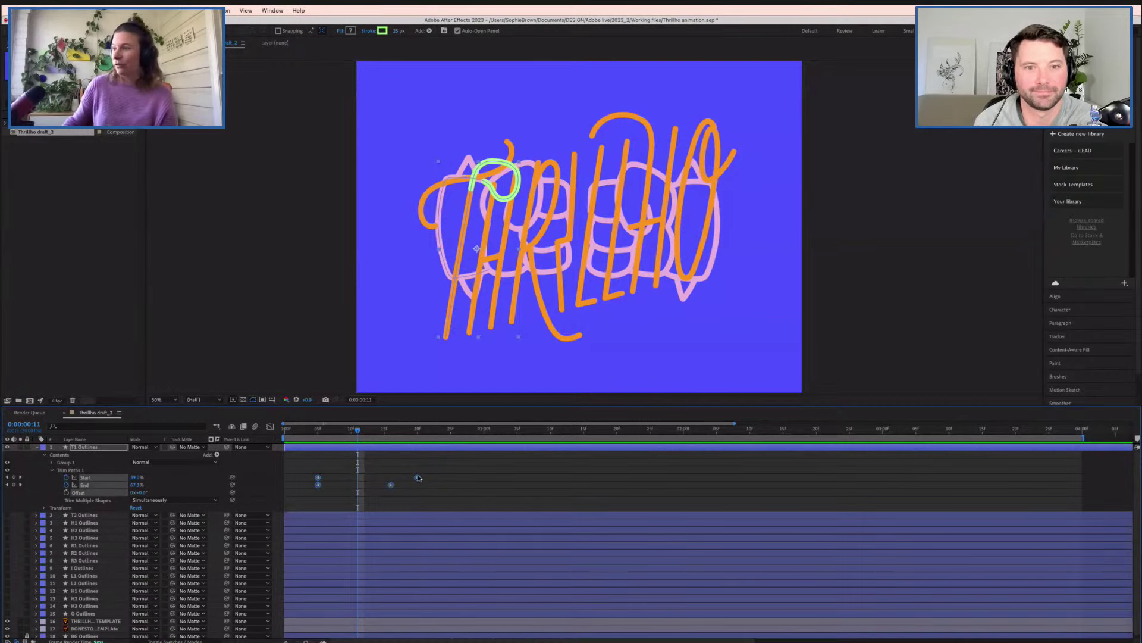
pyautogui.rightClick(418, 477)
pyautogui.moveTo(464, 616)
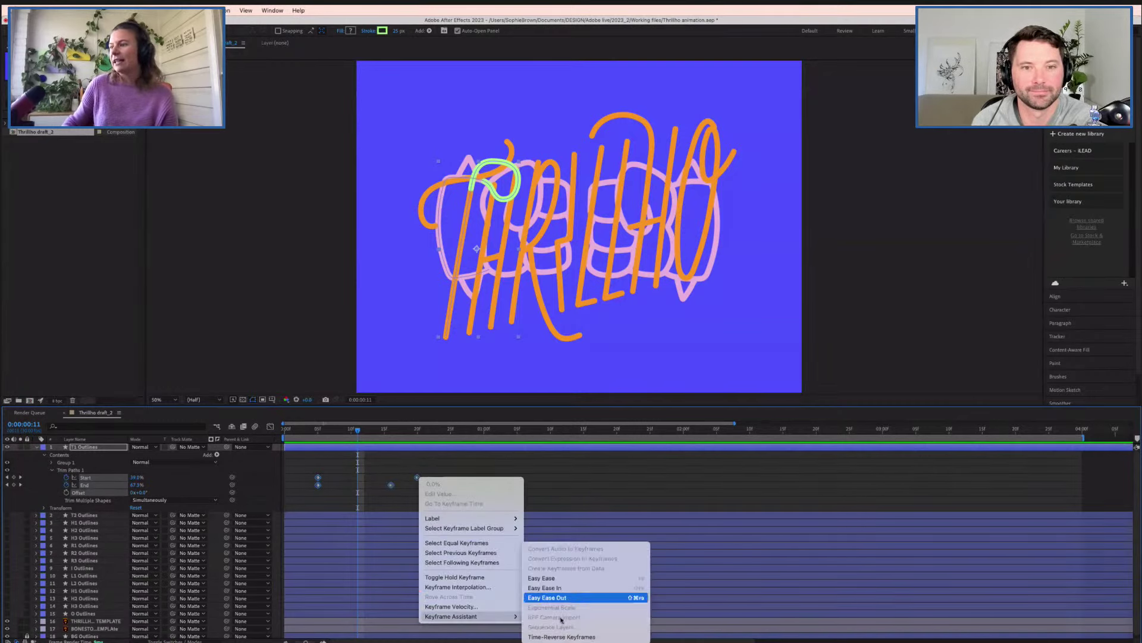
pyautogui.click(580, 578)
pyautogui.press('space')
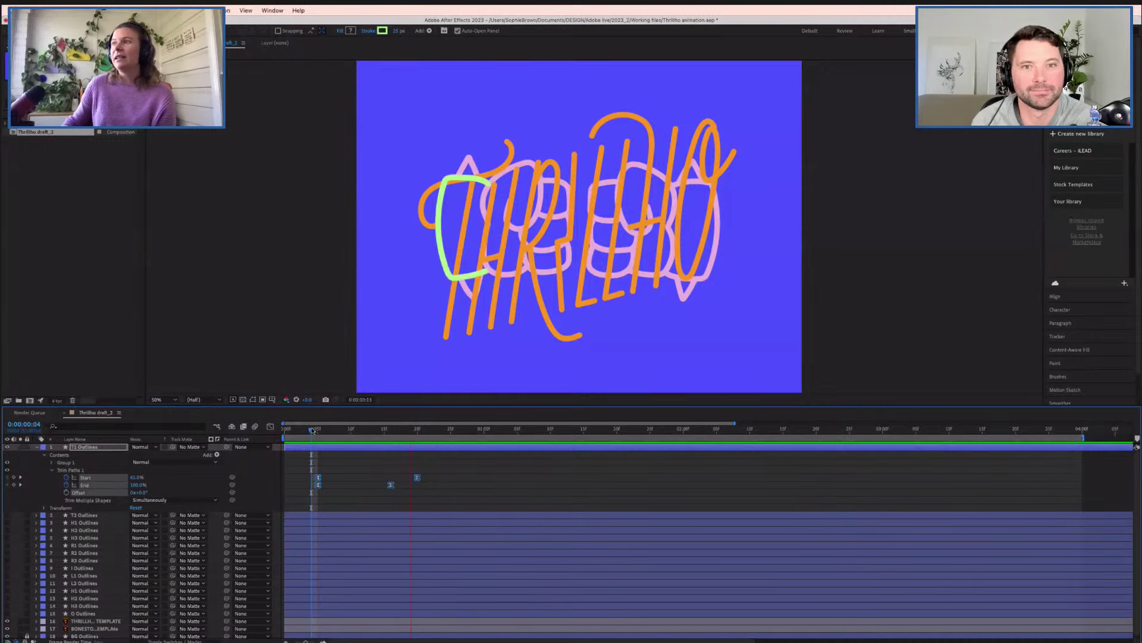
# - Try a slower morph by moving the last End keyframe to about 0:00:00:25 and the last Start keyframe to about 0:00:00:29, and preview it
pyautogui.moveTo(382, 467); pyautogui.dragTo(481, 484)
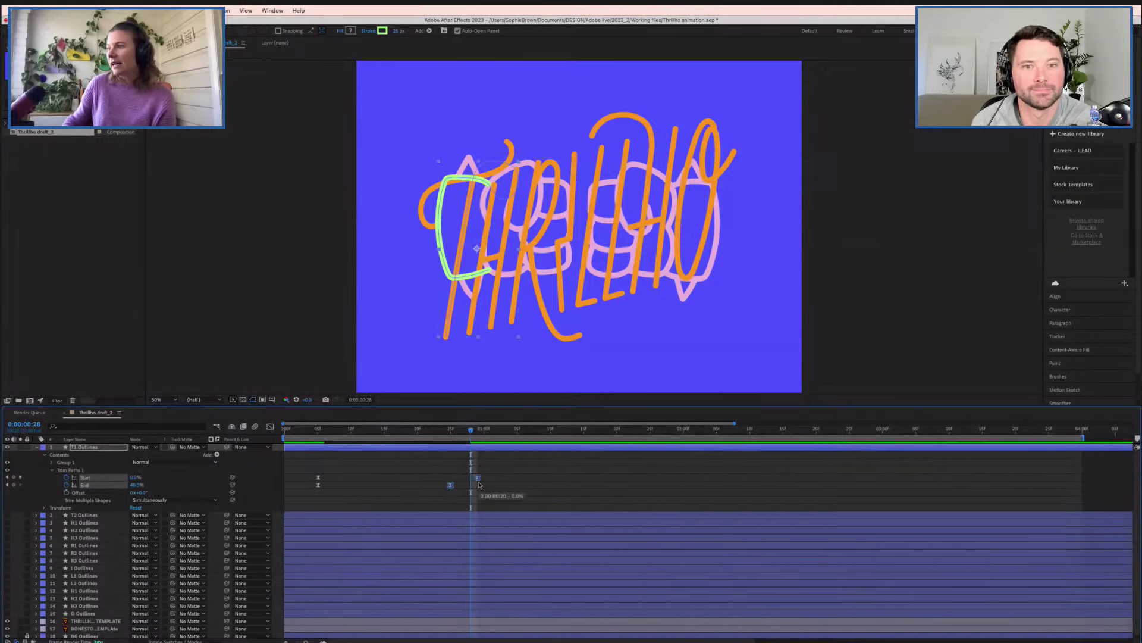
pyautogui.click(318, 429)
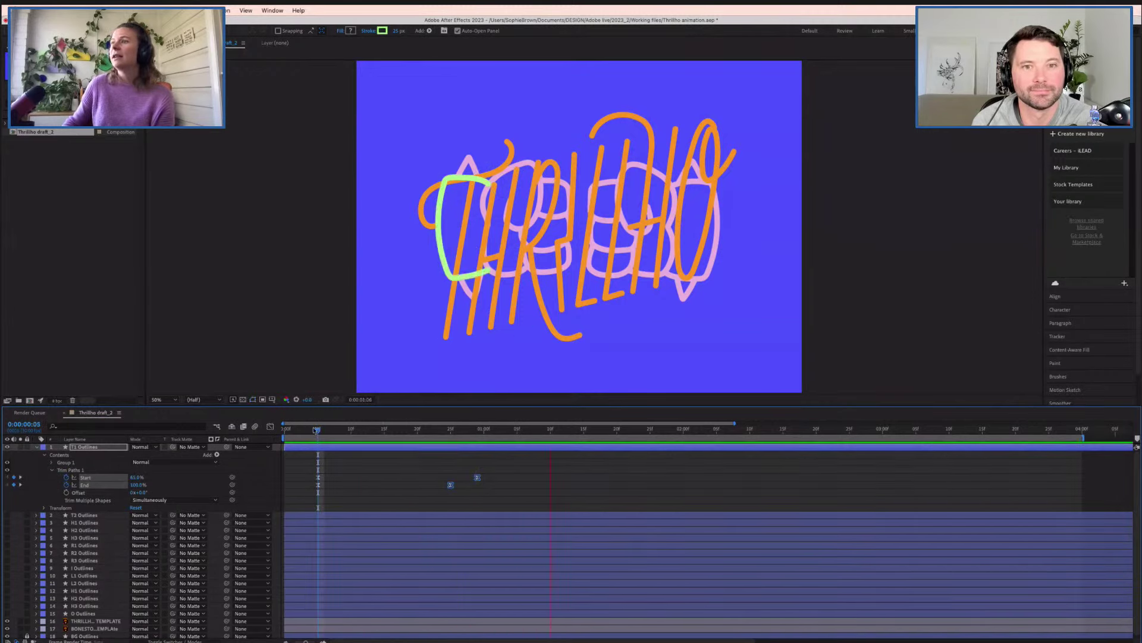
pyautogui.click(311, 432)
pyautogui.press('space')
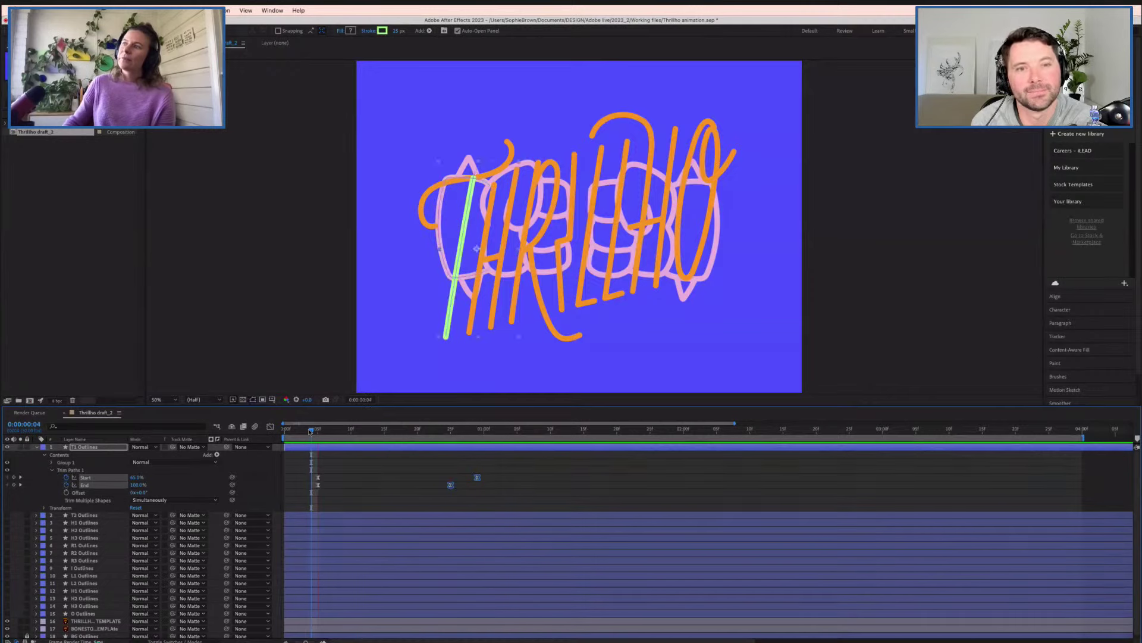
pyautogui.click(307, 430)
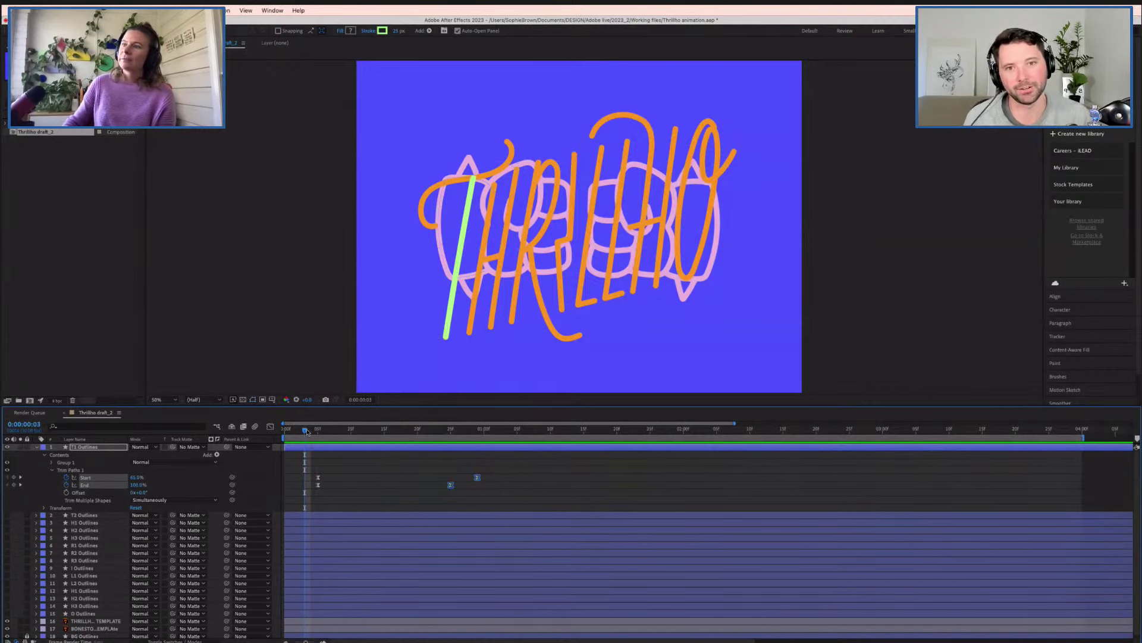
pyautogui.press('space')
# - Undo the keyframe retiming and the Easy Ease on the Trim Paths keyframes
pyautogui.moveTo(307, 431)
pyautogui.mouseDown()
pyautogui.moveTo(384, 434)
pyautogui.moveTo(342, 446)
pyautogui.moveTo(318, 437)
pyautogui.mouseUp()
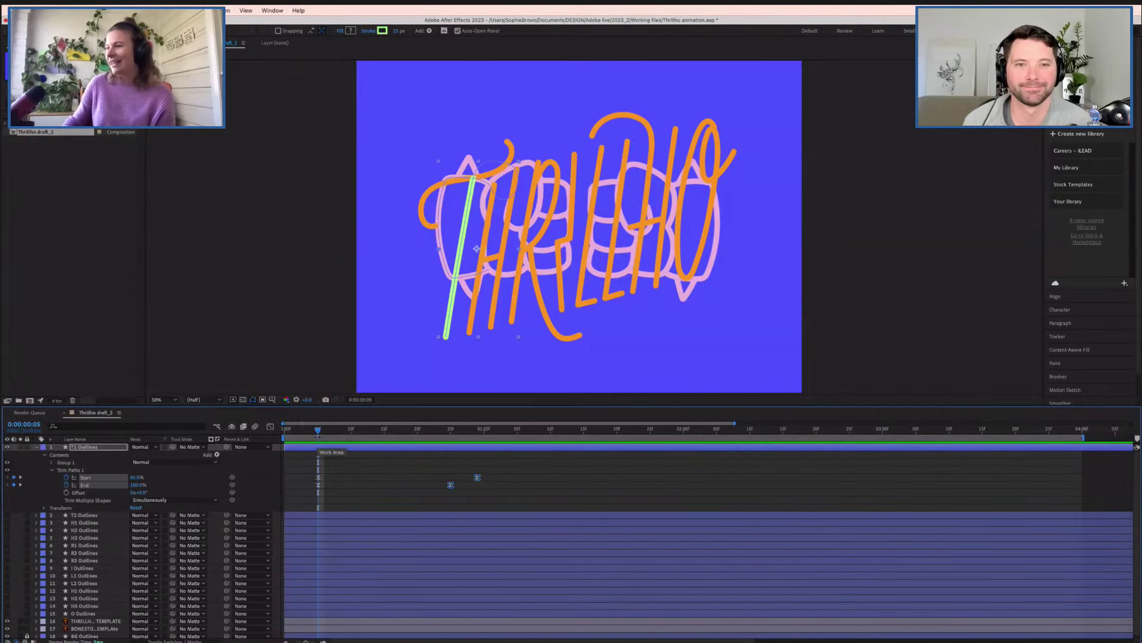
pyautogui.press('space')
pyautogui.press('space')
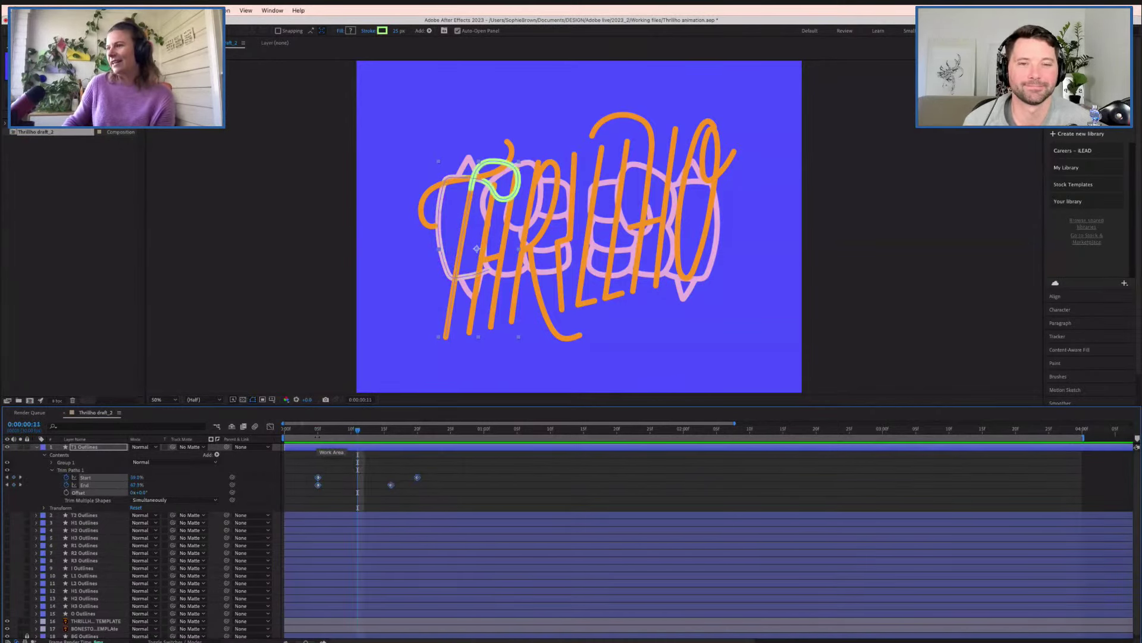
# - Select the first Trim Paths Start keyframe at 0:00:00:05 and examine its linear motion in the Graph Editor
pyautogui.click(317, 481)
pyautogui.click(318, 477)
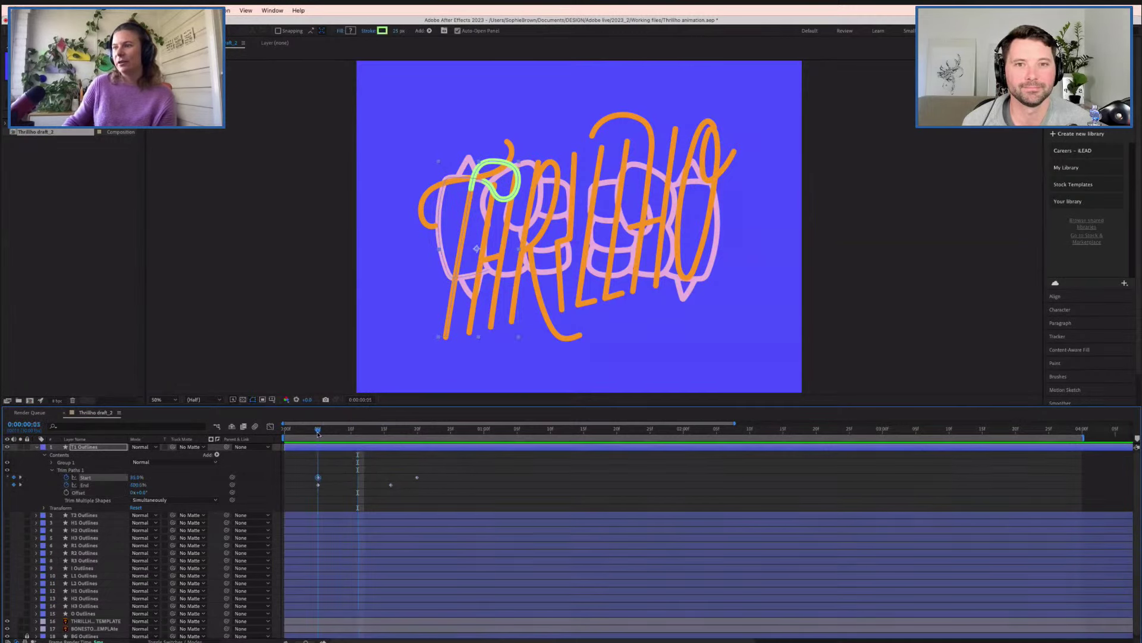
pyautogui.moveTo(360, 433)
pyautogui.mouseDown()
pyautogui.moveTo(383, 435)
pyautogui.moveTo(319, 434)
pyautogui.mouseUp()
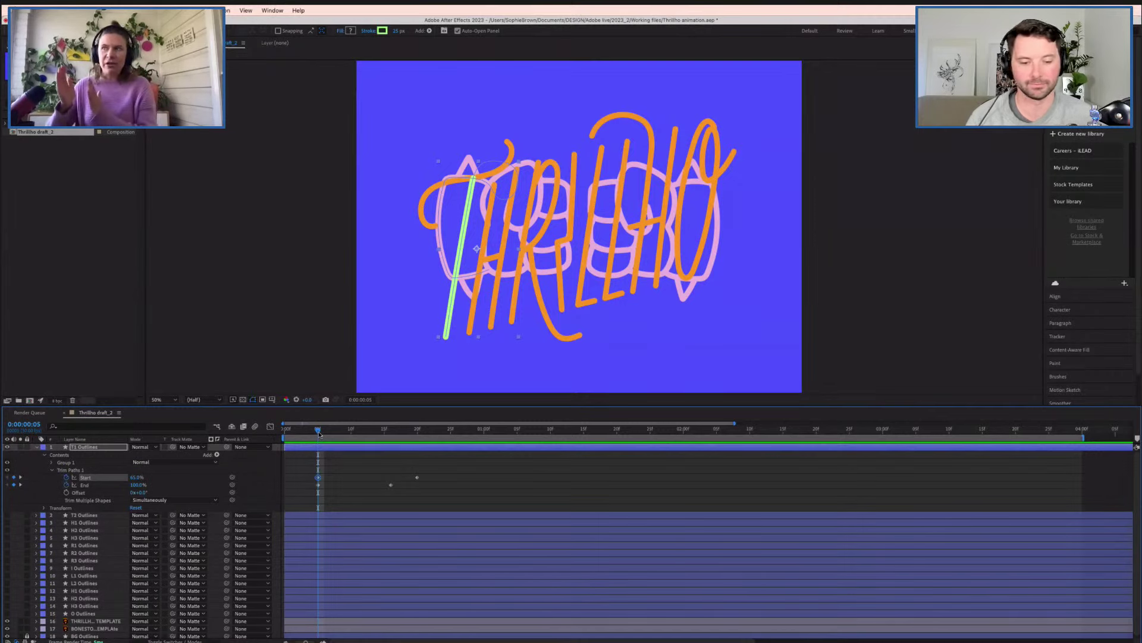
pyautogui.click(271, 427)
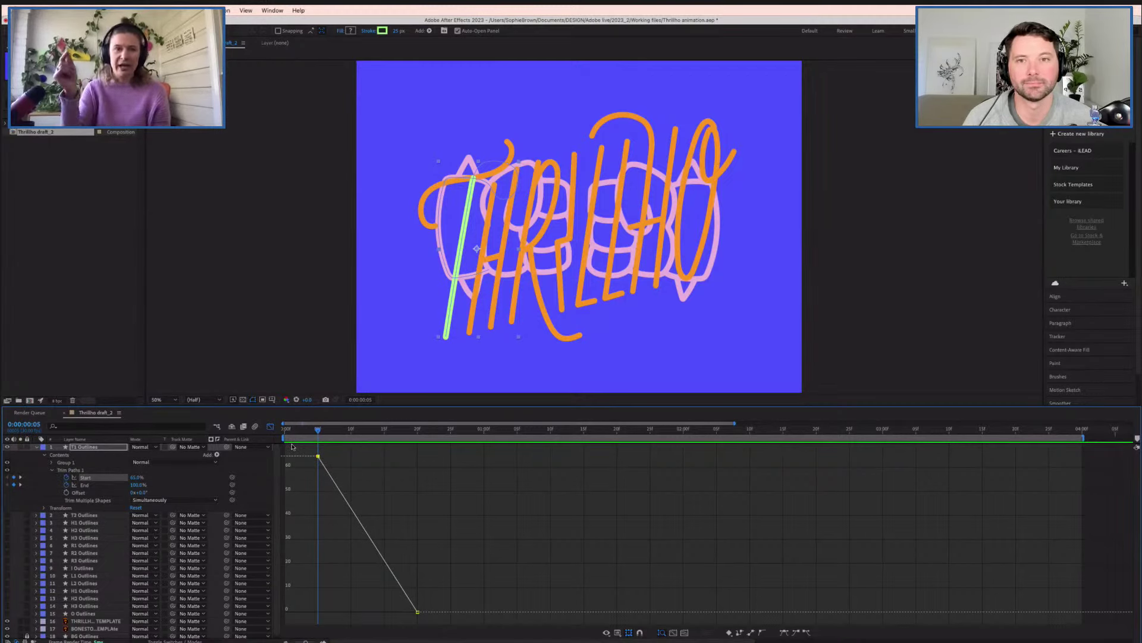
pyautogui.click(270, 426)
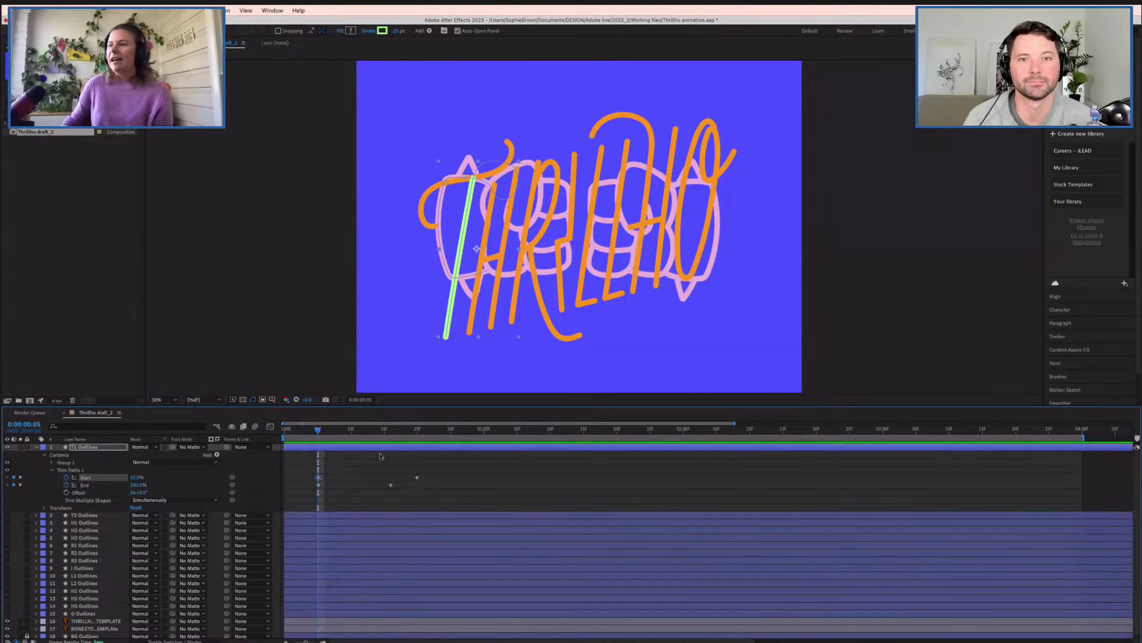
# - Apply Easy Ease to all Trim Paths Start and End keyframes of T1 Outlines and check their curves in the Graph Editor
pyautogui.moveTo(439, 466); pyautogui.dragTo(309, 504)
pyautogui.rightClick(417, 477)
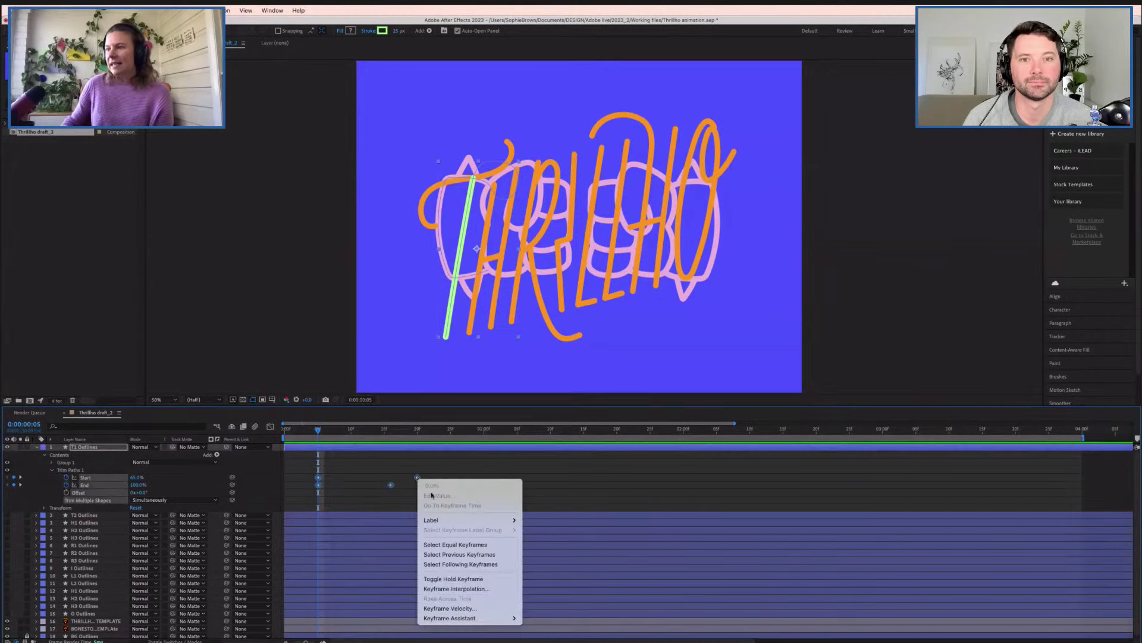
pyautogui.moveTo(452, 618)
pyautogui.click(538, 577)
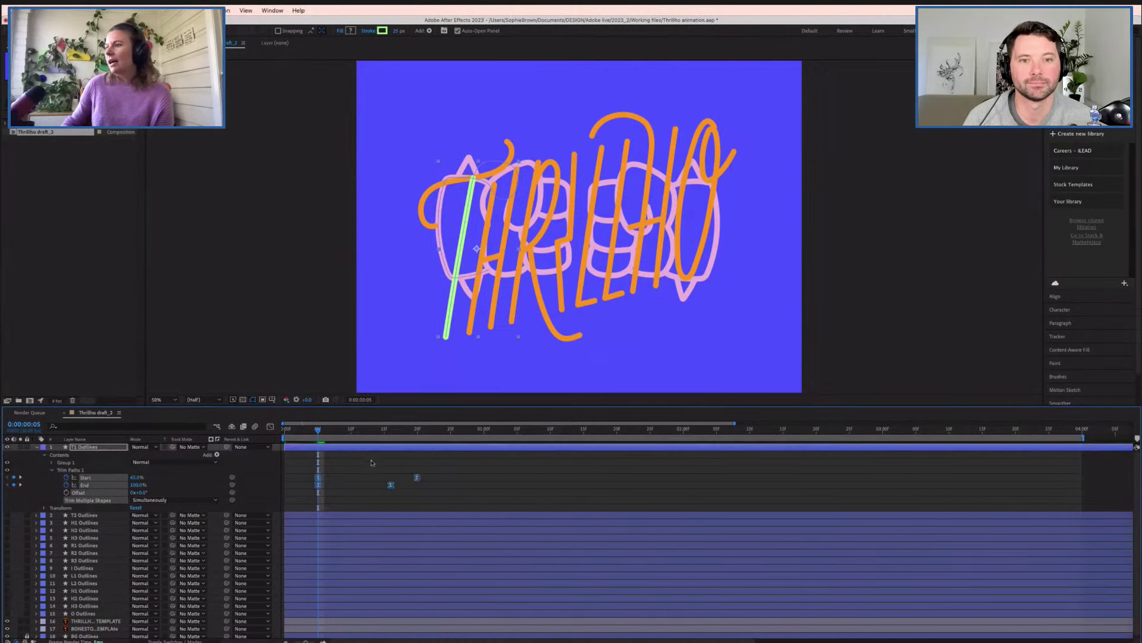
pyautogui.click(271, 426)
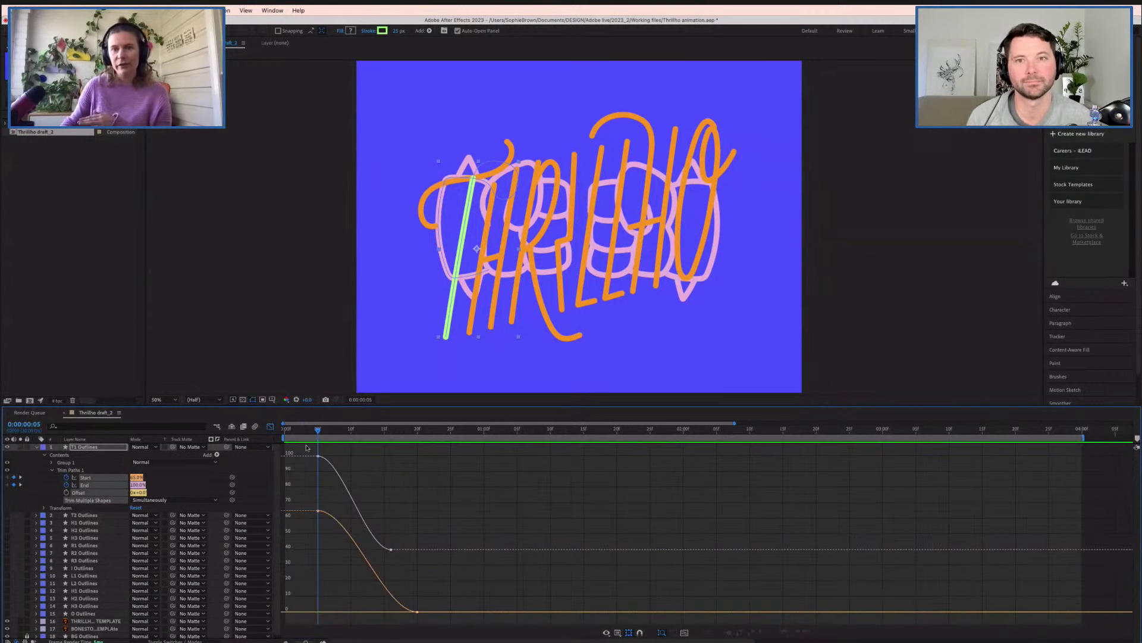
pyautogui.click(271, 426)
# - Move the last Trim Paths keyframes later together, End to about 0:00:00:21 and Start to about 0:00:00:25
pyautogui.click(304, 429)
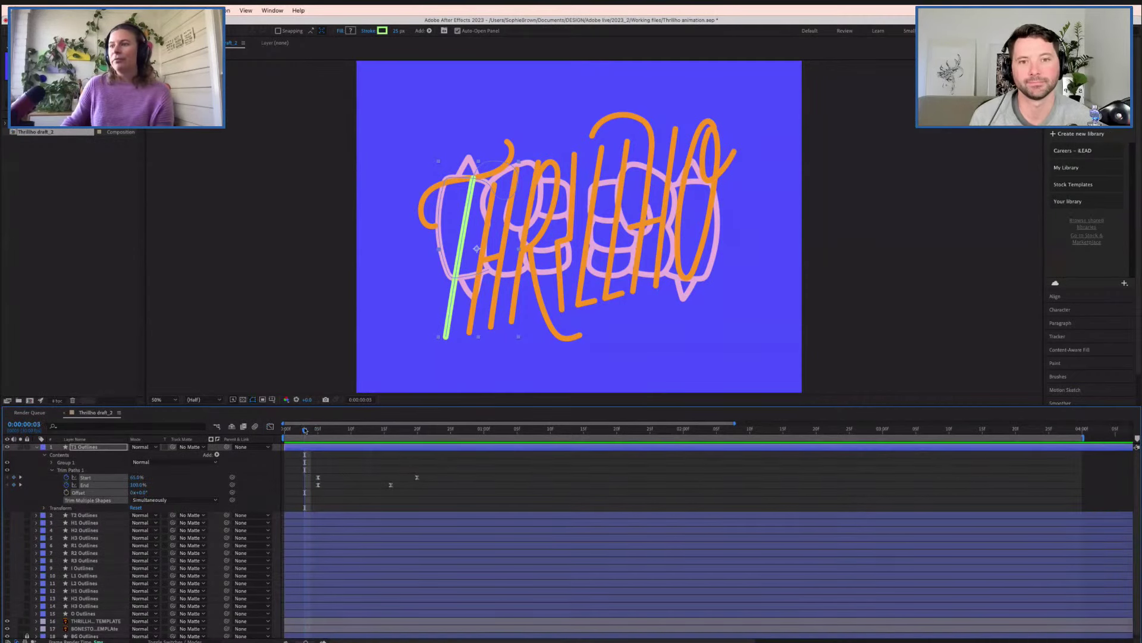
pyautogui.moveTo(304, 429); pyautogui.dragTo(491, 429)
pyautogui.moveTo(375, 465); pyautogui.dragTo(452, 483)
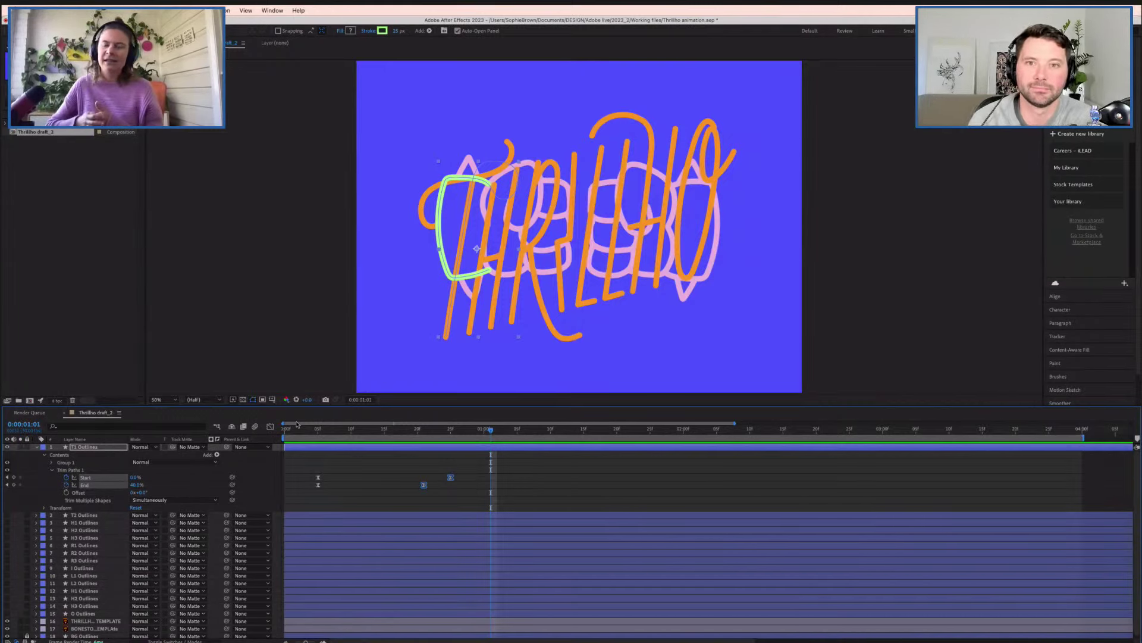
# - Play the eased T1 Outlines morph repeatedly from just before the first keyframes to judge its timing
pyautogui.click(311, 428)
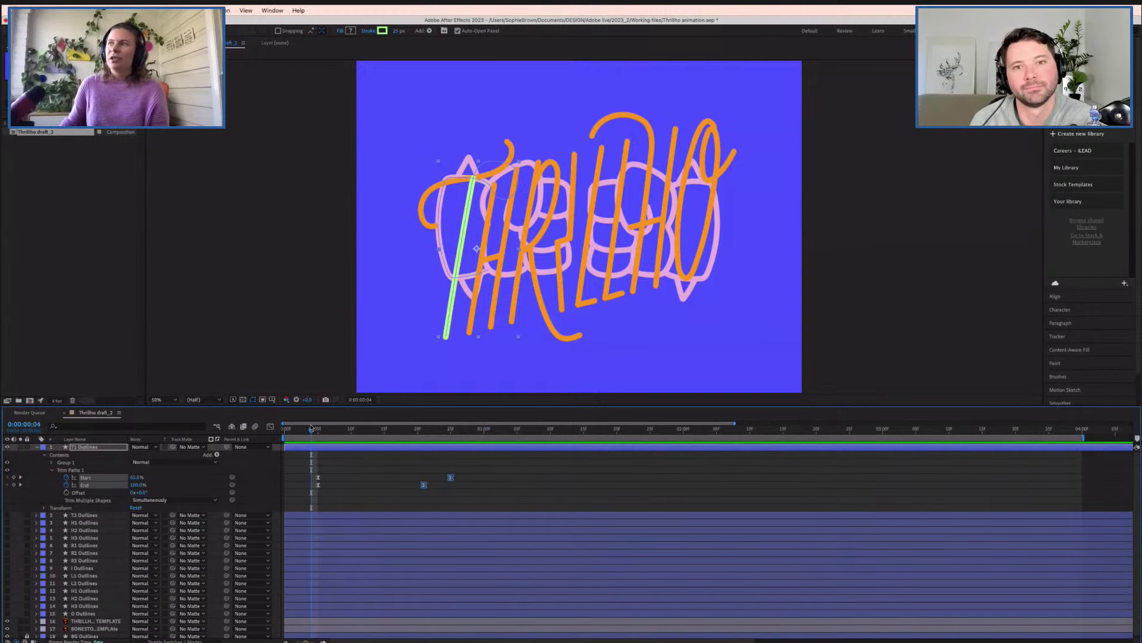
pyautogui.press('space')
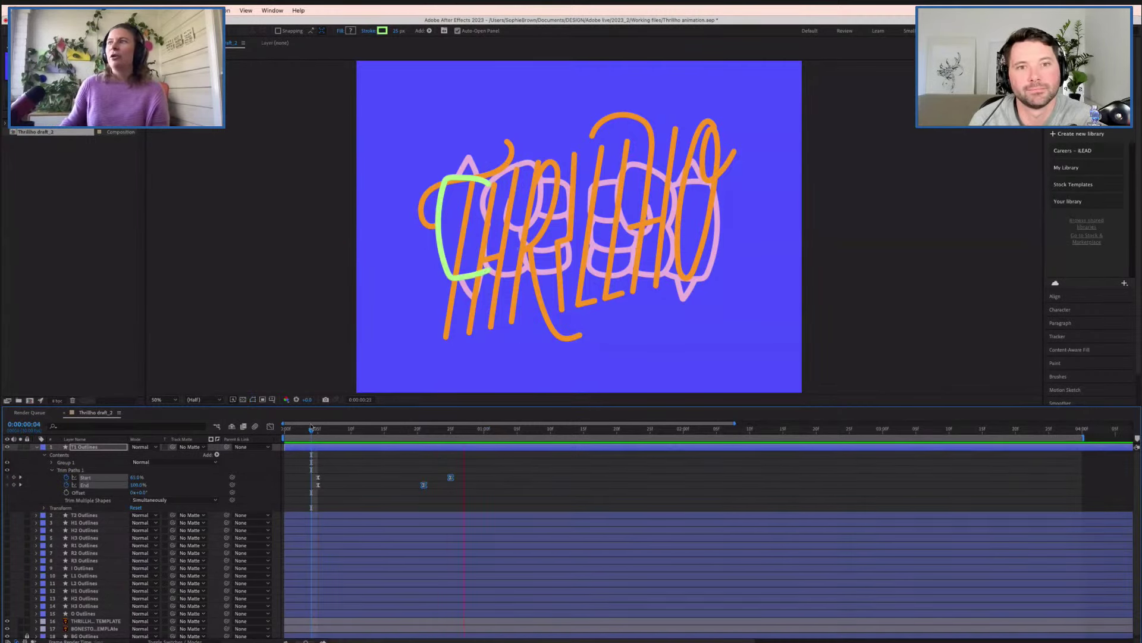
pyautogui.click(310, 427)
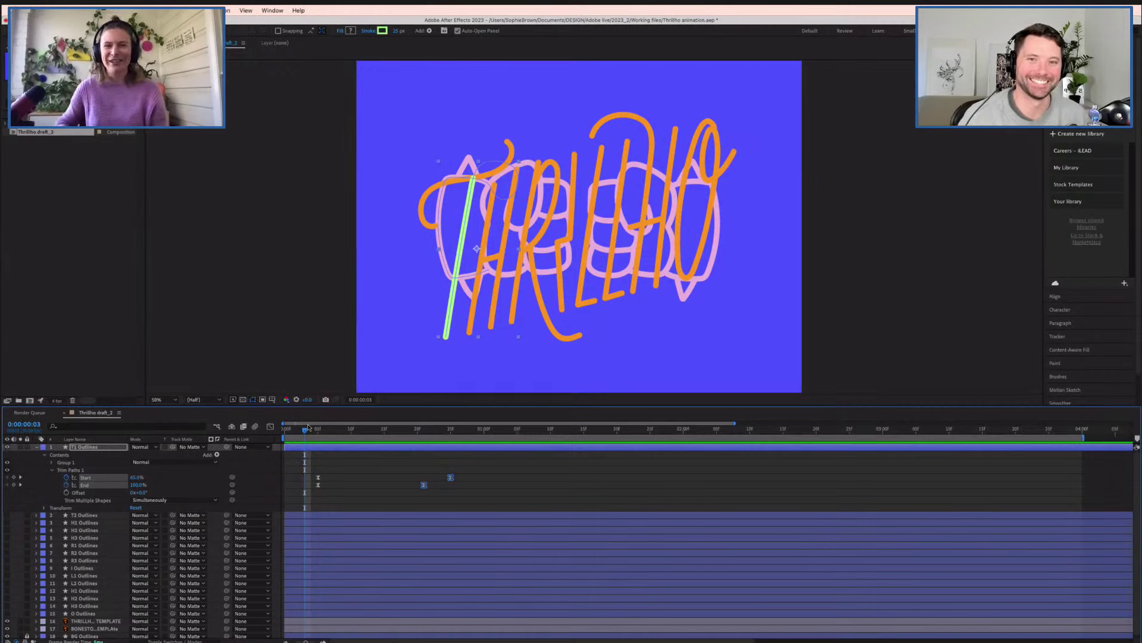
pyautogui.moveTo(306, 431); pyautogui.dragTo(305, 429)
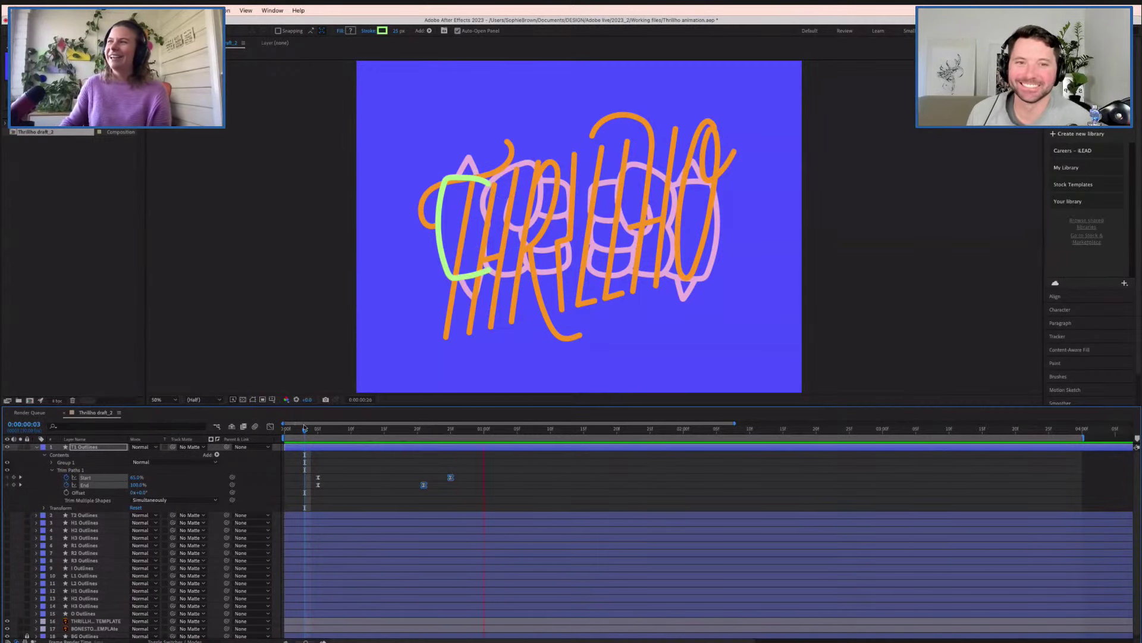
pyautogui.click(301, 430)
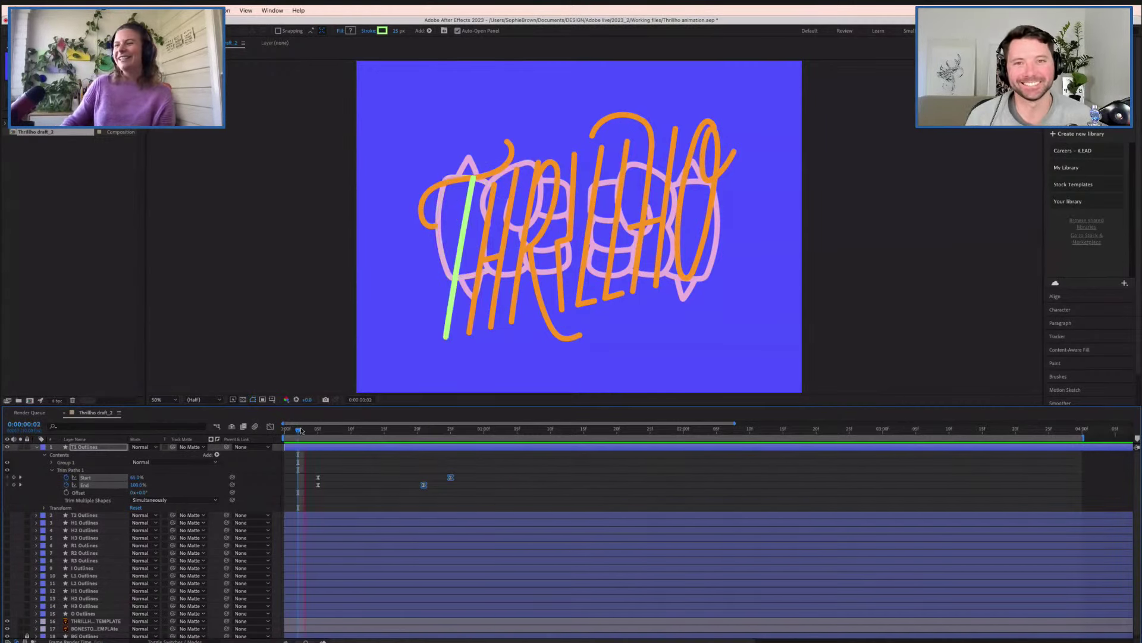
pyautogui.press('space')
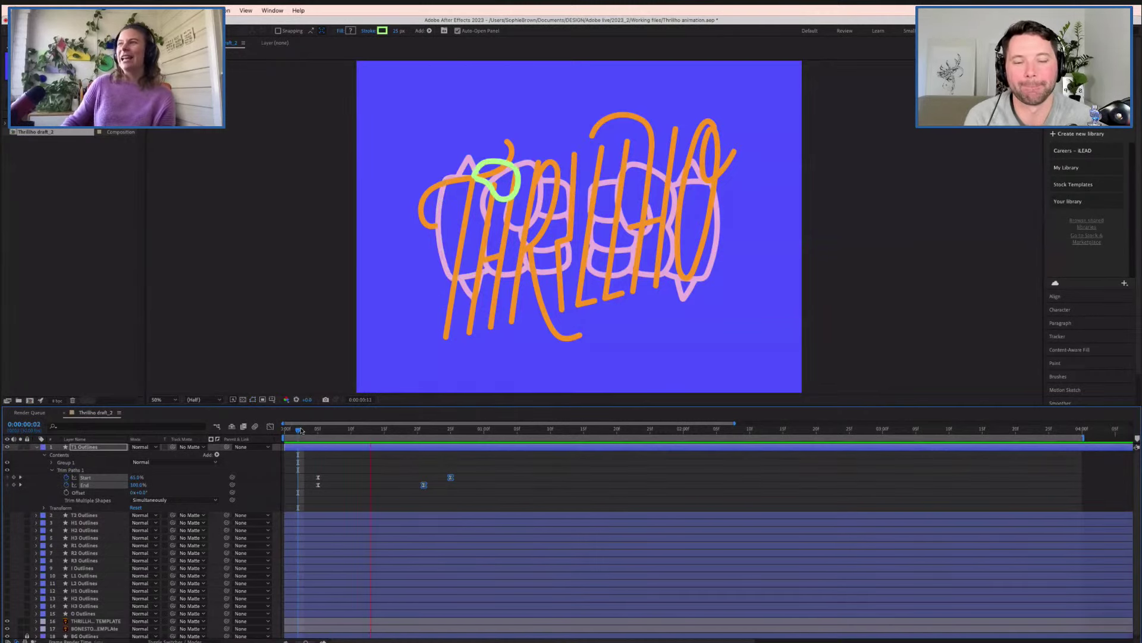
pyautogui.press('space')
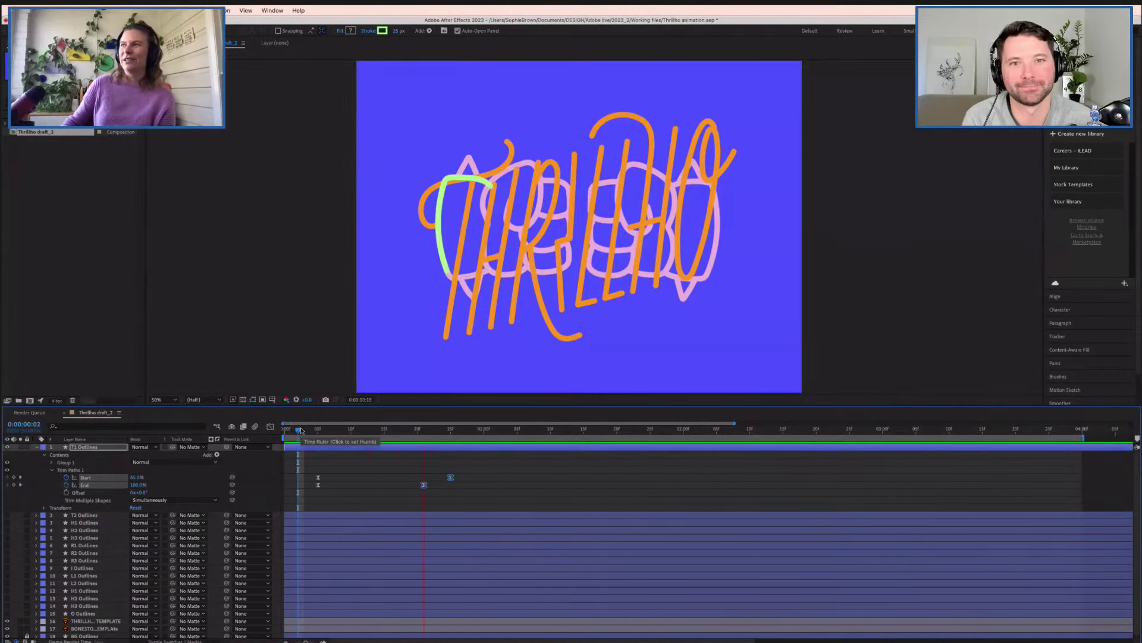
pyautogui.press('space')
pyautogui.press('space')
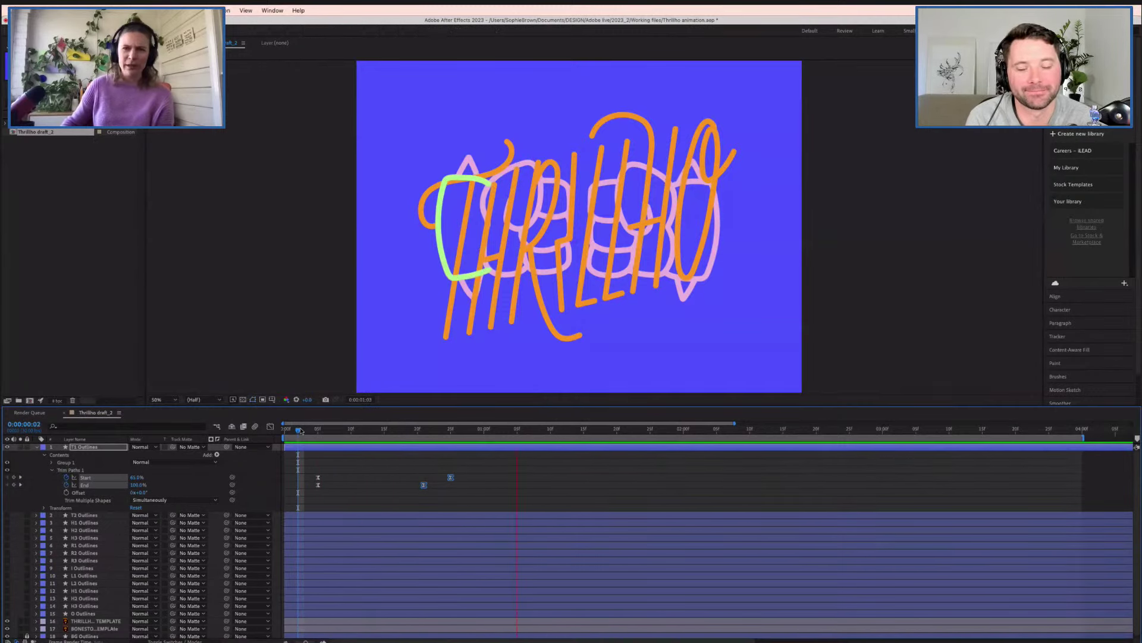
pyautogui.press('space')
pyautogui.press('space')
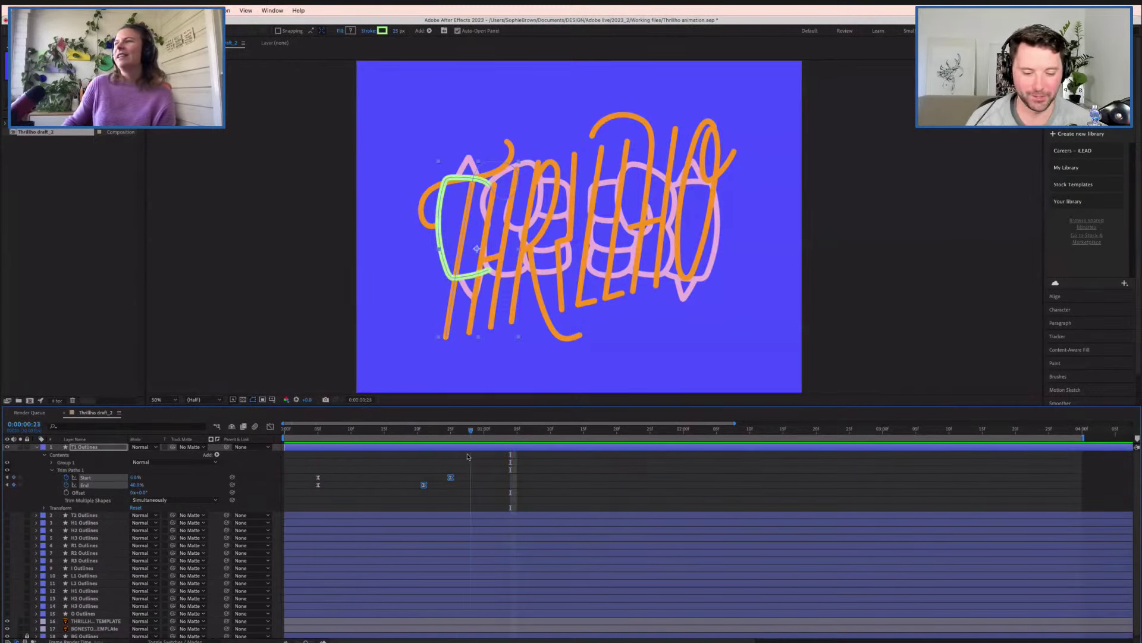
# - Return to 0:00:00:05, hide the T1 Outlines layer and show T2 Outlines instead
pyautogui.click(323, 432)
pyautogui.press('pageup')
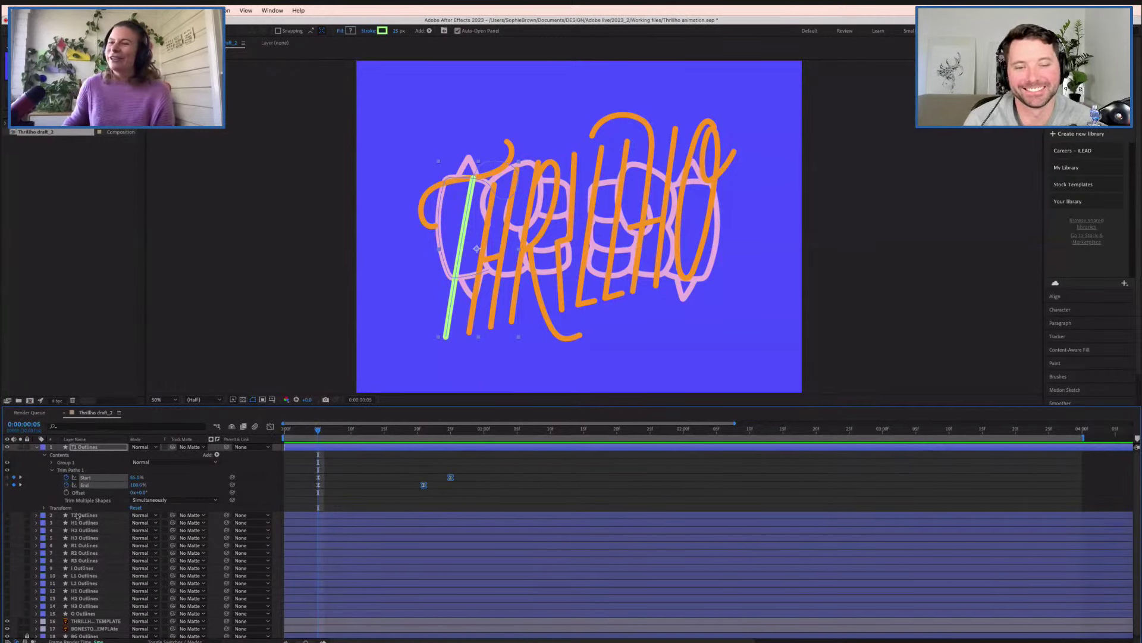
pyautogui.click(68, 446)
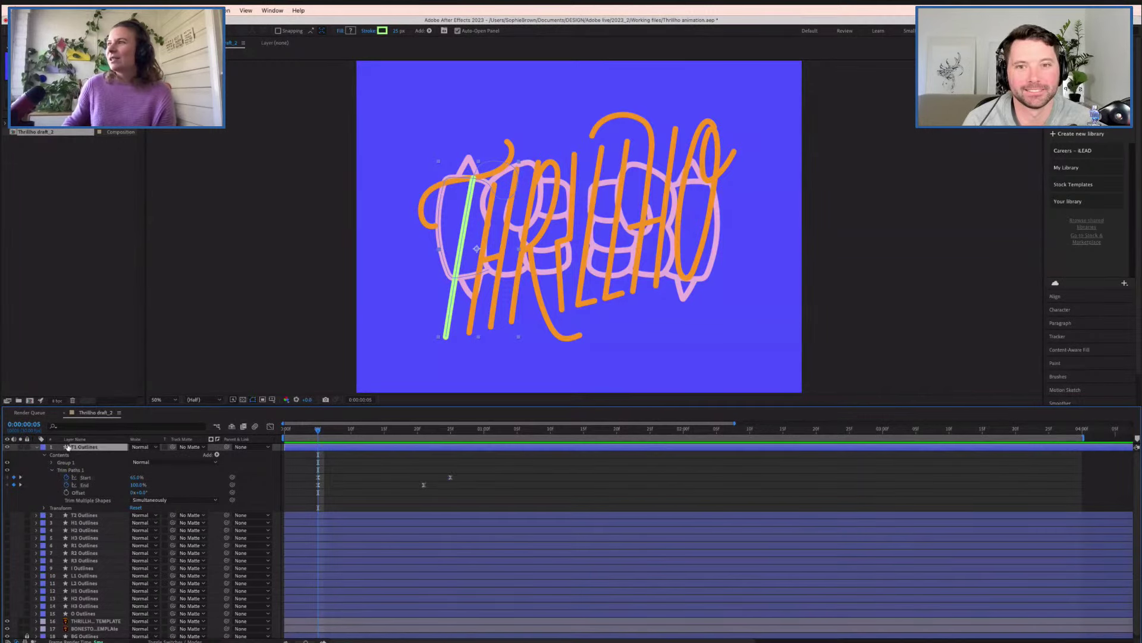
pyautogui.click(7, 448)
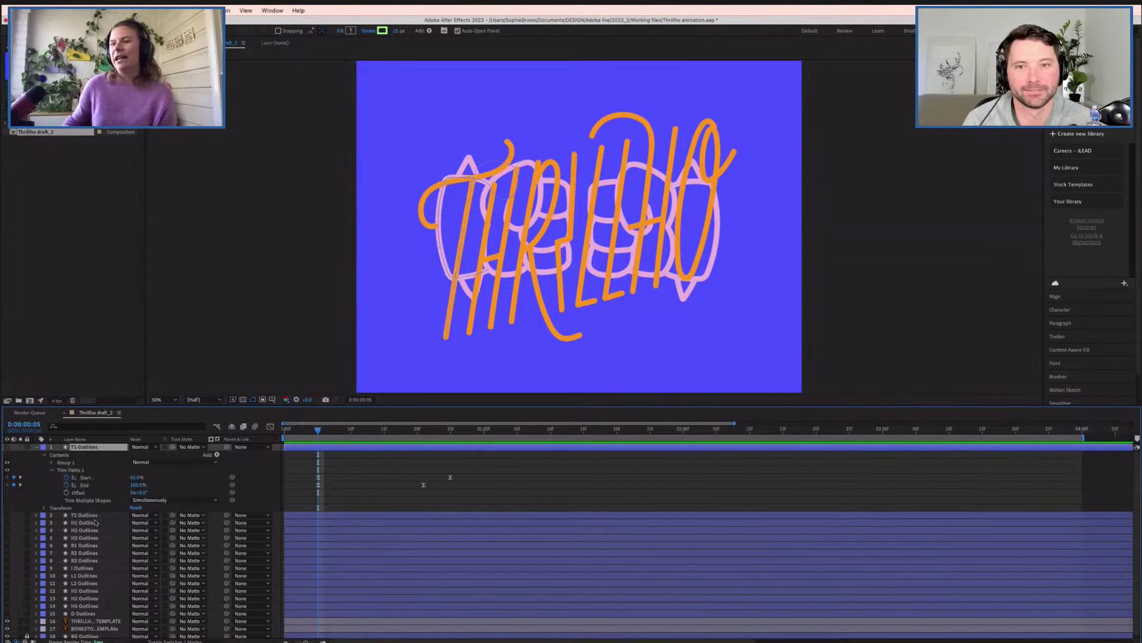
pyautogui.click(43, 516)
pyautogui.click(7, 516)
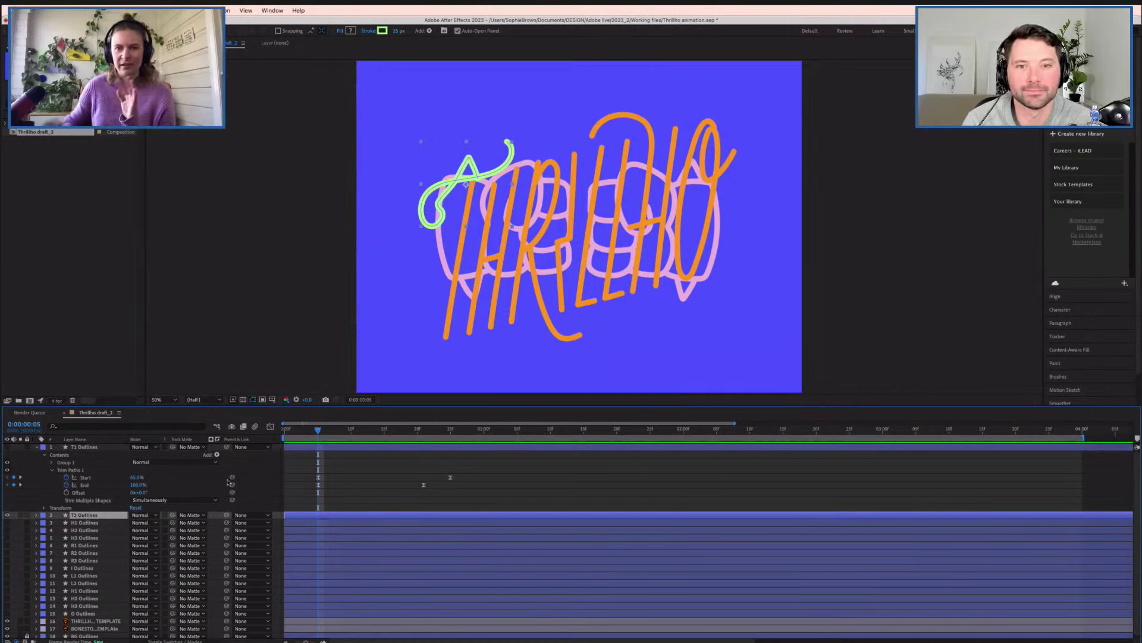
# - Add Trim Paths to T2 Outlines and expand its properties
pyautogui.click(36, 515)
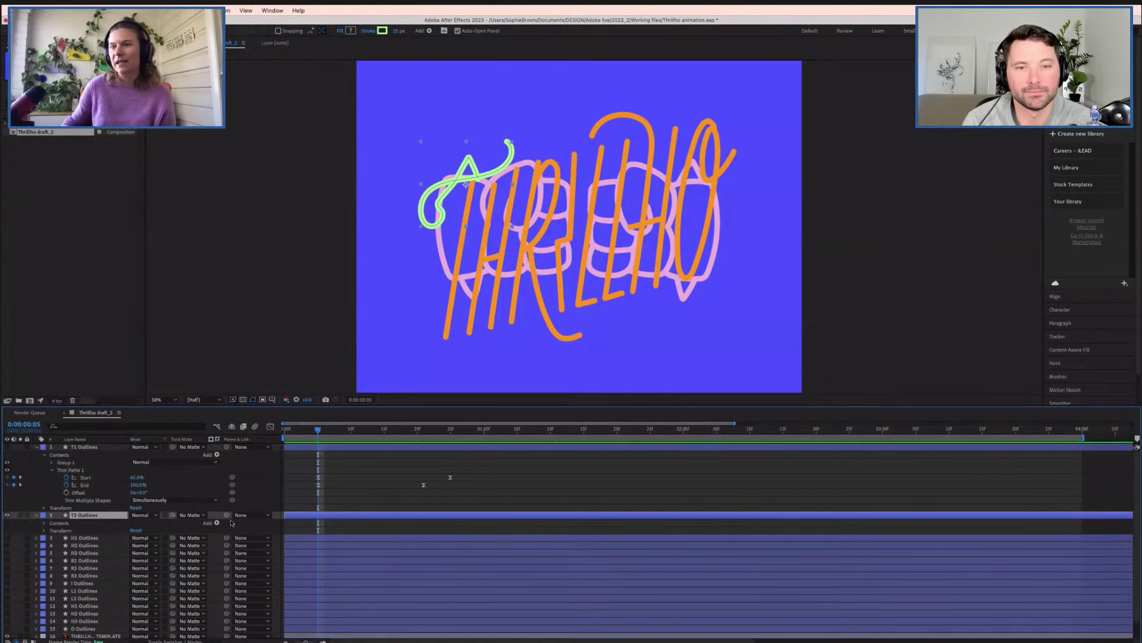
pyautogui.click(207, 523)
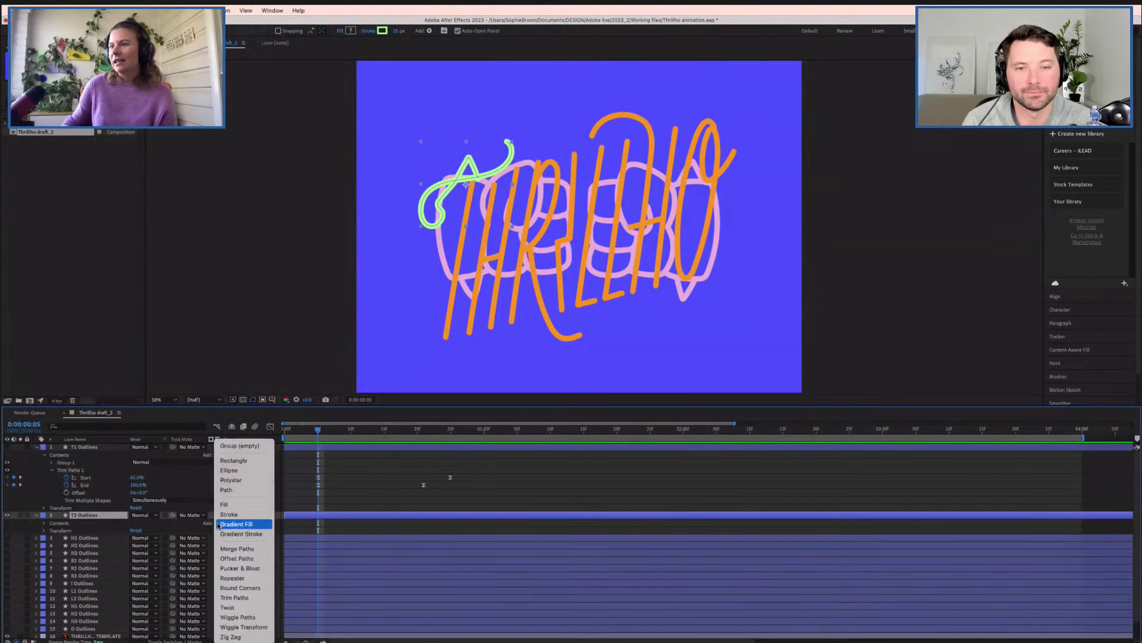
pyautogui.click(235, 597)
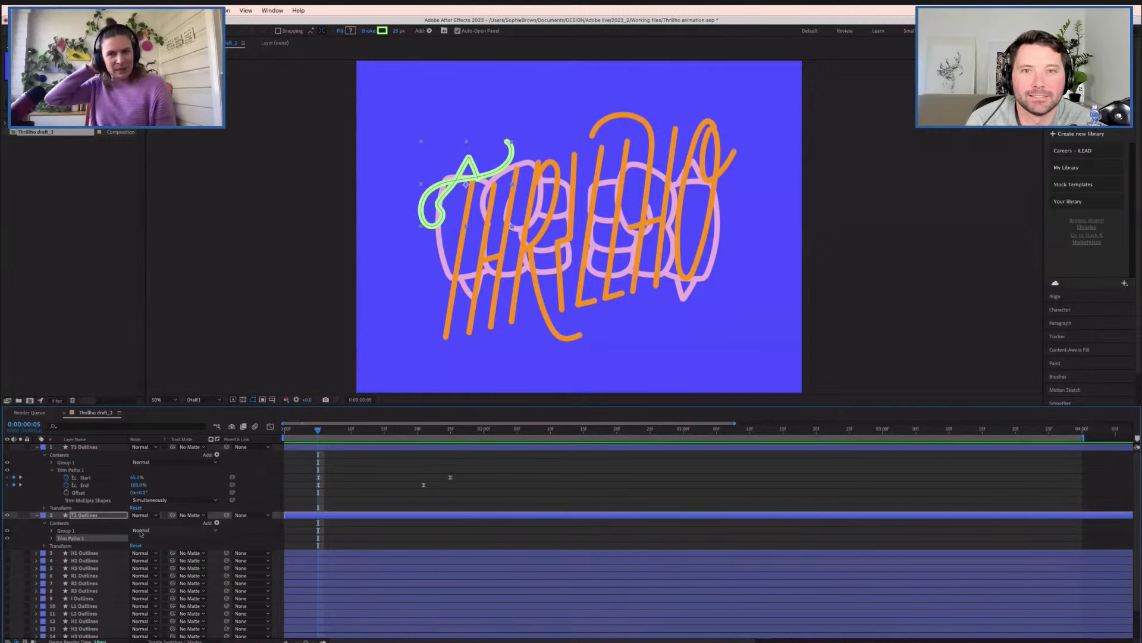
pyautogui.click(52, 538)
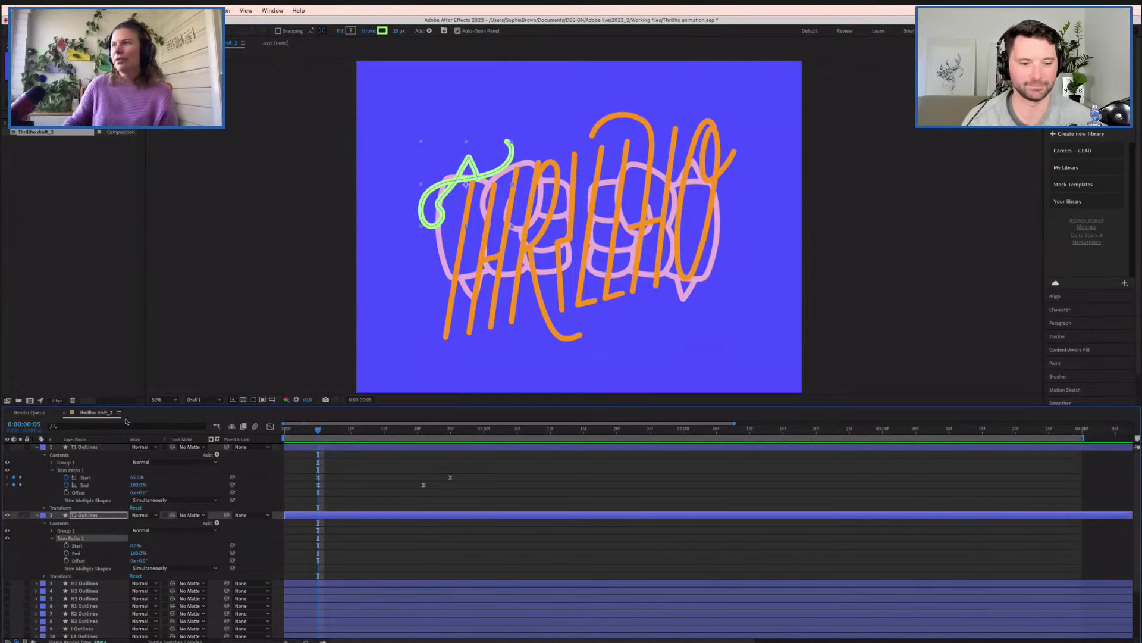
# - Keyframe the T2 Outlines Trim Paths from Start 0%, End 59% at 0:00:00:05 to Start 83%, End 100% at 0:00:00:21
pyautogui.press('.')
pyautogui.moveTo(465, 226); pyautogui.dragTo(547, 284)
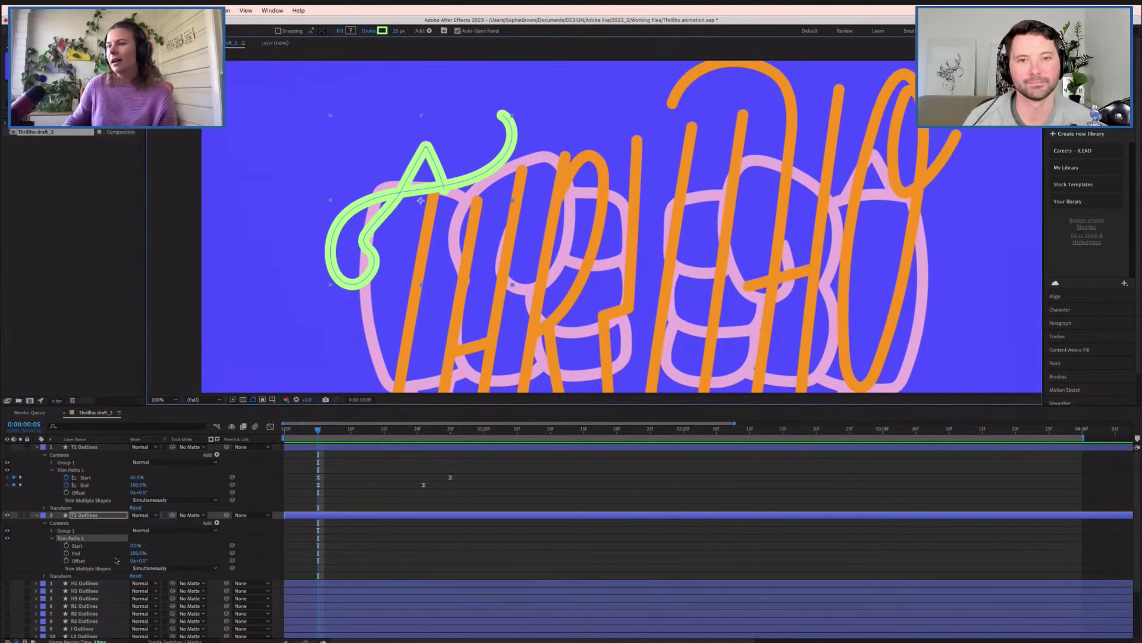
pyautogui.moveTo(130, 555)
pyautogui.mouseDown()
pyautogui.moveTo(78, 554)
pyautogui.moveTo(117, 553)
pyautogui.mouseUp()
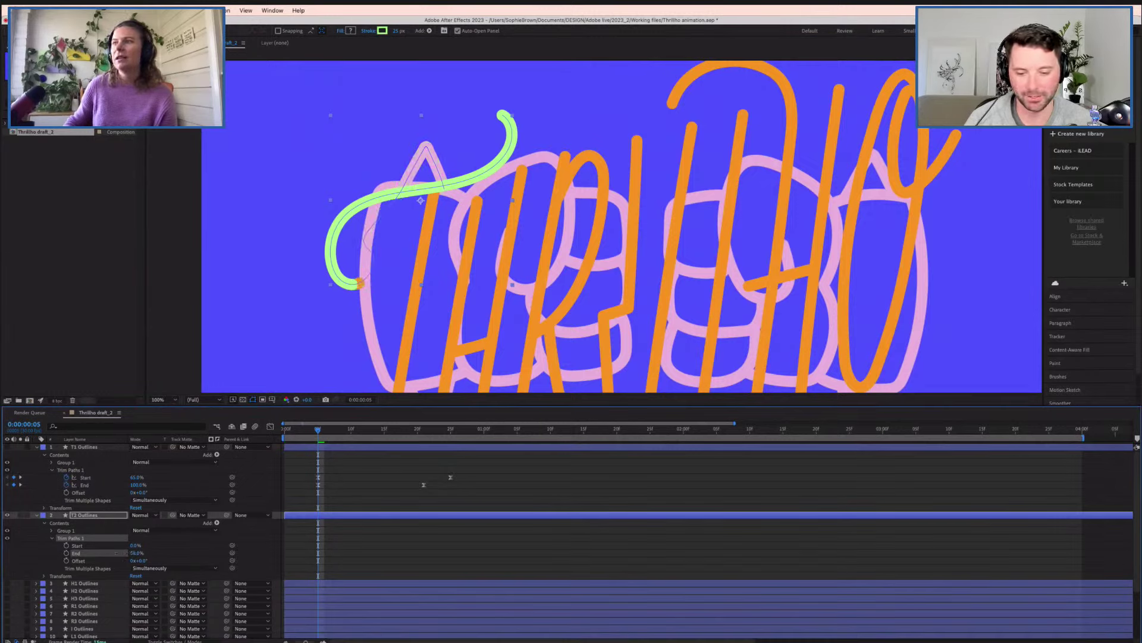
pyautogui.click(66, 545)
pyautogui.click(66, 552)
pyautogui.click(423, 428)
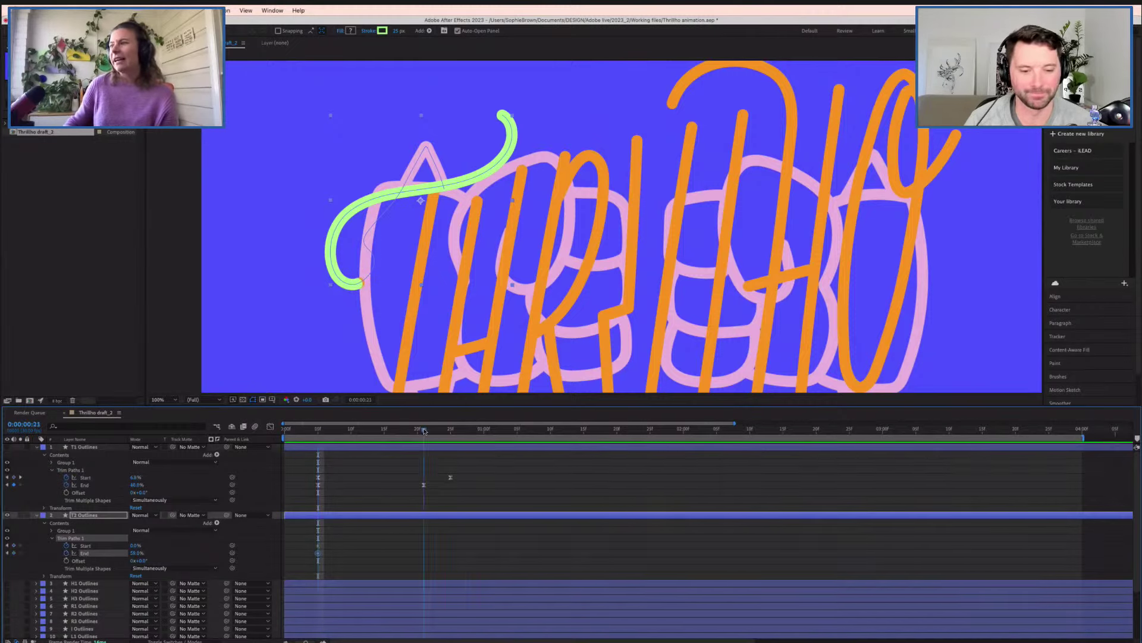
pyautogui.moveTo(142, 549); pyautogui.dragTo(174, 546)
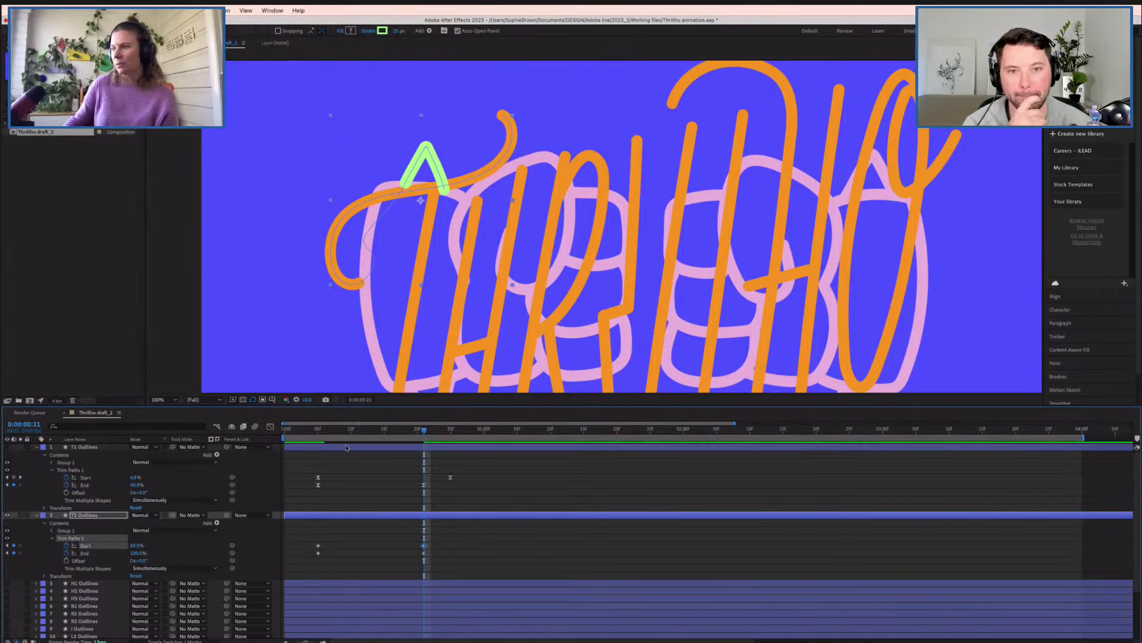
# - Play the T2 Outlines morph from around its first keyframes to check the motion
pyautogui.click(317, 432)
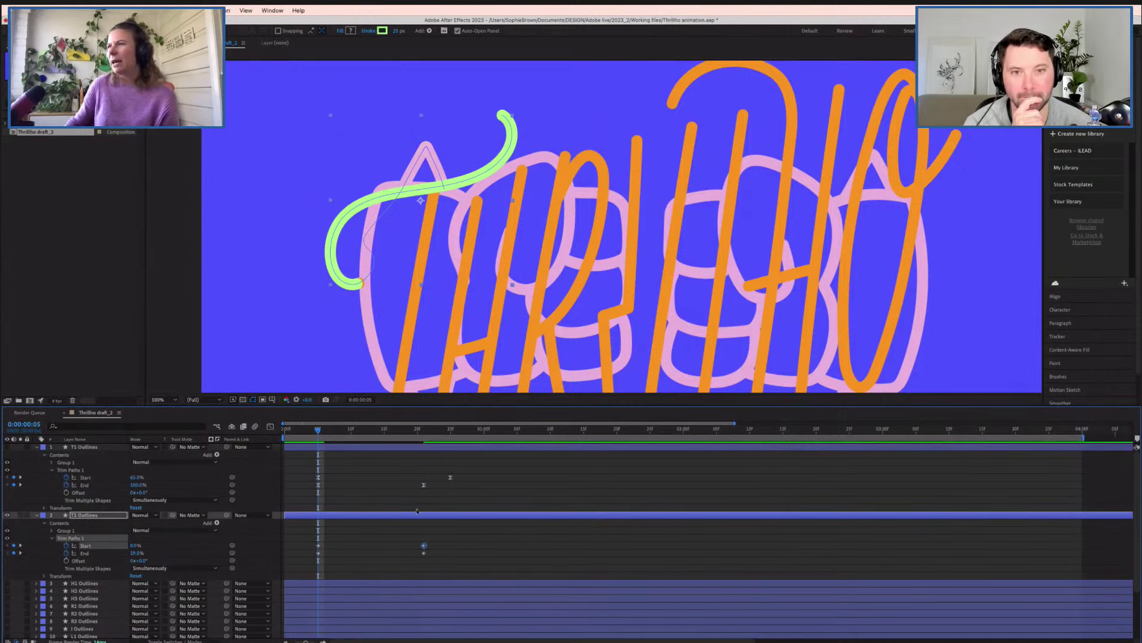
pyautogui.moveTo(318, 432)
pyautogui.mouseDown()
pyautogui.moveTo(457, 433)
pyautogui.moveTo(328, 445)
pyautogui.mouseUp()
pyautogui.press('space')
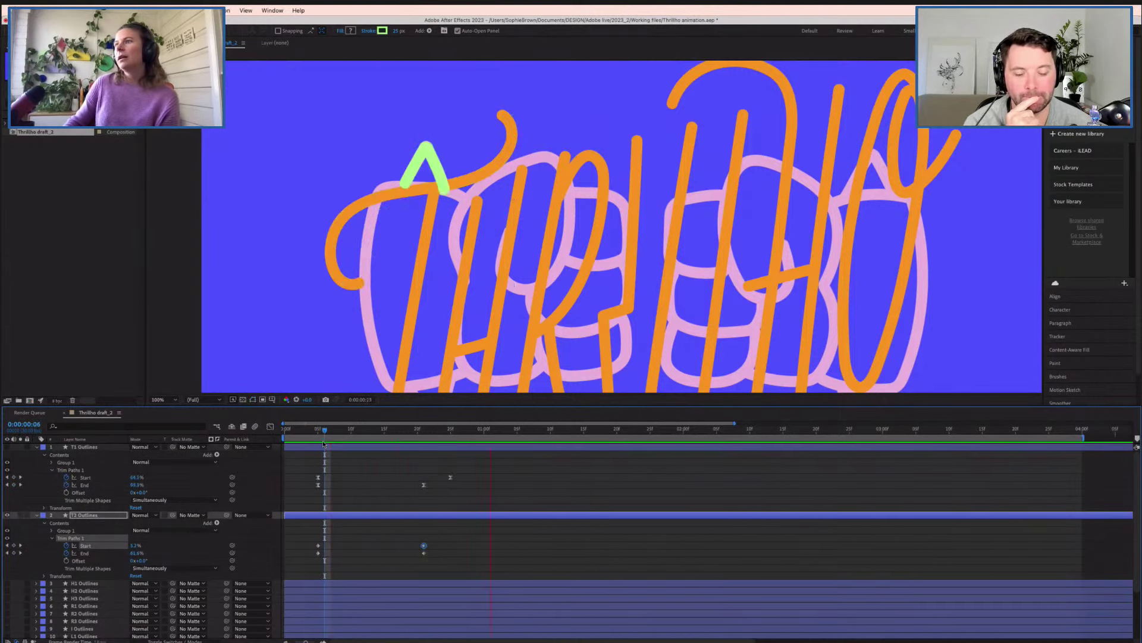
pyautogui.click(311, 432)
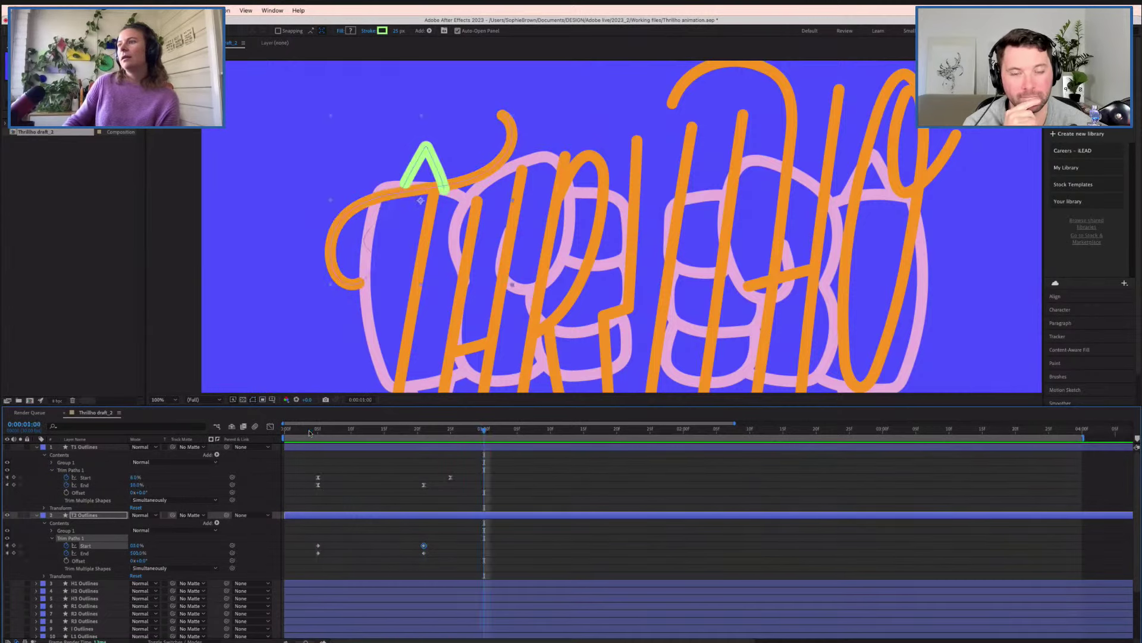
pyautogui.press('space')
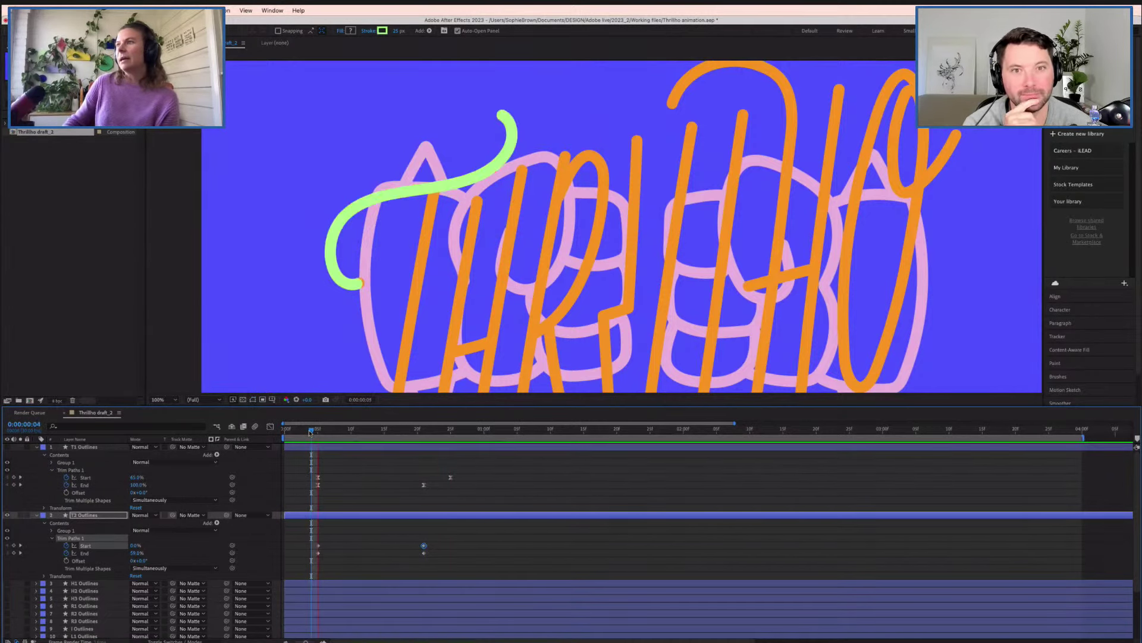
pyautogui.press('space')
# - At 0:00:00:05, hide T2 Outlines, show H1 Outlines and add Trim Paths to H1 Outlines
pyautogui.moveTo(310, 432); pyautogui.dragTo(318, 433)
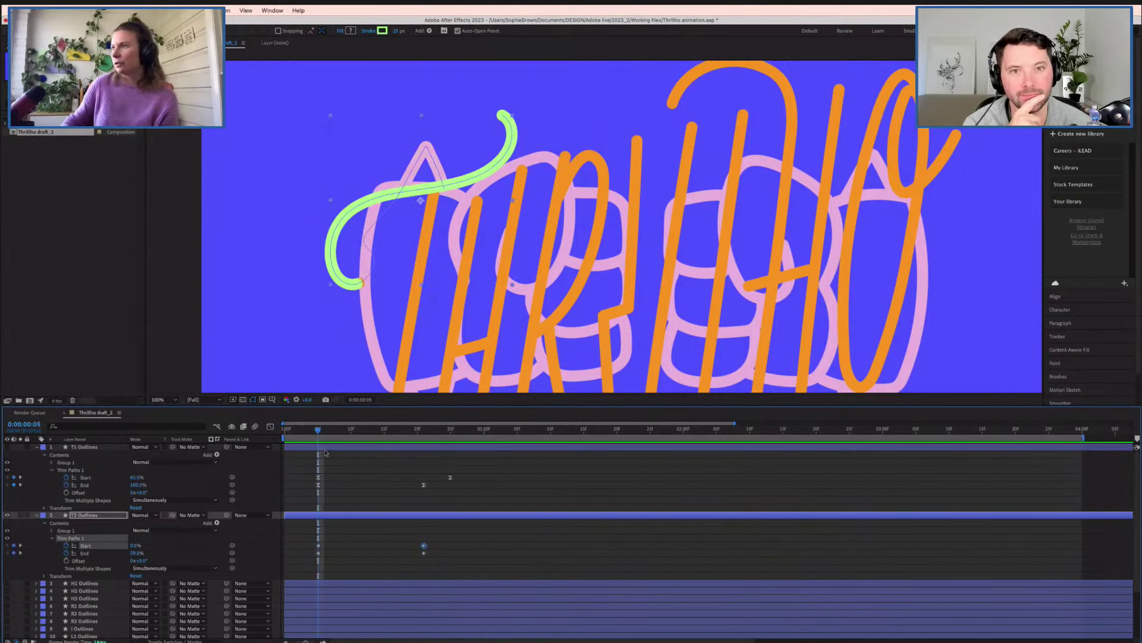
pyautogui.click(6, 515)
pyautogui.click(7, 584)
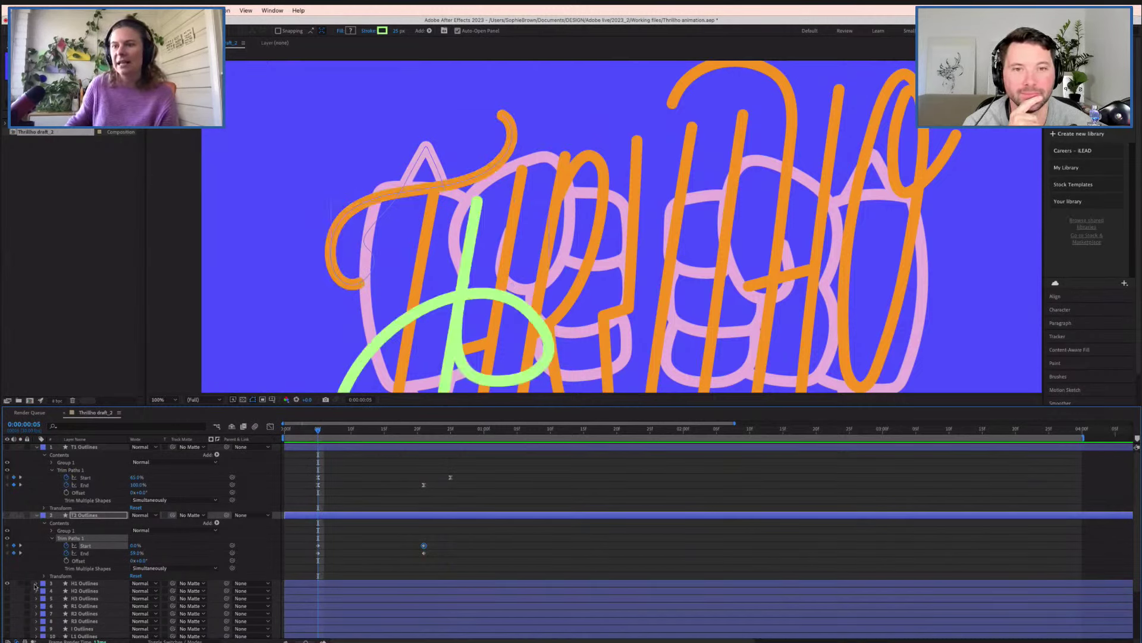
pyautogui.click(36, 584)
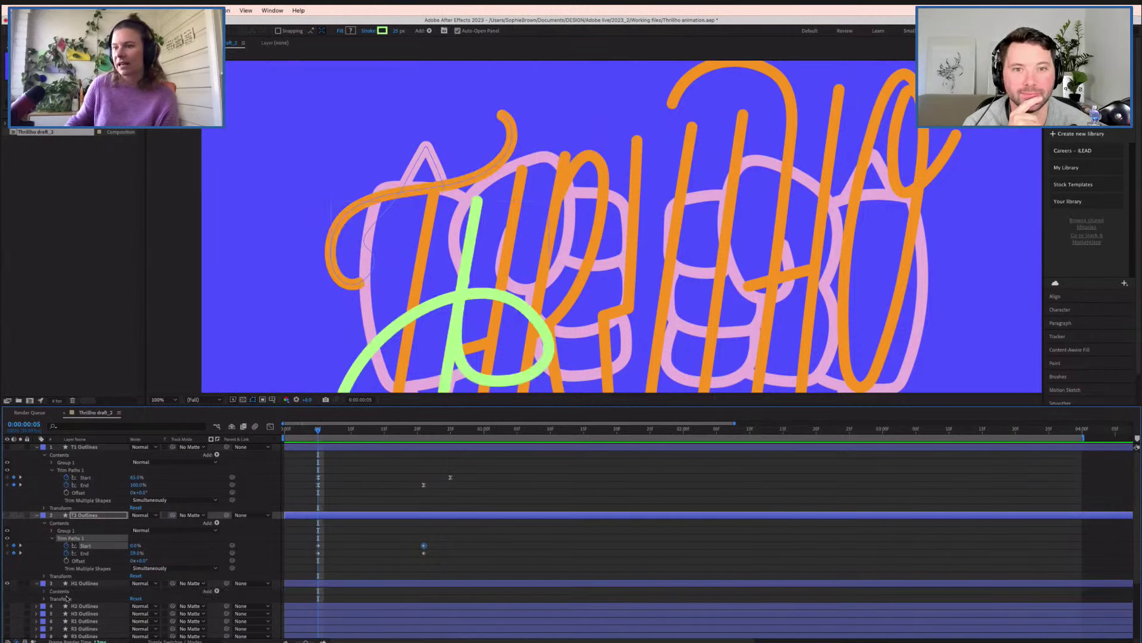
pyautogui.click(217, 591)
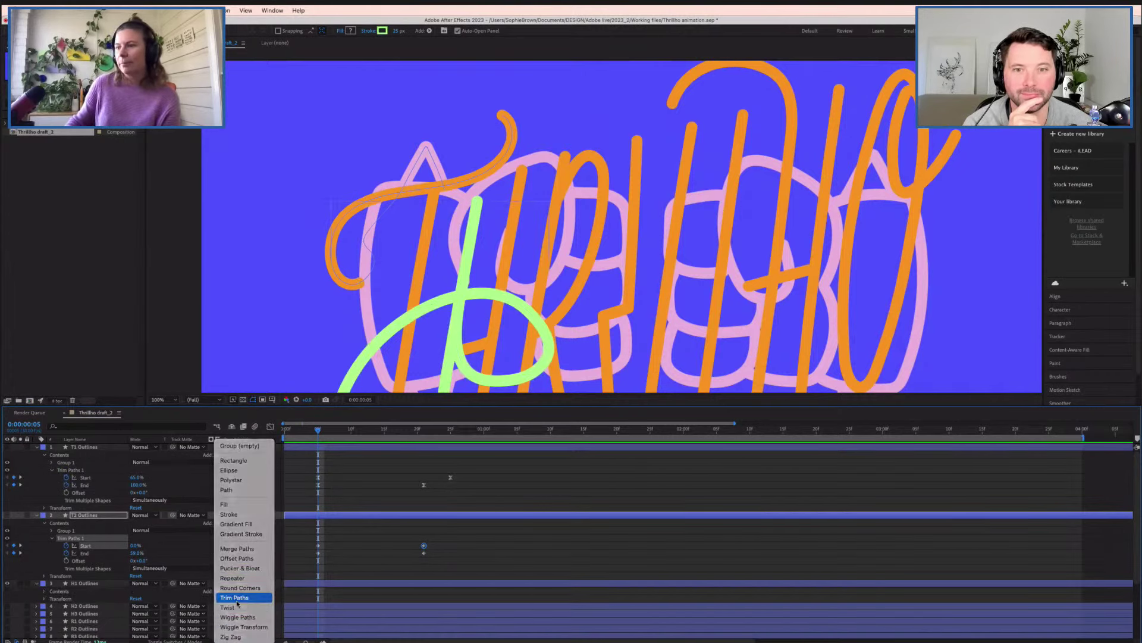
pyautogui.click(236, 597)
pyautogui.click(47, 607)
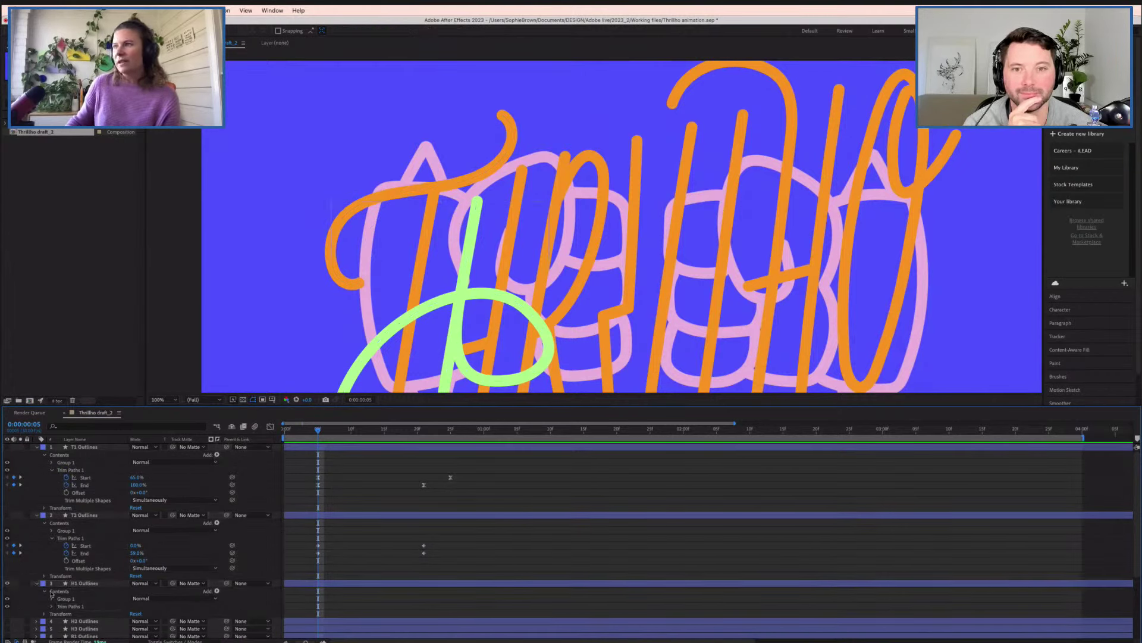
# - Keyframe the H1 Outlines Trim Paths from Start 0%, End 30% at 0:00:00:05 to Start 79%, End 100% at 0:00:00:21
pyautogui.scroll(-4, 533, 236)
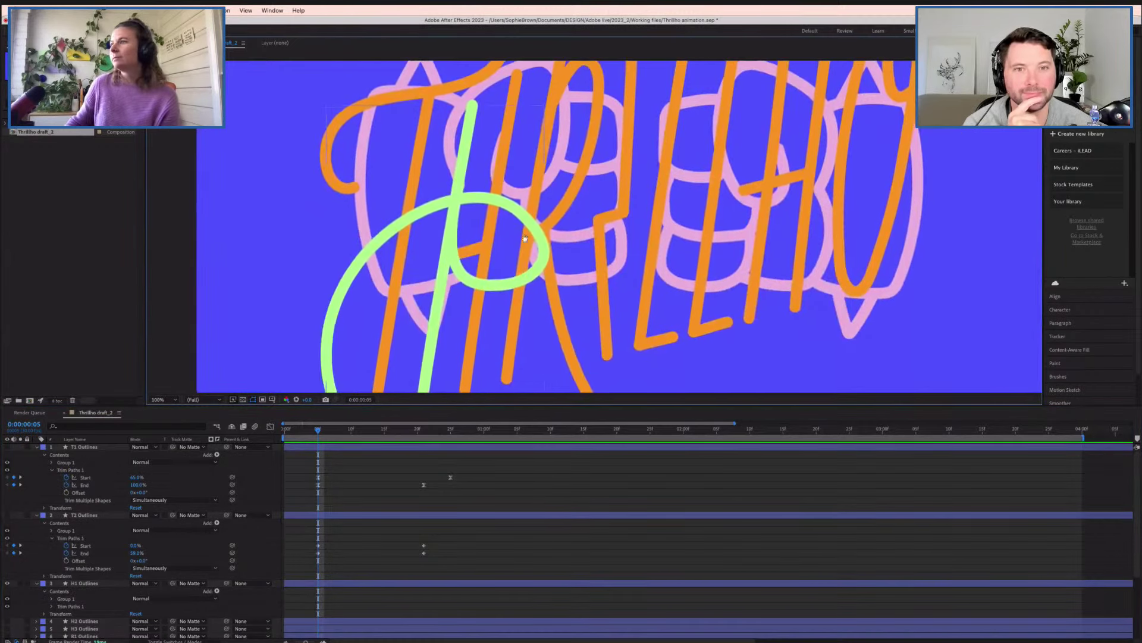
pyautogui.press(',')
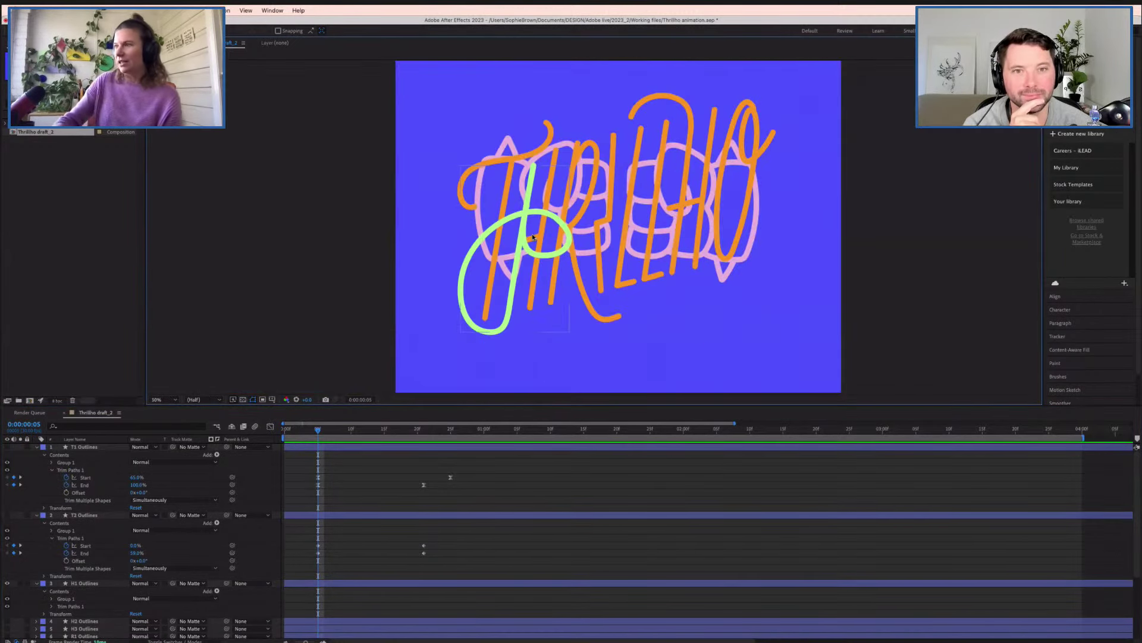
pyautogui.click(52, 607)
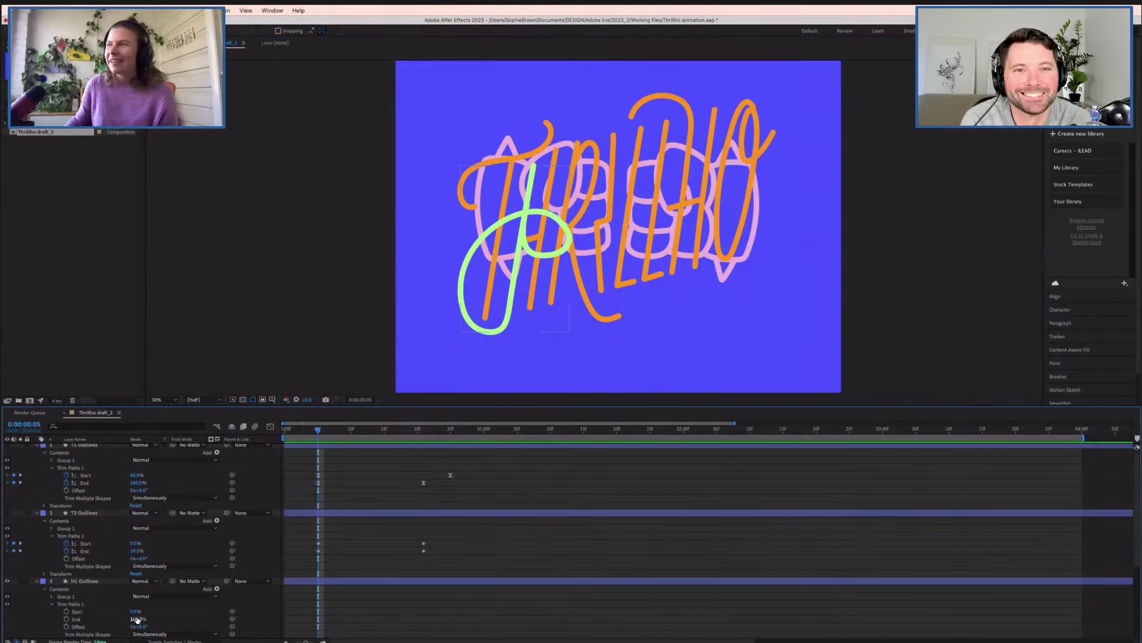
pyautogui.moveTo(136, 619); pyautogui.dragTo(109, 619)
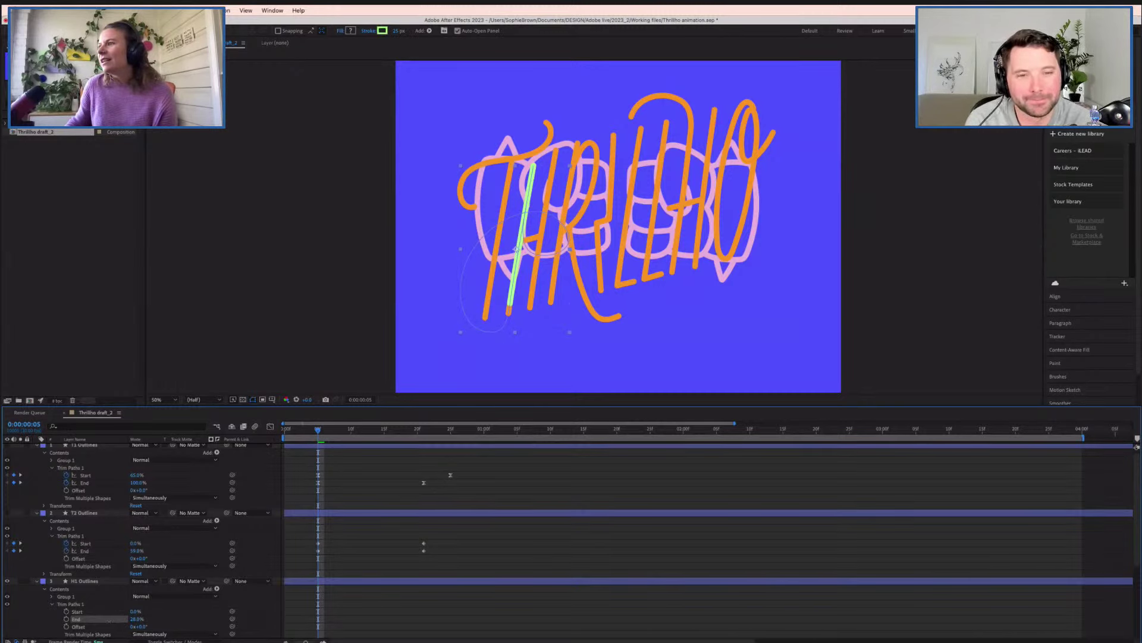
pyautogui.moveTo(110, 622); pyautogui.dragTo(110, 621)
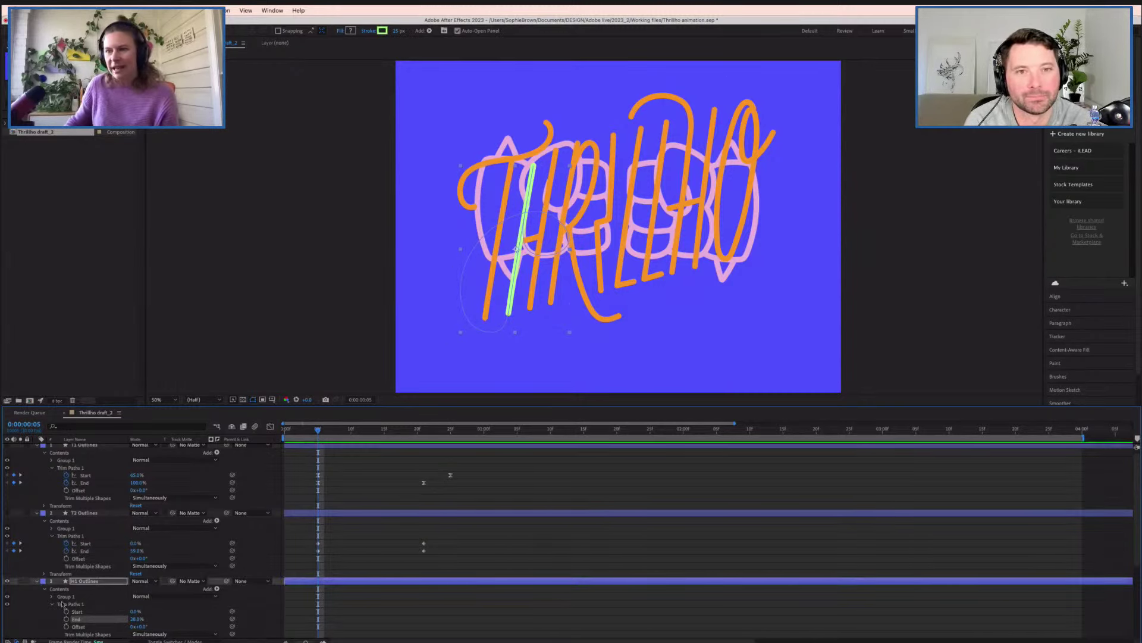
pyautogui.click(66, 612)
pyautogui.click(66, 619)
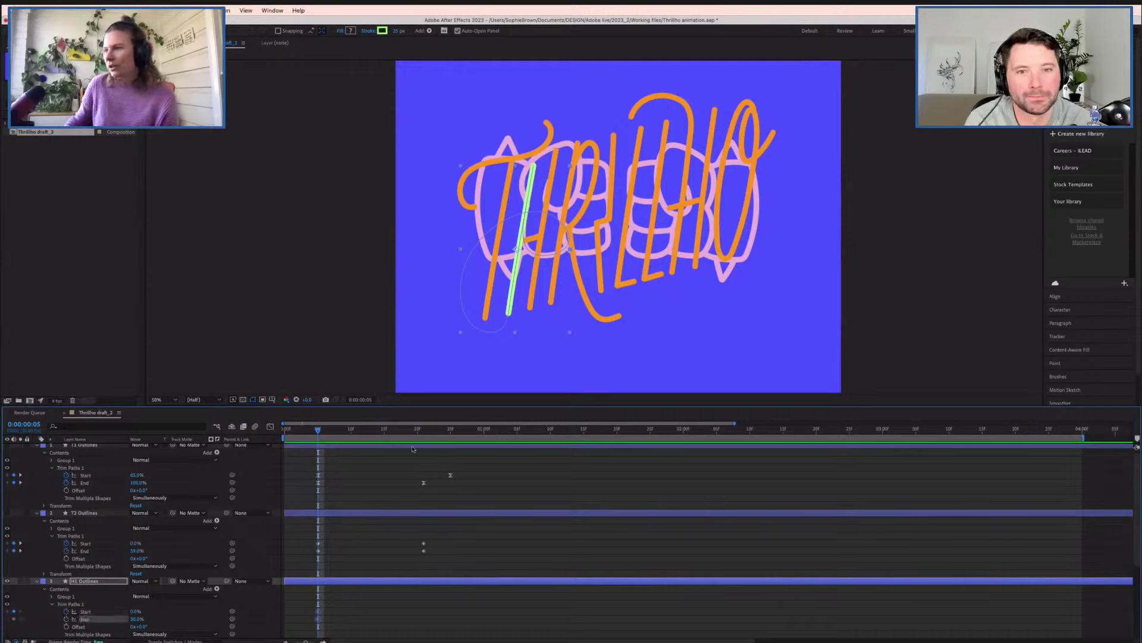
pyautogui.click(422, 430)
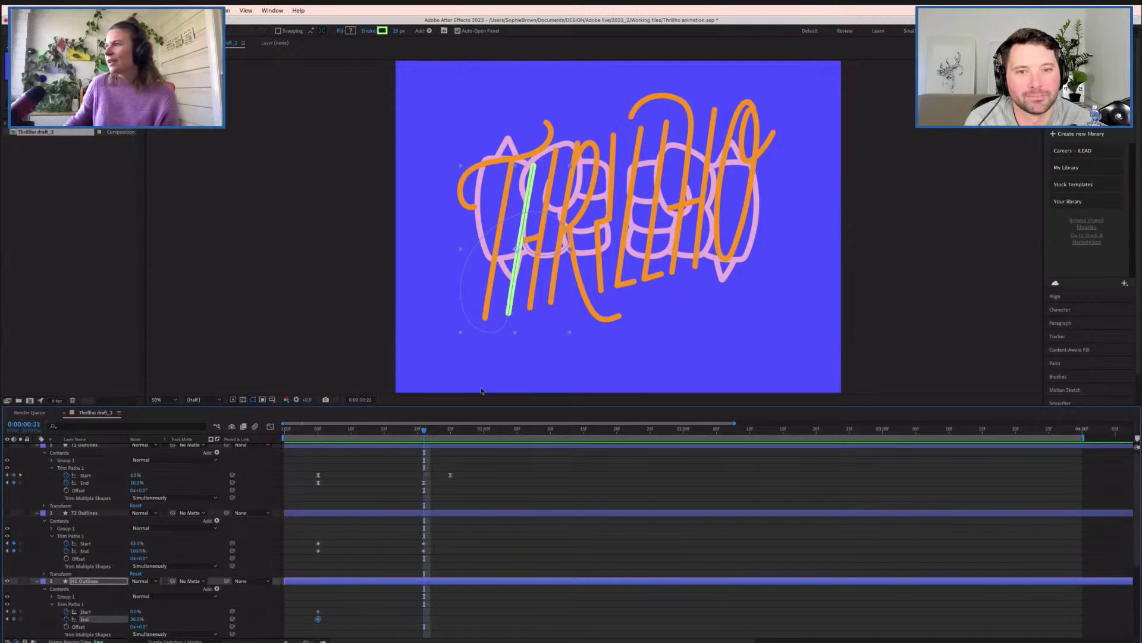
pyautogui.moveTo(136, 620); pyautogui.dragTo(170, 610)
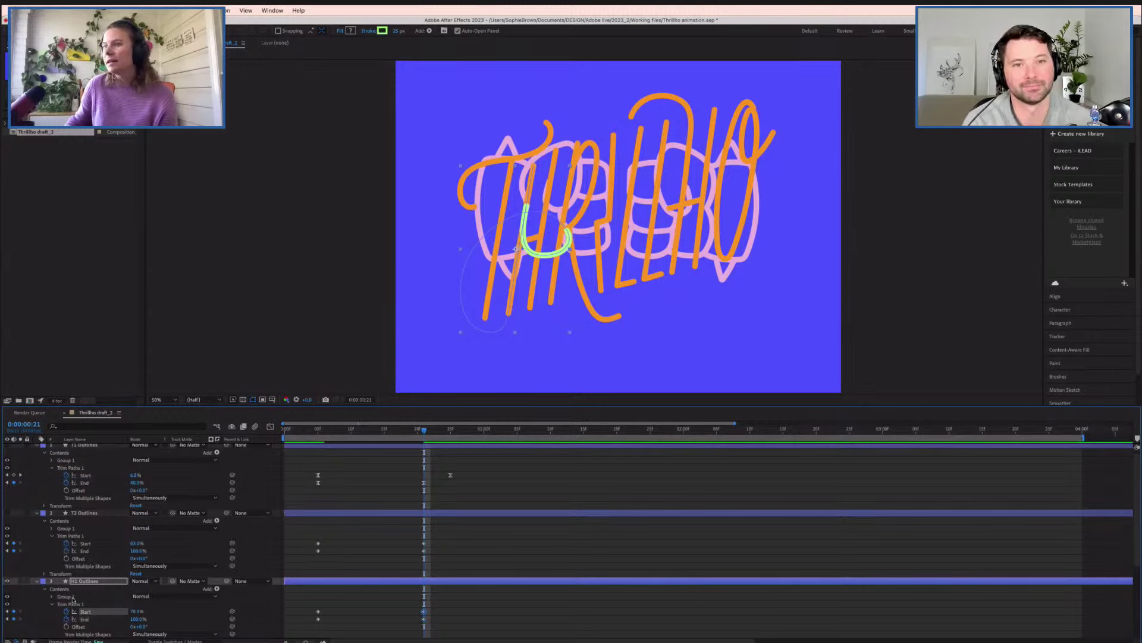
# - Hide the Thrillho template layer and raise the H1 Outlines Trim Paths Start at 0:00:00:21 to fit the fist template's outline
pyautogui.scroll(-4, 153, 544)
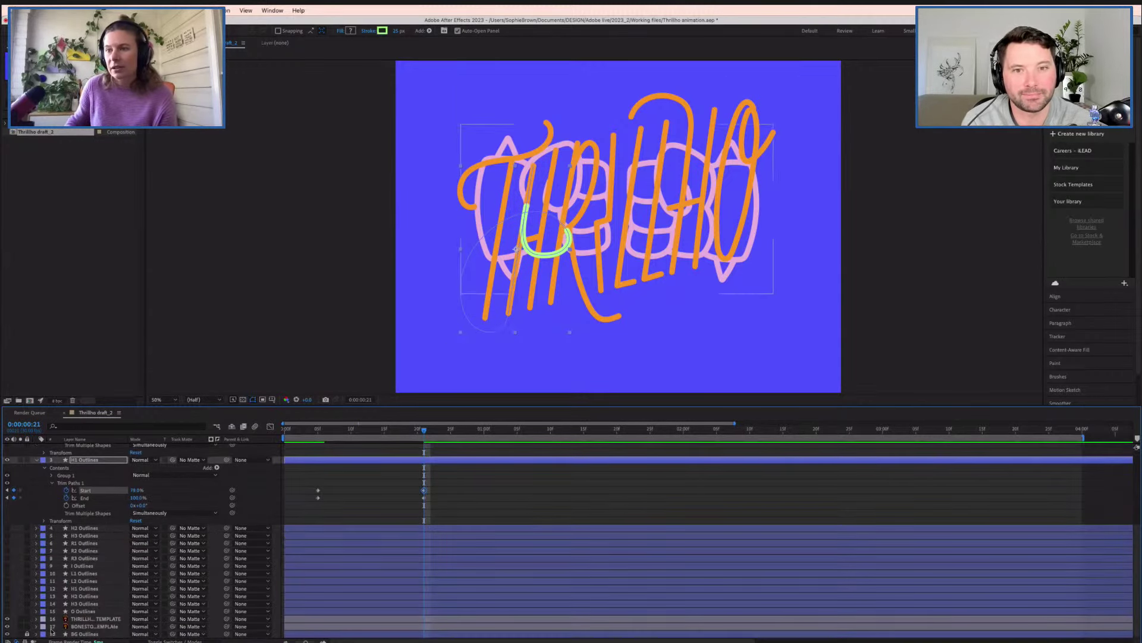
pyautogui.click(11, 620)
pyautogui.click(7, 620)
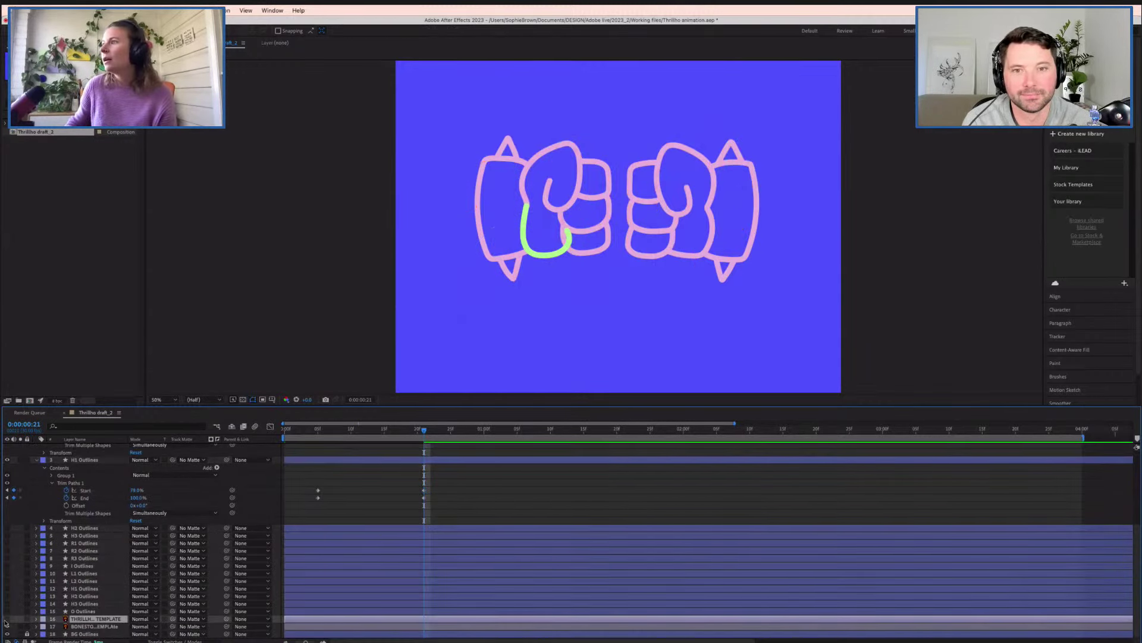
pyautogui.click(7, 619)
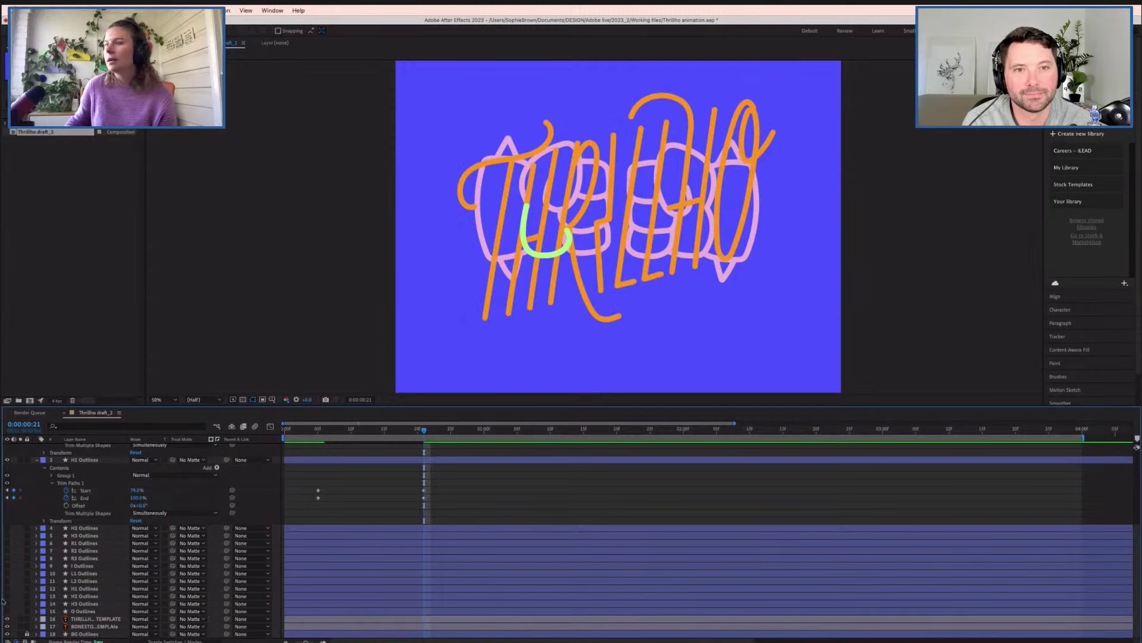
pyautogui.click(7, 619)
pyautogui.scroll(5, 106, 596)
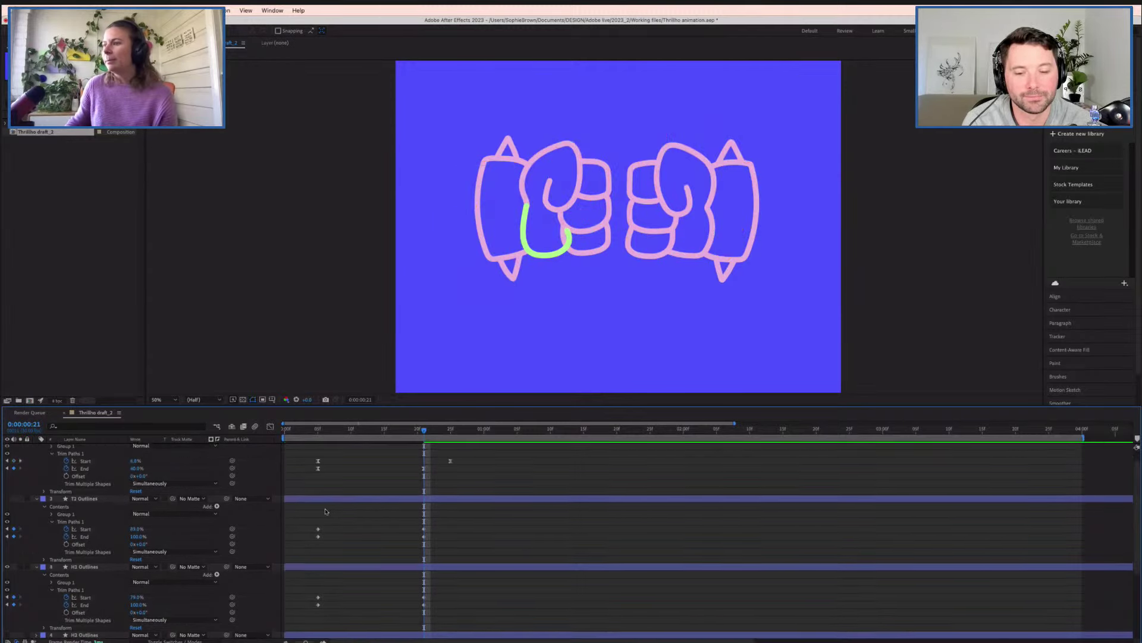
pyautogui.click(89, 607)
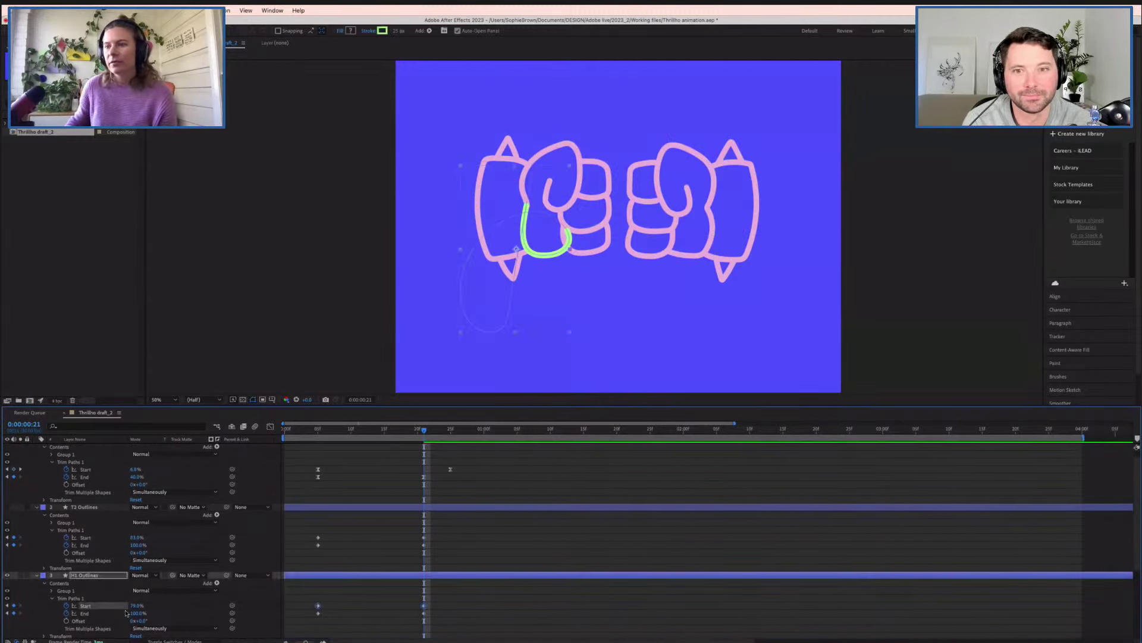
pyautogui.moveTo(137, 606); pyautogui.dragTo(138, 606)
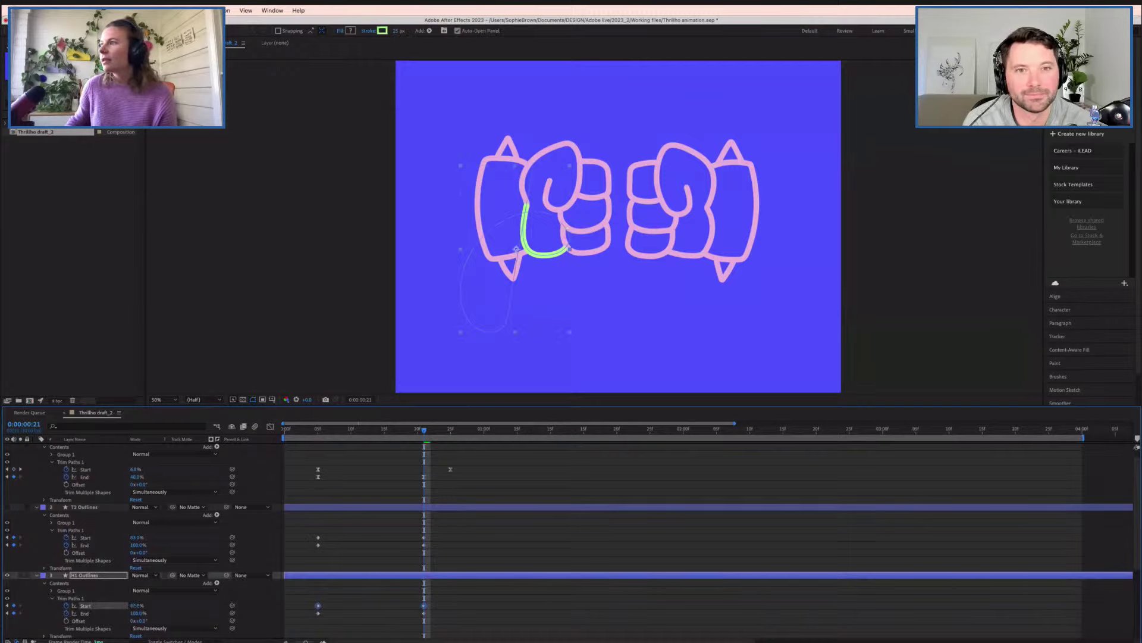
# - Return to 0:00:00:05 and show the Thrillho template layer again
pyautogui.click(319, 429)
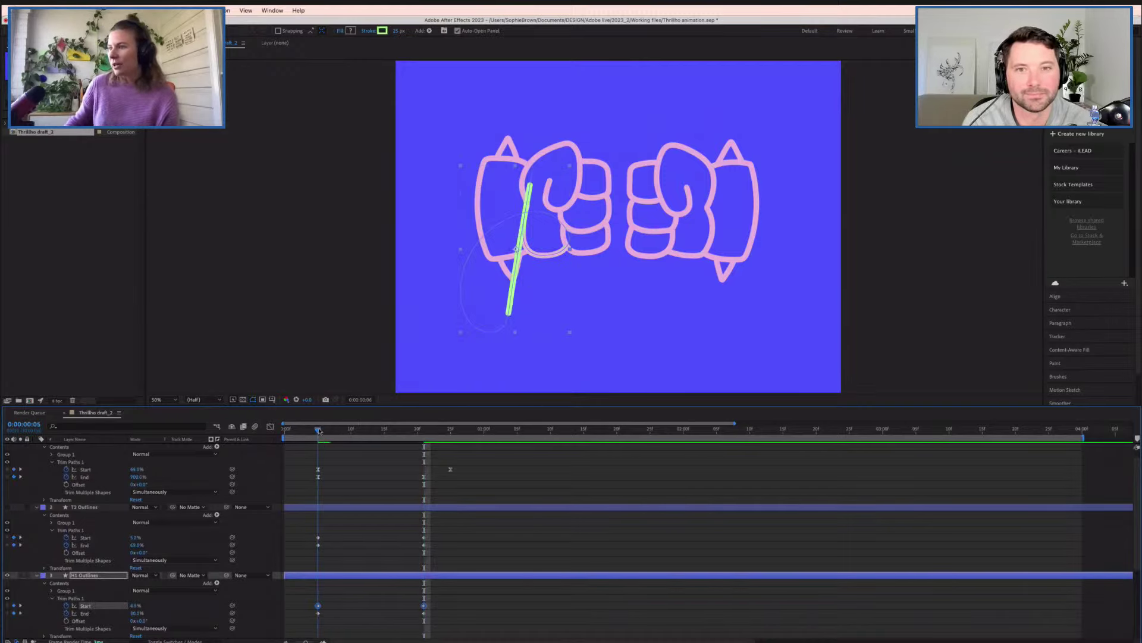
pyautogui.moveTo(319, 429)
pyautogui.mouseDown()
pyautogui.moveTo(411, 431)
pyautogui.moveTo(317, 439)
pyautogui.mouseUp()
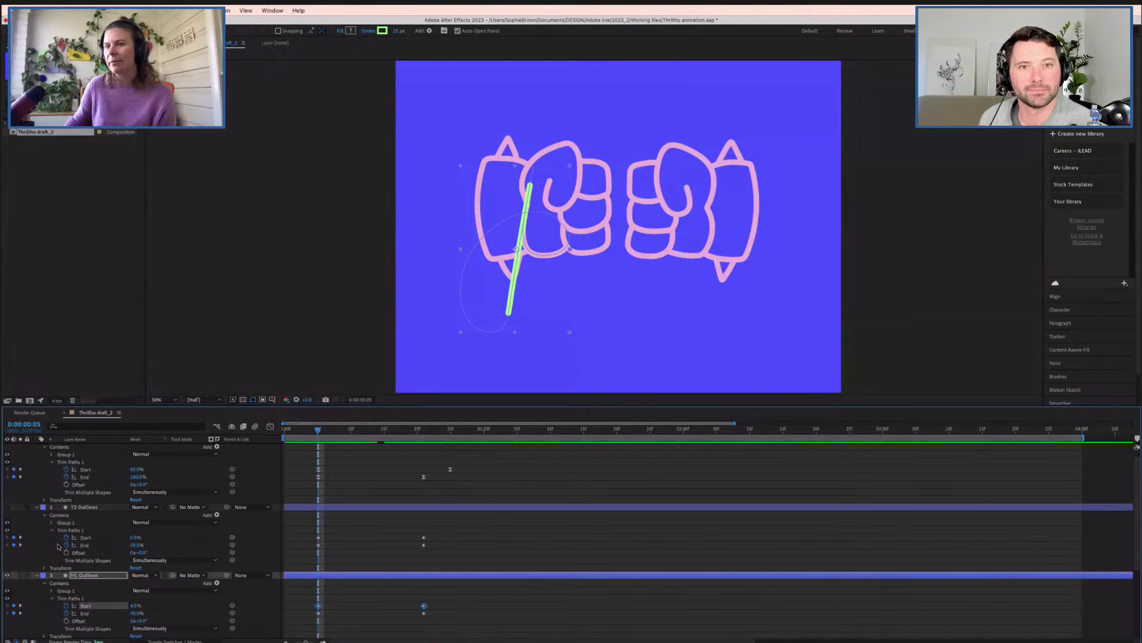
pyautogui.scroll(-4, 55, 548)
pyautogui.click(7, 619)
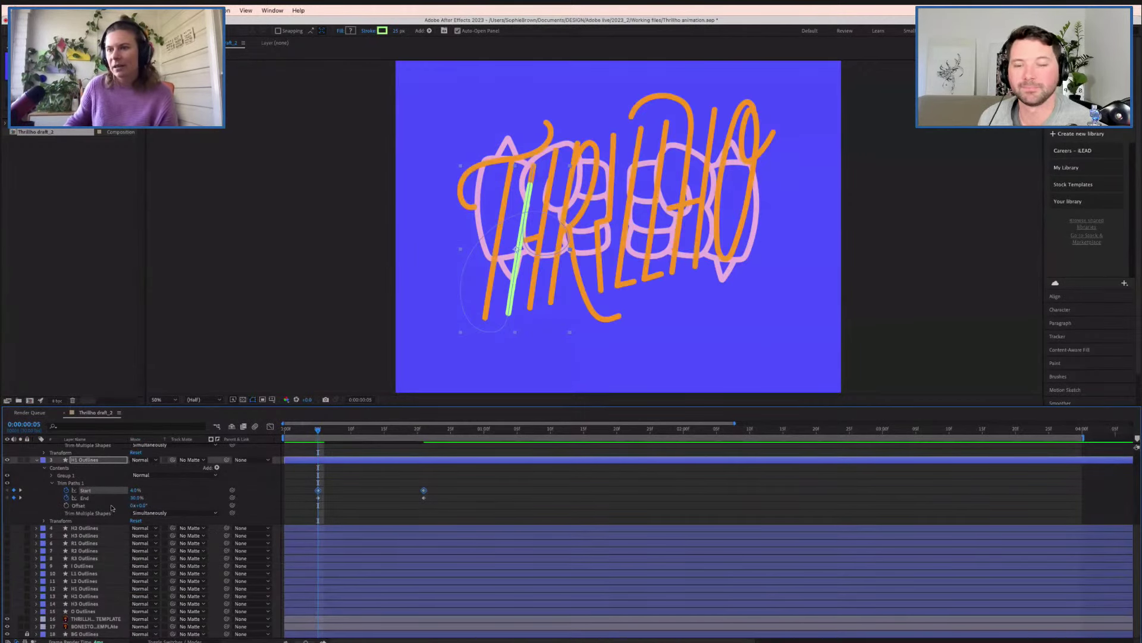
# - Hide H1 Outlines, show H2 Outlines (layer 4) and add Trim Paths to H2 Outlines
pyautogui.click(77, 528)
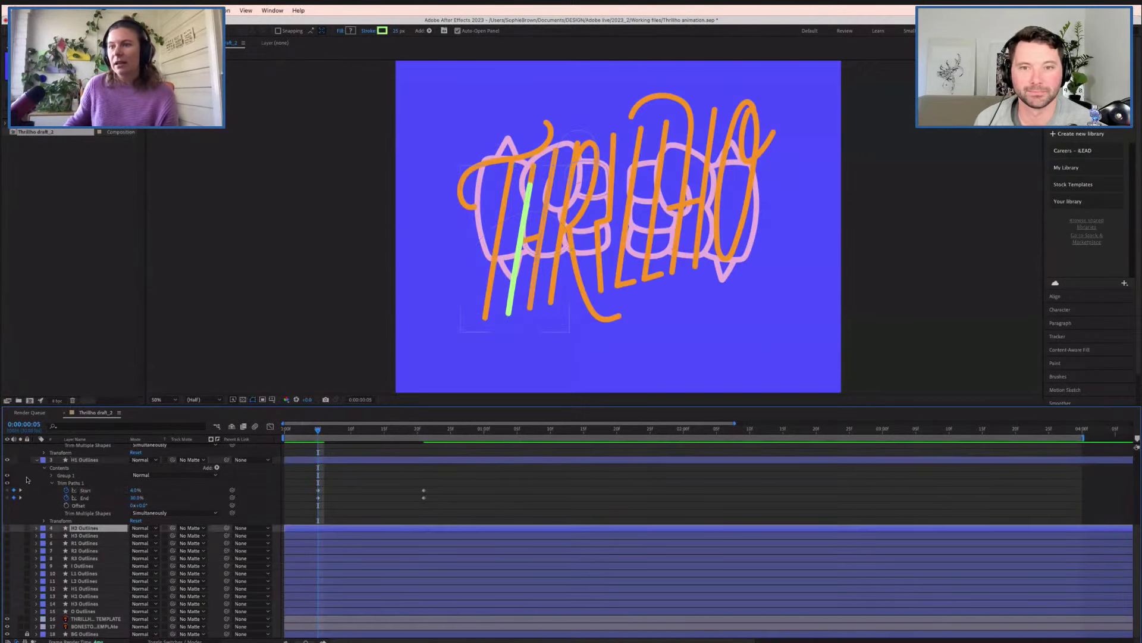
pyautogui.click(7, 460)
pyautogui.click(7, 527)
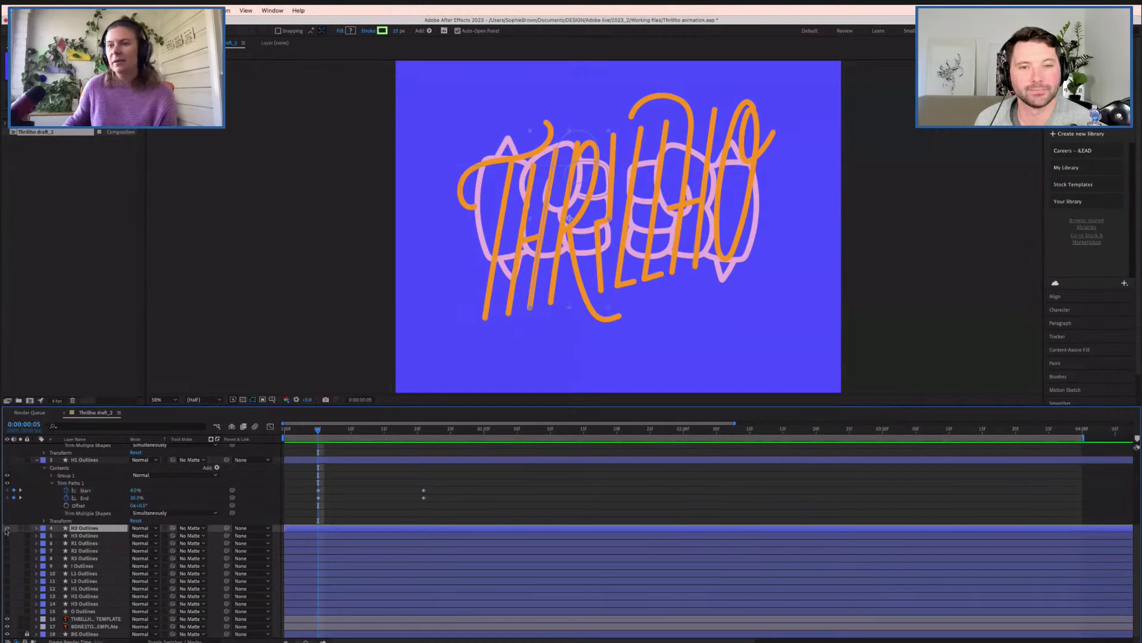
pyautogui.click(36, 528)
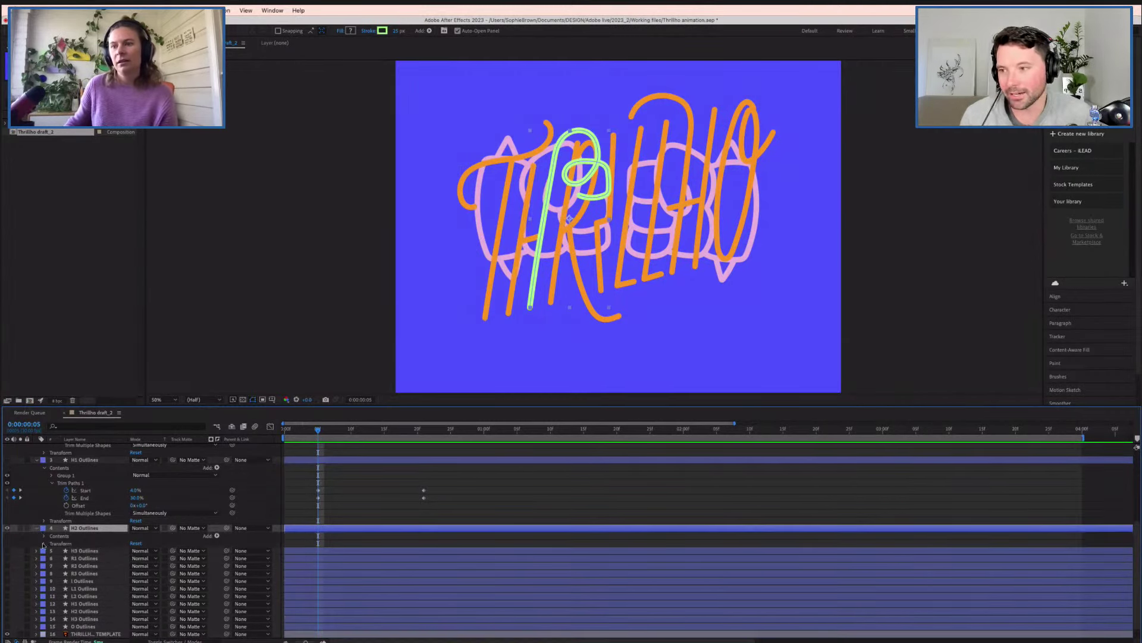
pyautogui.click(217, 536)
pyautogui.click(235, 597)
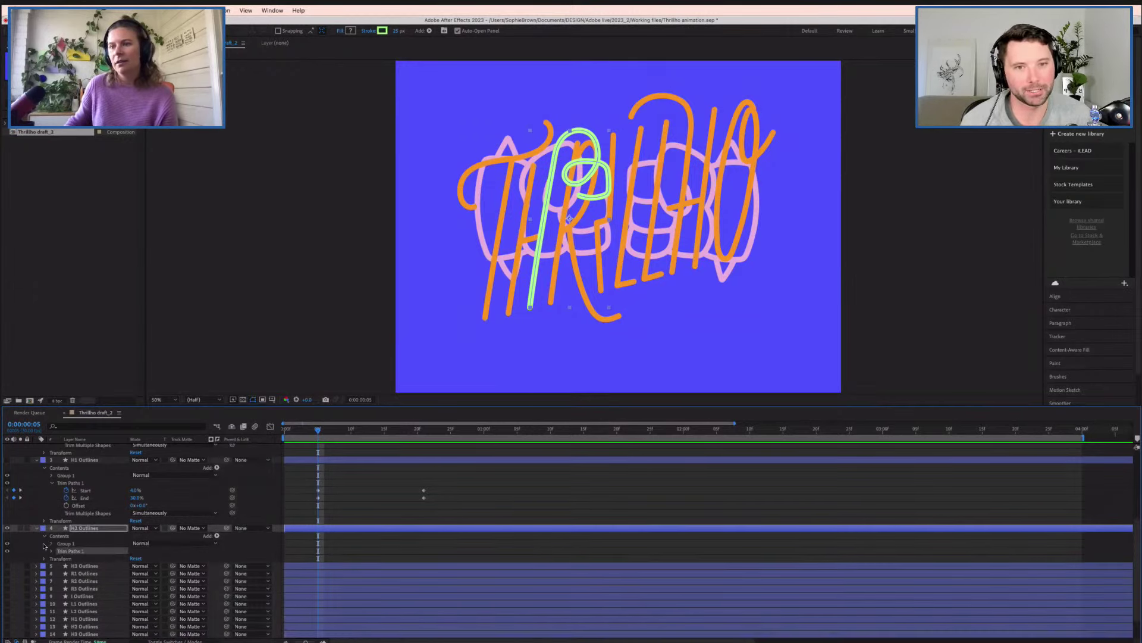
pyautogui.click(51, 551)
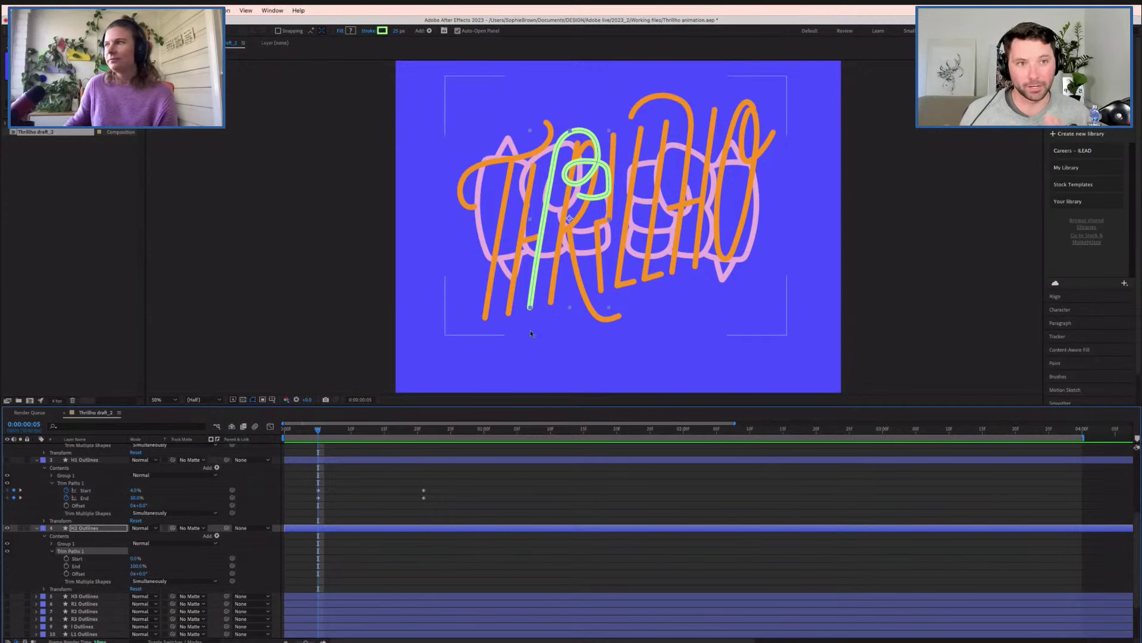
# - Keyframe the H2 Outlines Trim Paths from Start 0%, End 41% at 0:00:00:05 to Start 79%, End 100% at 0:00:00:21
pyautogui.press('.')
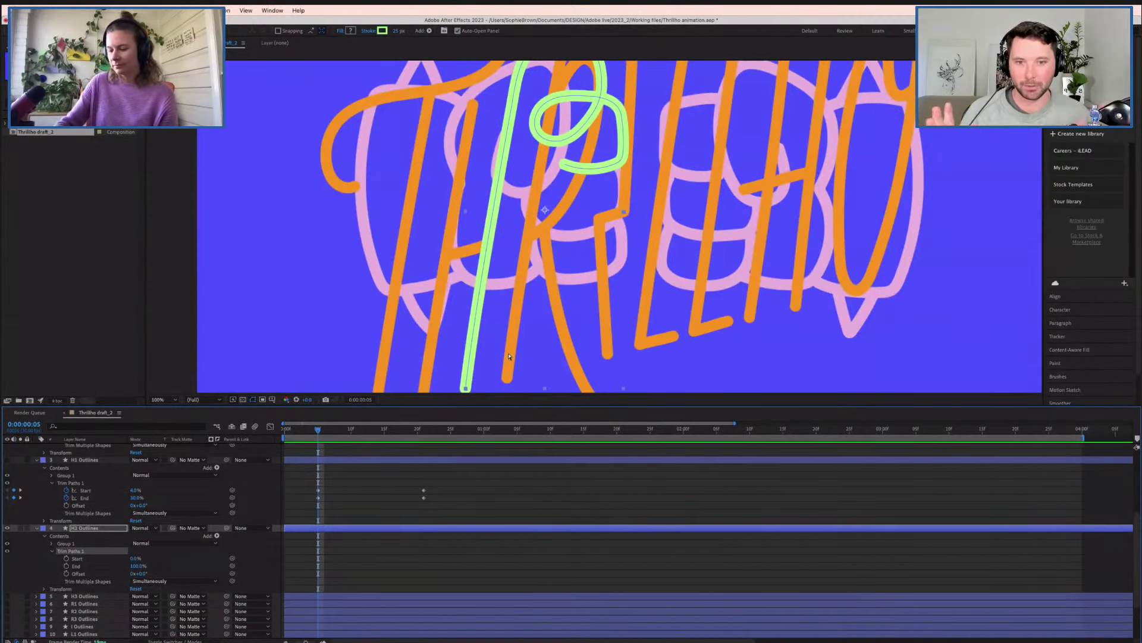
pyautogui.press(',')
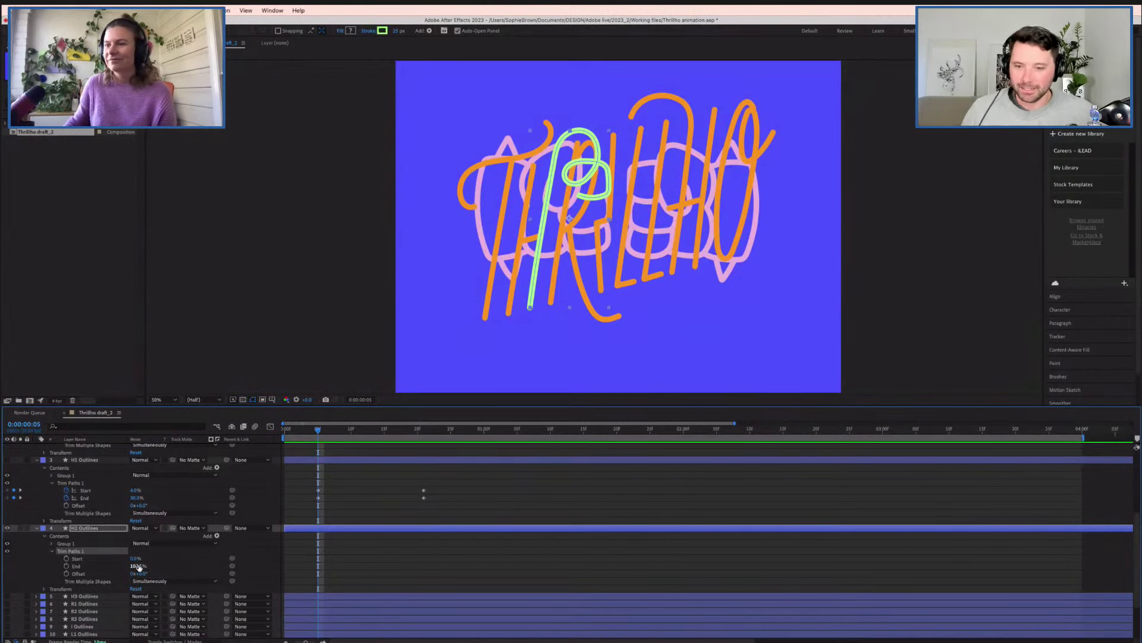
pyautogui.moveTo(138, 566); pyautogui.dragTo(116, 569)
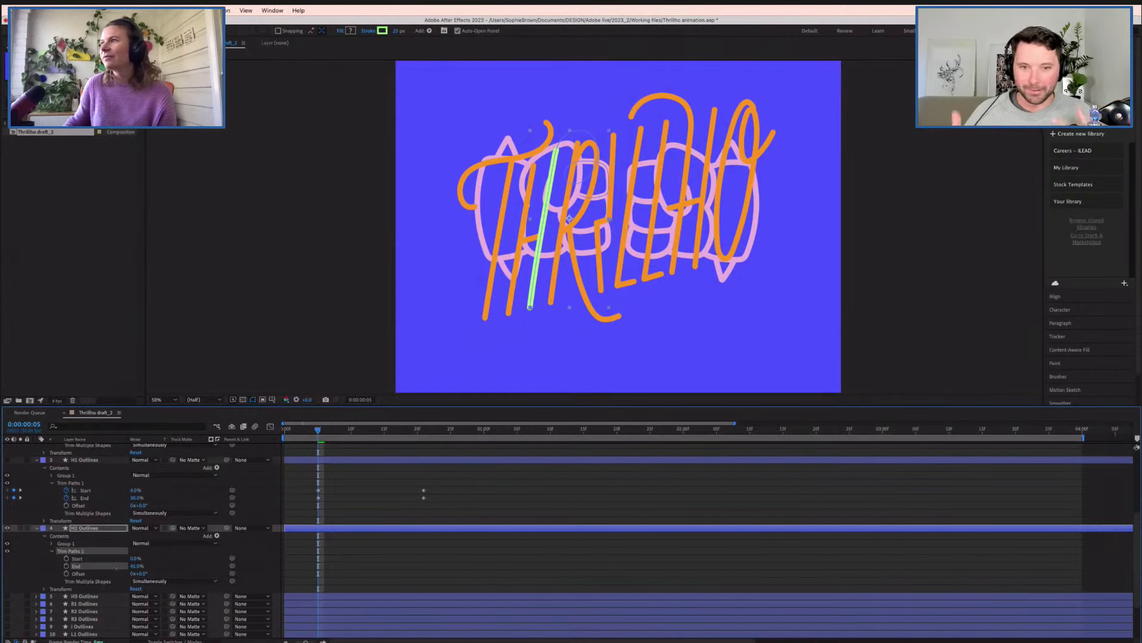
pyautogui.click(67, 566)
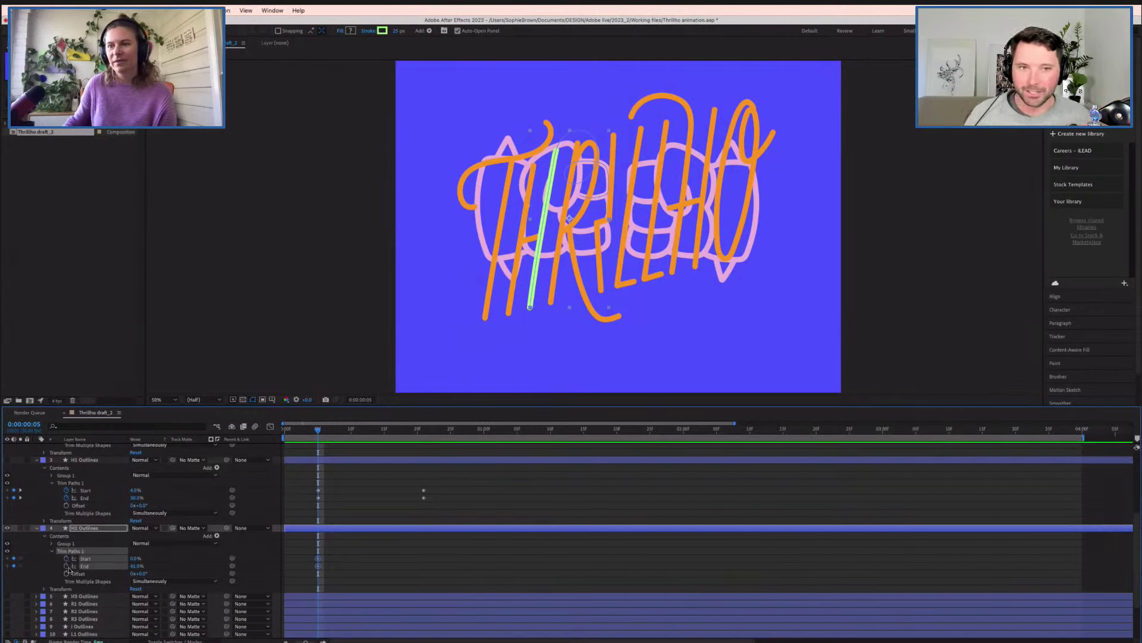
pyautogui.click(67, 558)
pyautogui.click(425, 431)
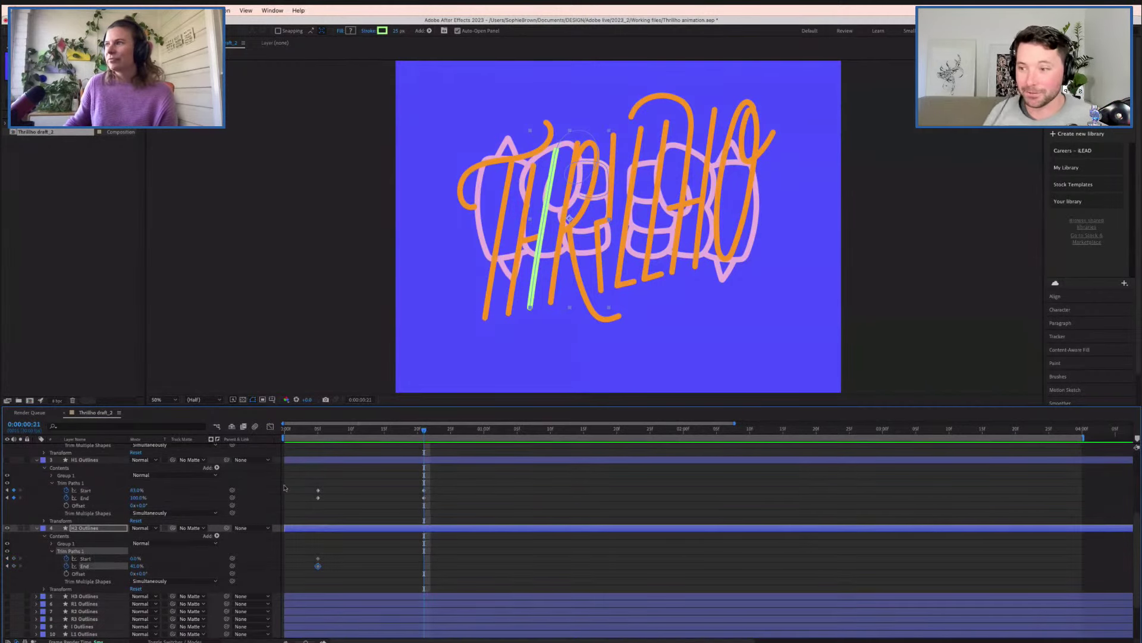
pyautogui.moveTo(131, 567)
pyautogui.mouseDown()
pyautogui.moveTo(173, 567)
pyautogui.moveTo(138, 558)
pyautogui.moveTo(171, 557)
pyautogui.mouseUp()
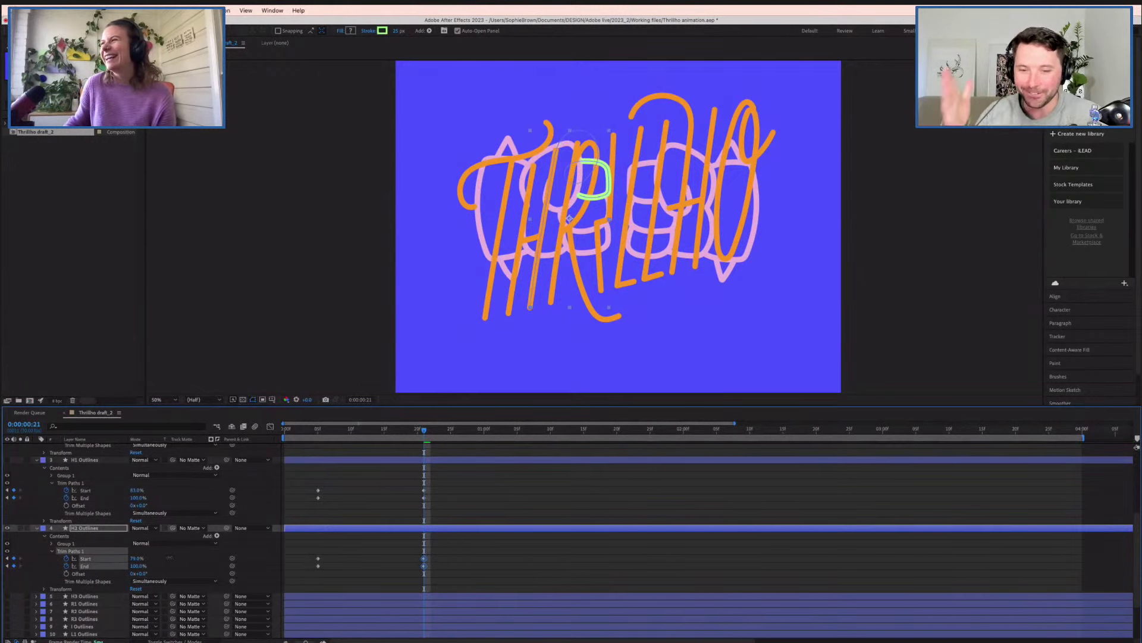
# - At 0:00:00:05, hide H2 Outlines, show H3 Outlines (layer 5) and add Trim Paths to H3 Outlines
pyautogui.click(319, 430)
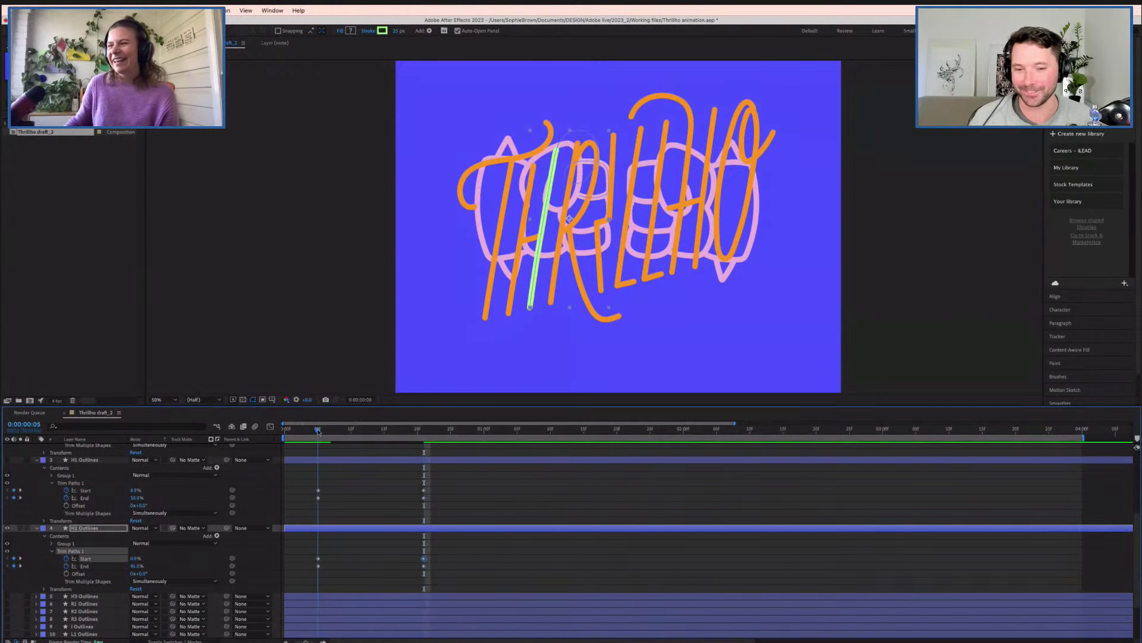
pyautogui.click(8, 528)
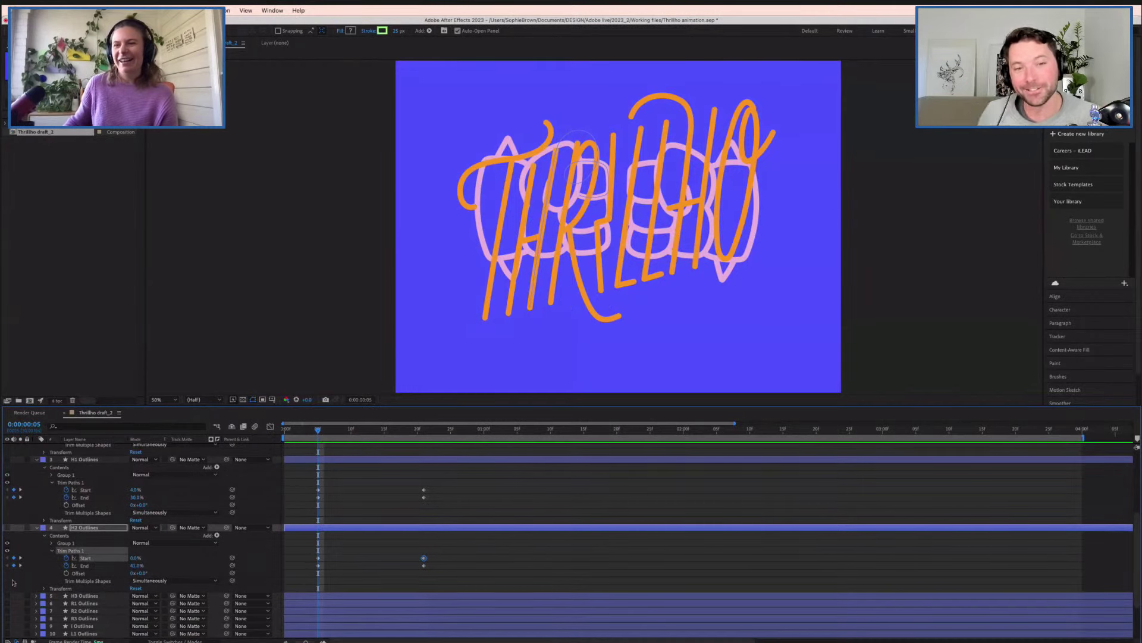
pyautogui.click(8, 595)
pyautogui.click(34, 597)
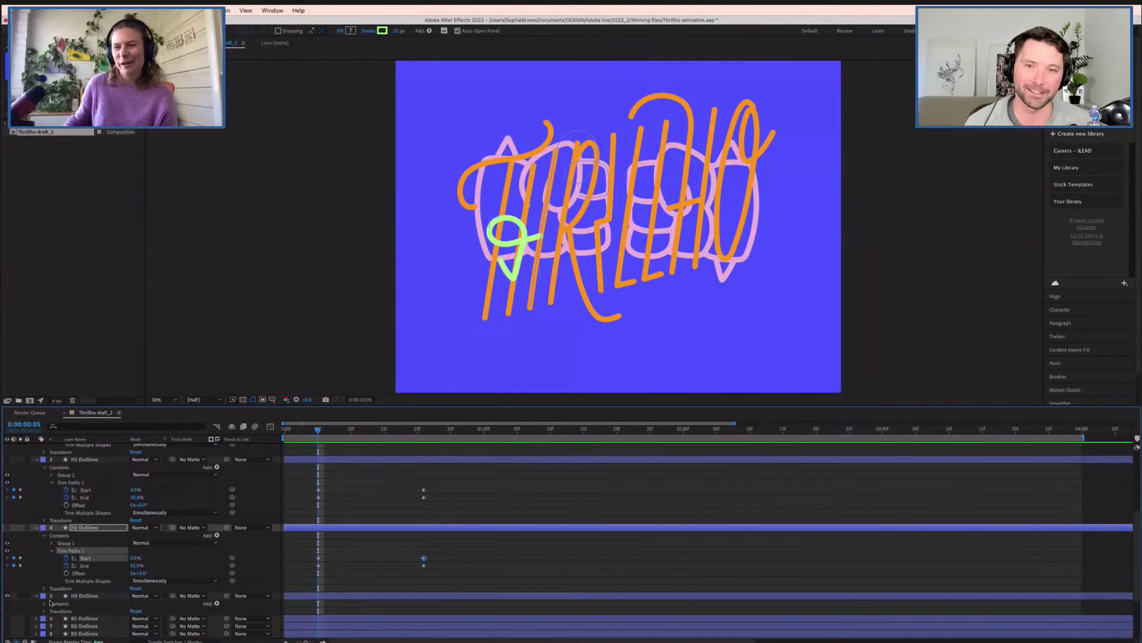
pyautogui.click(88, 597)
pyautogui.click(217, 603)
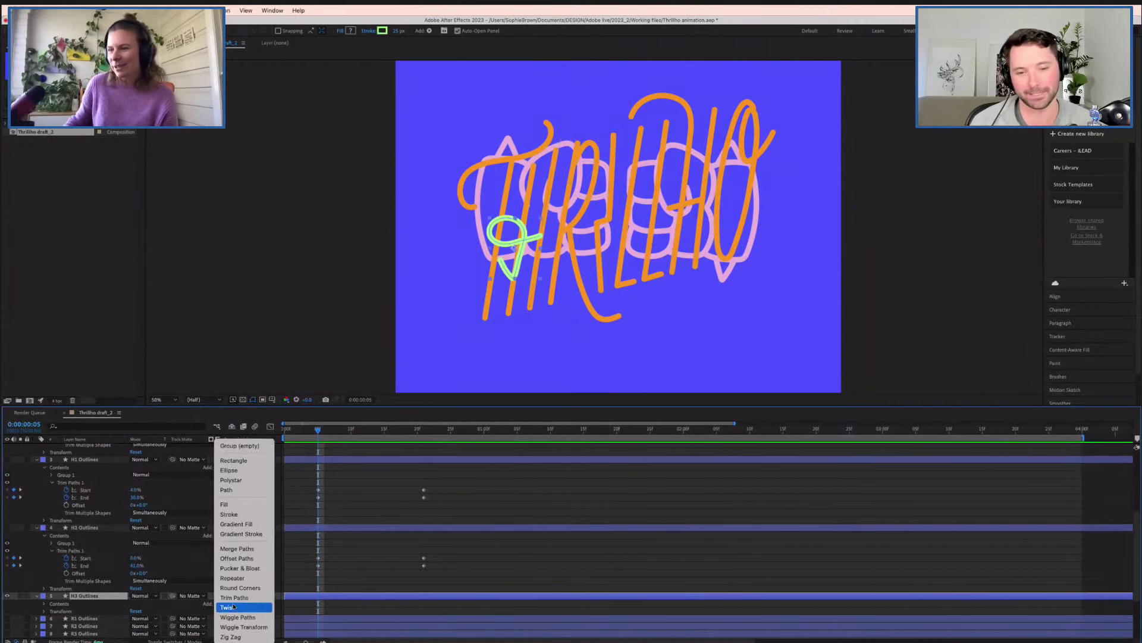
pyautogui.click(238, 595)
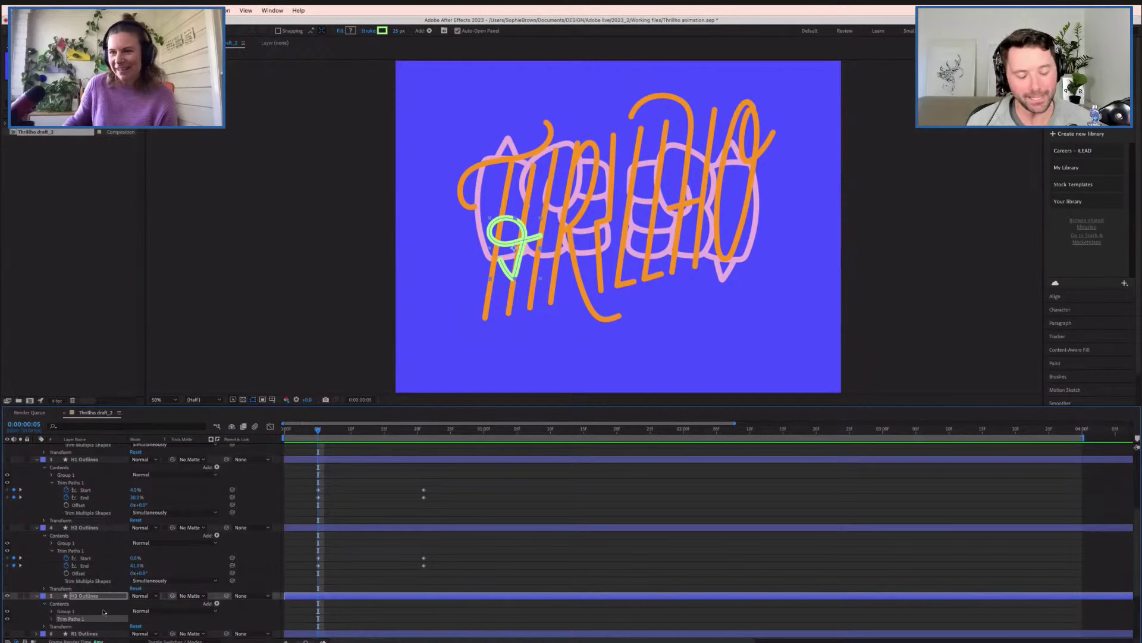
pyautogui.click(52, 620)
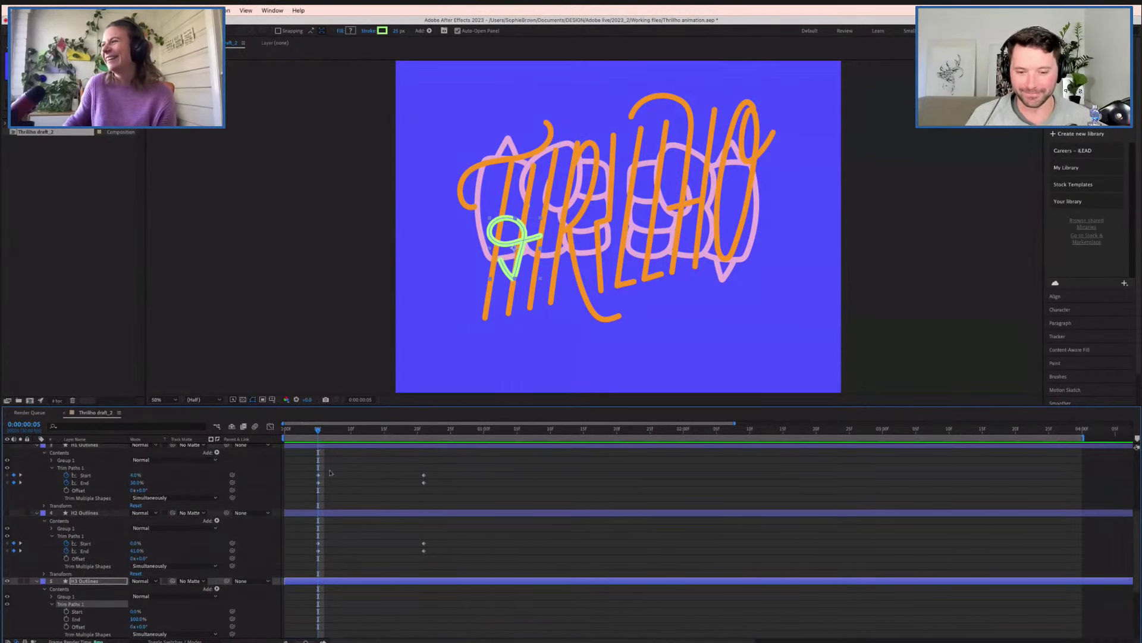
# - Keyframe the H3 Outlines Trim Paths from Start 0%, End 11% at 0:00:00:05 to Start 74%, End 100% at 0:00:00:21
pyautogui.scroll(-1, 379, 504)
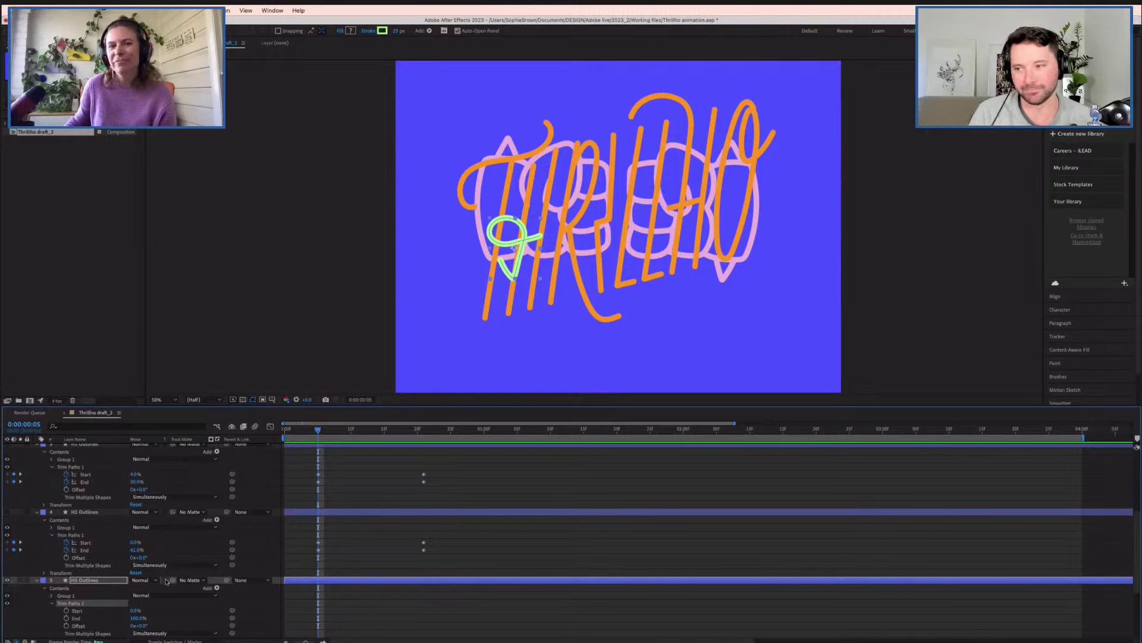
pyautogui.scroll(-1, 149, 595)
pyautogui.moveTo(135, 614); pyautogui.dragTo(100, 618)
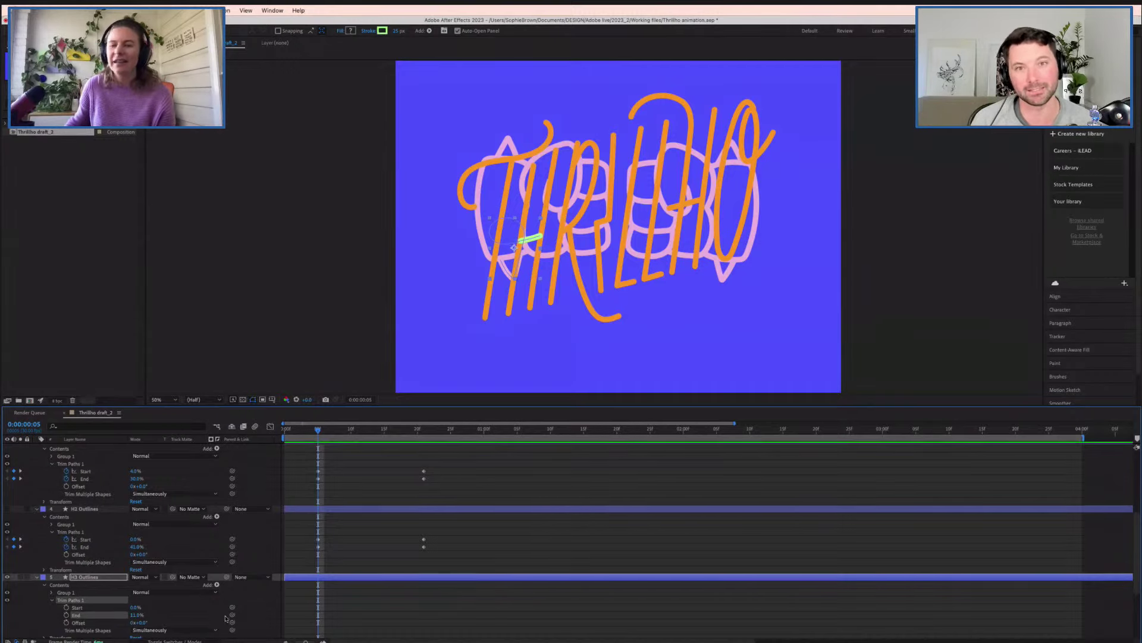
pyautogui.click(66, 607)
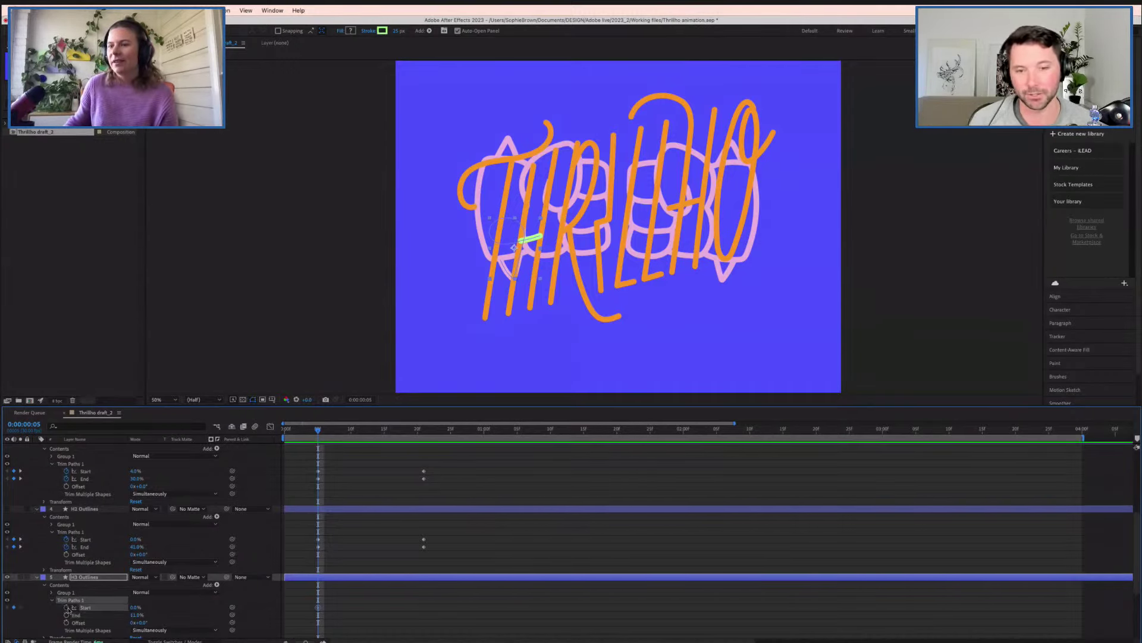
pyautogui.click(66, 614)
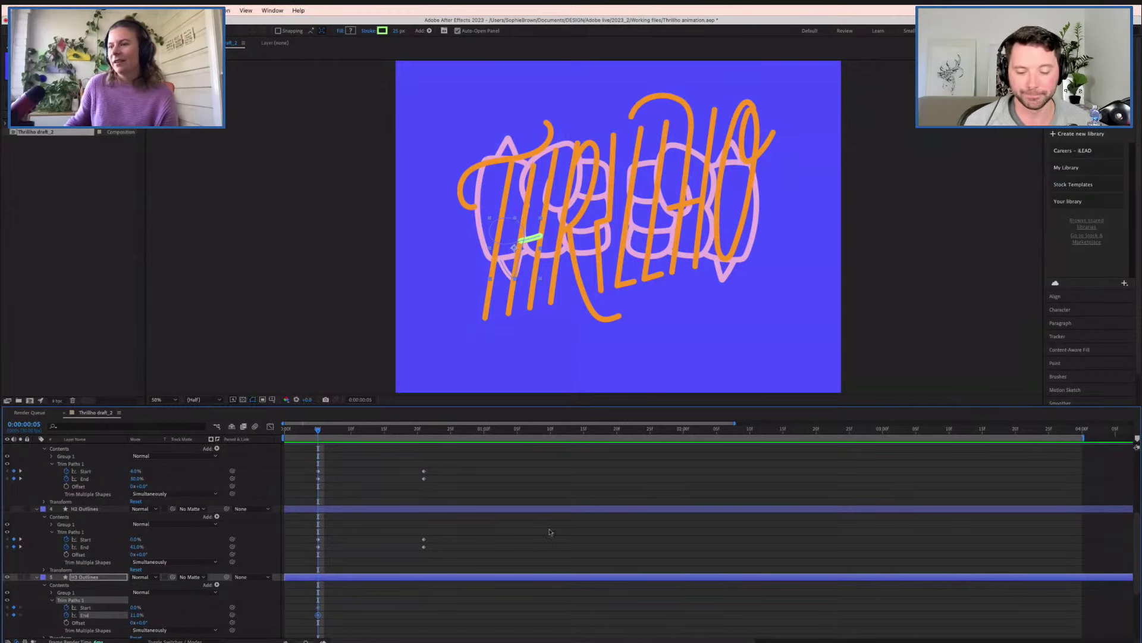
pyautogui.click(419, 430)
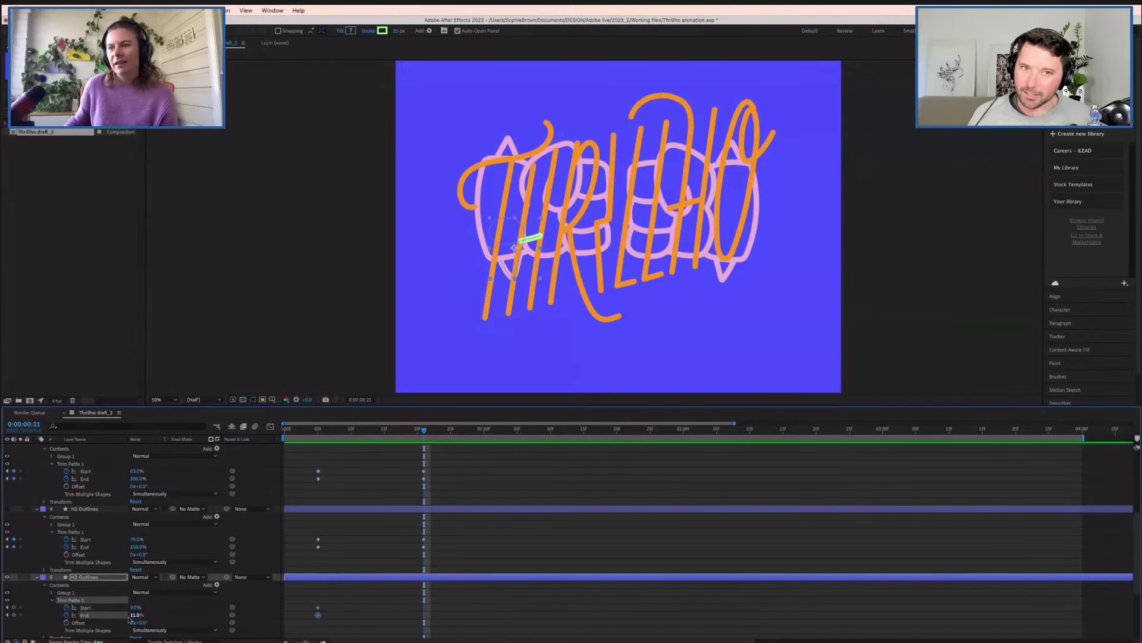
pyautogui.moveTo(137, 615)
pyautogui.mouseDown()
pyautogui.moveTo(184, 615)
pyautogui.moveTo(129, 606)
pyautogui.mouseUp()
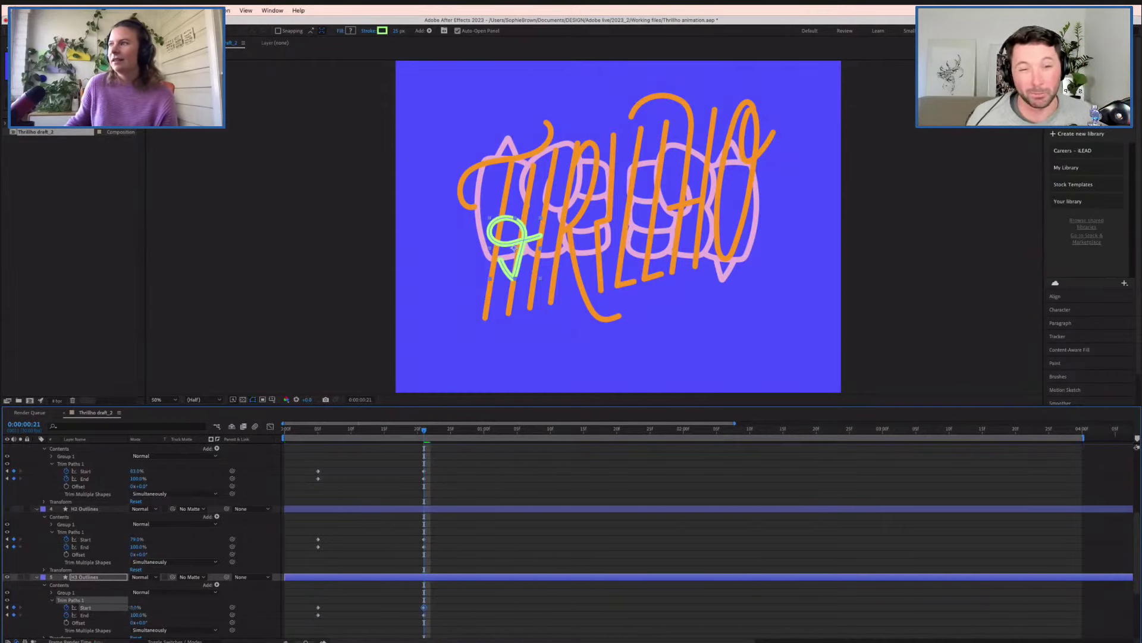
pyautogui.moveTo(131, 607); pyautogui.dragTo(163, 609)
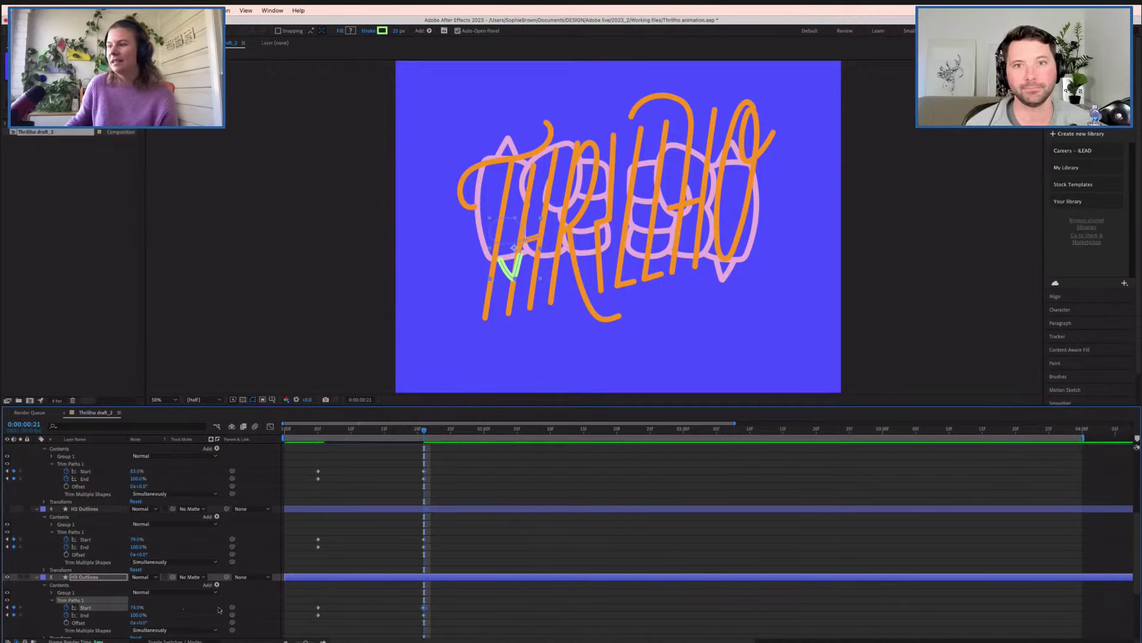
# - At 0:00:00:05, hide H3 Outlines, show R1 Outlines and add Trim Paths to R1 Outlines
pyautogui.click(320, 429)
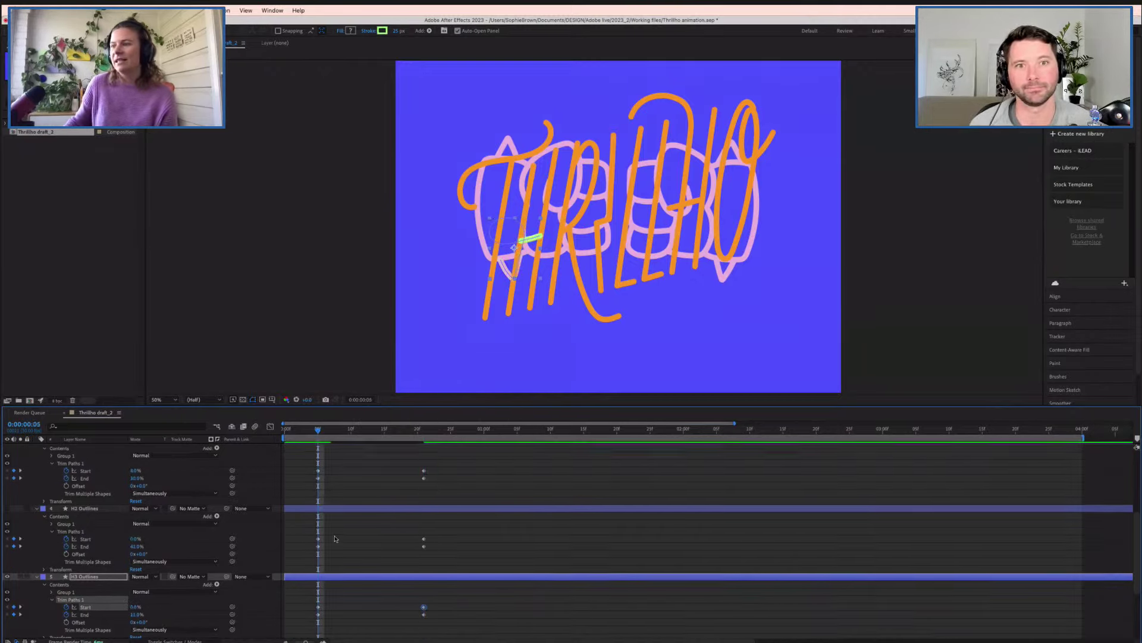
pyautogui.scroll(-3, 276, 550)
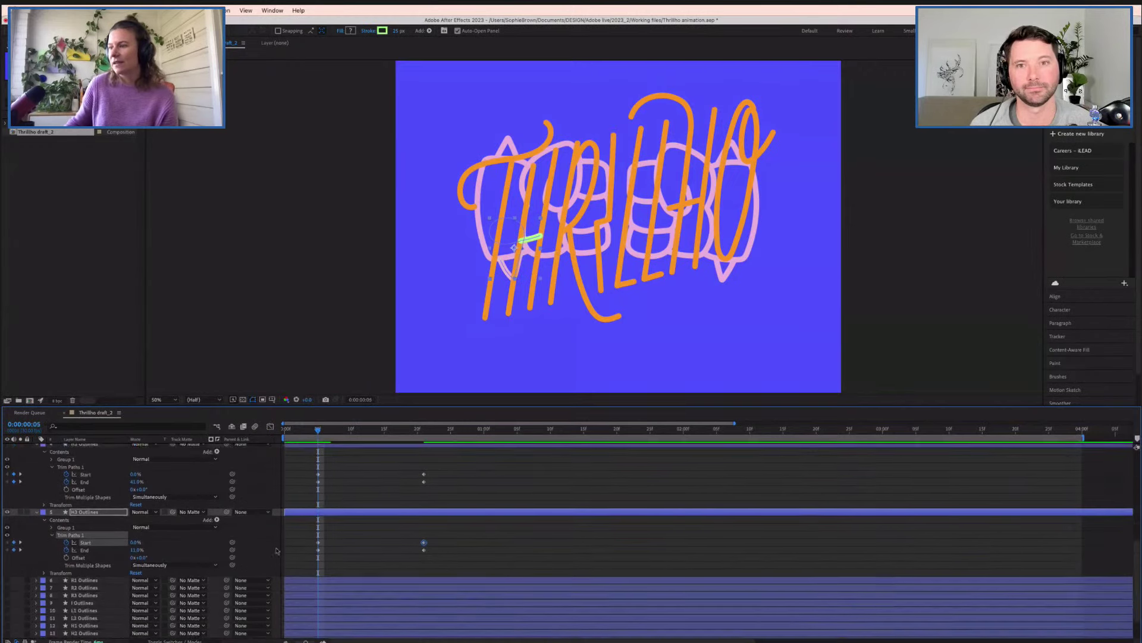
pyautogui.click(7, 513)
pyautogui.click(7, 580)
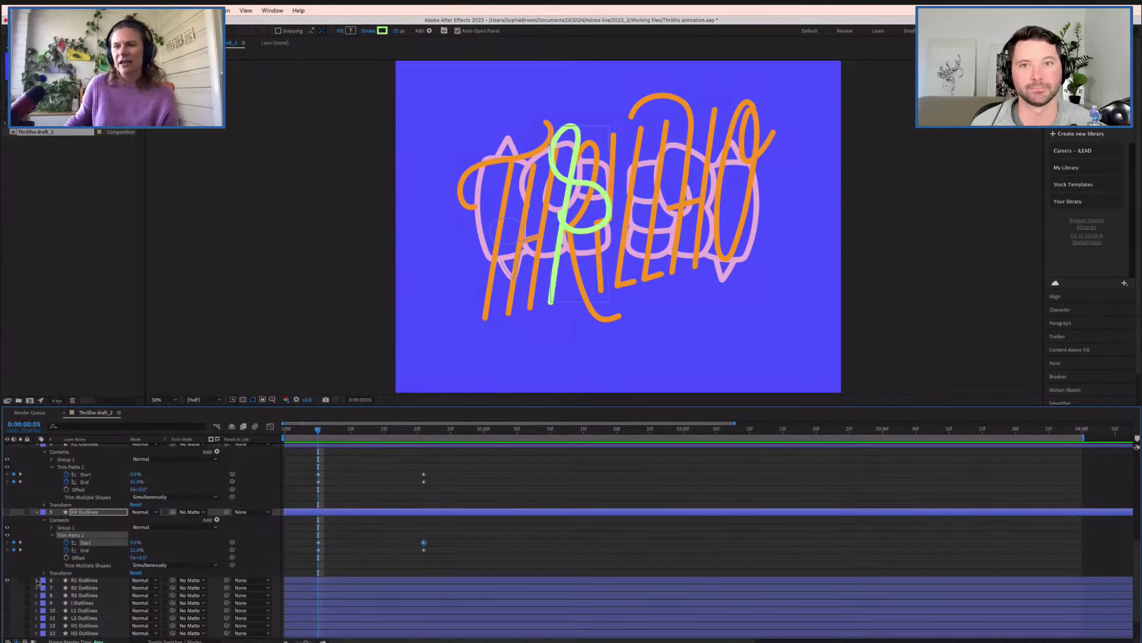
pyautogui.click(36, 580)
pyautogui.click(89, 580)
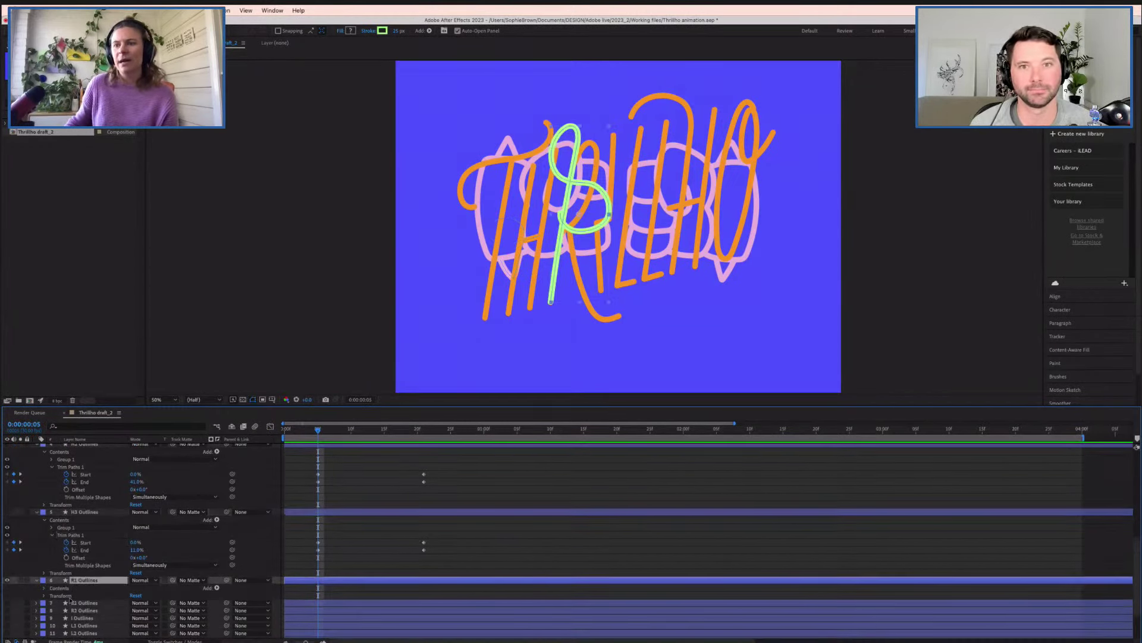
pyautogui.click(216, 588)
pyautogui.click(235, 603)
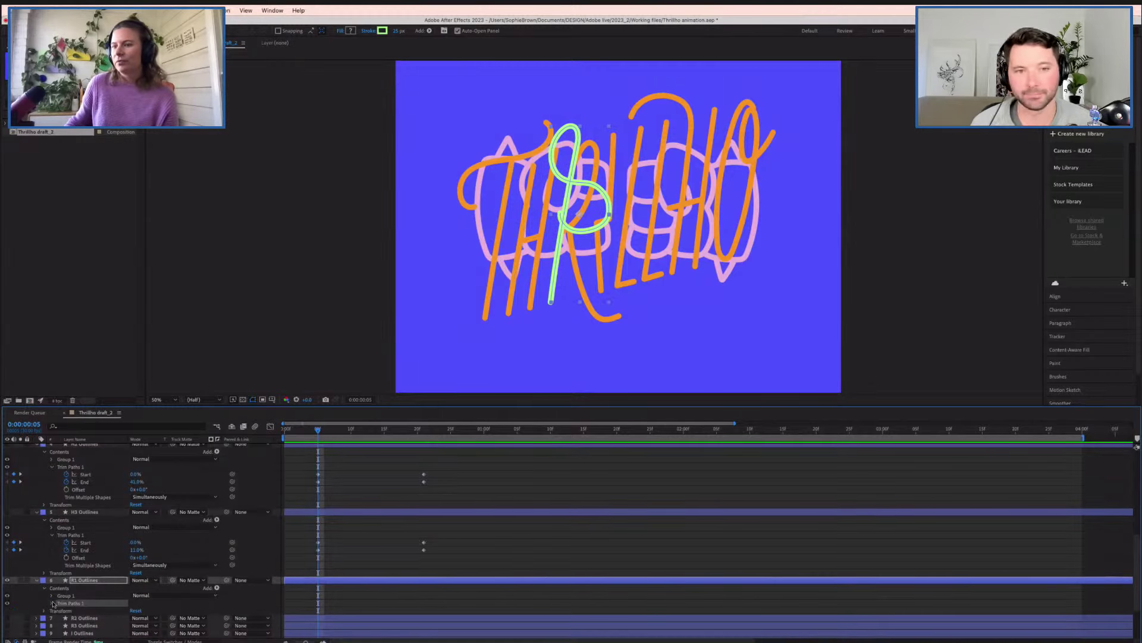
pyautogui.click(52, 603)
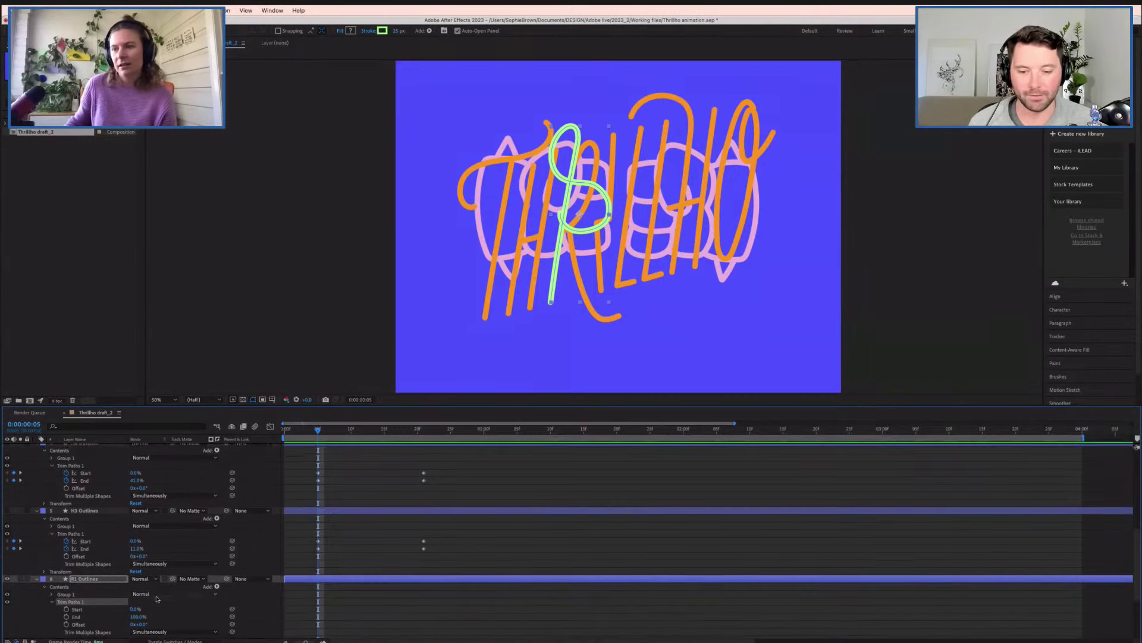
# - Keyframe the R1 Outlines Trim Paths from Start 0%, End 43% at 0:00:00:05 to Start 78%, End 100% at 0:00:00:21
pyautogui.moveTo(136, 617); pyautogui.dragTo(103, 609)
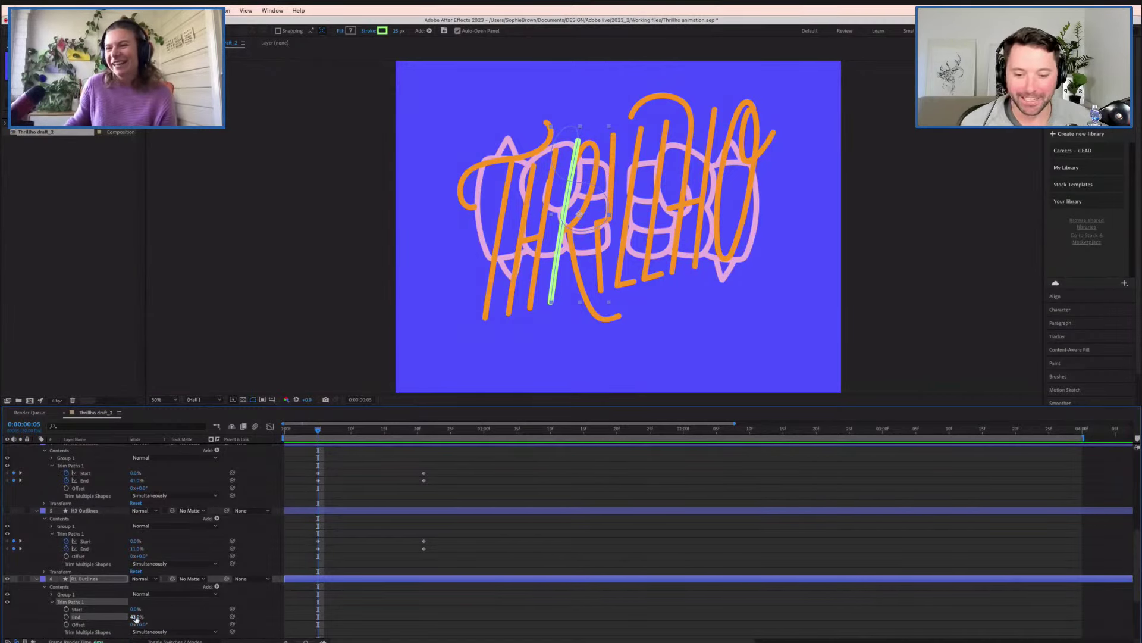
pyautogui.moveTo(137, 616); pyautogui.dragTo(134, 616)
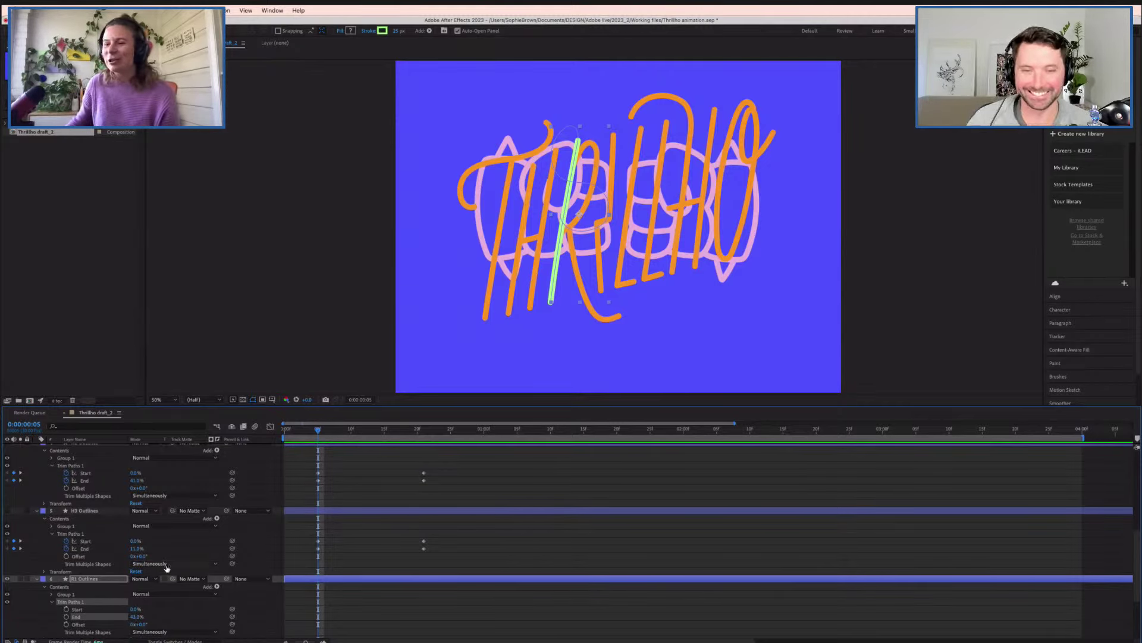
pyautogui.scroll(-1, 159, 571)
pyautogui.click(66, 590)
pyautogui.click(66, 598)
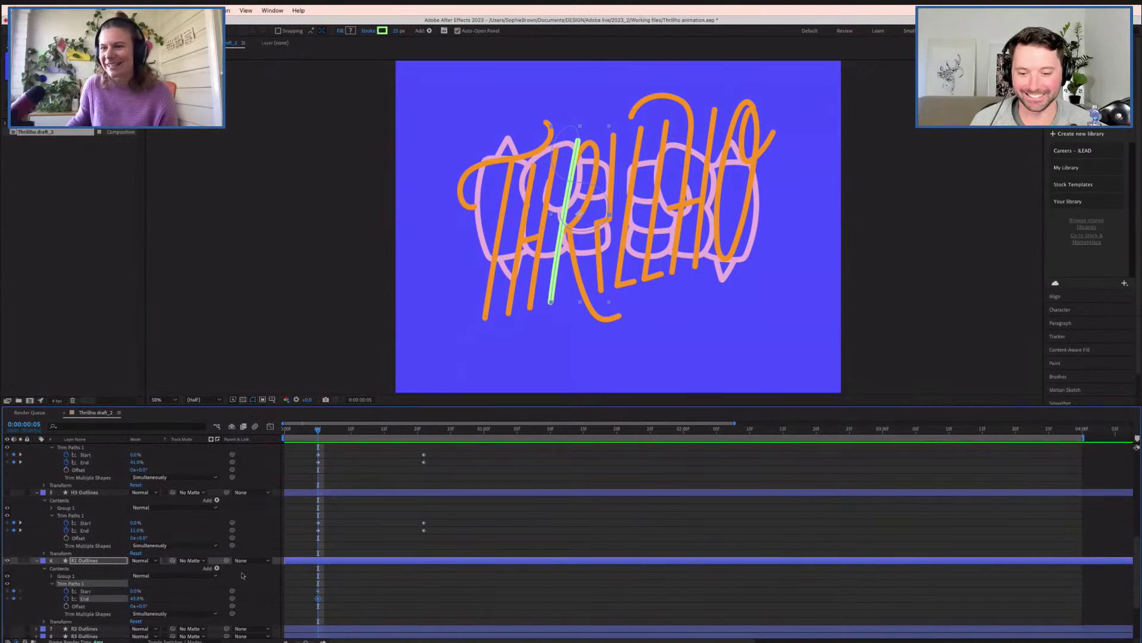
pyautogui.click(424, 428)
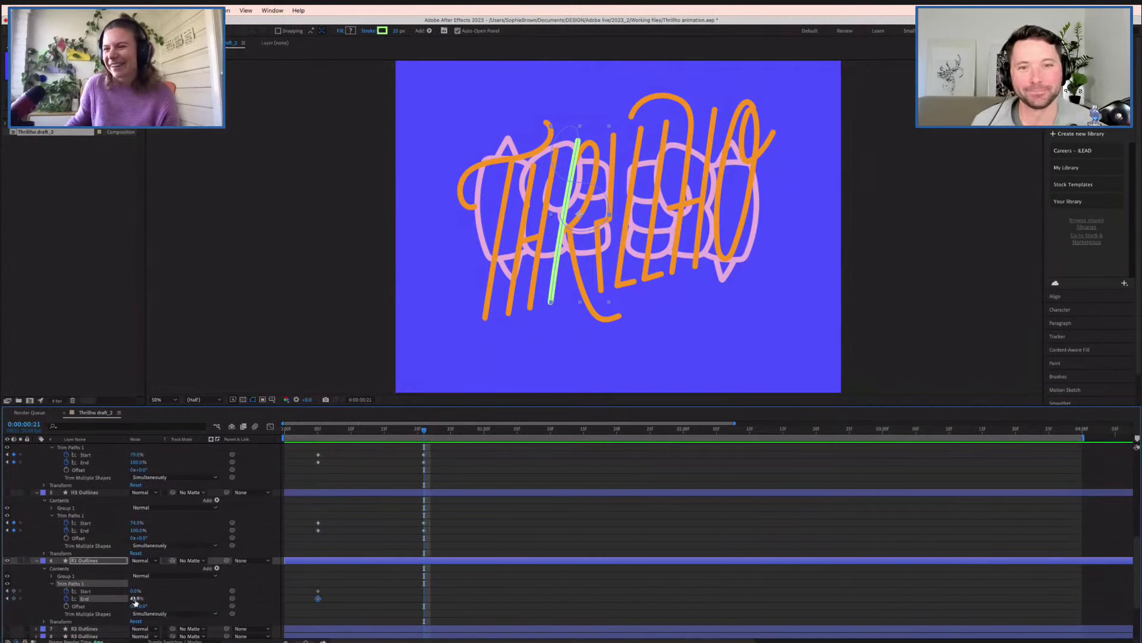
pyautogui.moveTo(136, 599); pyautogui.dragTo(171, 595)
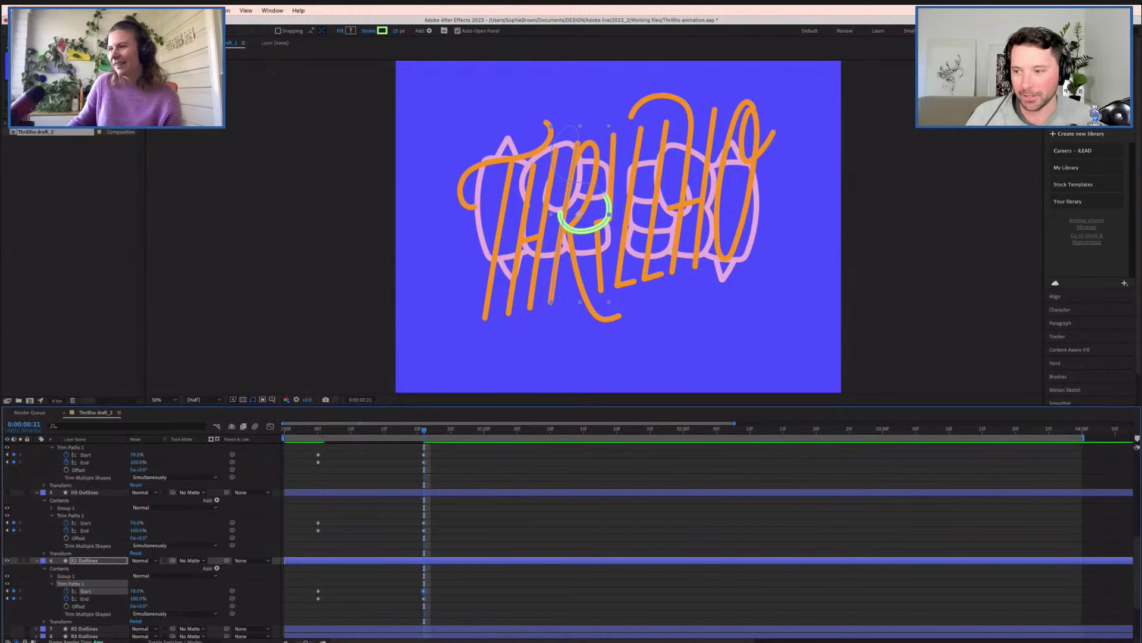
# - At 0:00:00:05, hide R1 Outlines, show R2 Outlines (layer 7) and add Trim Paths to R2 Outlines
pyautogui.click(319, 429)
pyautogui.scroll(-3, 70, 545)
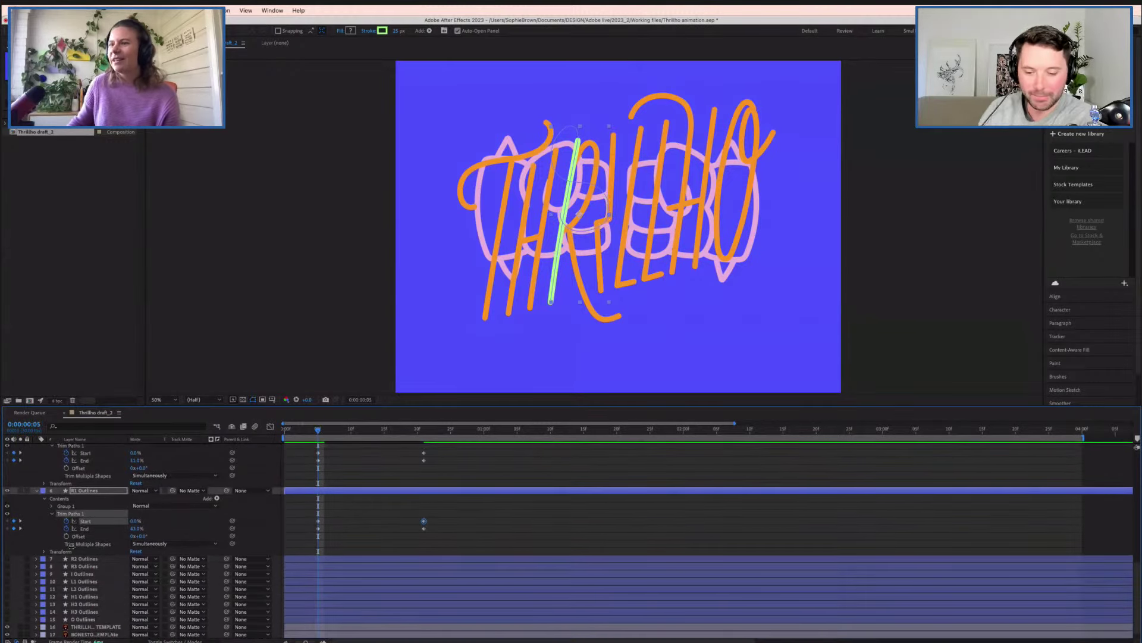
pyautogui.click(7, 491)
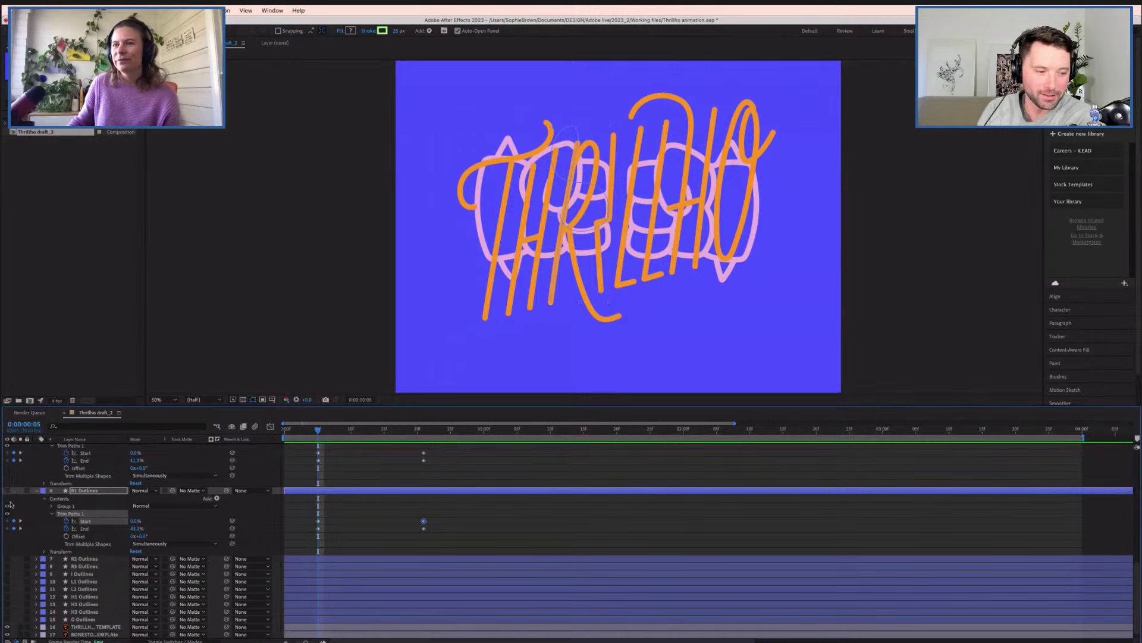
pyautogui.click(7, 559)
pyautogui.click(36, 560)
pyautogui.click(89, 559)
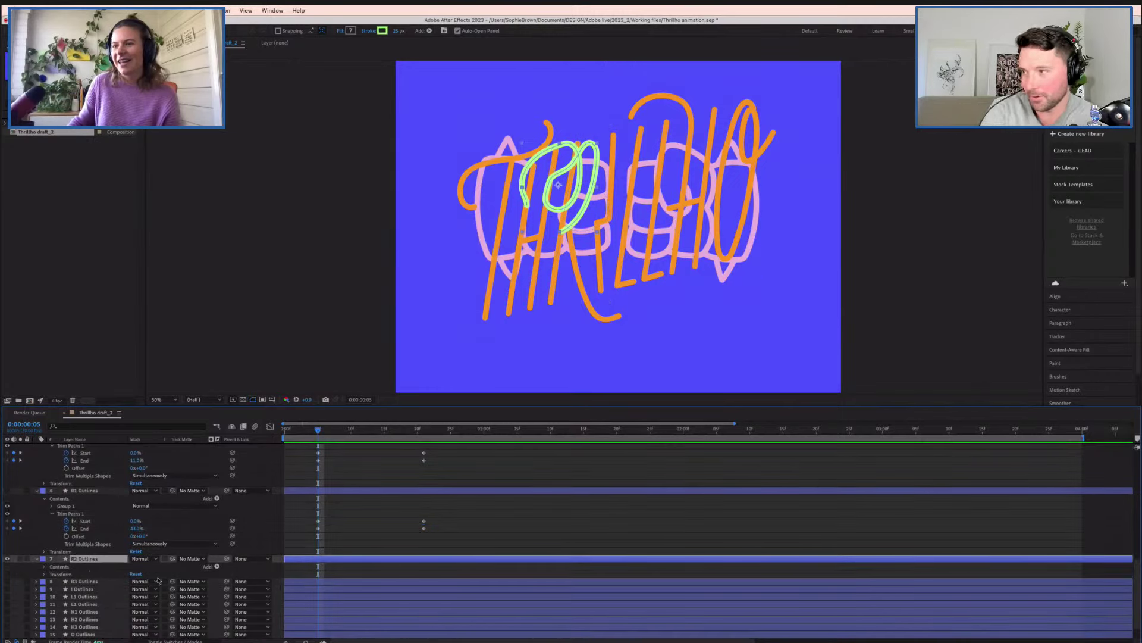
pyautogui.click(217, 566)
pyautogui.click(238, 568)
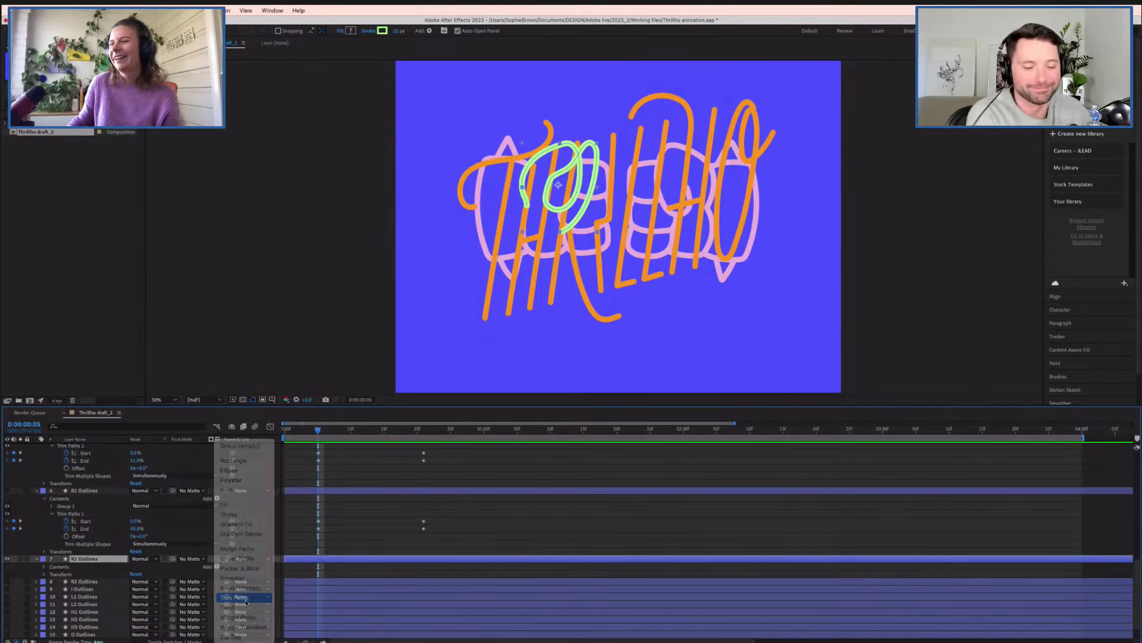
pyautogui.click(51, 581)
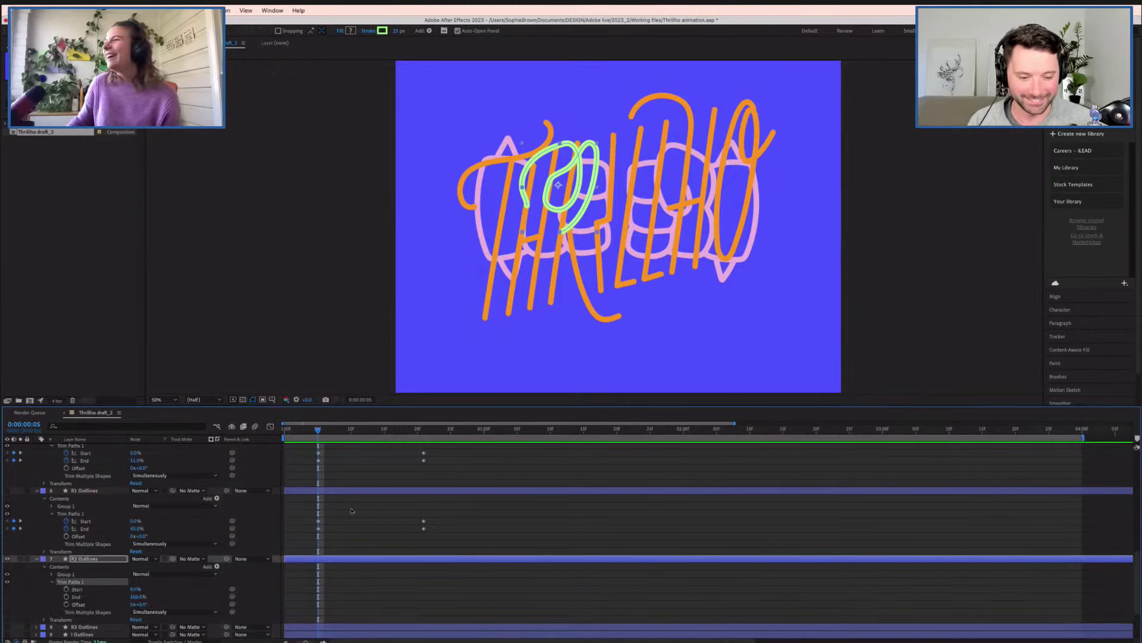
# - Keyframe the R2 Outlines Trim Paths from Start 66%, End 100% at 0:00:00:05 to Start 0%, End 57% at 0:00:00:21
pyautogui.moveTo(138, 596); pyautogui.dragTo(134, 596)
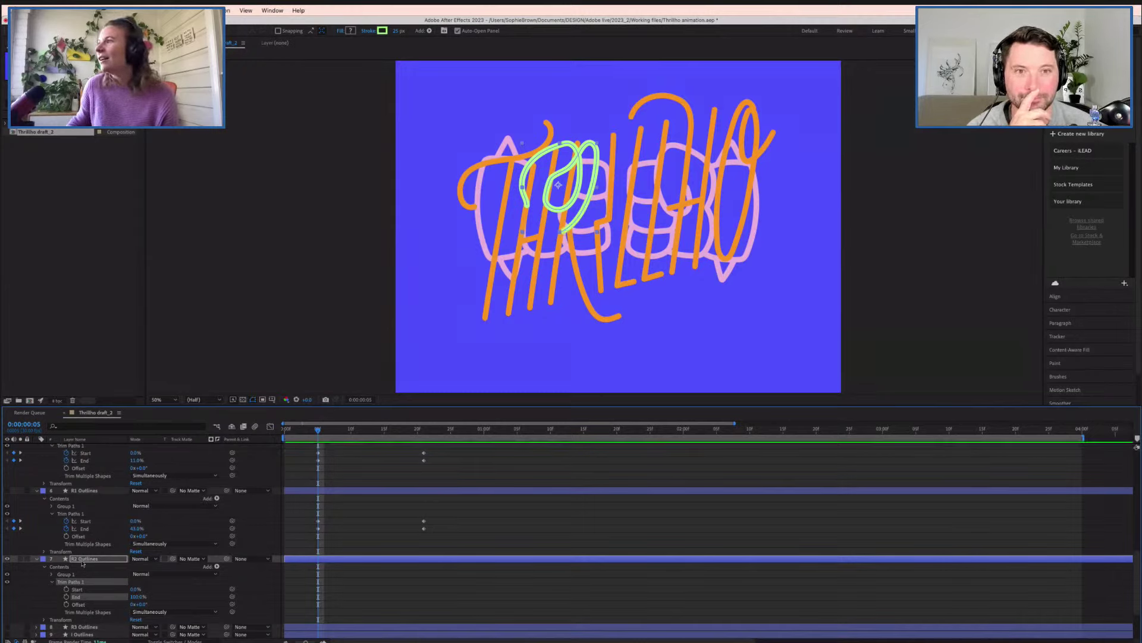
pyautogui.moveTo(136, 589); pyautogui.dragTo(157, 589)
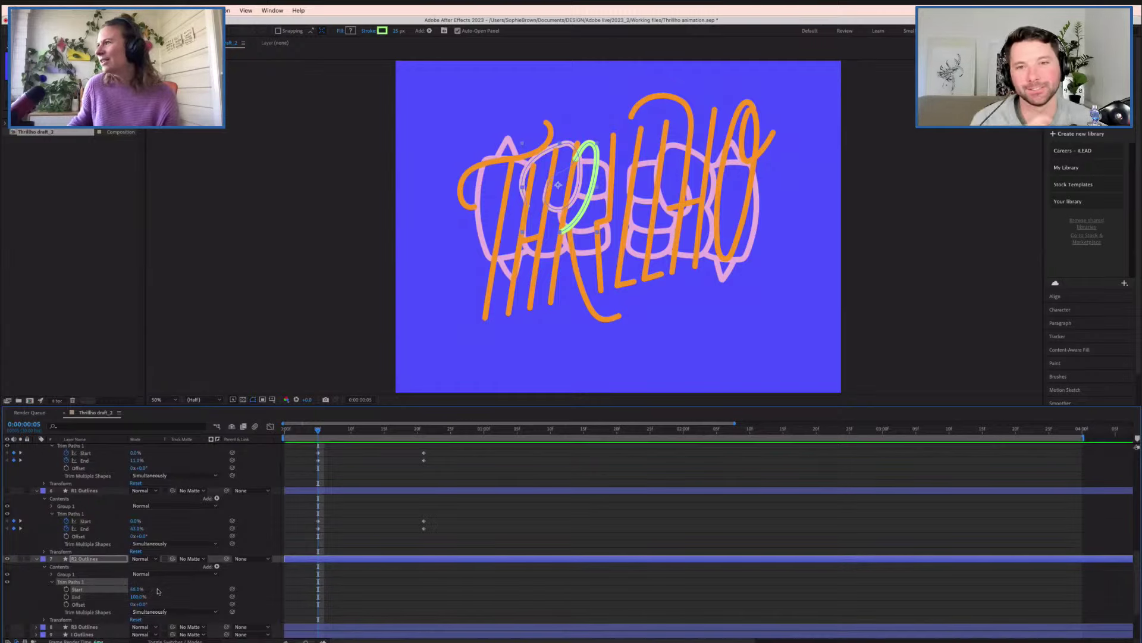
pyautogui.click(66, 590)
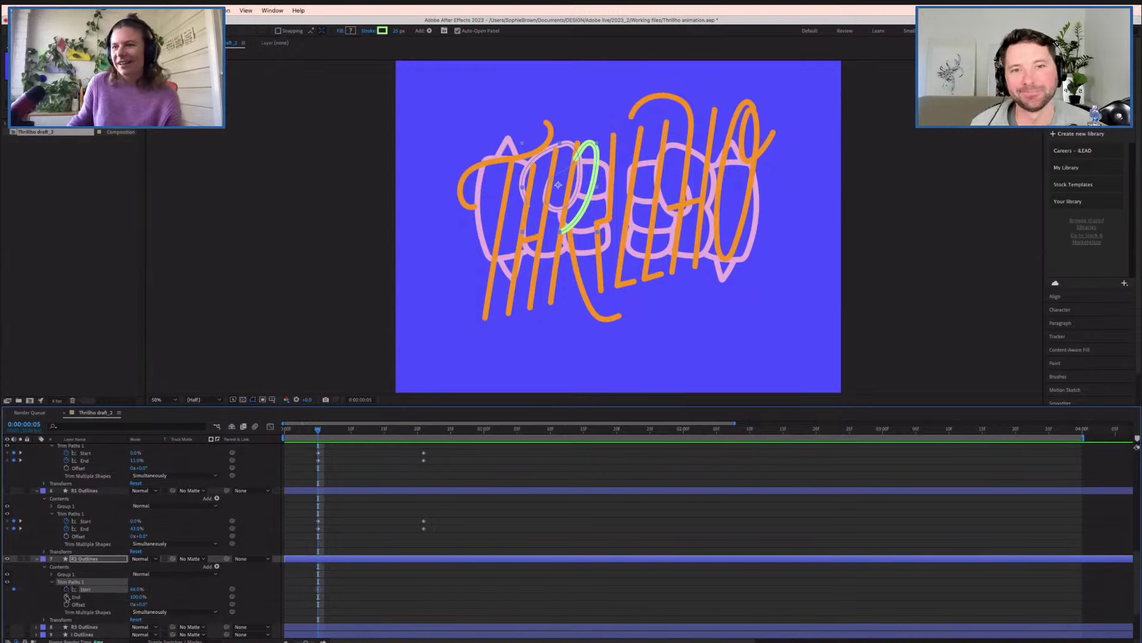
pyautogui.click(66, 596)
pyautogui.click(422, 429)
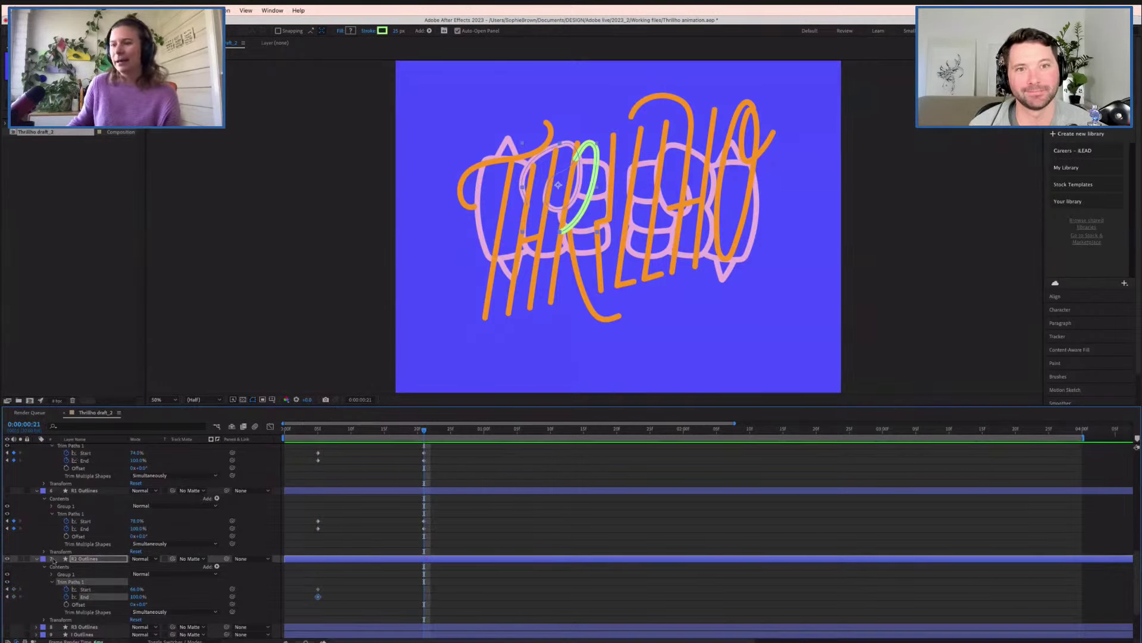
pyautogui.moveTo(132, 589)
pyautogui.mouseDown()
pyautogui.moveTo(89, 589)
pyautogui.moveTo(134, 596)
pyautogui.moveTo(109, 596)
pyautogui.mouseUp()
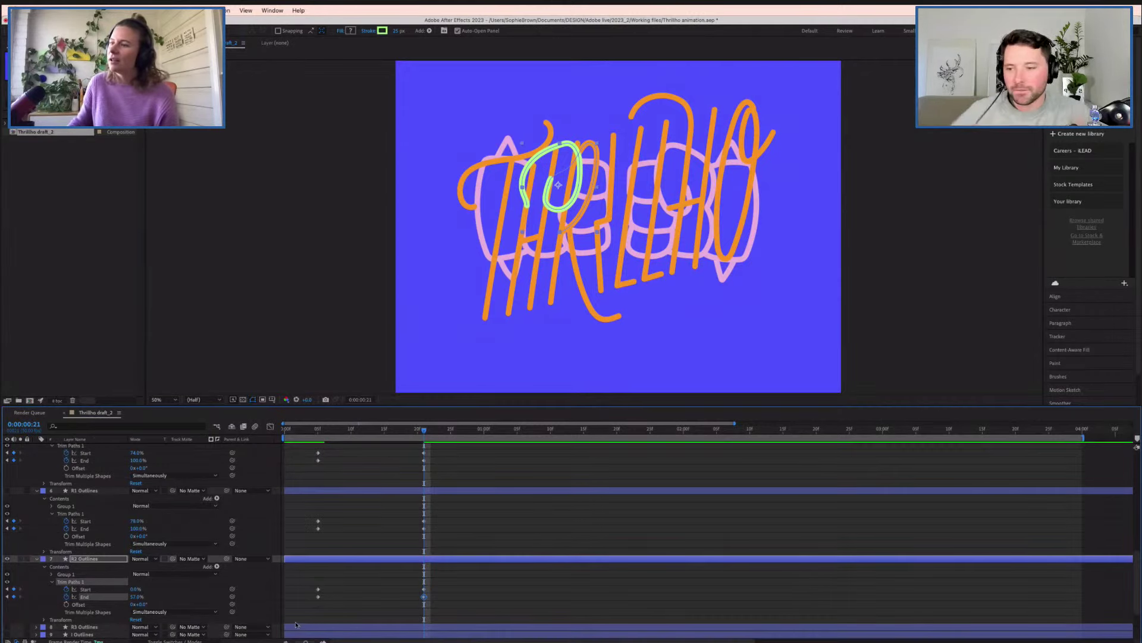
# - At 0:00:00:05, hide R2 Outlines, show R3 Outlines (layer 8) and add Trim Paths to R3 Outlines
pyautogui.moveTo(335, 430); pyautogui.dragTo(317, 431)
pyautogui.scroll(-2, 350, 519)
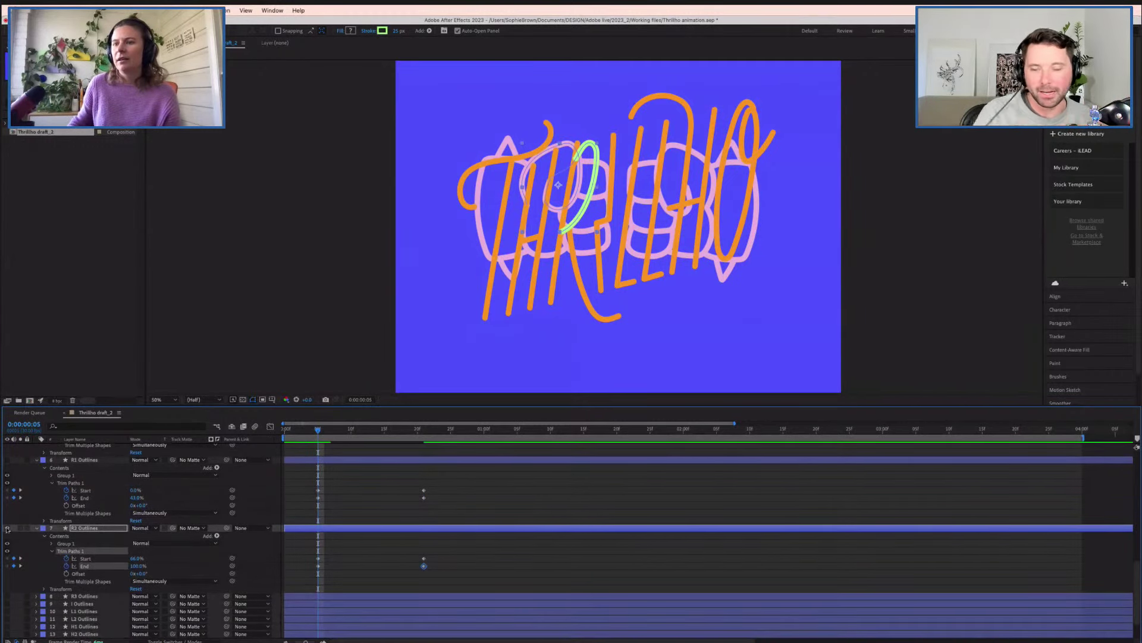
pyautogui.click(66, 597)
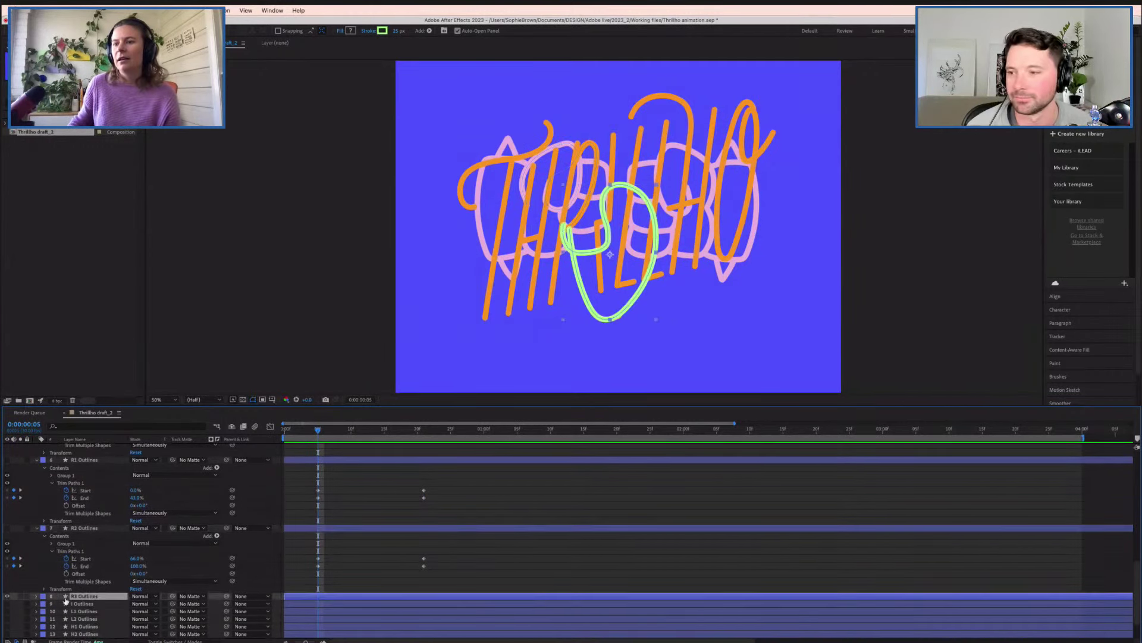
pyautogui.click(36, 596)
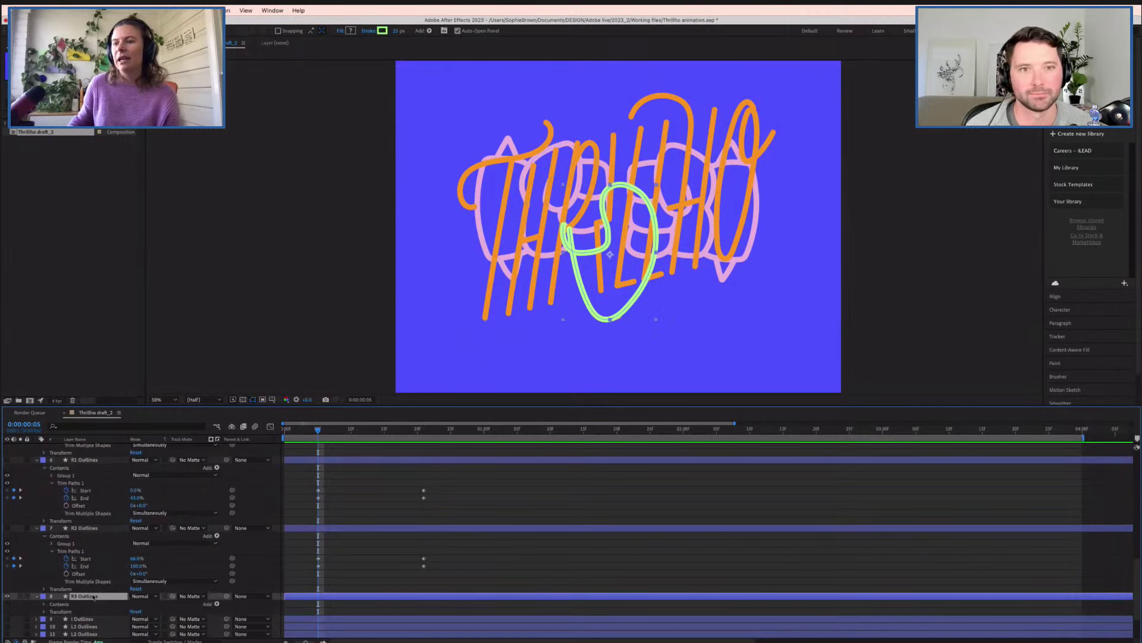
pyautogui.click(216, 604)
pyautogui.click(235, 603)
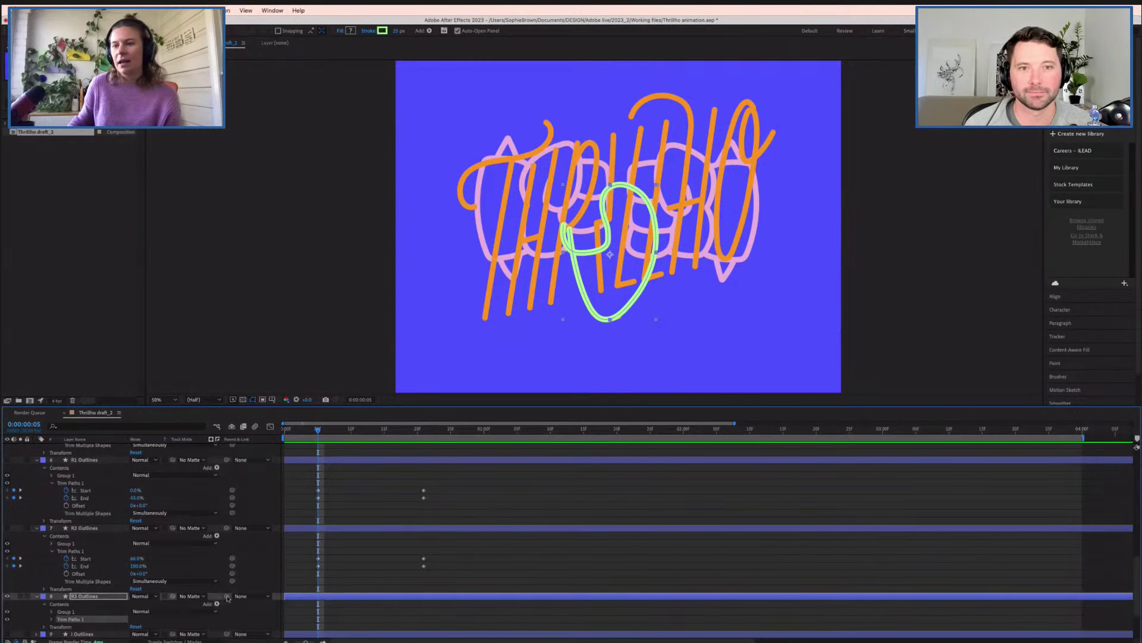
pyautogui.scroll(-1, 72, 595)
pyautogui.click(52, 615)
pyautogui.scroll(-2, 285, 505)
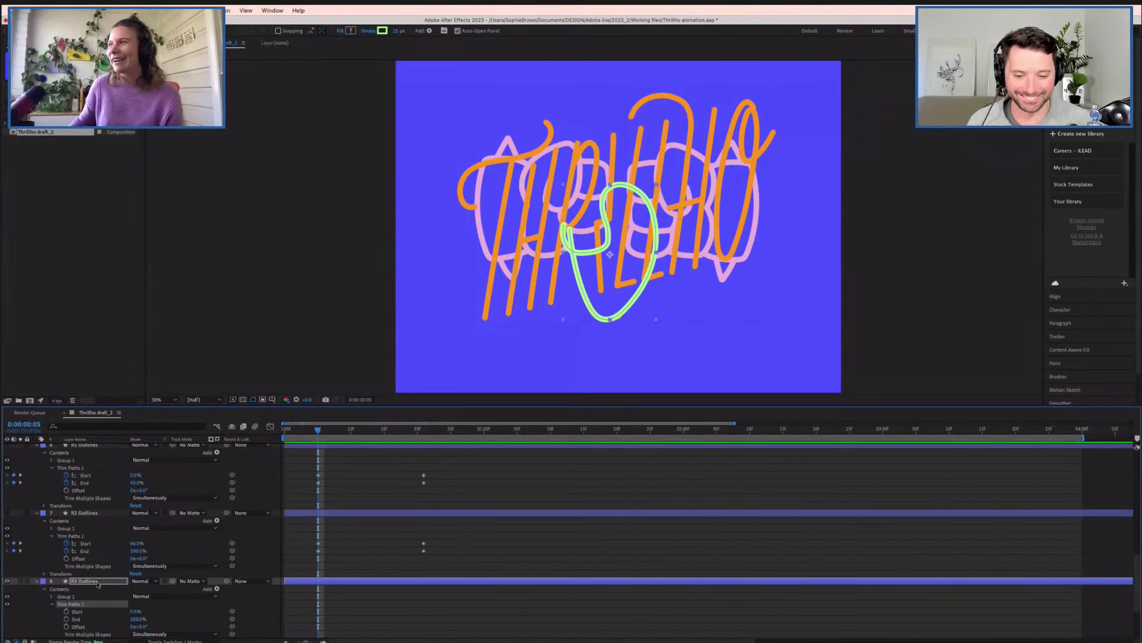
# - Keyframe the R3 Outlines Trim Paths from Start 0%, End 29% at 0:00:00:05 to Start 79%, End 100% at 0:00:00:21
pyautogui.moveTo(143, 622); pyautogui.dragTo(102, 618)
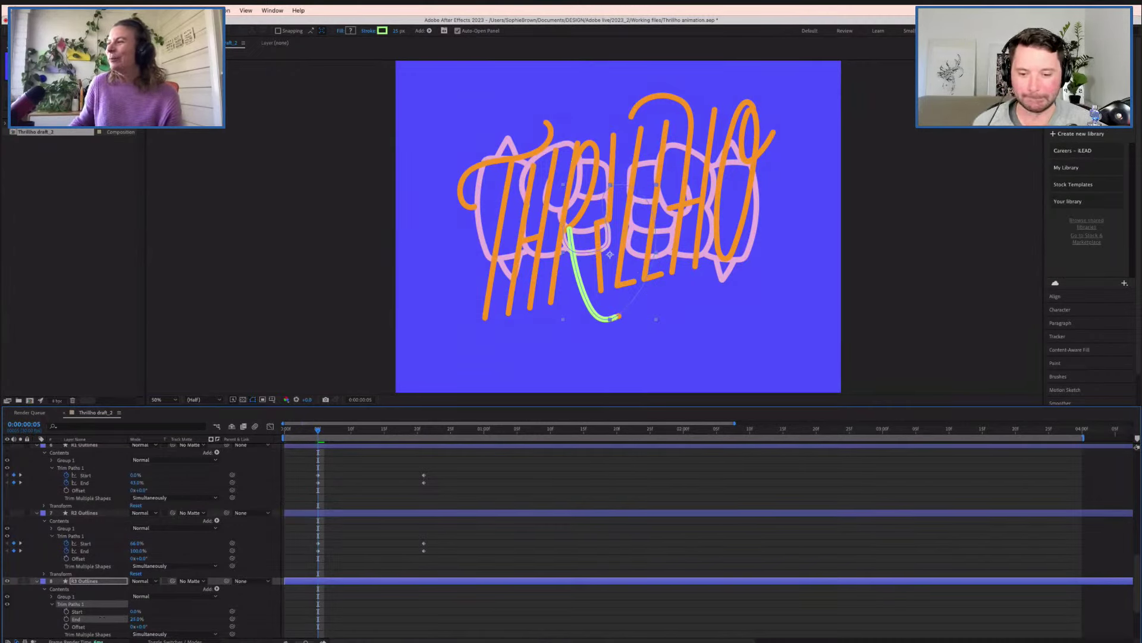
pyautogui.moveTo(102, 618); pyautogui.dragTo(106, 620)
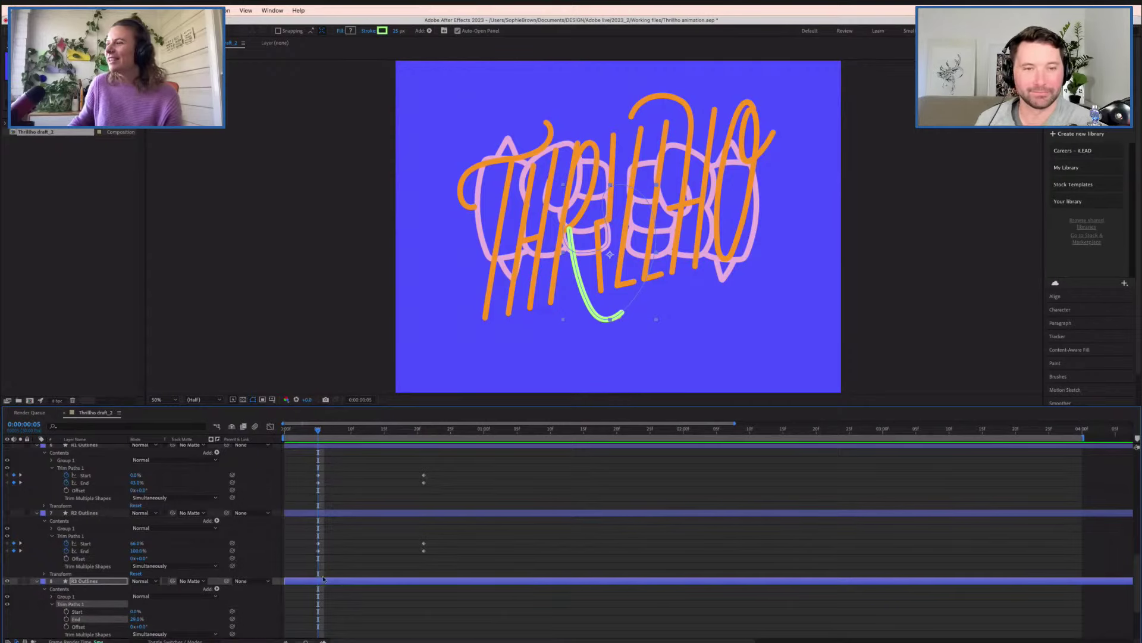
pyautogui.click(66, 611)
pyautogui.click(66, 618)
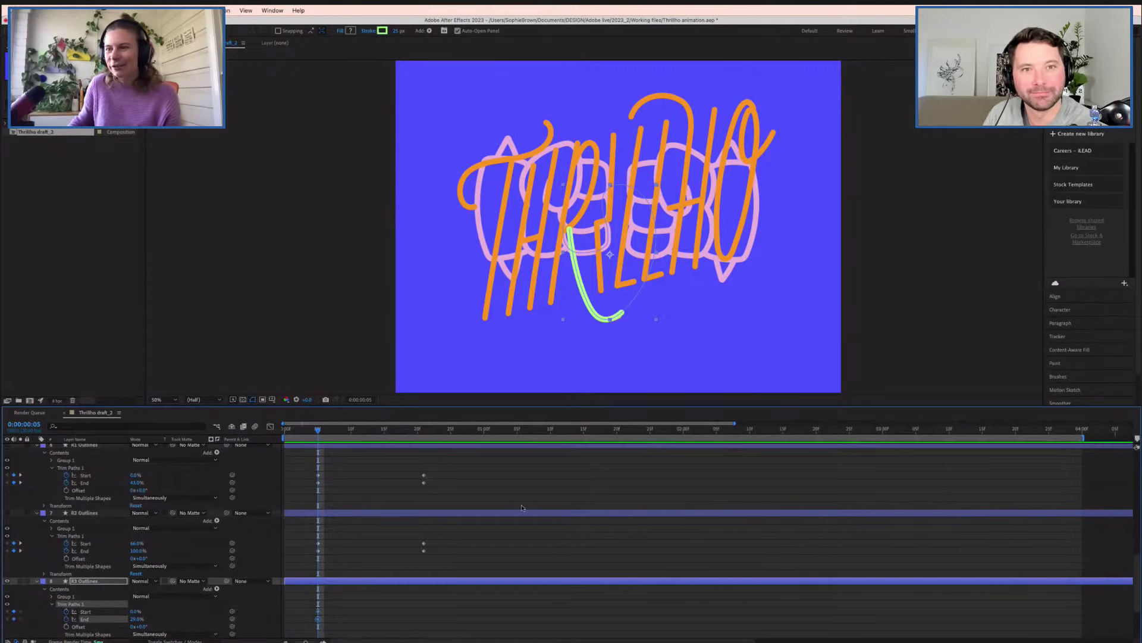
pyautogui.click(425, 431)
pyautogui.moveTo(134, 620)
pyautogui.mouseDown()
pyautogui.moveTo(172, 619)
pyautogui.moveTo(137, 611)
pyautogui.moveTo(164, 609)
pyautogui.mouseUp()
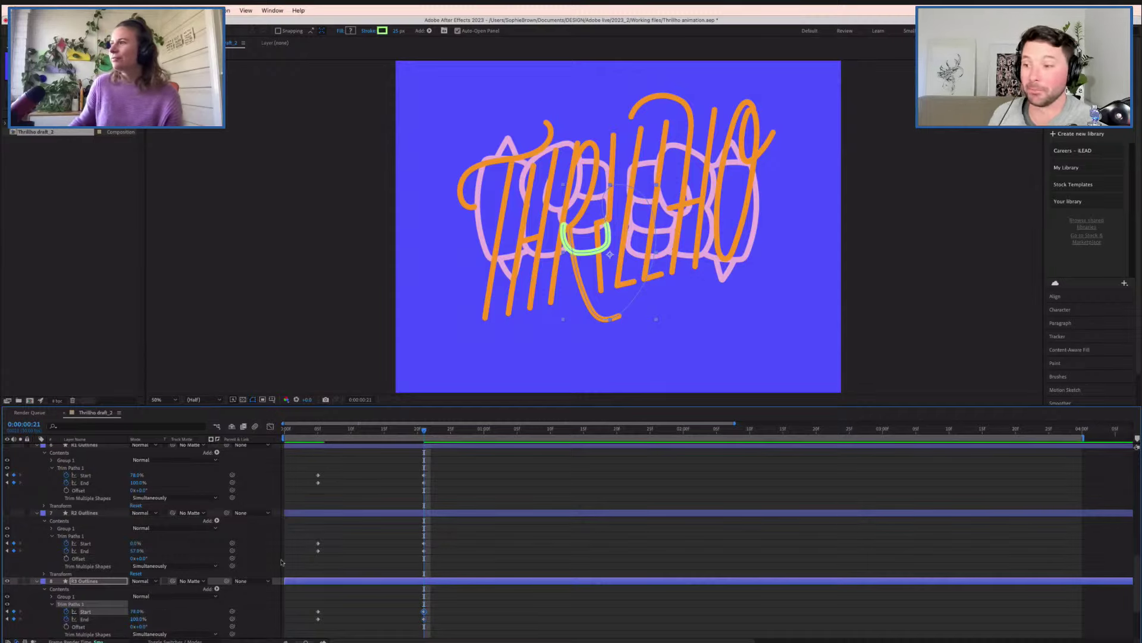
# - Return the current time to 0:00:00:05
pyautogui.scroll(-1, 308, 476)
pyautogui.click(321, 431)
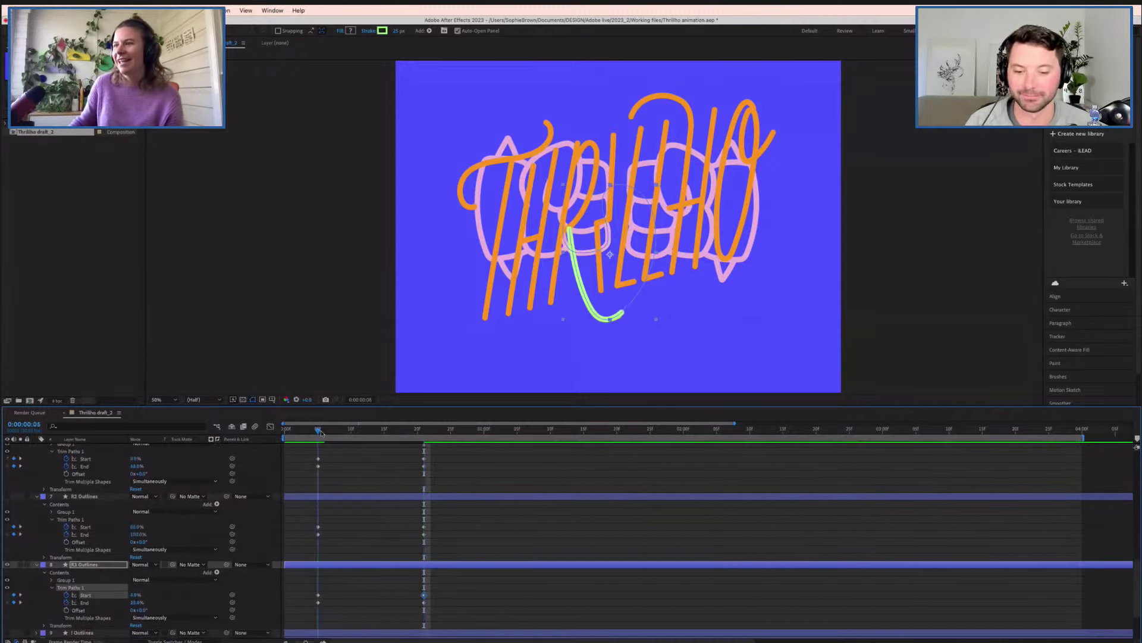
pyautogui.moveTo(324, 432); pyautogui.dragTo(319, 431)
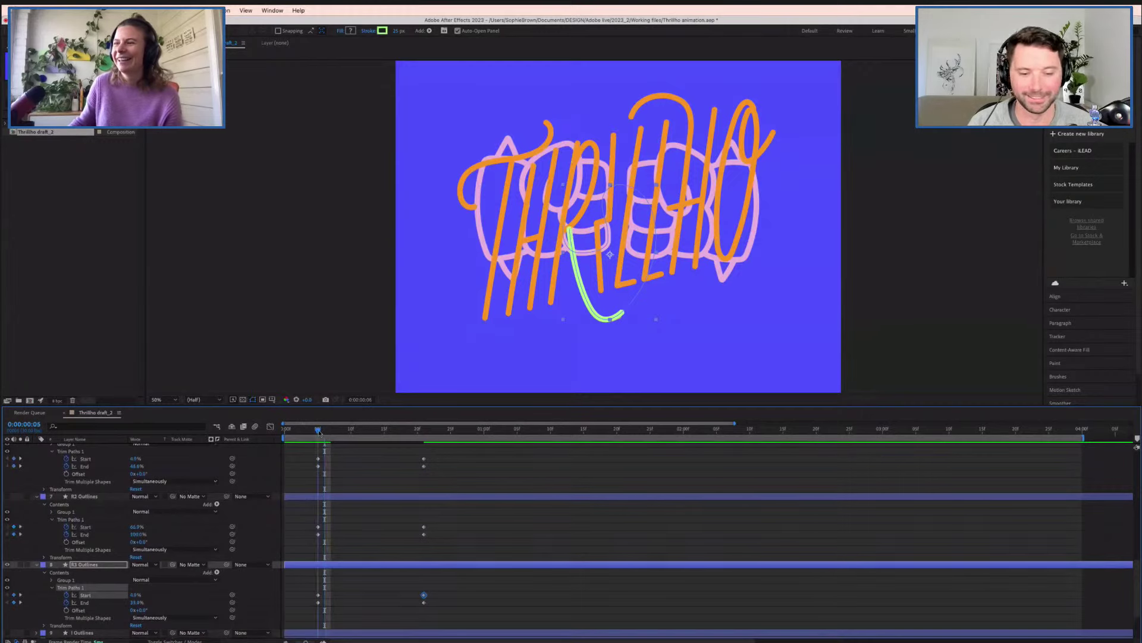
pyautogui.scroll(-1, 326, 544)
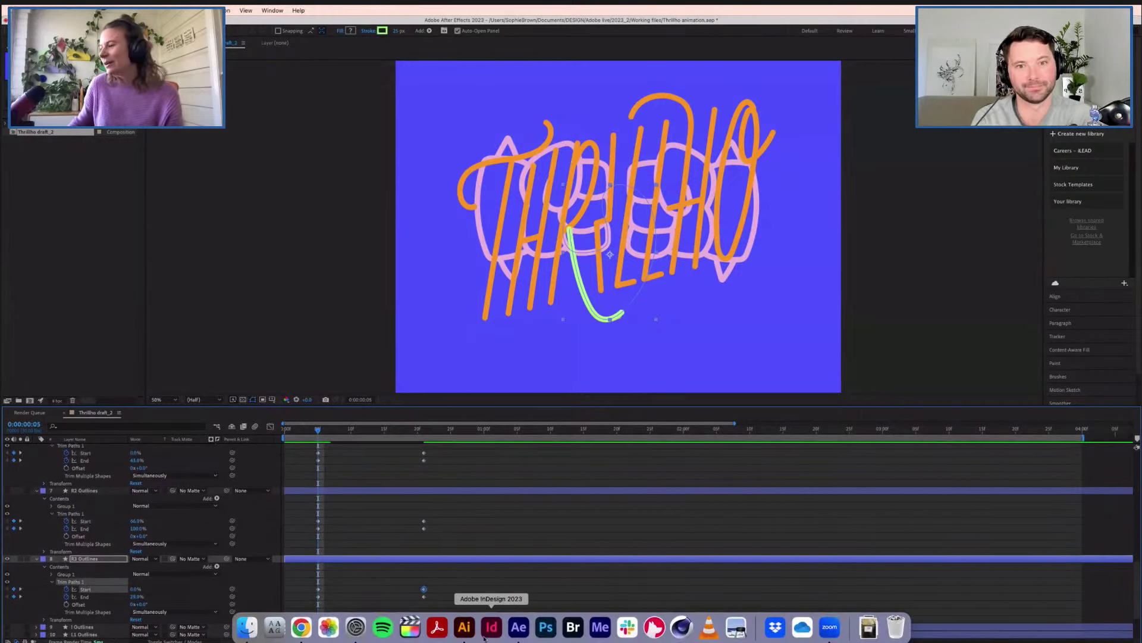
# - Switch to Illustrator and hide the Adobe Live lettering and cloud template layers in the Adobe live draft, keeping the BG layer
pyautogui.click(464, 627)
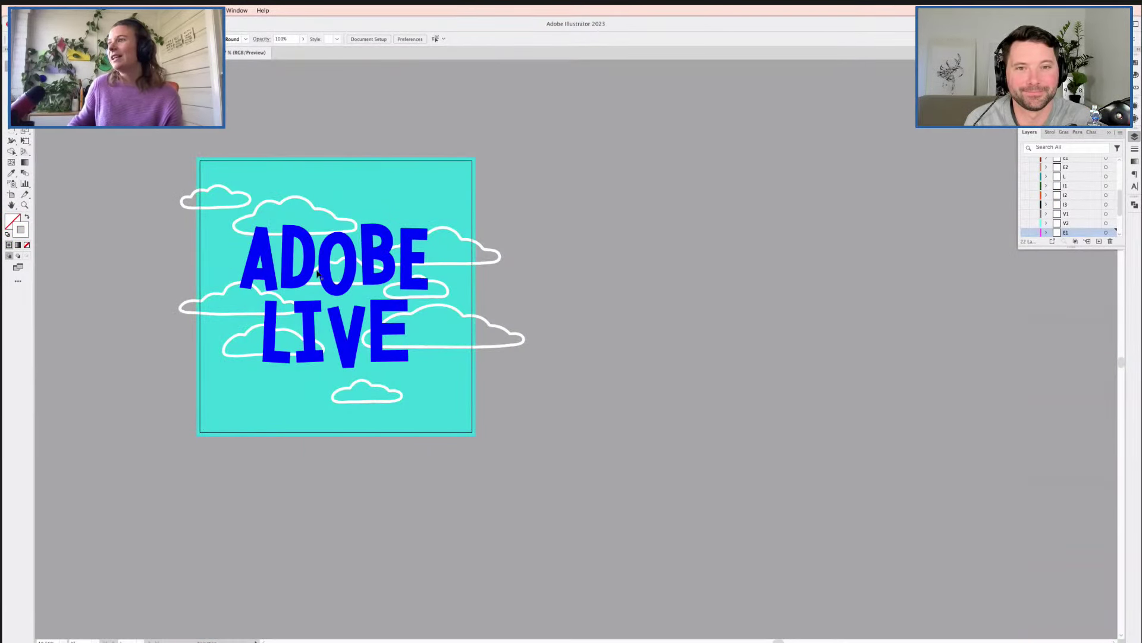
pyautogui.scroll(-3, 1059, 208)
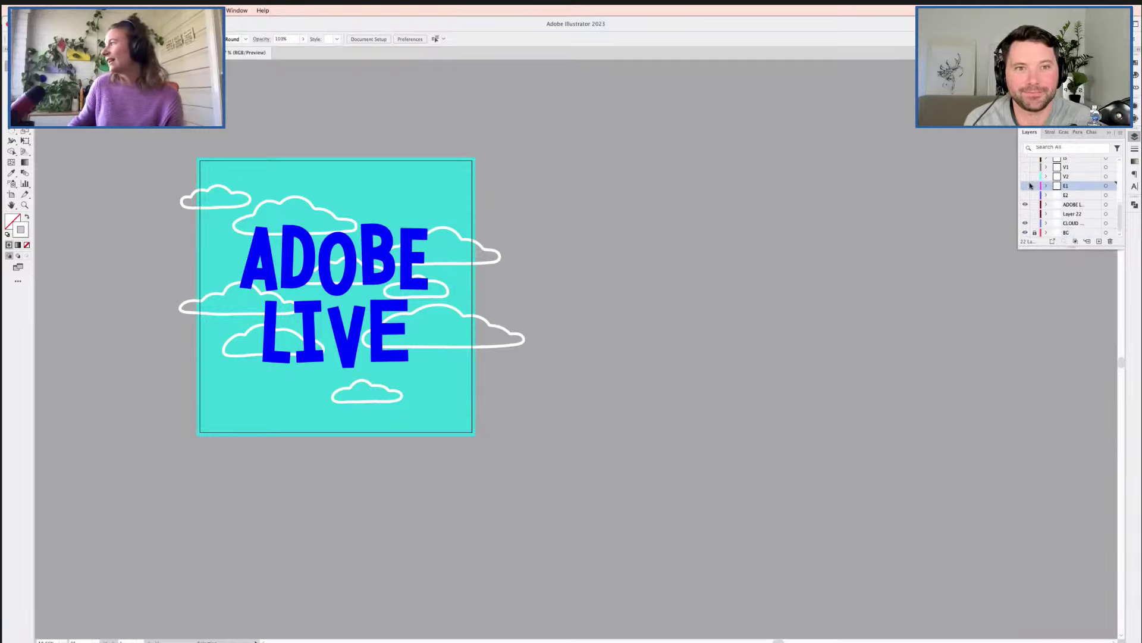
pyautogui.click(1064, 224)
pyautogui.click(1064, 206)
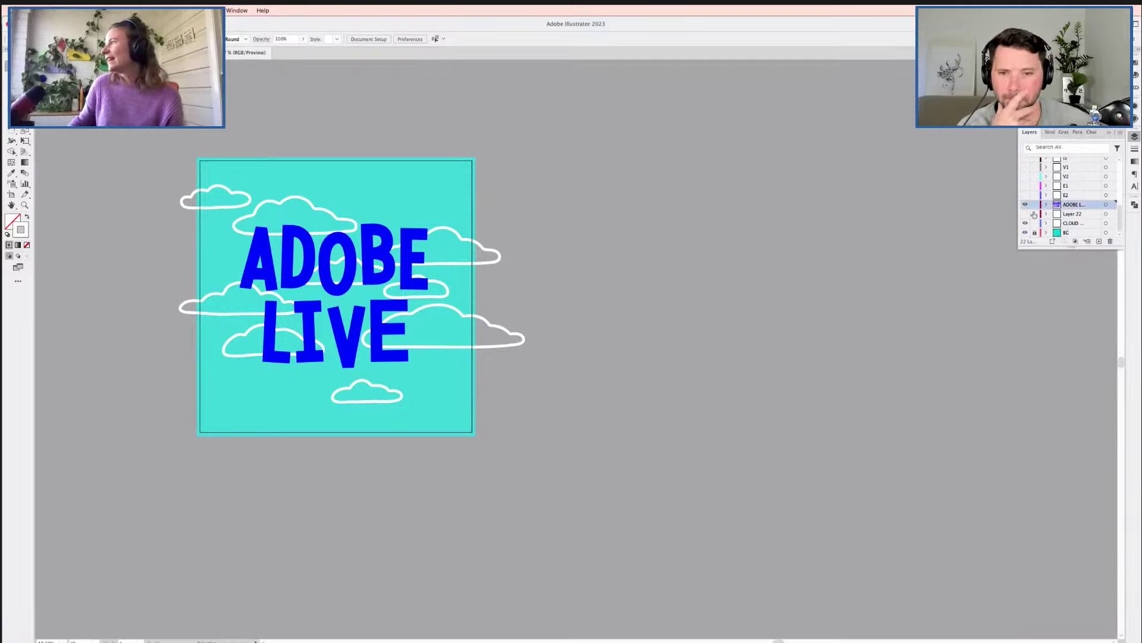
pyautogui.click(1025, 204)
pyautogui.click(1025, 223)
pyautogui.click(1069, 196)
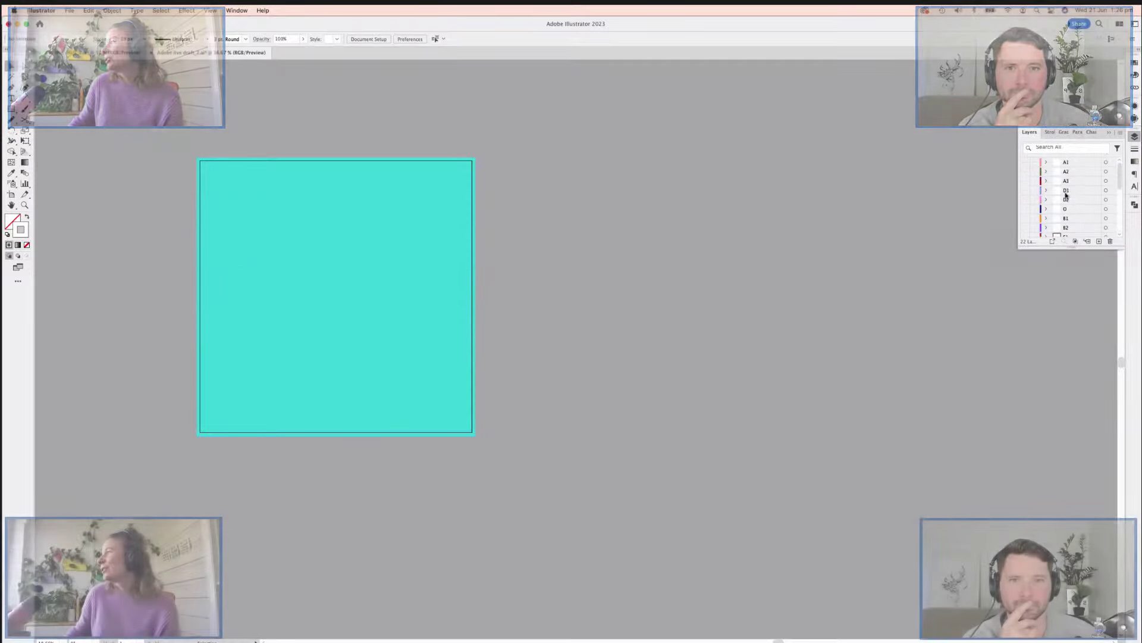
# - Show the individual letter stroke layers, starting from A1, and examine how their paths combine lettering with clouds
pyautogui.keyDown('alt'); pyautogui.click(1025, 198); pyautogui.keyUp('alt')
pyautogui.scroll(5, 1059, 197)
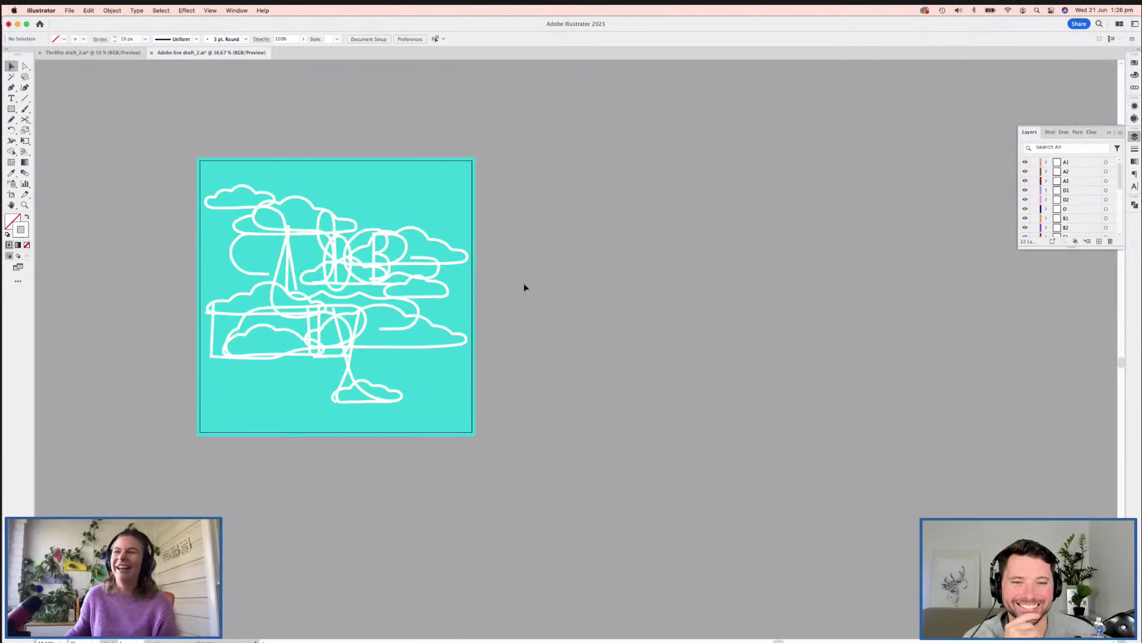
pyautogui.press('super+equal')
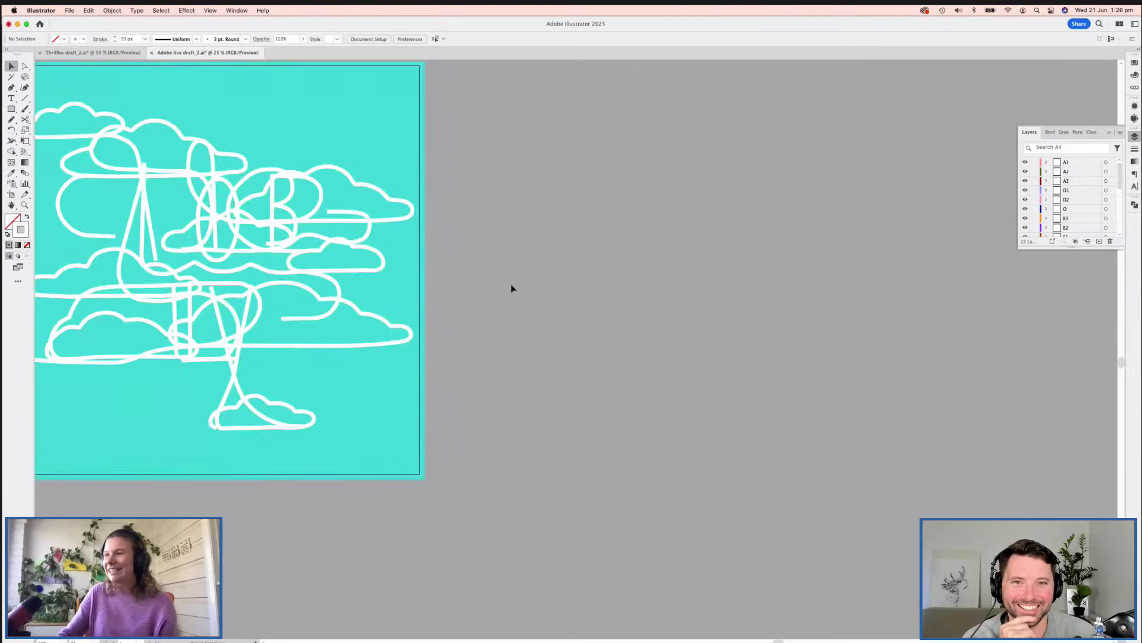
pyautogui.moveTo(524, 355); pyautogui.dragTo(697, 391)
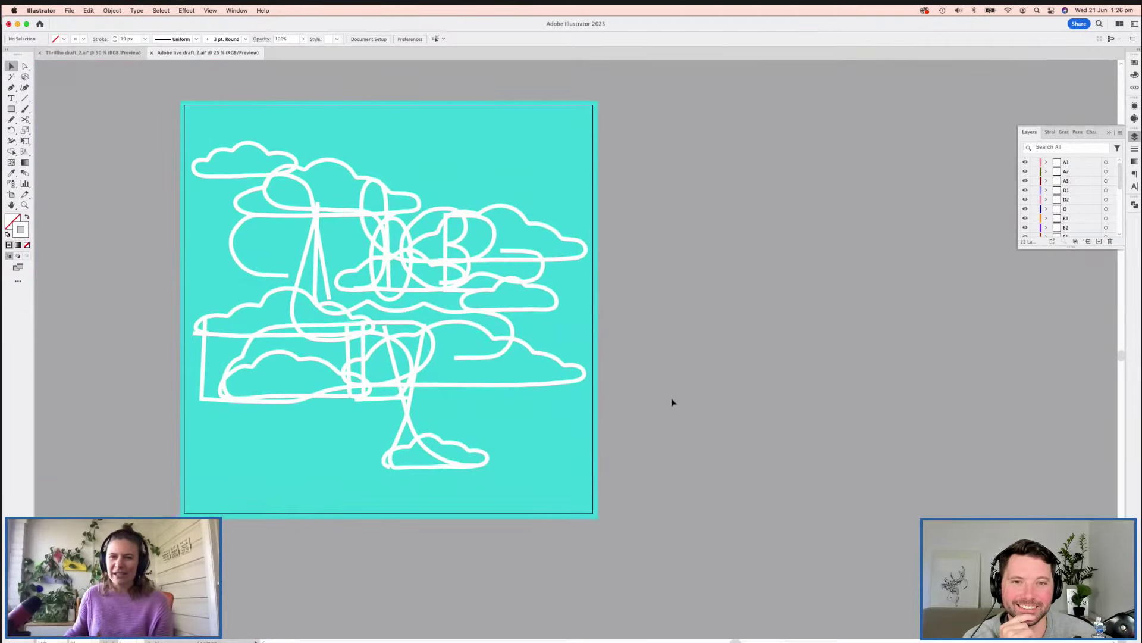
# - Switch to Chrome and view the finished Adobe Live lettering animation in the Instagram post
pyautogui.click(297, 637)
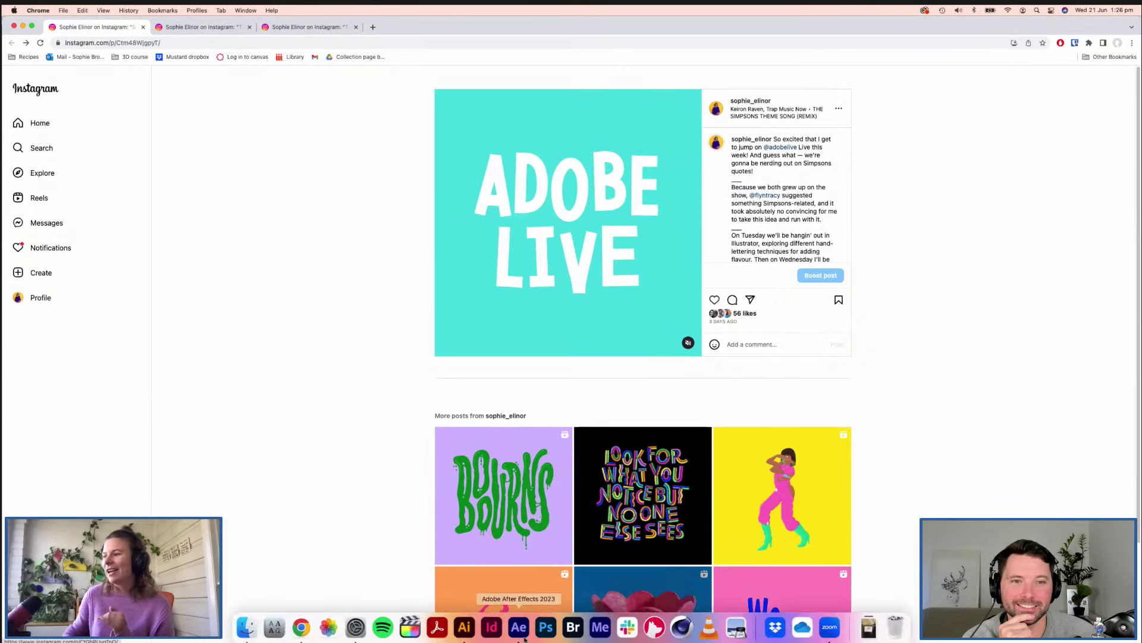
# - Switch back to After Effects, preview the R3 stroke's morph on the timeline and return to 0:00:00:05
pyautogui.click(473, 634)
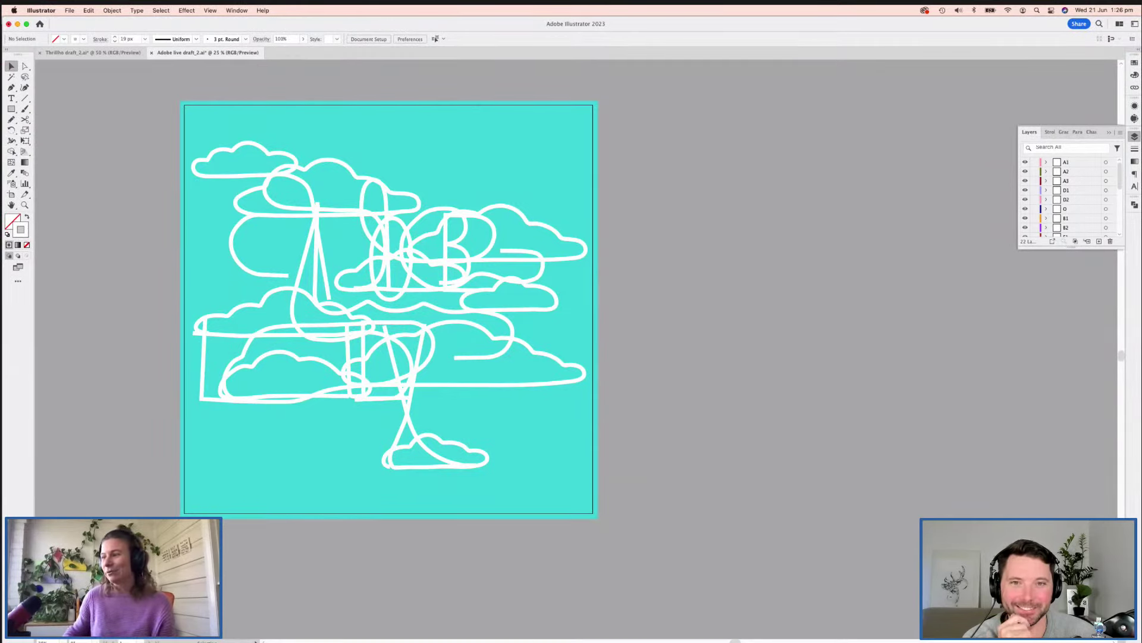
pyautogui.click(519, 626)
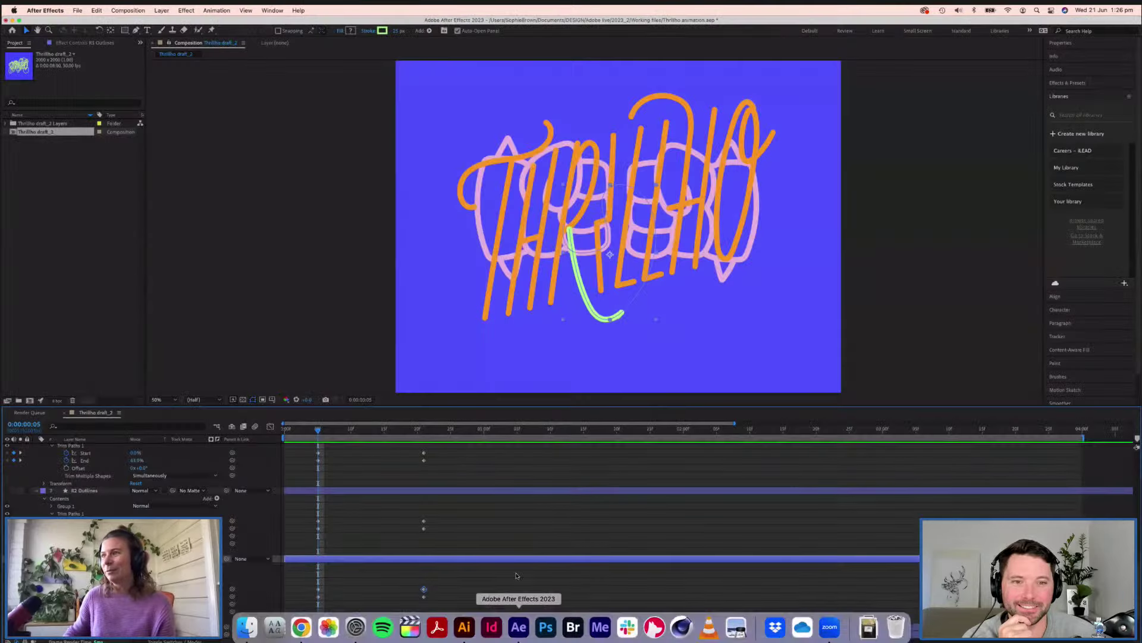
pyautogui.click(345, 432)
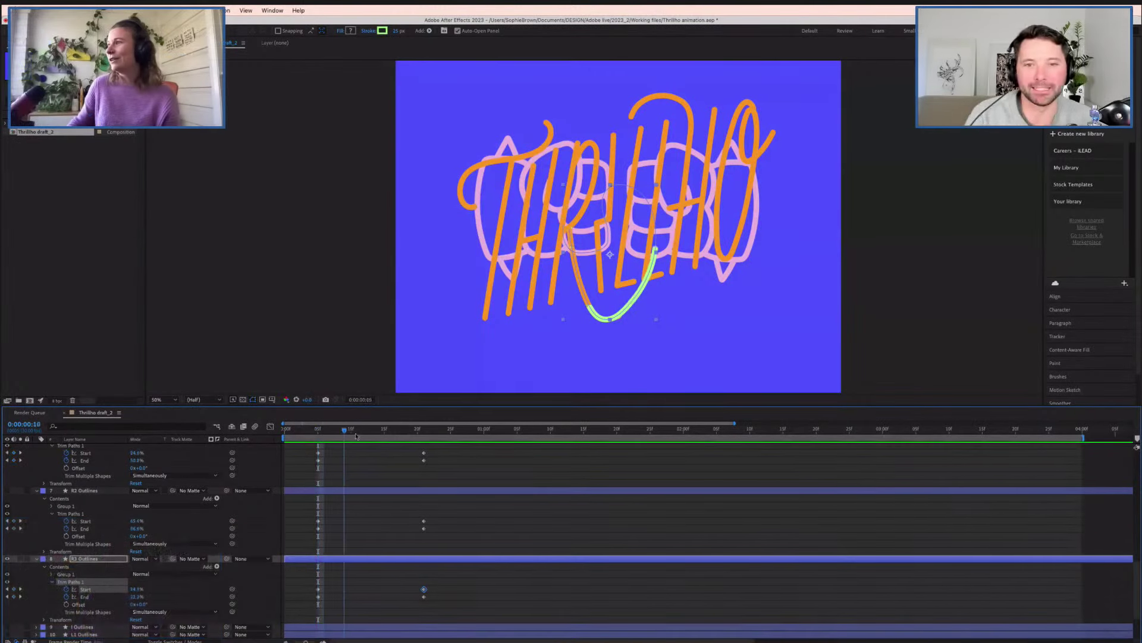
pyautogui.moveTo(356, 436)
pyautogui.mouseDown()
pyautogui.moveTo(424, 445)
pyautogui.moveTo(317, 453)
pyautogui.mouseUp()
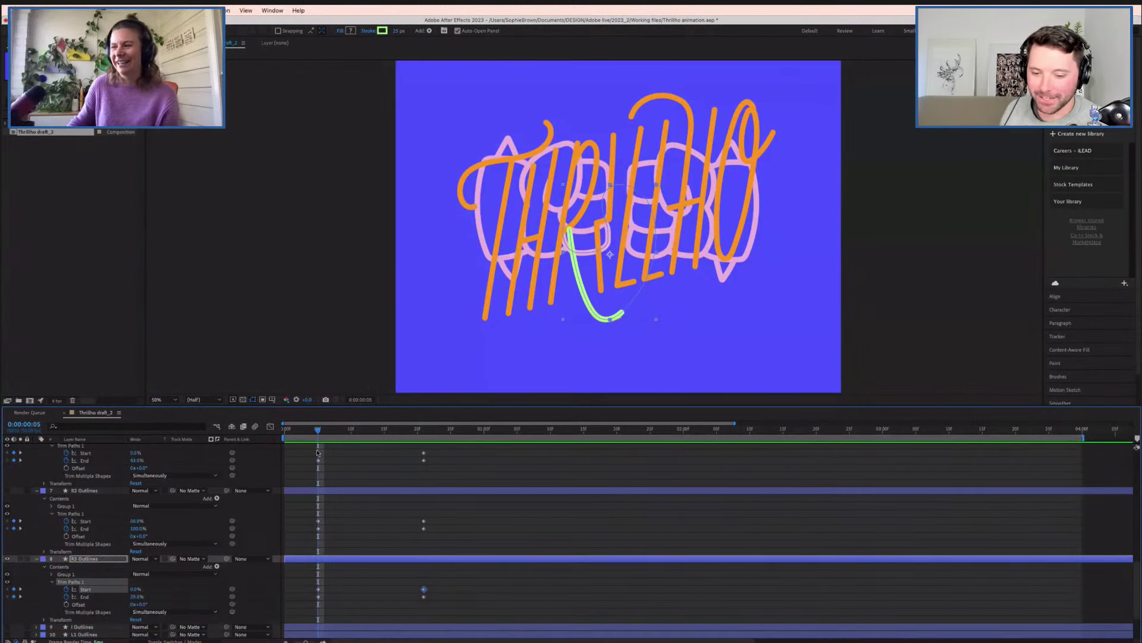
# - Hide the R3 Outlines layer, show I Outlines, and add Trim Paths to it with its properties expanded
pyautogui.click(7, 558)
pyautogui.click(6, 626)
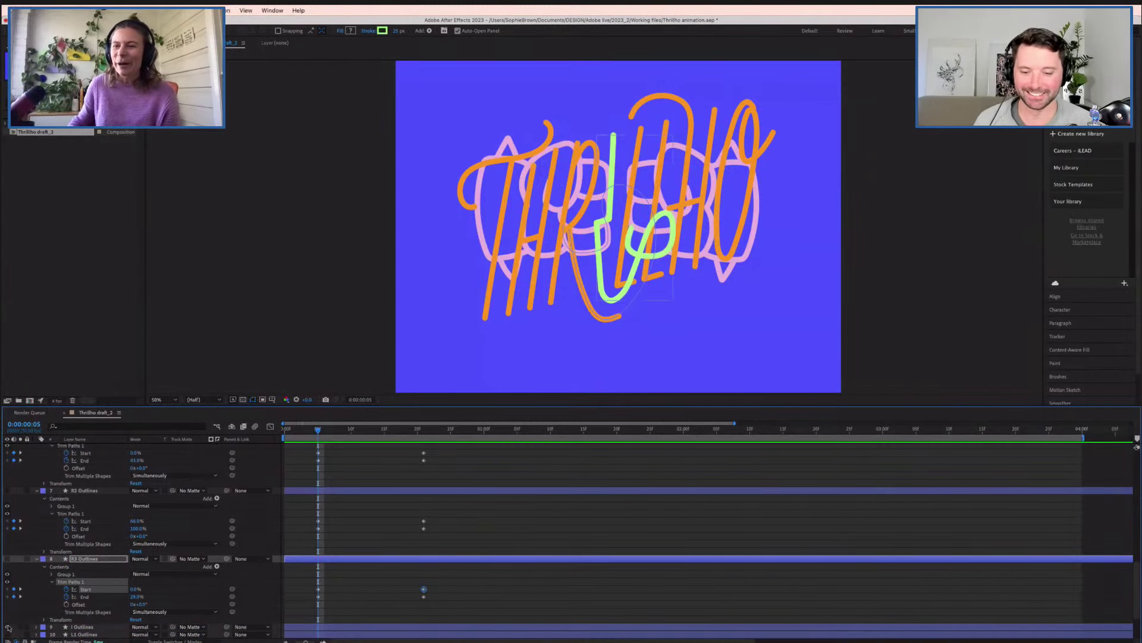
pyautogui.click(36, 626)
pyautogui.scroll(-2, 79, 607)
pyautogui.click(211, 598)
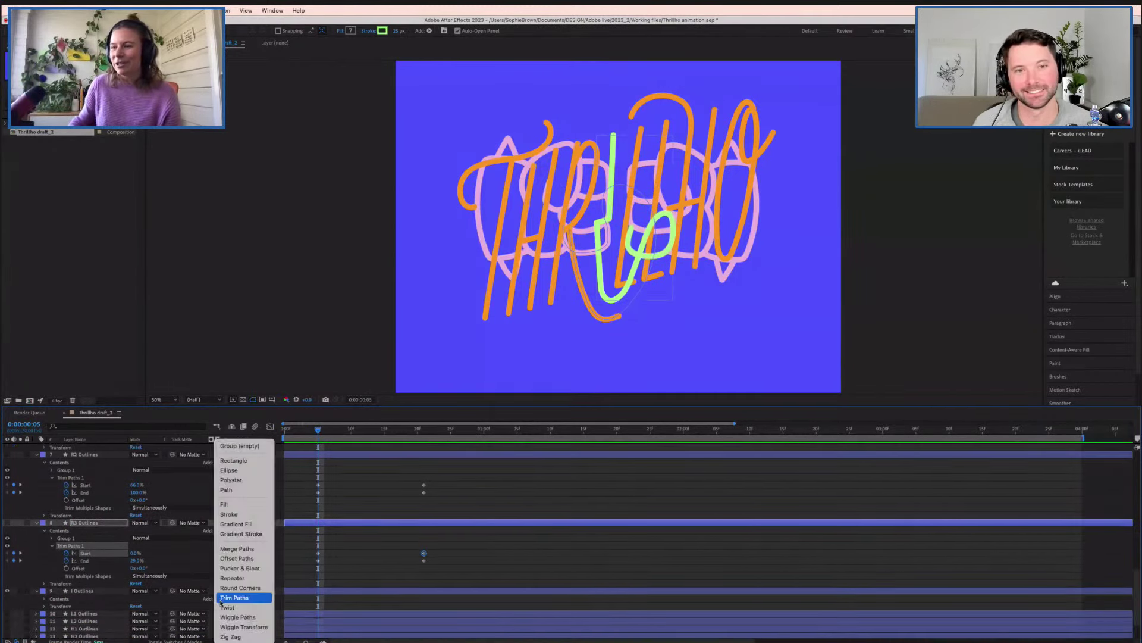
pyautogui.click(229, 598)
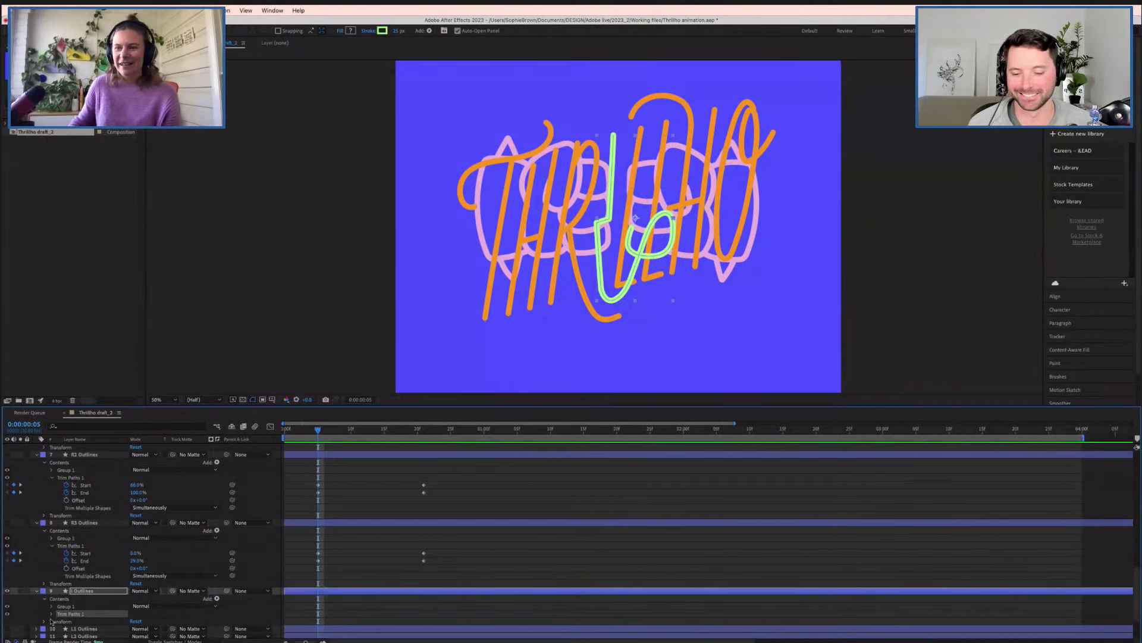
pyautogui.click(51, 614)
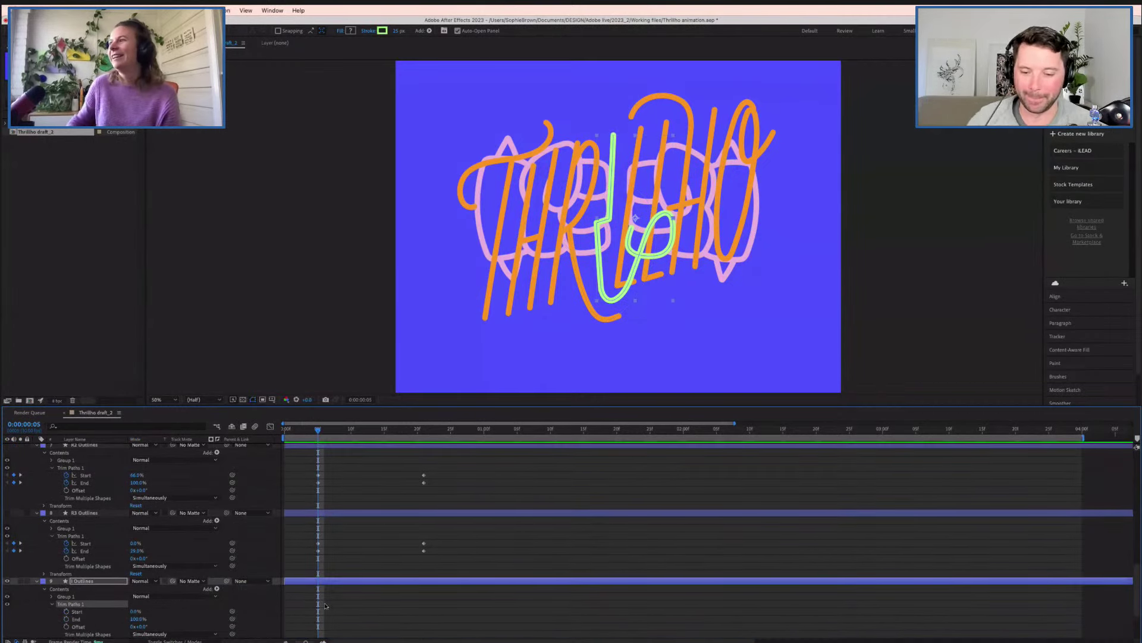
# - Set the I layer's Trim Paths End to 42% and enable Start and End keyframes at 0:00:00:05
pyautogui.moveTo(130, 620); pyautogui.dragTo(112, 620)
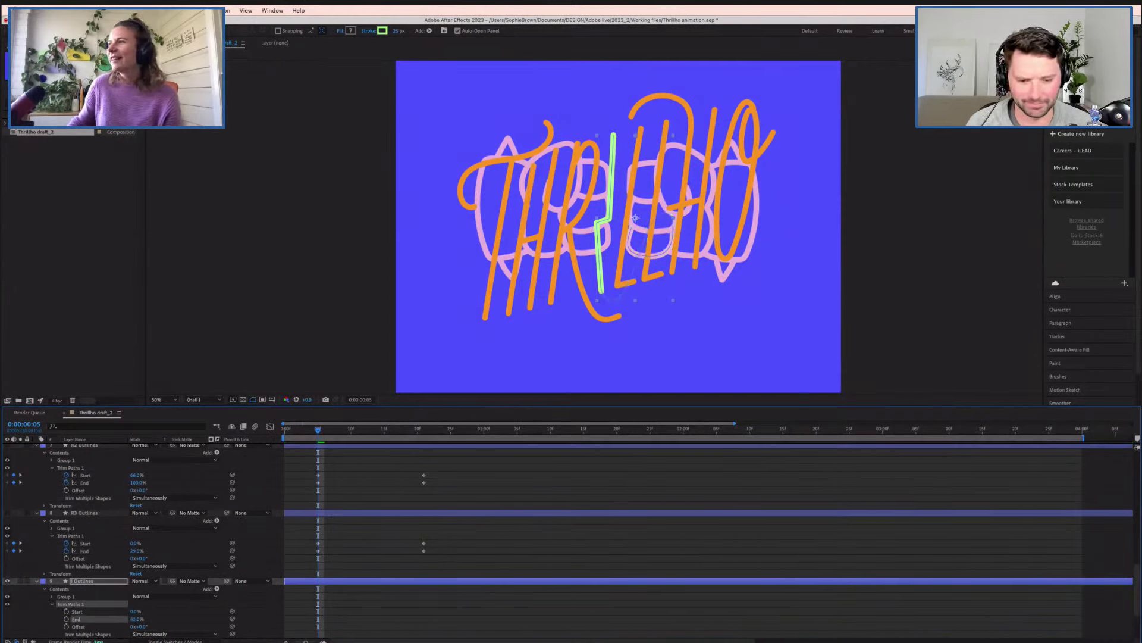
pyautogui.moveTo(112, 621); pyautogui.dragTo(113, 621)
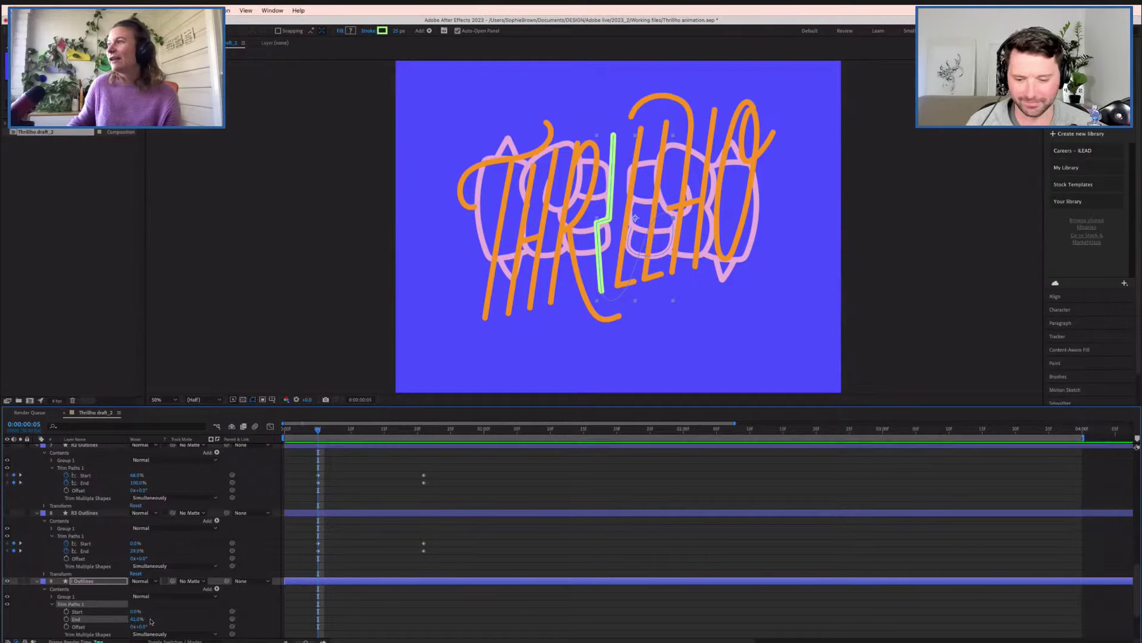
pyautogui.click(66, 611)
pyautogui.click(66, 620)
# - At 0:00:00:21, keyframe the I layer's Trim Paths to Start 78% and End 100%, isolating the fist stroke
pyautogui.click(425, 434)
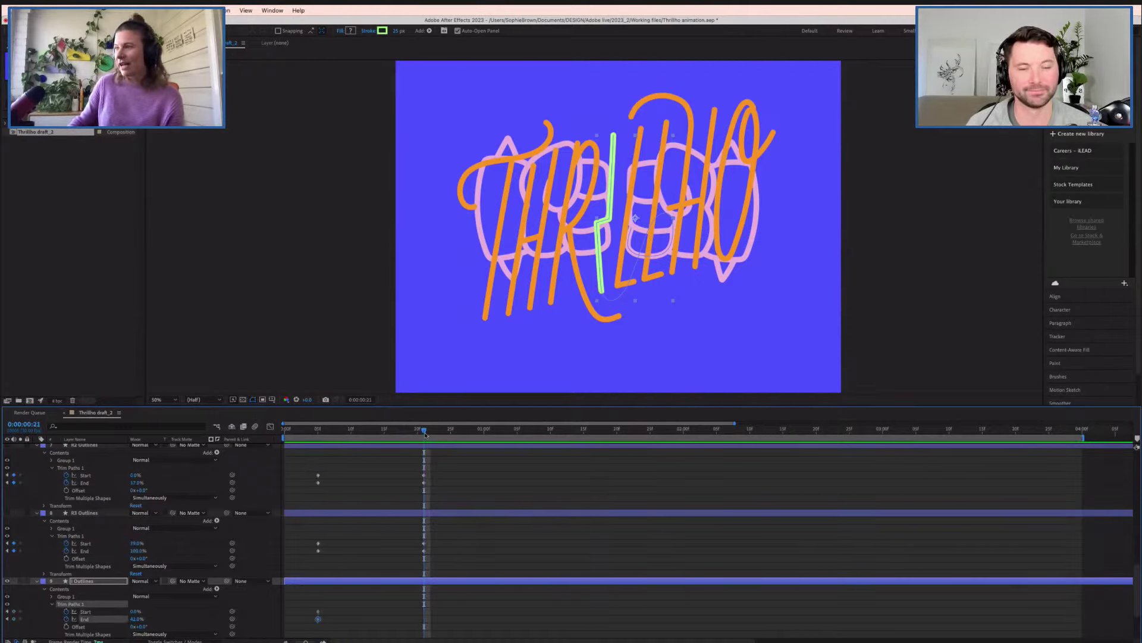
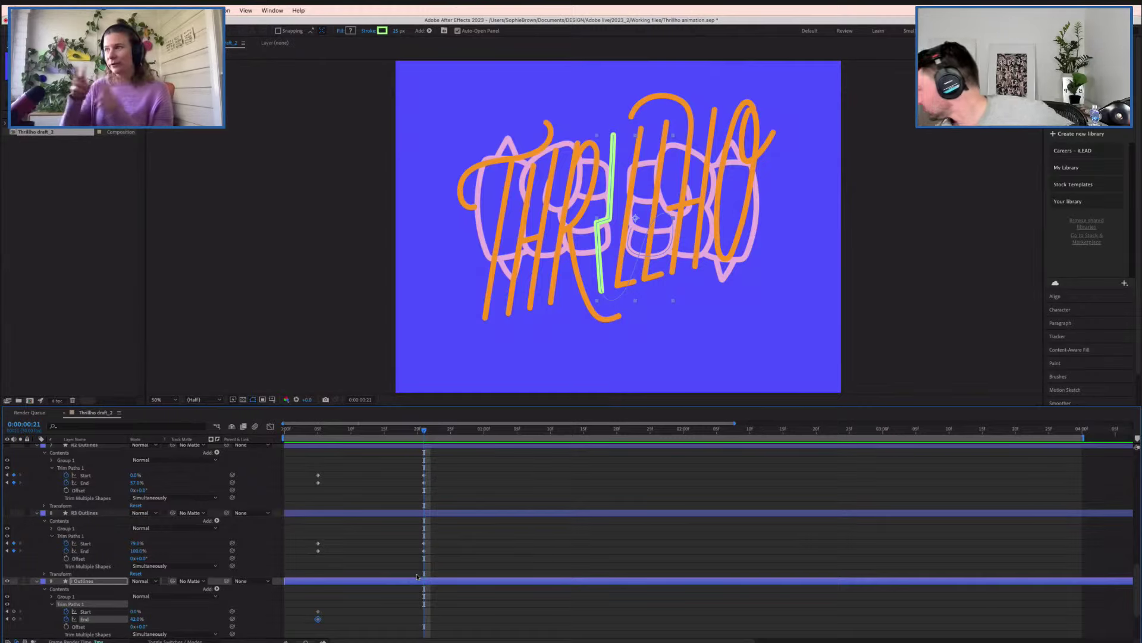
pyautogui.click(139, 620)
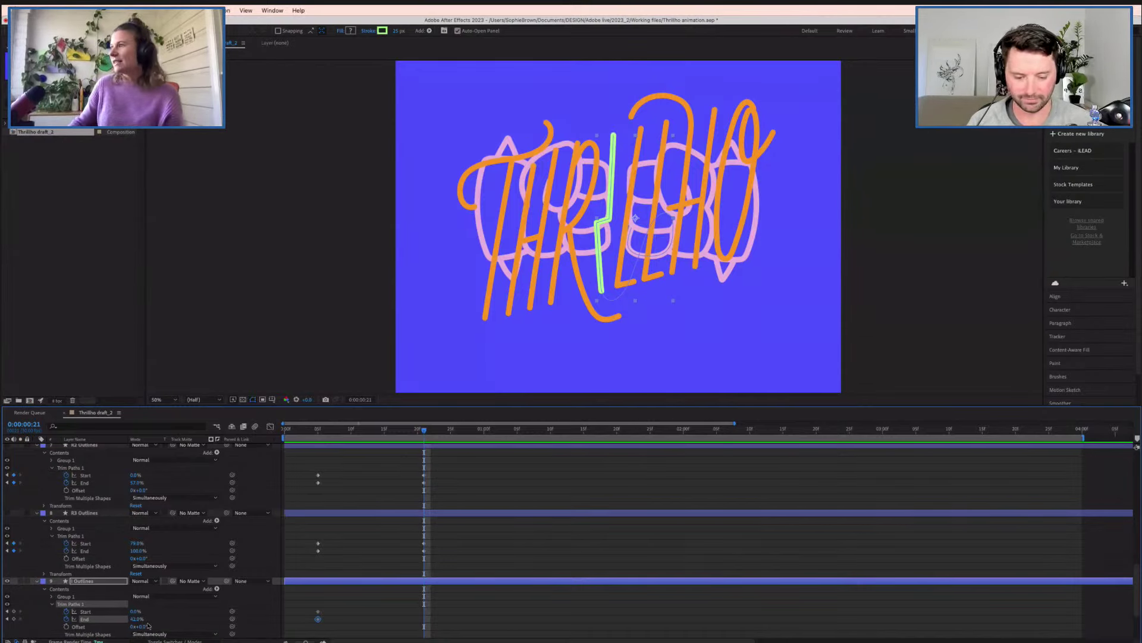
pyautogui.moveTo(129, 621); pyautogui.dragTo(166, 611)
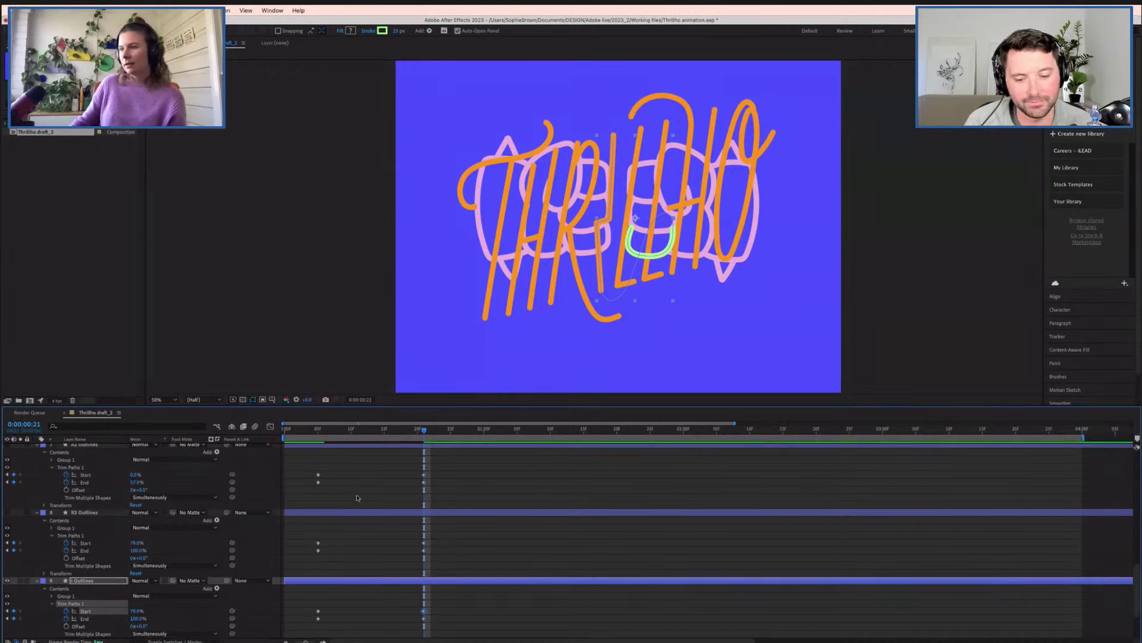
# - Return to 0:00:00:05, hide I Outlines, show L1 Outlines, and add Trim Paths to the L1 layer
pyautogui.scroll(-2, 167, 613)
pyautogui.click(320, 430)
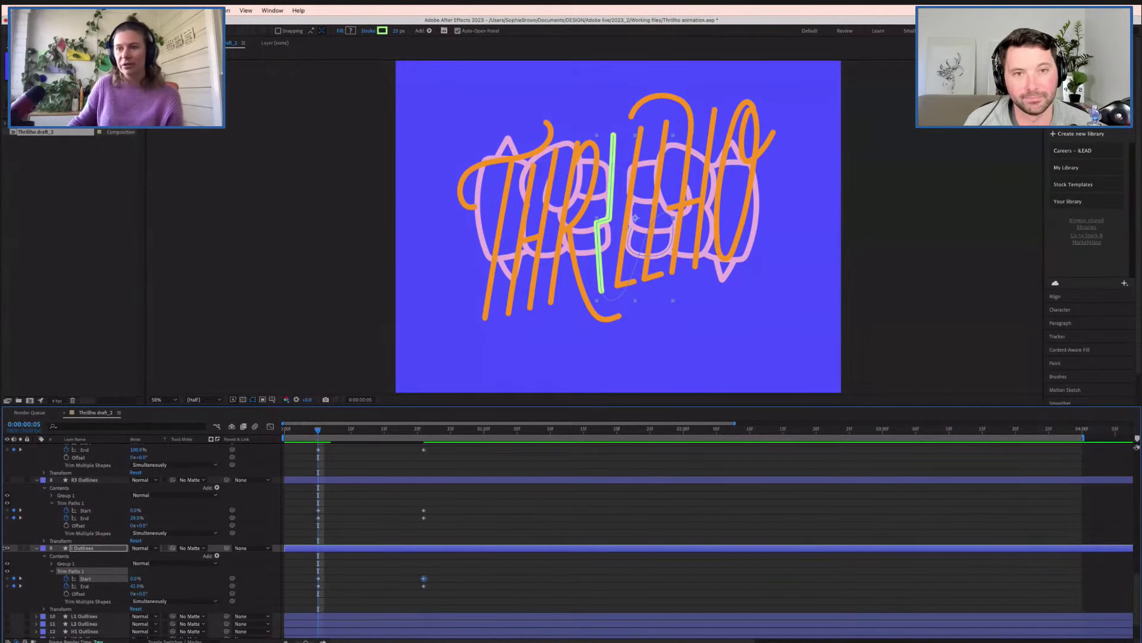
pyautogui.click(7, 616)
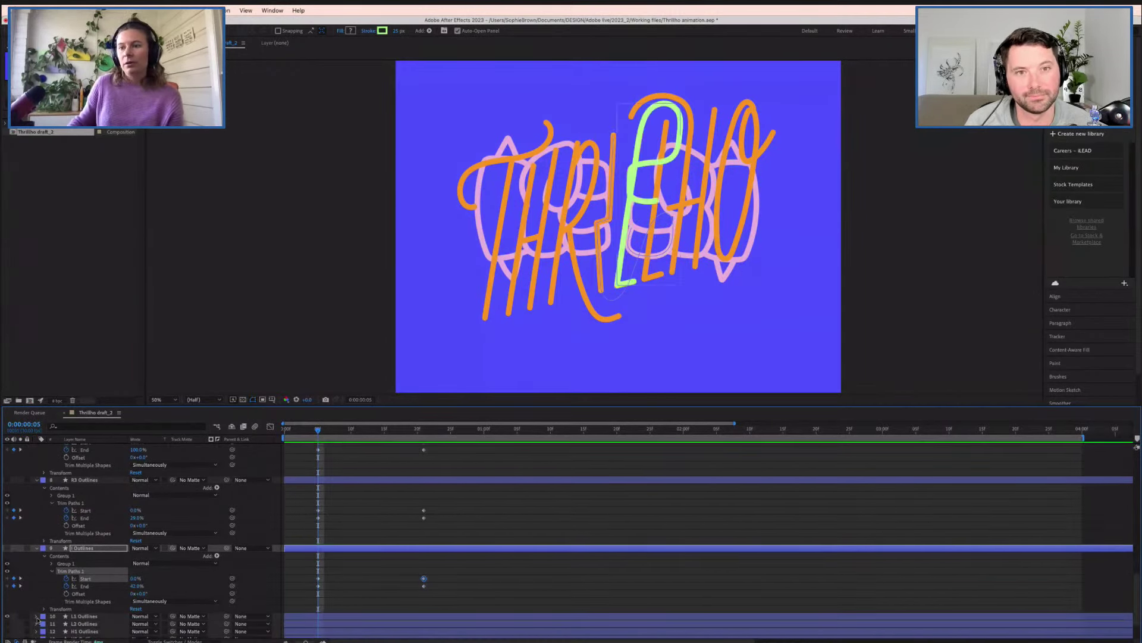
pyautogui.click(37, 617)
pyautogui.click(217, 625)
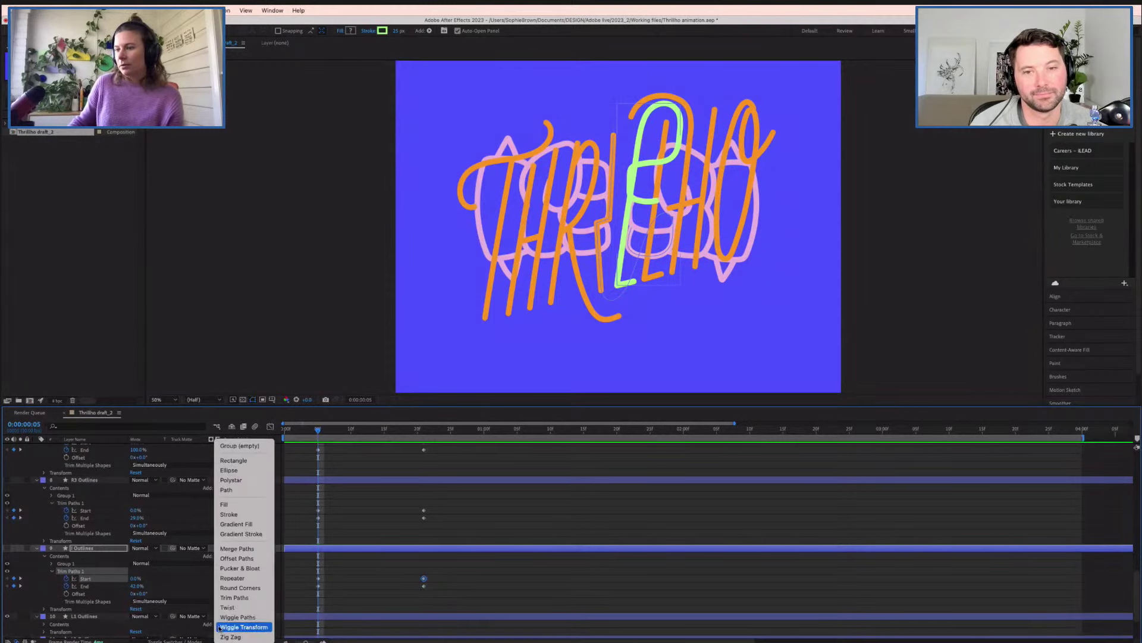
pyautogui.click(234, 597)
pyautogui.scroll(-2, 53, 619)
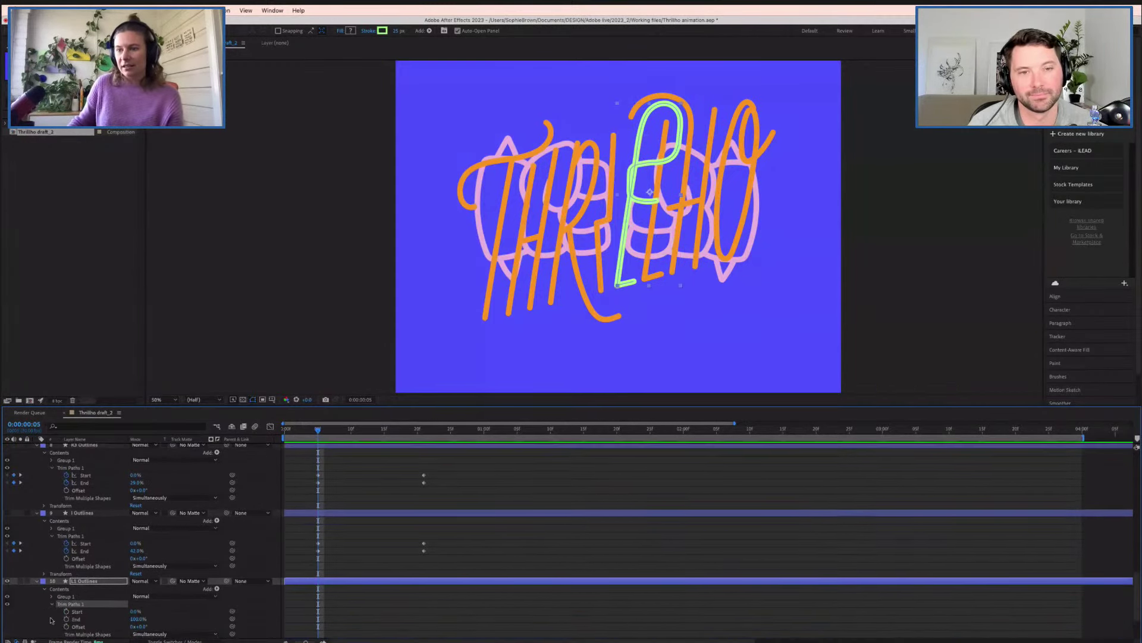
# - Set the L1 layer's Trim Paths Start to 53% with End at 100%, and enable keyframes for both at 0:00:00:05
pyautogui.click(134, 620)
pyautogui.moveTo(147, 619)
pyautogui.mouseDown()
pyautogui.moveTo(134, 619)
pyautogui.moveTo(155, 610)
pyautogui.mouseUp()
pyautogui.click(136, 613)
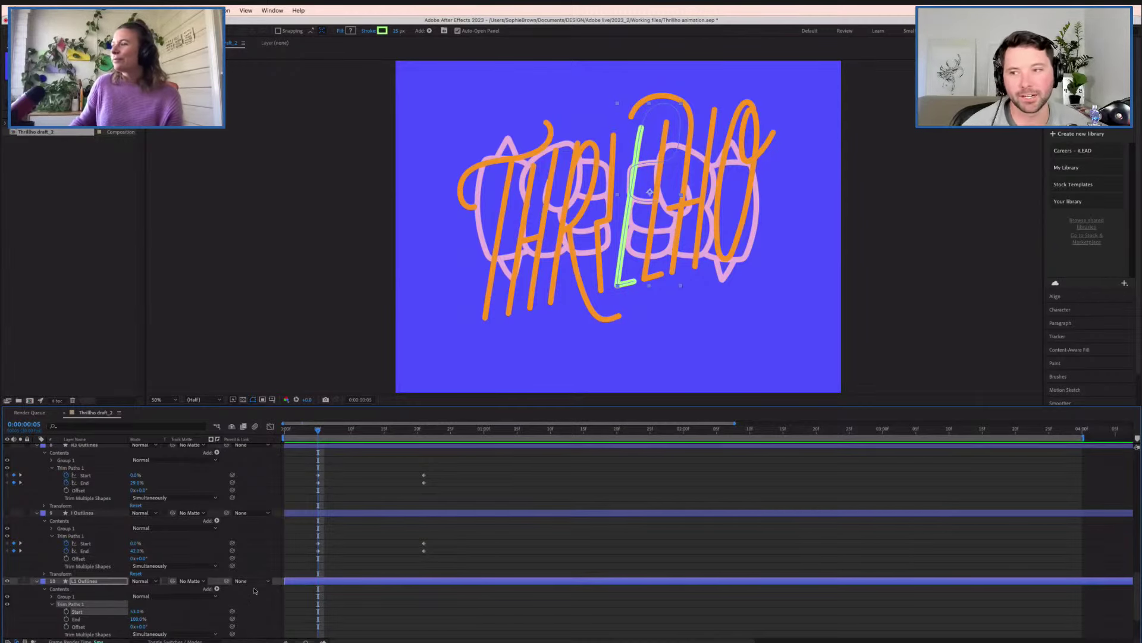
pyautogui.click(66, 611)
pyautogui.click(66, 619)
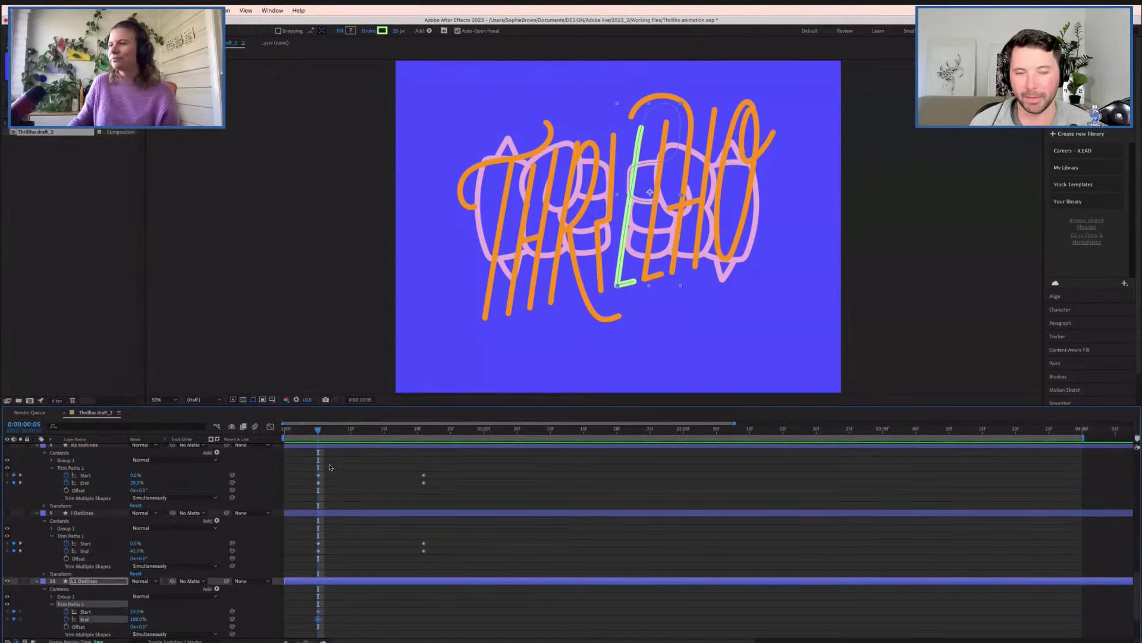
# - At 0:00:00:21, keyframe L1's Trim Paths Start at 0% and reduce End to about 22%, leaving only the fist stroke
pyautogui.press('k')
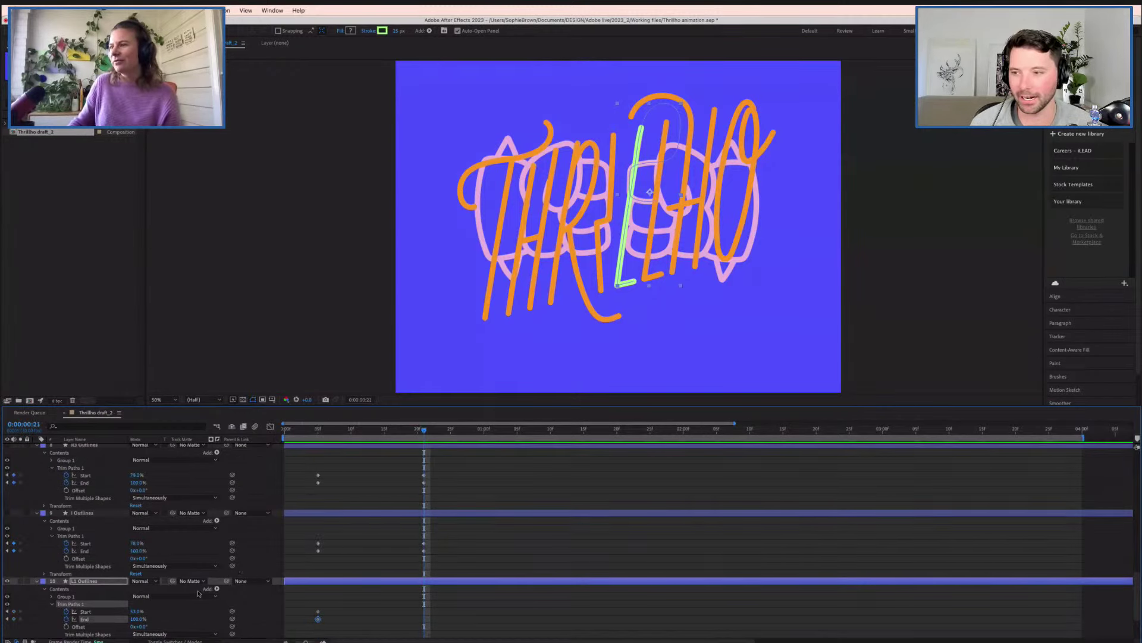
pyautogui.click(136, 611)
pyautogui.write('0')
pyautogui.press('Return')
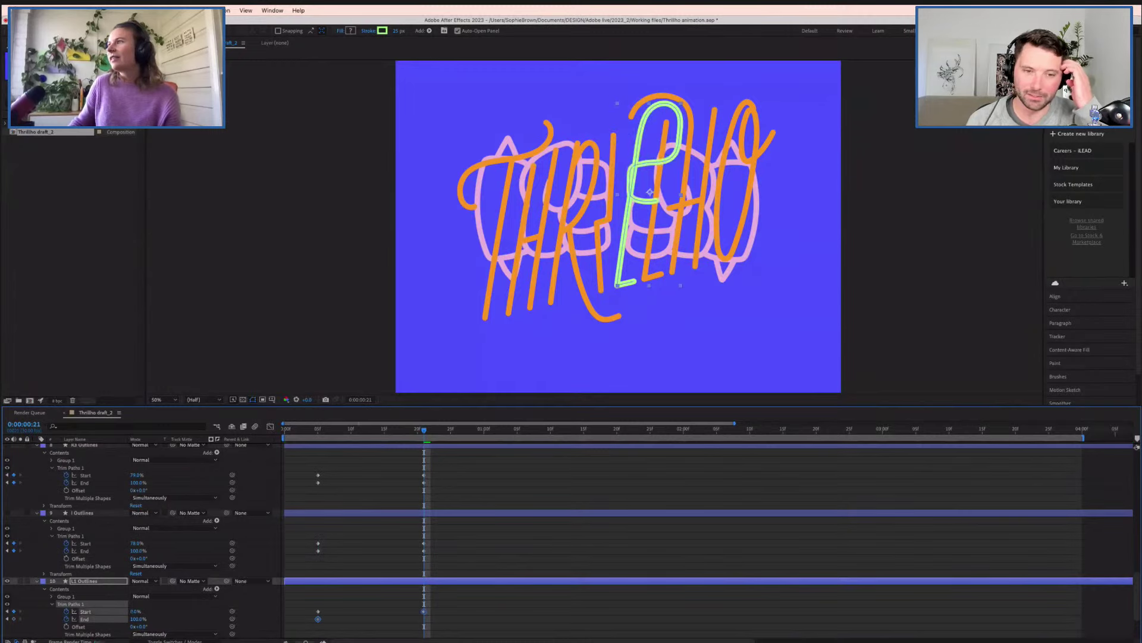
pyautogui.click(138, 619)
pyautogui.write('100')
pyautogui.press('Return')
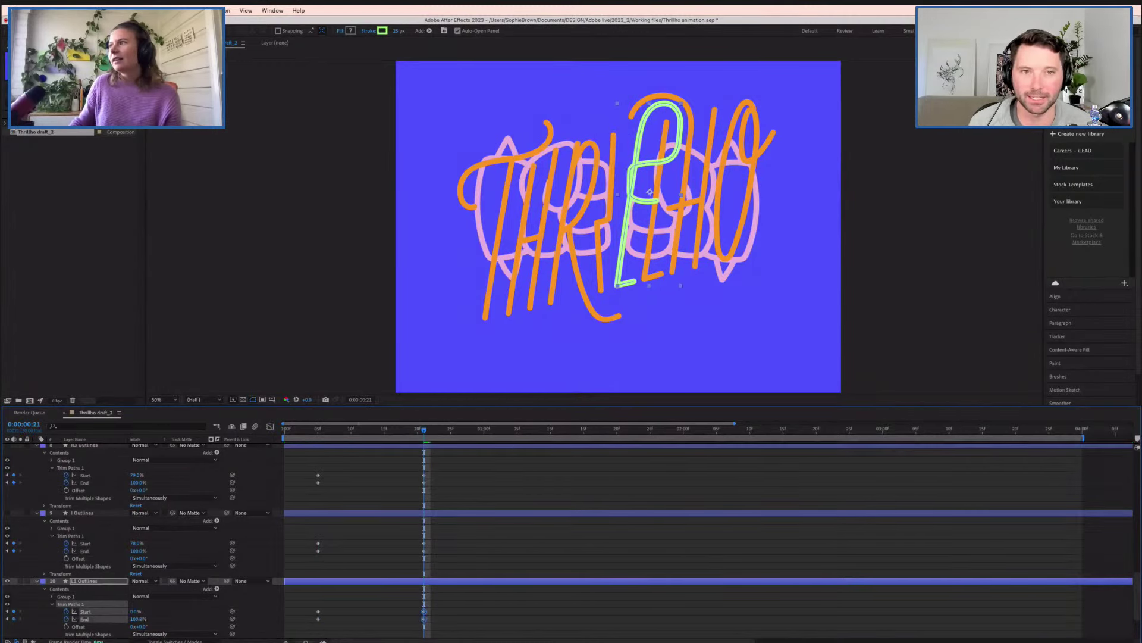
pyautogui.moveTo(139, 620); pyautogui.dragTo(109, 619)
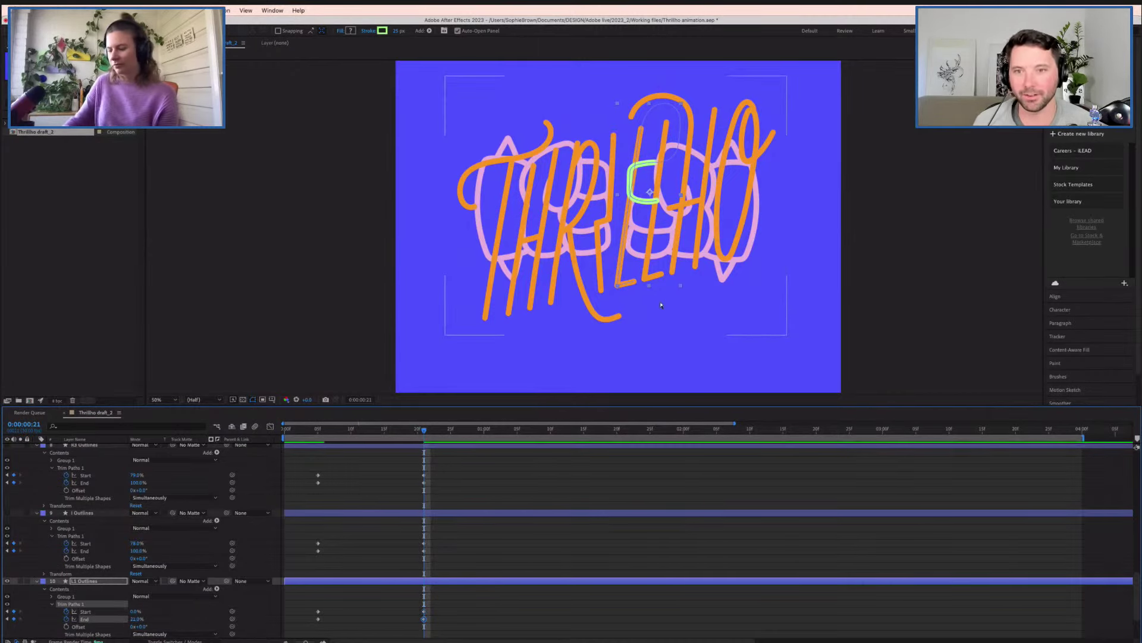
# - Check the L1 stroke's end against the fists template up close and set its Trim Paths End to 21%
pyautogui.press('.')
pyautogui.moveTo(706, 289); pyautogui.dragTo(597, 360)
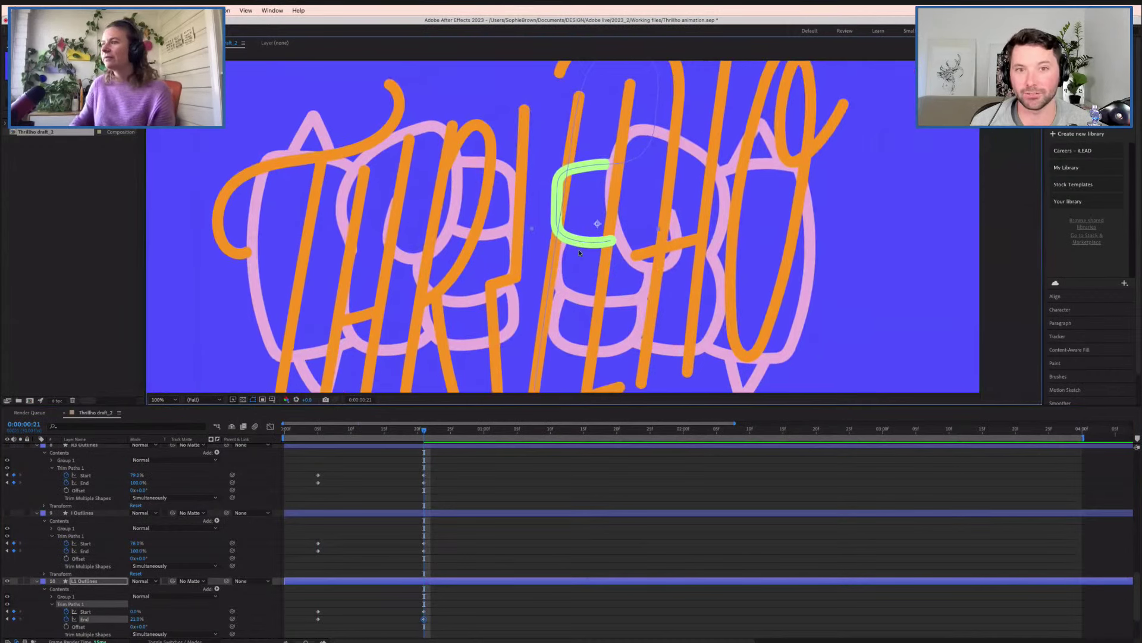
pyautogui.moveTo(137, 619); pyautogui.dragTo(138, 619)
pyautogui.click(137, 619)
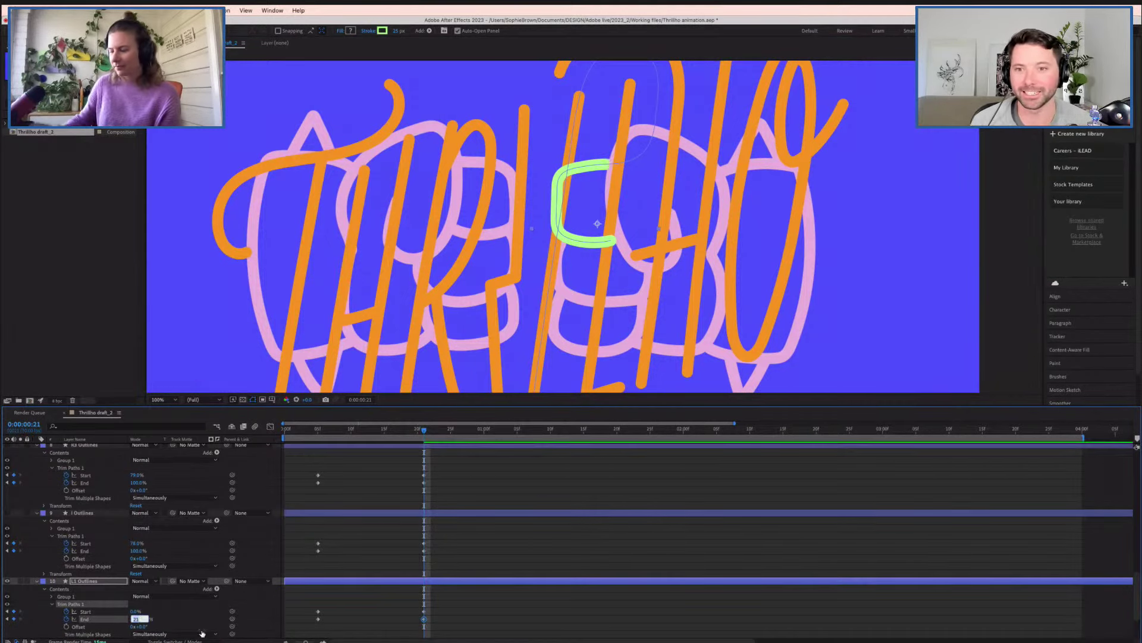
pyautogui.write('21')
pyautogui.press('Return')
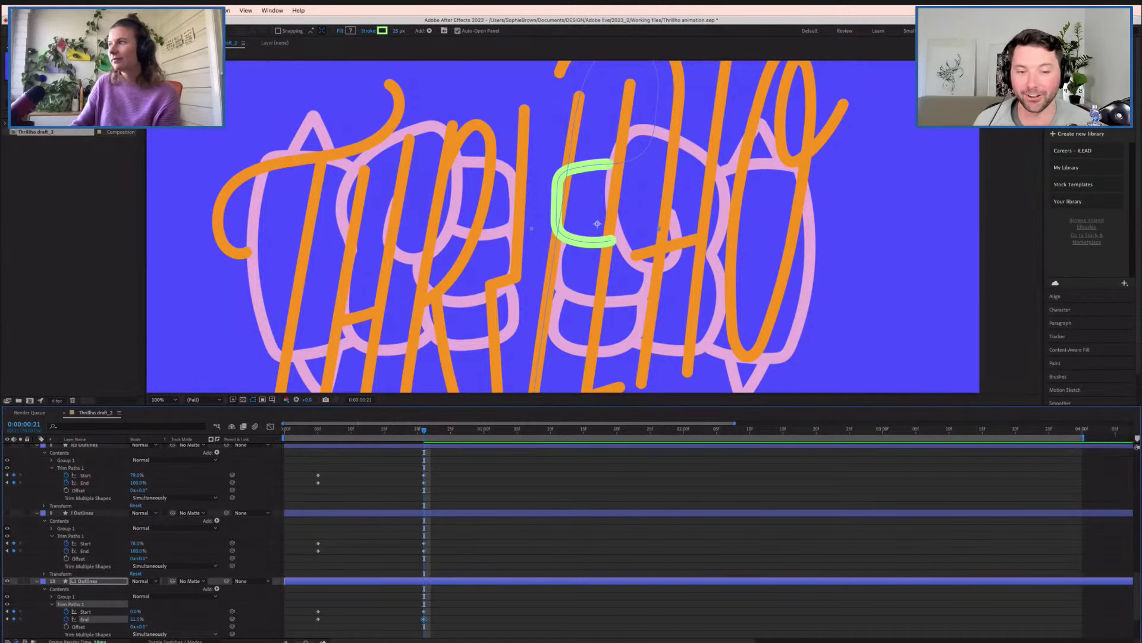
pyautogui.press(',')
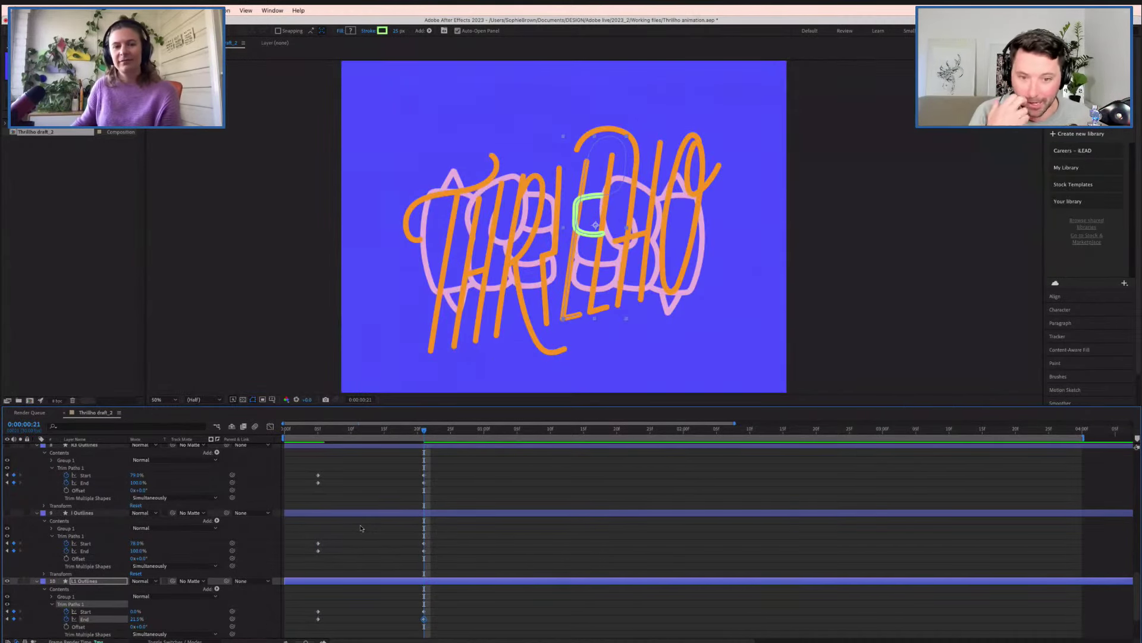
# - Return to 0:00:00:05, hide L1 Outlines, show L2 Outlines, and add Trim Paths to the L2 layer
pyautogui.scroll(-3, 360, 528)
pyautogui.moveTo(327, 431); pyautogui.dragTo(318, 430)
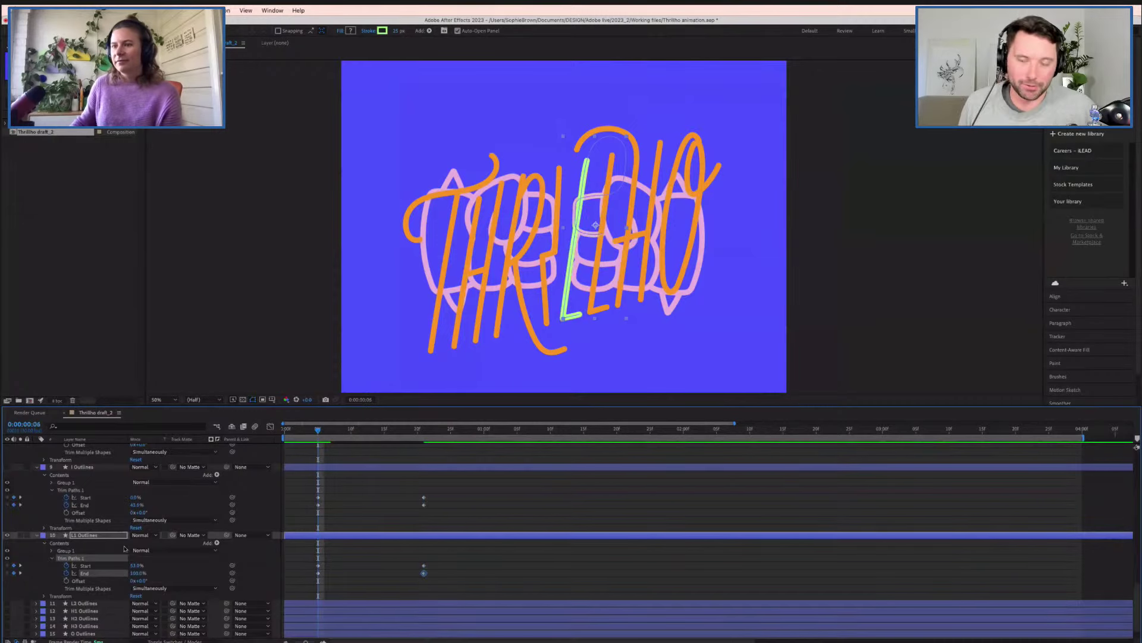
pyautogui.click(7, 535)
pyautogui.click(8, 603)
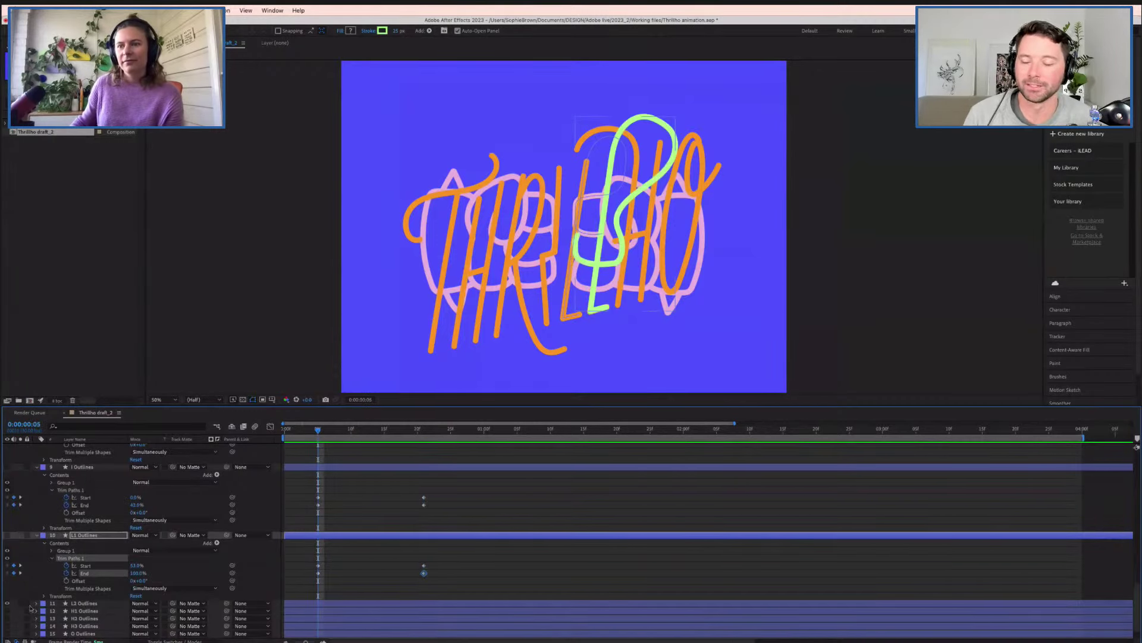
pyautogui.click(35, 603)
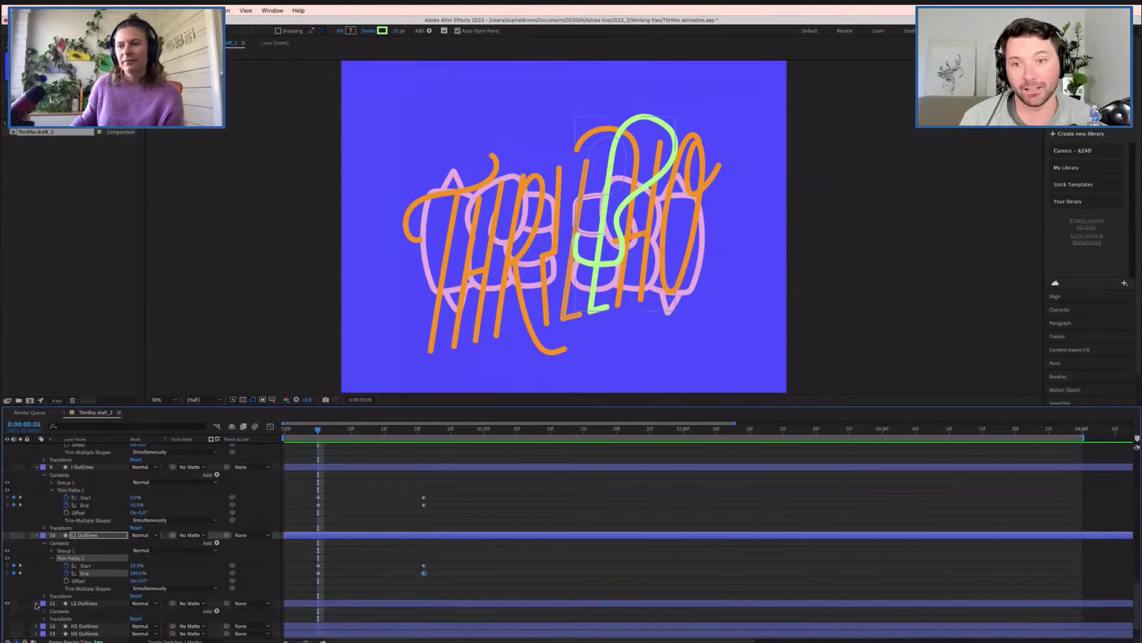
pyautogui.click(217, 611)
pyautogui.click(234, 597)
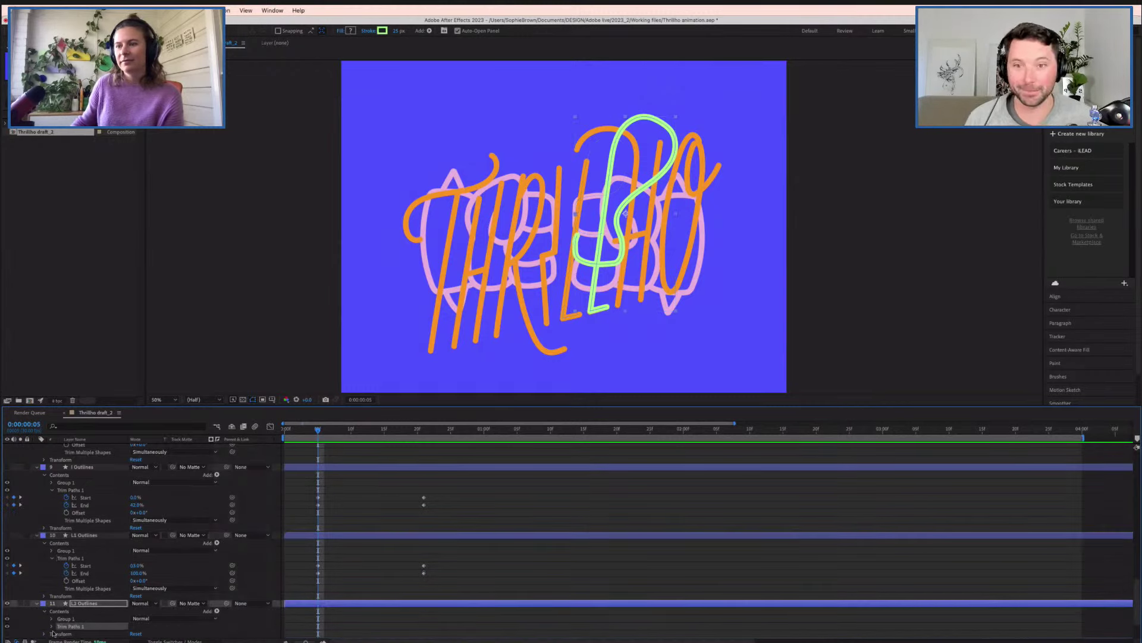
pyautogui.click(52, 626)
# - Reduce the L2 layer's Trim Paths End to about 36% and enable keyframes for Start and End at 0:00:00:05
pyautogui.scroll(-1, 84, 620)
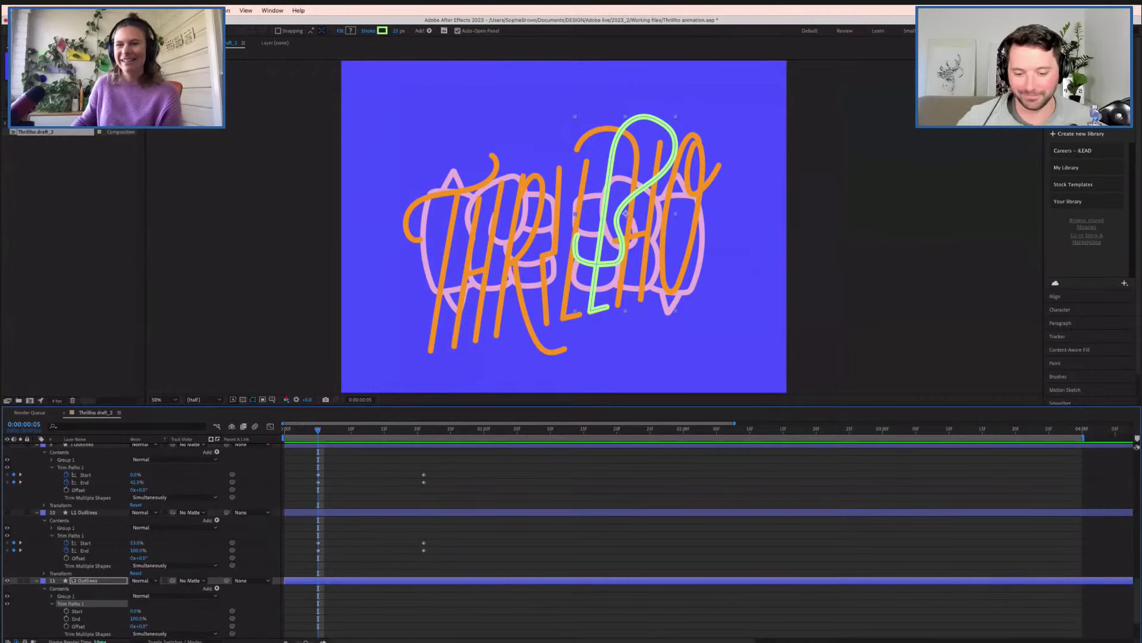
pyautogui.scroll(-1, 147, 590)
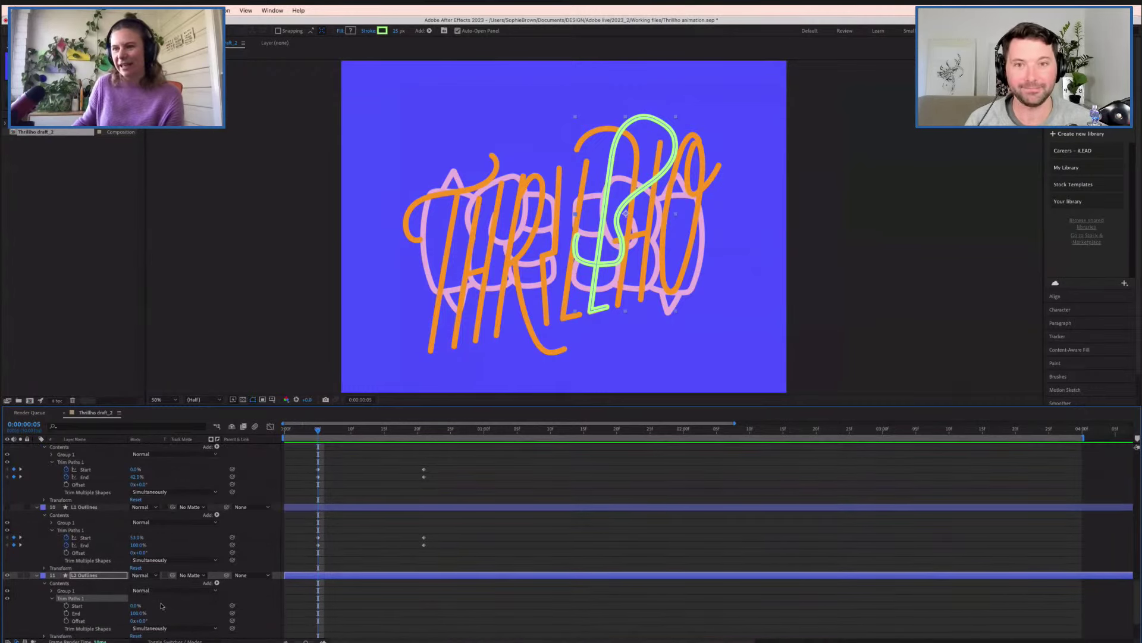
pyautogui.moveTo(138, 613); pyautogui.dragTo(109, 617)
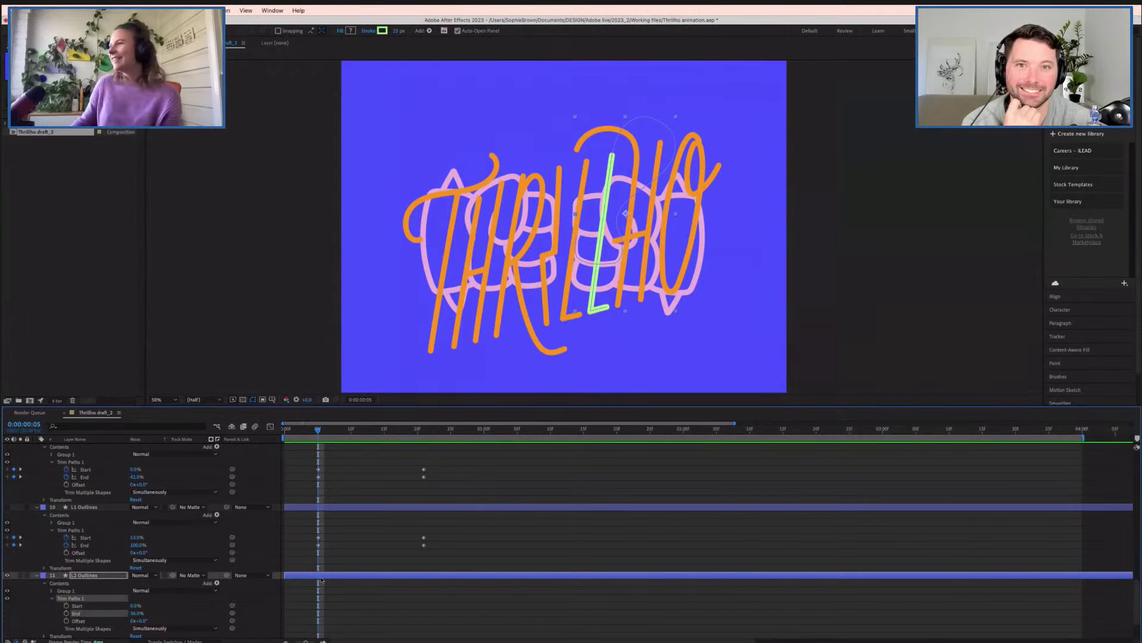
pyautogui.scroll(-1, 177, 576)
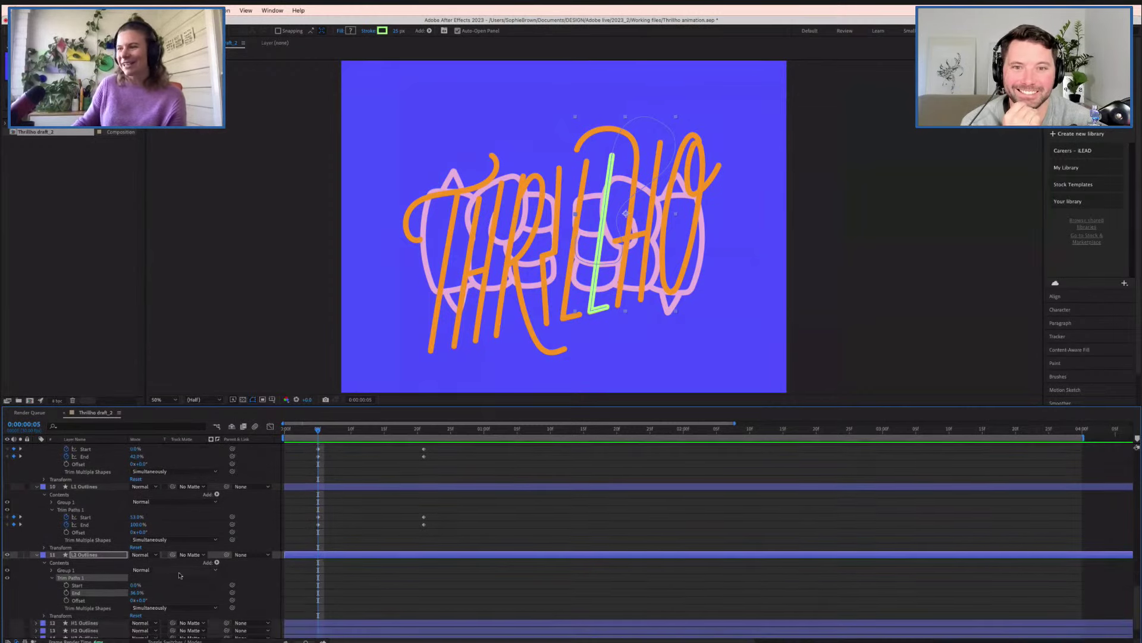
pyautogui.click(66, 585)
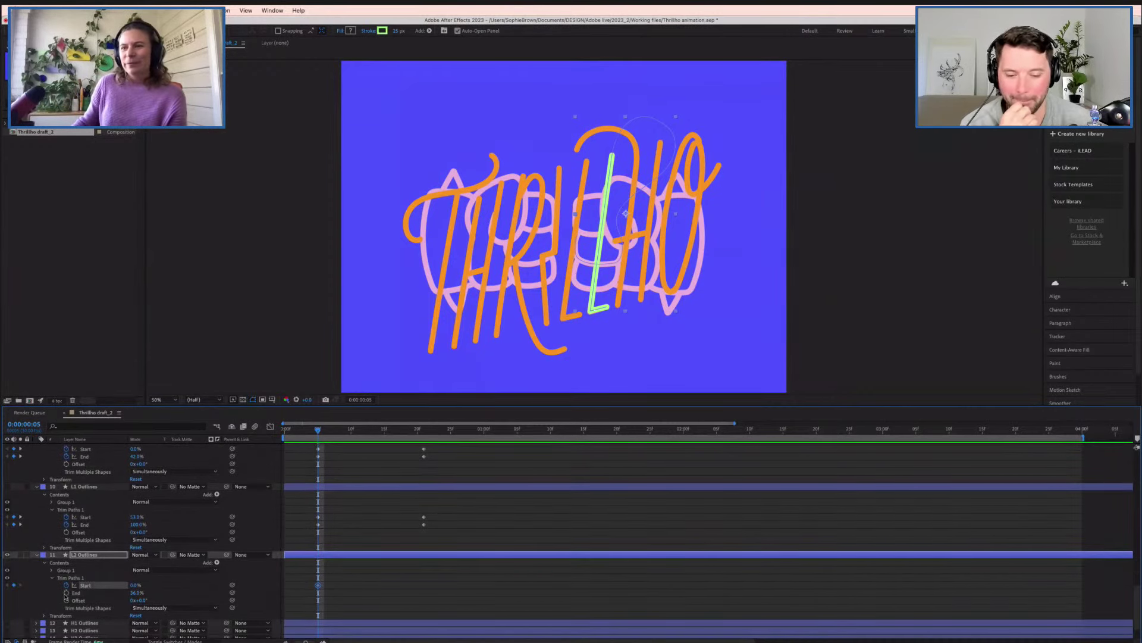
pyautogui.click(67, 592)
# - At 0:00:00:21, keyframe L2's Trim Paths End at 100% and Start at about 84%, leaving only the fist stroke
pyautogui.click(420, 435)
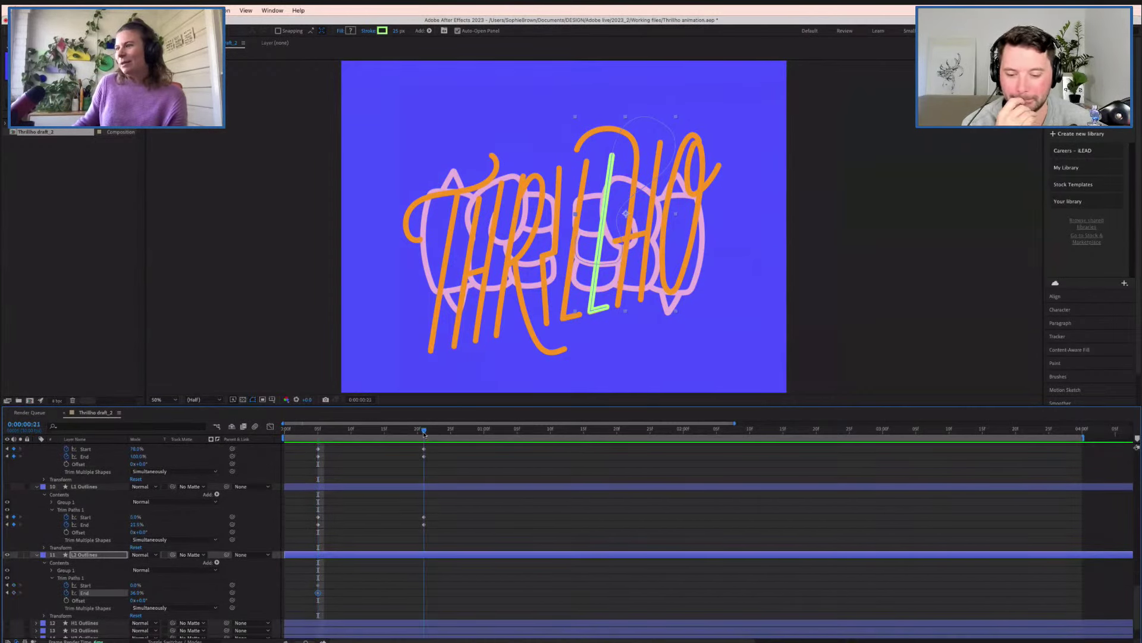
pyautogui.moveTo(137, 593)
pyautogui.mouseDown()
pyautogui.moveTo(167, 597)
pyautogui.moveTo(137, 586)
pyautogui.moveTo(168, 587)
pyautogui.mouseUp()
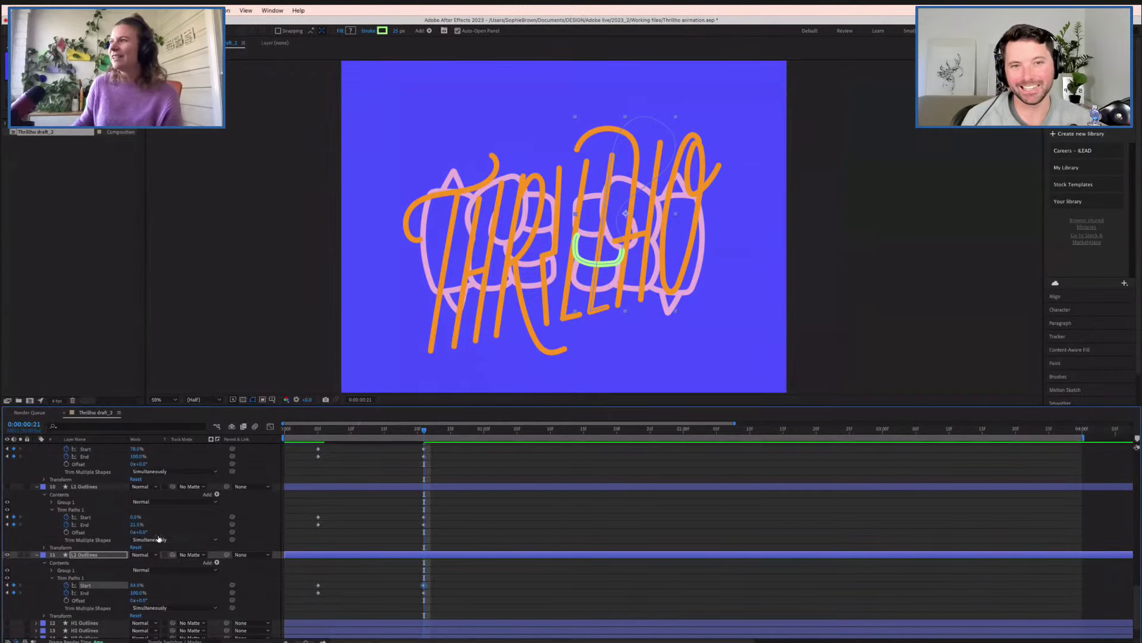
# - Return to 0:00:00:05, hide L2 Outlines, show H1 Outlines, and add Trim Paths to the H1 layer
pyautogui.click(318, 428)
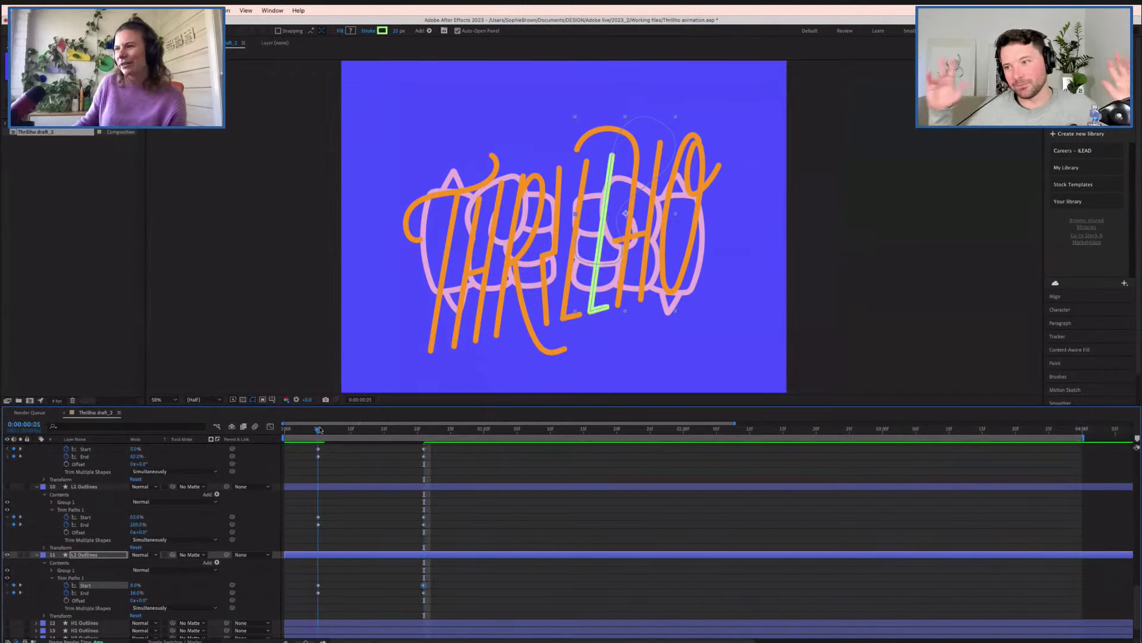
pyautogui.scroll(-2, 12, 527)
pyautogui.click(8, 523)
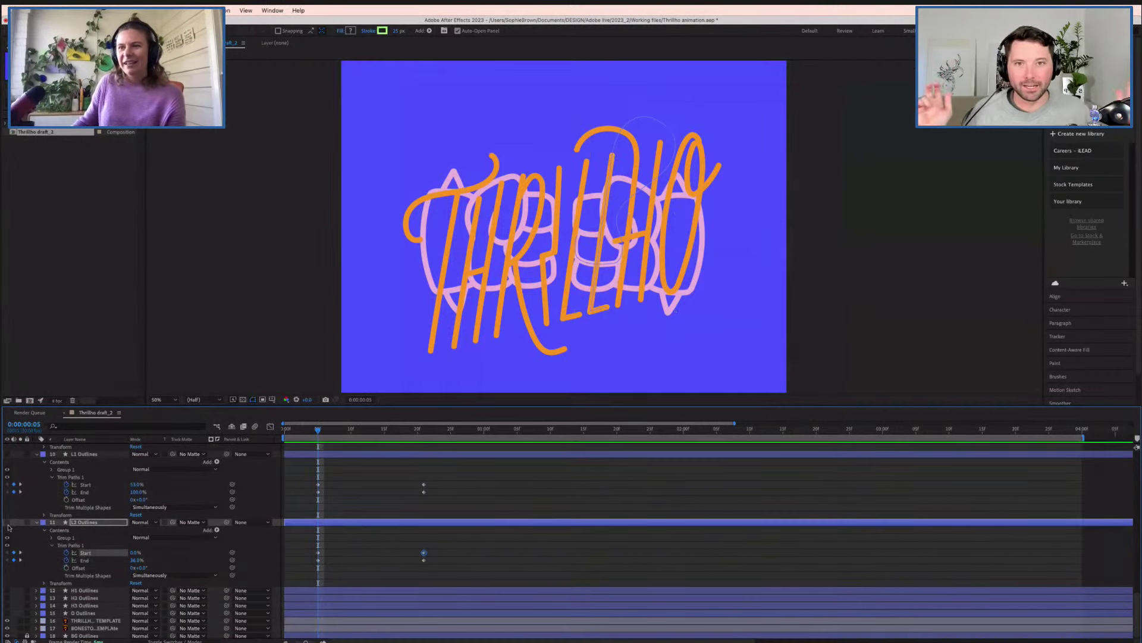
pyautogui.click(7, 590)
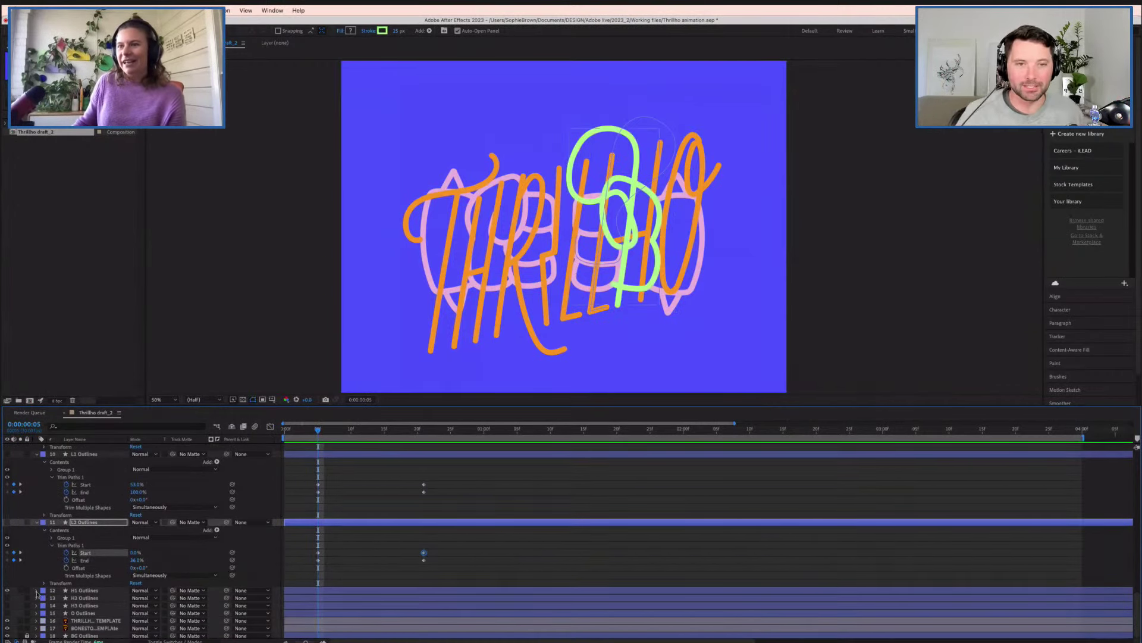
pyautogui.click(37, 591)
pyautogui.click(216, 598)
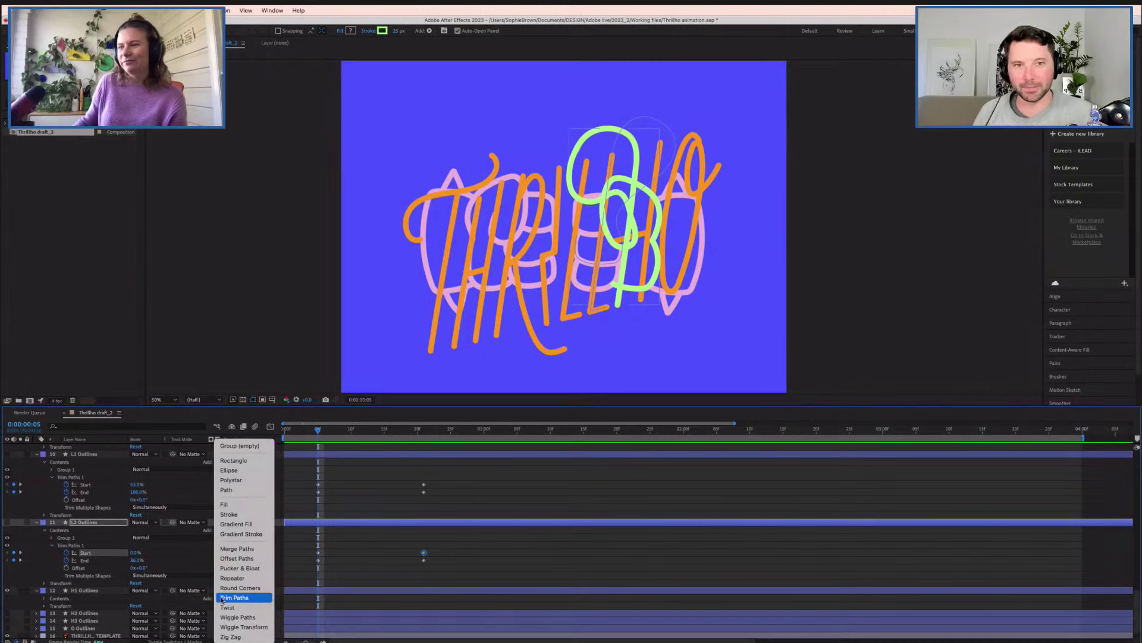
pyautogui.click(232, 598)
pyautogui.scroll(-2, 369, 560)
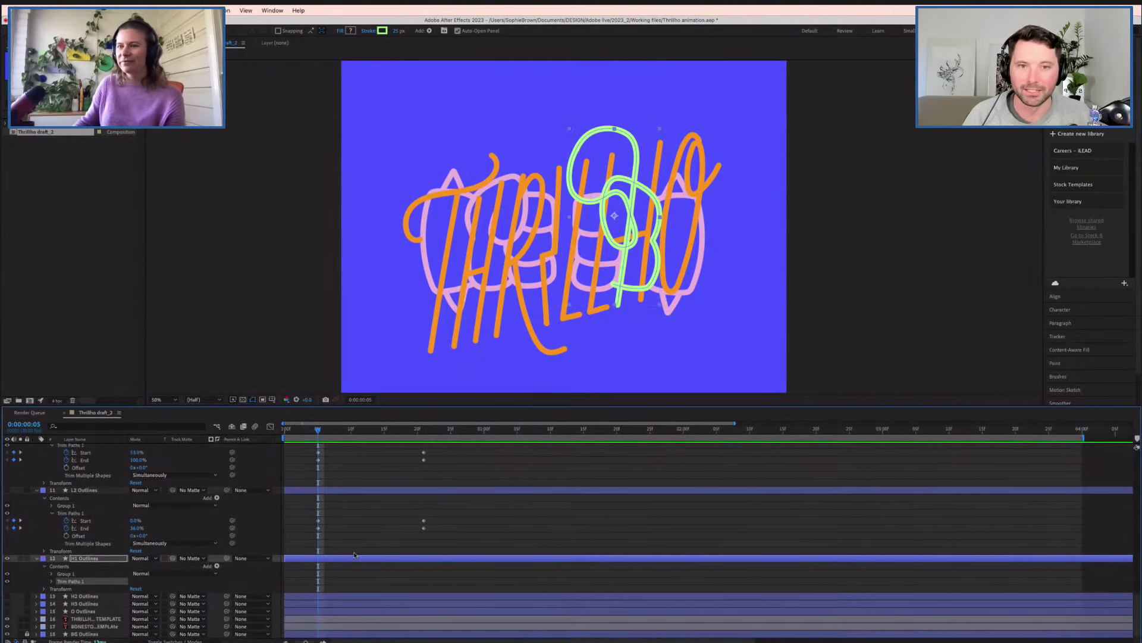
pyautogui.click(53, 581)
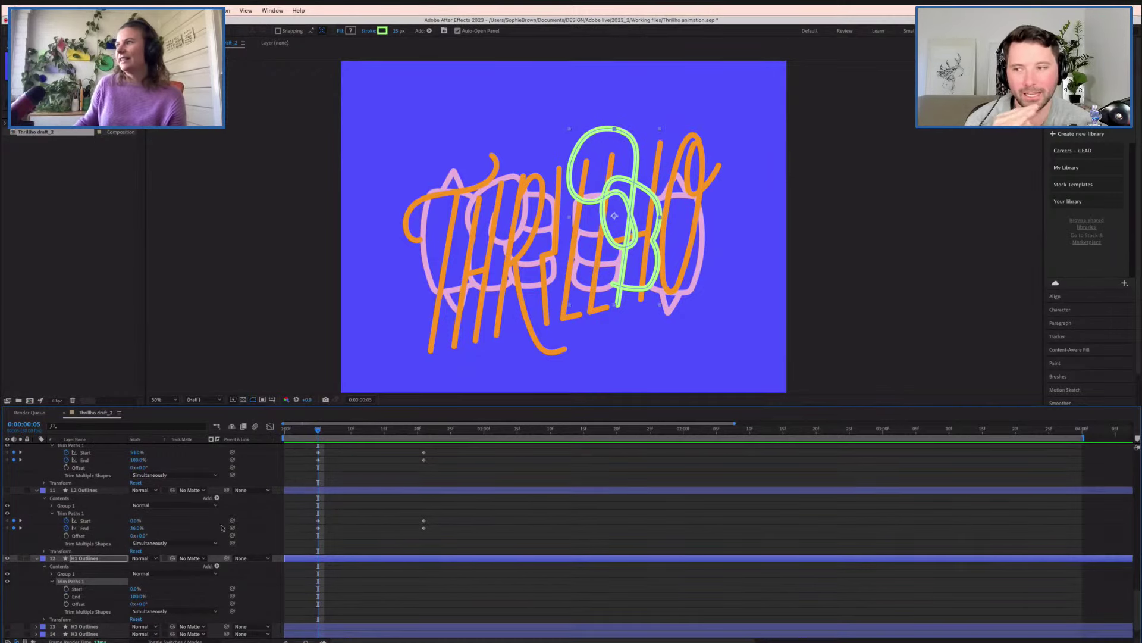
# - Reduce the H1 layer's Trim Paths End to about 36% so only the curved letter stroke remains
pyautogui.moveTo(138, 596); pyautogui.dragTo(117, 596)
pyautogui.rightClick(127, 596)
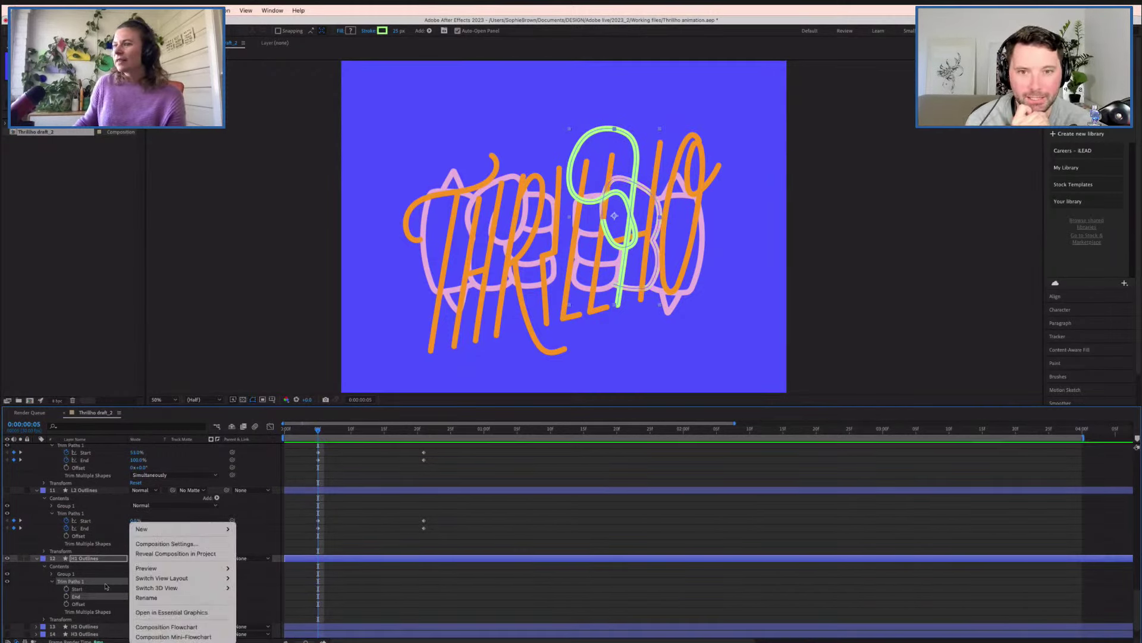
pyautogui.click(104, 584)
pyautogui.click(98, 574)
pyautogui.moveTo(134, 595); pyautogui.dragTo(119, 595)
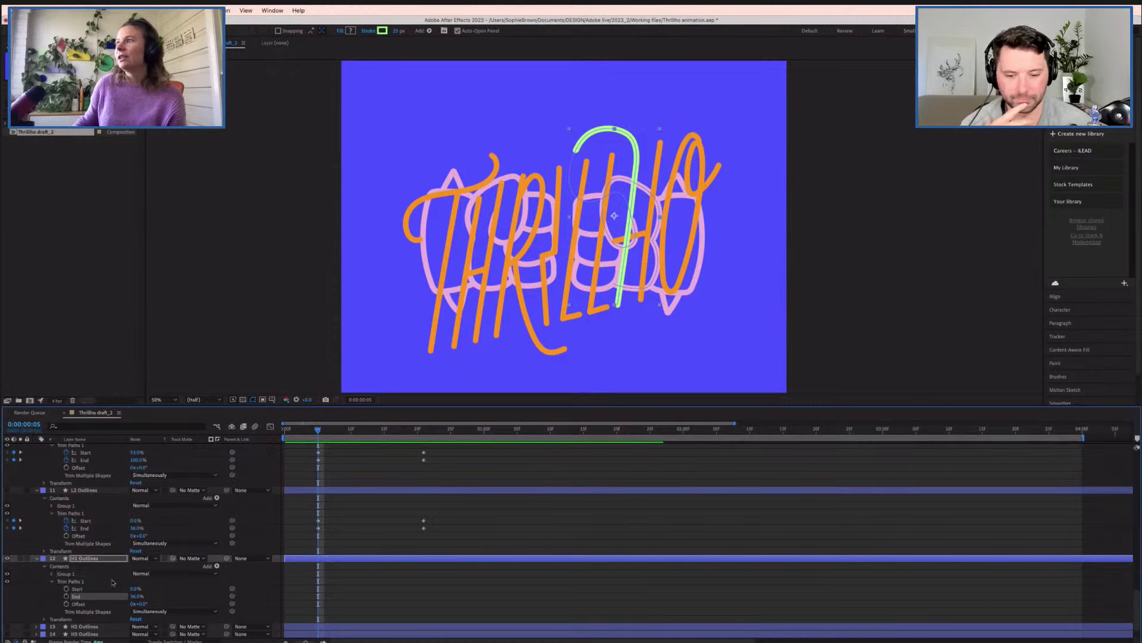
# - Keyframe H1 Outlines' Trim Paths Start and End at frames 5 and 21, with End 100% and Start raised to leave only the pink-lettering section at frame 21
pyautogui.click(66, 588)
pyautogui.click(66, 596)
pyautogui.click(417, 429)
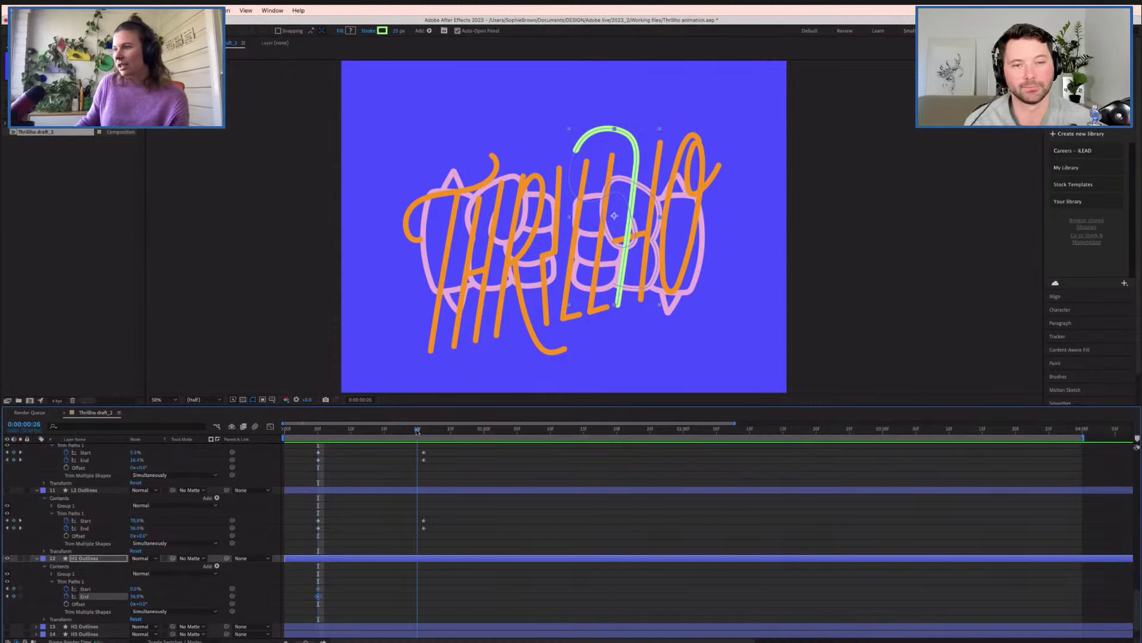
pyautogui.moveTo(417, 432); pyautogui.dragTo(424, 433)
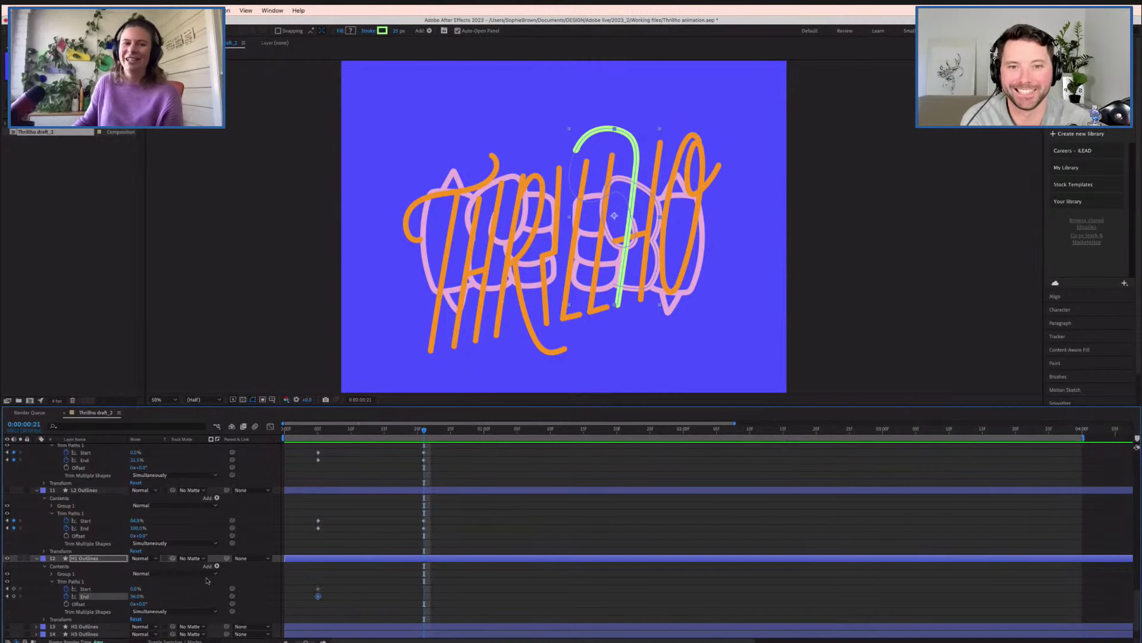
pyautogui.moveTo(141, 597)
pyautogui.mouseDown()
pyautogui.moveTo(134, 586)
pyautogui.moveTo(153, 590)
pyautogui.mouseUp()
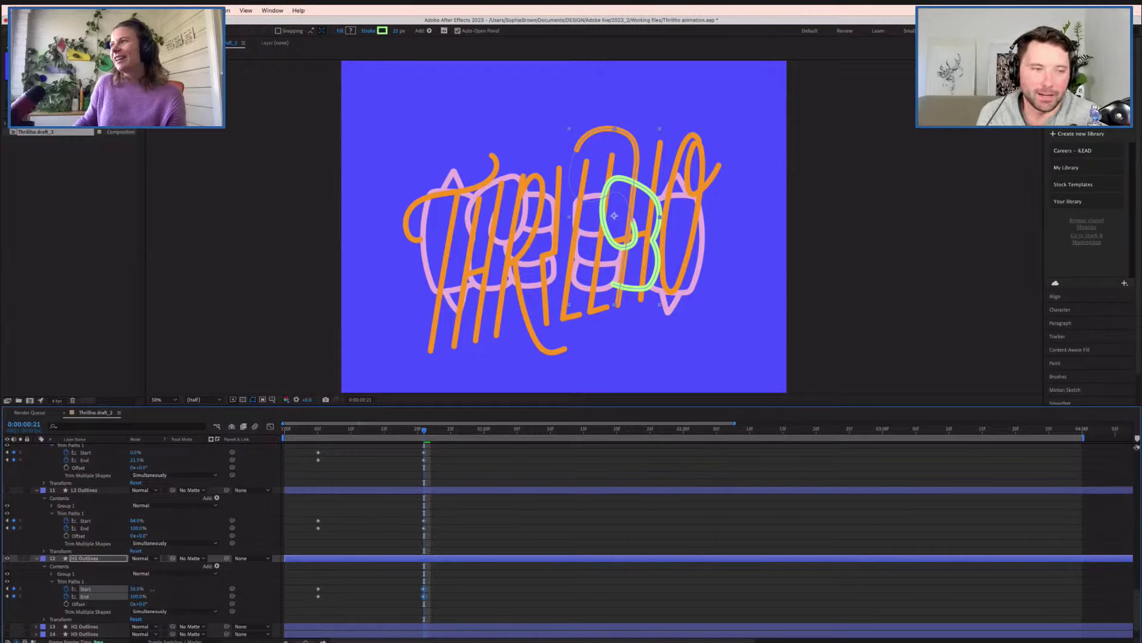
pyautogui.moveTo(153, 590); pyautogui.dragTo(133, 591)
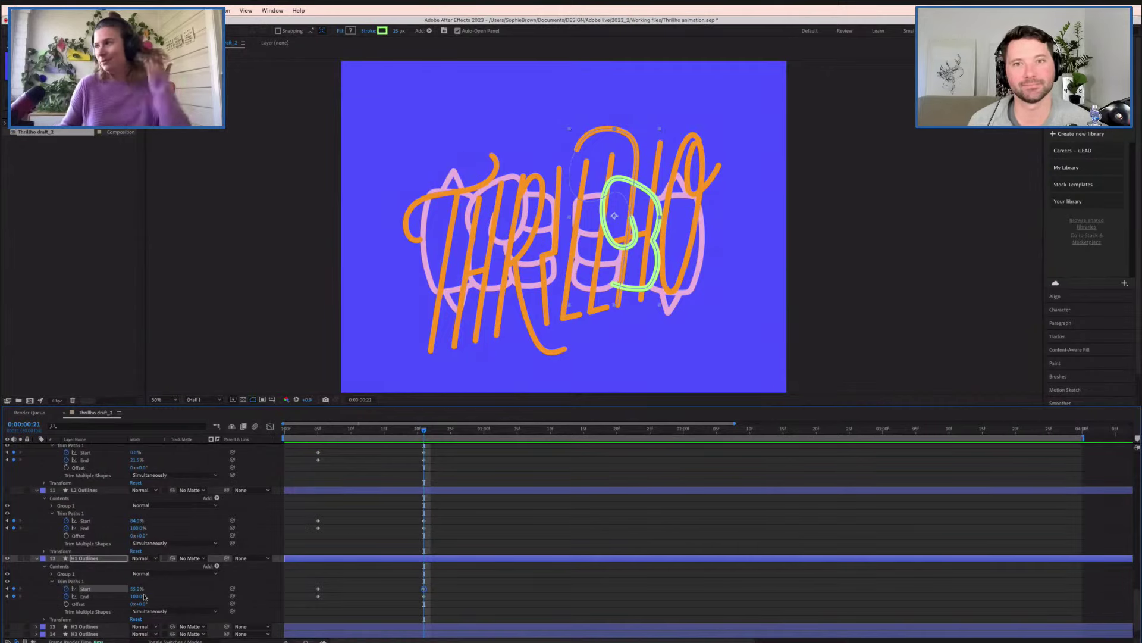
# - Return the playhead to frame 5, hide the H1 Outlines layer and show H2 Outlines
pyautogui.click(318, 429)
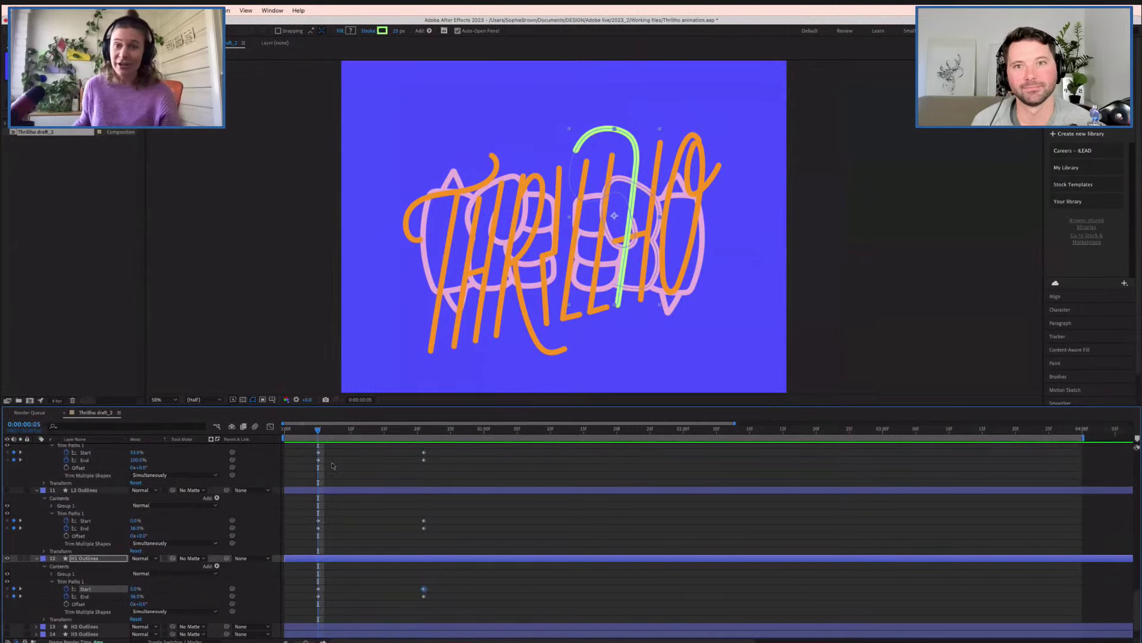
pyautogui.scroll(-2, 245, 587)
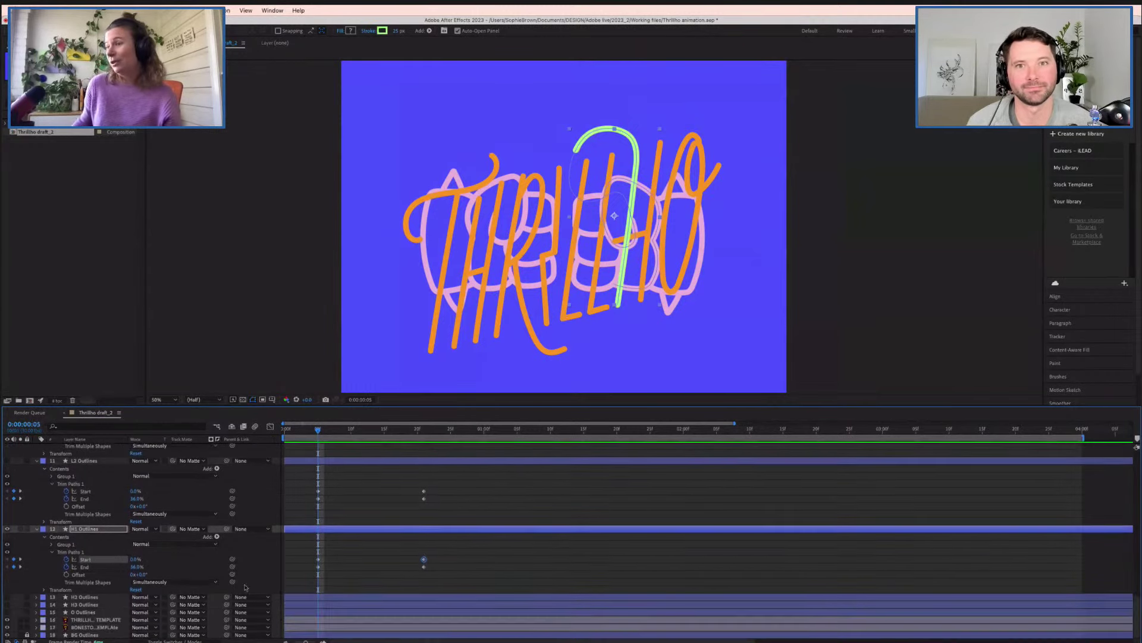
pyautogui.click(8, 529)
pyautogui.click(8, 596)
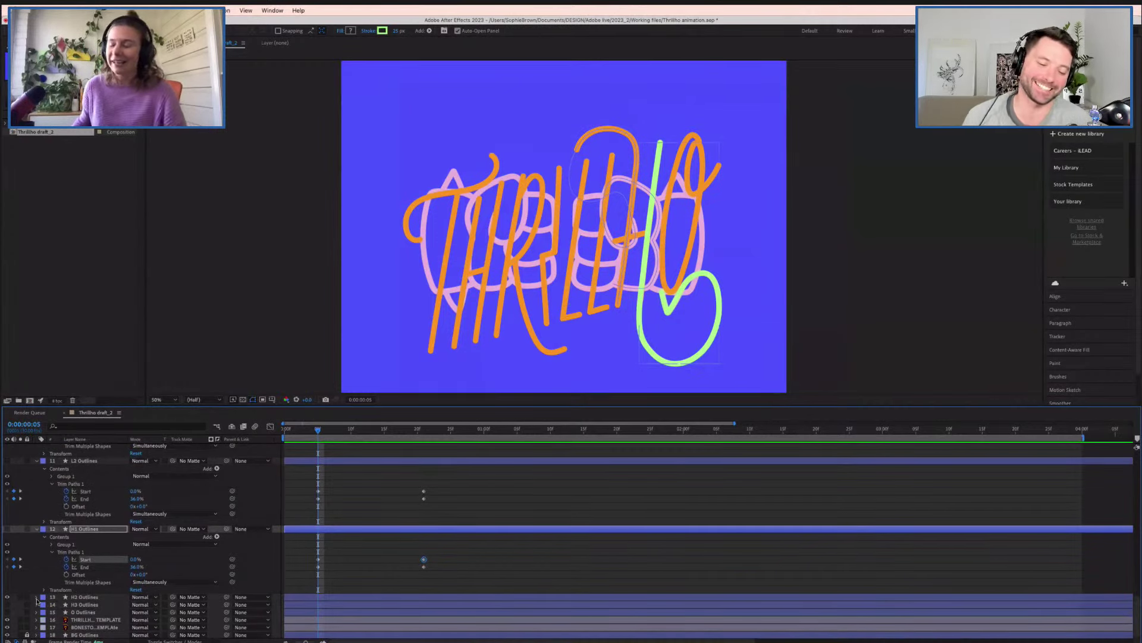
# - Add Trim Paths to the H2 Outlines layer and reveal its Start and End properties
pyautogui.click(38, 598)
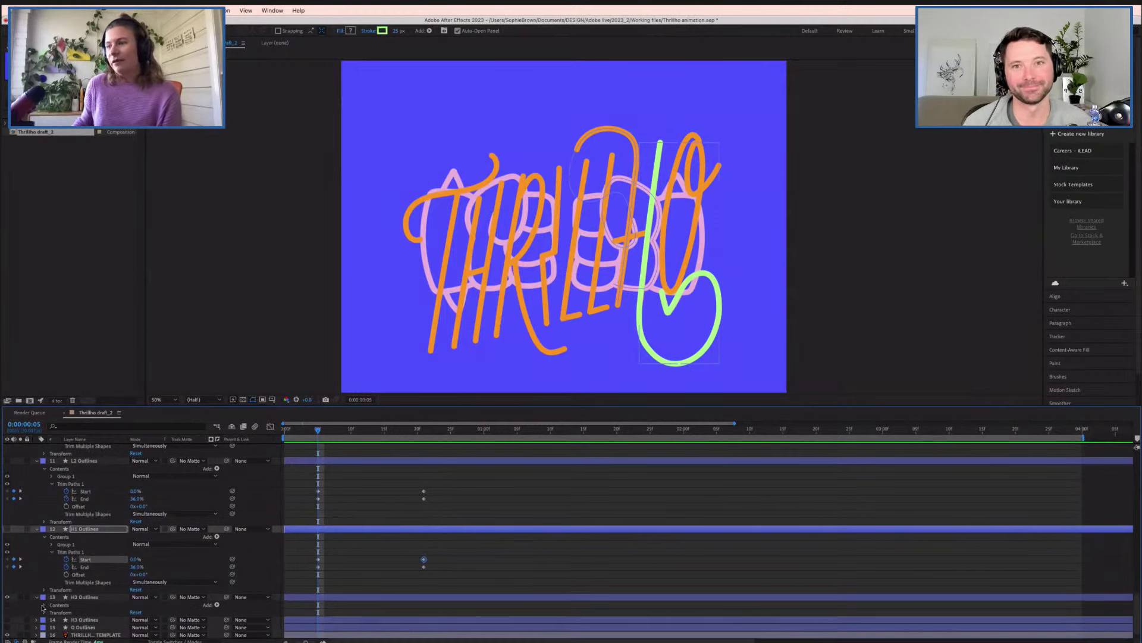
pyautogui.click(43, 605)
pyautogui.click(44, 605)
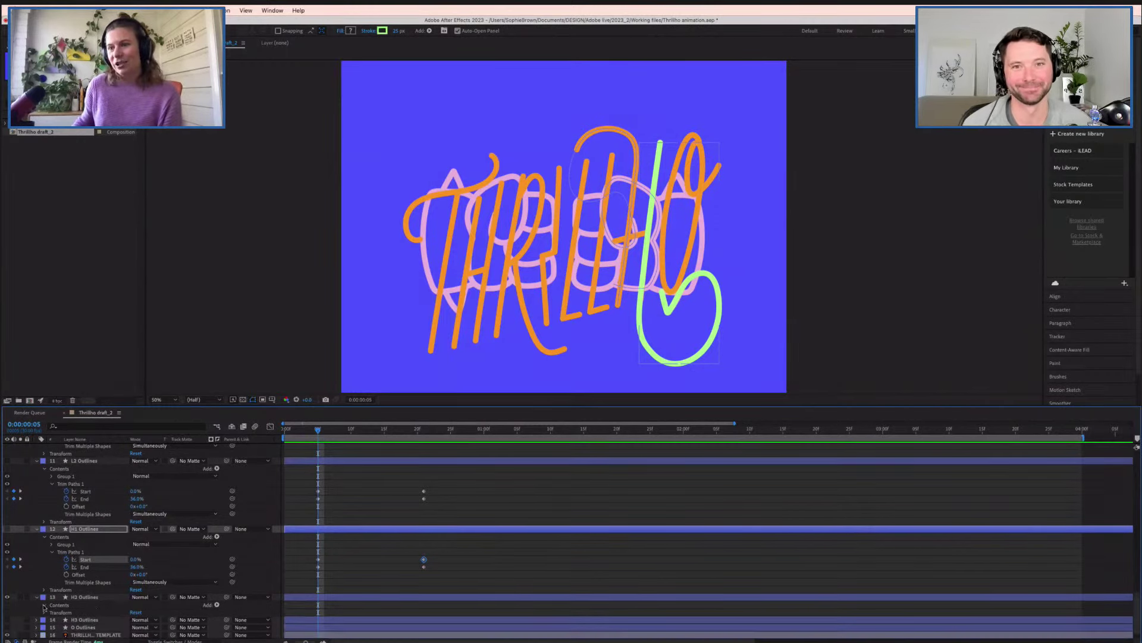
pyautogui.click(216, 605)
pyautogui.click(234, 597)
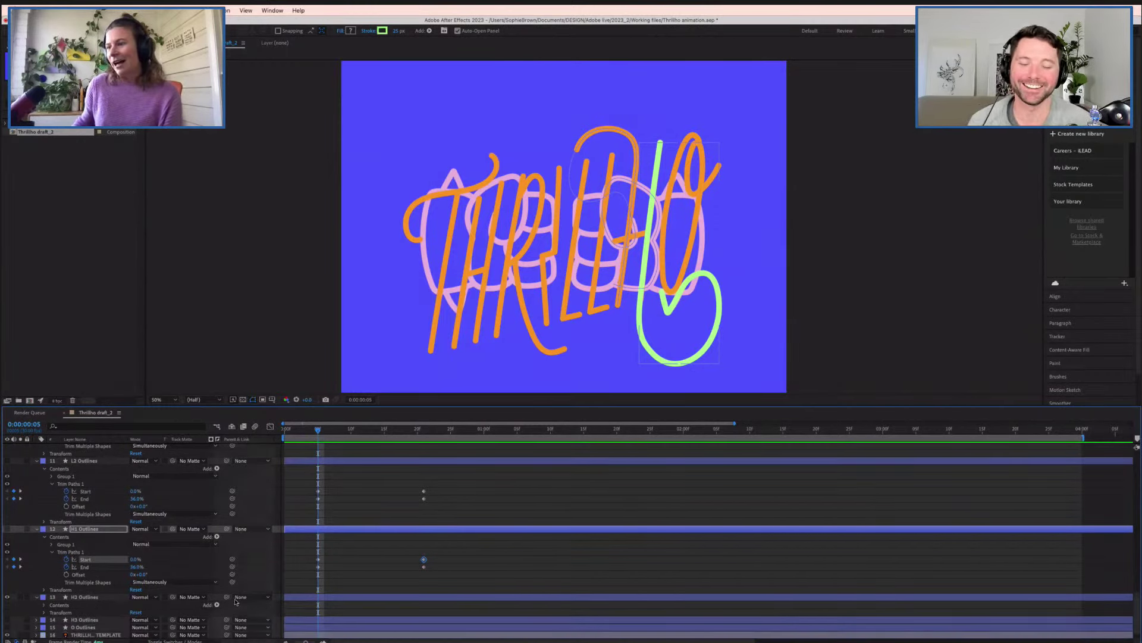
pyautogui.scroll(-2, 339, 574)
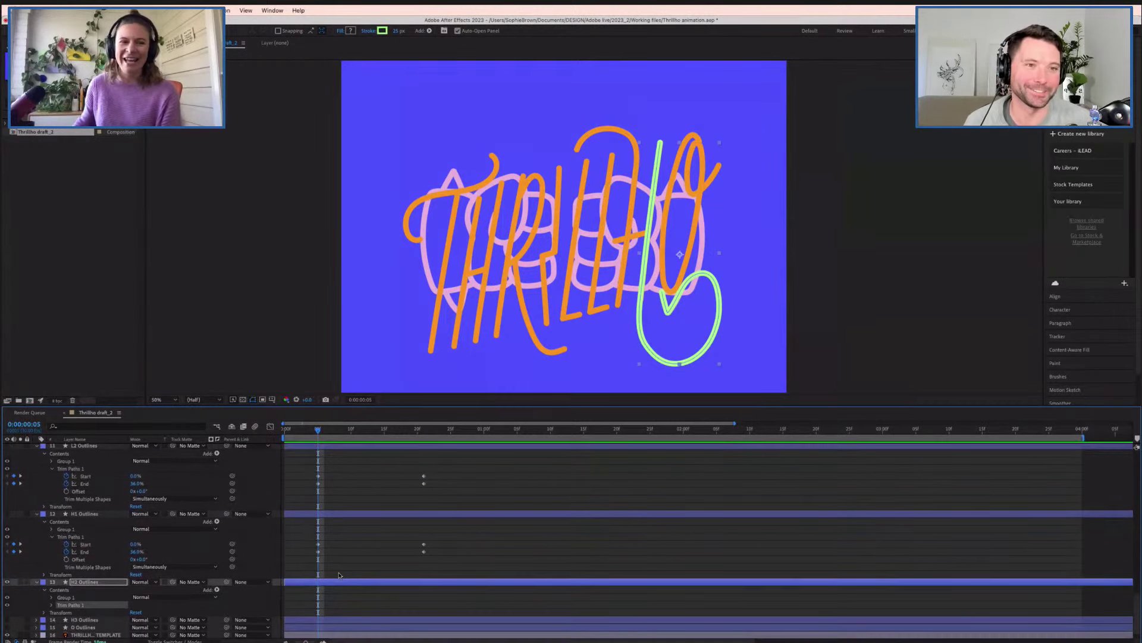
pyautogui.click(51, 605)
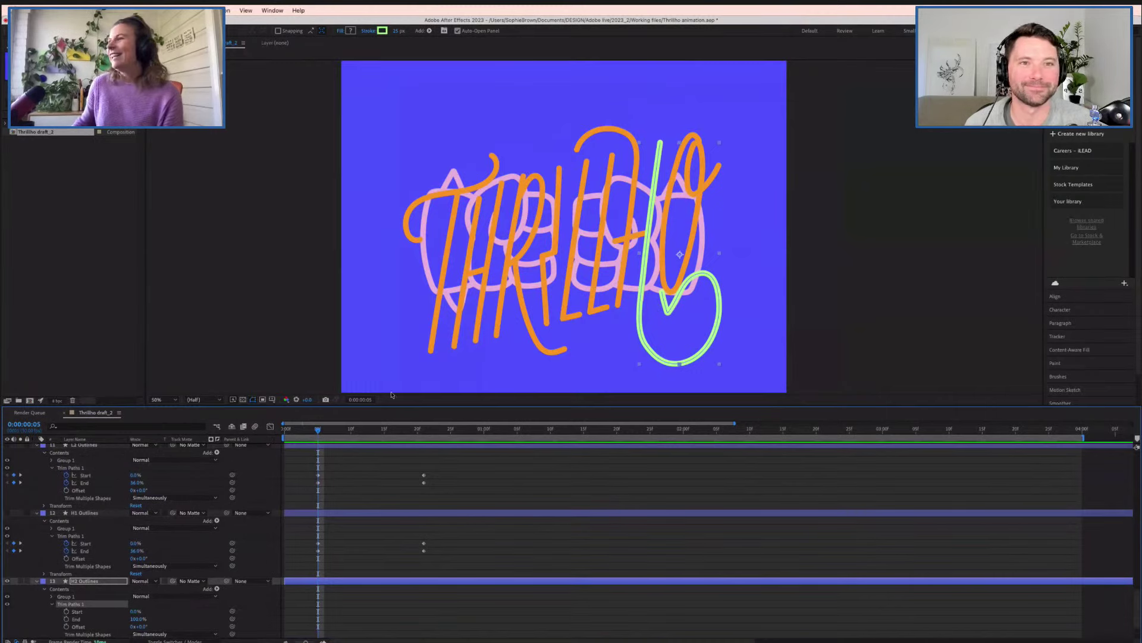
pyautogui.scroll(-1, 197, 529)
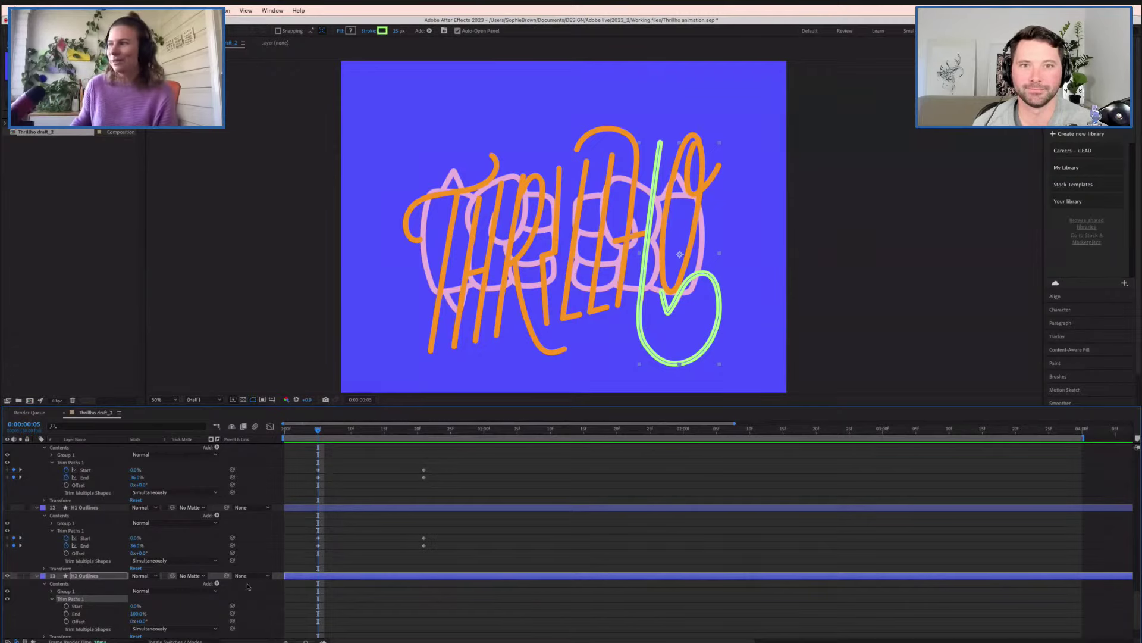
# - Reduce H2 Outlines' Trim Paths End until only the H's straight stroke remains, and keyframe Start and End at frame 5
pyautogui.moveTo(135, 605)
pyautogui.mouseDown()
pyautogui.moveTo(147, 605)
pyautogui.moveTo(104, 614)
pyautogui.mouseUp()
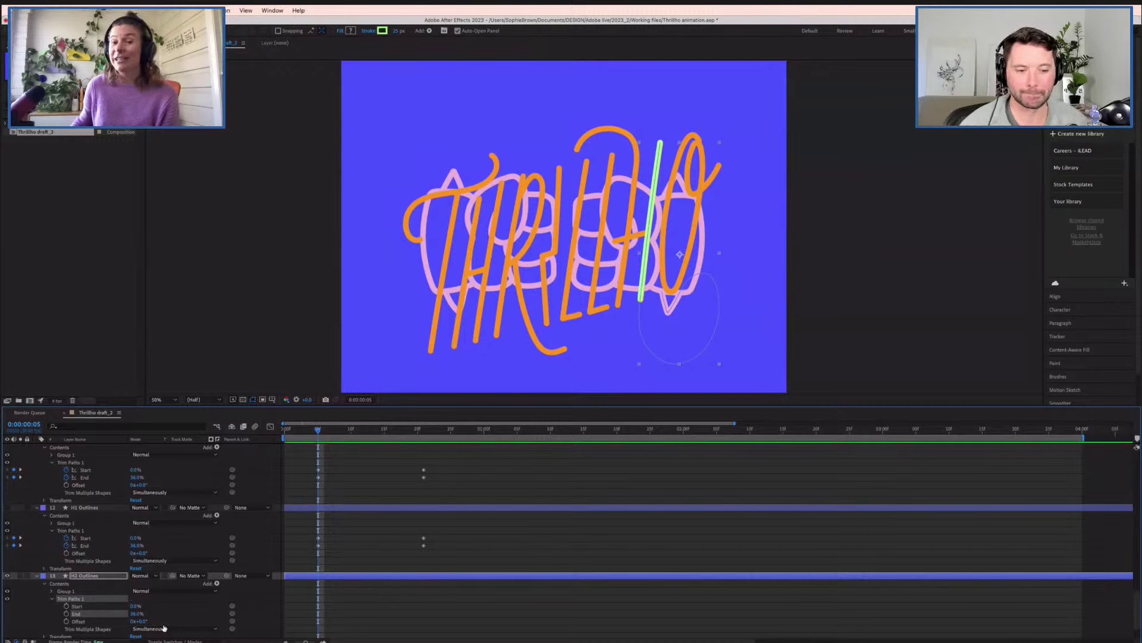
pyautogui.click(66, 606)
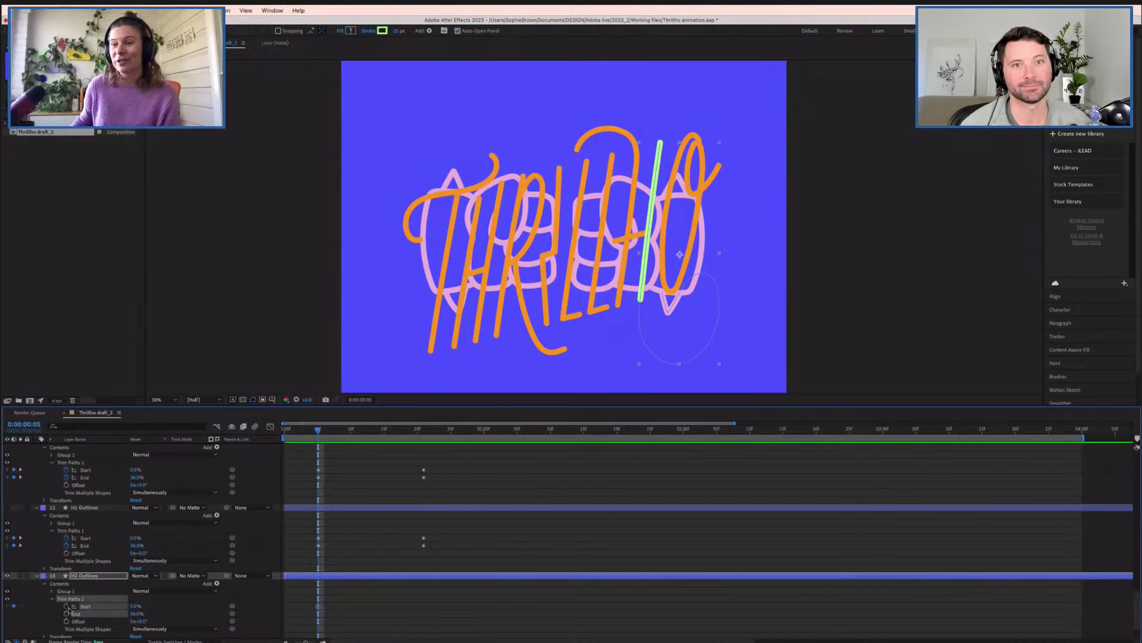
pyautogui.click(66, 613)
# - At frame 21, set H2 Outlines' Trim Paths End to 100% and Start to 90% so only the lower pointed tip is drawn
pyautogui.press('k')
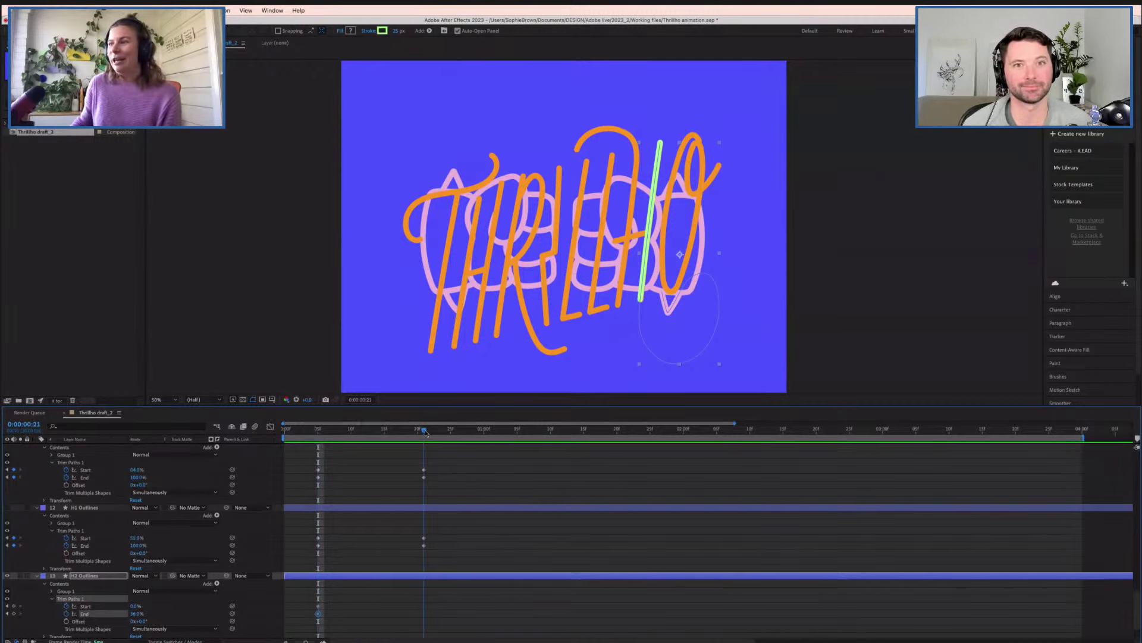
pyautogui.moveTo(136, 614); pyautogui.dragTo(166, 613)
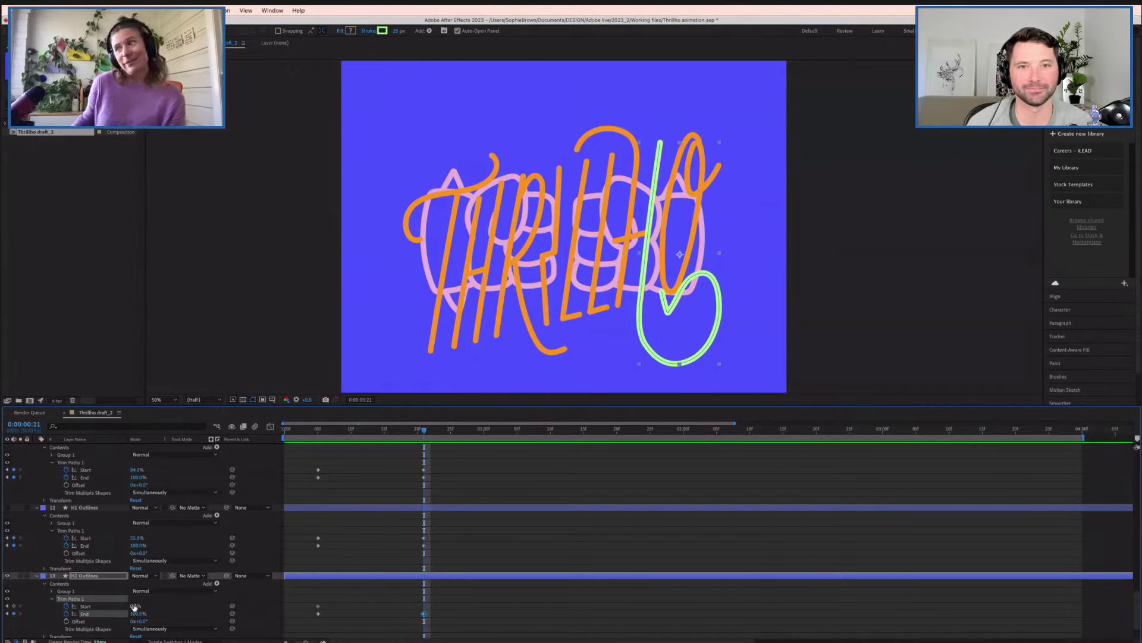
pyautogui.moveTo(134, 607); pyautogui.dragTo(167, 602)
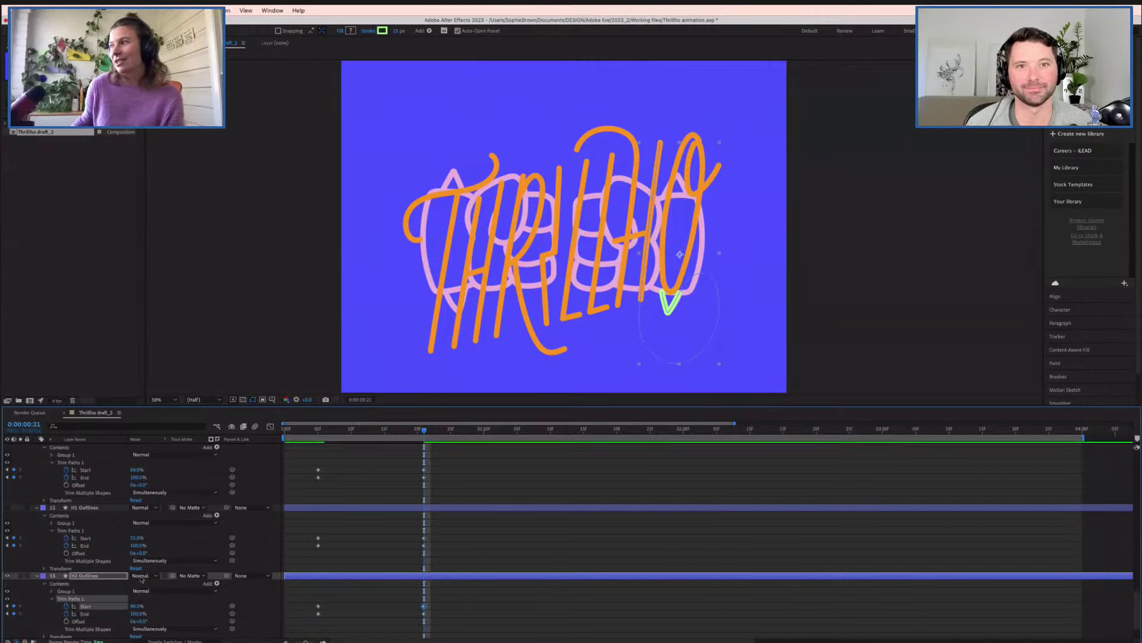
# - Return to frame 5, show H3 Outlines in place of H2 Outlines, and add Trim Paths to it
pyautogui.click(322, 431)
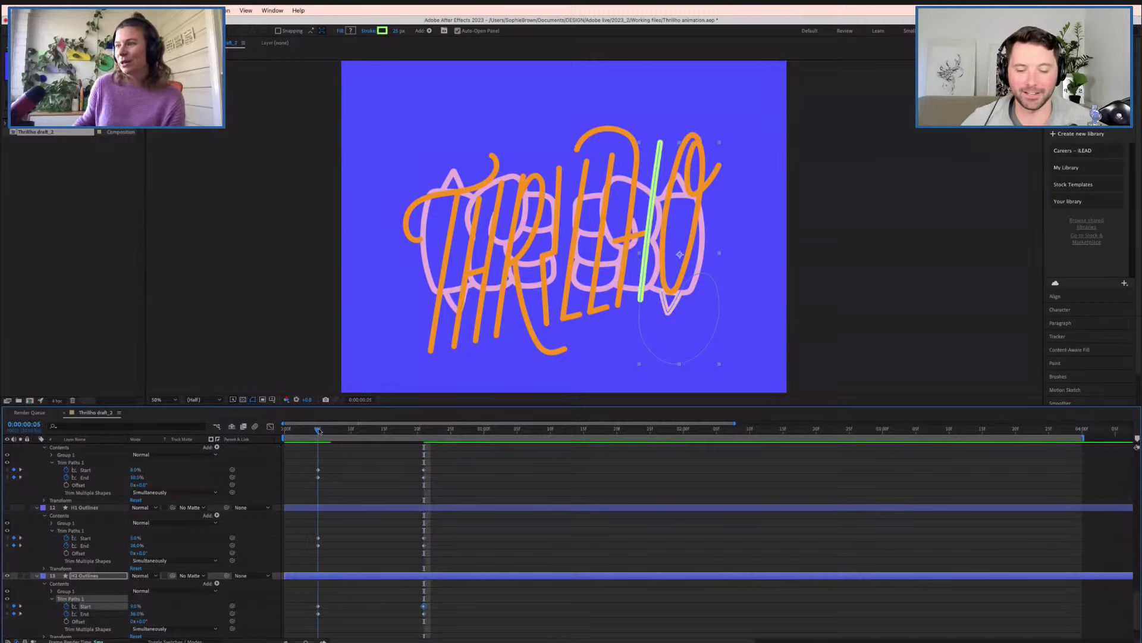
pyautogui.scroll(-3, 115, 570)
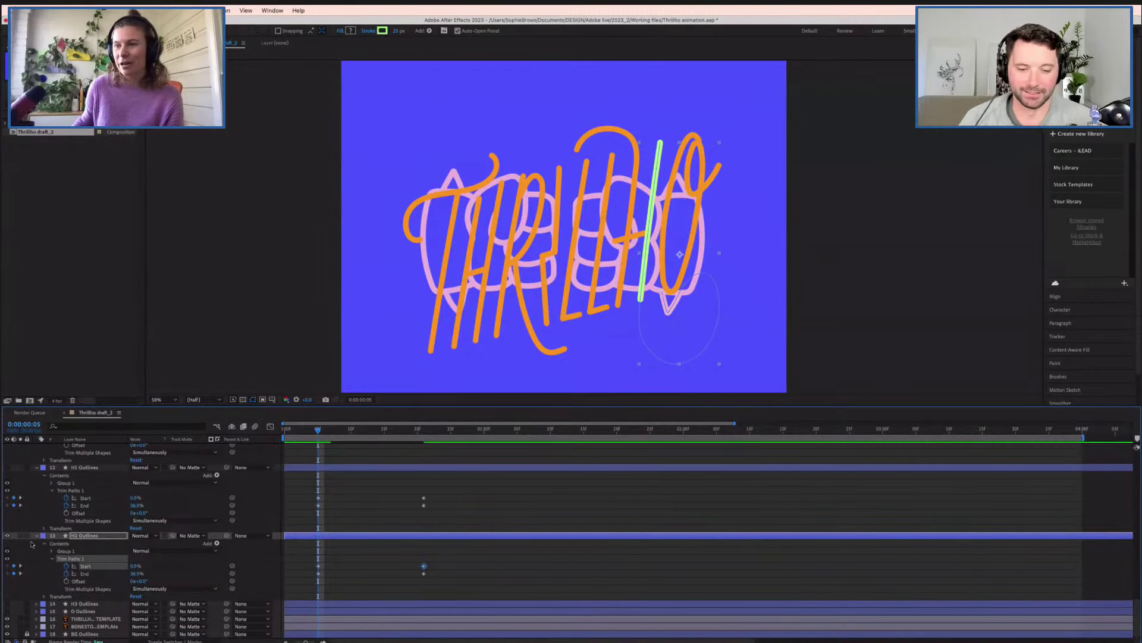
pyautogui.click(36, 603)
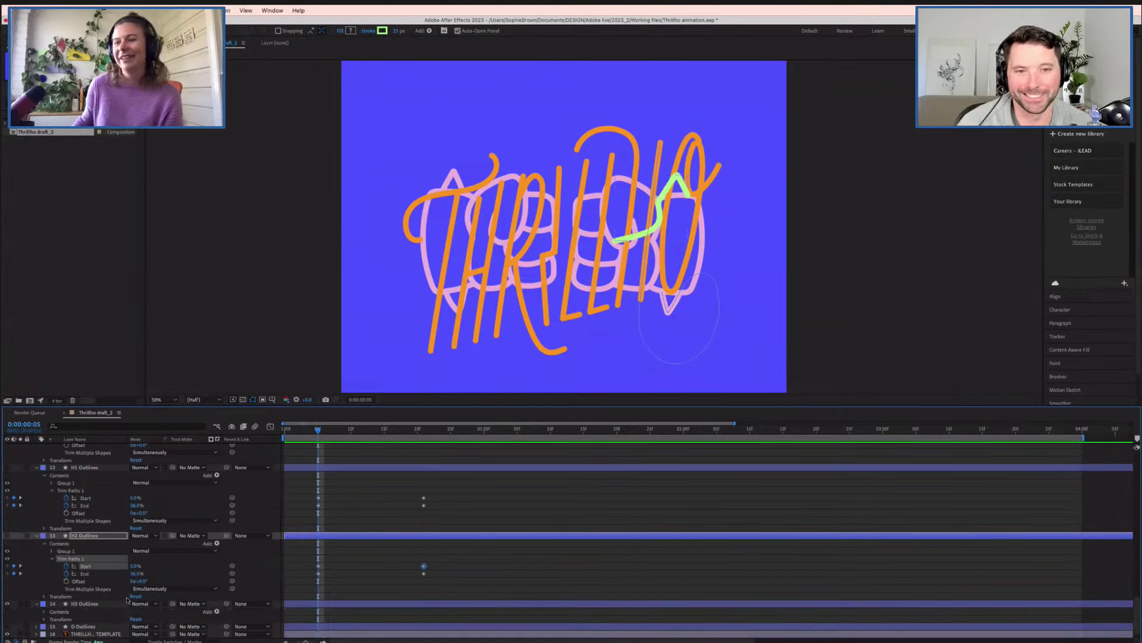
pyautogui.click(218, 612)
pyautogui.click(244, 591)
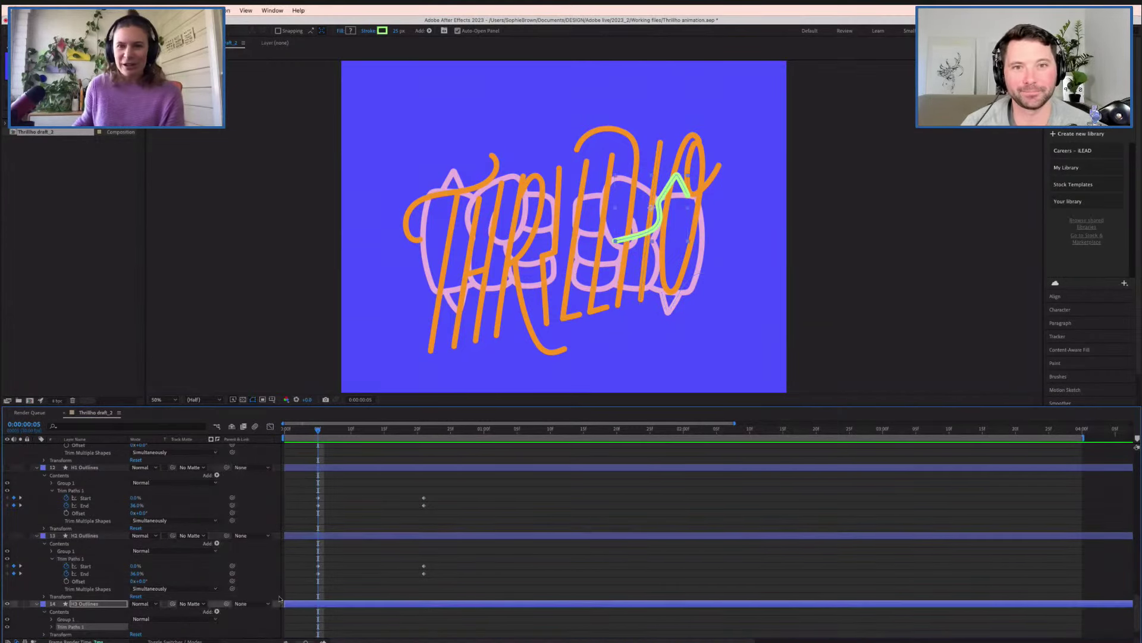
pyautogui.scroll(-2, 167, 598)
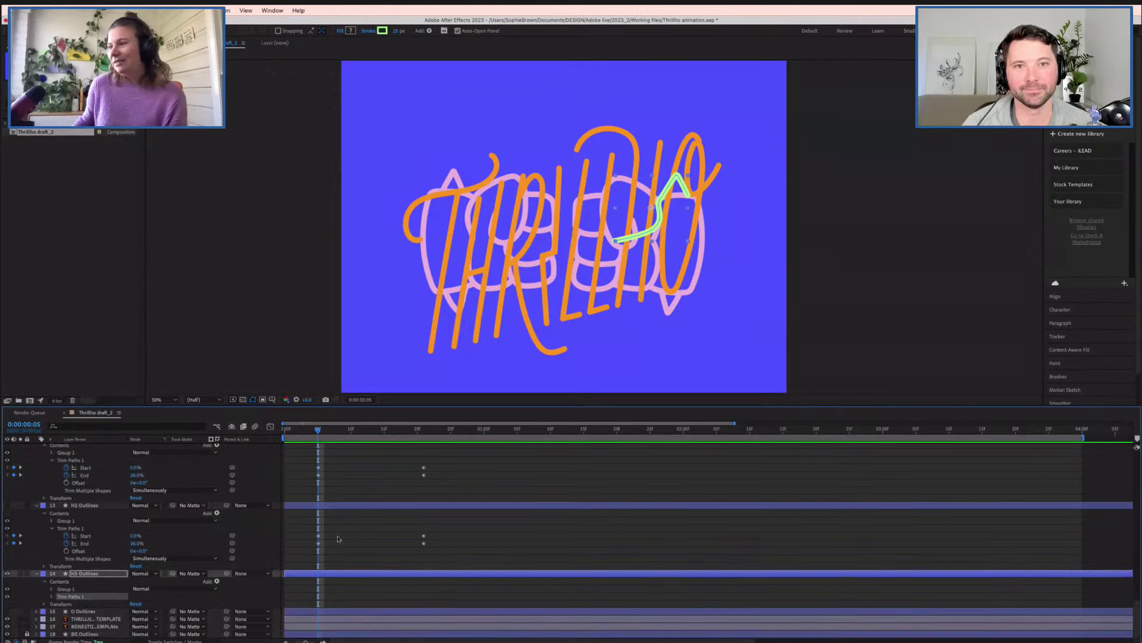
# - Reduce H3 Outlines' Trim Paths End until only the H's crossbar remains, and keyframe Start and End at frame 5
pyautogui.click(52, 597)
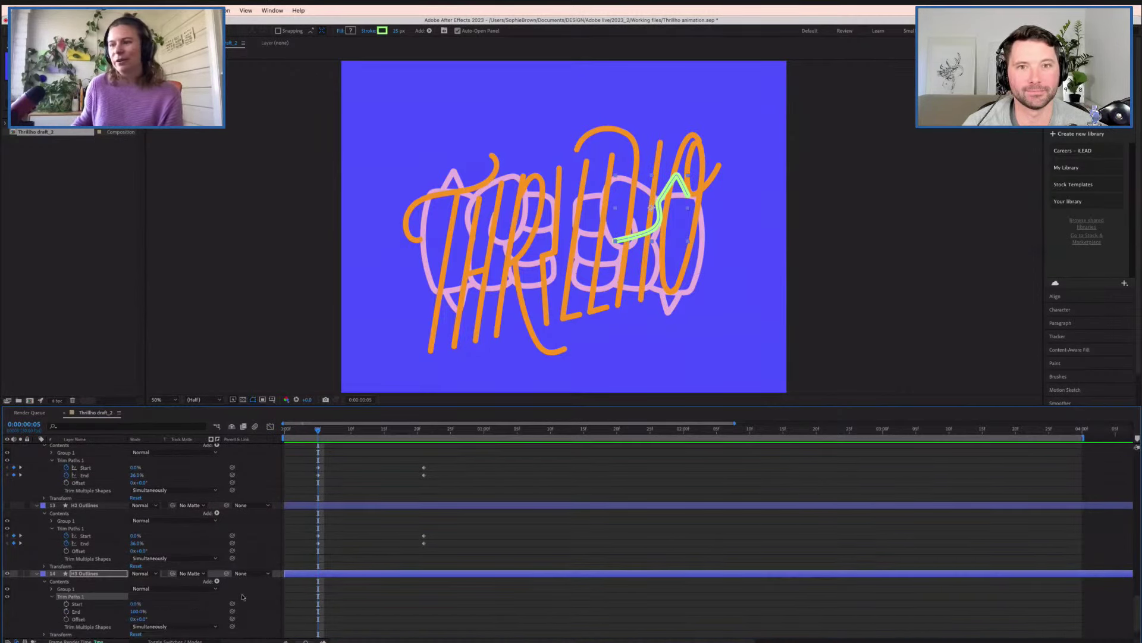
pyautogui.moveTo(138, 611); pyautogui.dragTo(110, 616)
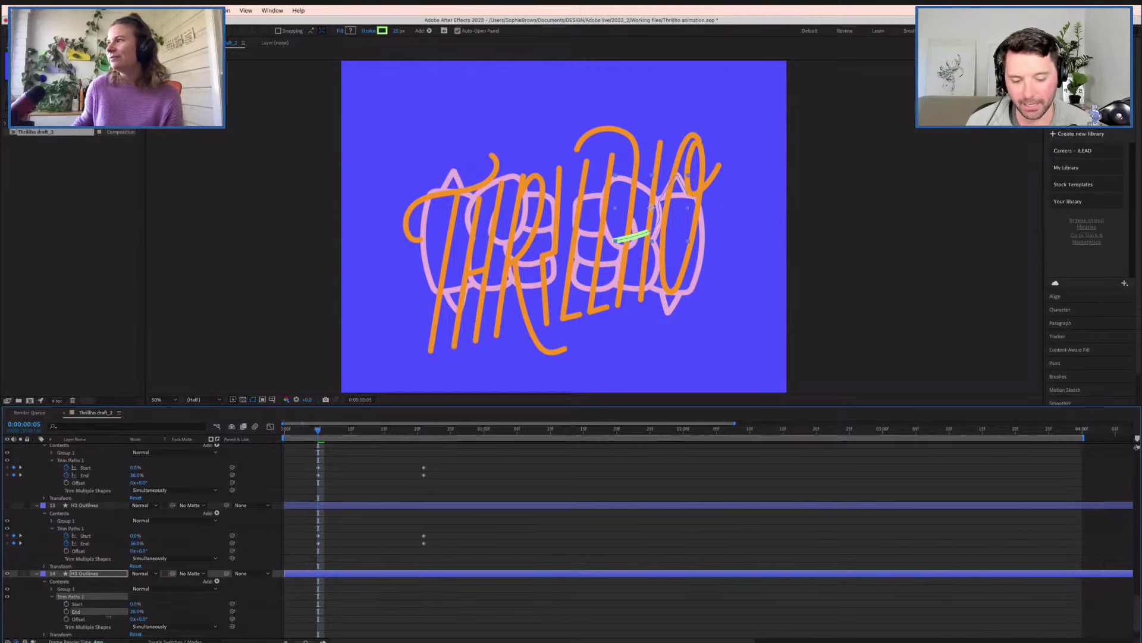
pyautogui.click(66, 603)
pyautogui.click(66, 611)
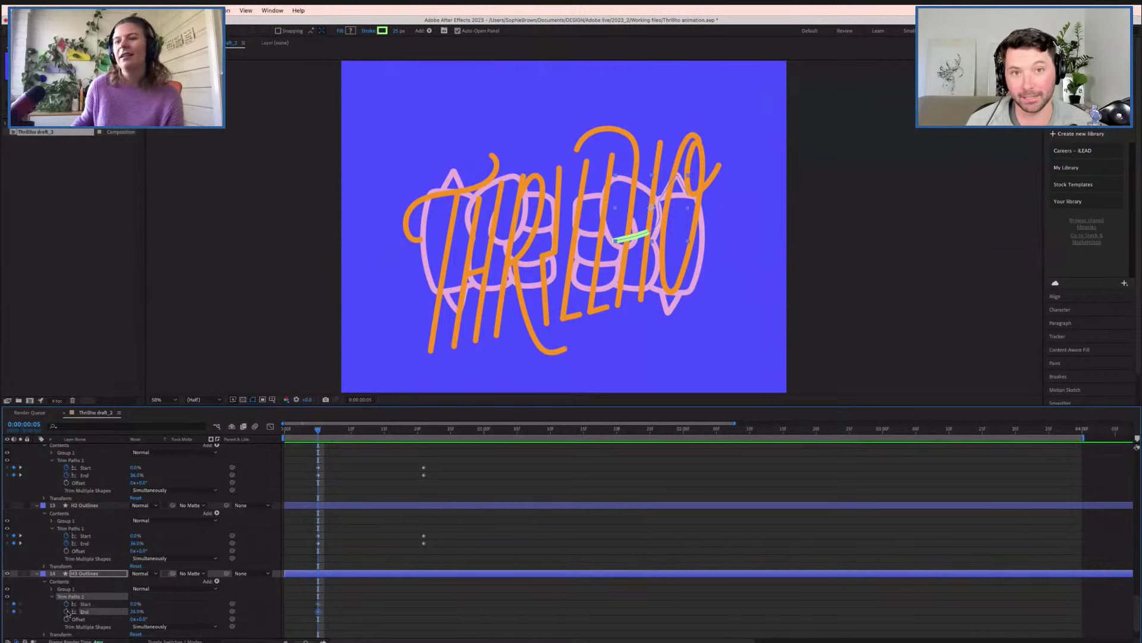
# - At frame 21, set H3 Outlines' Trim Paths End to 100%, raise Start to leave only the upper pointed tip, and preview the animation
pyautogui.press('k')
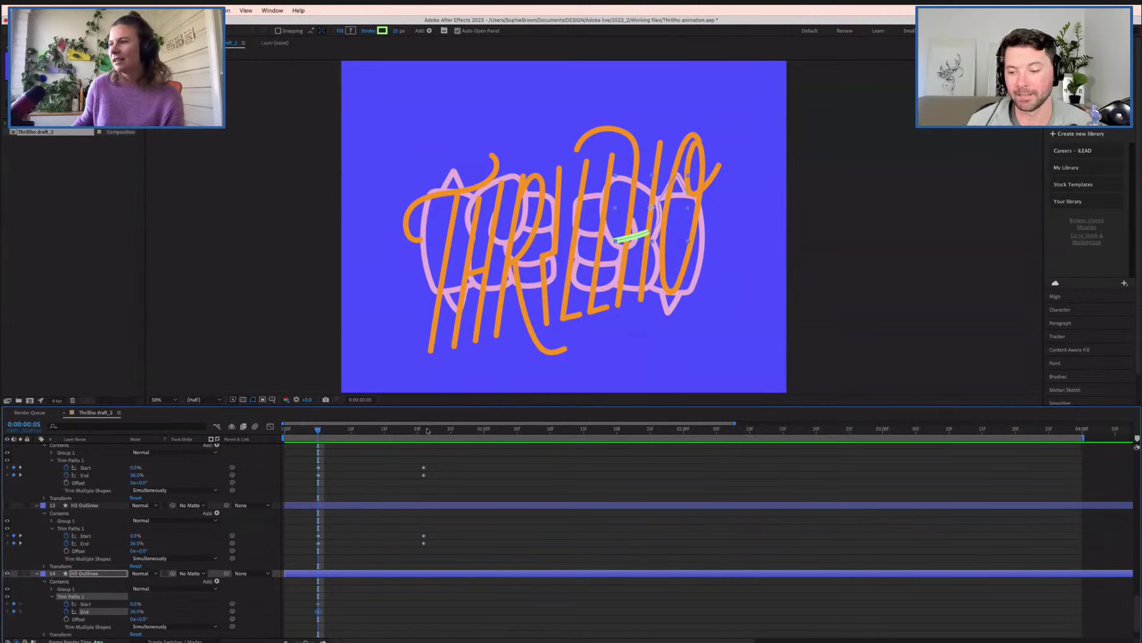
pyautogui.moveTo(132, 613); pyautogui.dragTo(155, 604)
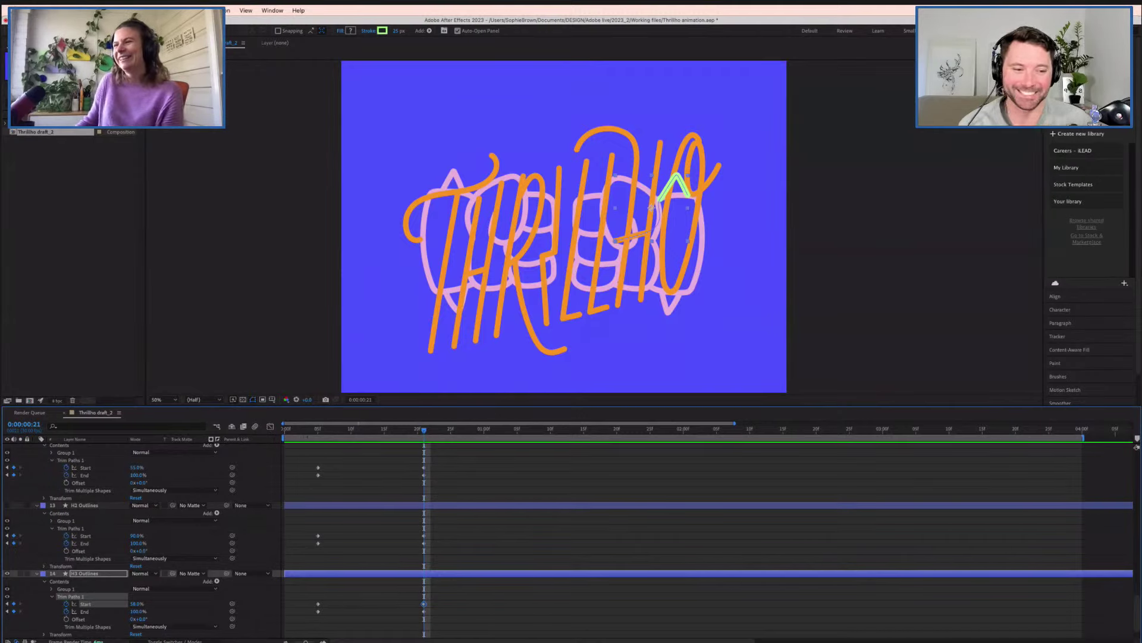
pyautogui.press('space')
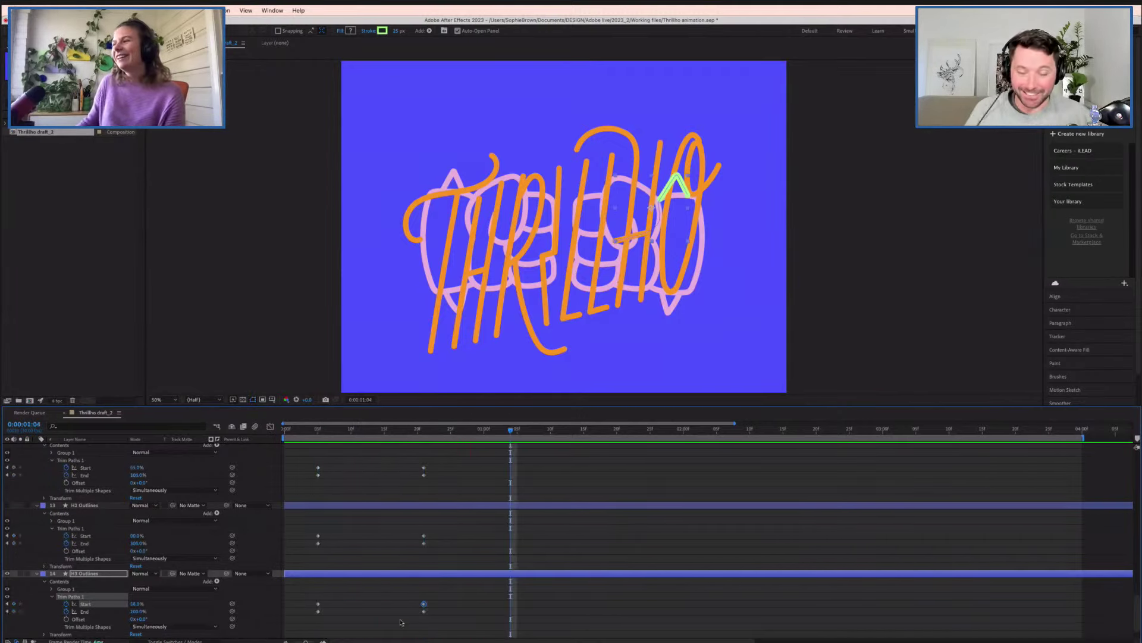
# - Move H3 Outlines' ending Trim Paths keyframes earlier to about frame 16 and preview the animation from frame 5
pyautogui.moveTo(401, 587)
pyautogui.mouseDown()
pyautogui.moveTo(453, 622)
pyautogui.moveTo(391, 604)
pyautogui.mouseUp()
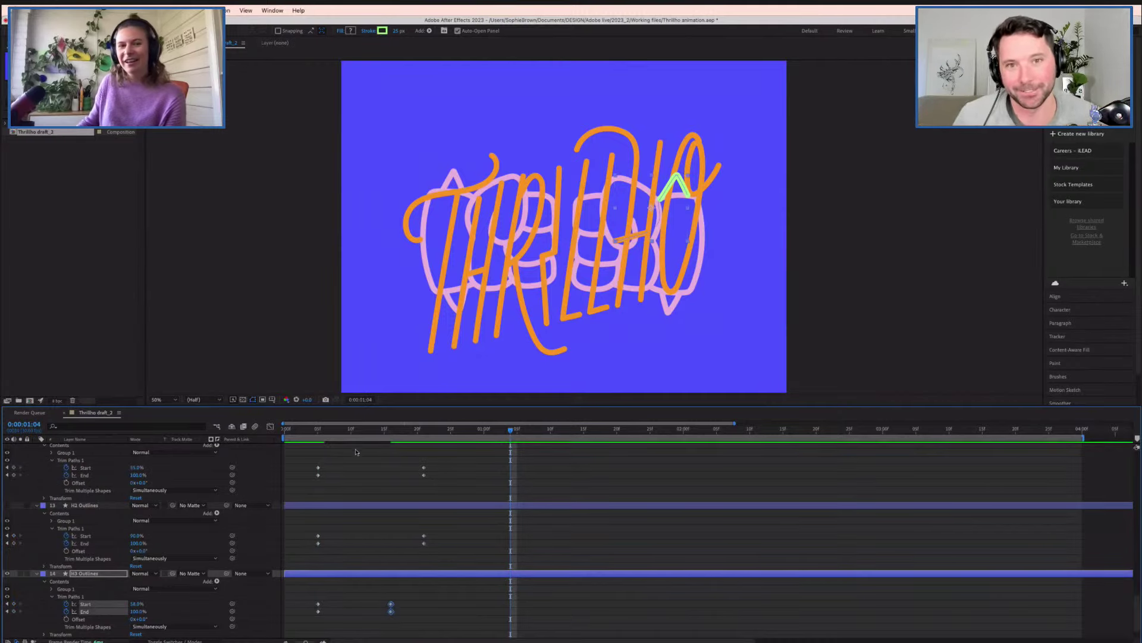
pyautogui.click(318, 429)
pyautogui.press('space')
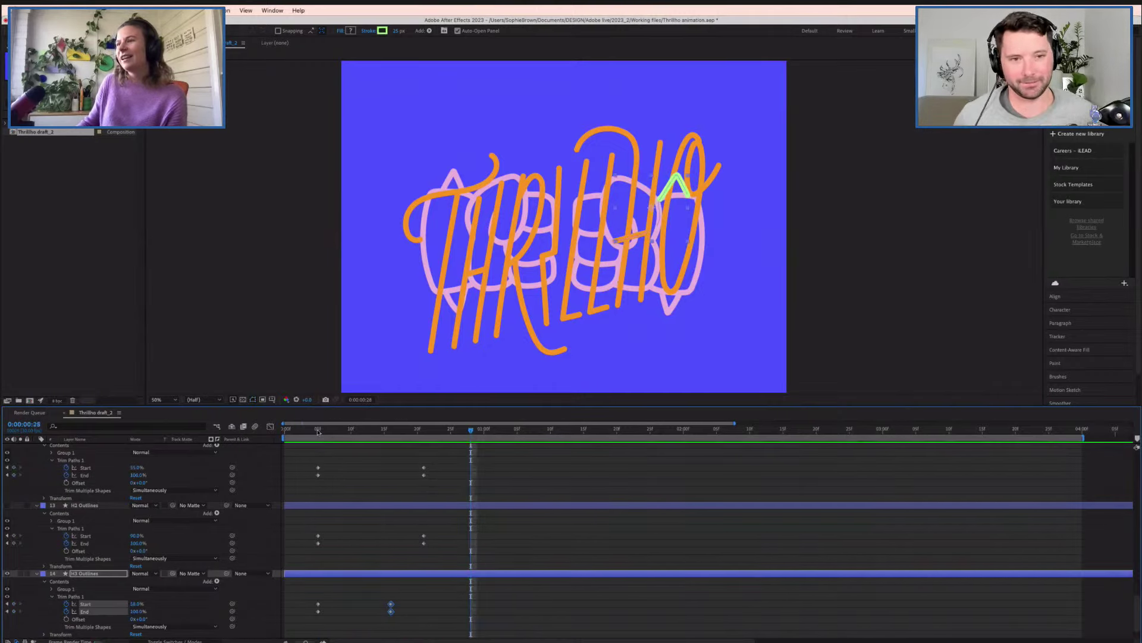
pyautogui.press('space')
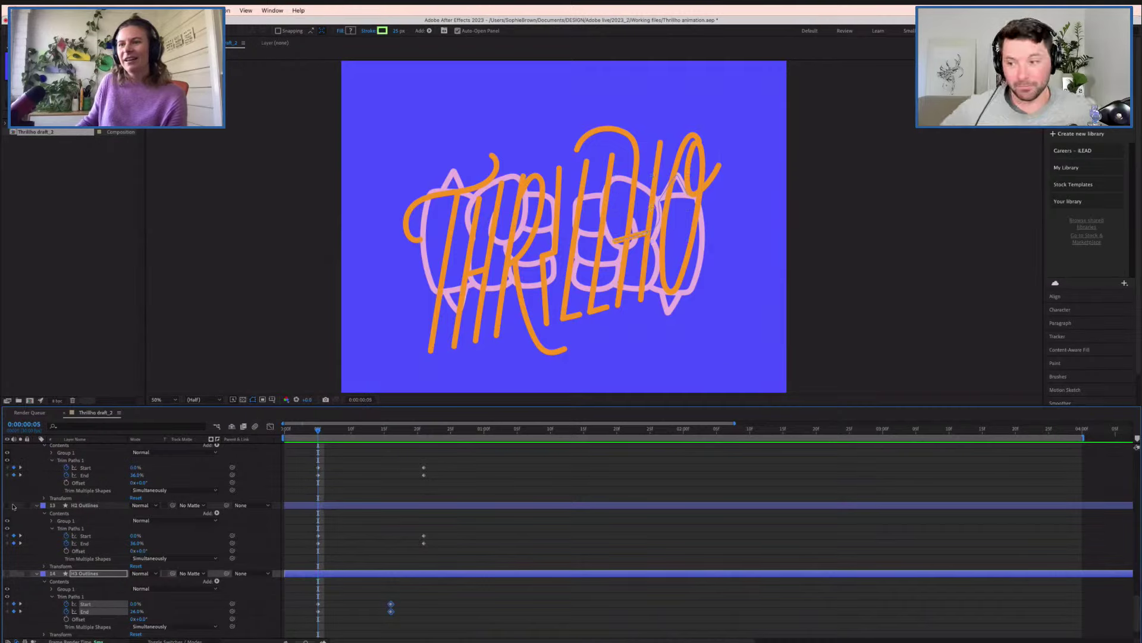
# - Show H2 Outlines, preview its animation, and move its ending Trim Paths keyframes out to about frame 23
pyautogui.click(8, 505)
pyautogui.click(85, 505)
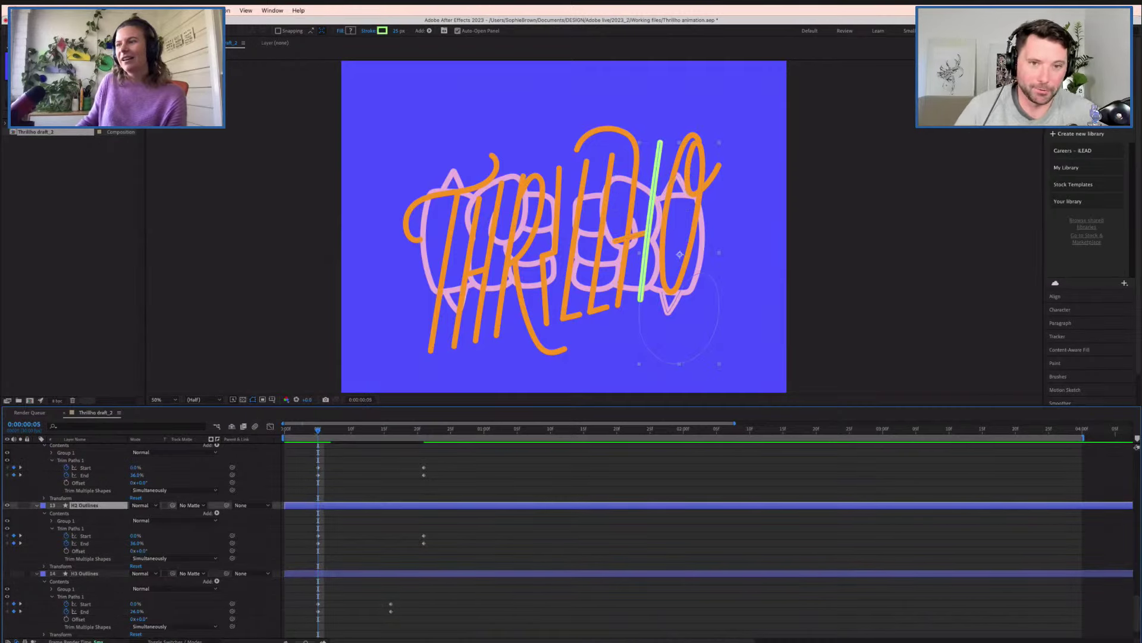
pyautogui.press('space')
pyautogui.press('space')
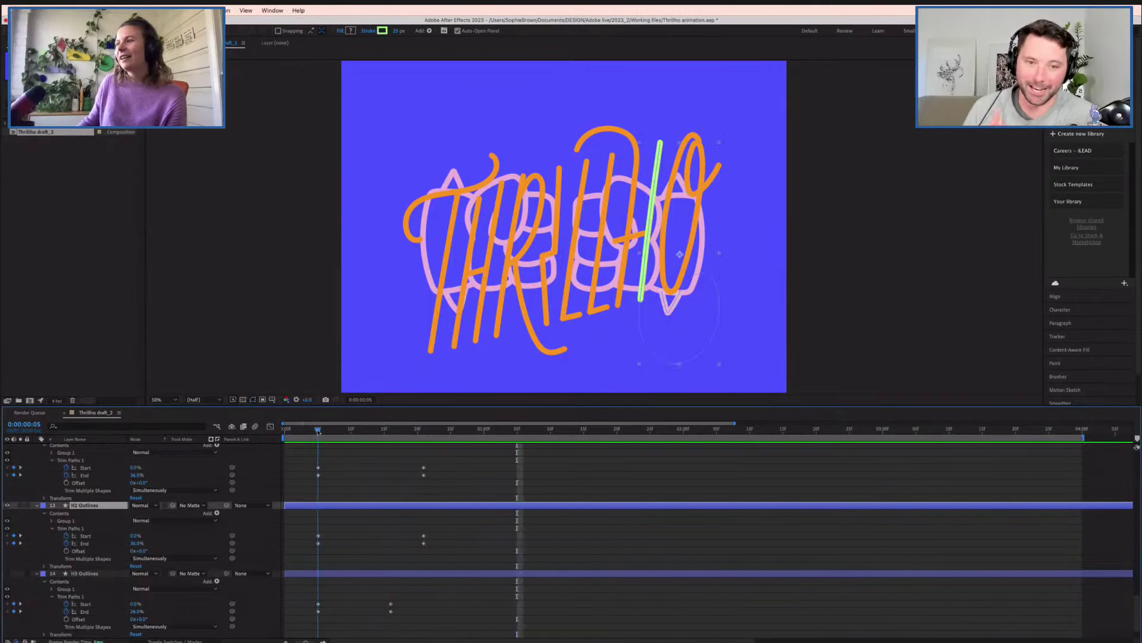
pyautogui.press('space')
pyautogui.moveTo(415, 532); pyautogui.dragTo(440, 539)
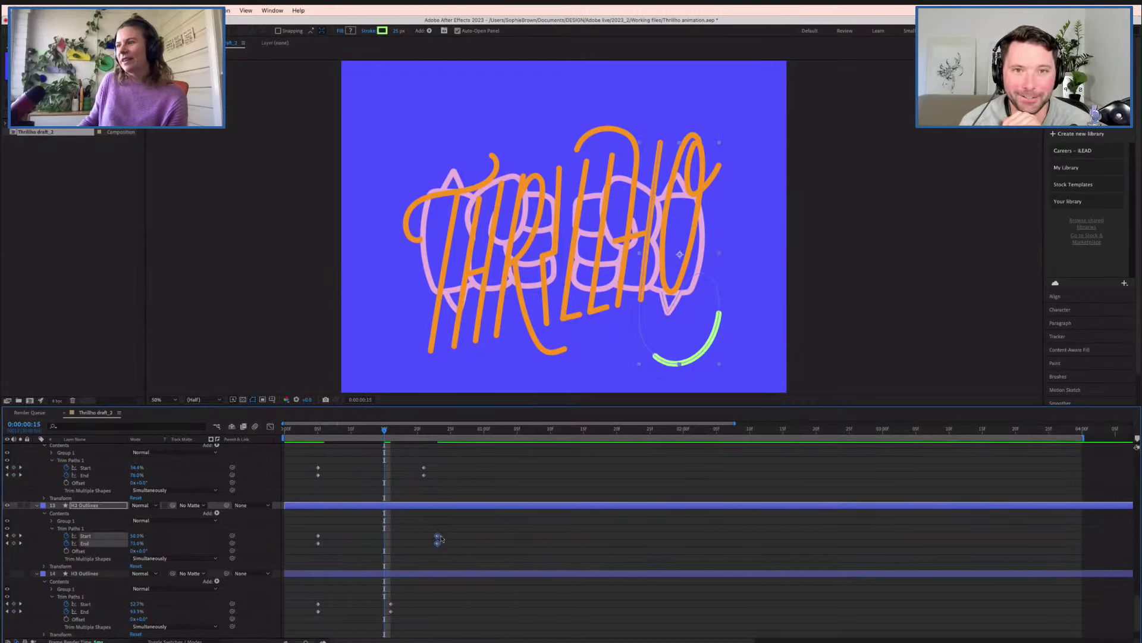
# - Preview the retimed H2 Outlines animation from about frame 4 and return the playhead to frame 5
pyautogui.click(312, 430)
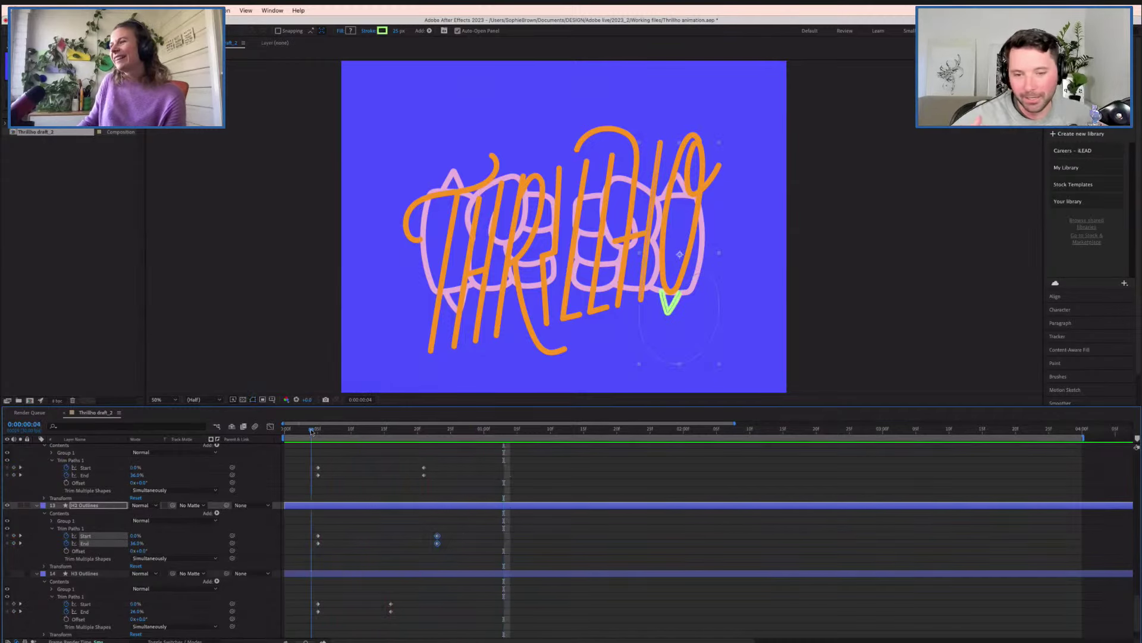
pyautogui.press('space')
pyautogui.click(317, 430)
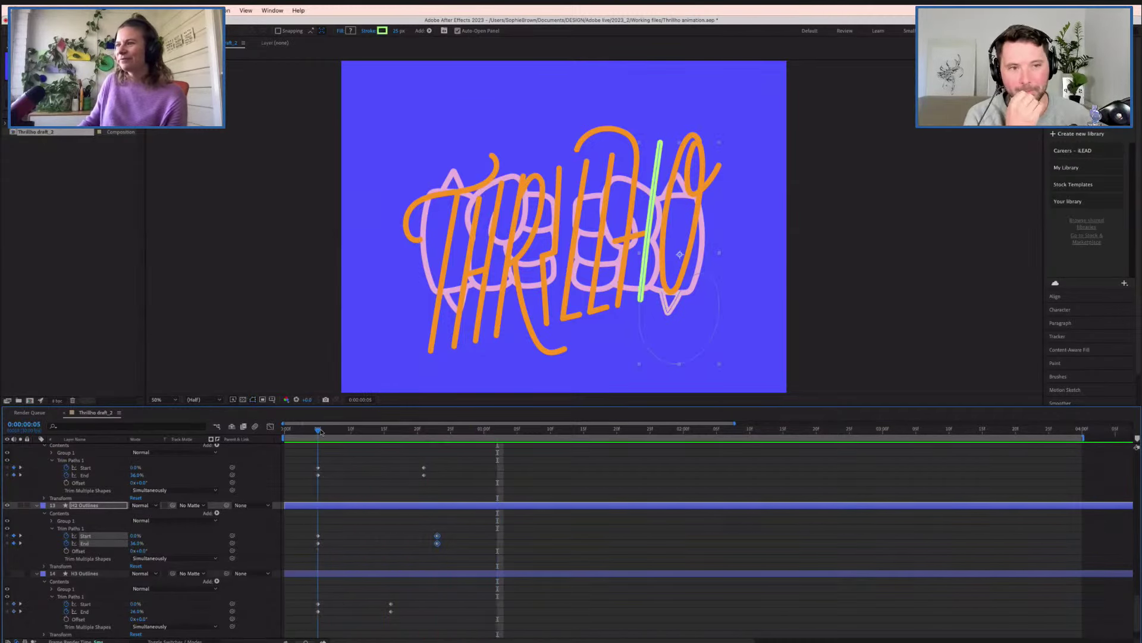
# - Hide H2 Outlines, show and select H1 Outlines, and preview its animation from around frame 5
pyautogui.scroll(2, 110, 457)
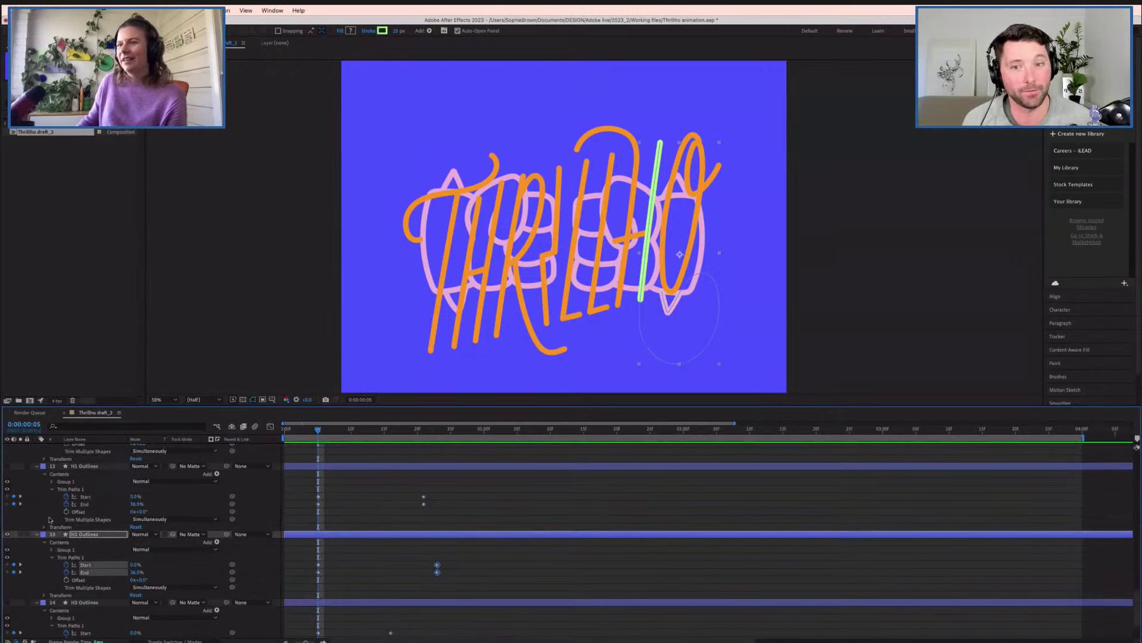
pyautogui.click(8, 534)
pyautogui.click(8, 467)
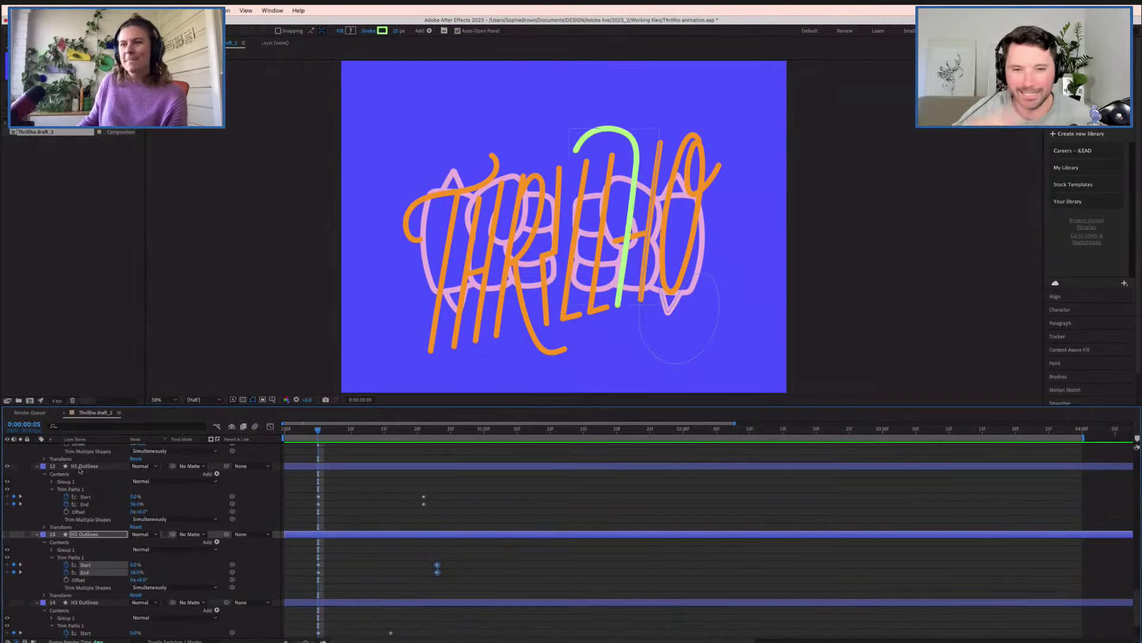
pyautogui.click(89, 466)
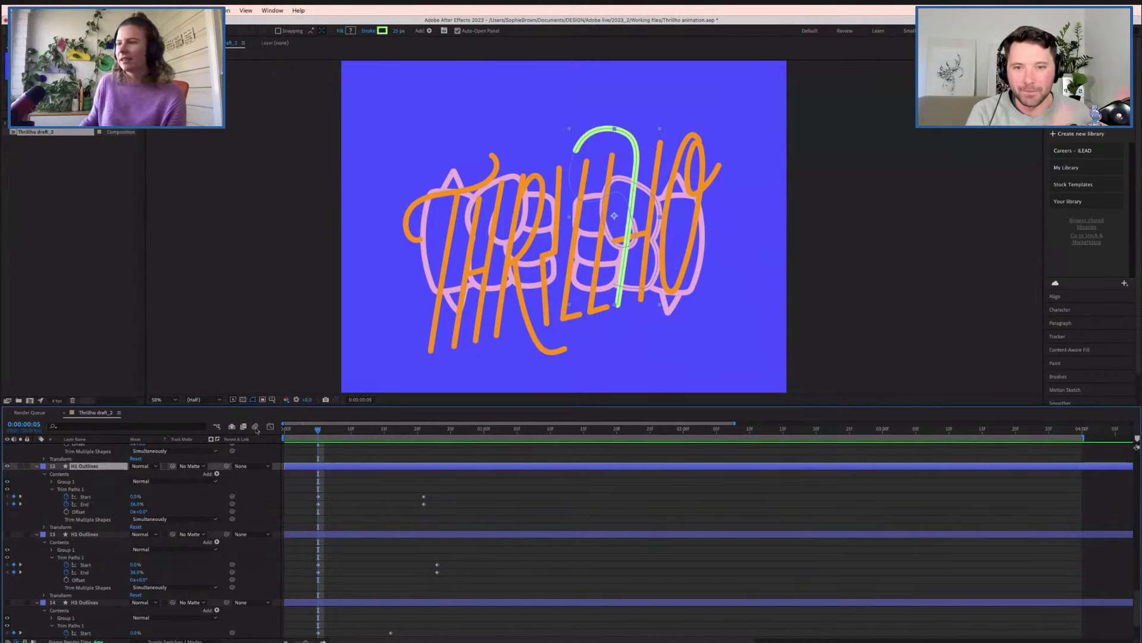
pyautogui.press('space')
pyautogui.press('space')
pyautogui.click(324, 430)
pyautogui.press('space')
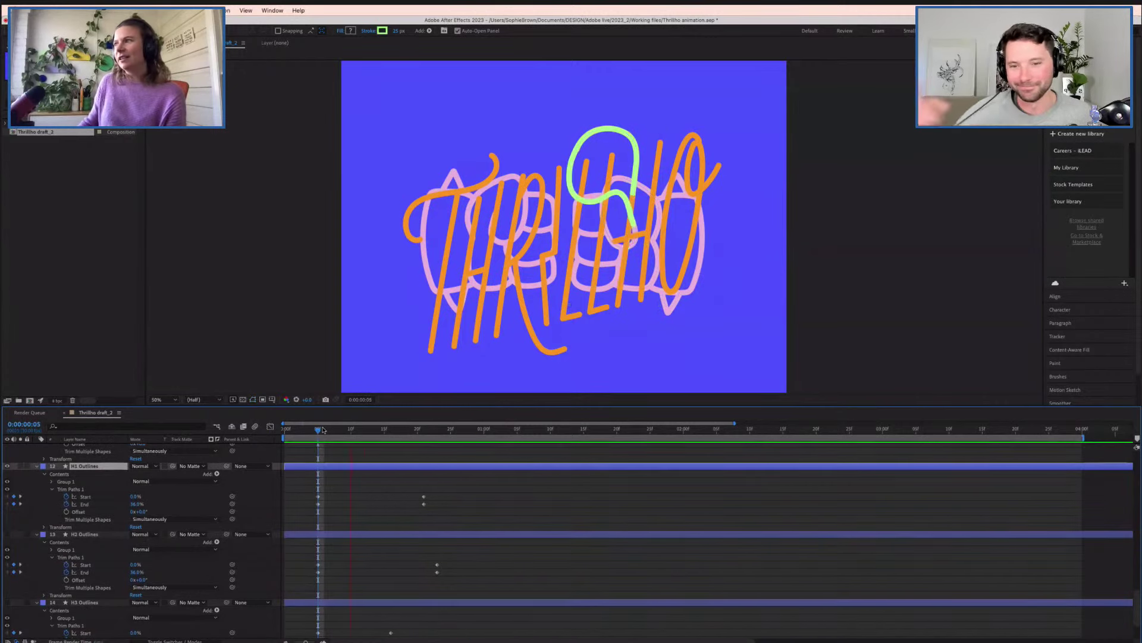
pyautogui.press('space')
# - Move H1 Outlines' ending Trim Paths Start and End keyframes out to 1 second and preview the slower animation
pyautogui.moveTo(418, 494); pyautogui.dragTo(485, 505)
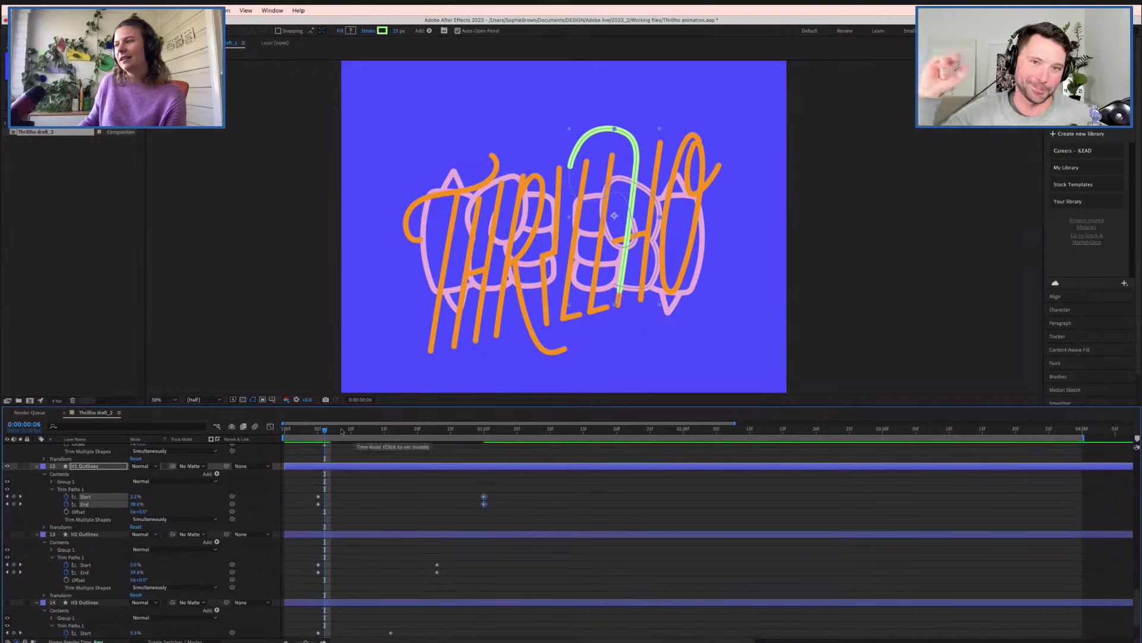
pyautogui.click(317, 430)
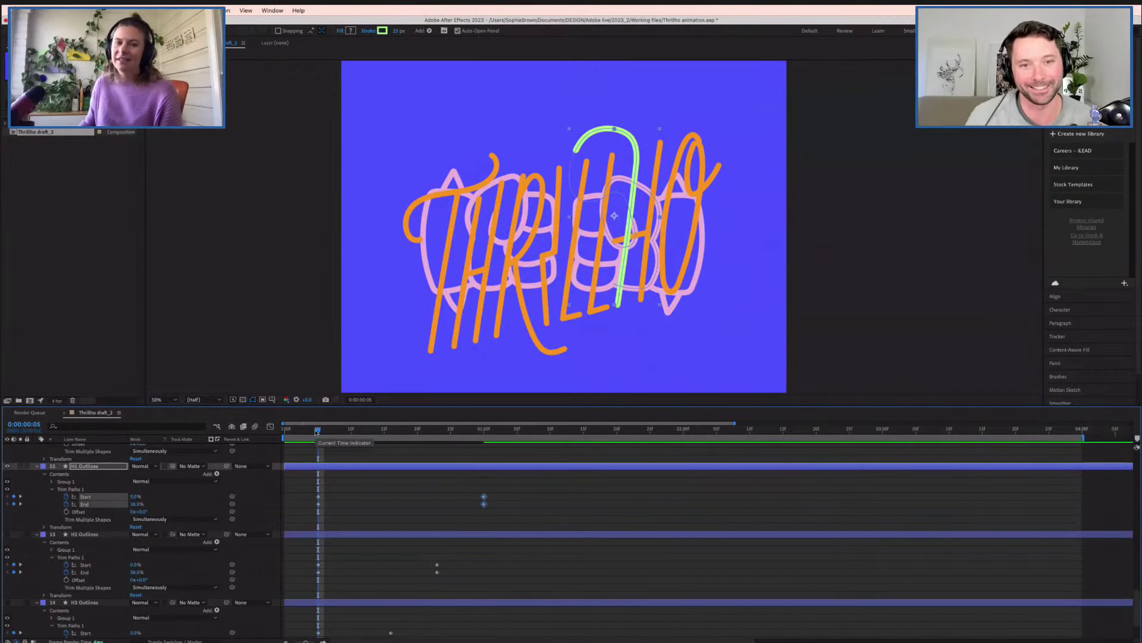
pyautogui.press('space')
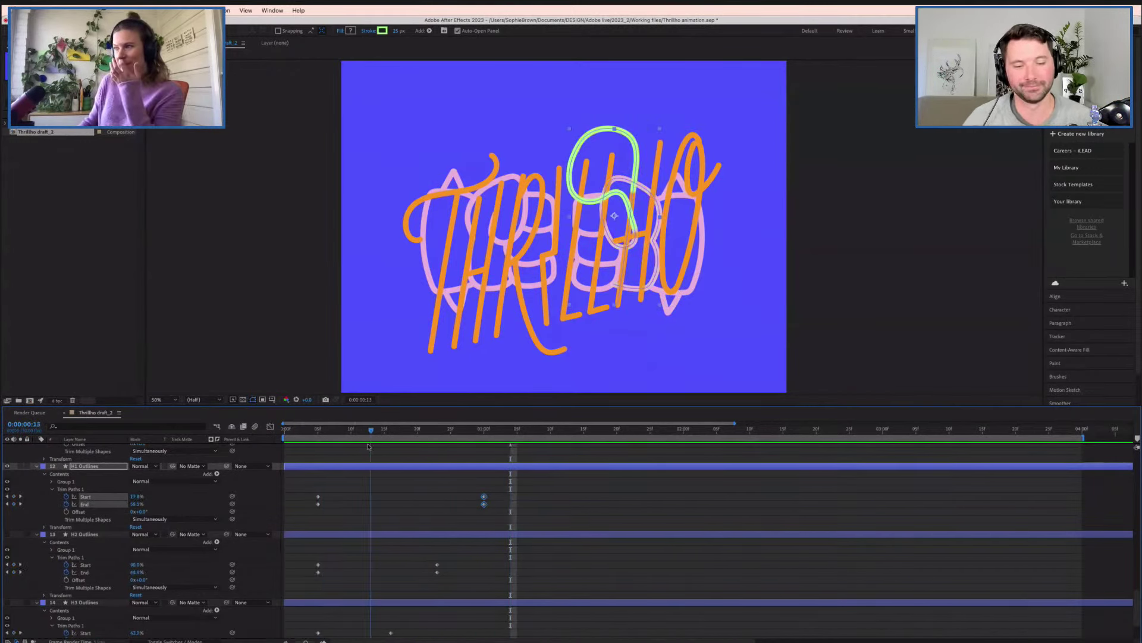
pyautogui.press('space')
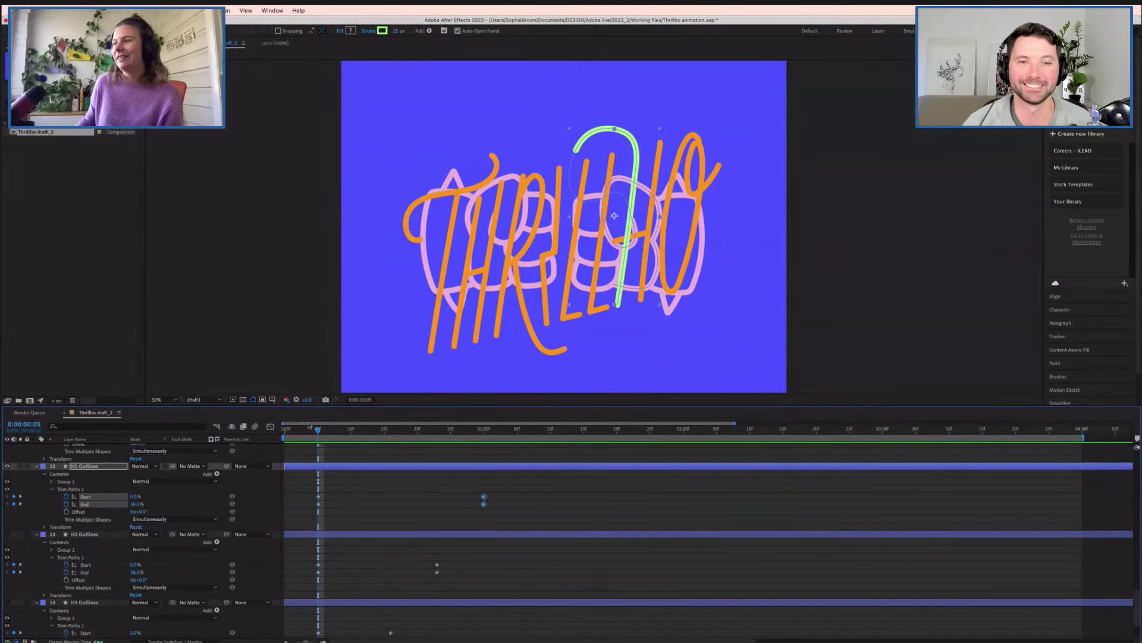
pyautogui.click(311, 428)
pyautogui.press('space')
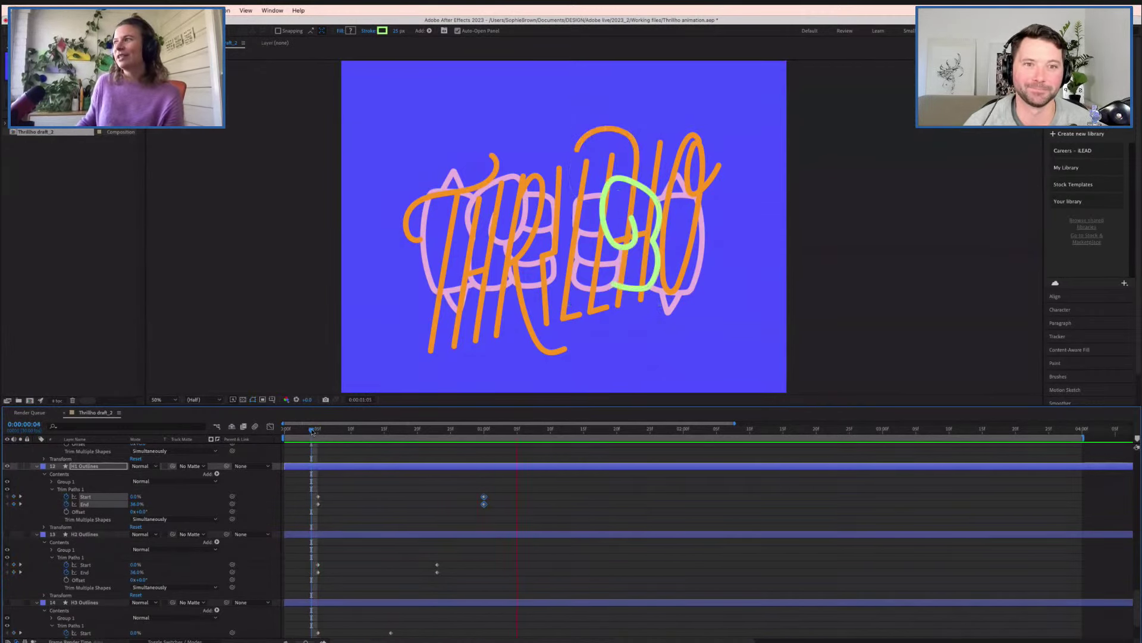
pyautogui.press('space')
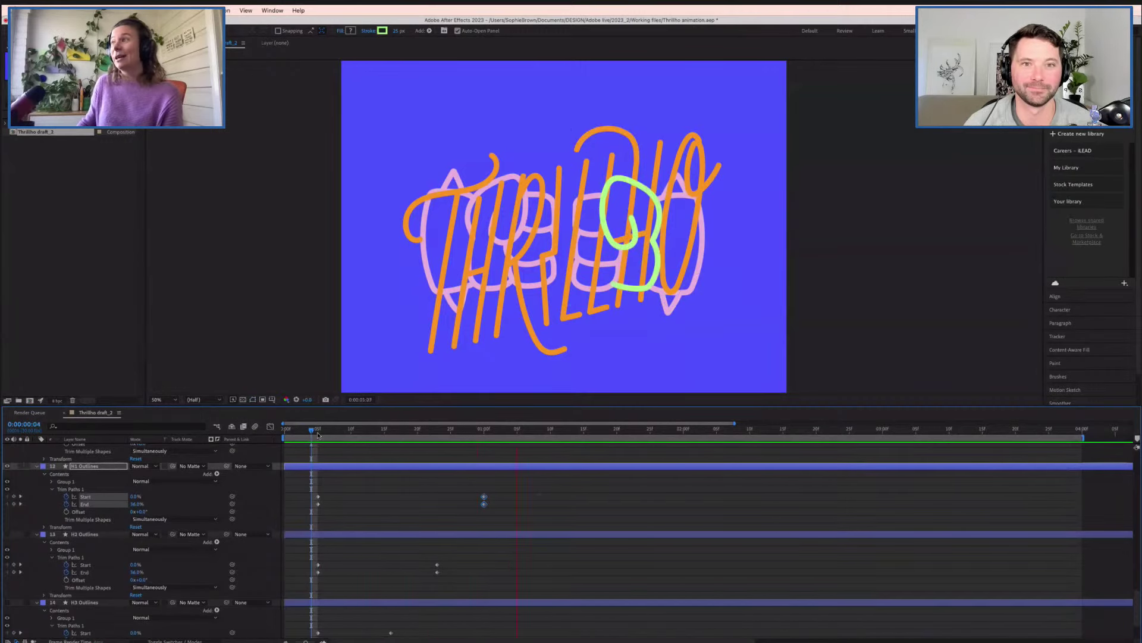
pyautogui.press('space')
pyautogui.press('space')
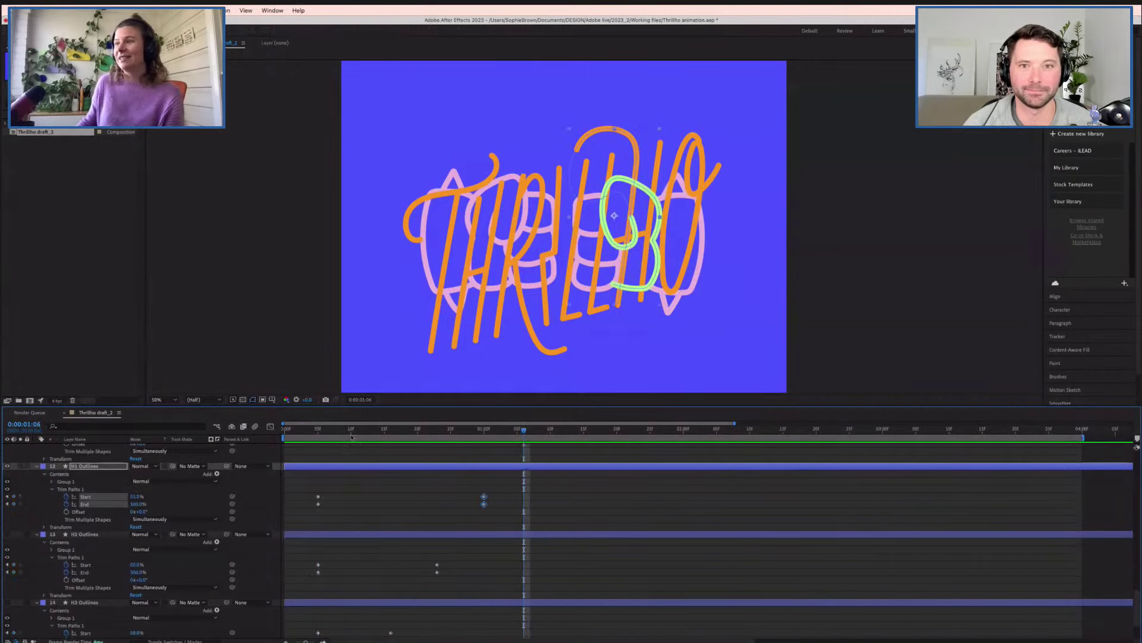
# - Move only H1 Outlines' ending Start keyframe back to frame 20, leaving End at 1 second, and preview the animation
pyautogui.moveTo(344, 433); pyautogui.dragTo(417, 435)
pyautogui.click(512, 502)
pyautogui.click(485, 498)
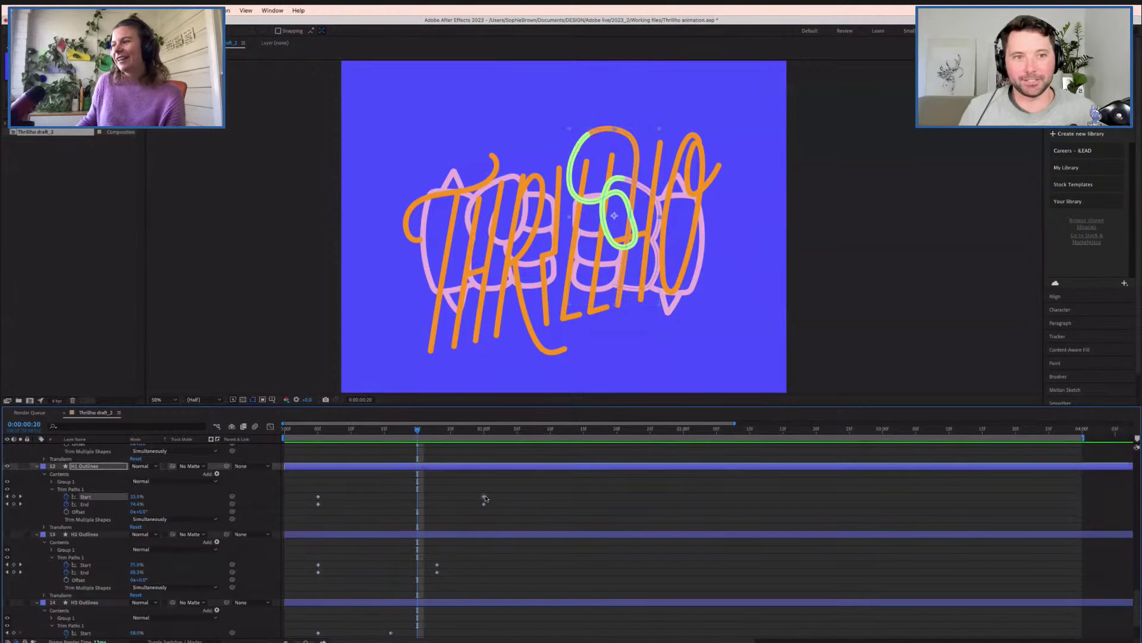
pyautogui.moveTo(485, 498); pyautogui.dragTo(418, 497)
pyautogui.click(311, 430)
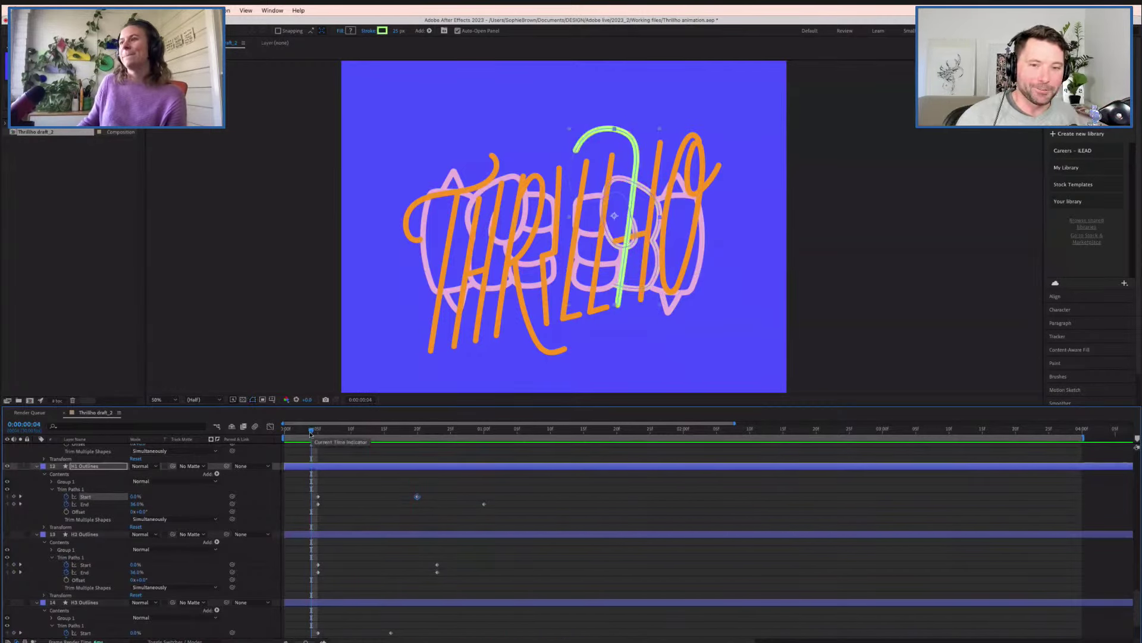
pyautogui.press('space')
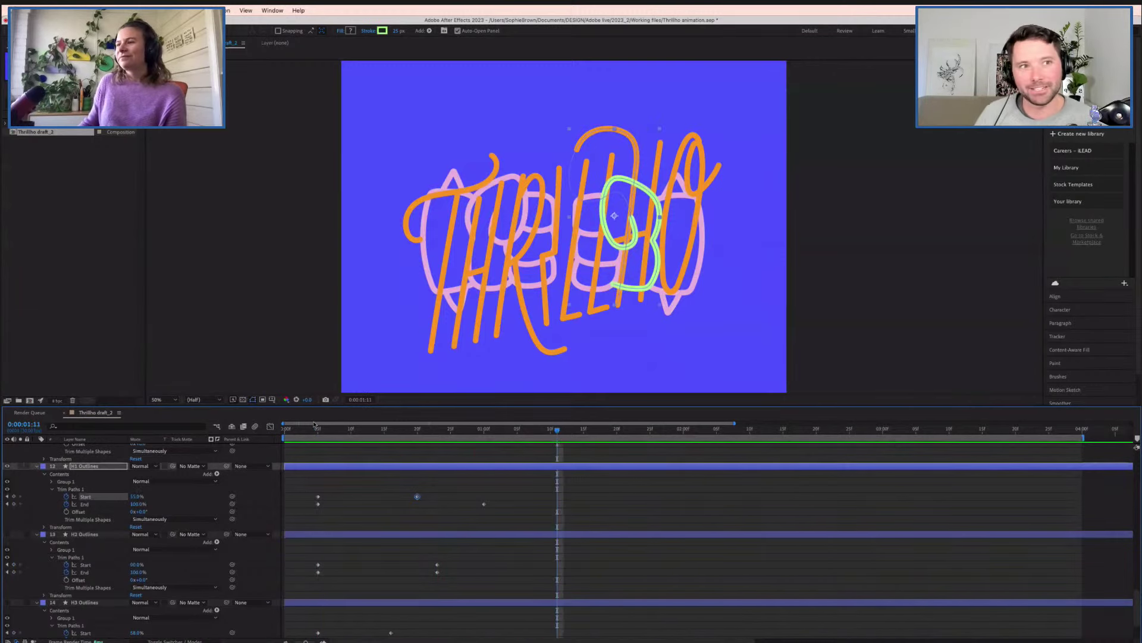
pyautogui.moveTo(313, 429); pyautogui.dragTo(320, 432)
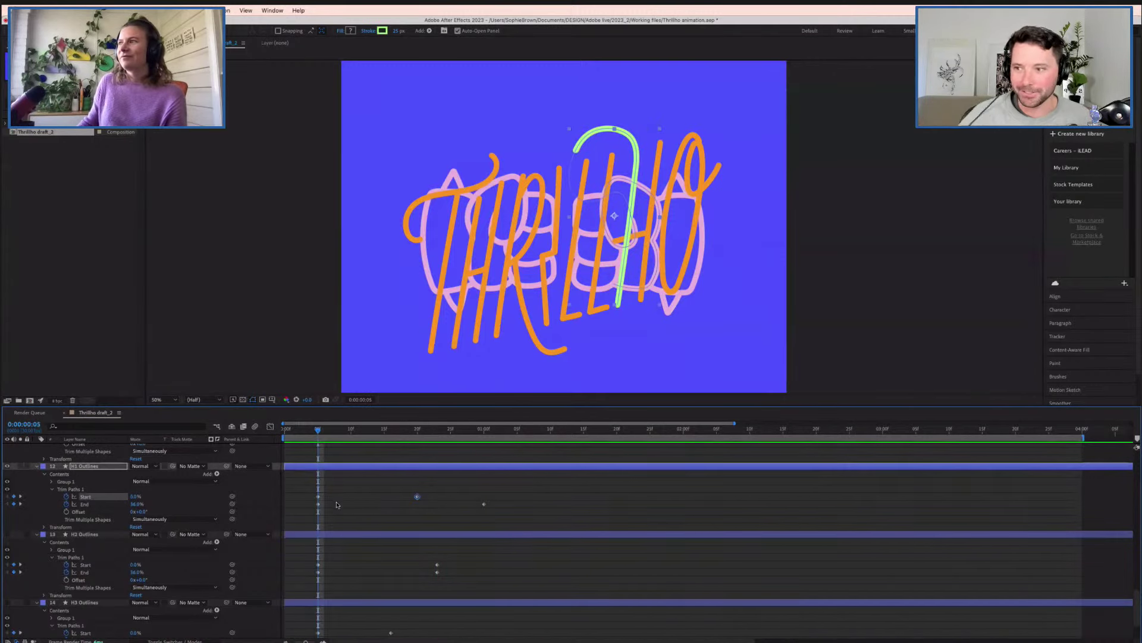
# - Hide H1 Outlines, show L2 Outlines, and preview its animation from frame 3
pyautogui.scroll(3, 173, 529)
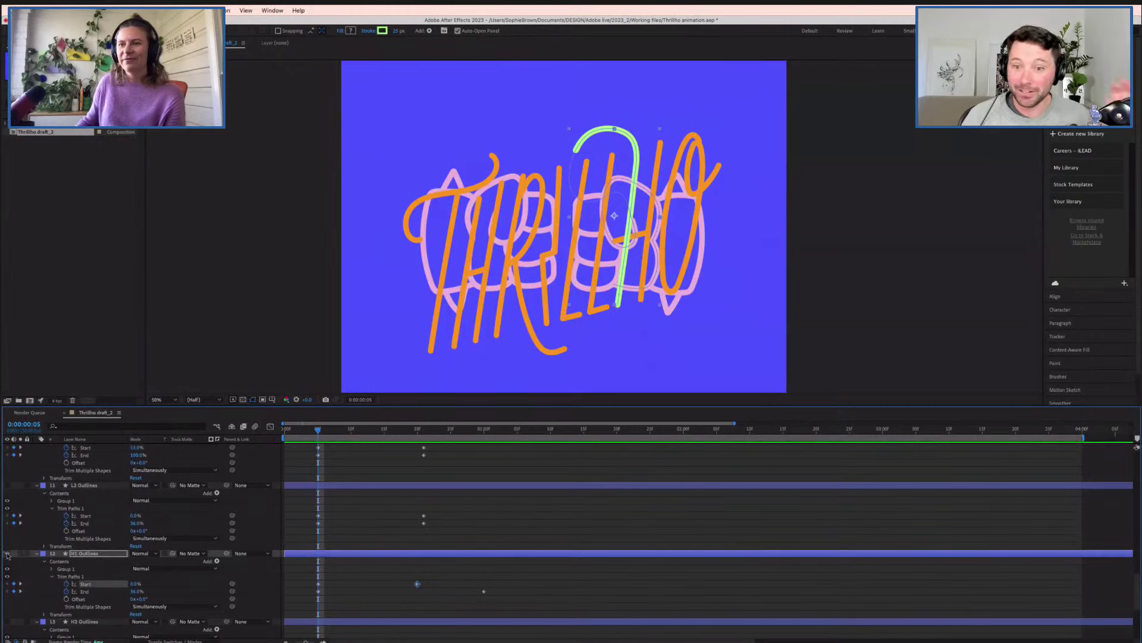
pyautogui.click(7, 553)
pyautogui.click(7, 485)
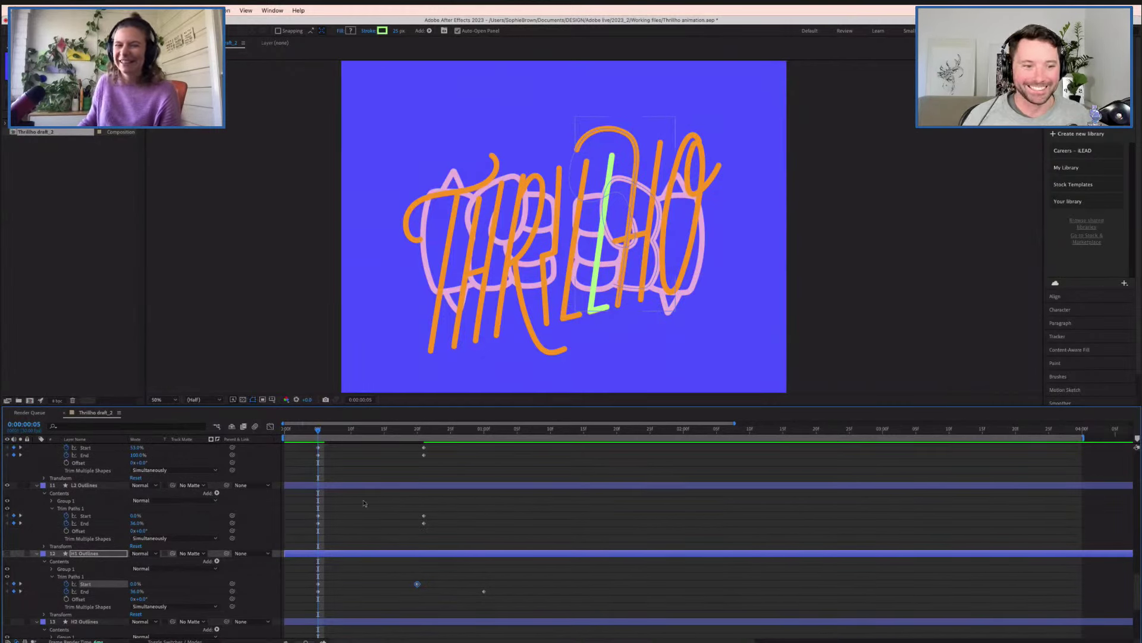
pyautogui.moveTo(319, 429)
pyautogui.mouseDown()
pyautogui.moveTo(434, 436)
pyautogui.moveTo(301, 435)
pyautogui.mouseUp()
pyautogui.press('space')
pyautogui.click(305, 432)
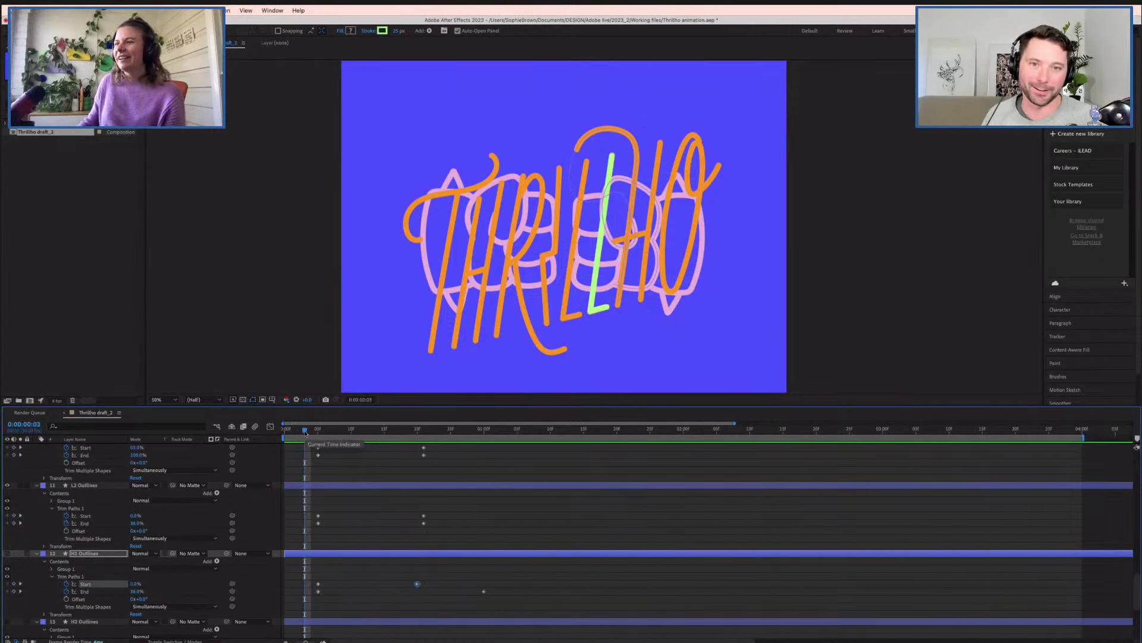
pyautogui.press('space')
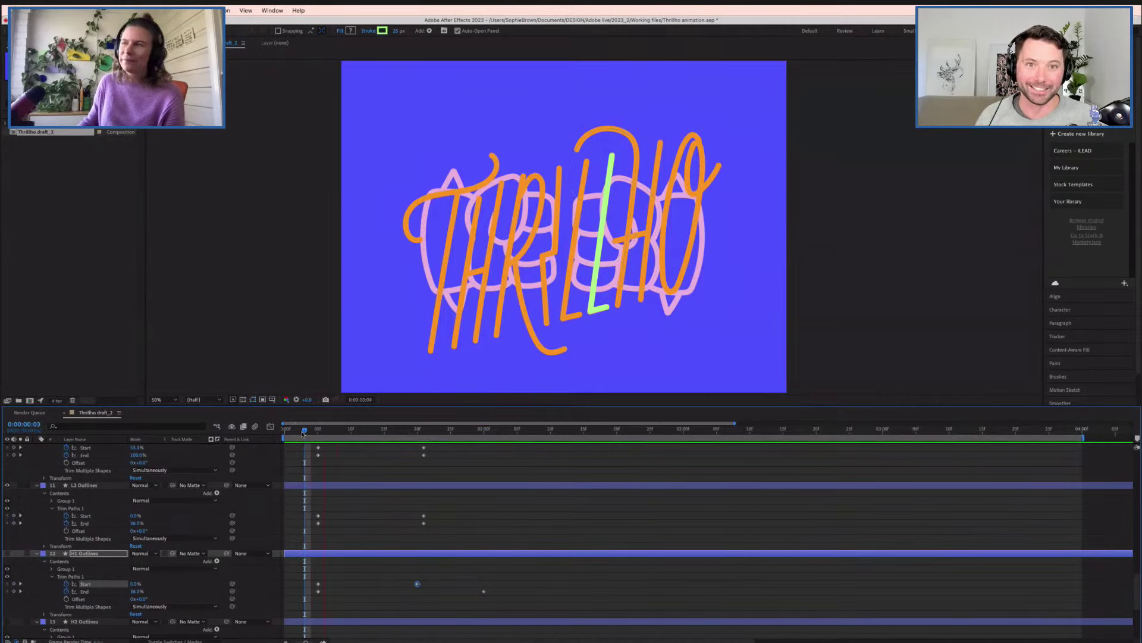
# - Replay the L2 Outlines animation from frames 3 and 4 to examine the timing of the stroke's travel
pyautogui.press('space')
pyautogui.press('space')
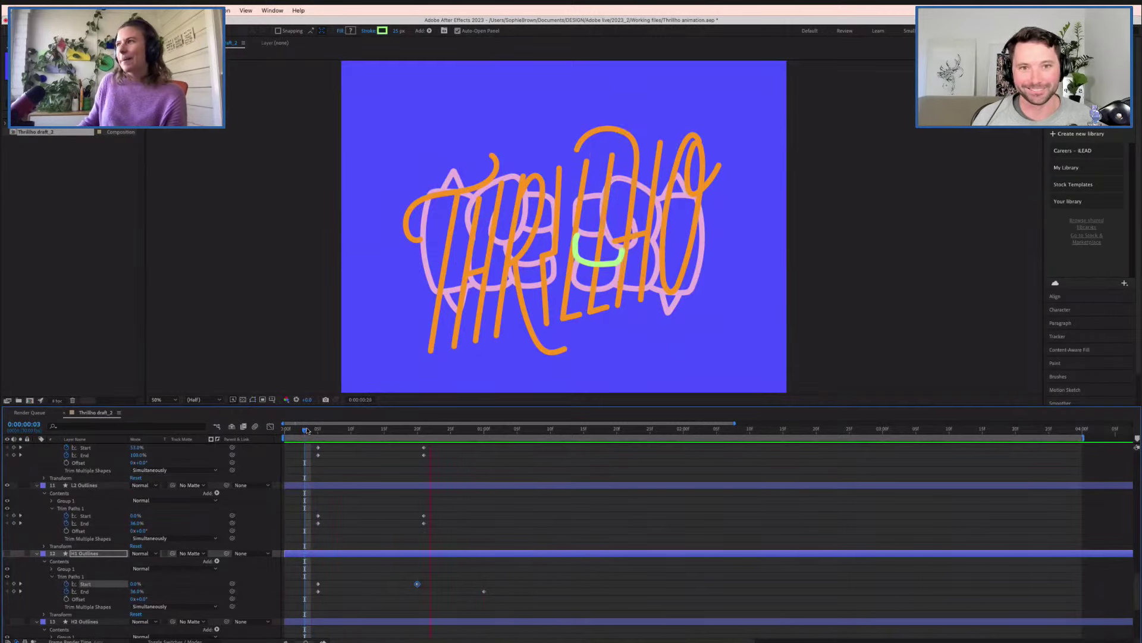
pyautogui.click(307, 430)
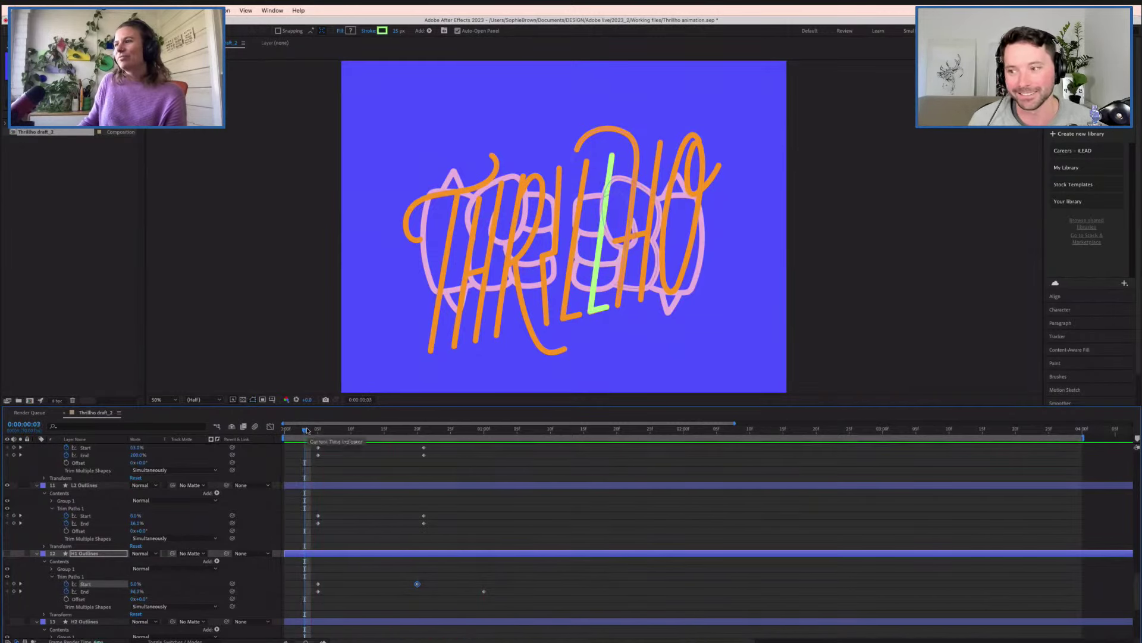
pyautogui.press('space')
pyautogui.press('space')
pyautogui.press('space')
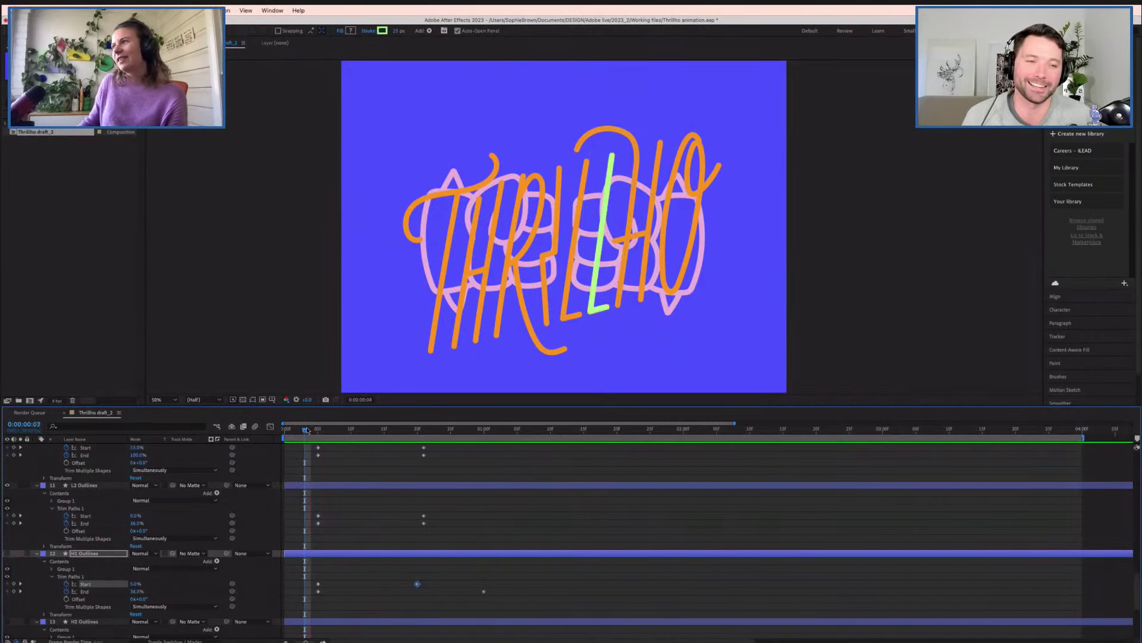
pyautogui.click(305, 430)
pyautogui.press('space')
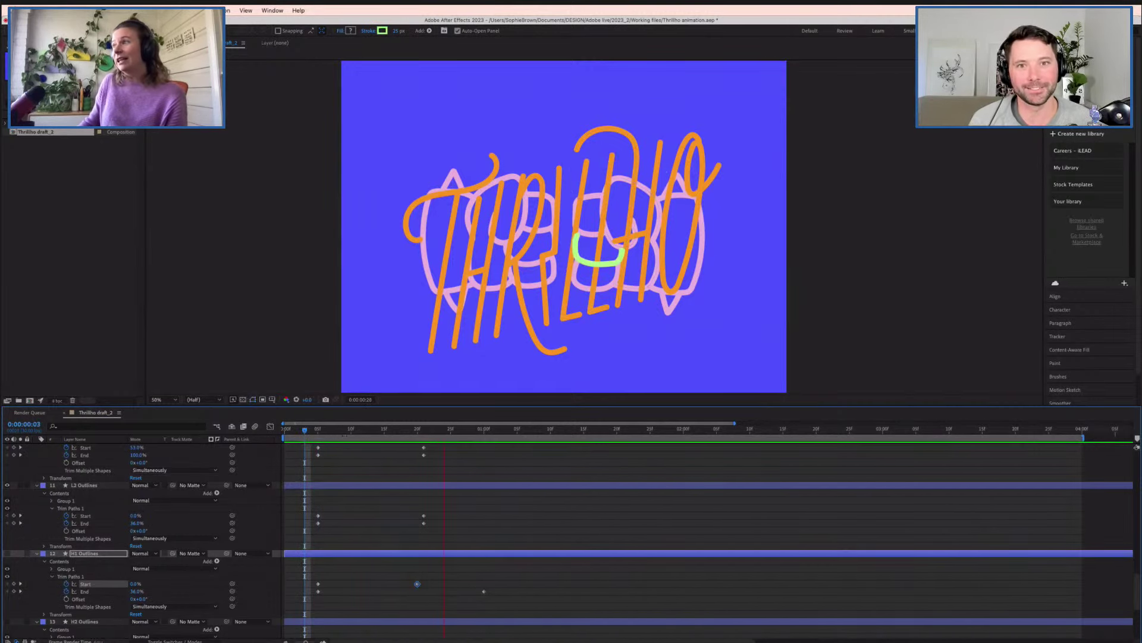
pyautogui.click(312, 430)
pyautogui.press('space')
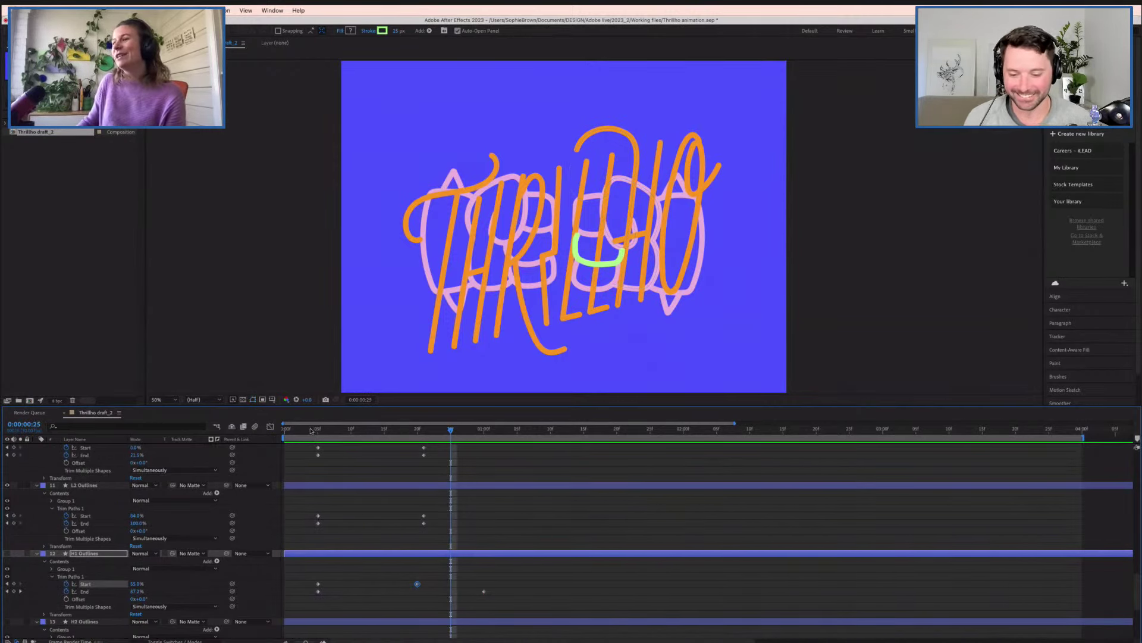
# - Select L2 Outlines and replay its animation from frames 3 to 5 to check how it settles into the template curve
pyautogui.click(315, 485)
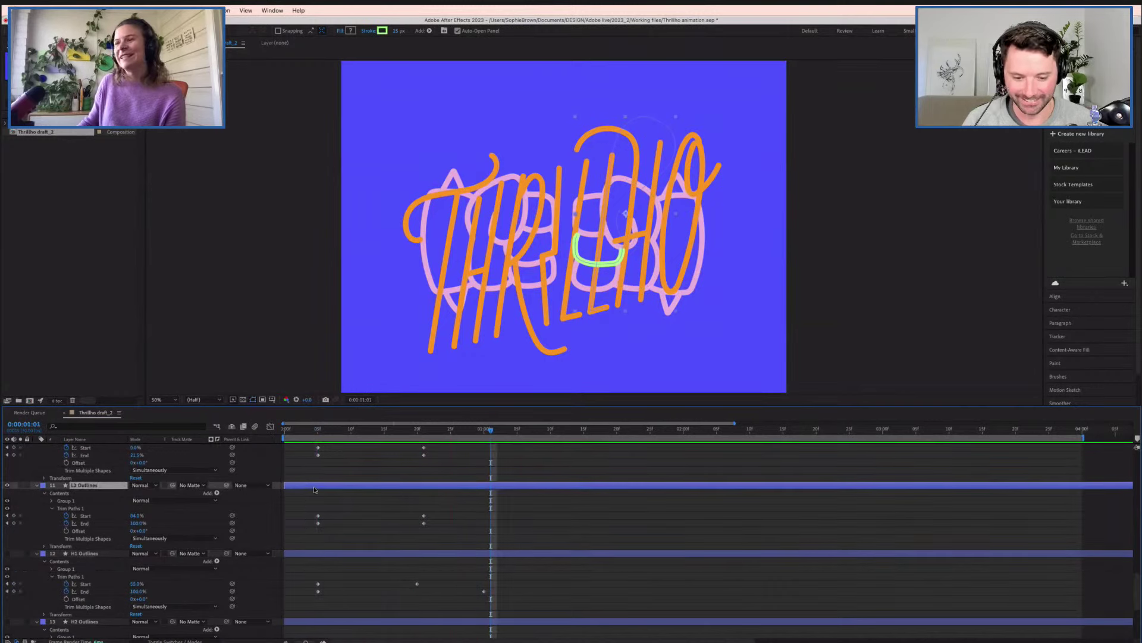
pyautogui.click(304, 430)
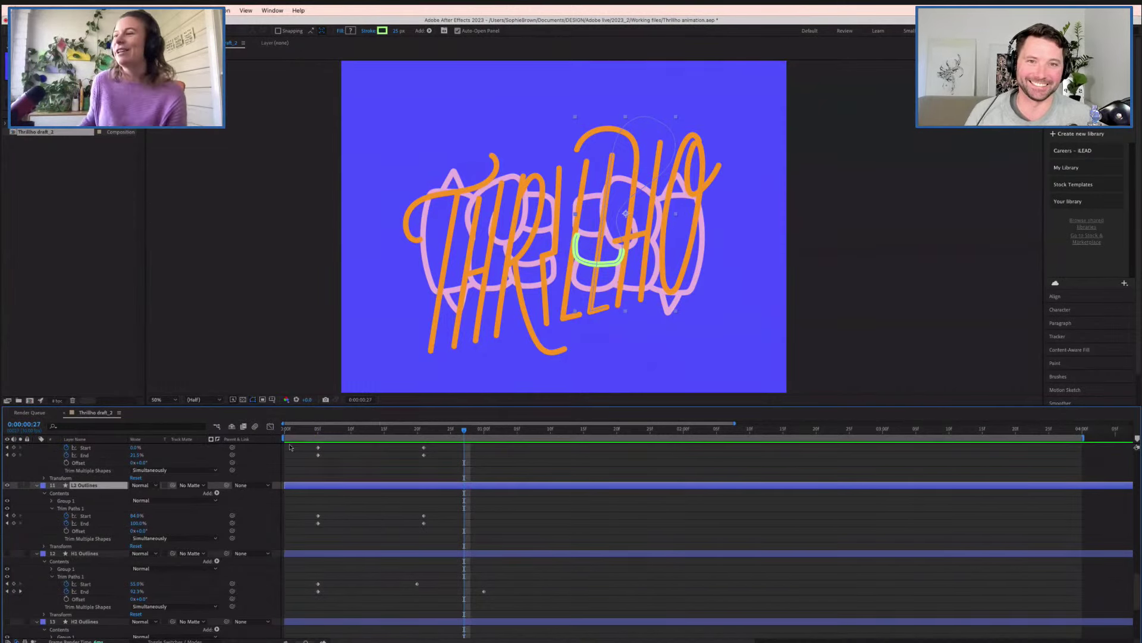
pyautogui.click(314, 429)
pyautogui.press('space')
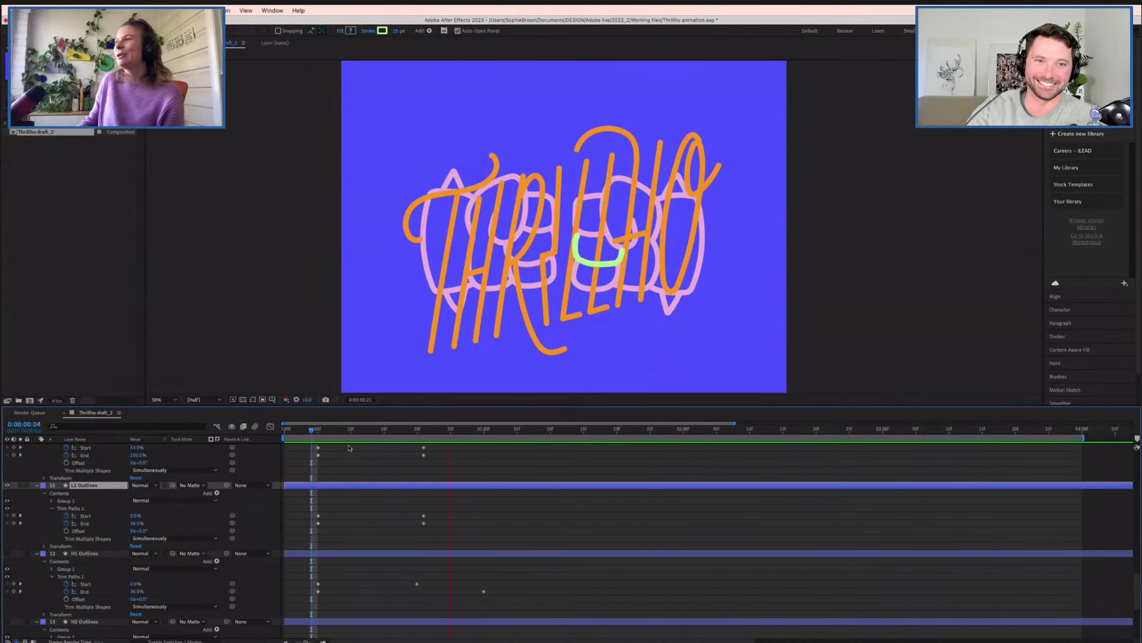
pyautogui.press('space')
pyautogui.click(307, 435)
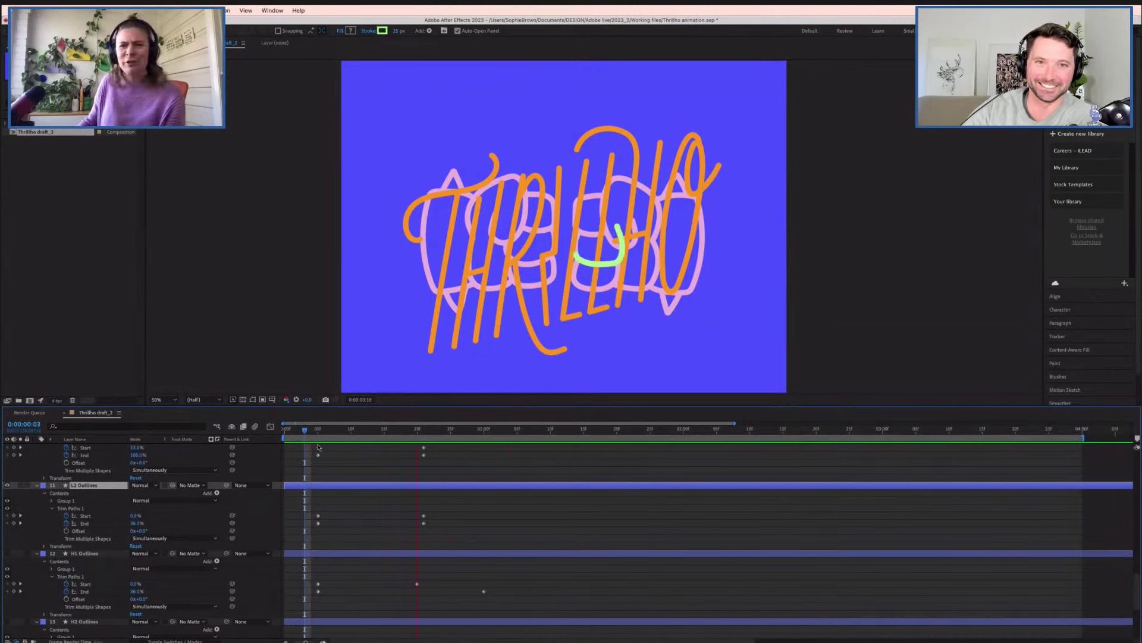
pyautogui.click(320, 429)
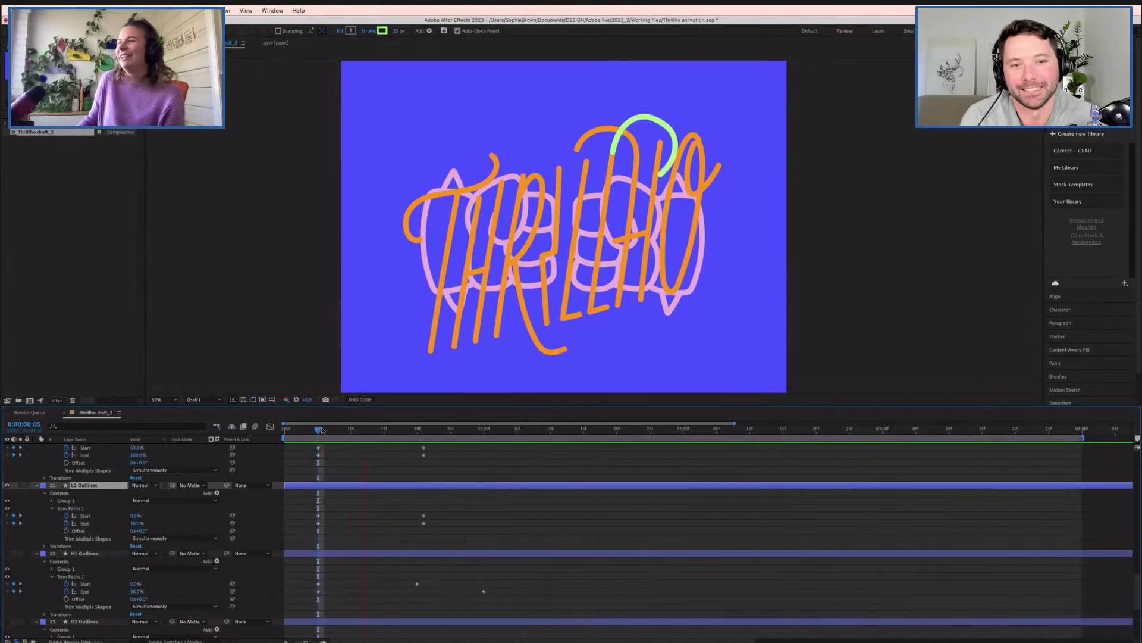
pyautogui.press('space')
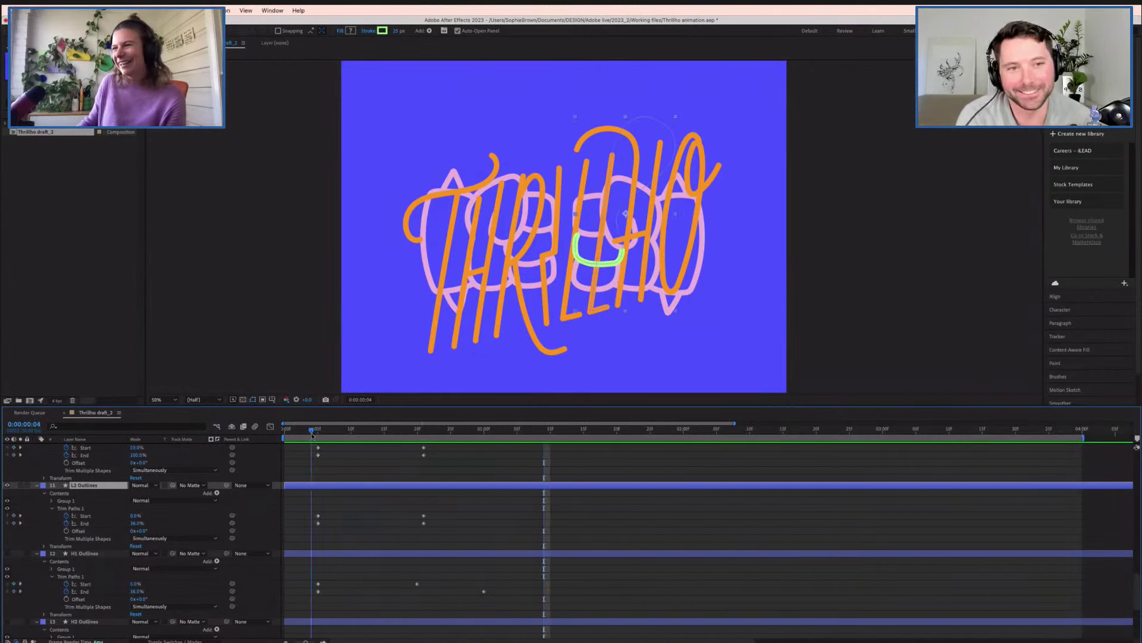
pyautogui.press('space')
pyautogui.press('space')
pyautogui.click(305, 431)
pyautogui.press('space')
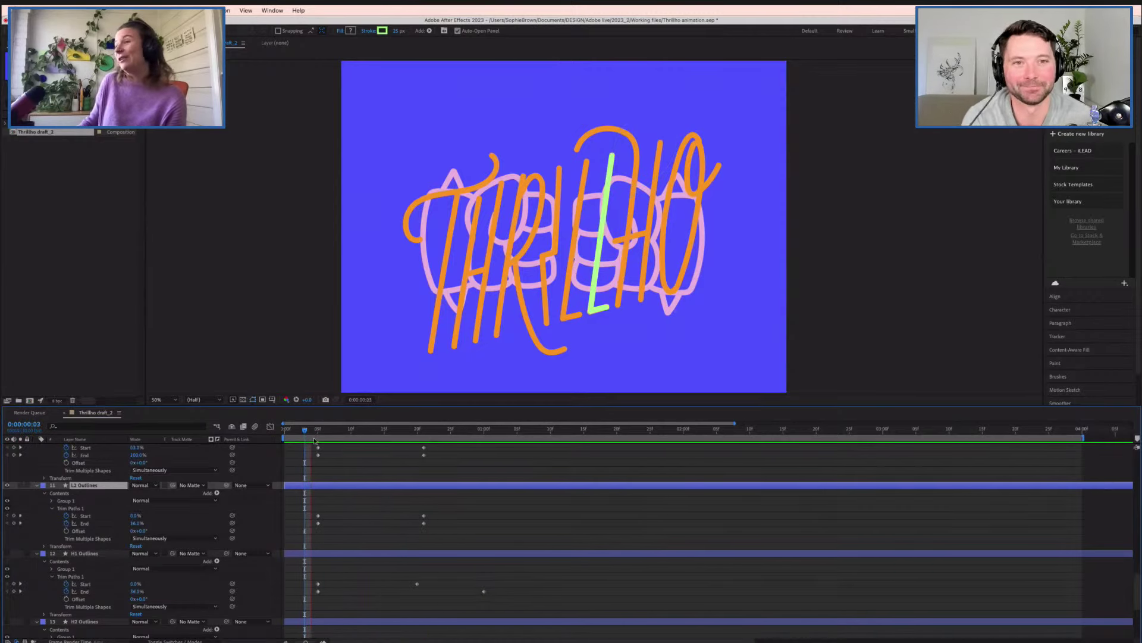
pyautogui.press('space')
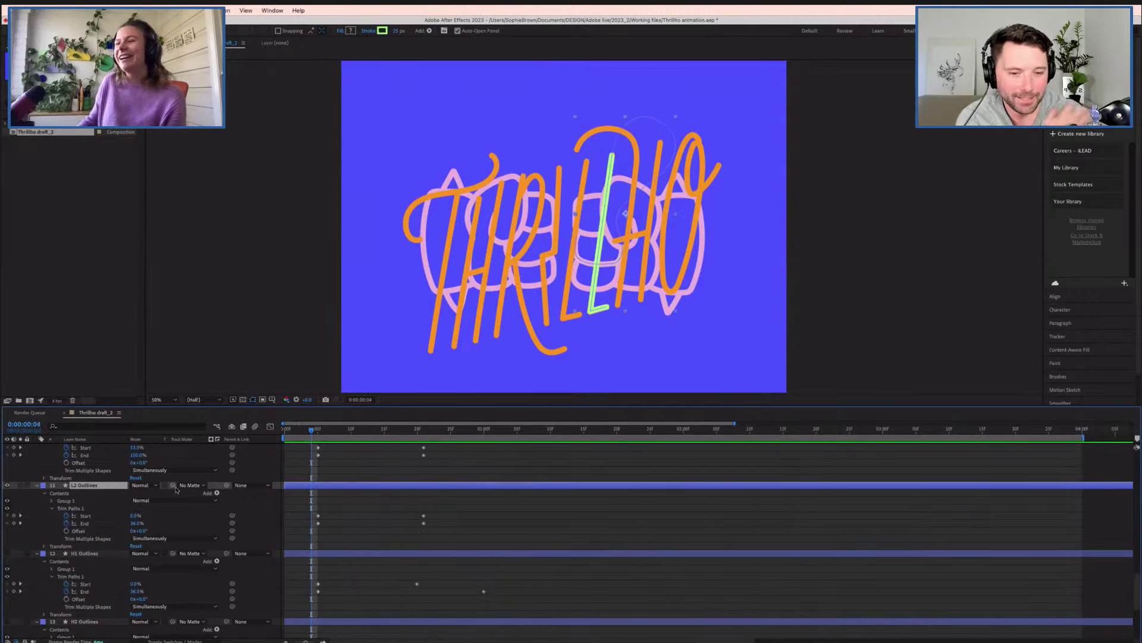
# - Hide L2 Outlines, show L1 Outlines, and preview its animation from frames 3 and 4
pyautogui.scroll(2, 136, 499)
pyautogui.click(8, 507)
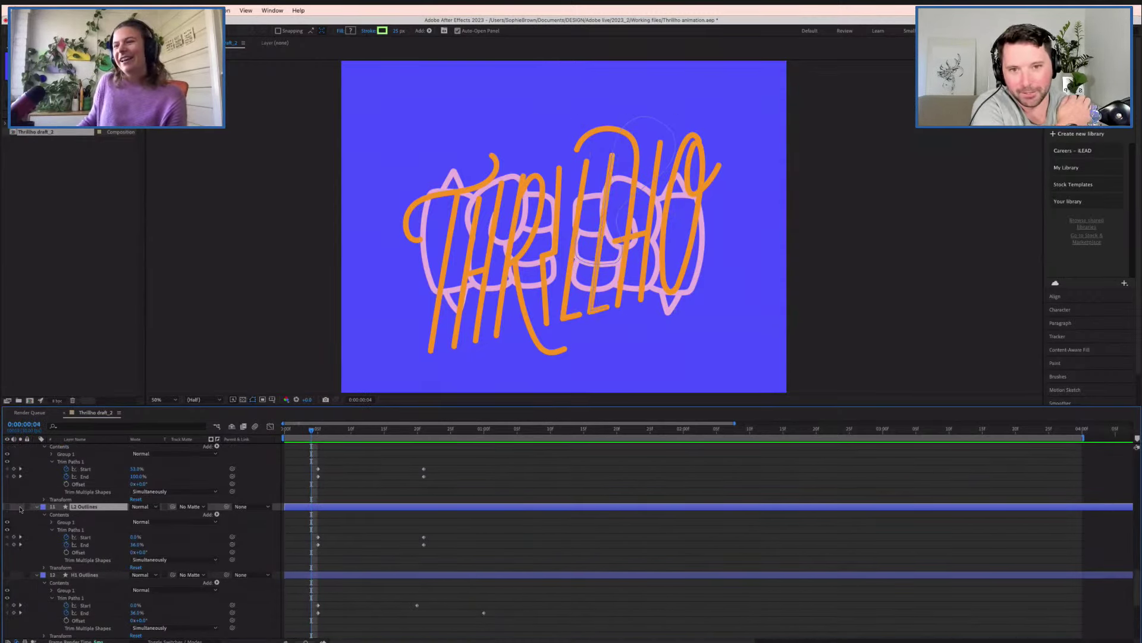
pyautogui.scroll(3, 89, 476)
pyautogui.click(93, 460)
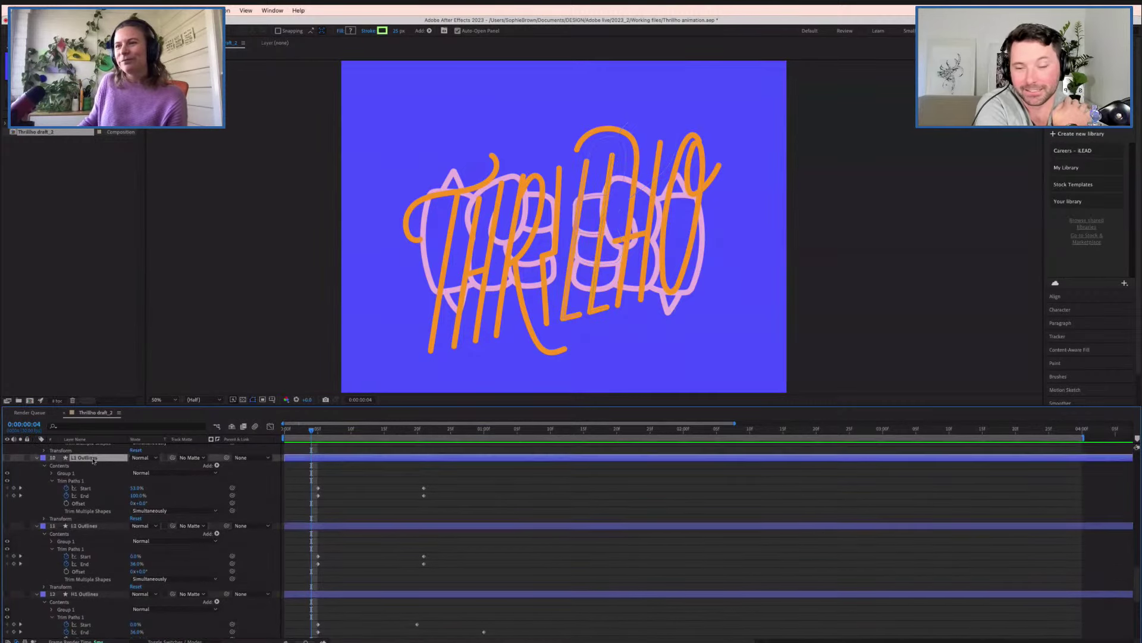
pyautogui.click(8, 457)
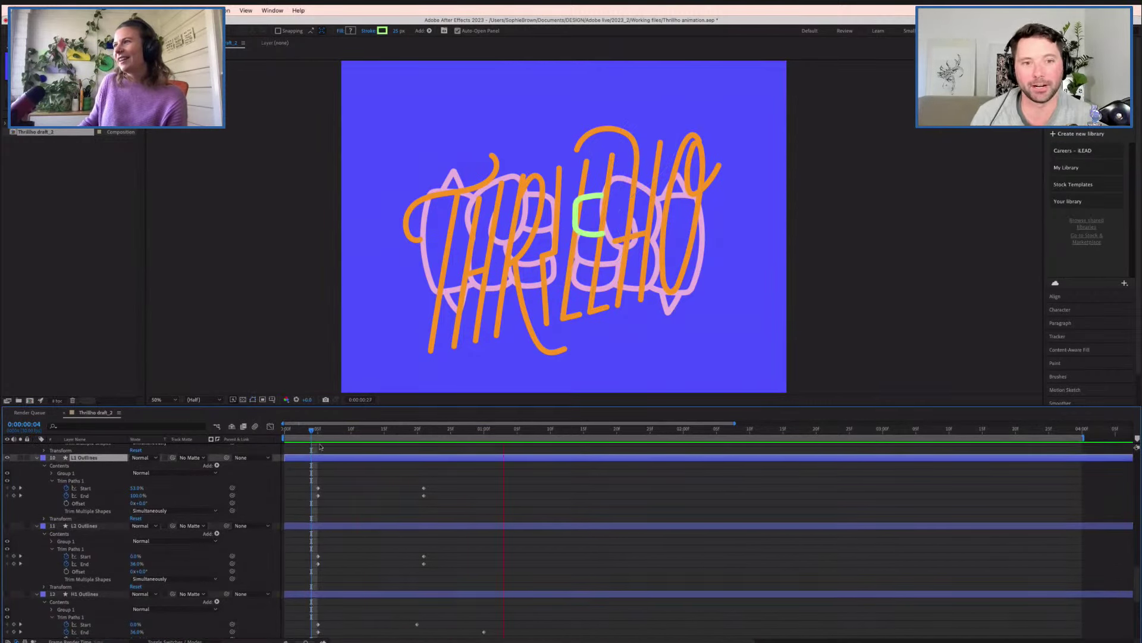
pyautogui.click(306, 430)
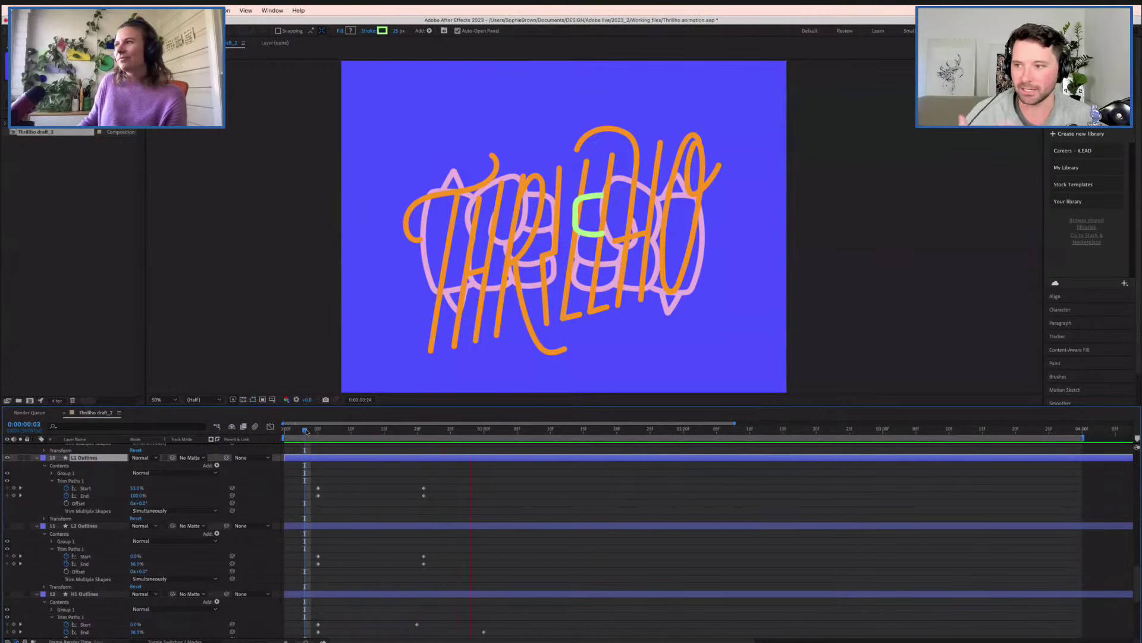
pyautogui.click(310, 431)
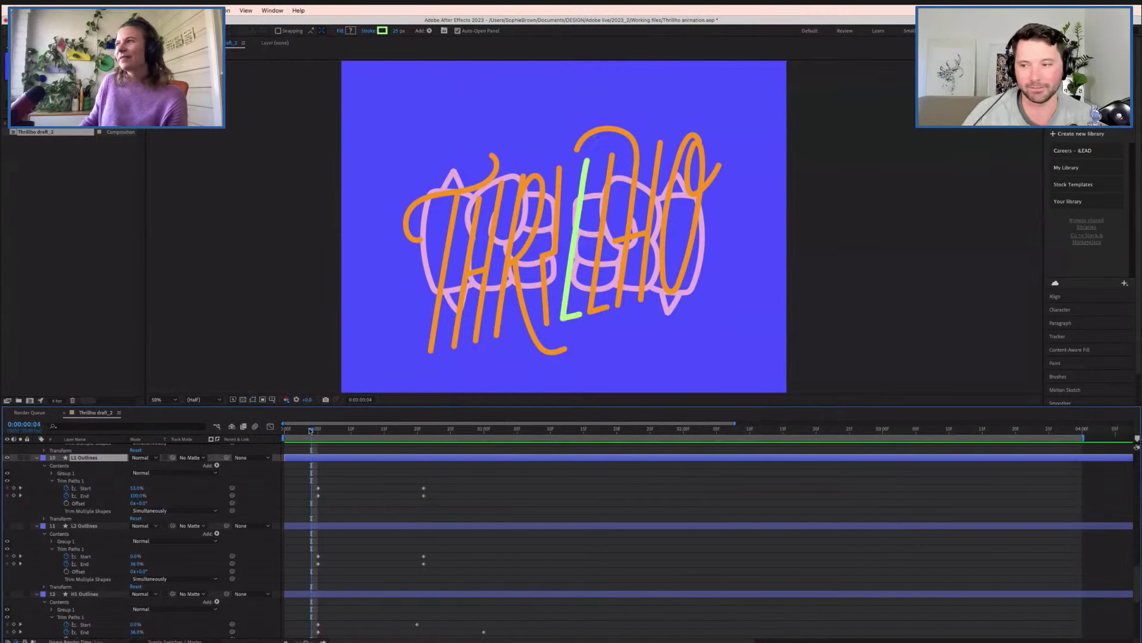
pyautogui.press('space')
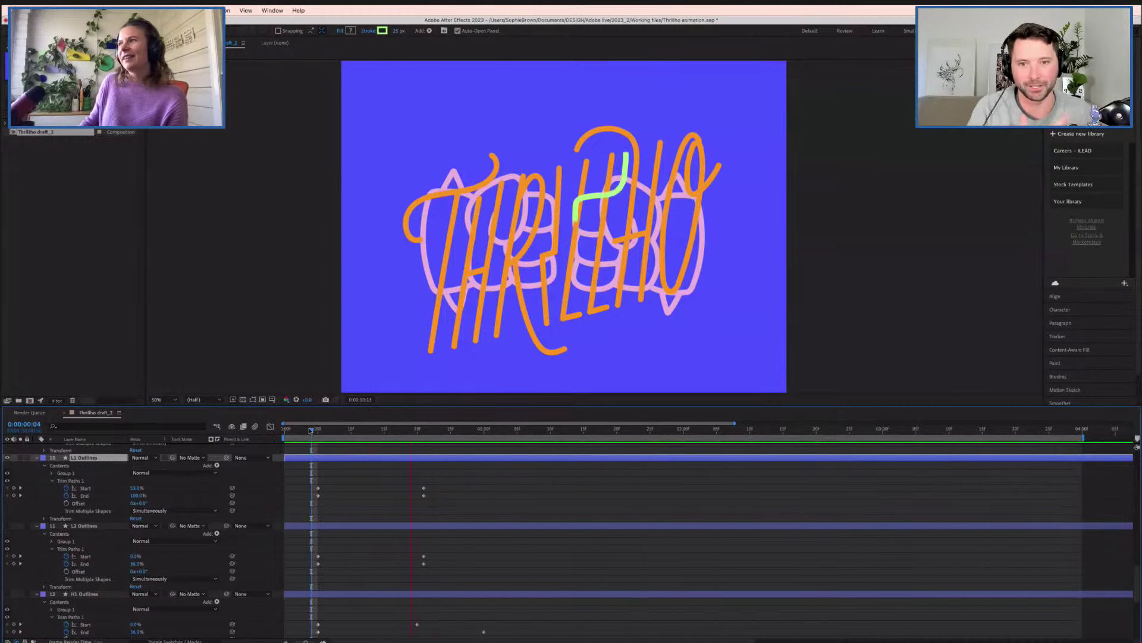
pyautogui.press('space')
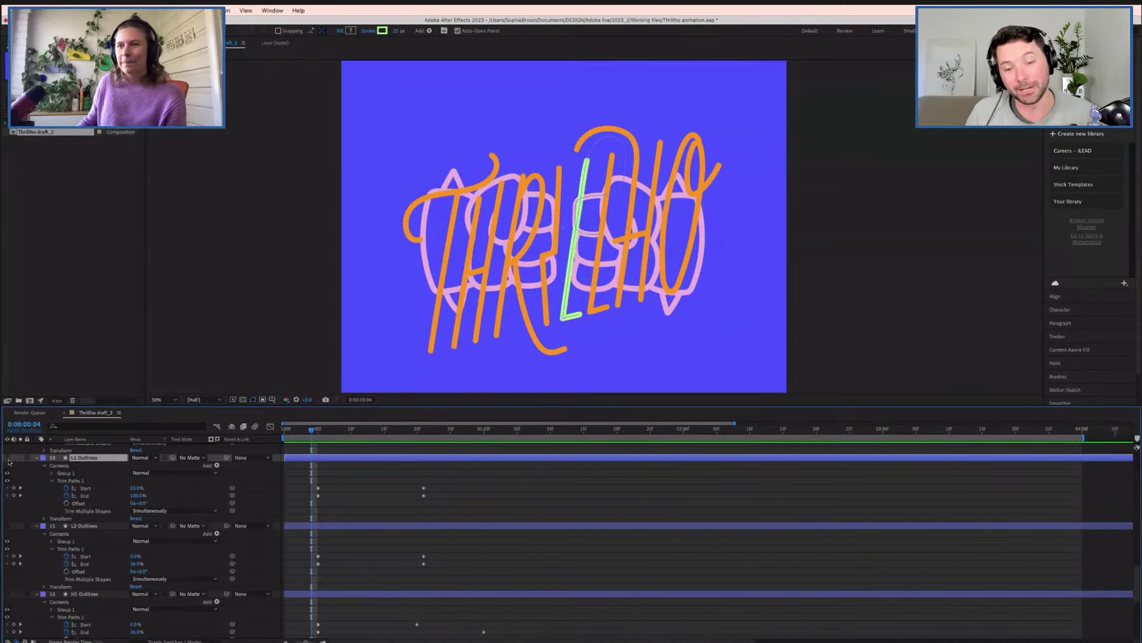
# - Hide L1 Outlines, show I Outlines, and preview its animation from frame 4
pyautogui.scroll(3, 42, 476)
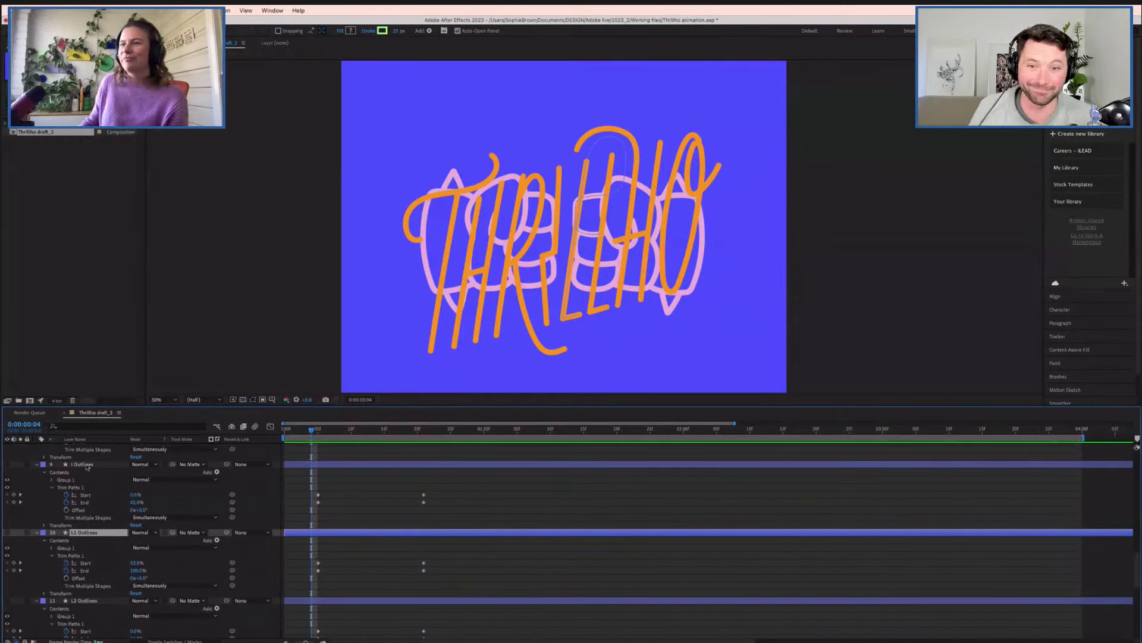
pyautogui.click(87, 466)
pyautogui.click(8, 464)
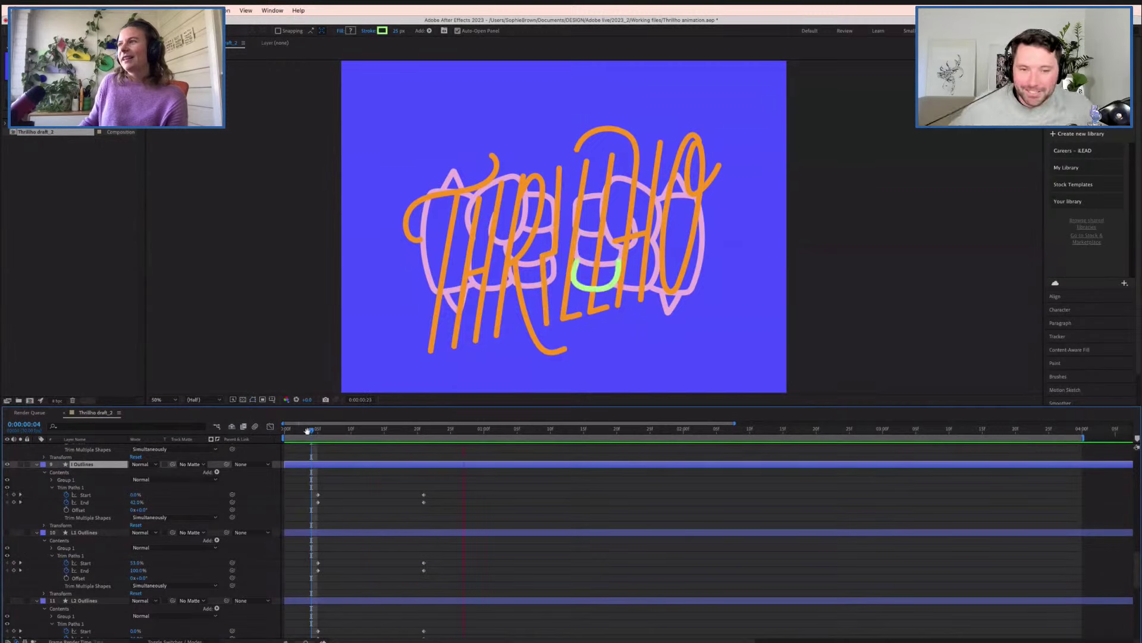
pyautogui.press('space')
# - Move I Outlines' ending Start and End keyframes to frame 23 and replay the animation from frames 4 and 5
pyautogui.moveTo(416, 485); pyautogui.dragTo(438, 498)
pyautogui.press('space')
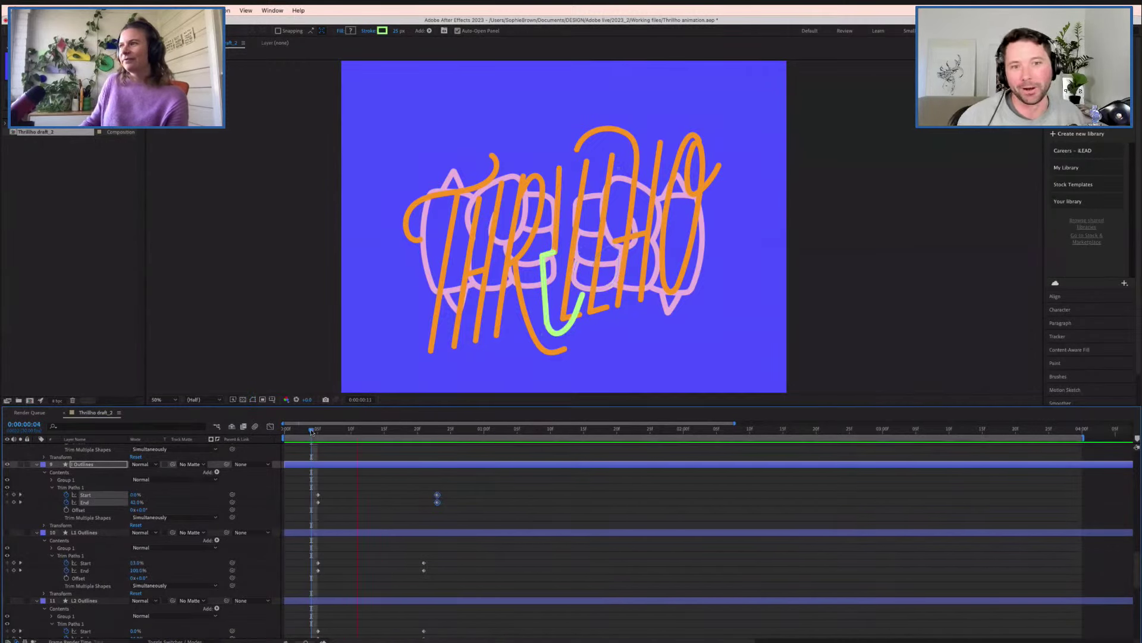
pyautogui.press('space')
pyautogui.click(311, 432)
pyautogui.press('space')
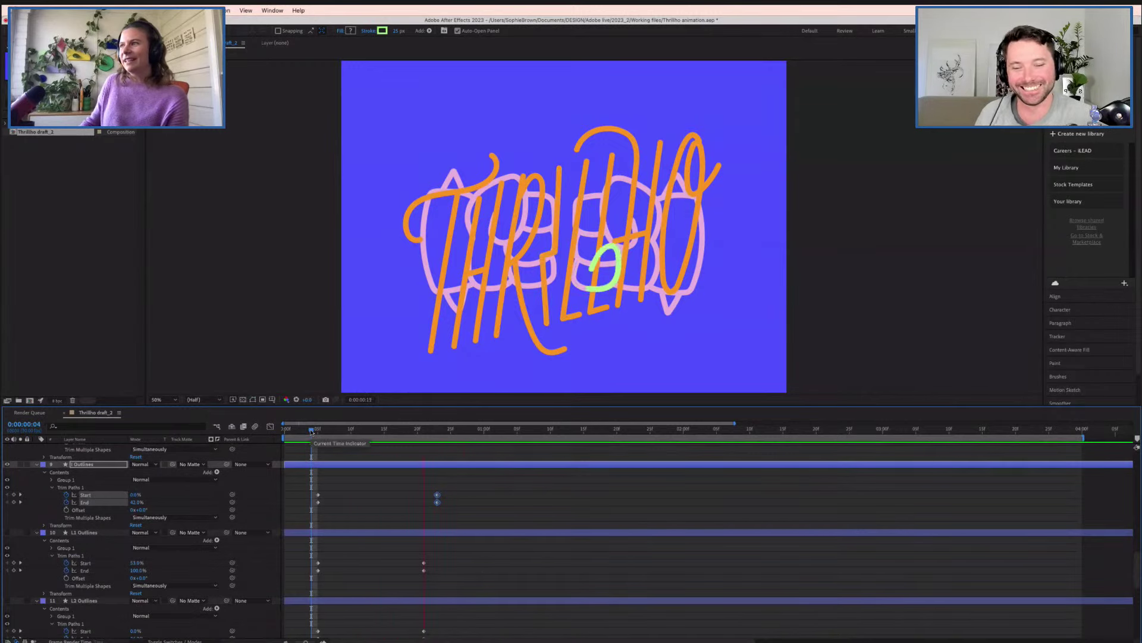
pyautogui.press('space')
pyautogui.press('space')
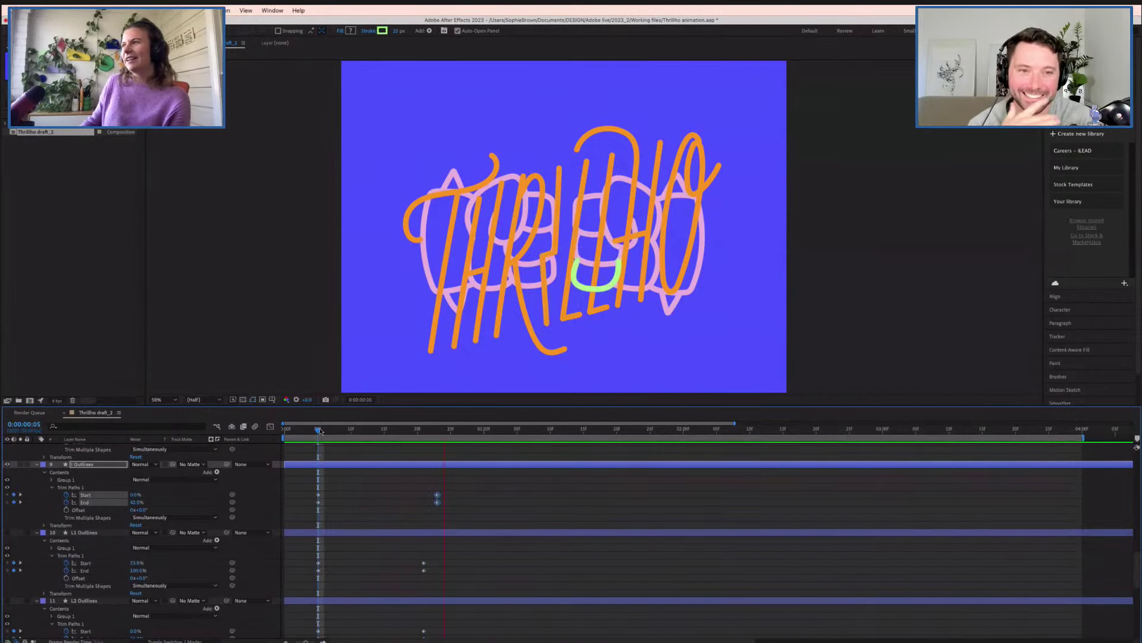
# - Scrub I Outlines' motion, move only its ending Start keyframe back to frame 21, and preview from frame 4
pyautogui.click(351, 431)
pyautogui.moveTo(351, 431); pyautogui.dragTo(410, 433)
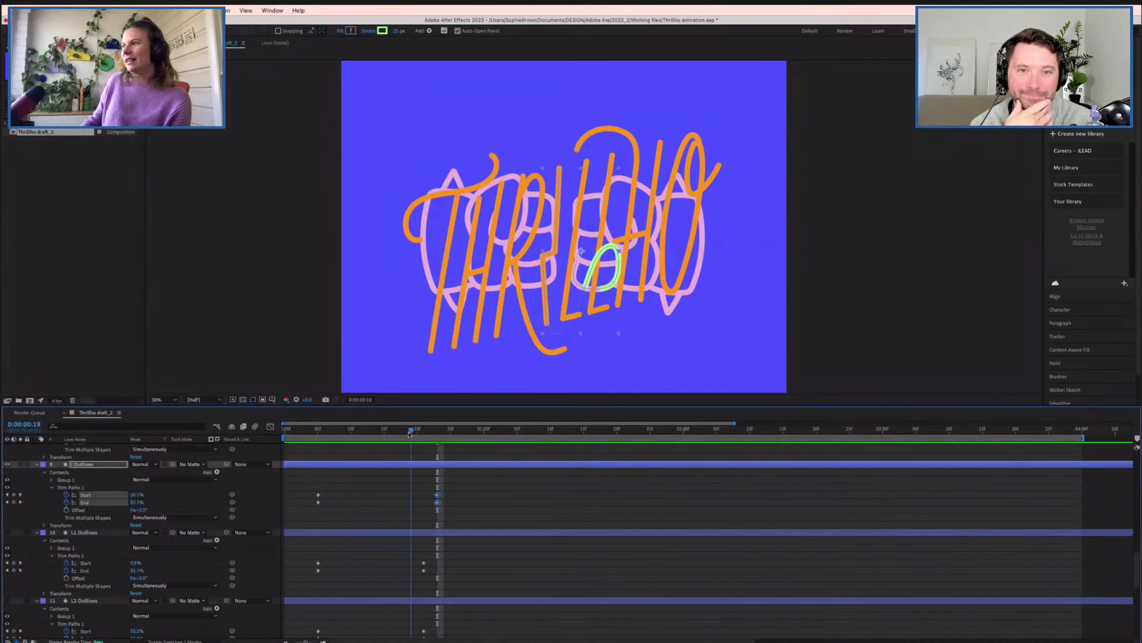
pyautogui.click(476, 520)
pyautogui.click(438, 503)
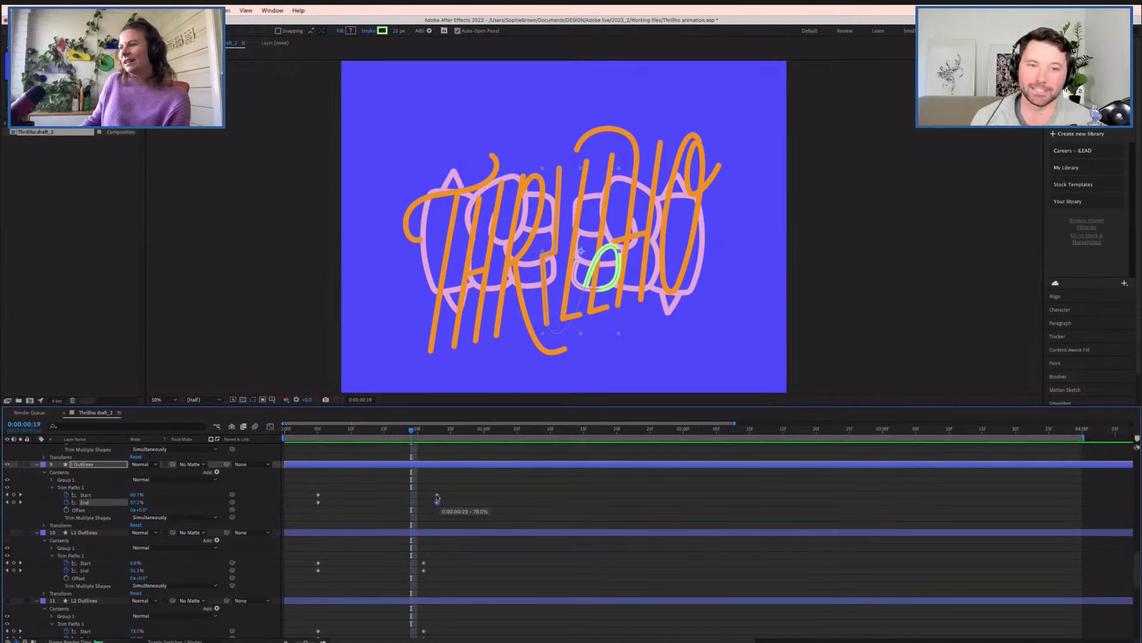
pyautogui.moveTo(437, 498); pyautogui.dragTo(424, 494)
pyautogui.click(312, 426)
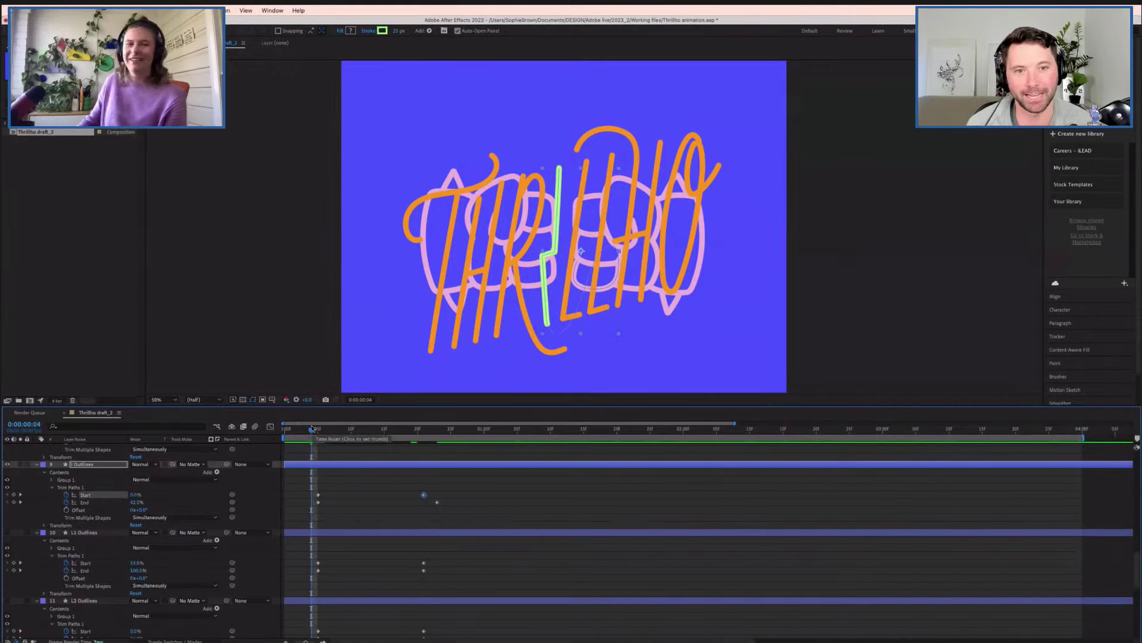
pyautogui.press('space')
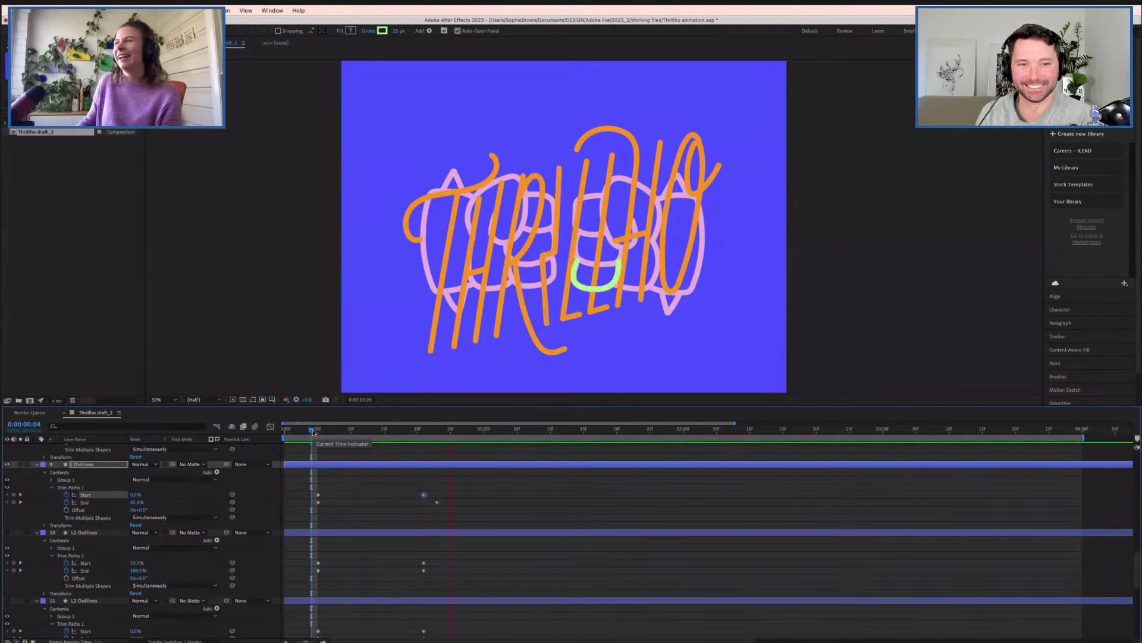
pyautogui.press('space')
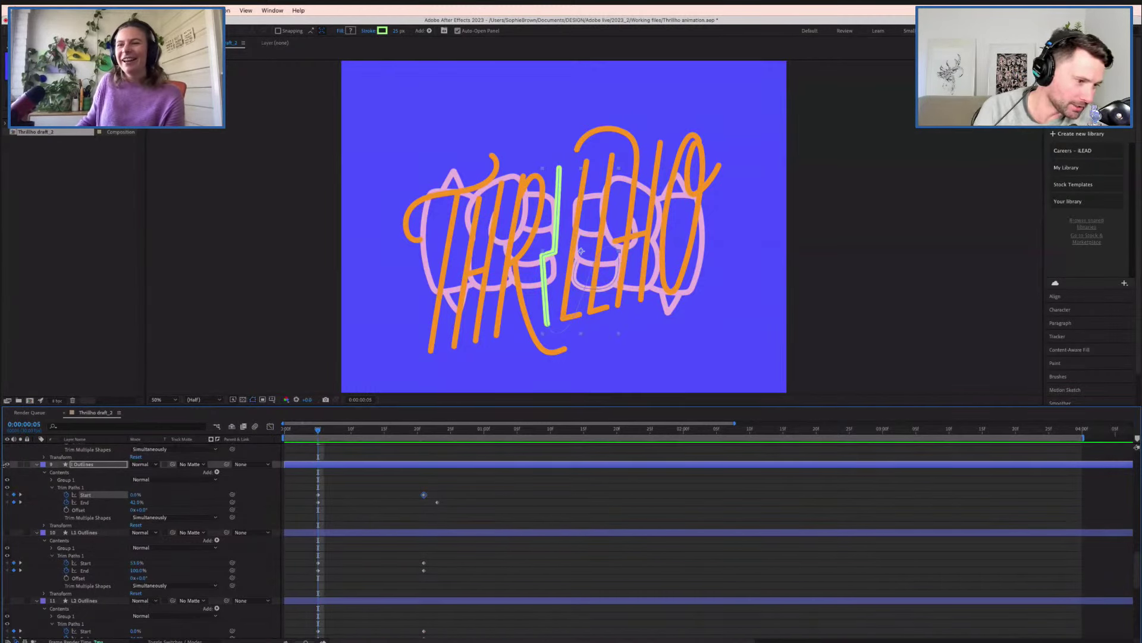
# - Hide I Outlines, show R3 Outlines, and preview its animation from frame 3
pyautogui.click(7, 464)
pyautogui.scroll(3, 91, 481)
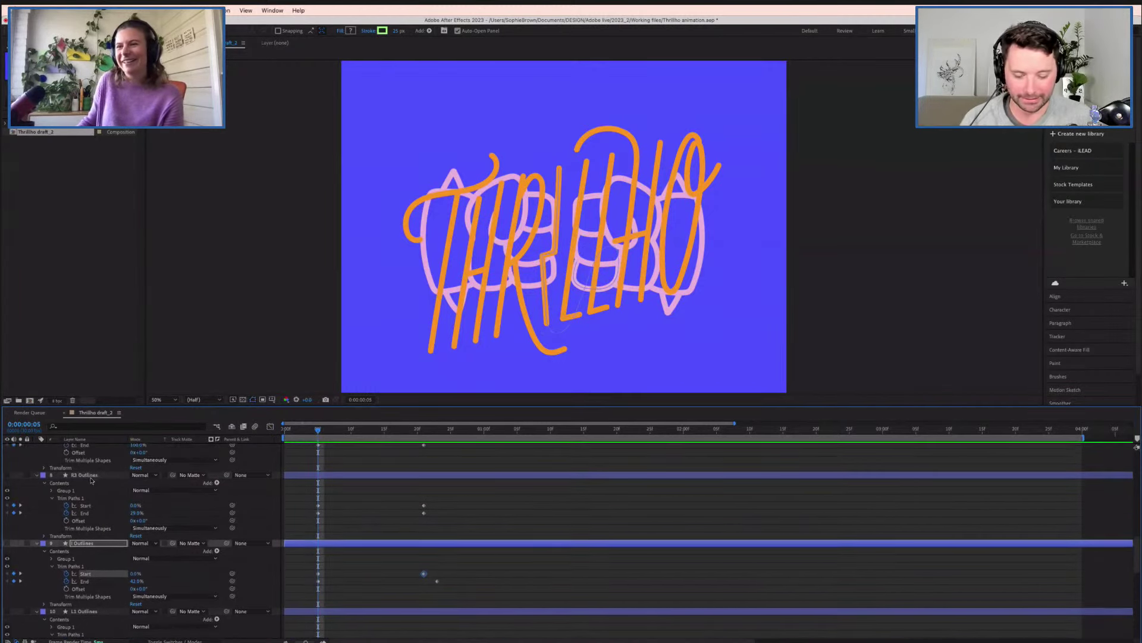
pyautogui.click(89, 476)
pyautogui.click(7, 475)
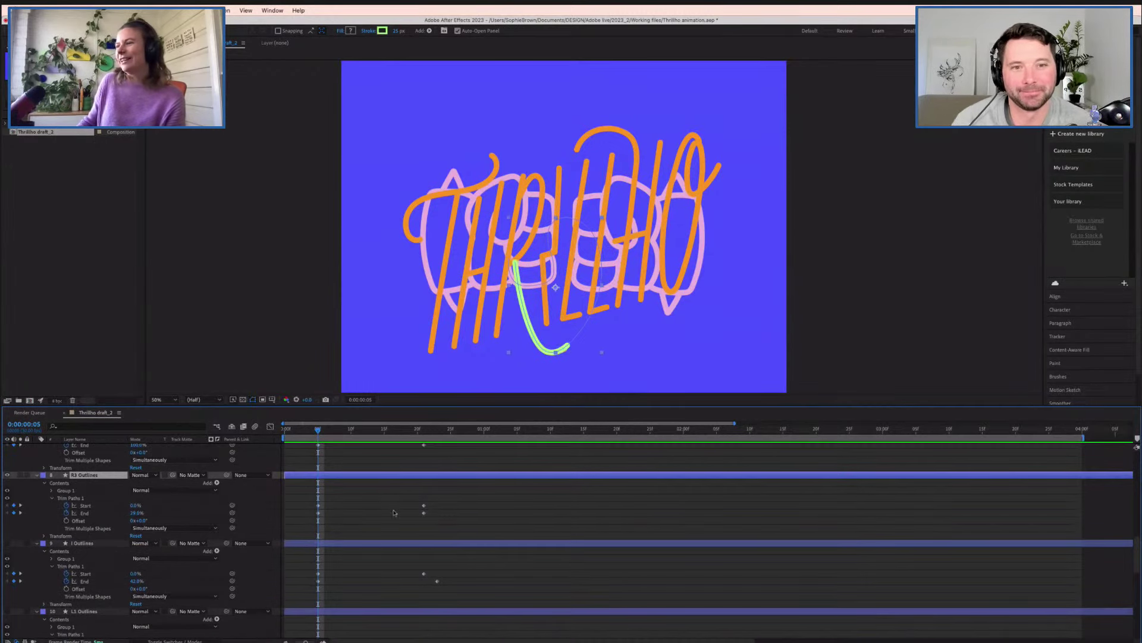
pyautogui.scroll(4, 326, 430)
pyautogui.click(305, 430)
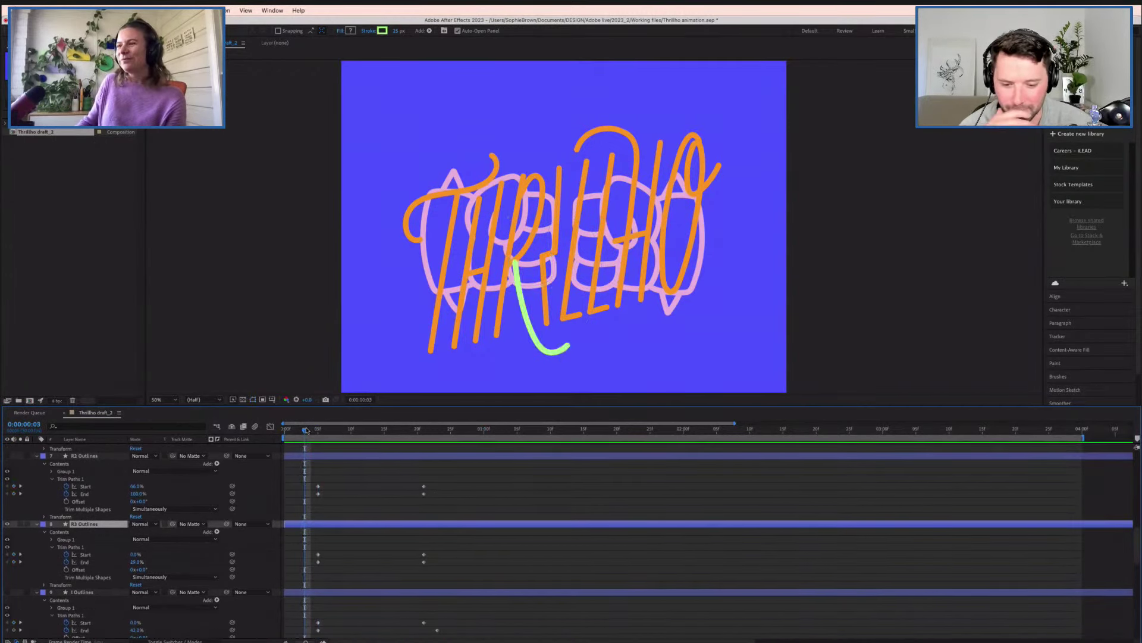
pyautogui.press('space')
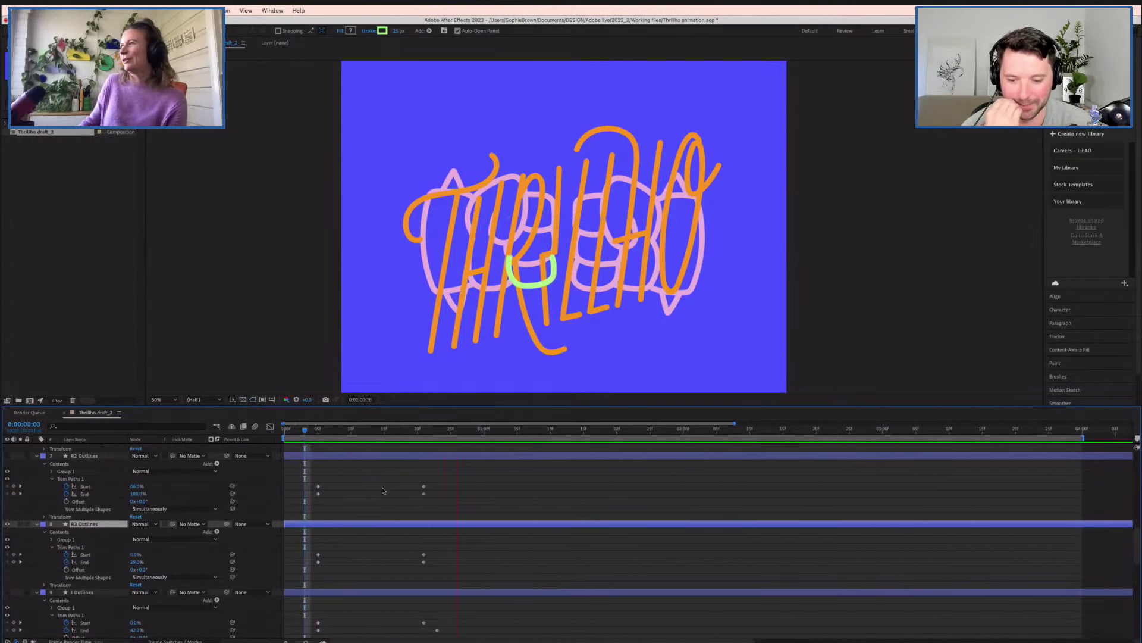
pyautogui.press('space')
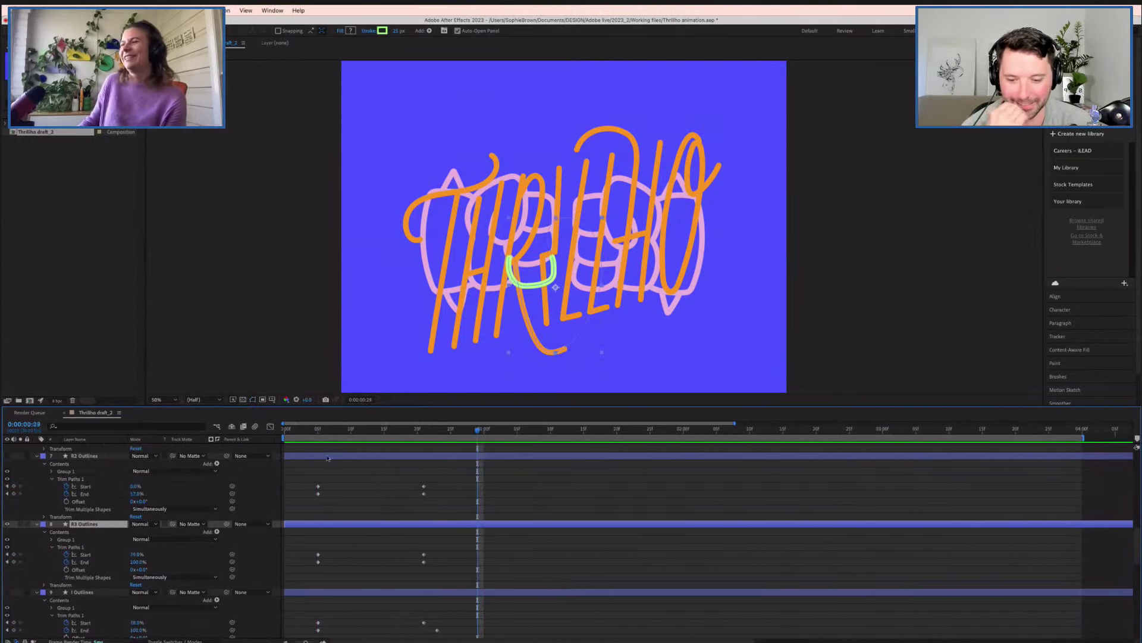
pyautogui.press('space')
# - Select R3 Outlines' ending Start and End keyframes and replay the animation from frames 2 and 3 to judge their timing
pyautogui.moveTo(407, 546)
pyautogui.mouseDown()
pyautogui.moveTo(428, 570)
pyautogui.moveTo(423, 557)
pyautogui.mouseUp()
pyautogui.click(301, 433)
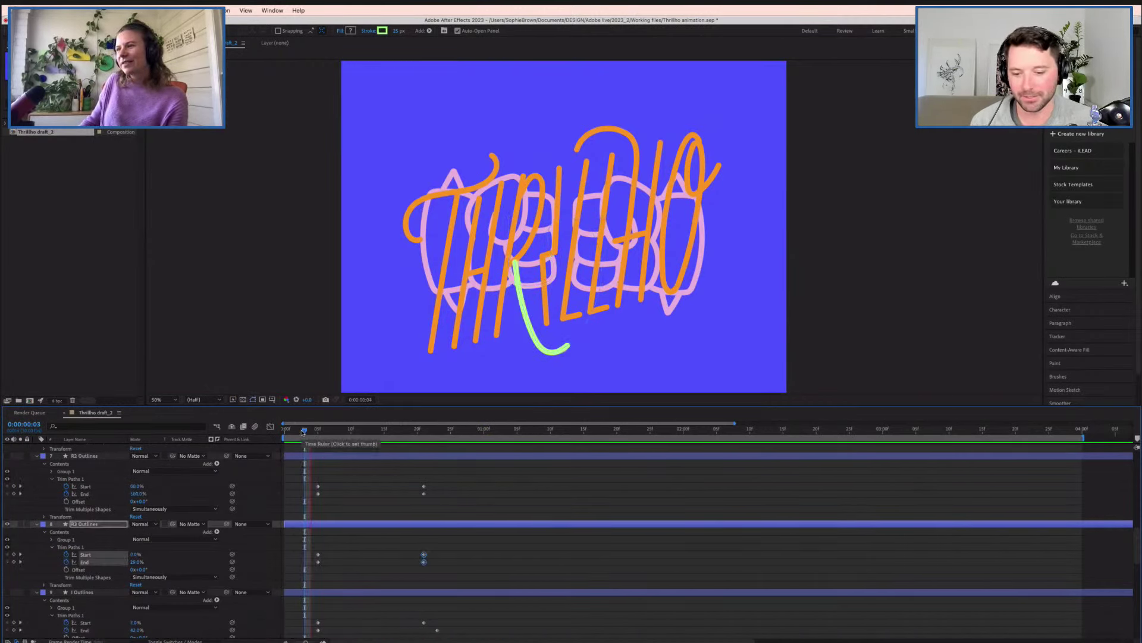
pyautogui.press('space')
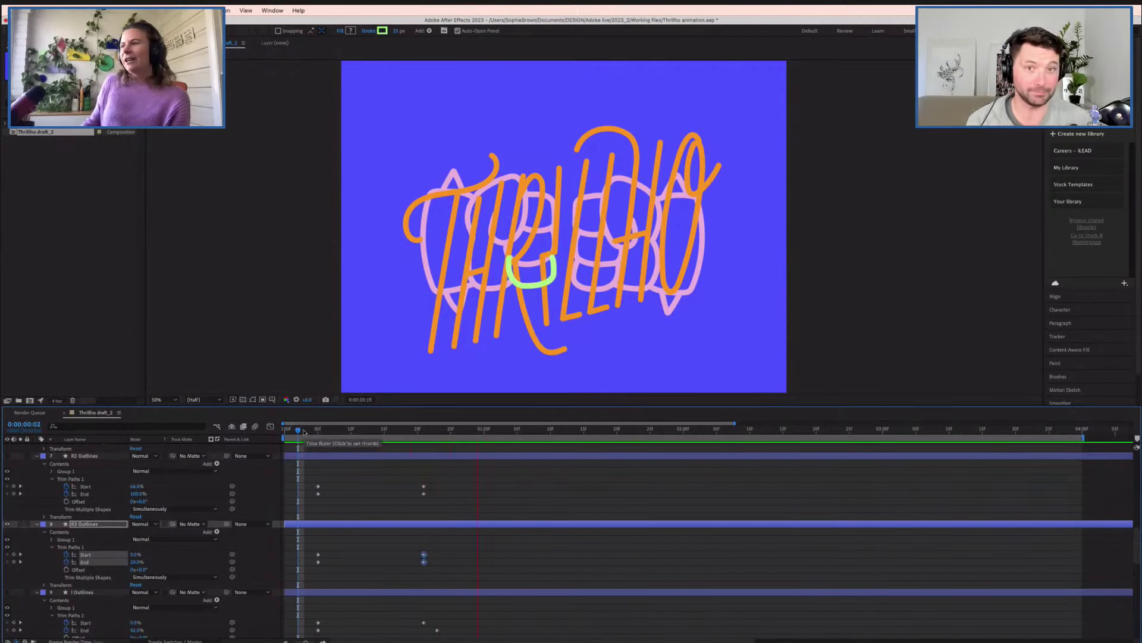
pyautogui.press('space')
pyautogui.press('space')
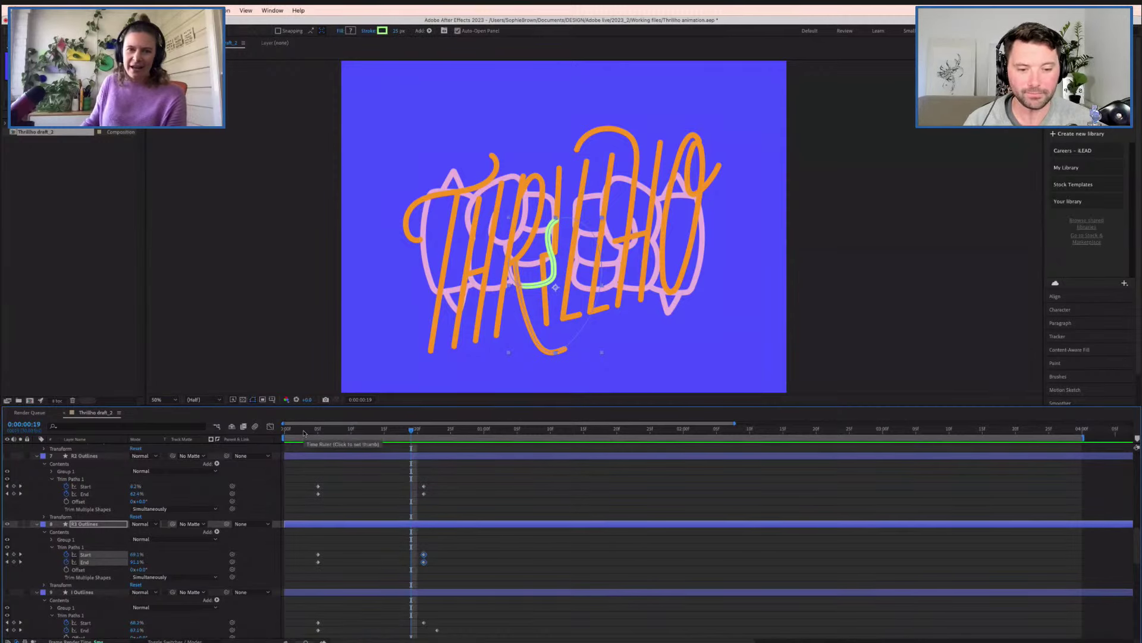
pyautogui.click(304, 433)
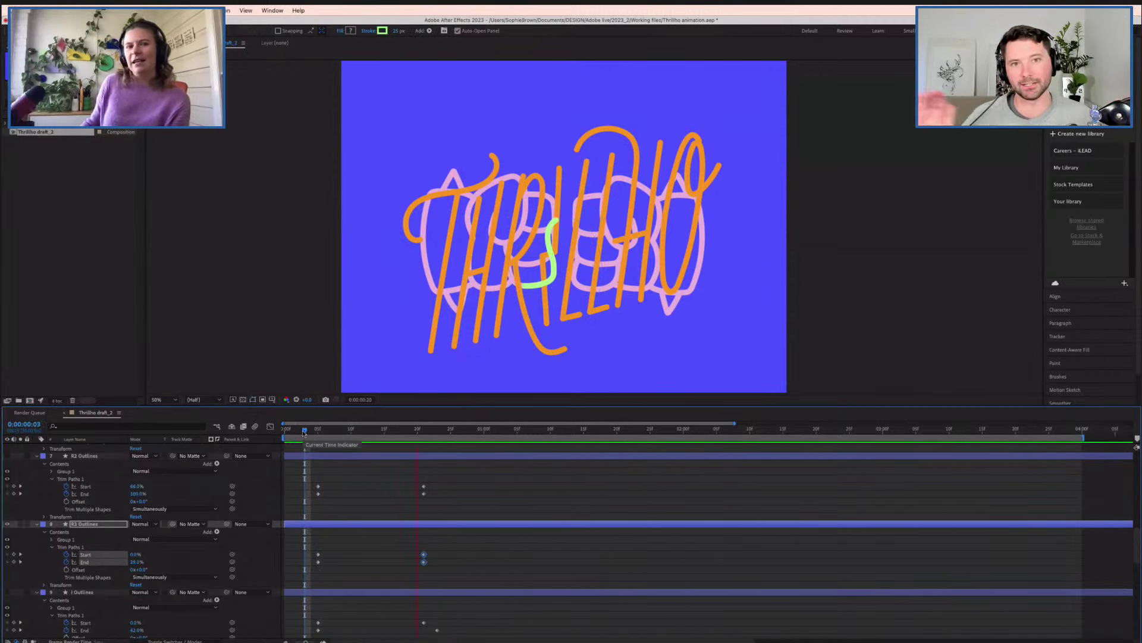
# - Replay the R3 Outlines animation from frames 3 and 1 to examine how the stroke travels into the template curve
pyautogui.click(304, 433)
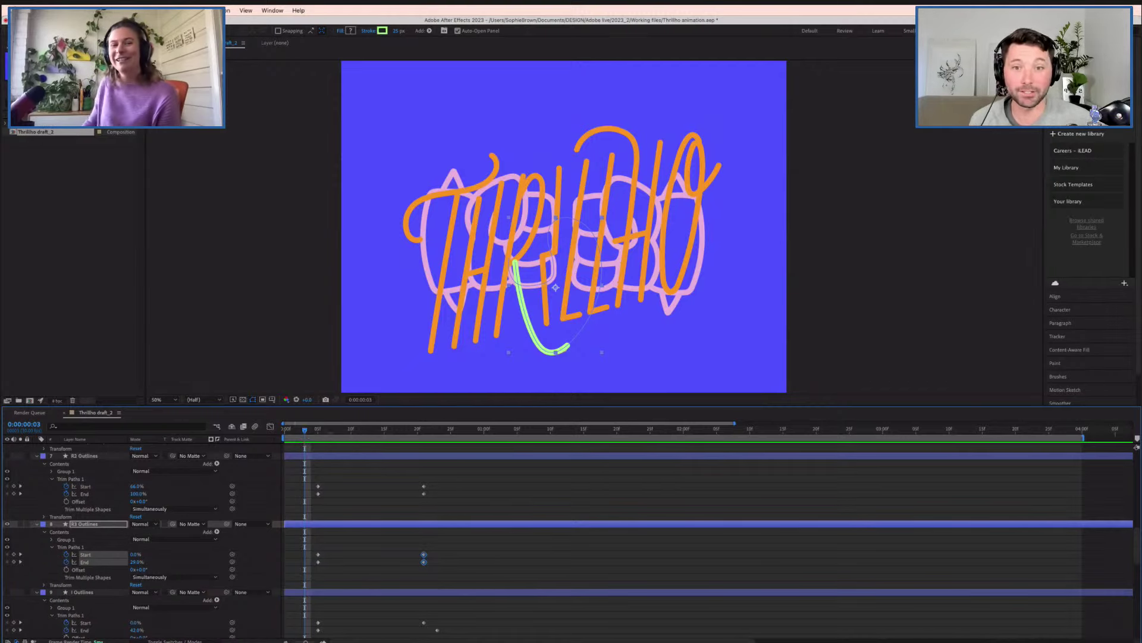
pyautogui.press('space')
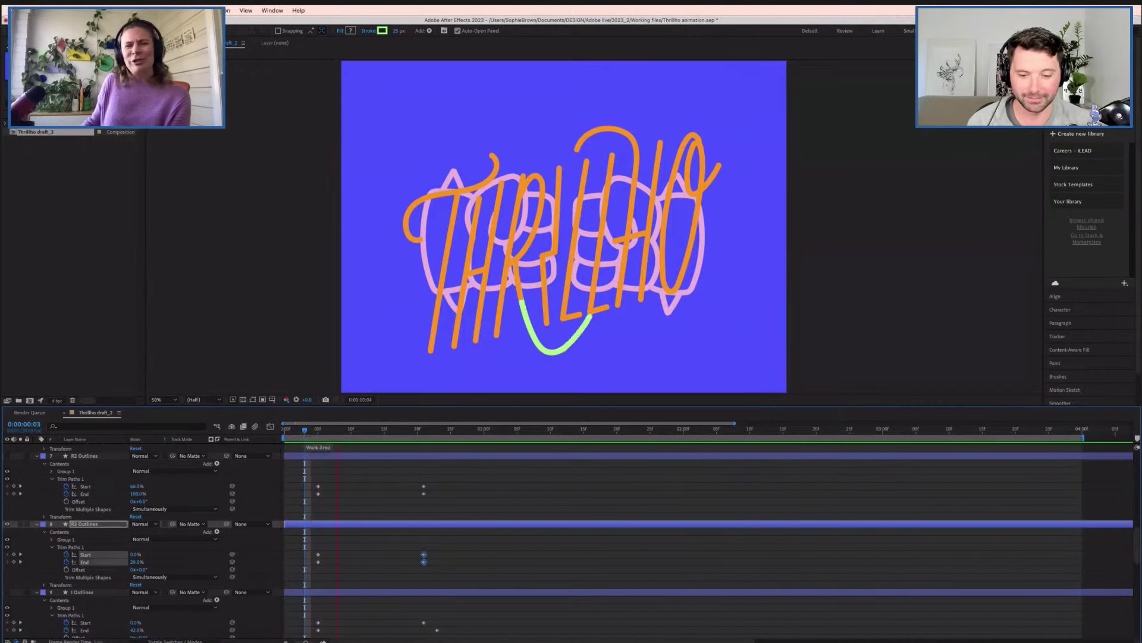
pyautogui.press('space')
pyautogui.click(304, 429)
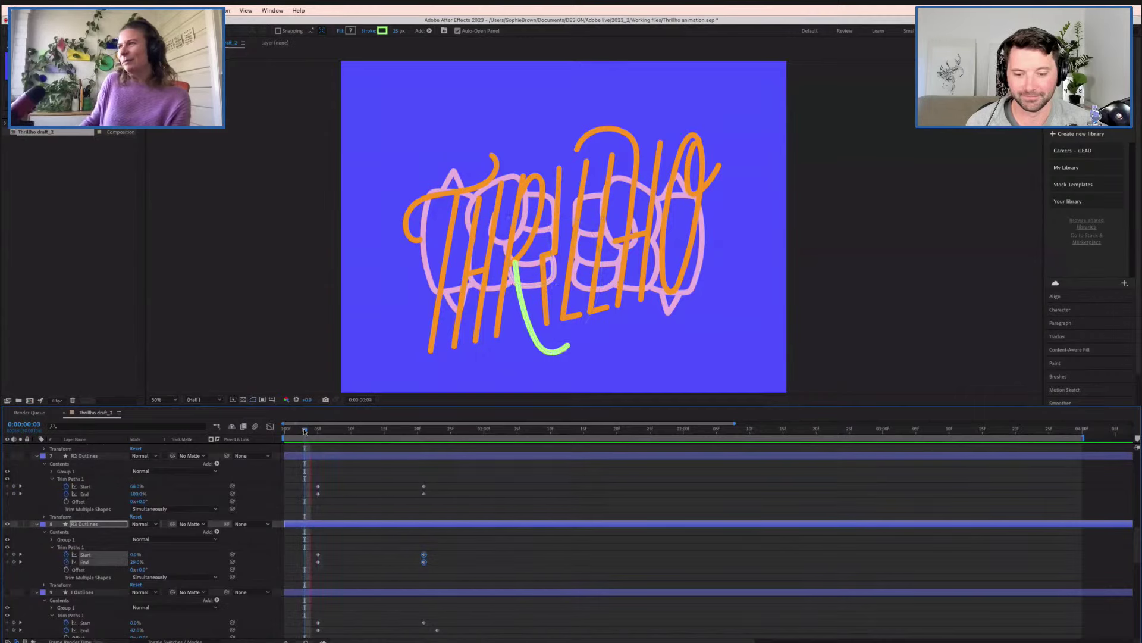
pyautogui.press('space')
pyautogui.press('space')
pyautogui.click(292, 430)
pyautogui.press('space')
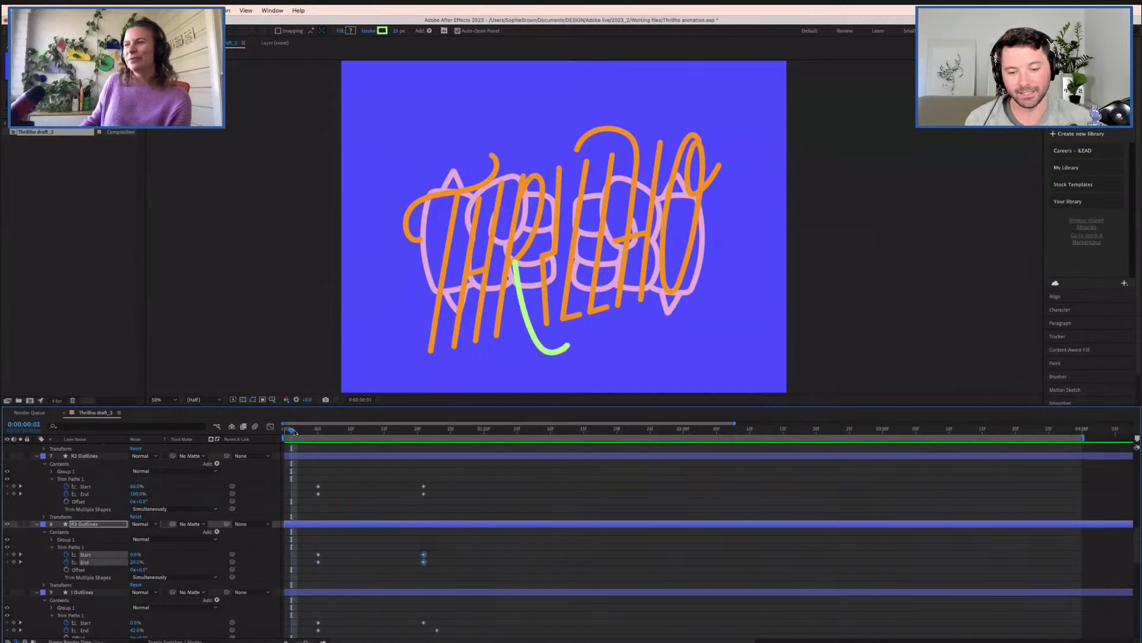
pyautogui.press('space')
# - Hide R3 Outlines, show R2 Outlines, and preview its animation from frame 1
pyautogui.click(308, 458)
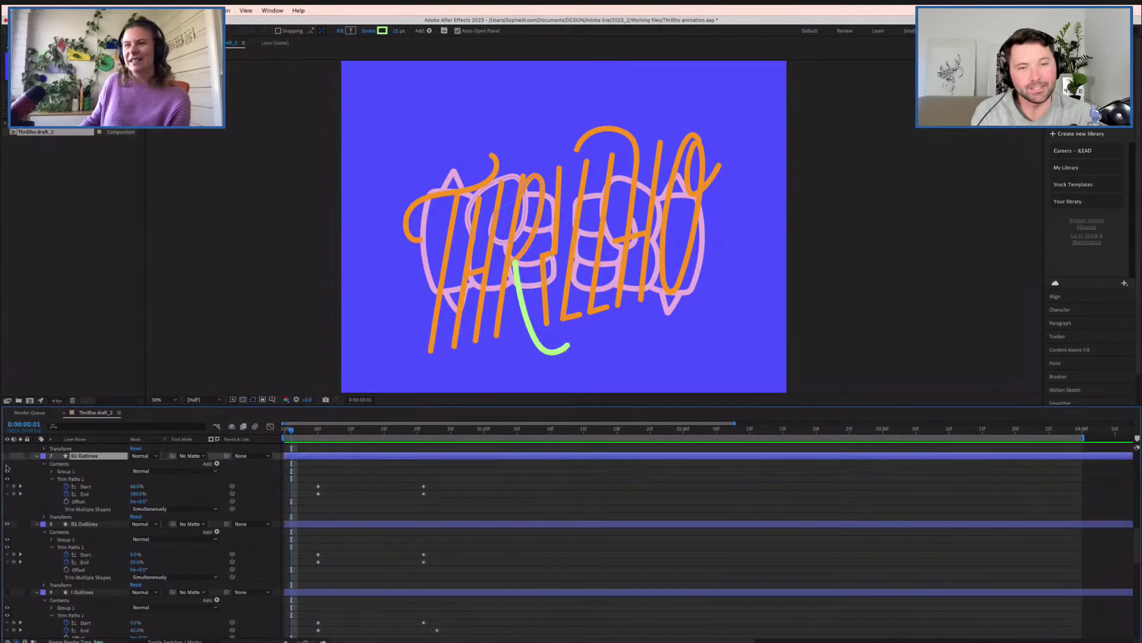
pyautogui.click(7, 524)
pyautogui.click(7, 455)
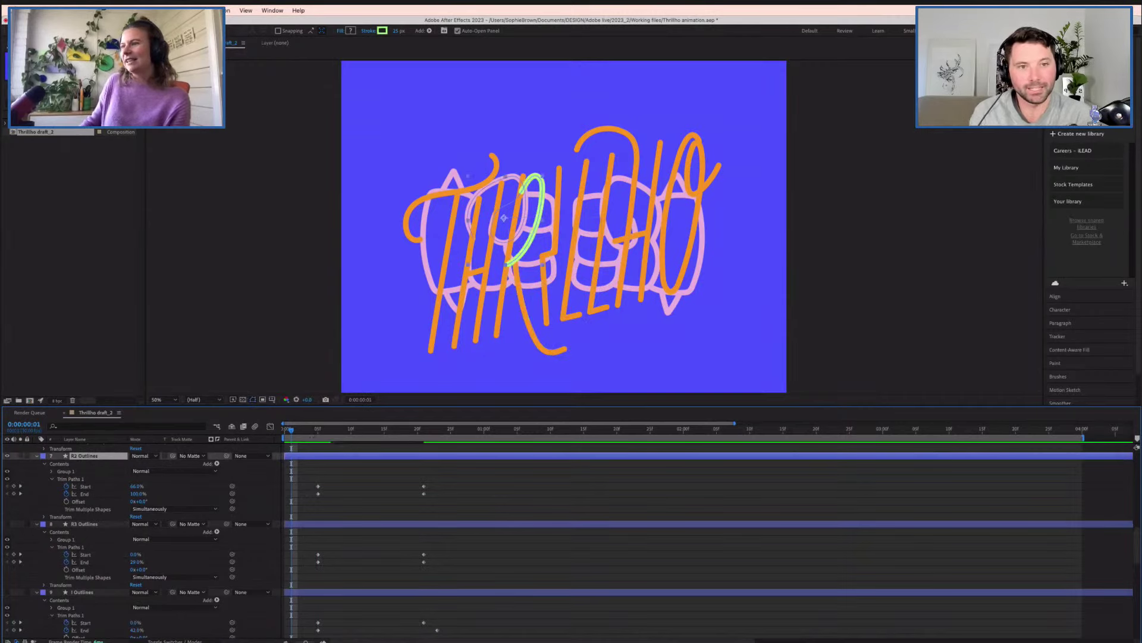
pyautogui.scroll(1, 343, 470)
pyautogui.press('space')
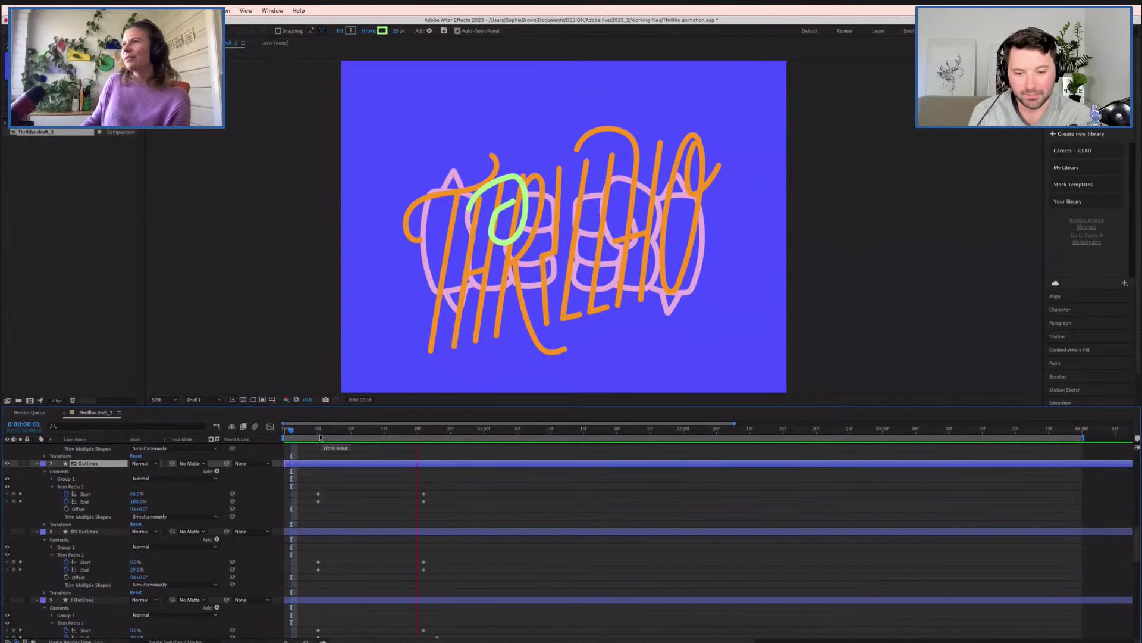
# - Move R2 Outlines' ending Start and End keyframes to frame 23 and preview the animation from frame 5
pyautogui.moveTo(411, 486); pyautogui.dragTo(437, 498)
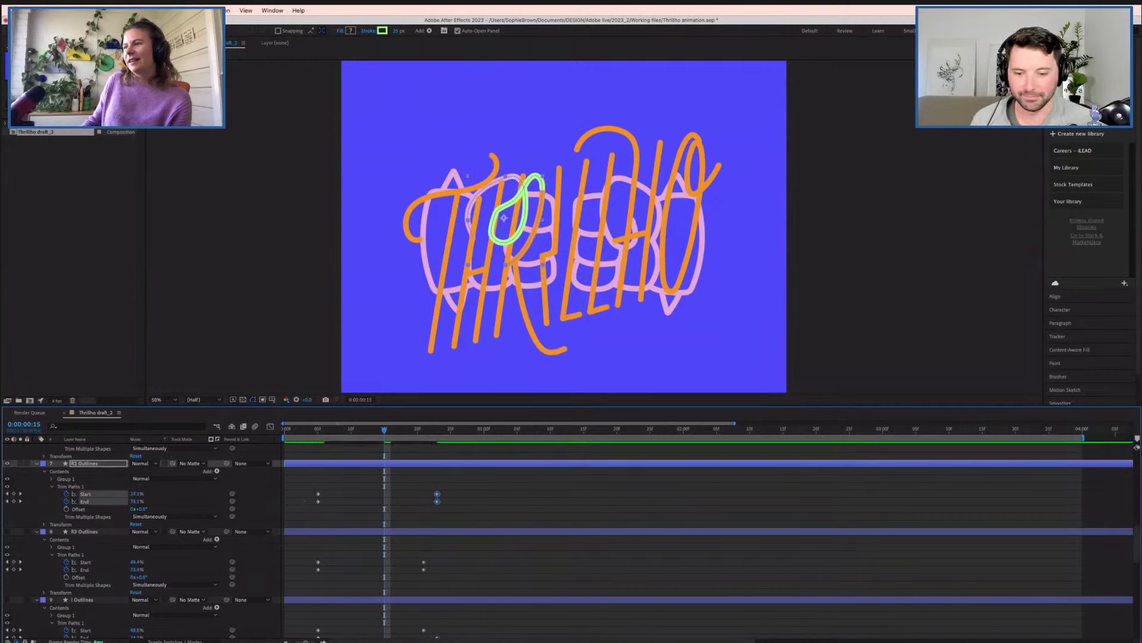
pyautogui.click(318, 429)
pyautogui.press('space')
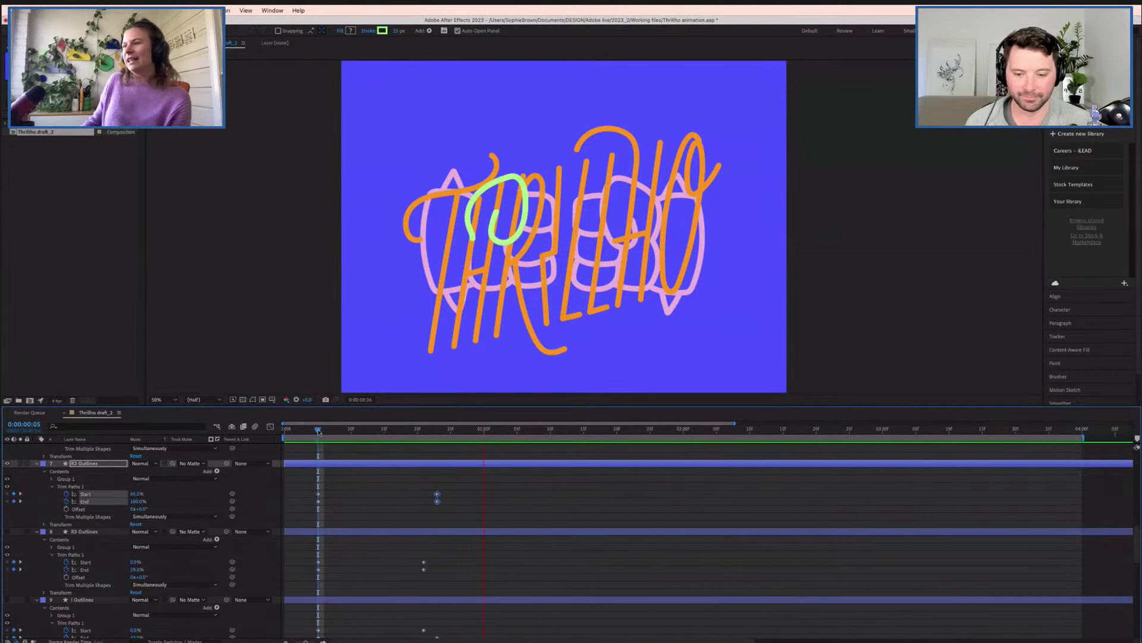
# - Move R2 Outlines' ending End keyframe to frame 16, leaving its Start keyframe in place, and preview the animation from frame 4
pyautogui.moveTo(319, 431)
pyautogui.mouseDown()
pyautogui.moveTo(410, 435)
pyautogui.moveTo(364, 436)
pyautogui.moveTo(368, 451)
pyautogui.moveTo(384, 451)
pyautogui.mouseUp()
pyautogui.click(438, 501)
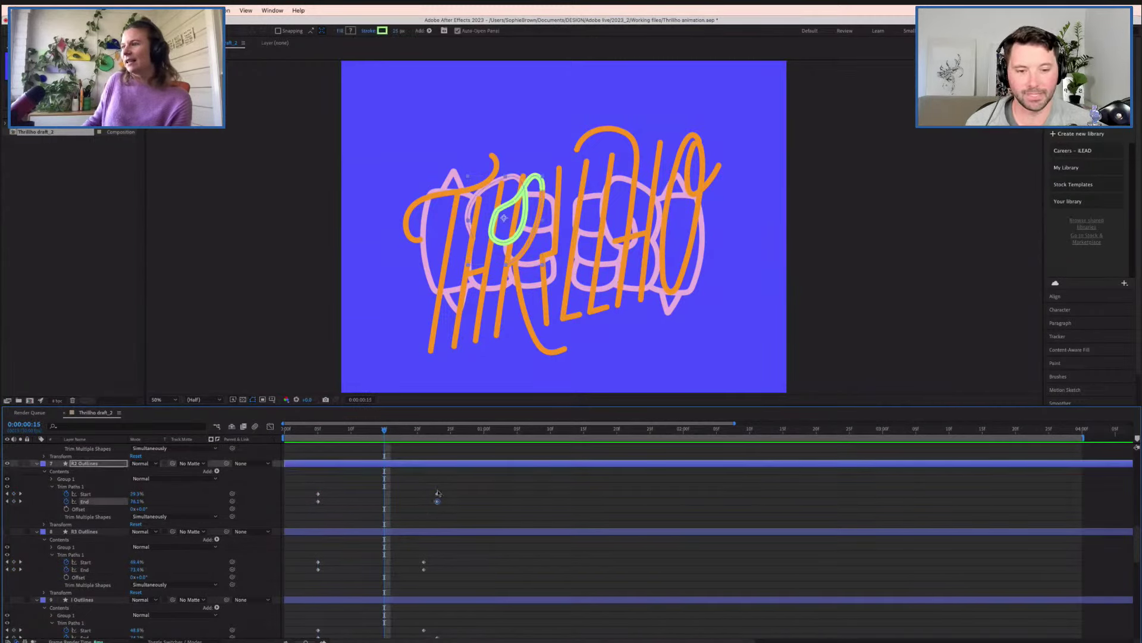
pyautogui.moveTo(437, 493)
pyautogui.mouseDown()
pyautogui.moveTo(416, 495)
pyautogui.moveTo(438, 495)
pyautogui.moveTo(431, 504)
pyautogui.moveTo(390, 504)
pyautogui.mouseUp()
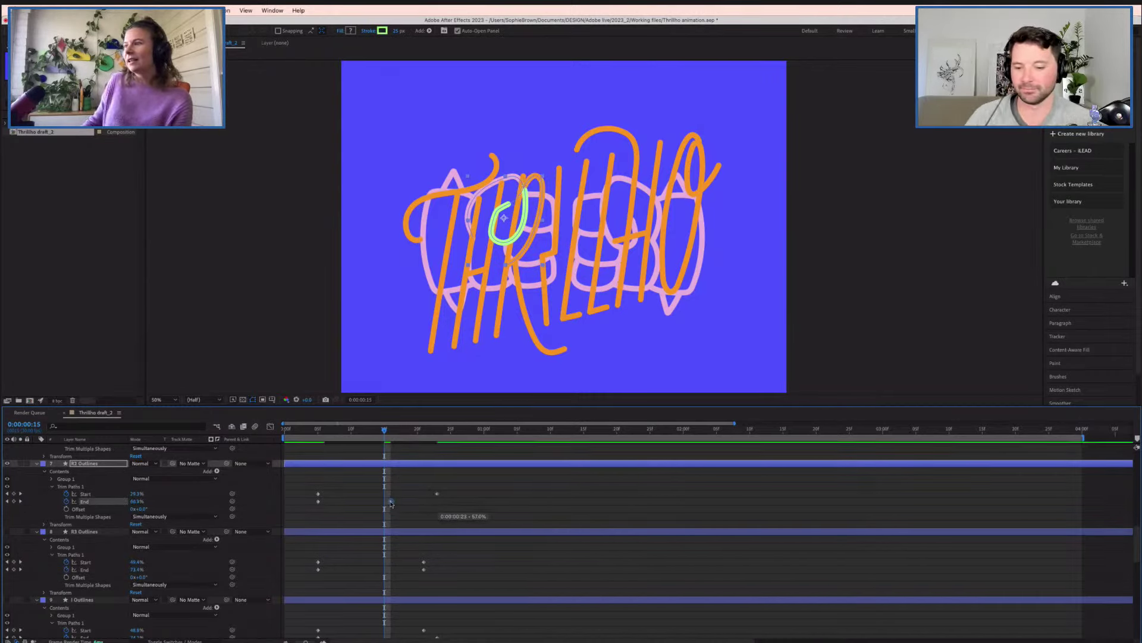
pyautogui.click(311, 431)
pyautogui.press('space')
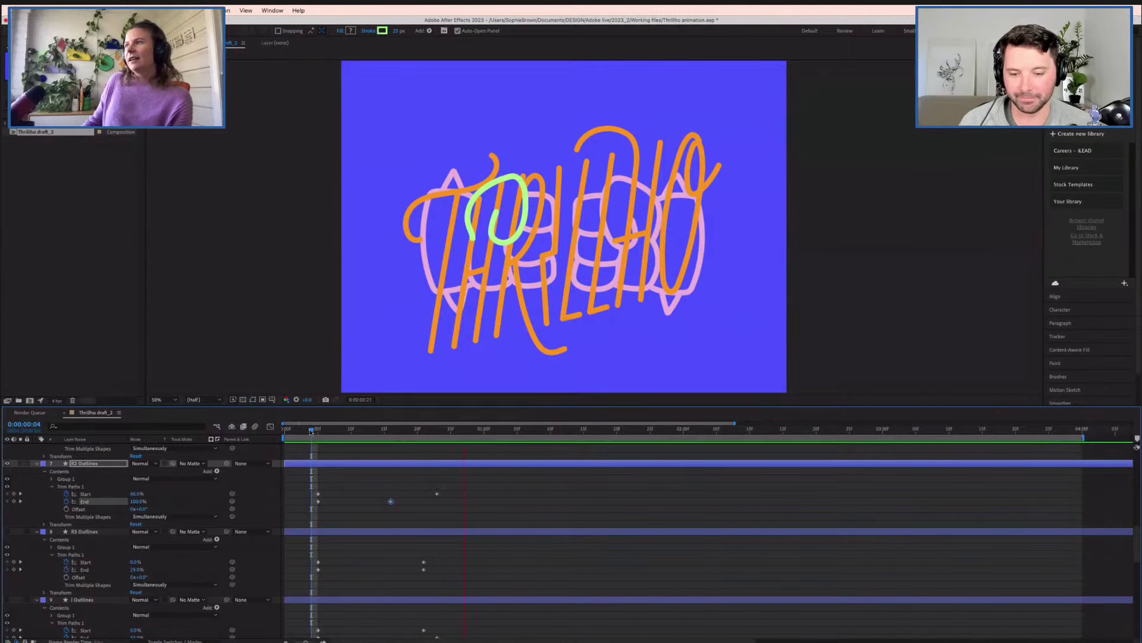
pyautogui.press('space')
pyautogui.click(311, 431)
pyautogui.press('space')
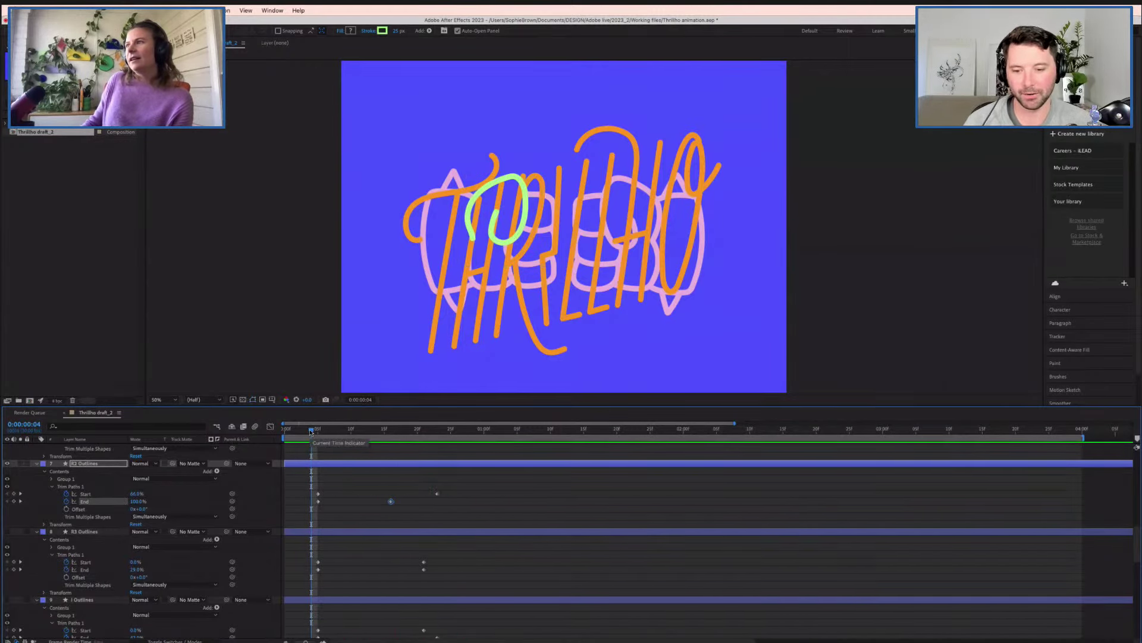
pyautogui.press('space')
pyautogui.click(317, 432)
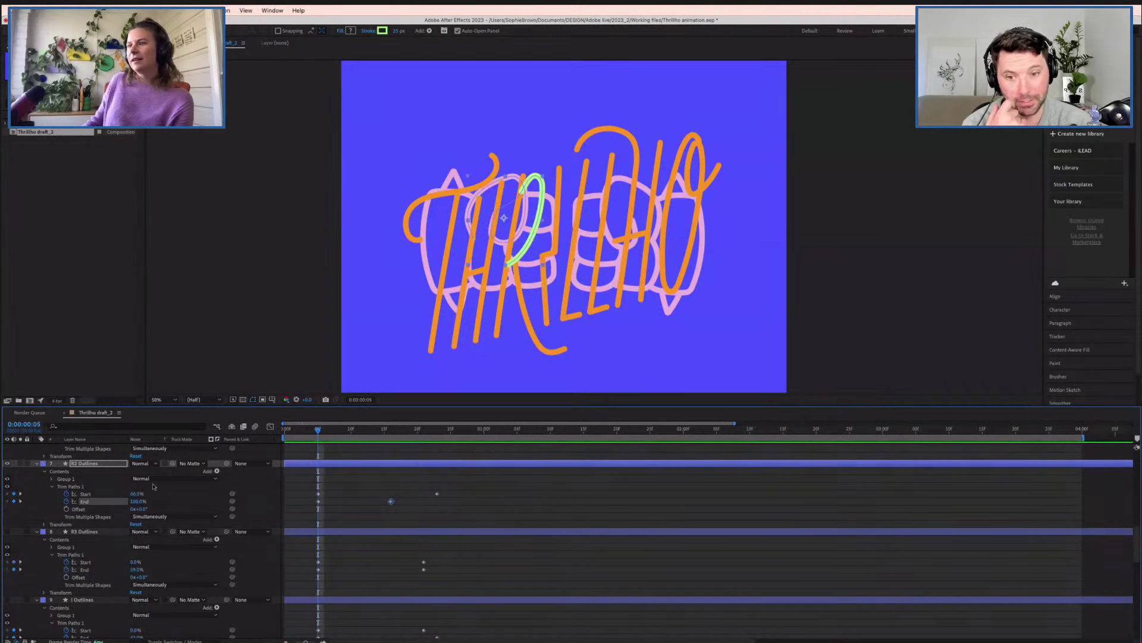
# - Hide R2 Outlines and show R1 Outlines
pyautogui.click(7, 463)
pyautogui.scroll(3, 8, 465)
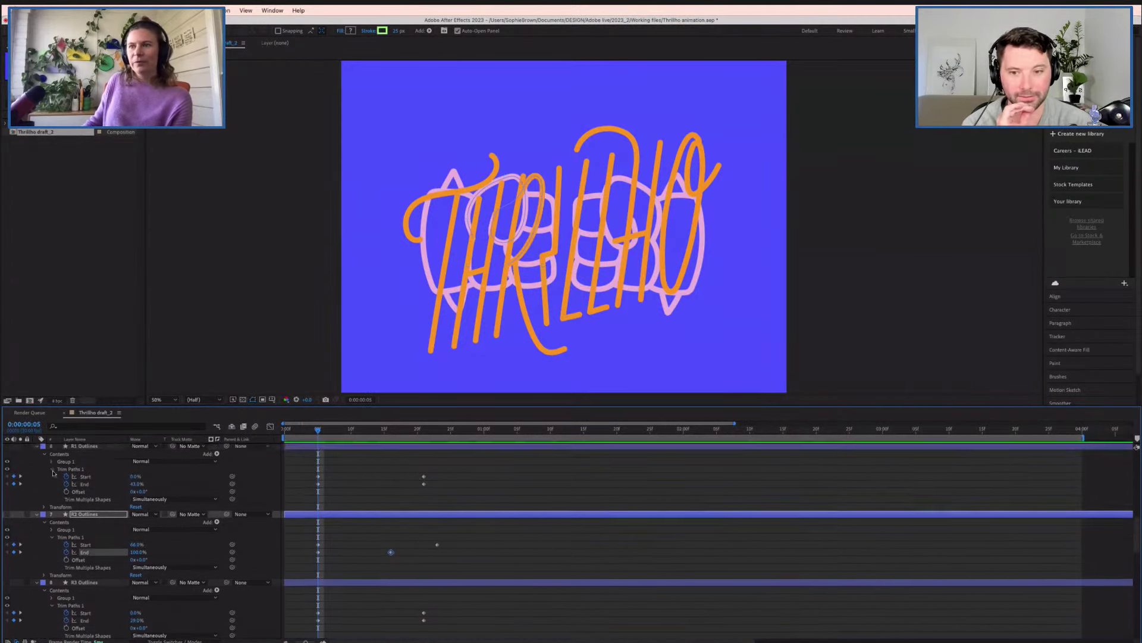
pyautogui.click(77, 466)
pyautogui.click(7, 464)
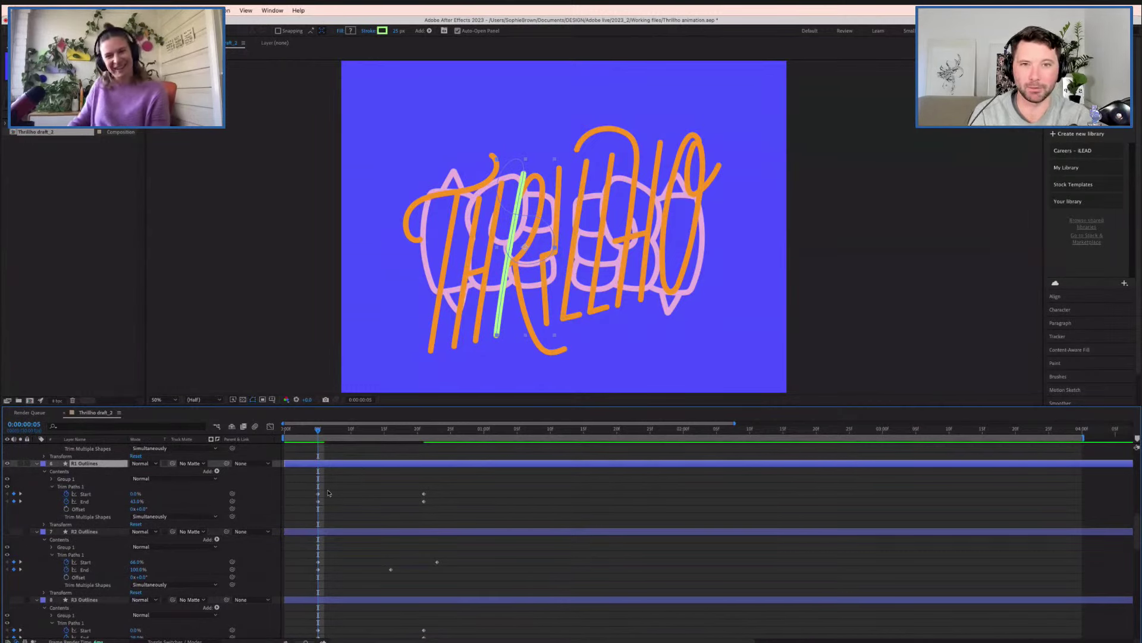
# - Preview the R1 Outlines animation from frame 5 and move its ending Start and End keyframes to frame 22
pyautogui.press('space')
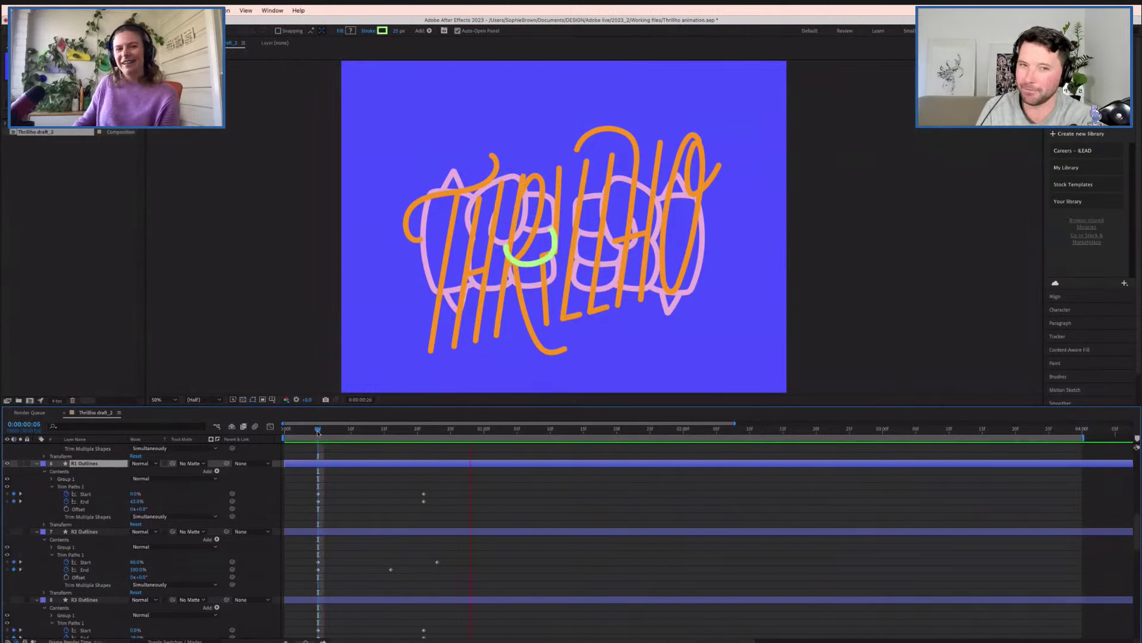
pyautogui.press('space')
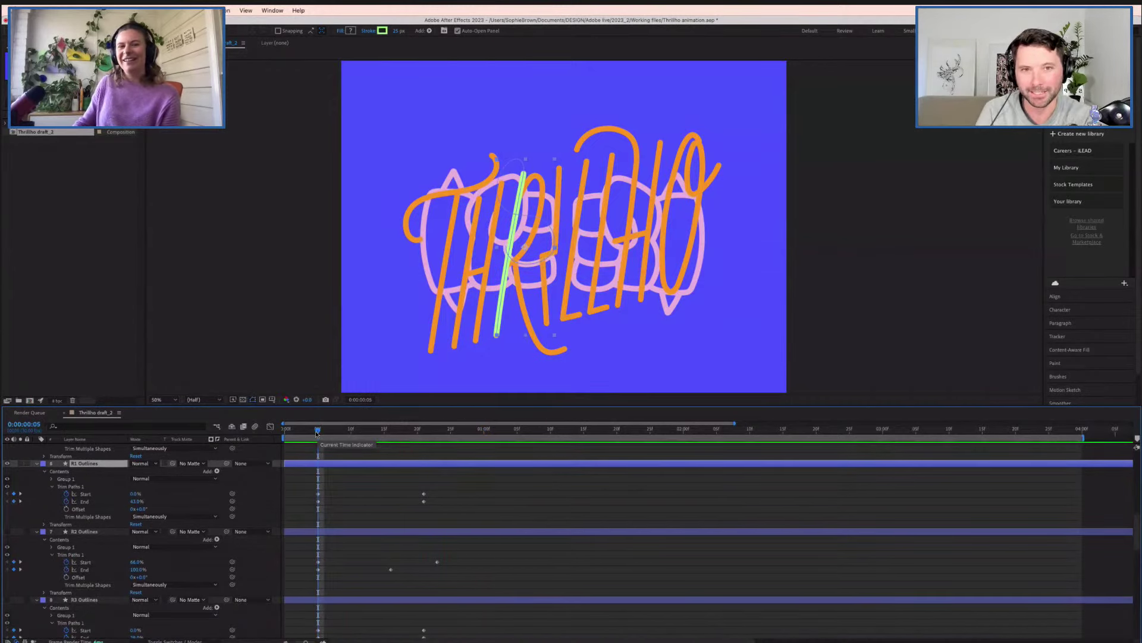
pyautogui.press('space')
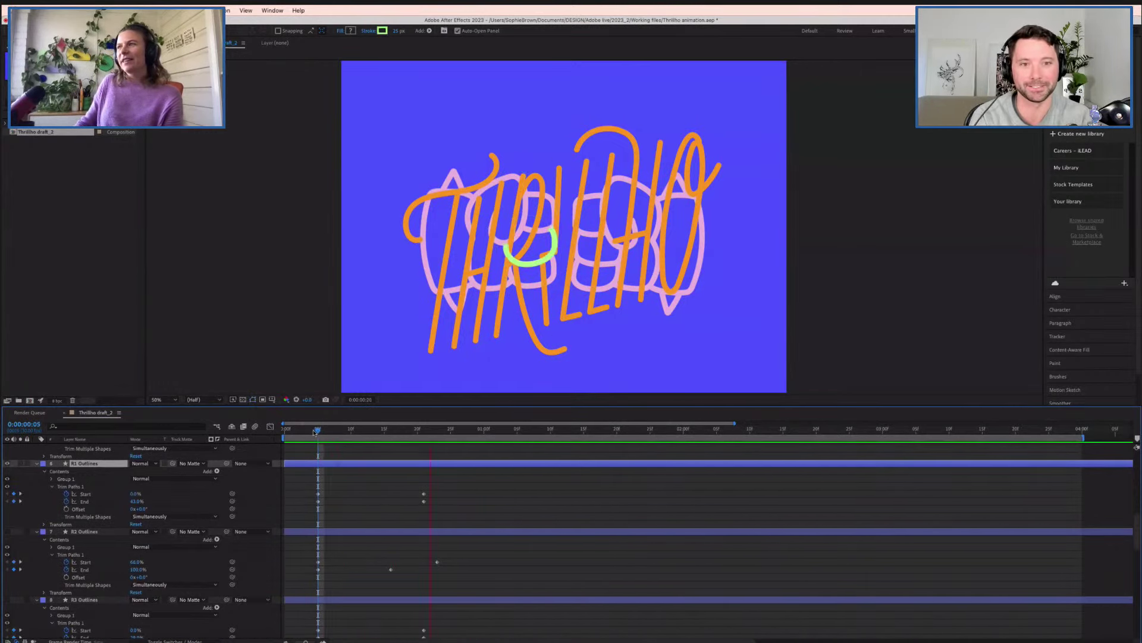
pyautogui.press('space')
pyautogui.moveTo(395, 489); pyautogui.dragTo(431, 504)
# - Hide R1 Outlines, show H3 Outlines, and preview its animation from frame 5
pyautogui.scroll(3, 221, 573)
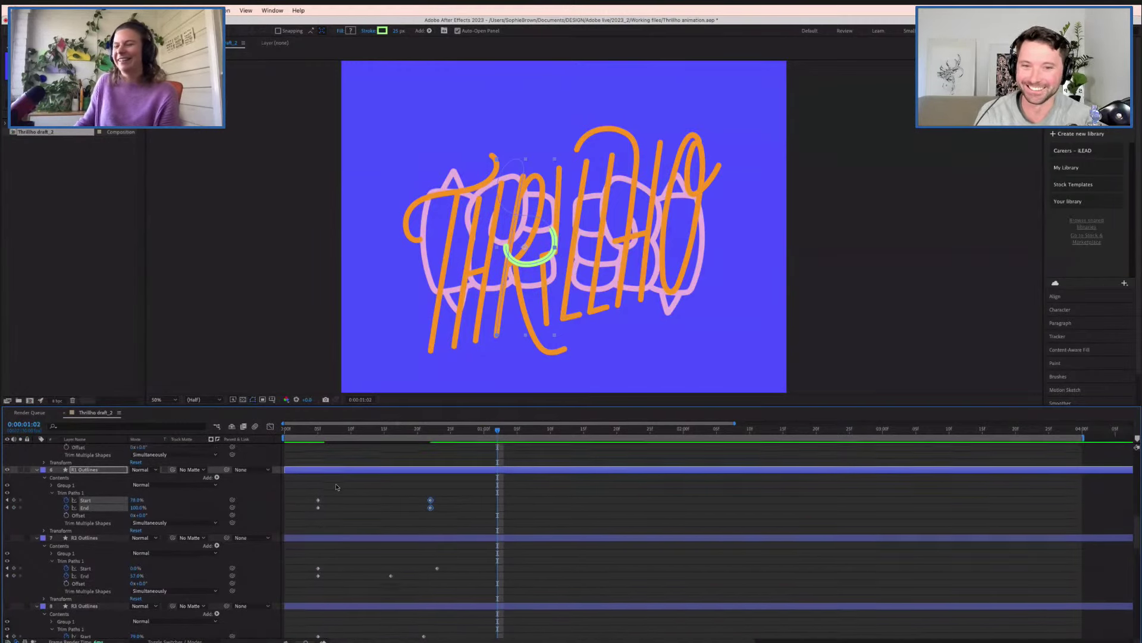
pyautogui.click(7, 525)
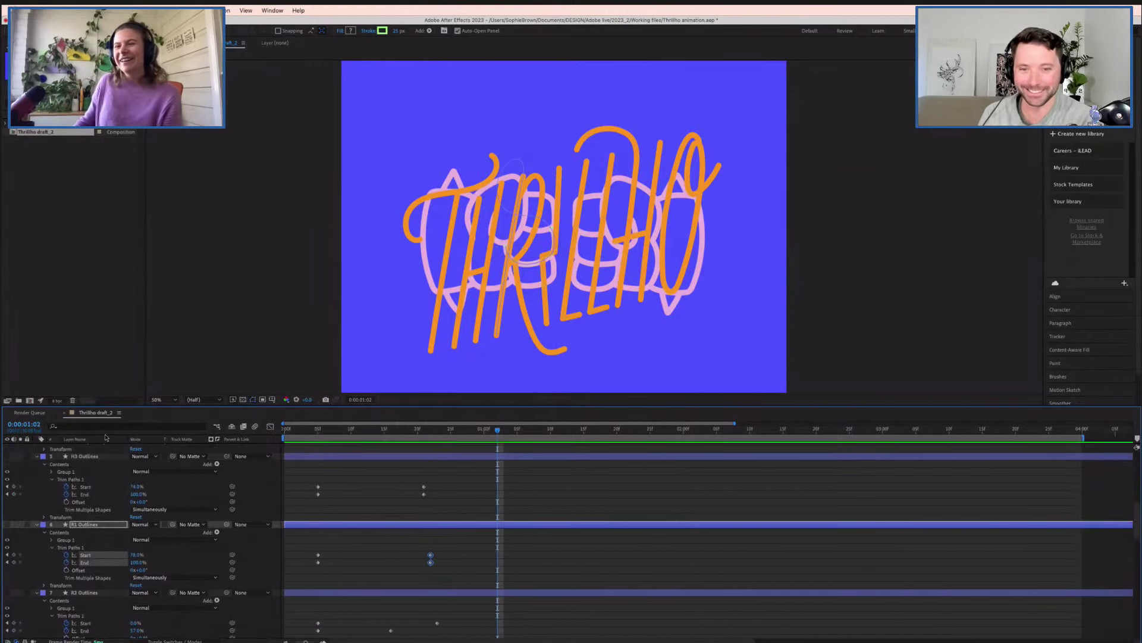
pyautogui.click(99, 457)
pyautogui.click(8, 457)
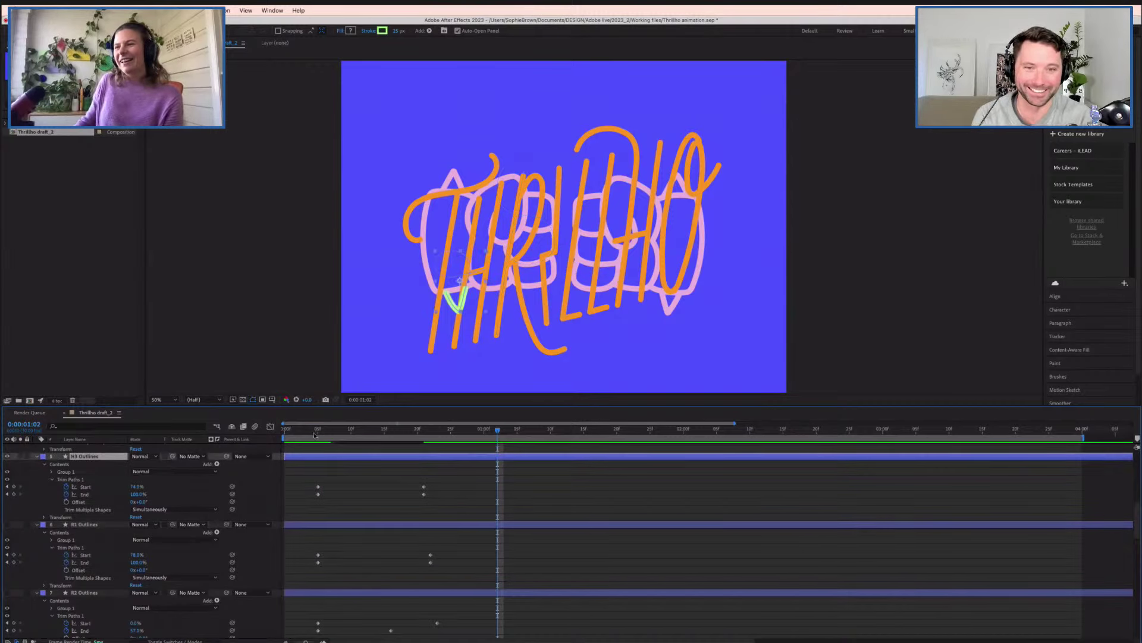
pyautogui.moveTo(314, 435)
pyautogui.mouseDown()
pyautogui.moveTo(463, 450)
pyautogui.moveTo(298, 461)
pyautogui.moveTo(467, 434)
pyautogui.moveTo(320, 432)
pyautogui.mouseUp()
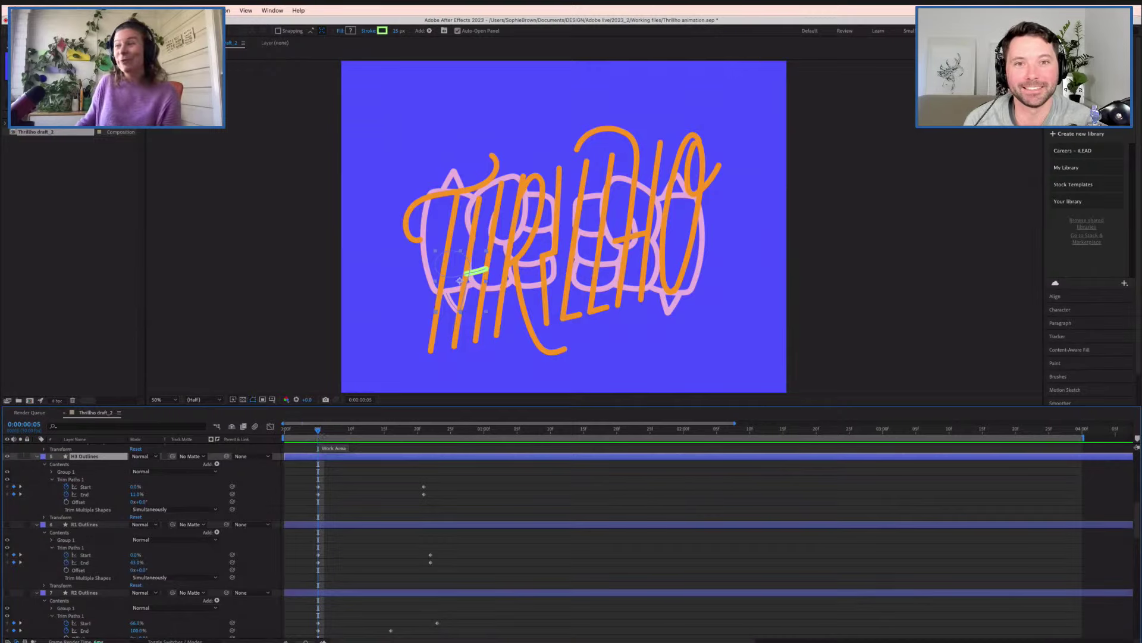
pyautogui.press('space')
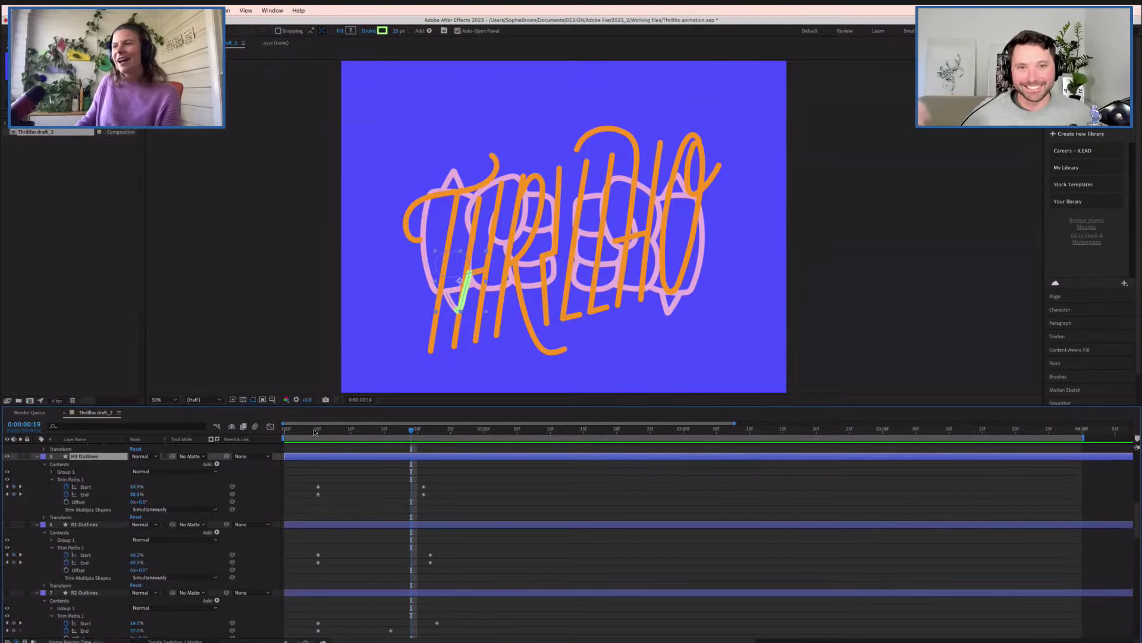
# - Try H3 Outlines' ending Start and End keyframes at frame 18 and preview the animation from frames 5 and 3
pyautogui.moveTo(417, 473)
pyautogui.mouseDown()
pyautogui.moveTo(441, 507)
pyautogui.moveTo(404, 490)
pyautogui.mouseUp()
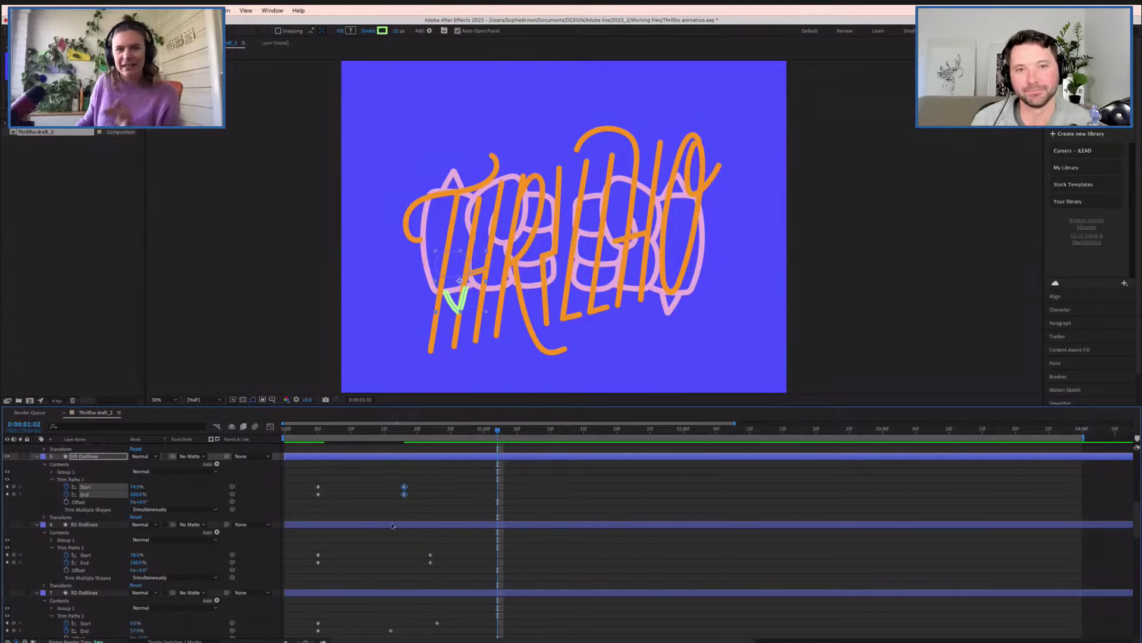
pyautogui.click(320, 430)
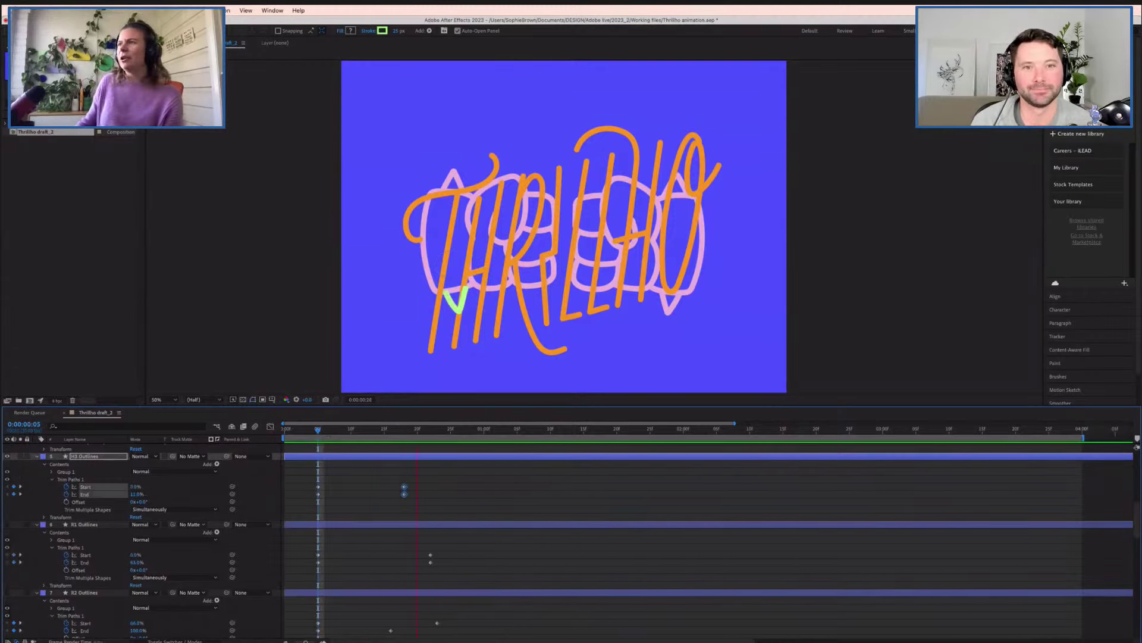
pyautogui.click(479, 429)
pyautogui.click(360, 465)
pyautogui.click(304, 429)
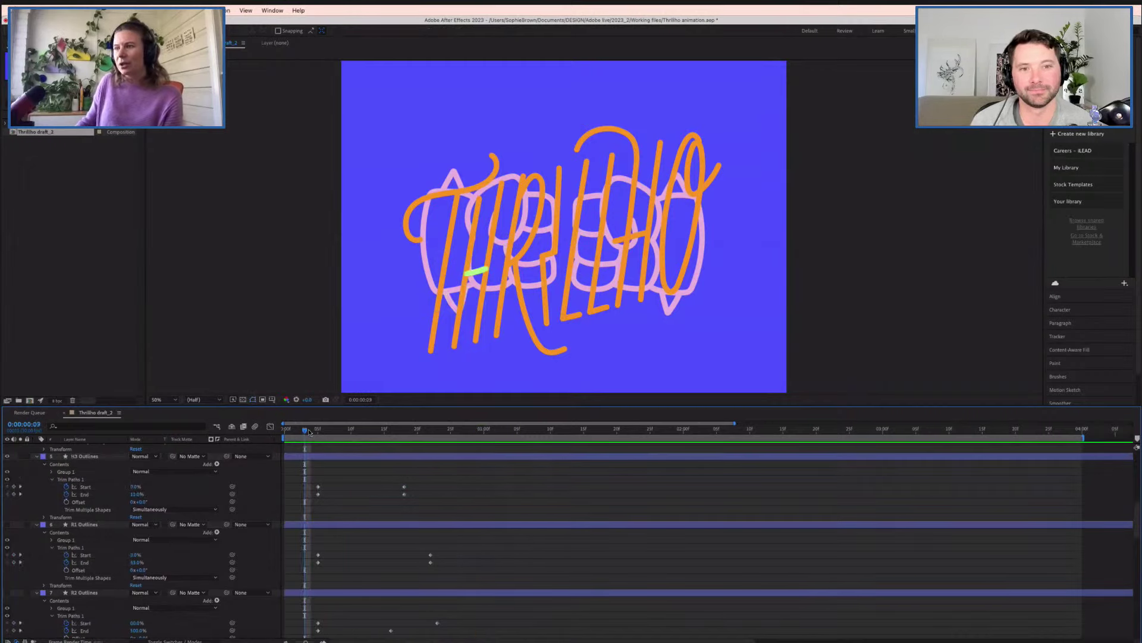
pyautogui.press('space')
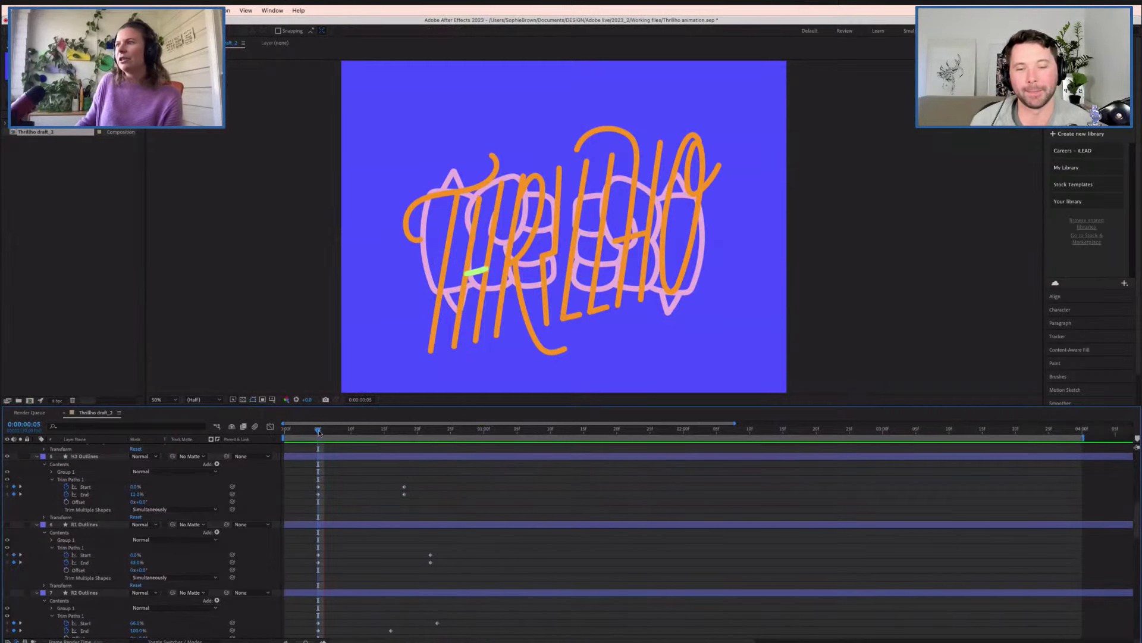
# - Move H3 Outlines' ending Start and End keyframes to frame 20 and replay the animation
pyautogui.moveTo(385, 483); pyautogui.dragTo(418, 490)
pyautogui.press('space')
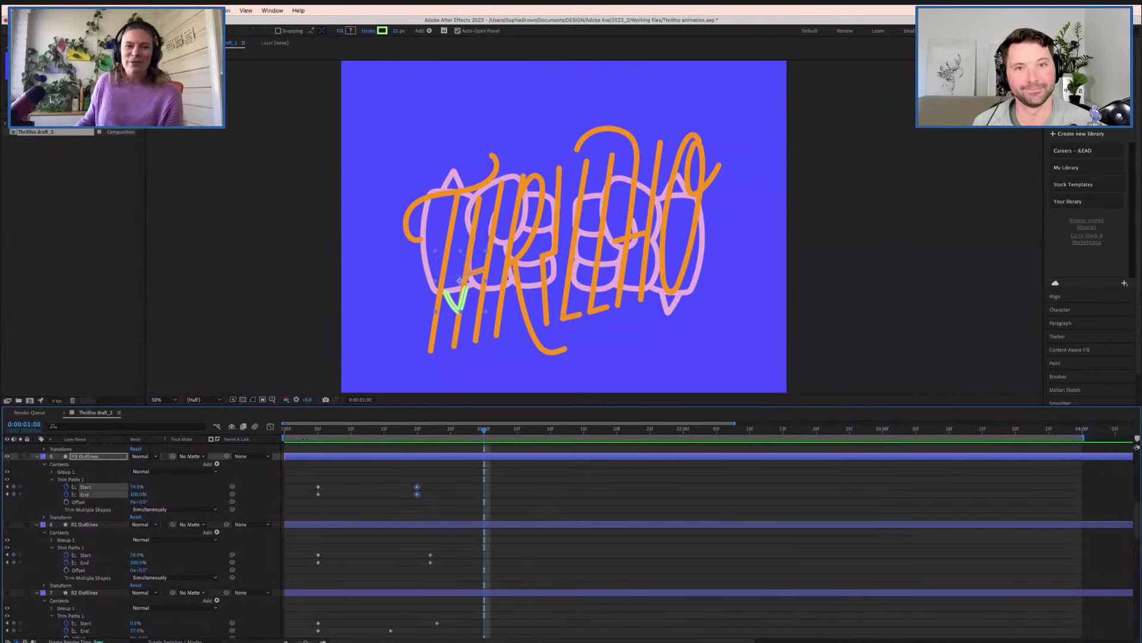
pyautogui.click(315, 429)
pyautogui.moveTo(314, 429)
pyautogui.mouseDown()
pyautogui.moveTo(494, 429)
pyautogui.moveTo(311, 430)
pyautogui.mouseUp()
# - Hide H3 Outlines, show H2 Outlines, and play through its animation
pyautogui.scroll(5, 7, 458)
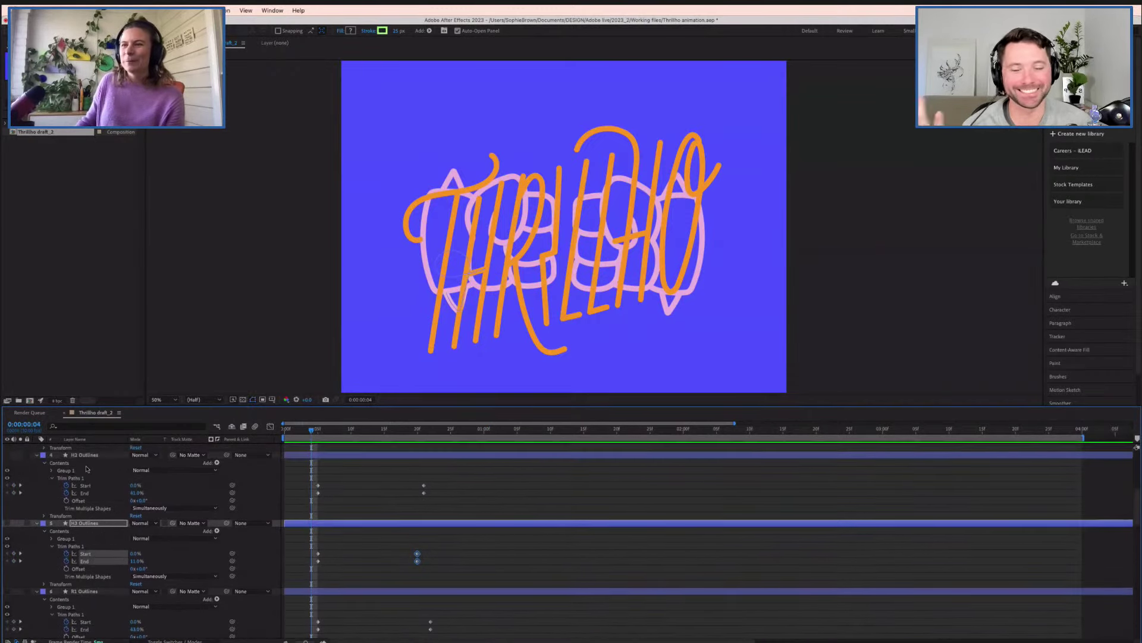
pyautogui.click(9, 460)
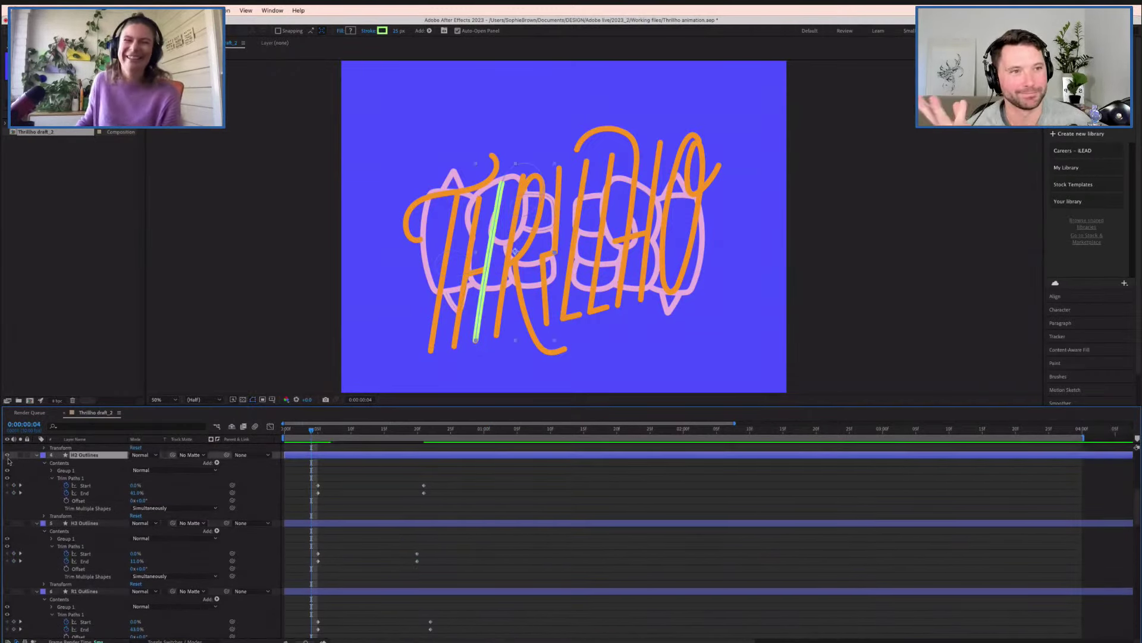
pyautogui.scroll(4, 351, 510)
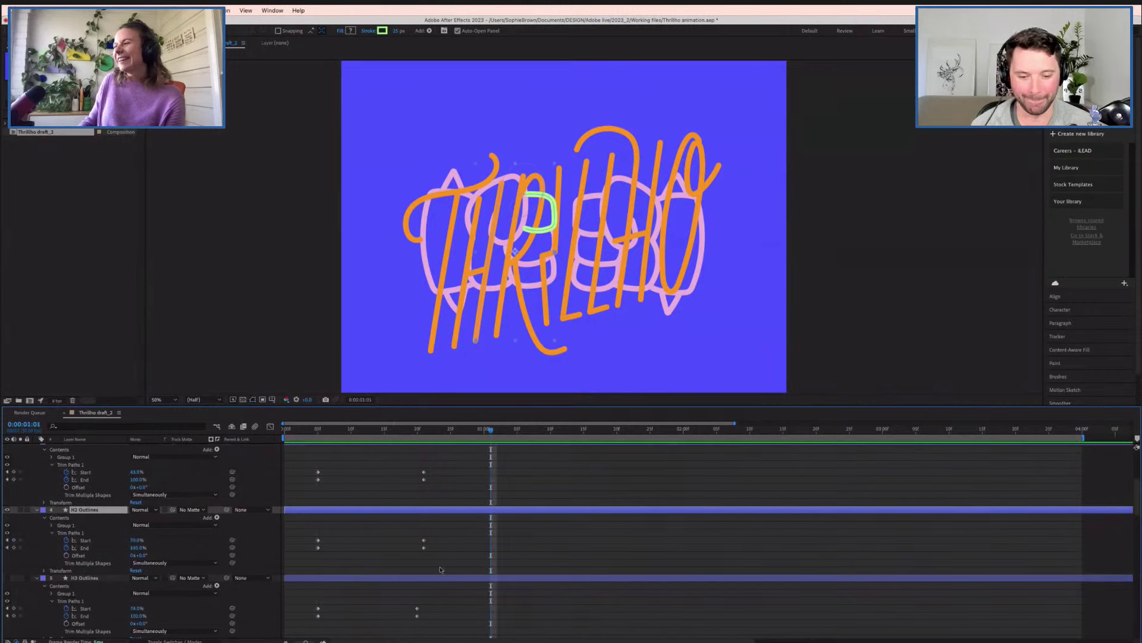
# - Move H2 Outlines' ending Start and End keyframes to frame 23 and preview the animation from frames 4 and 3
pyautogui.moveTo(407, 523); pyautogui.dragTo(433, 542)
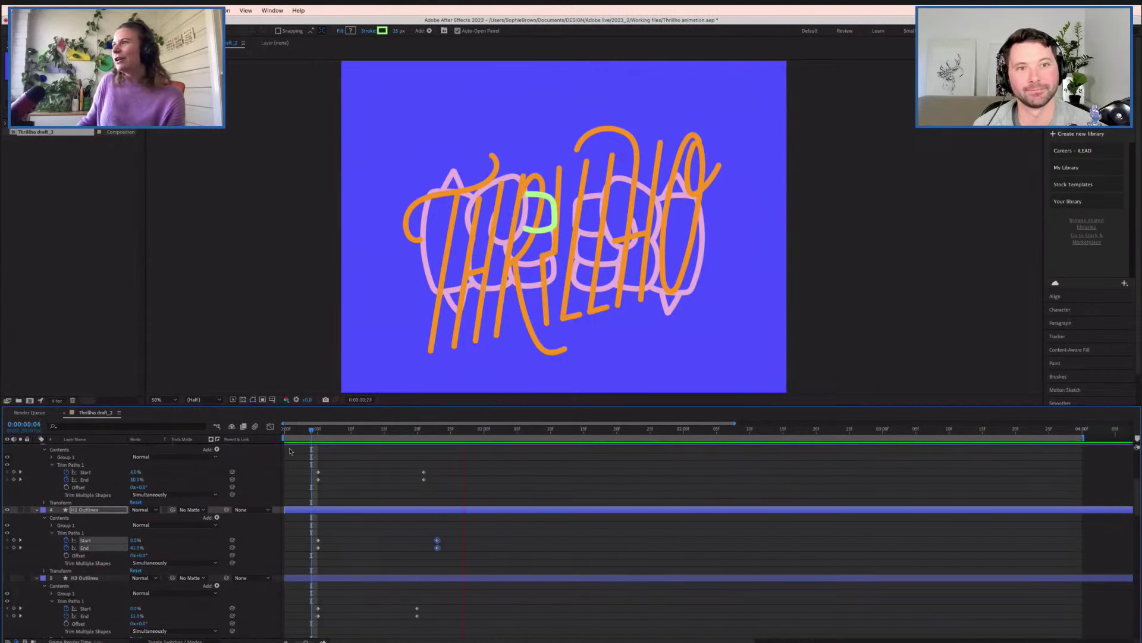
pyautogui.moveTo(314, 432)
pyautogui.mouseDown()
pyautogui.moveTo(465, 441)
pyautogui.moveTo(304, 442)
pyautogui.mouseUp()
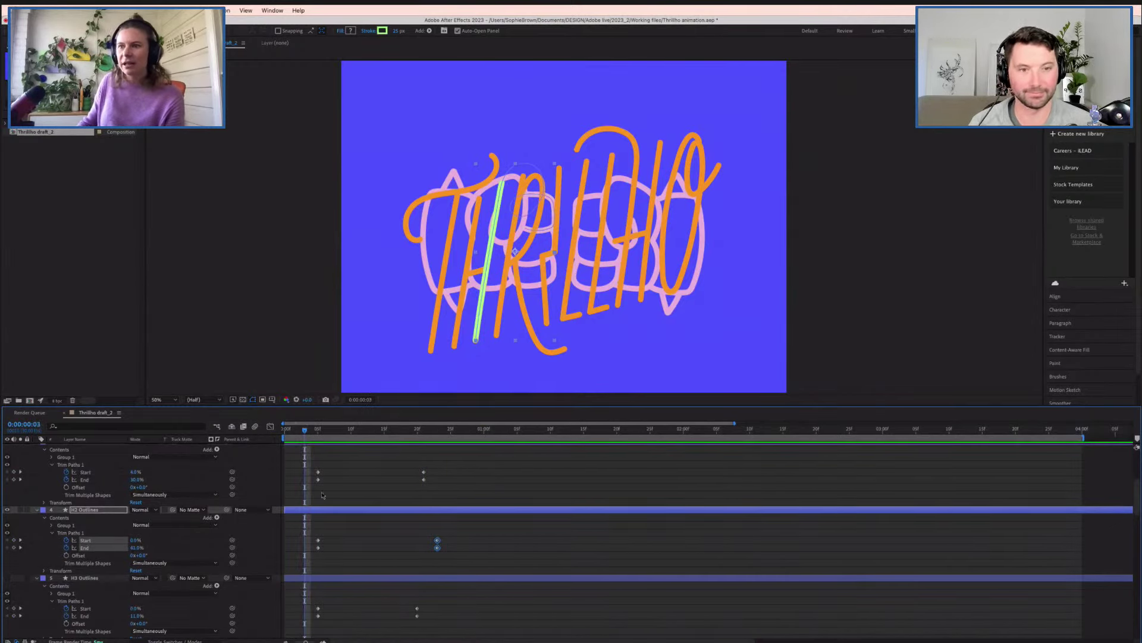
pyautogui.press('space')
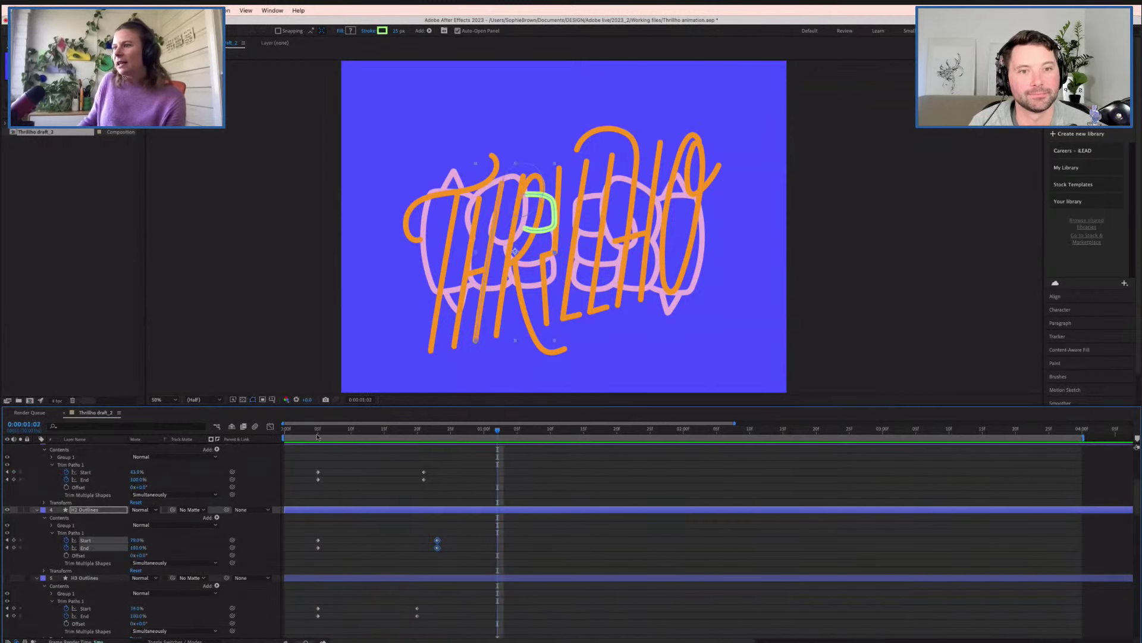
pyautogui.press('space')
# - Compare the ending keyframe timing of the other letter layers and replay the H2 Outlines animation from frame 5
pyautogui.scroll(-5, 417, 483)
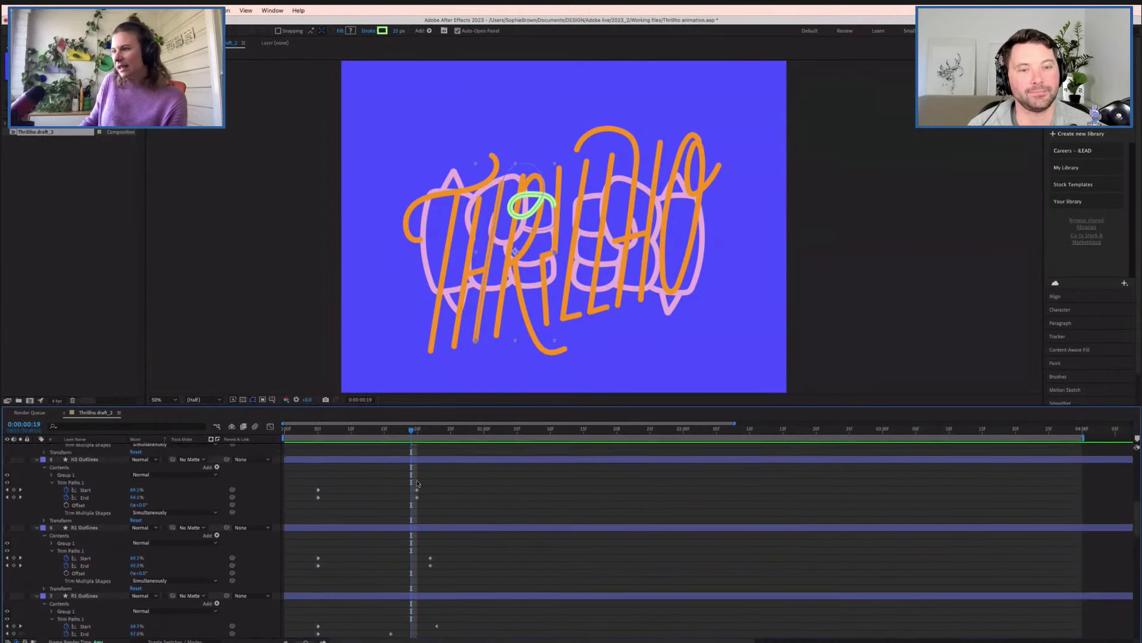
pyautogui.scroll(-3, 444, 526)
pyautogui.scroll(-9, 437, 513)
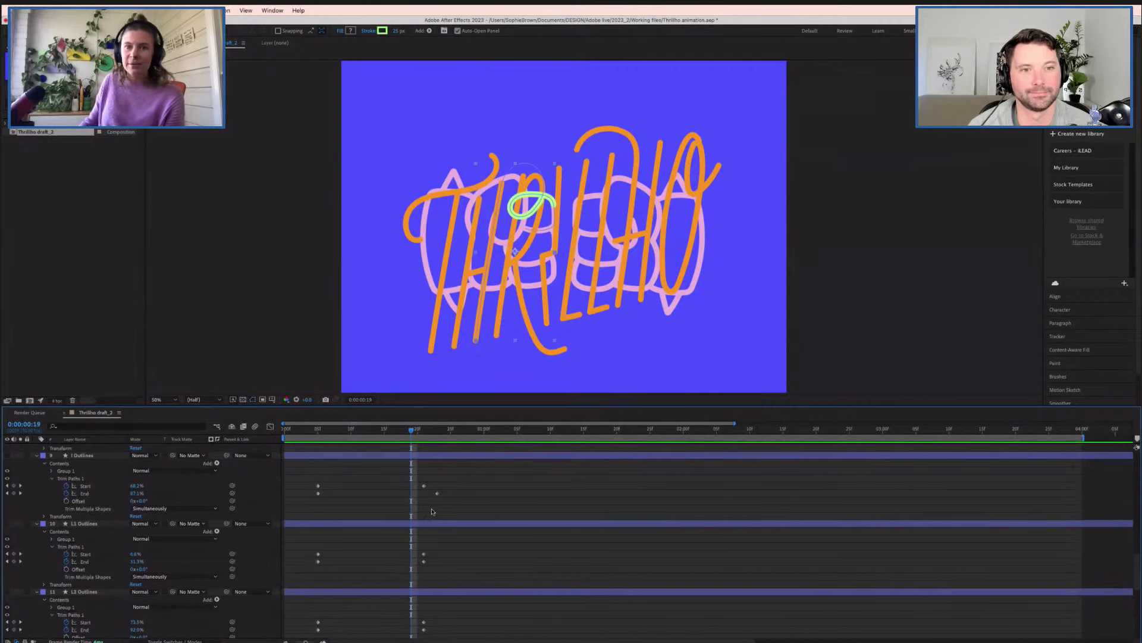
pyautogui.scroll(-4, 441, 514)
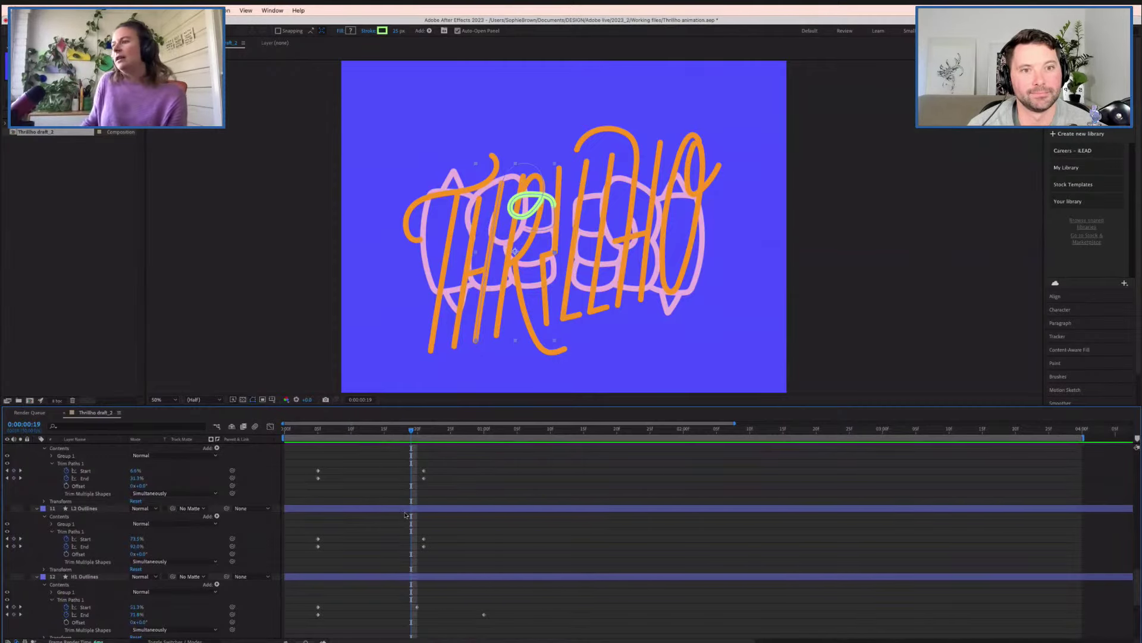
pyautogui.scroll(8, 405, 514)
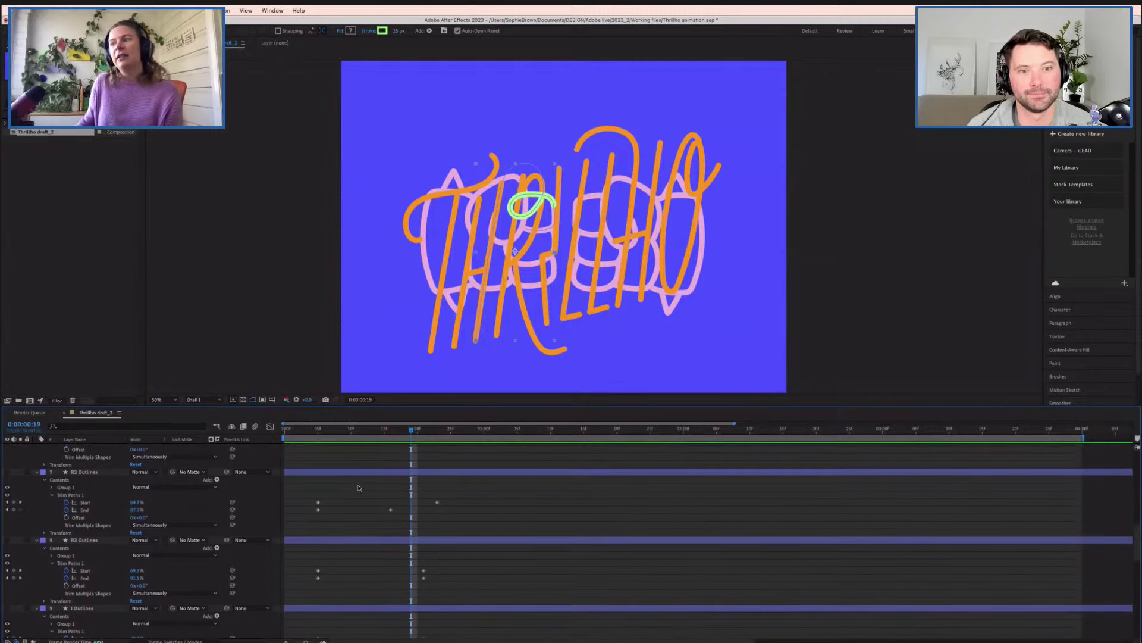
pyautogui.scroll(5, 379, 480)
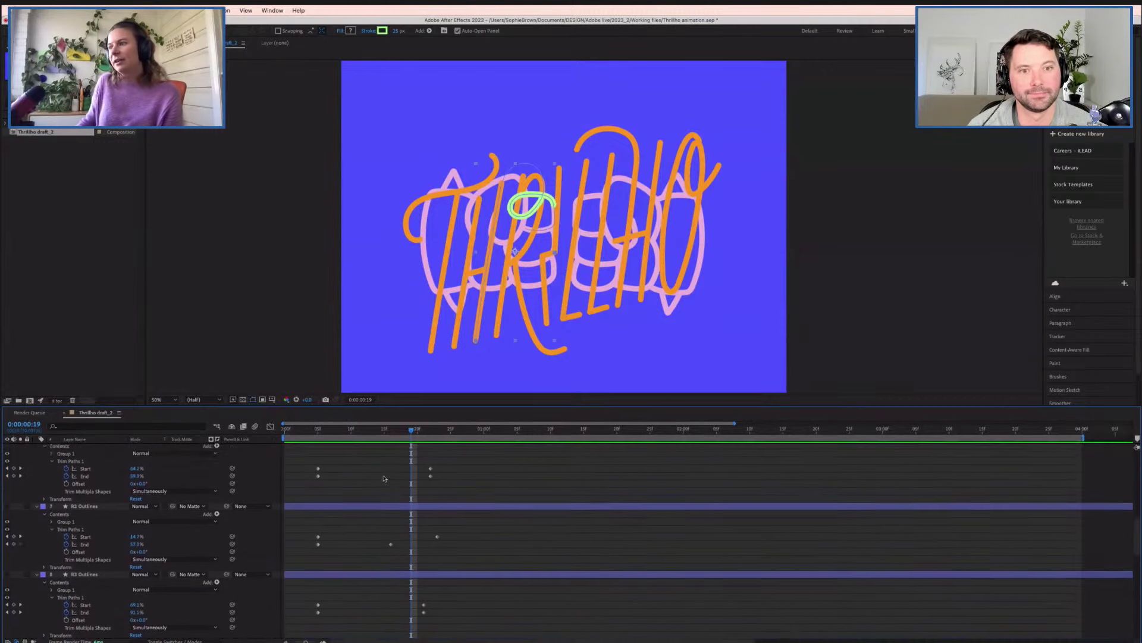
pyautogui.click(317, 429)
pyautogui.press('space')
pyautogui.press('space')
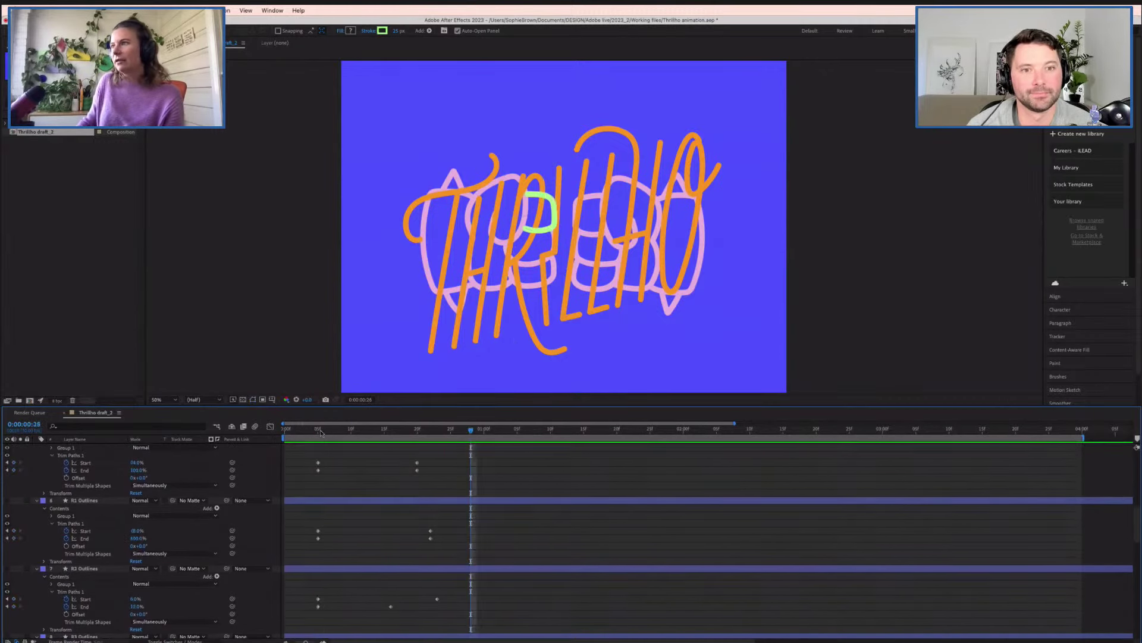
pyautogui.click(319, 430)
pyautogui.press('space')
# - Check H2 Outlines' stroke at frame 18 and move only its ending Start keyframe to frame 20
pyautogui.moveTo(338, 430); pyautogui.dragTo(405, 431)
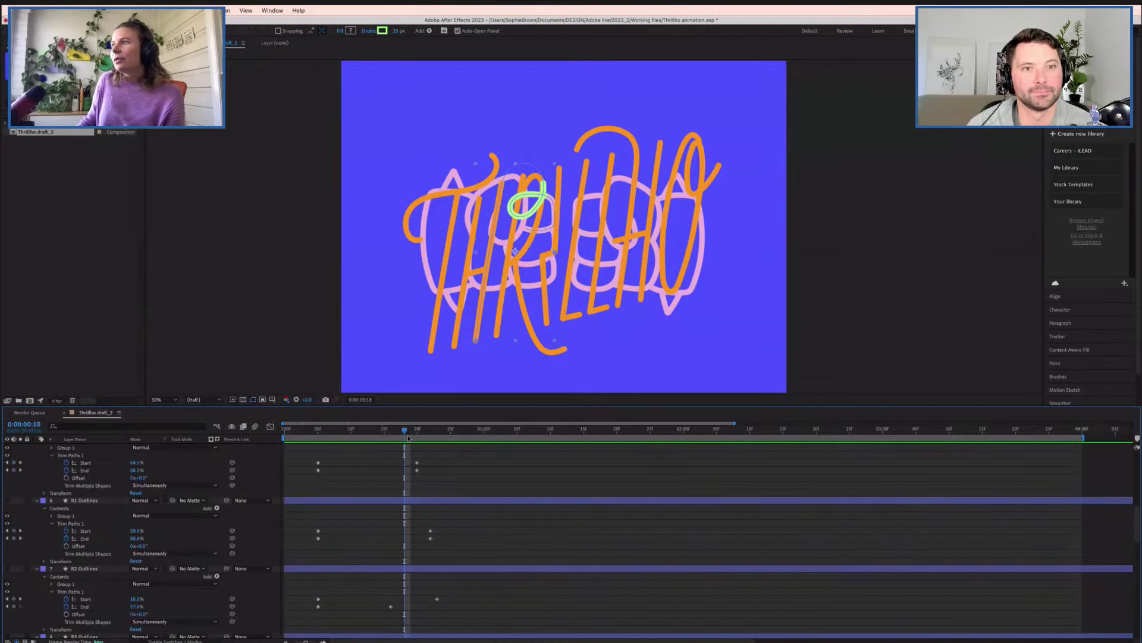
pyautogui.scroll(5, 432, 534)
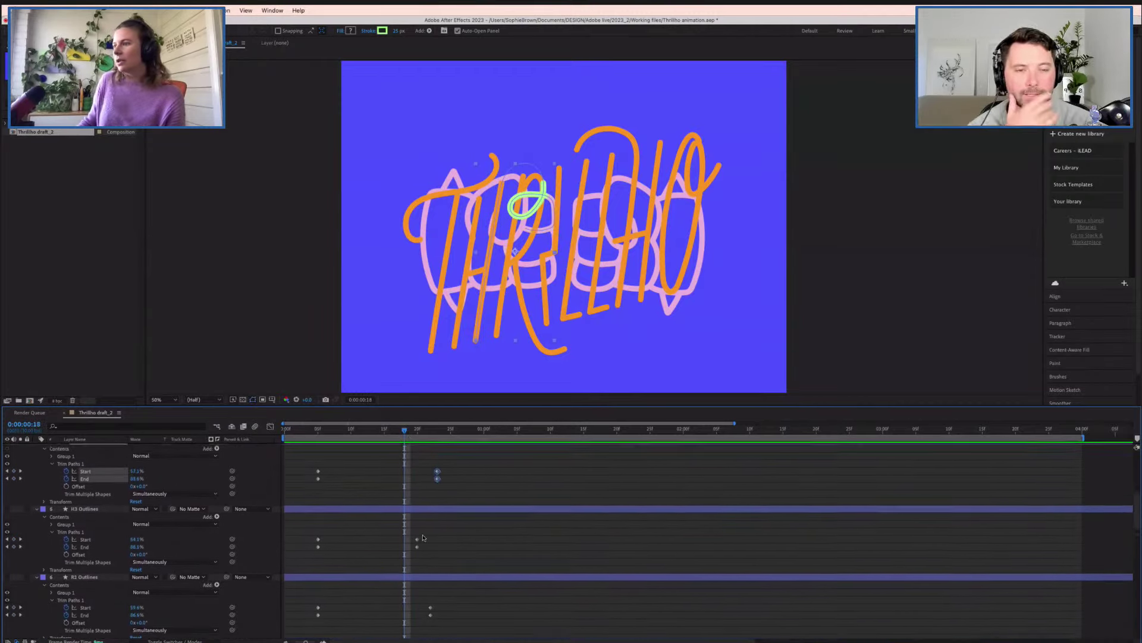
pyautogui.moveTo(437, 538); pyautogui.dragTo(417, 537)
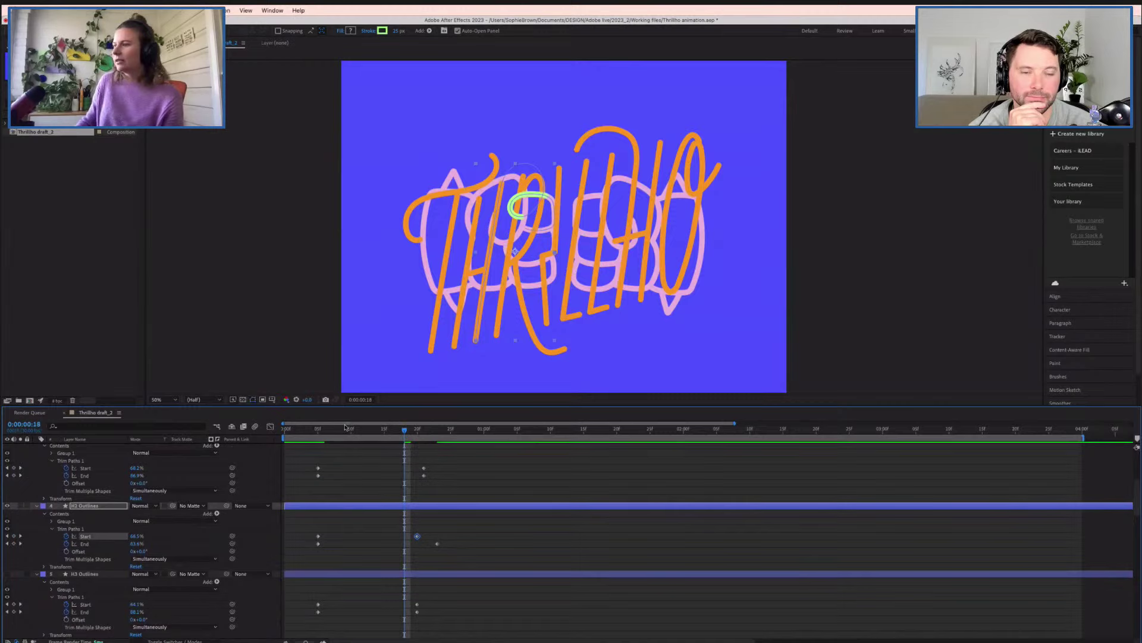
# - Replay H2 Outlines from frame 4 and move its ending Start keyframe to frame 21 and ending End keyframe to frame 24
pyautogui.click(314, 432)
pyautogui.press('space')
pyautogui.press('space')
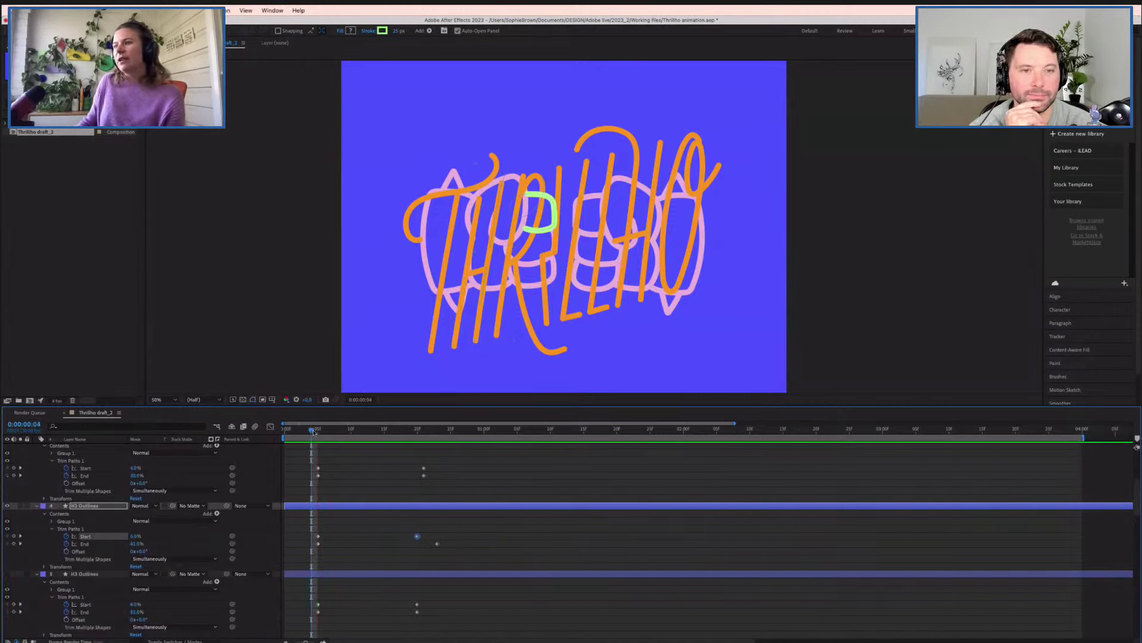
pyautogui.press('space')
pyautogui.keyDown('shift'); pyautogui.click(437, 543); pyautogui.keyUp('shift')
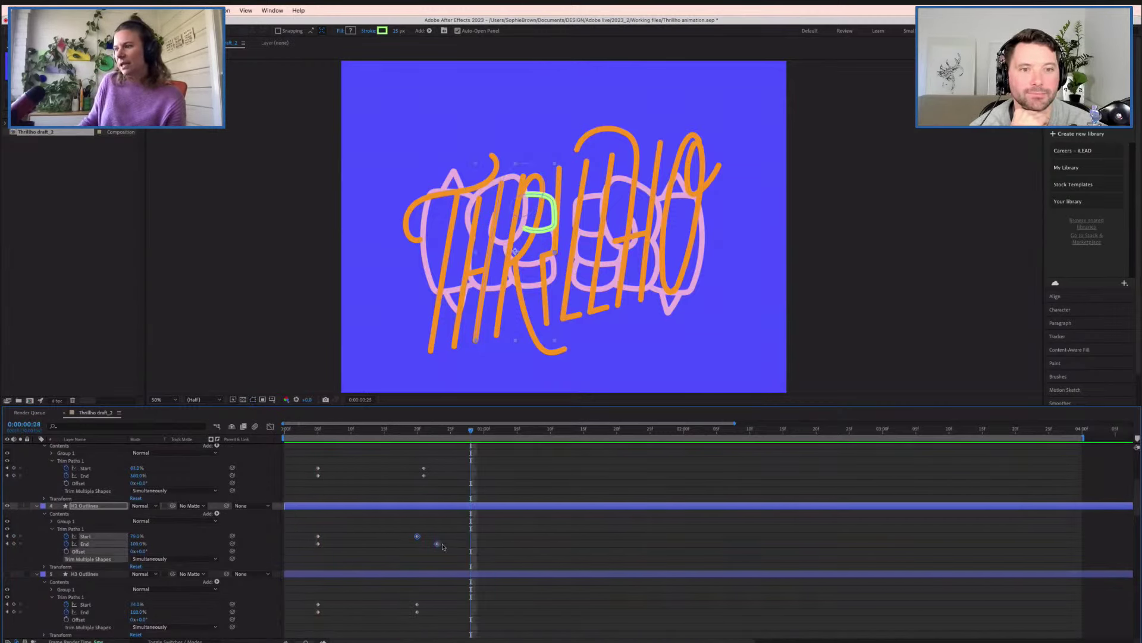
pyautogui.click(447, 547)
pyautogui.moveTo(455, 561); pyautogui.dragTo(407, 531)
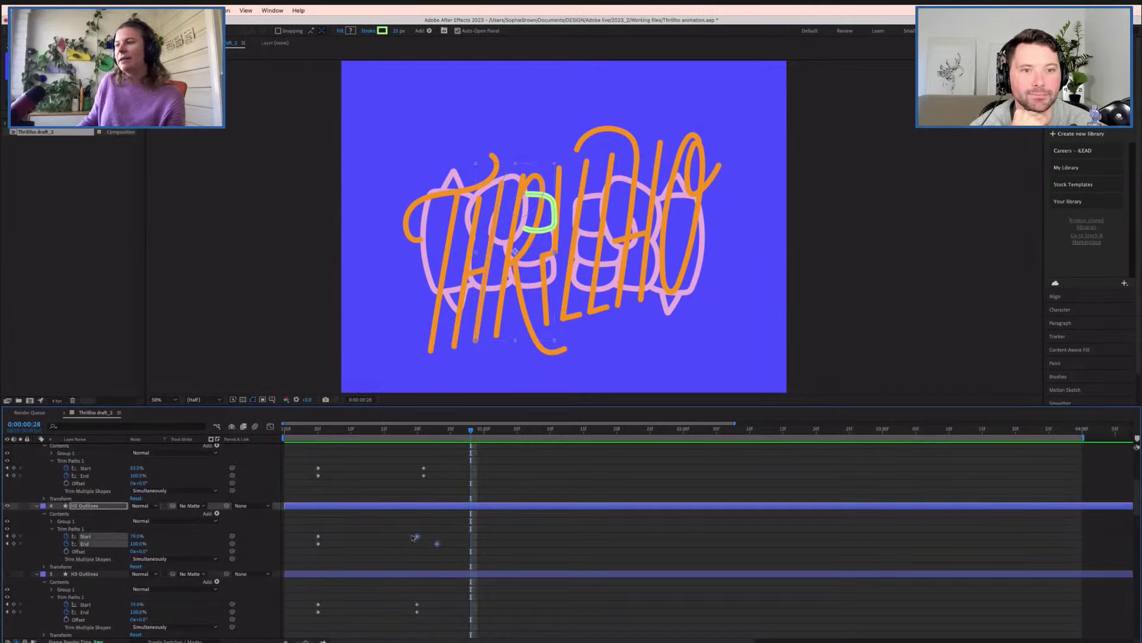
pyautogui.moveTo(430, 542); pyautogui.dragTo(424, 541)
# - Preview H2 Outlines' stroke animation several times from frame 3
pyautogui.click(304, 429)
pyautogui.press('space')
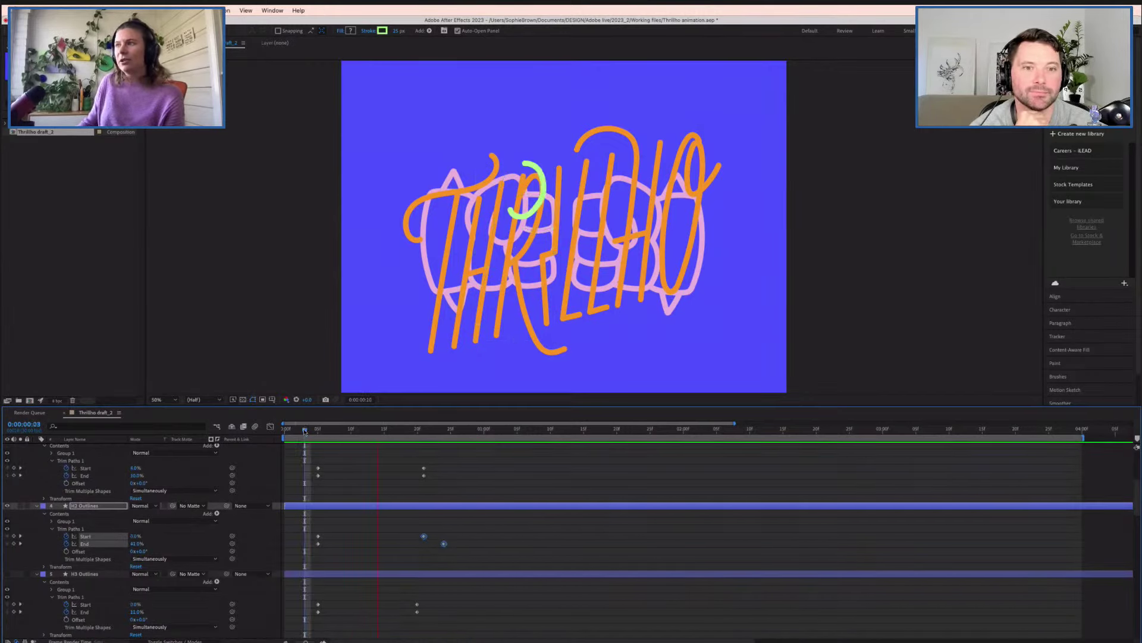
pyautogui.press('space')
pyautogui.press('space')
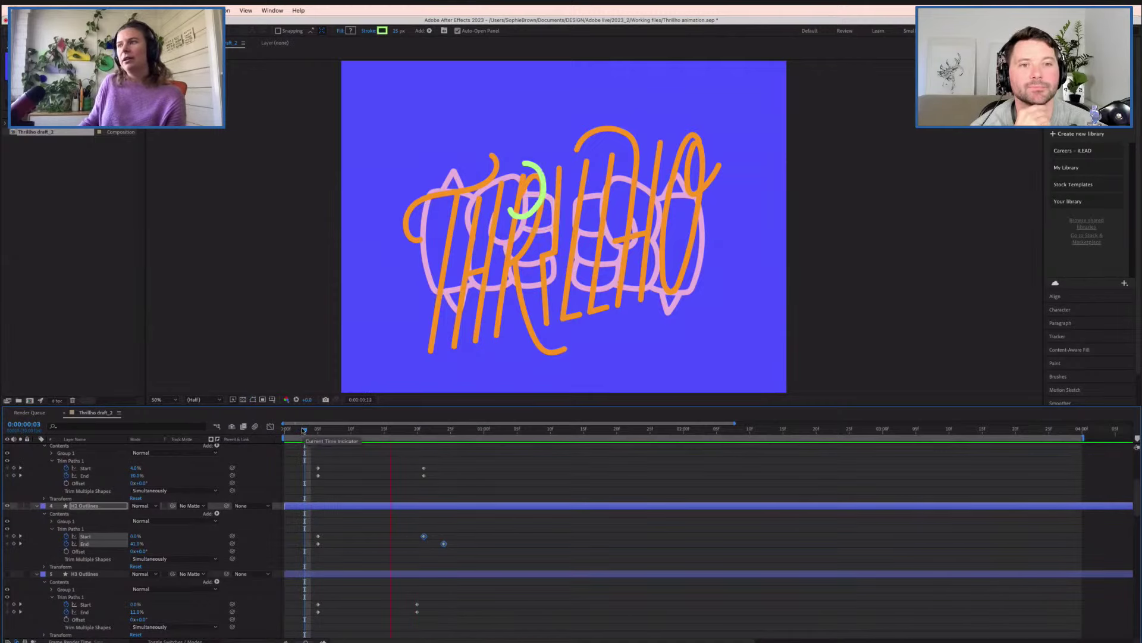
pyautogui.press('space')
pyautogui.press('space')
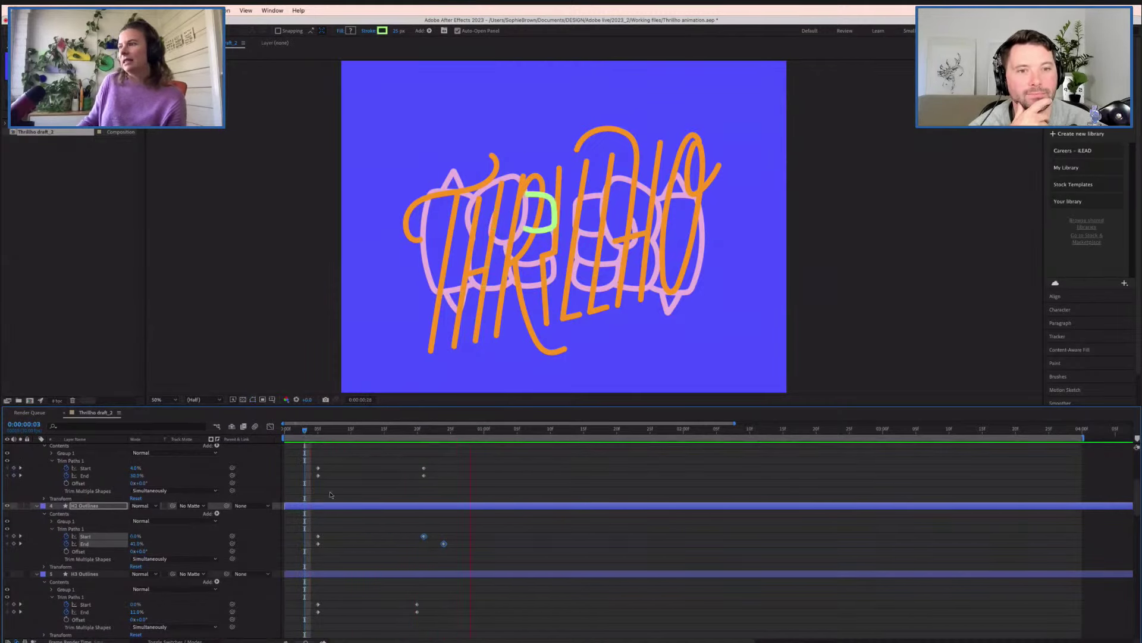
pyautogui.press('space')
# - Hide H2 Outlines, show and select H1 Outlines, and review its animation from frame 5
pyautogui.scroll(3, 8, 534)
pyautogui.click(7, 550)
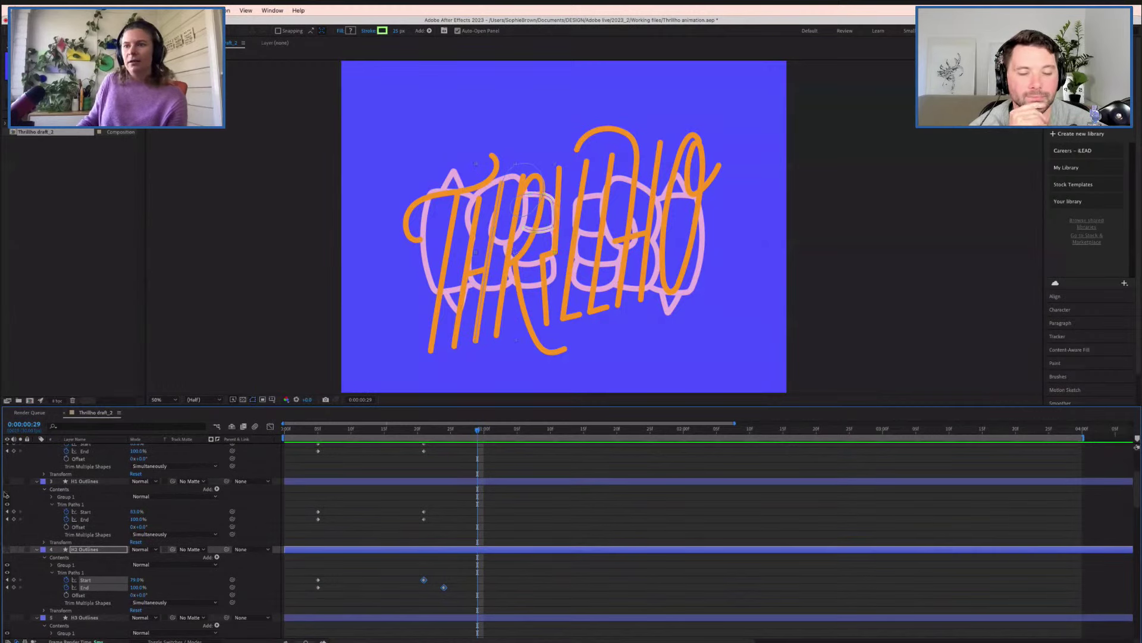
pyautogui.click(6, 480)
pyautogui.click(89, 482)
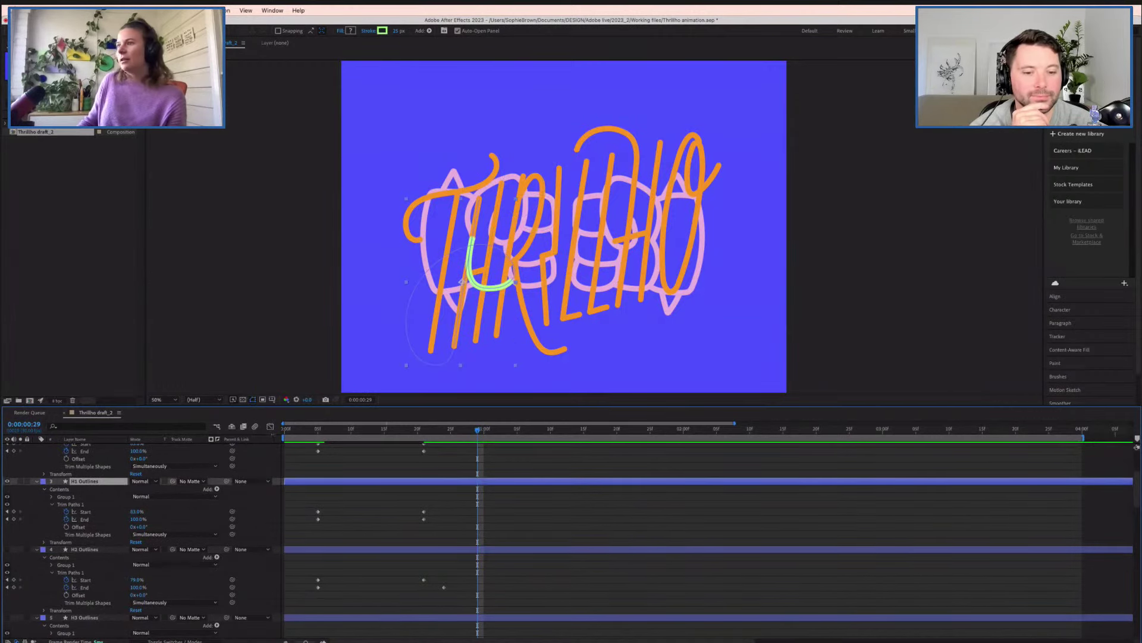
pyautogui.click(318, 429)
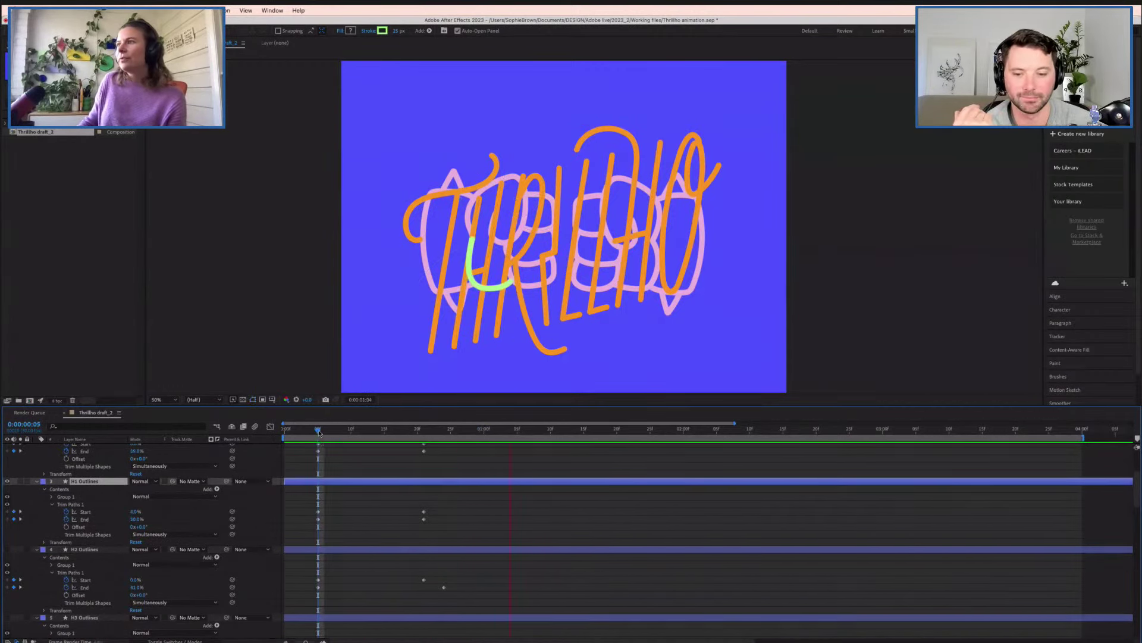
# - Move H1 Outlines' ending Start and End keyframes to frame 25 and check the stroke's motion from frame 3
pyautogui.moveTo(411, 506); pyautogui.dragTo(442, 524)
pyautogui.moveTo(310, 432); pyautogui.dragTo(384, 455)
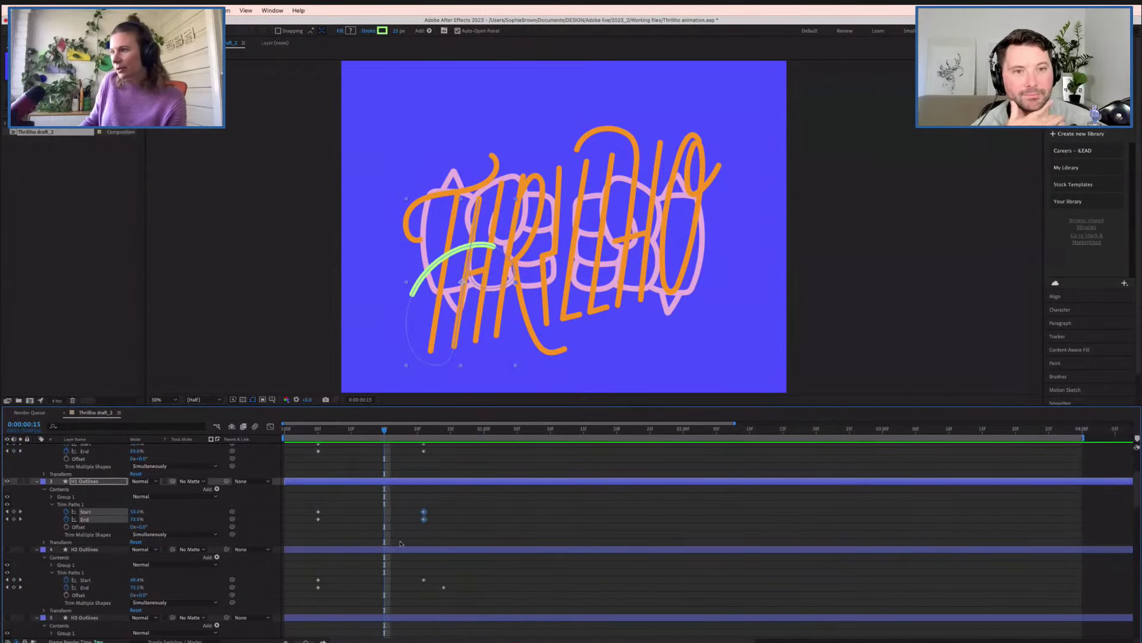
pyautogui.moveTo(425, 514); pyautogui.dragTo(451, 514)
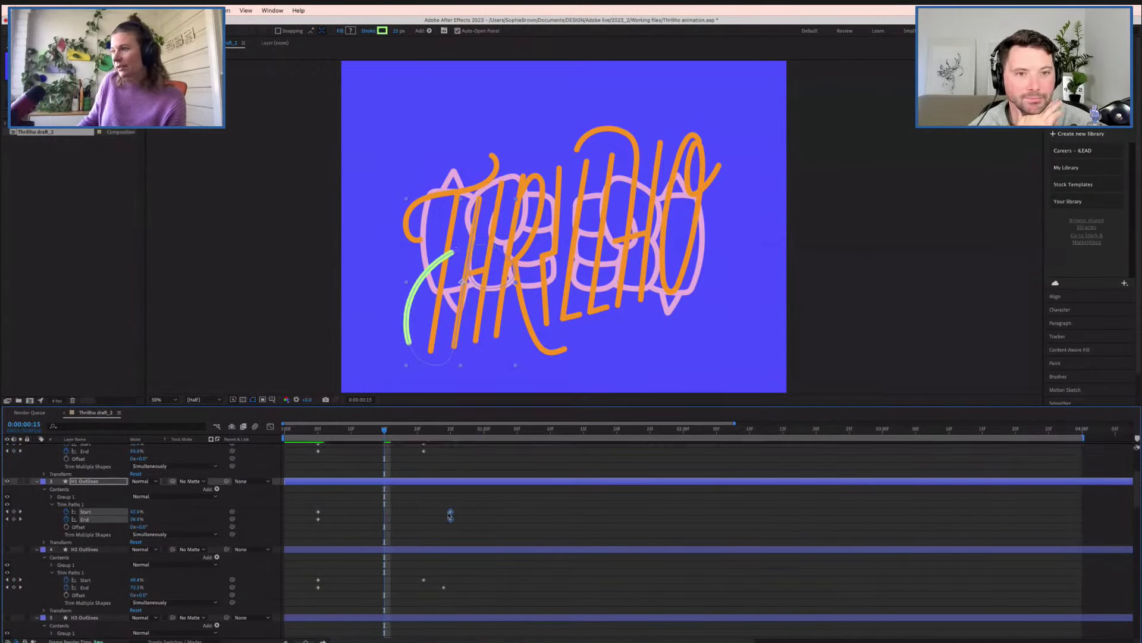
pyautogui.click(305, 430)
pyautogui.press('space')
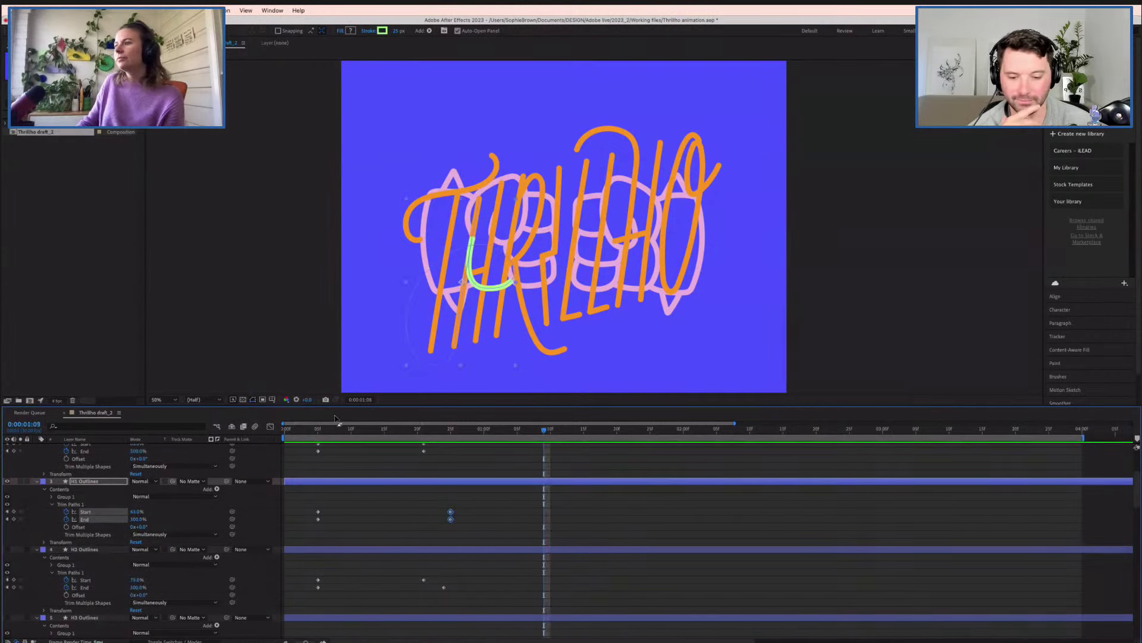
pyautogui.click(311, 432)
pyautogui.moveTo(310, 432)
pyautogui.mouseDown()
pyautogui.moveTo(391, 434)
pyautogui.moveTo(450, 451)
pyautogui.moveTo(348, 455)
pyautogui.moveTo(482, 478)
pyautogui.mouseUp()
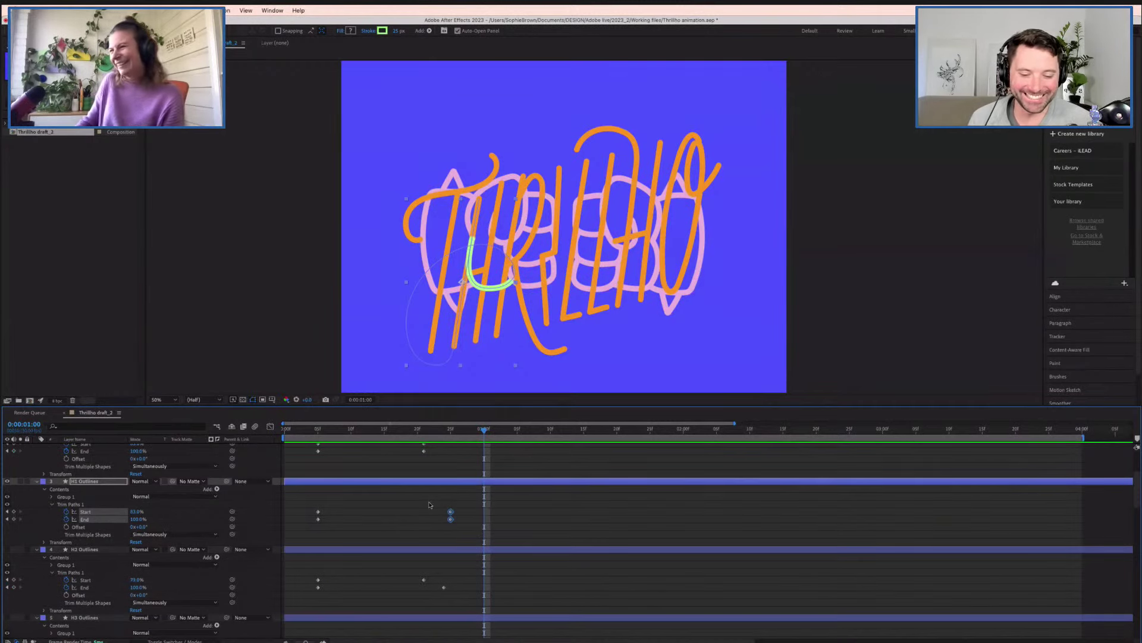
# - Hide H1 Outlines, show and select T2 Outlines, and preview its stroke animation
pyautogui.scroll(4, 430, 504)
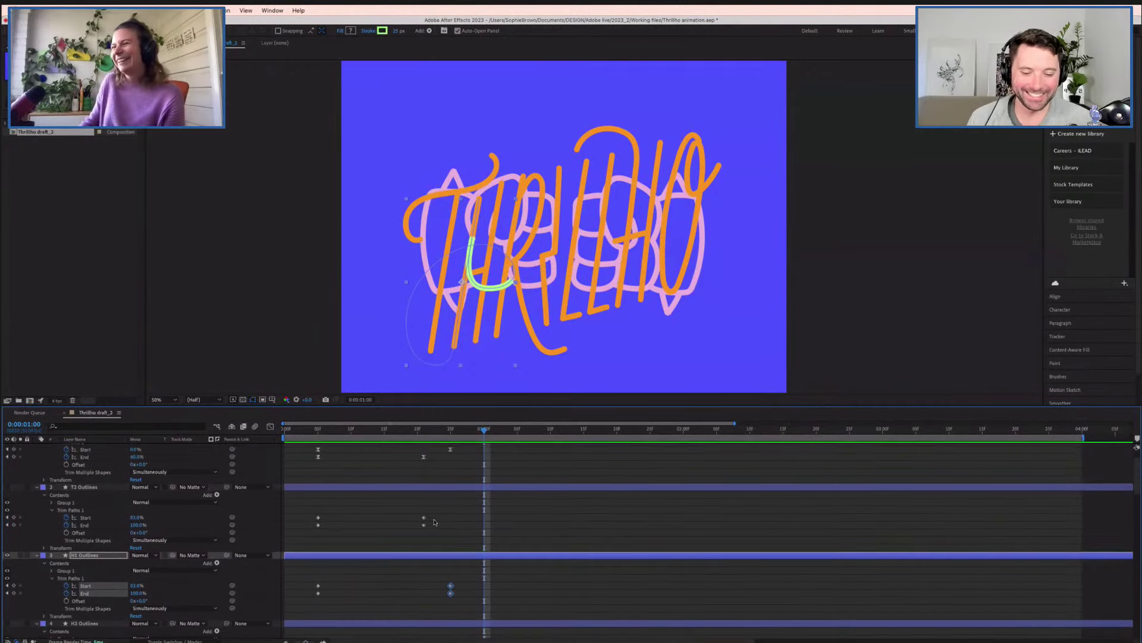
pyautogui.click(8, 562)
pyautogui.click(7, 494)
pyautogui.click(87, 494)
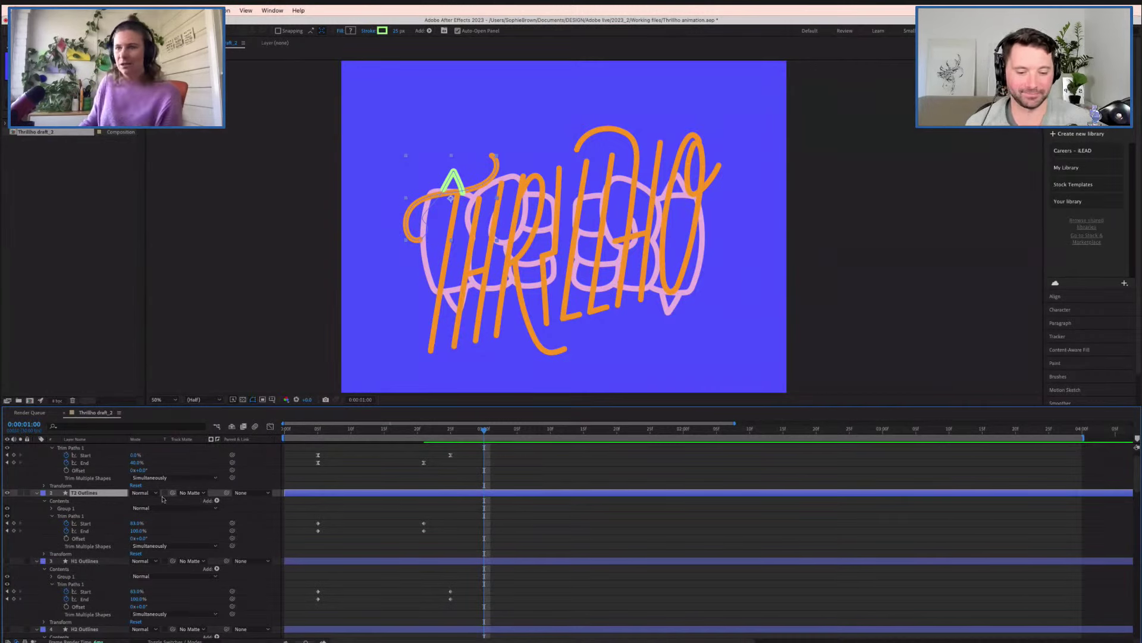
pyautogui.moveTo(286, 439)
pyautogui.mouseDown()
pyautogui.moveTo(469, 439)
pyautogui.moveTo(327, 455)
pyautogui.moveTo(344, 439)
pyautogui.moveTo(431, 439)
pyautogui.moveTo(328, 439)
pyautogui.moveTo(399, 432)
pyautogui.mouseUp()
pyautogui.press('space')
pyautogui.press('space')
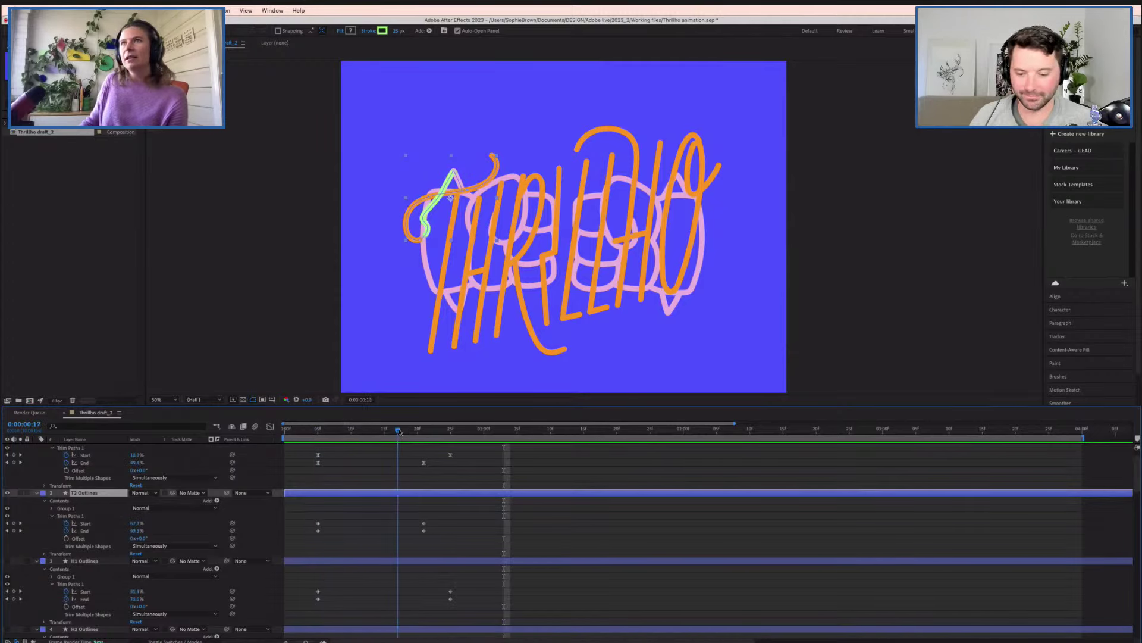
# - Move T2 Outlines' ending Start and End keyframes to frame 22 and check the stroke around frames 5 to 17
pyautogui.moveTo(416, 516)
pyautogui.mouseDown()
pyautogui.moveTo(431, 534)
pyautogui.moveTo(431, 525)
pyautogui.mouseUp()
pyautogui.moveTo(318, 428)
pyautogui.mouseDown()
pyautogui.moveTo(438, 429)
pyautogui.moveTo(350, 428)
pyautogui.moveTo(395, 427)
pyautogui.mouseUp()
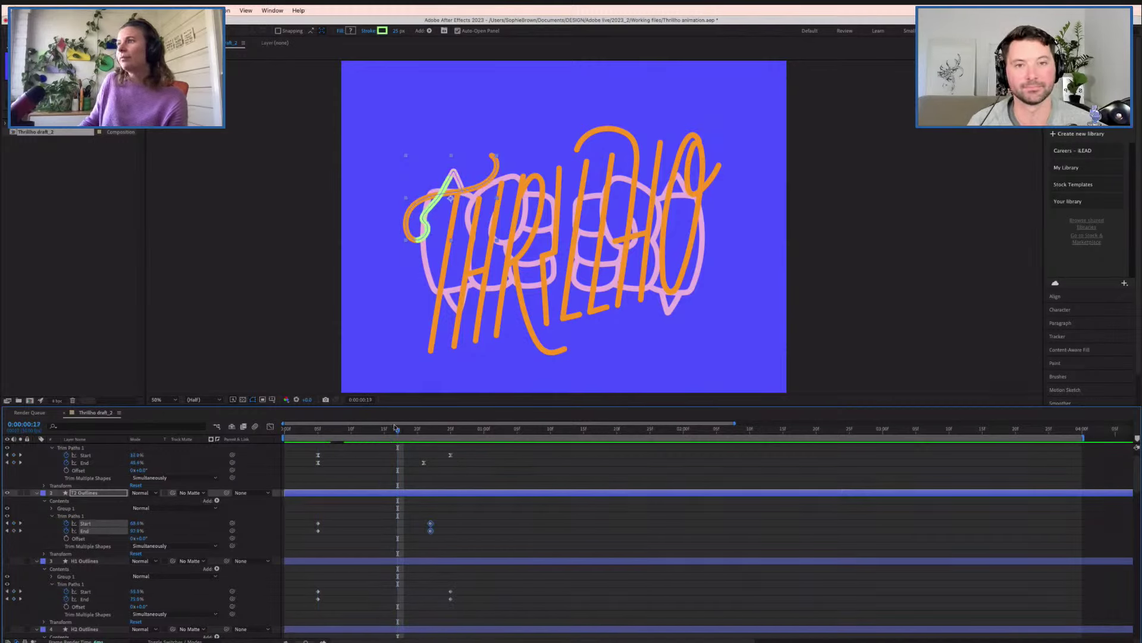
pyautogui.click(364, 429)
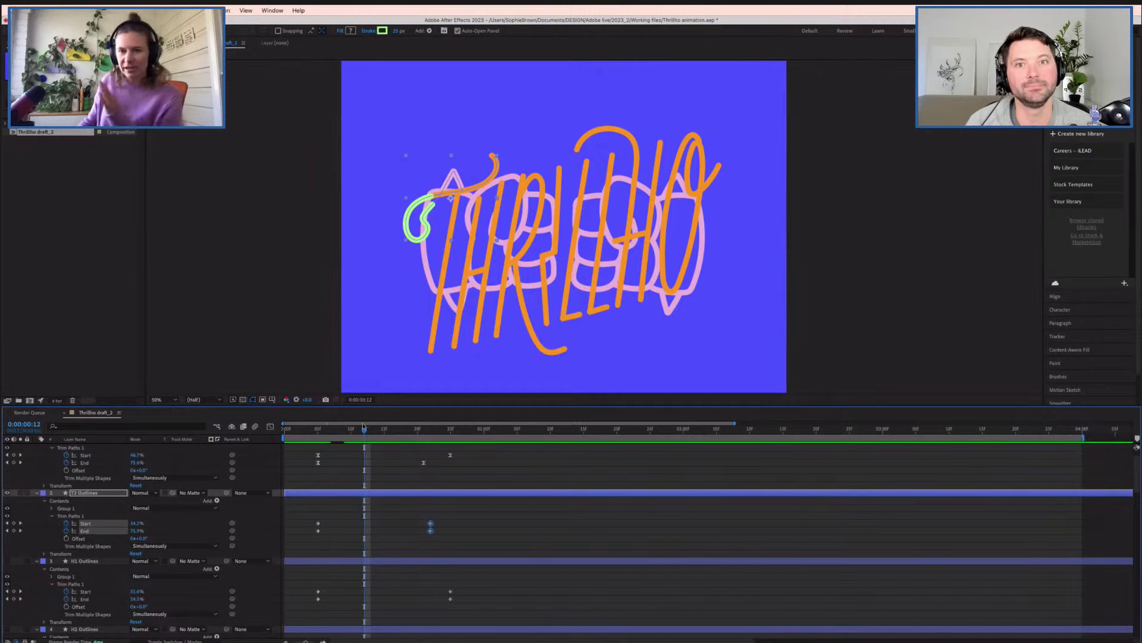
pyautogui.click(317, 430)
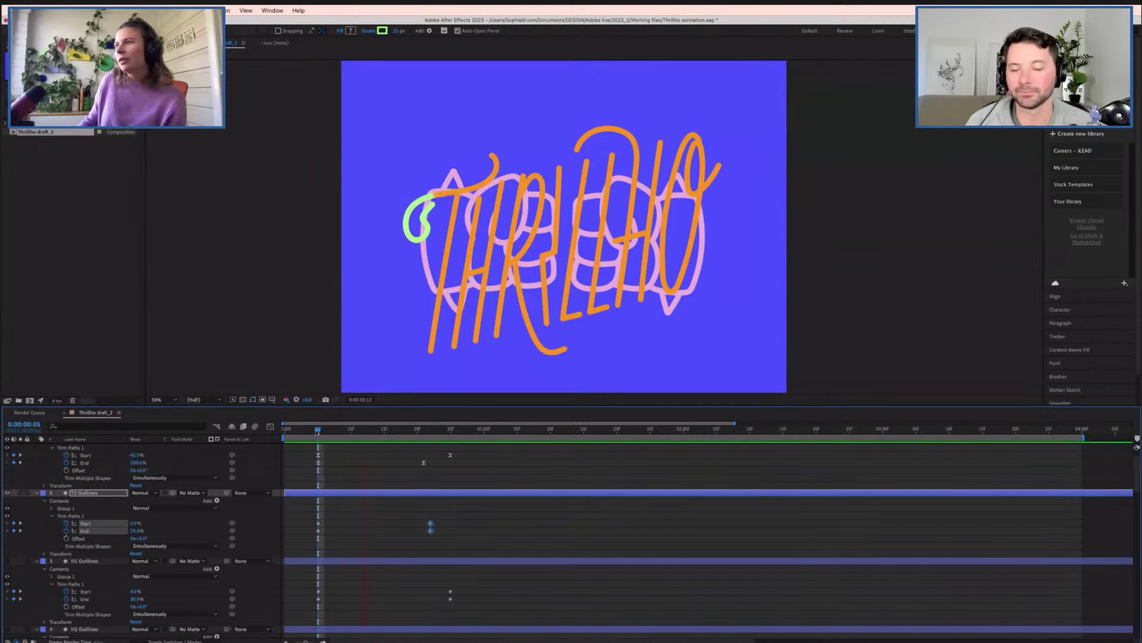
pyautogui.press('space')
pyautogui.moveTo(314, 430)
pyautogui.mouseDown()
pyautogui.moveTo(430, 430)
pyautogui.moveTo(344, 430)
pyautogui.moveTo(411, 429)
pyautogui.moveTo(365, 430)
pyautogui.mouseUp()
# - Move only T2 Outlines' ending Start keyframe to frame 18 and replay the animation from frames 5 and 2
pyautogui.click(431, 527)
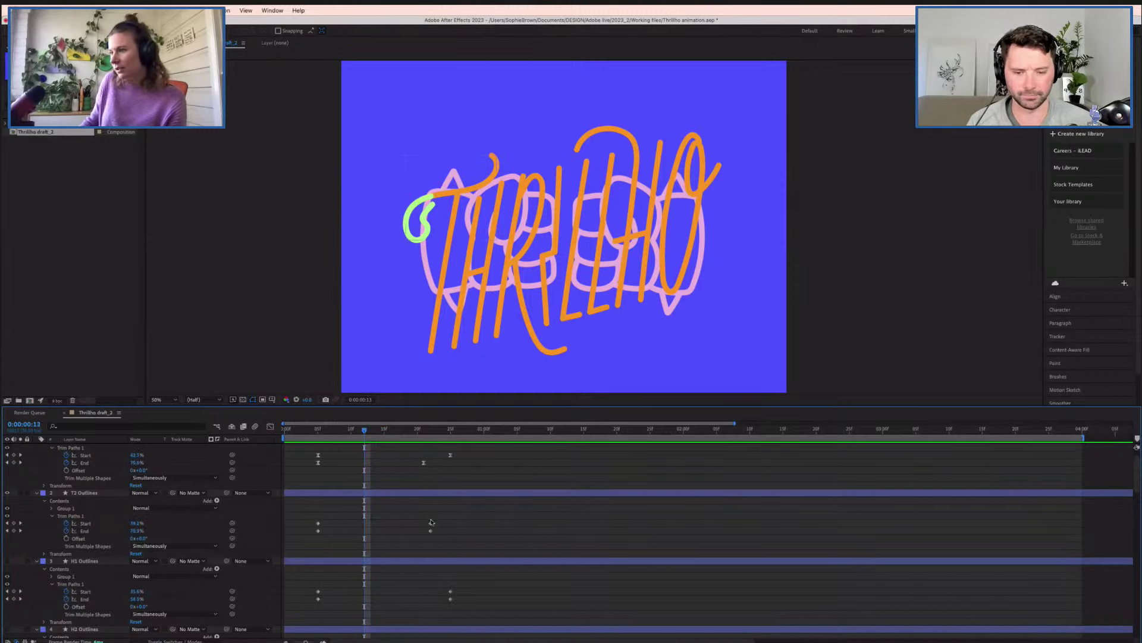
pyautogui.moveTo(431, 522); pyautogui.dragTo(405, 525)
pyautogui.click(317, 429)
pyautogui.press('space')
pyautogui.click(317, 429)
pyautogui.press('space')
pyautogui.press('space')
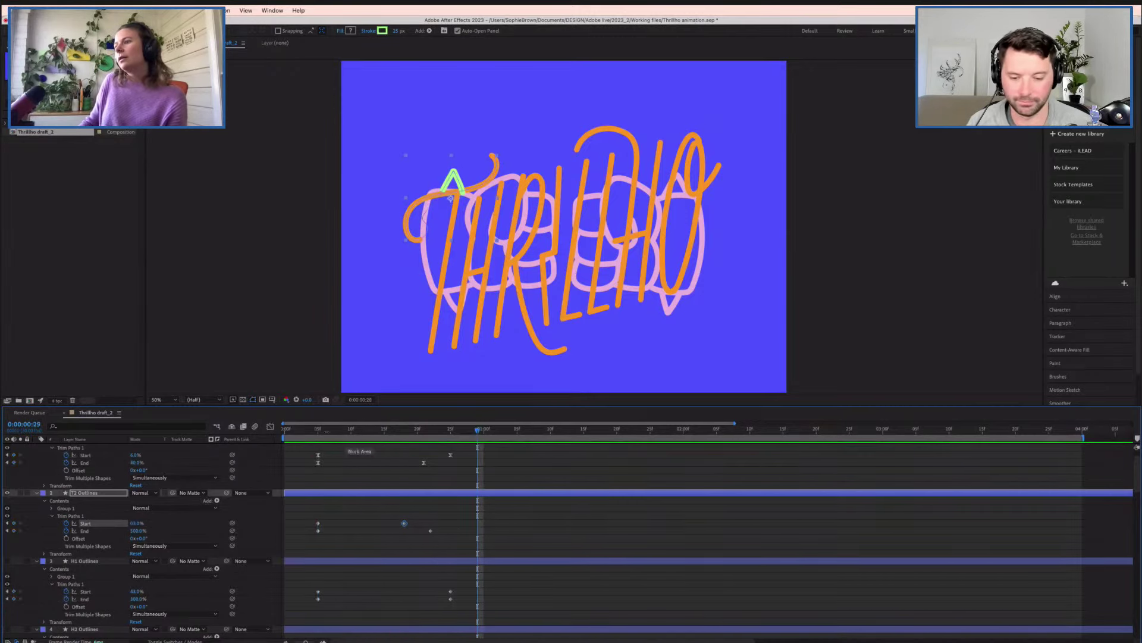
pyautogui.click(299, 429)
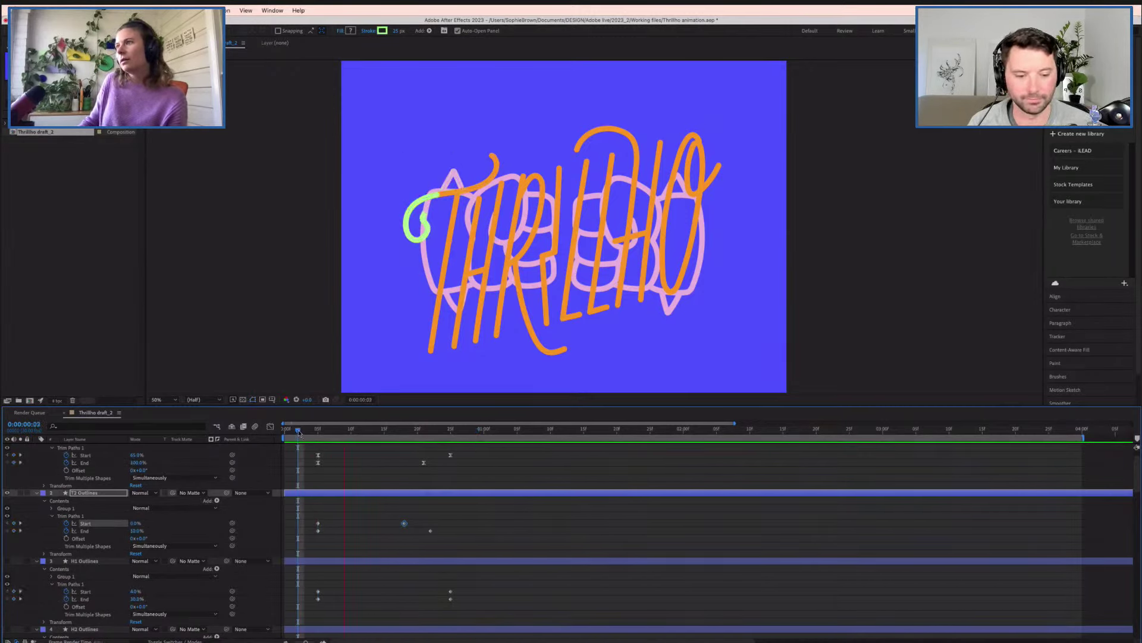
pyautogui.press('space')
pyautogui.press('space')
# - Move T2 Outlines' End keyframes to frames 8 and 25 and preview the animation from frame 5
pyautogui.moveTo(313, 529); pyautogui.dragTo(450, 530)
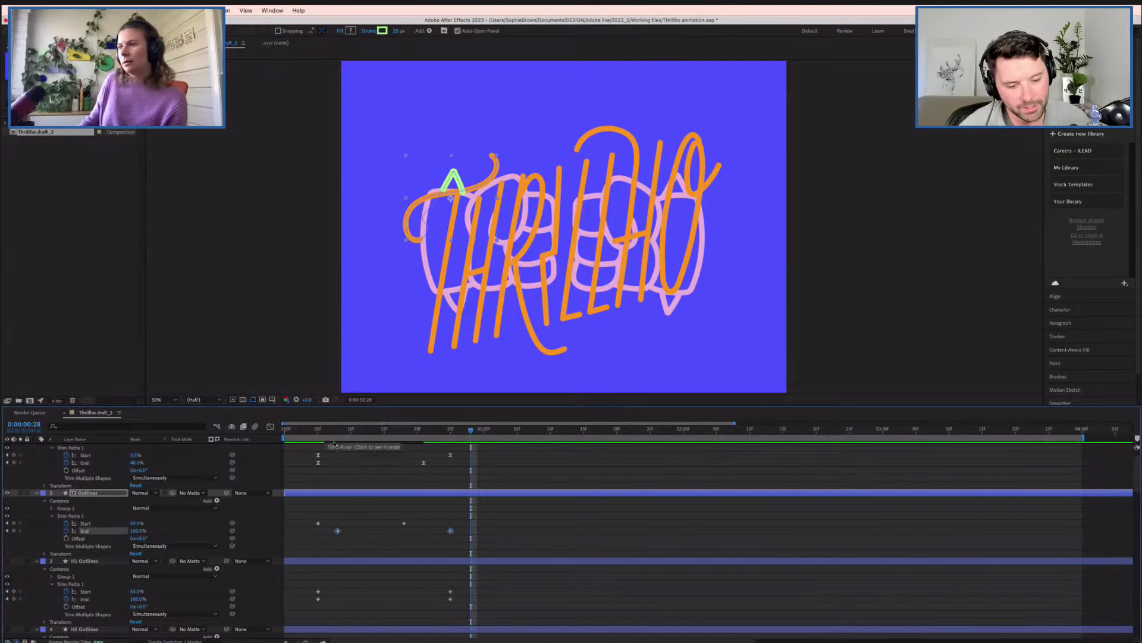
pyautogui.moveTo(333, 443)
pyautogui.mouseDown()
pyautogui.moveTo(465, 441)
pyautogui.moveTo(317, 443)
pyautogui.mouseUp()
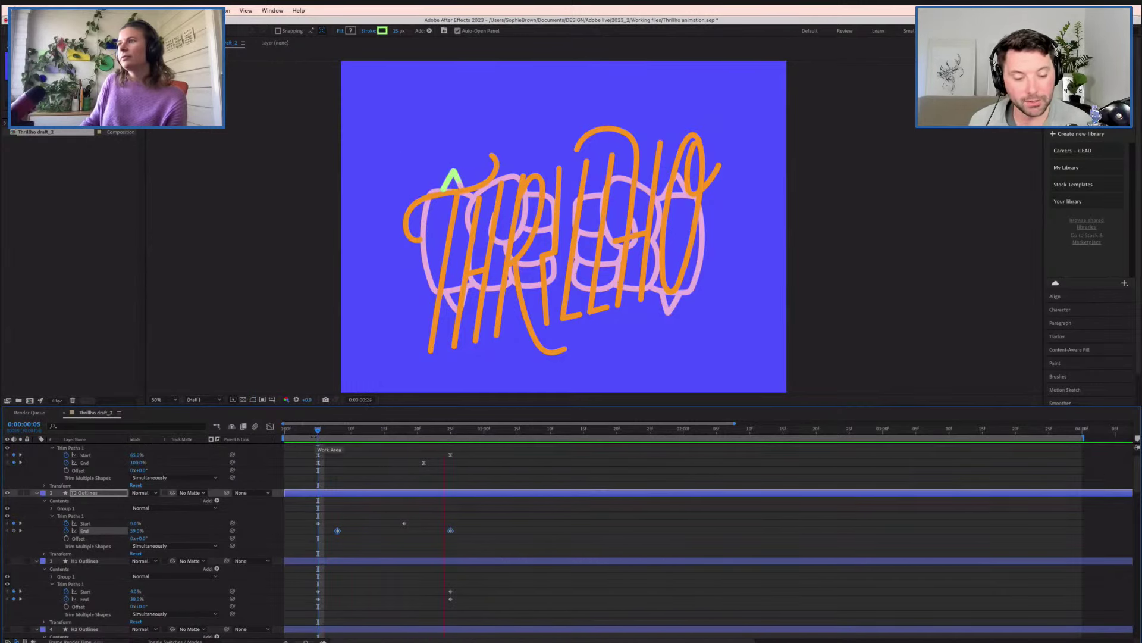
pyautogui.click(538, 430)
# - Set T2 Outlines' ending End keyframe at frame 23 and its first End keyframe at frame 6, previewing after each move
pyautogui.click(450, 534)
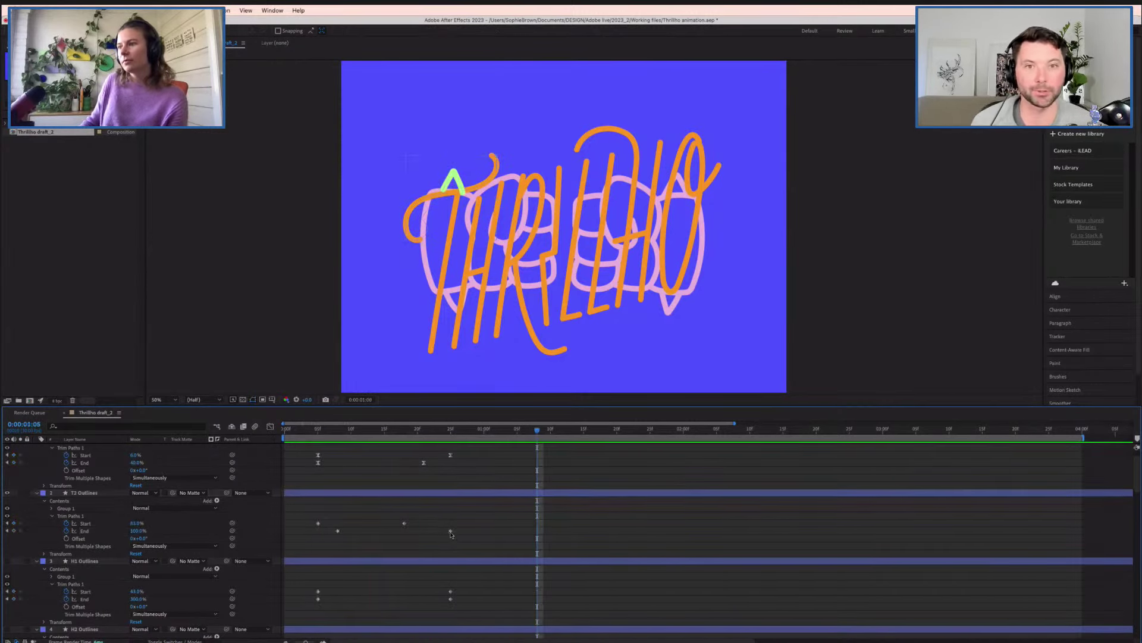
pyautogui.moveTo(450, 531); pyautogui.dragTo(437, 531)
pyautogui.click(309, 430)
pyautogui.press('space')
pyautogui.click(335, 531)
pyautogui.moveTo(337, 531); pyautogui.dragTo(325, 531)
pyautogui.click(317, 428)
pyautogui.press('space')
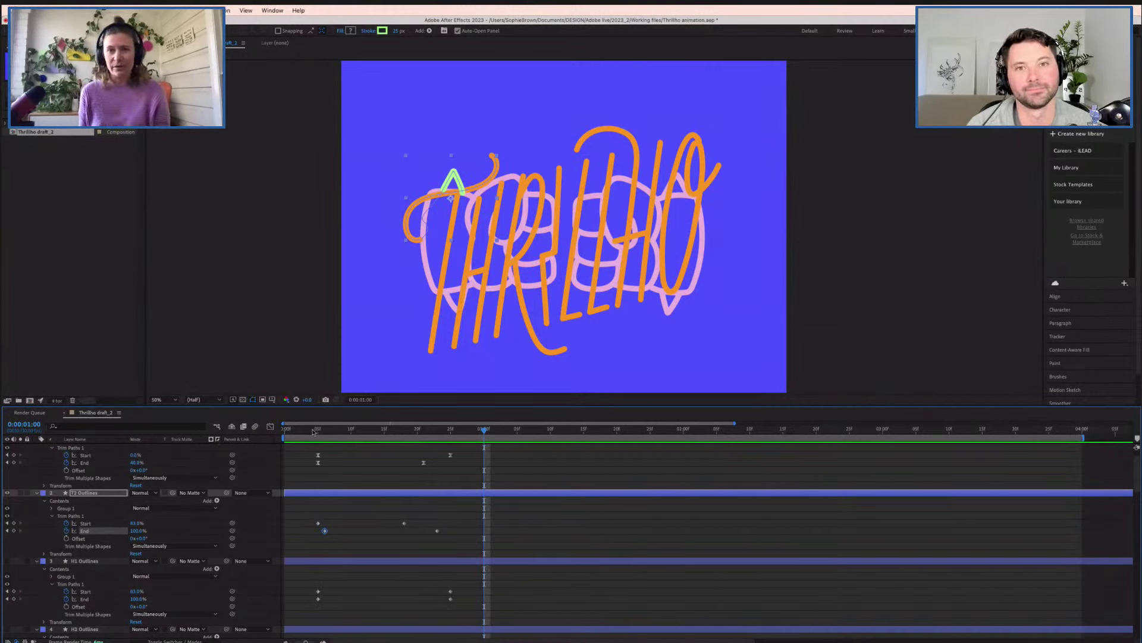
pyautogui.press('space')
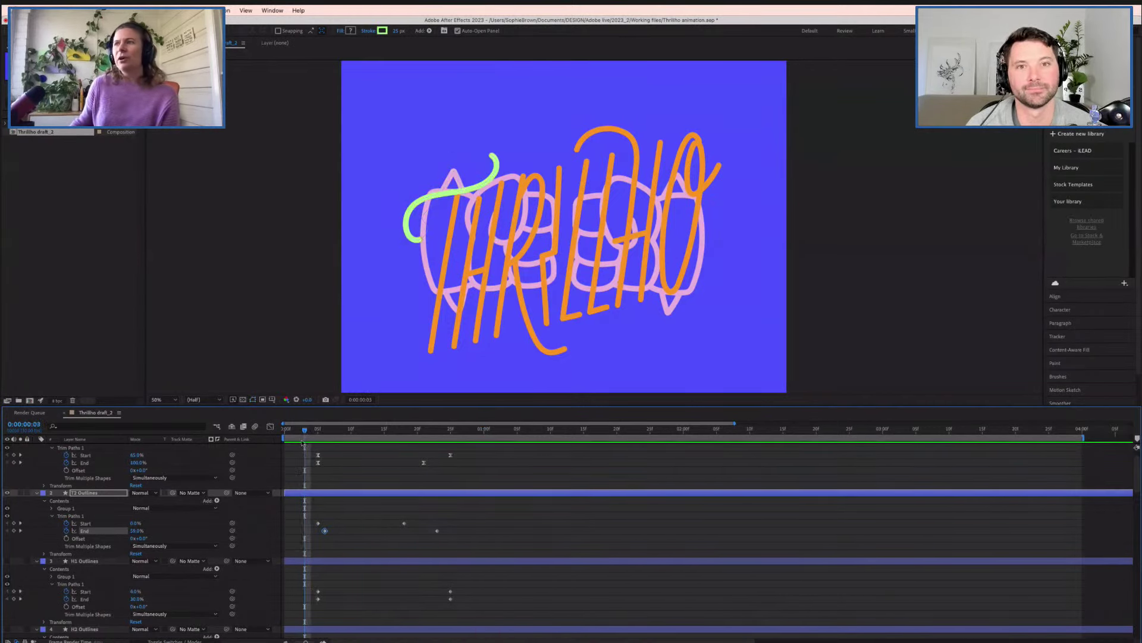
# - Scrub through the opening frames of T2 Outlines' stroke and return to frame 0
pyautogui.click(311, 430)
pyautogui.moveTo(313, 430); pyautogui.dragTo(304, 474)
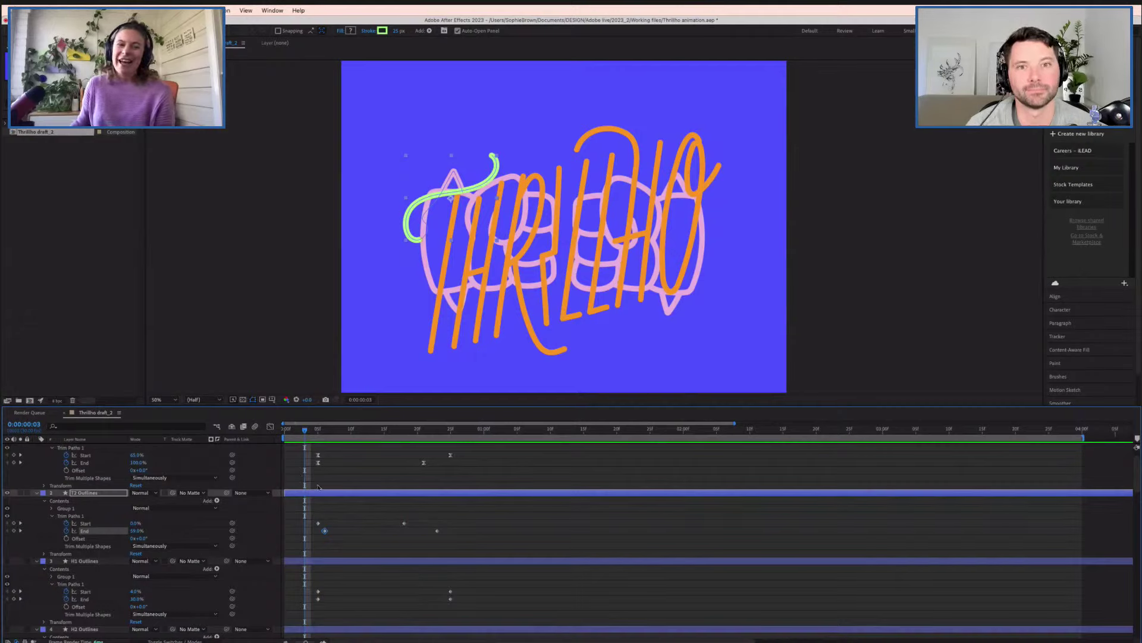
pyautogui.click(319, 429)
pyautogui.moveTo(318, 430)
pyautogui.mouseDown()
pyautogui.moveTo(351, 432)
pyautogui.moveTo(298, 432)
pyautogui.mouseUp()
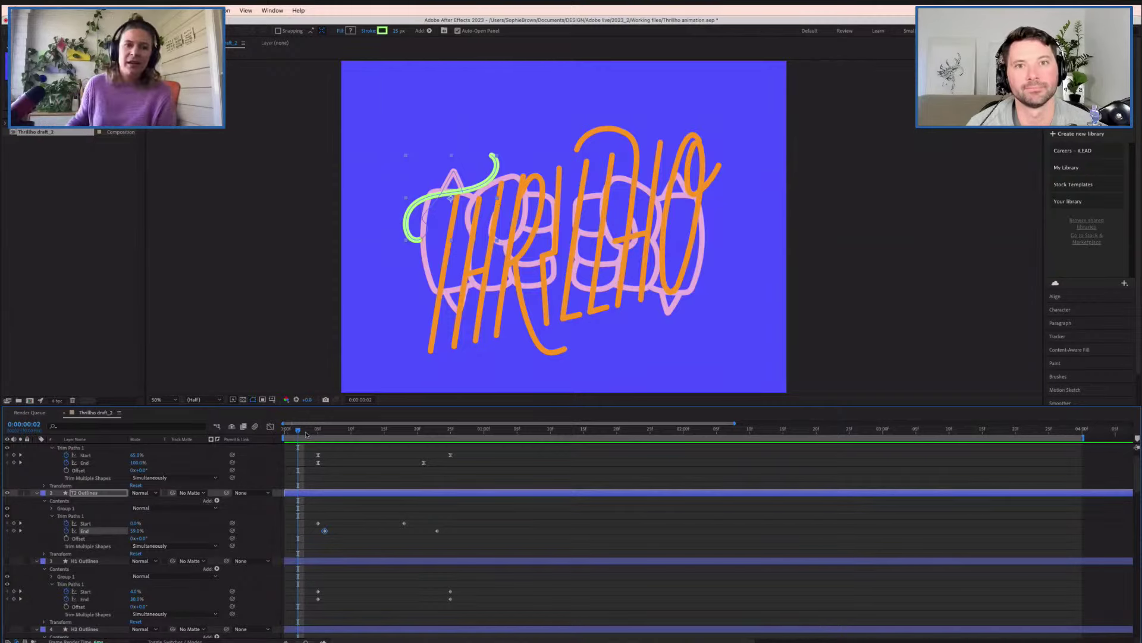
pyautogui.moveTo(324, 432); pyautogui.dragTo(298, 446)
pyautogui.press('Home')
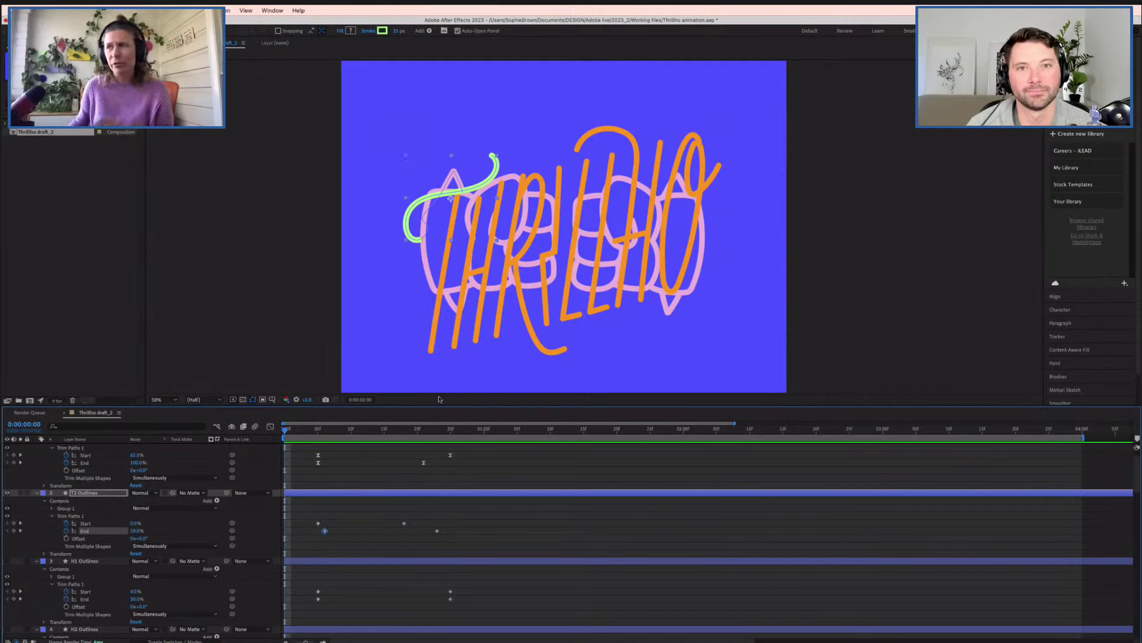
# - Replay T2 Outlines' animation from frames 0 and 1 and scrub through the stroke's travel up to its last keyframe
pyautogui.moveTo(304, 429); pyautogui.dragTo(278, 450)
pyautogui.press('space')
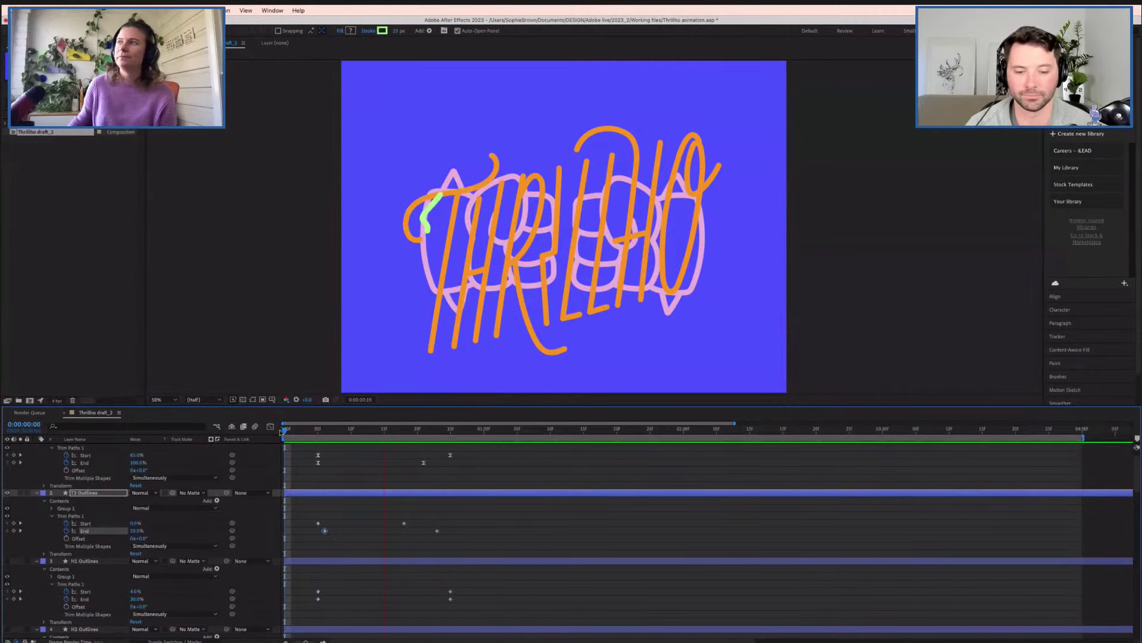
pyautogui.click(289, 429)
pyautogui.press('space')
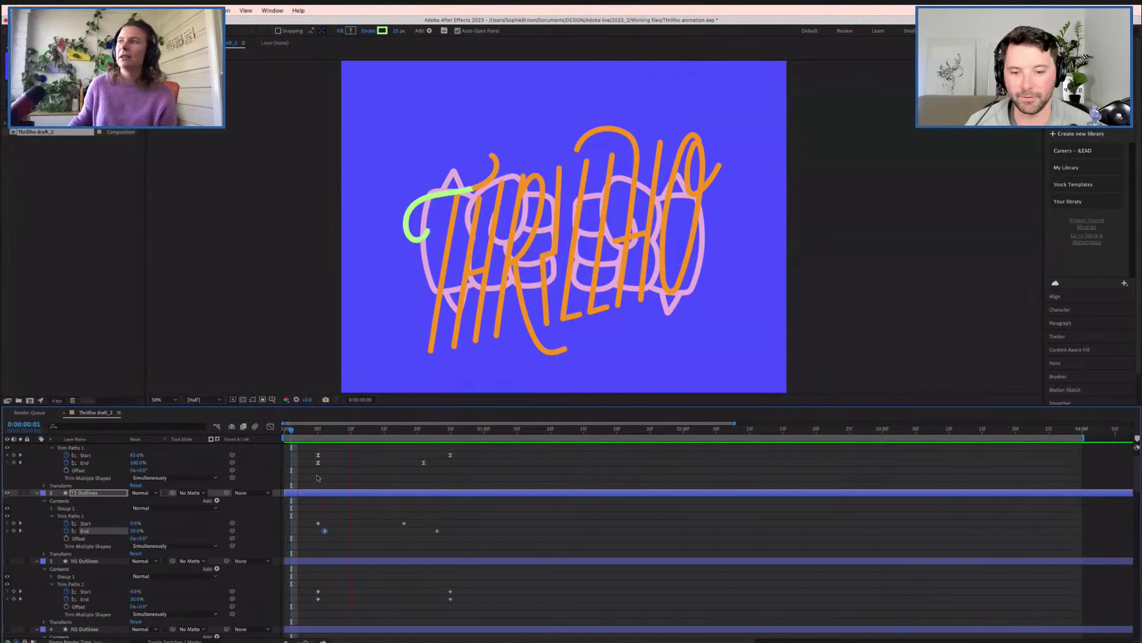
pyautogui.click(291, 430)
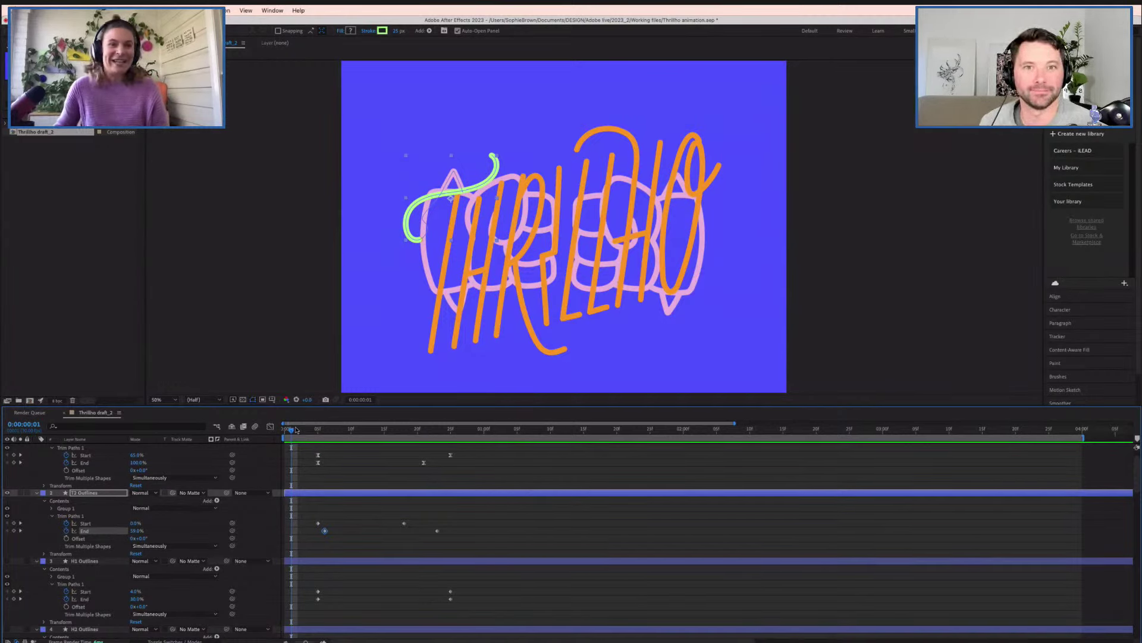
pyautogui.moveTo(291, 429); pyautogui.dragTo(437, 435)
pyautogui.click(338, 434)
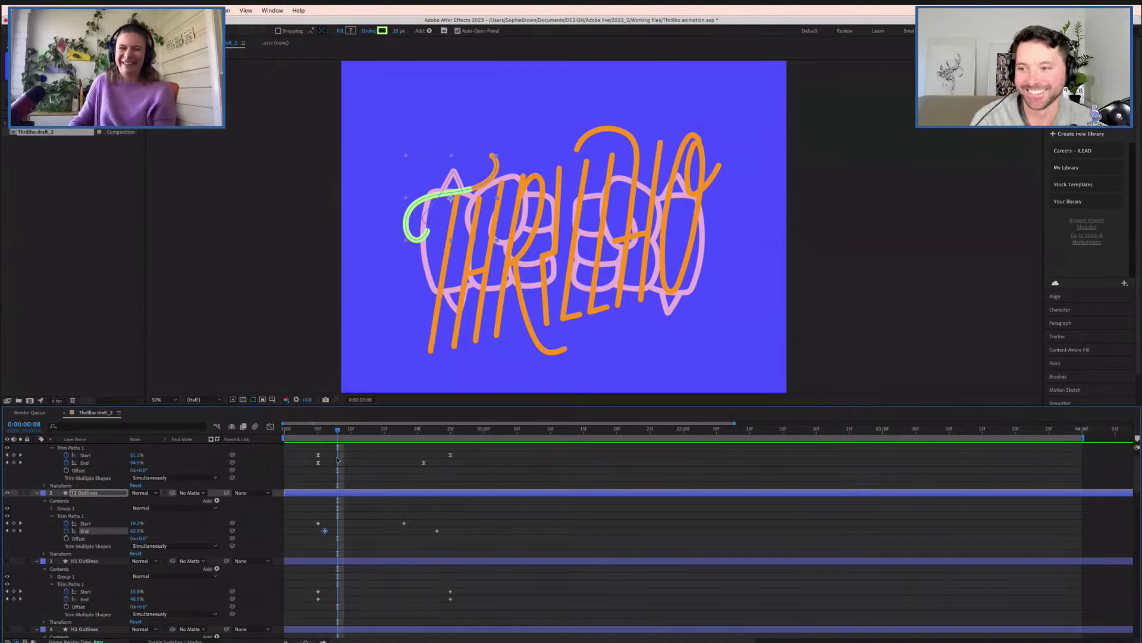
pyautogui.moveTo(337, 430); pyautogui.dragTo(291, 430)
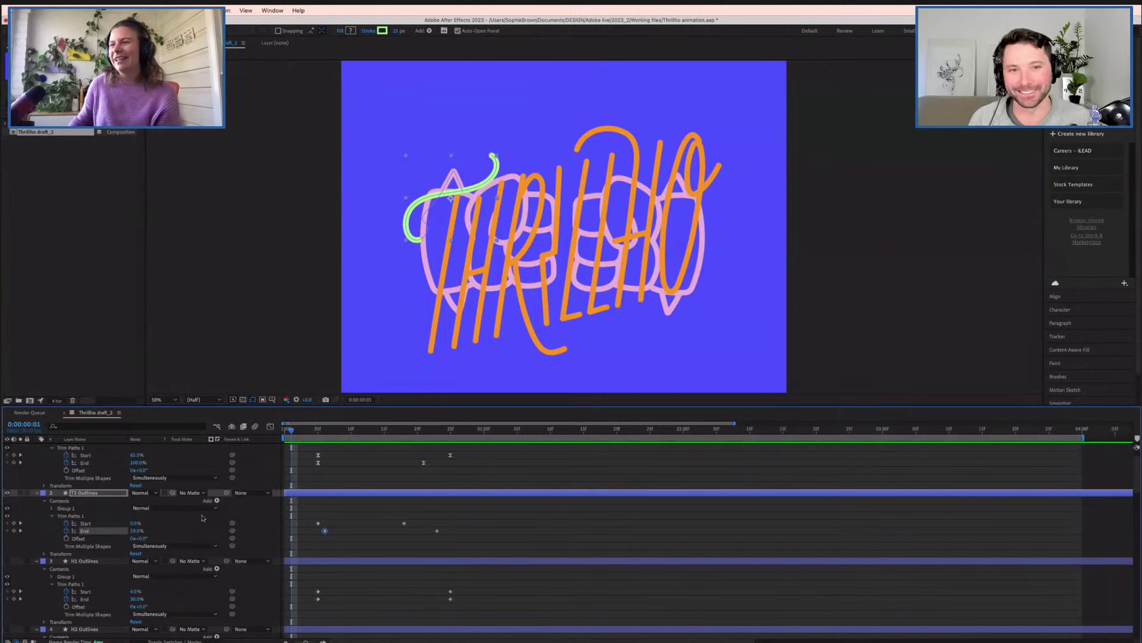
# - Select the layers from H1 Outlines through H3 Outlines and hide them, keeping T1 and T2 Outlines visible
pyautogui.scroll(1, 109, 511)
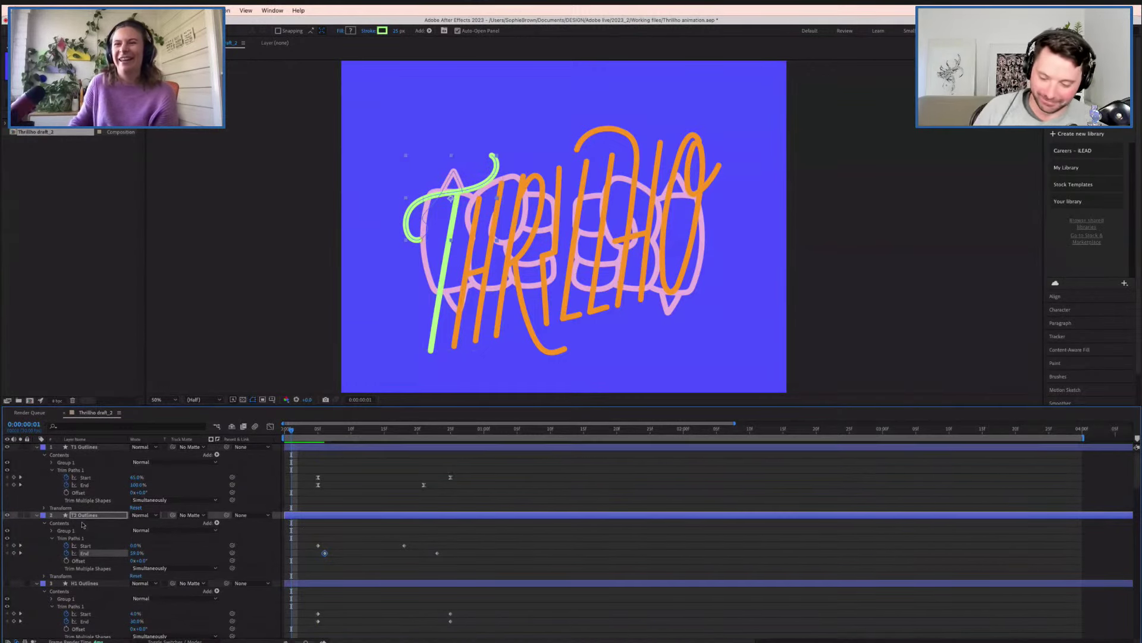
pyautogui.scroll(-2, 90, 551)
pyautogui.click(90, 544)
pyautogui.scroll(-20, 91, 552)
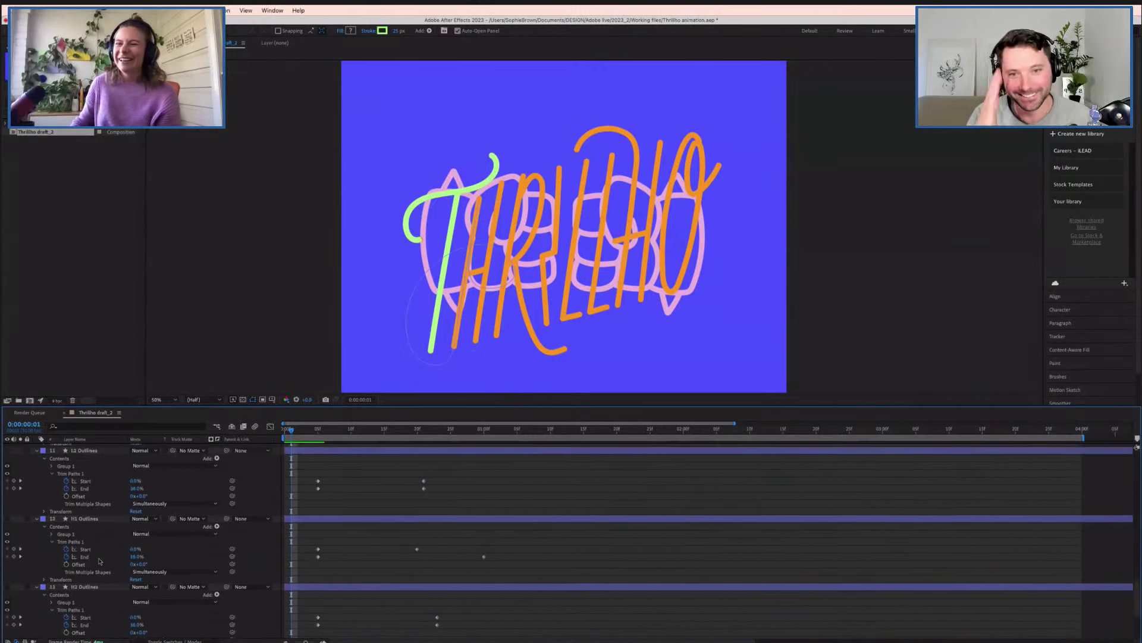
pyautogui.keyDown('shift'); pyautogui.click(92, 545); pyautogui.keyUp('shift')
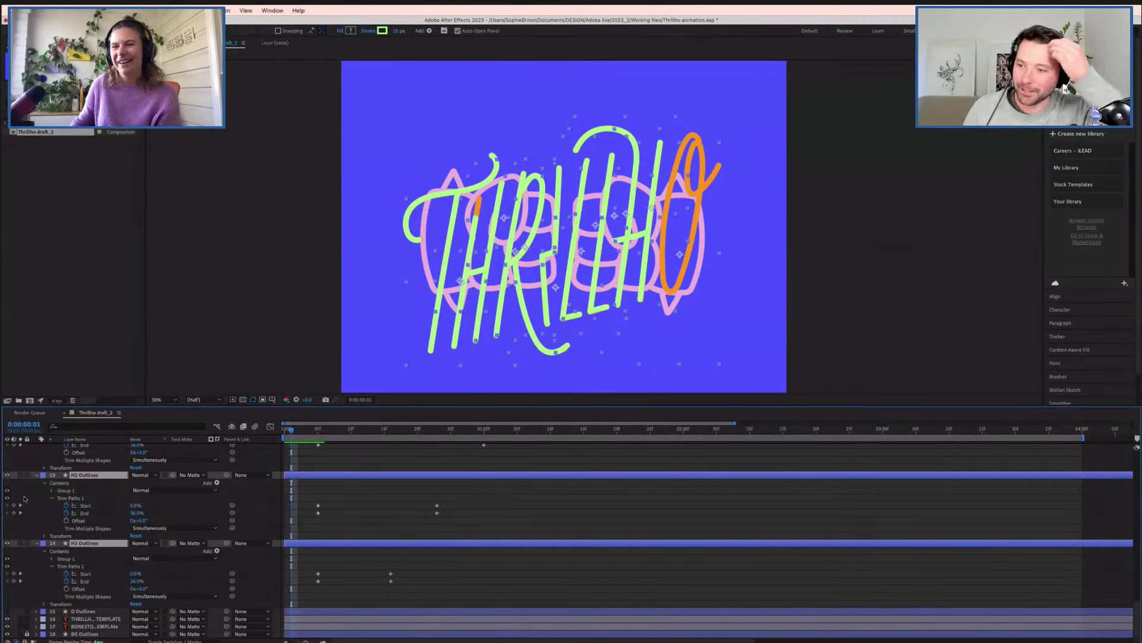
pyautogui.click(8, 543)
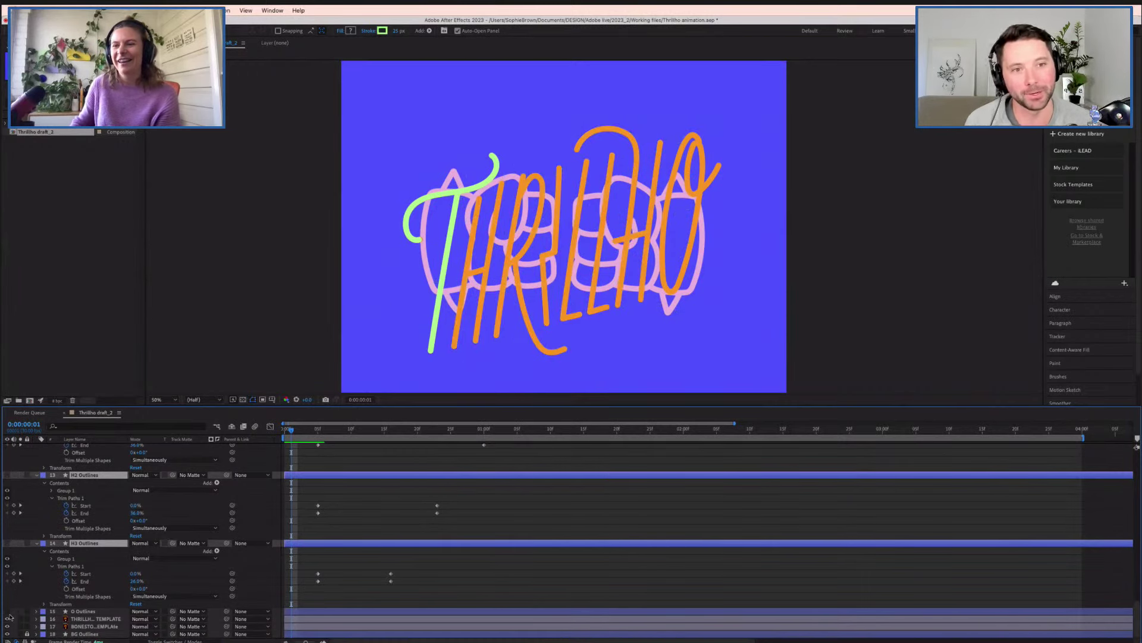
# - Show the O Outlines layer, add Trim Paths to its contents and expand the Trim Paths properties
pyautogui.click(8, 612)
pyautogui.click(83, 612)
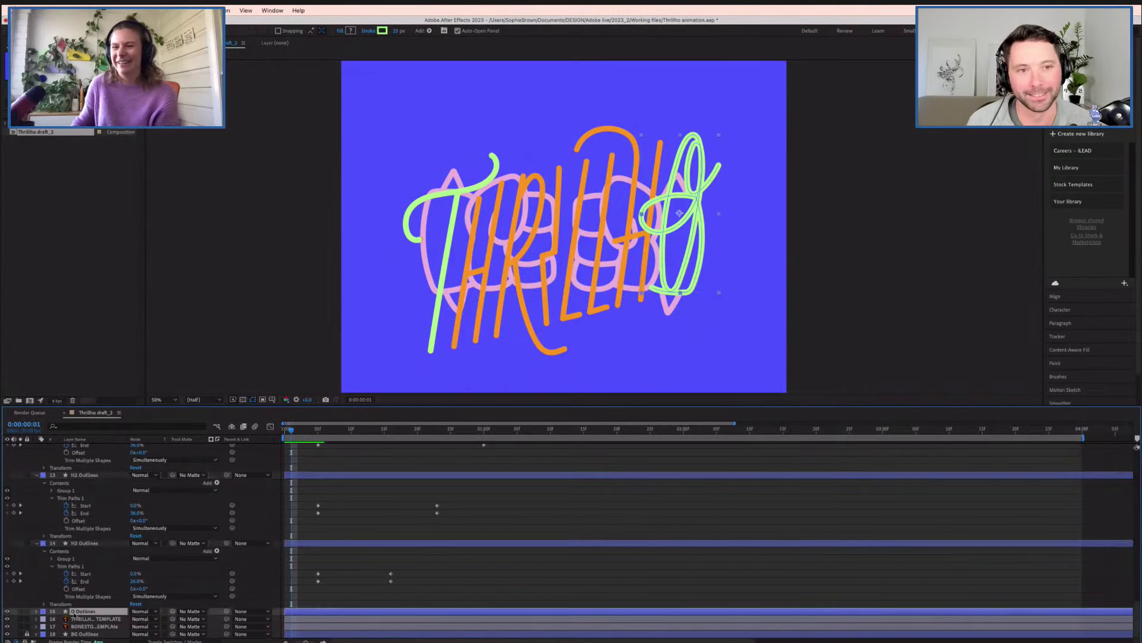
pyautogui.click(36, 612)
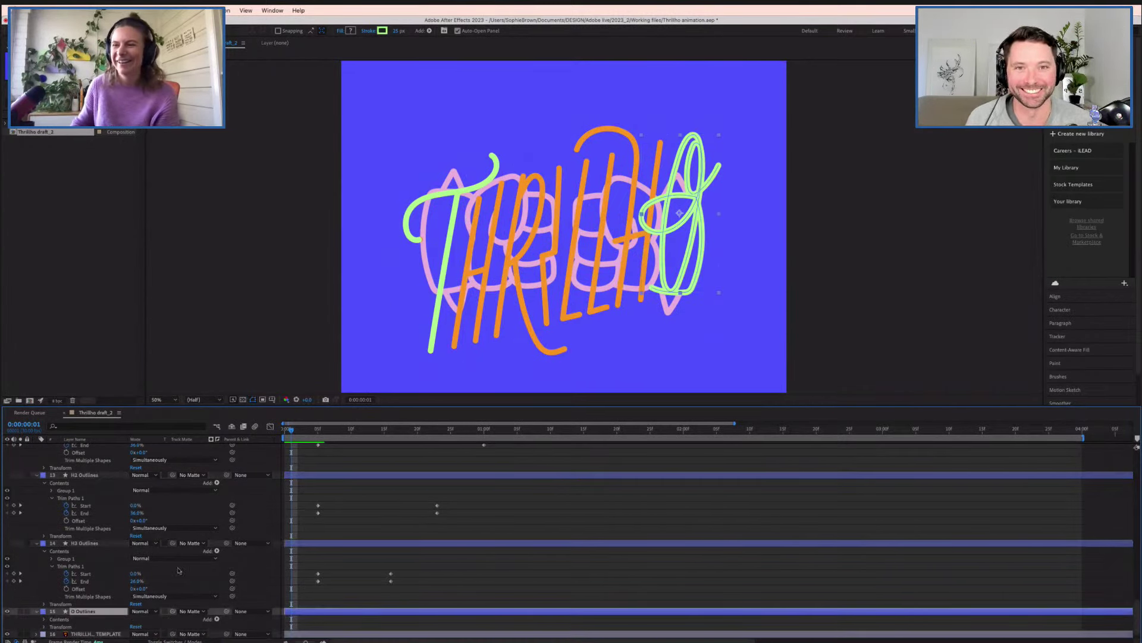
pyautogui.scroll(-1, 169, 596)
pyautogui.click(217, 604)
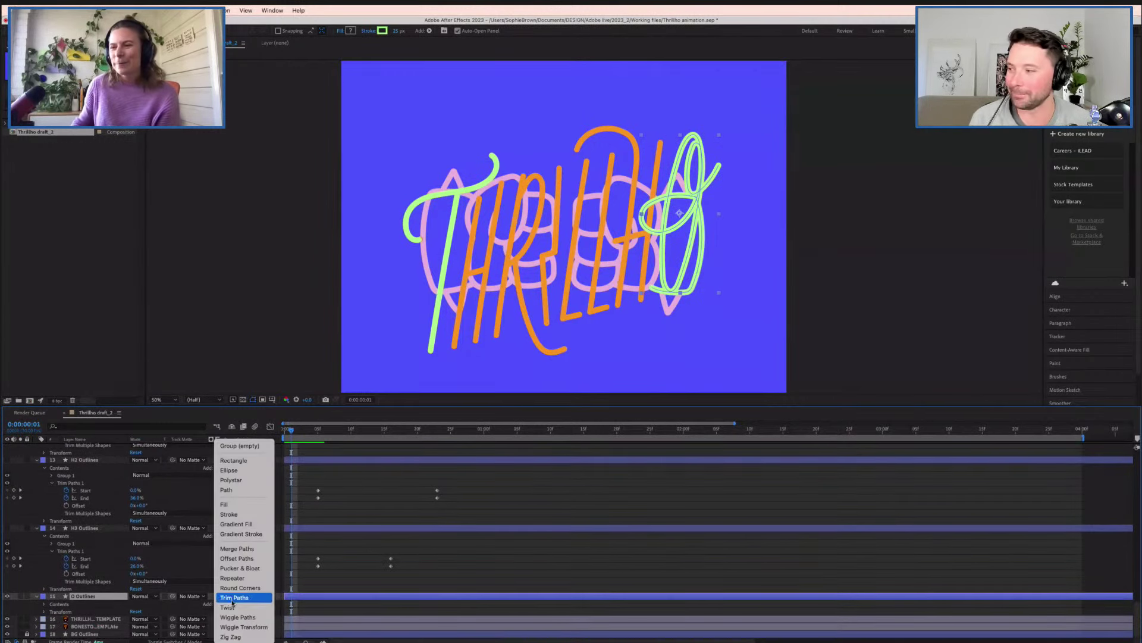
pyautogui.click(233, 599)
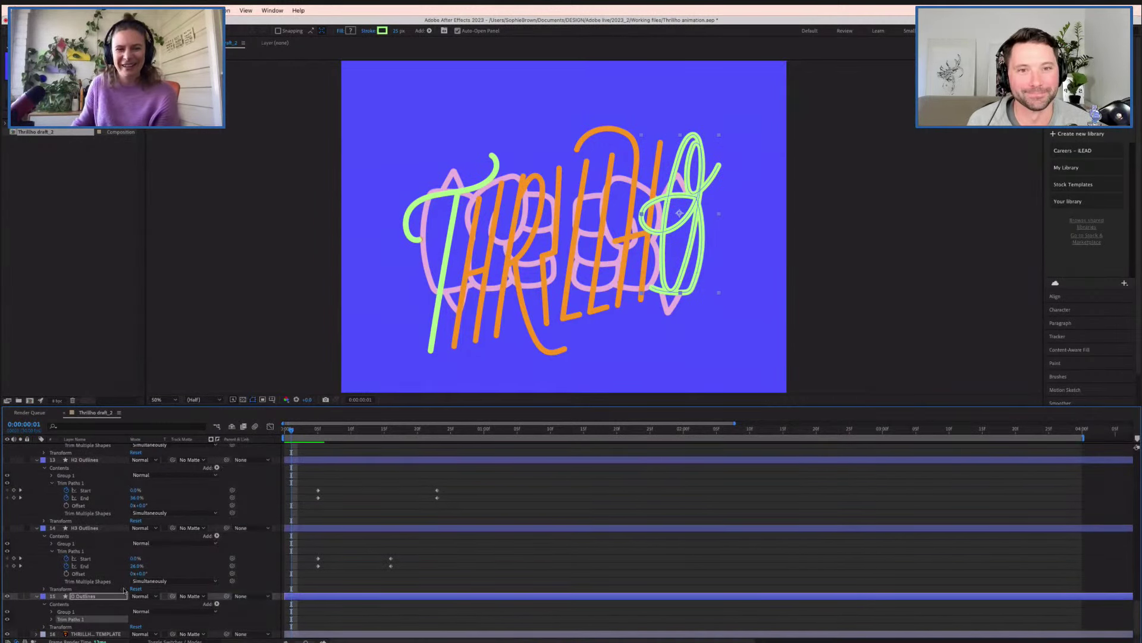
pyautogui.scroll(-1, 83, 583)
pyautogui.click(52, 604)
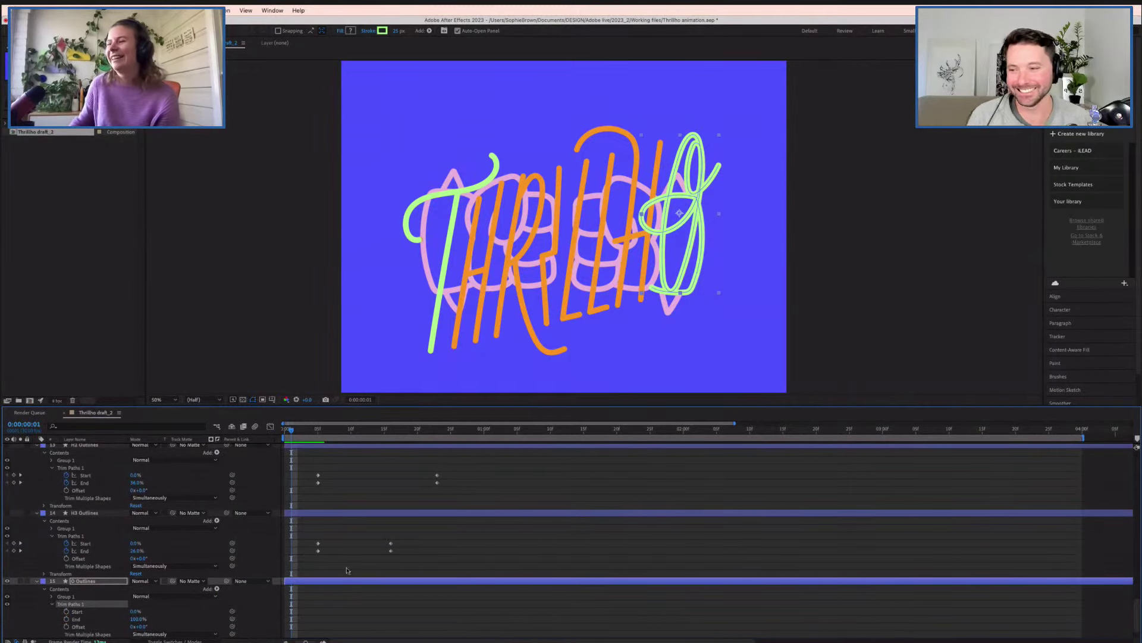
# - At frame 5, trim O Outlines to the letter O with End at 100%, keyframe Start and End, and go to frame 21
pyautogui.click(318, 429)
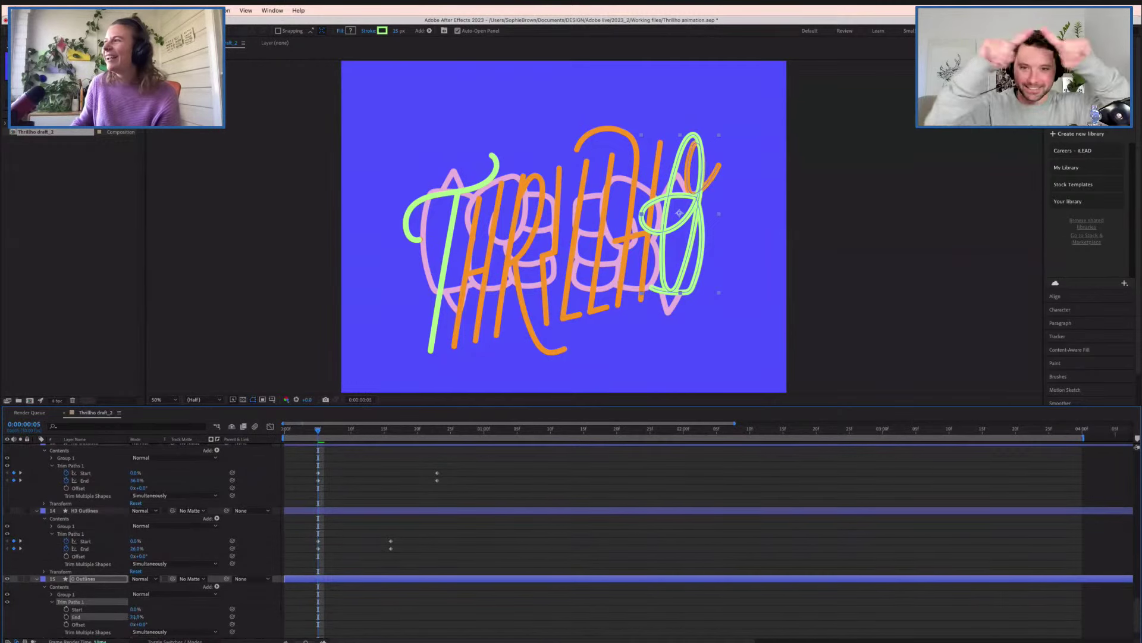
pyautogui.moveTo(136, 608); pyautogui.dragTo(153, 611)
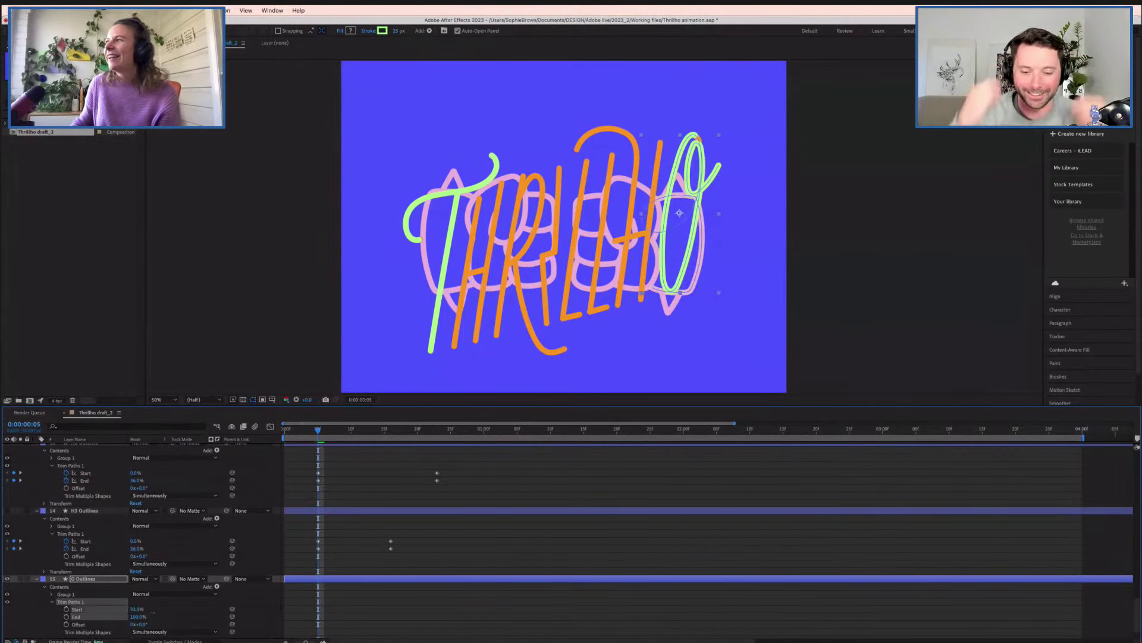
pyautogui.click(66, 609)
pyautogui.click(66, 616)
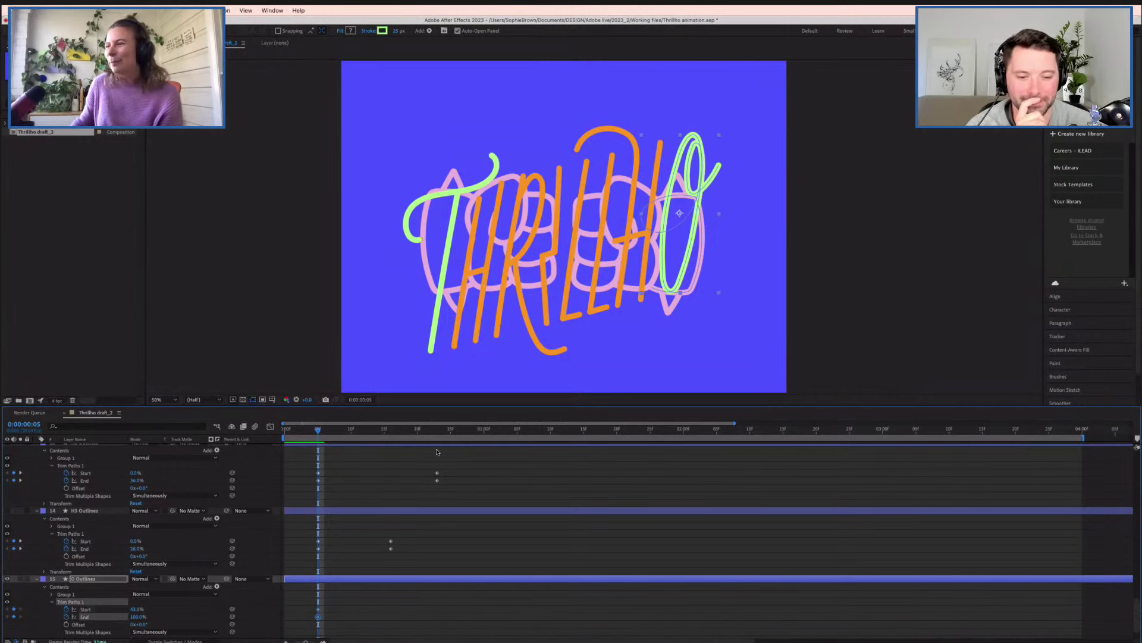
pyautogui.click(425, 435)
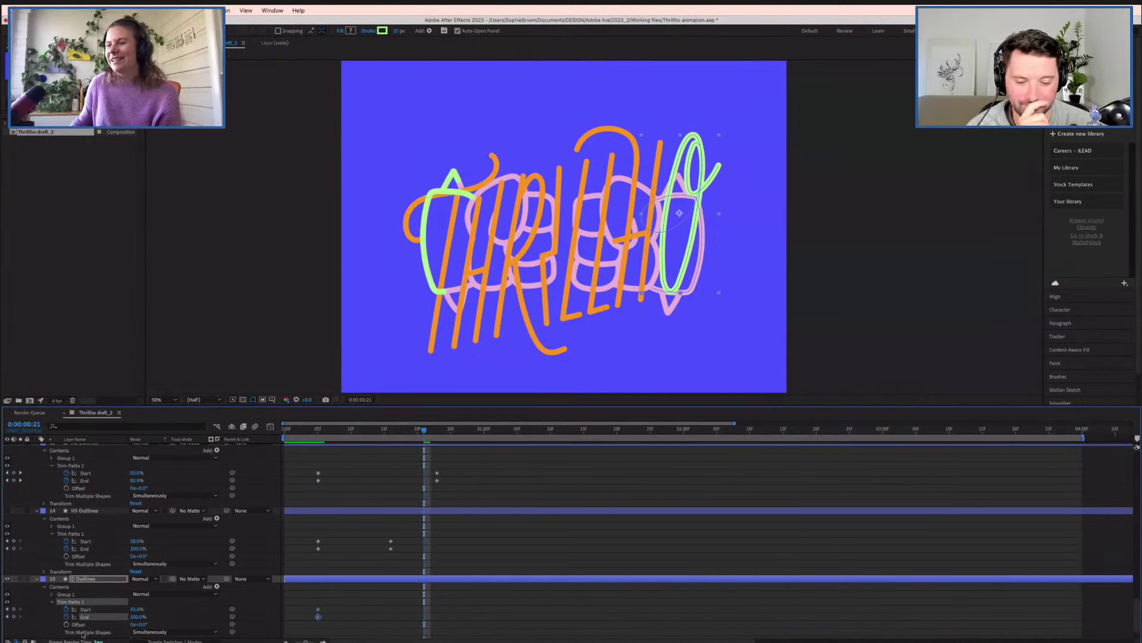
pyautogui.moveTo(134, 609); pyautogui.dragTo(138, 610)
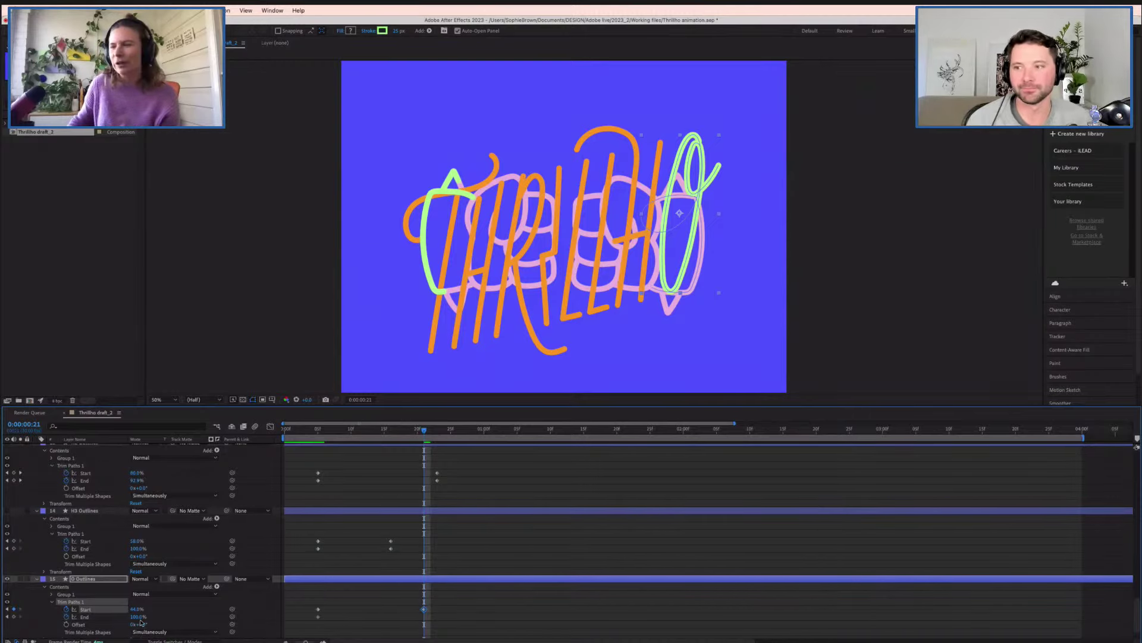
pyautogui.moveTo(138, 617); pyautogui.dragTo(144, 617)
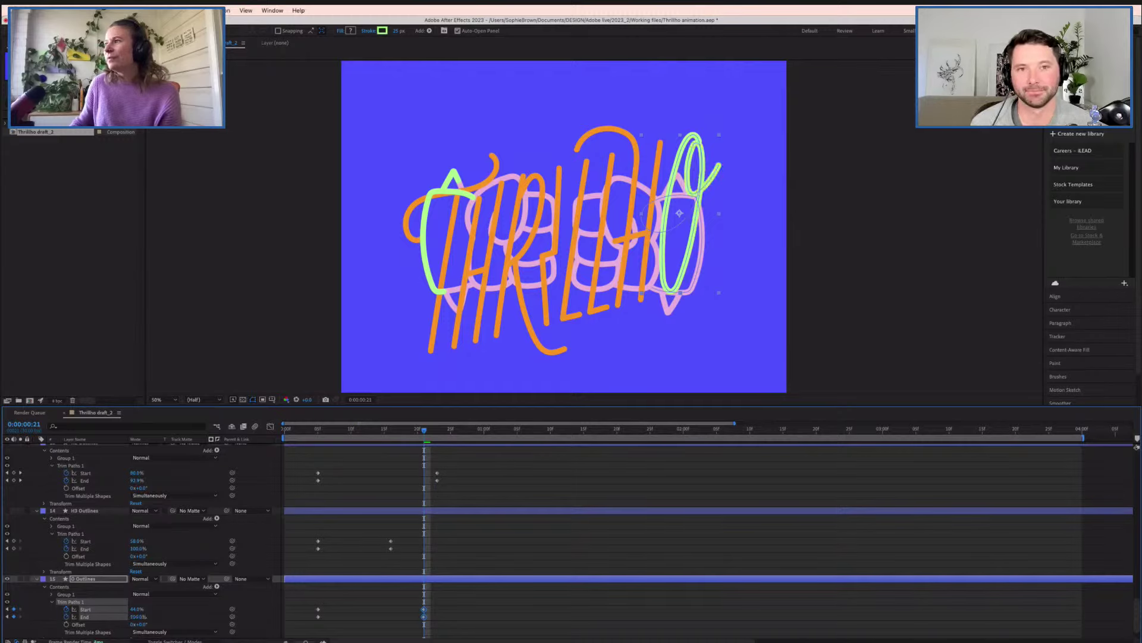
pyautogui.click(421, 623)
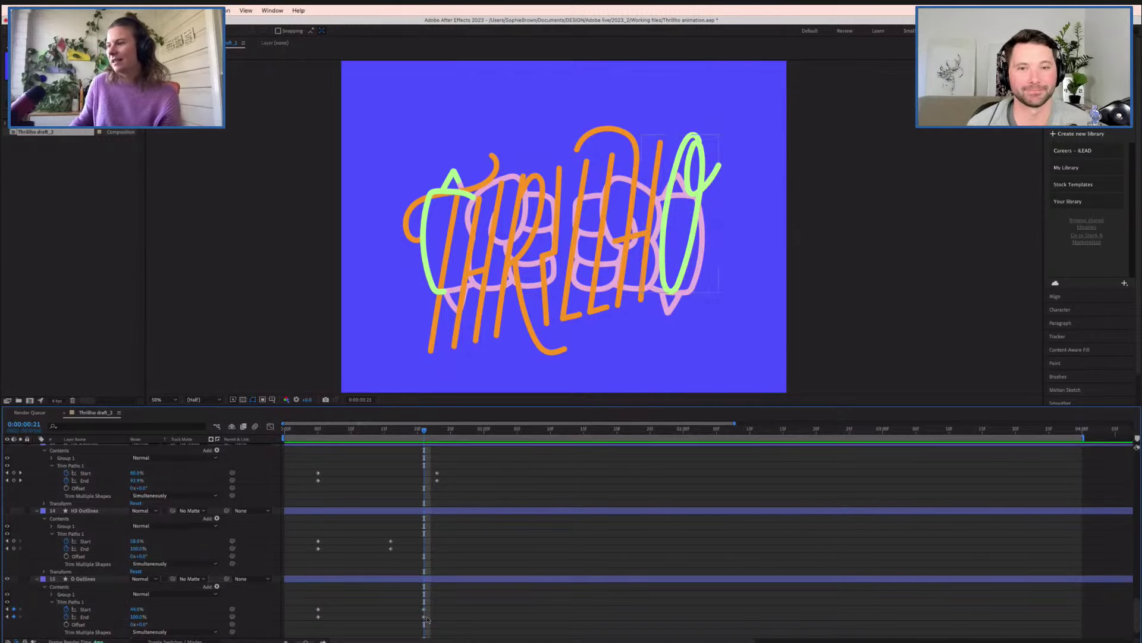
pyautogui.moveTo(421, 617); pyautogui.dragTo(426, 619)
pyautogui.press('Delete')
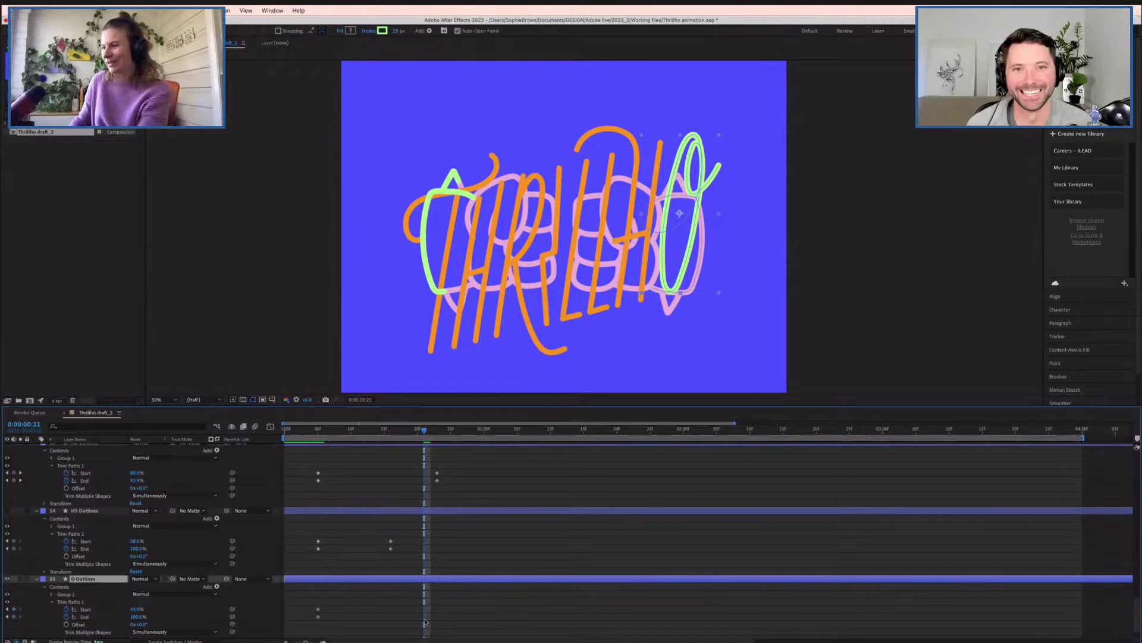
# - At frame 21, keyframe O Outlines' Start at 0% and End at 22.5% so the stroke fits the pink template
pyautogui.moveTo(136, 609)
pyautogui.mouseDown()
pyautogui.moveTo(152, 609)
pyautogui.moveTo(96, 616)
pyautogui.moveTo(136, 617)
pyautogui.mouseUp()
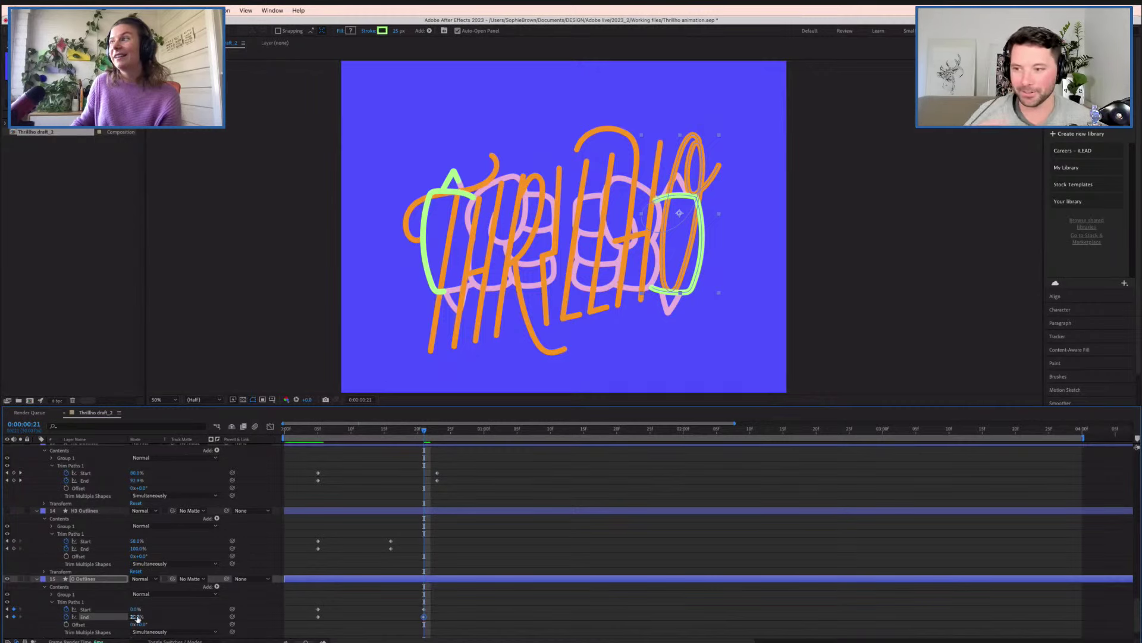
pyautogui.press('/')
pyautogui.moveTo(647, 305); pyautogui.dragTo(388, 339)
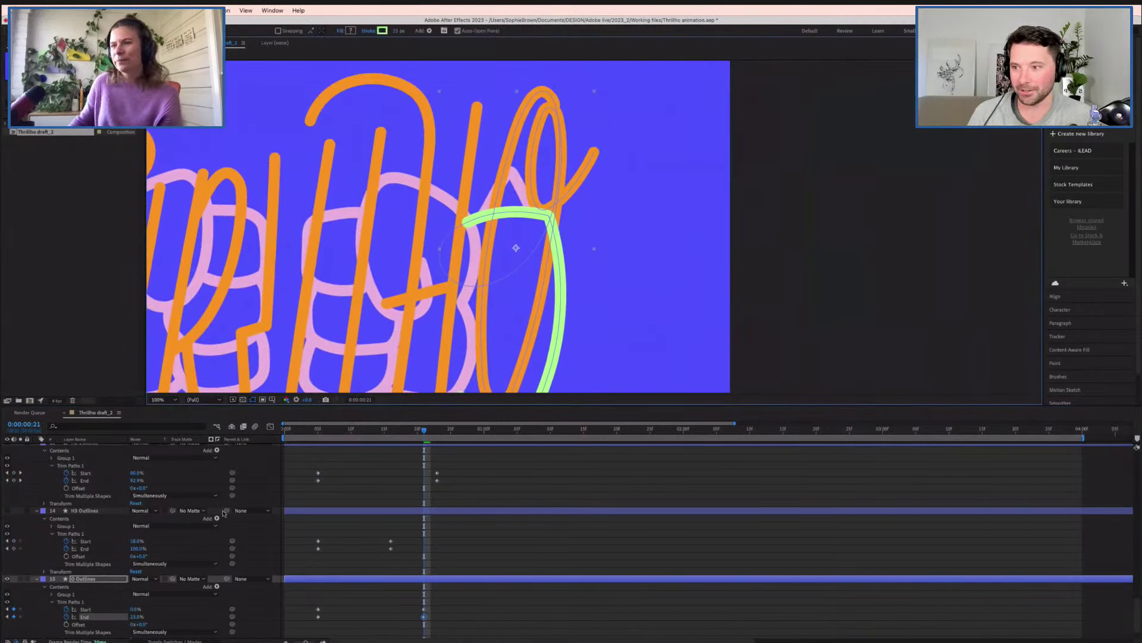
pyautogui.click(137, 620)
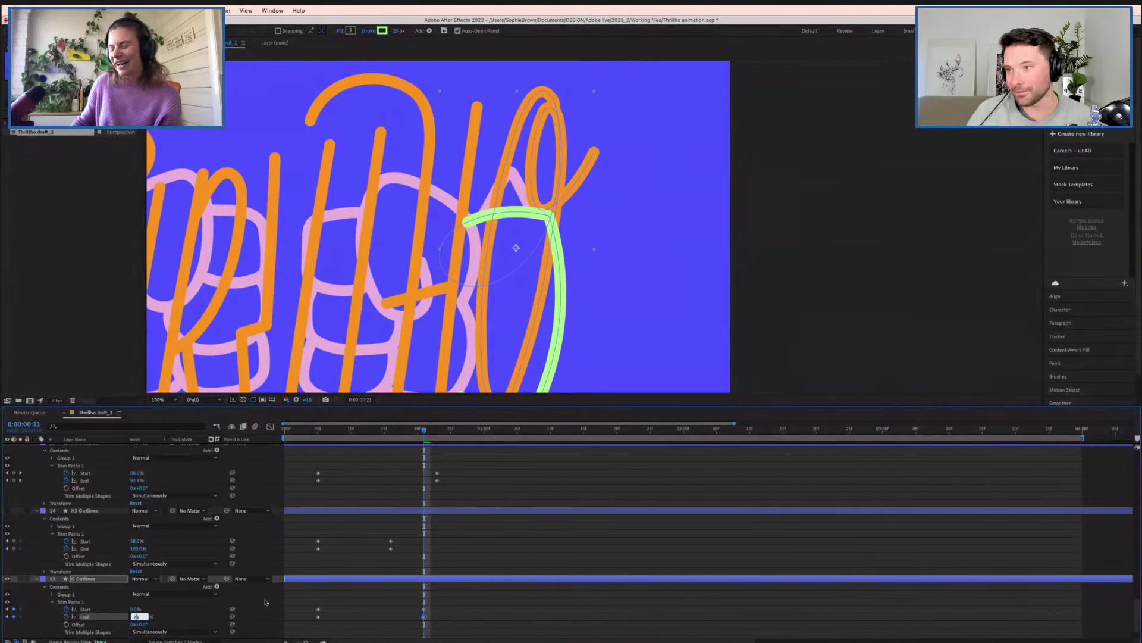
pyautogui.write('23.5')
pyautogui.press('Return')
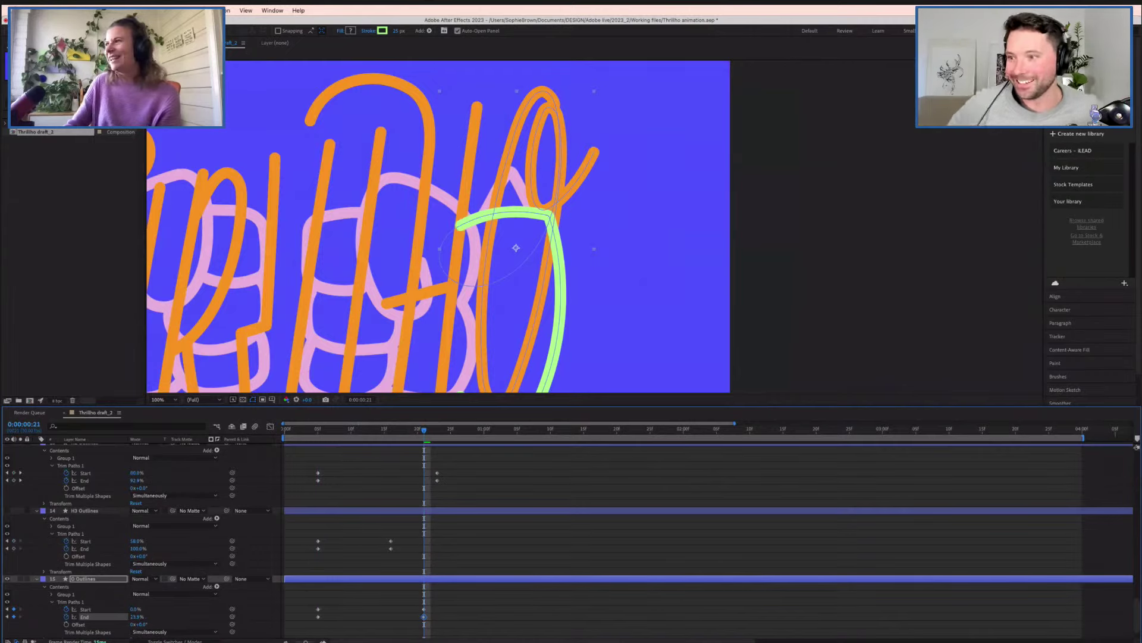
pyautogui.click(140, 617)
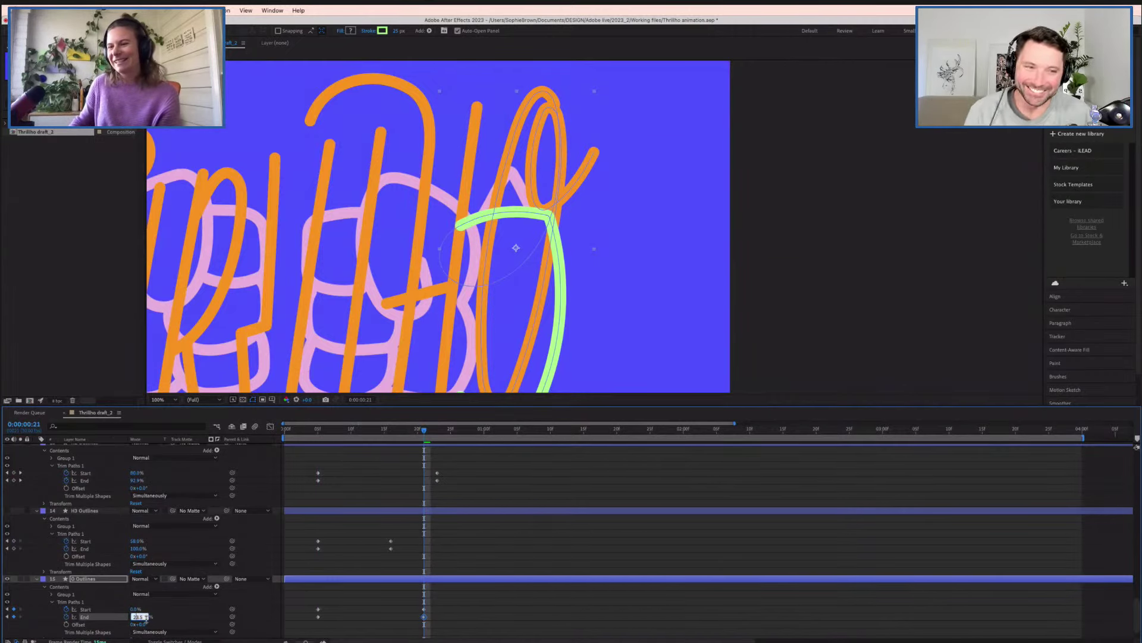
pyautogui.write('22.5')
pyautogui.press('Return')
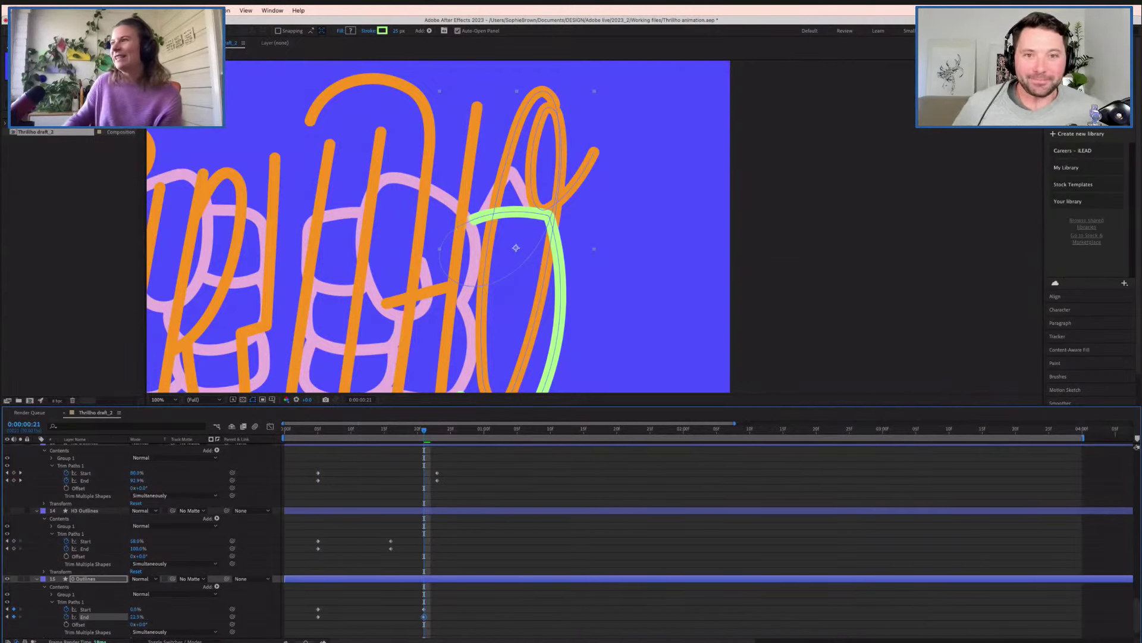
# - Preview O Outlines' stroke animation from around frame 5 and scrub through it to frame 14
pyautogui.press(',')
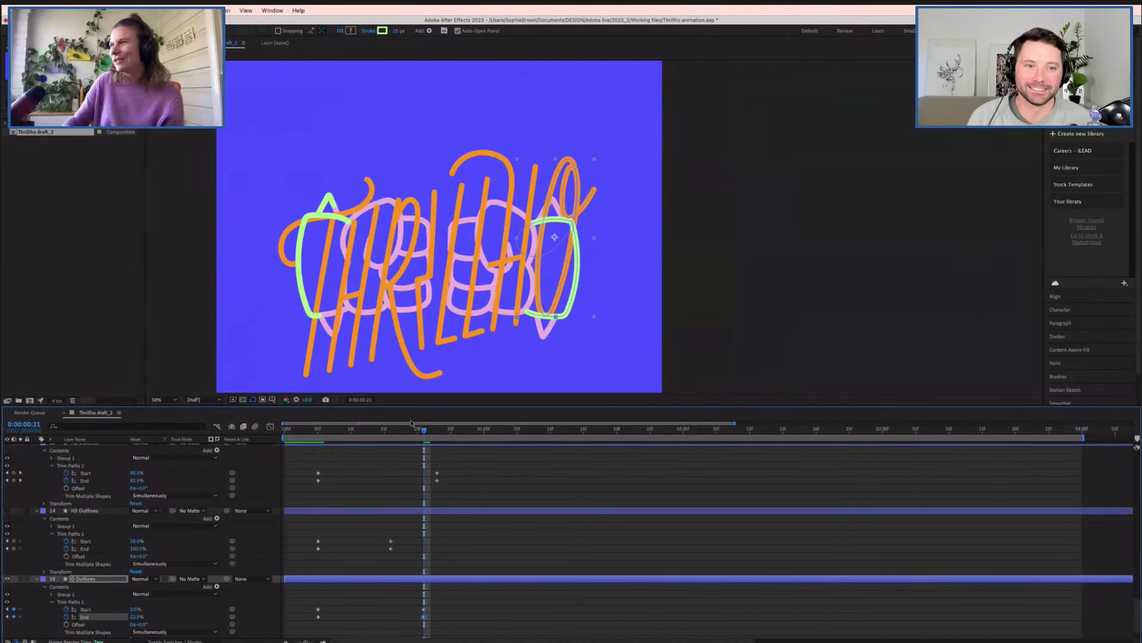
pyautogui.click(329, 433)
pyautogui.press('space')
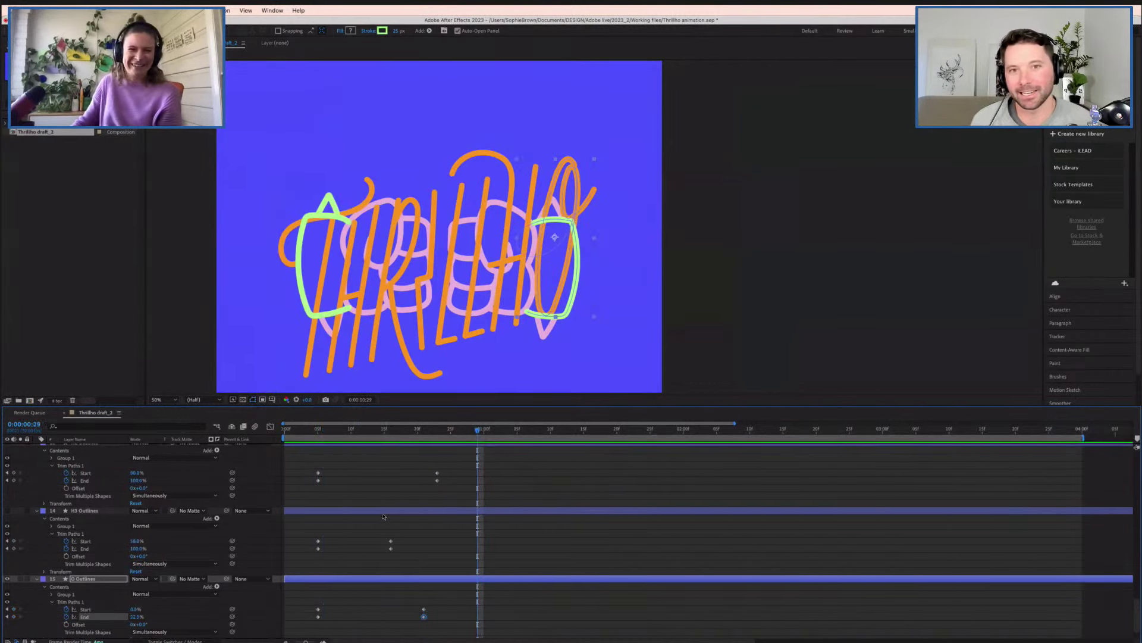
pyautogui.click(325, 433)
pyautogui.press('space')
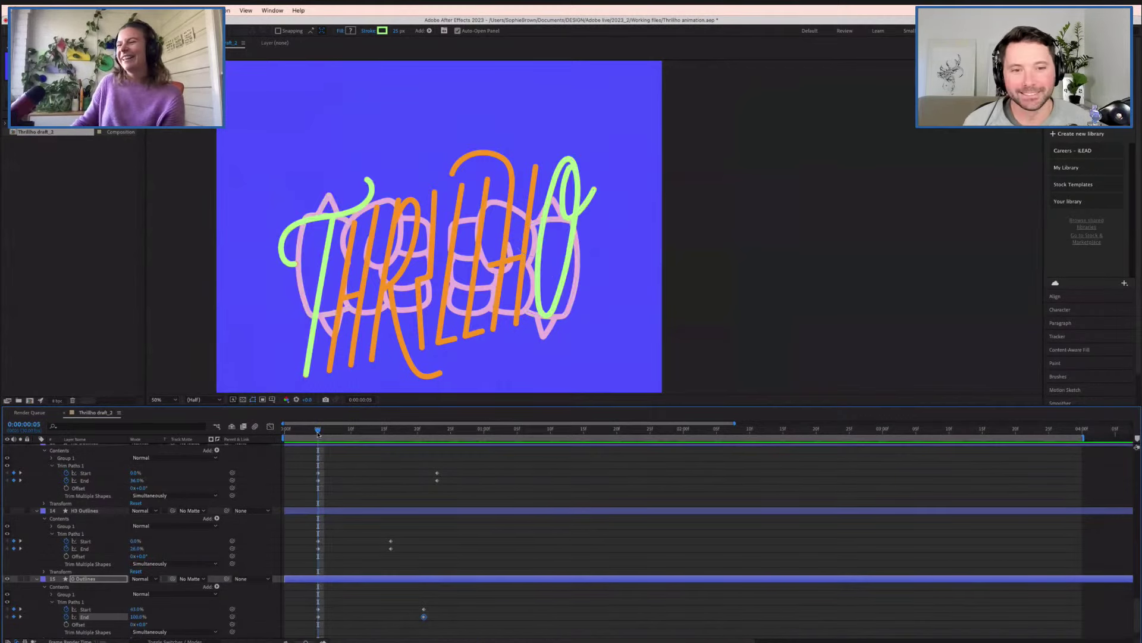
pyautogui.press('space')
pyautogui.moveTo(326, 433); pyautogui.dragTo(378, 433)
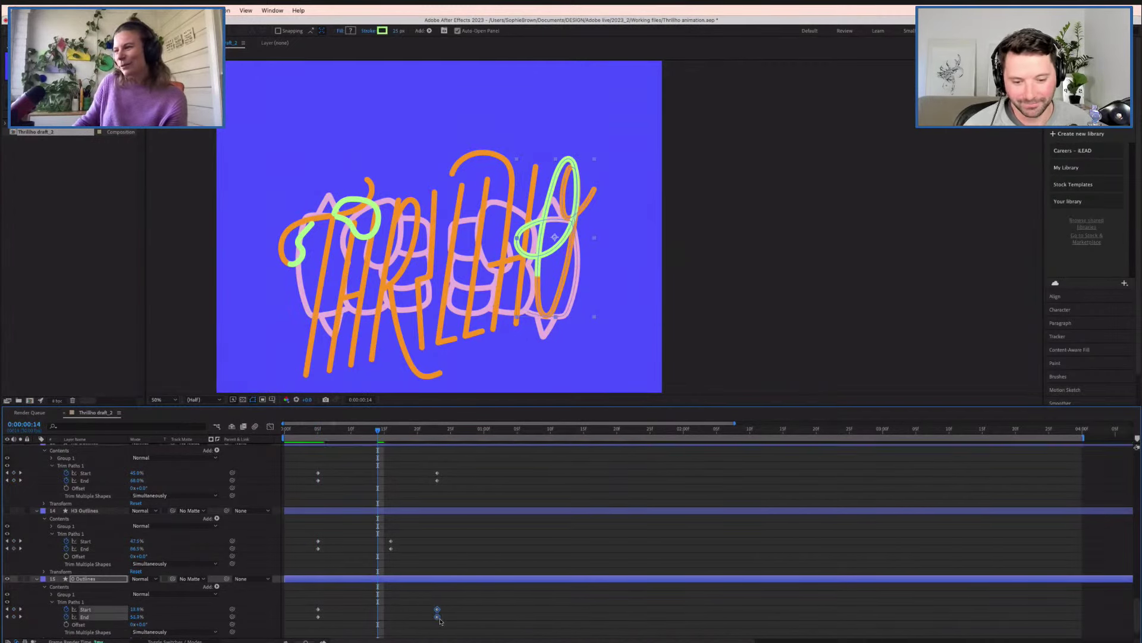
# - Move O Outlines' ending Start and End keyframes to frame 25 and preview the animation from frame 4
pyautogui.moveTo(425, 617); pyautogui.dragTo(452, 617)
pyautogui.click(310, 433)
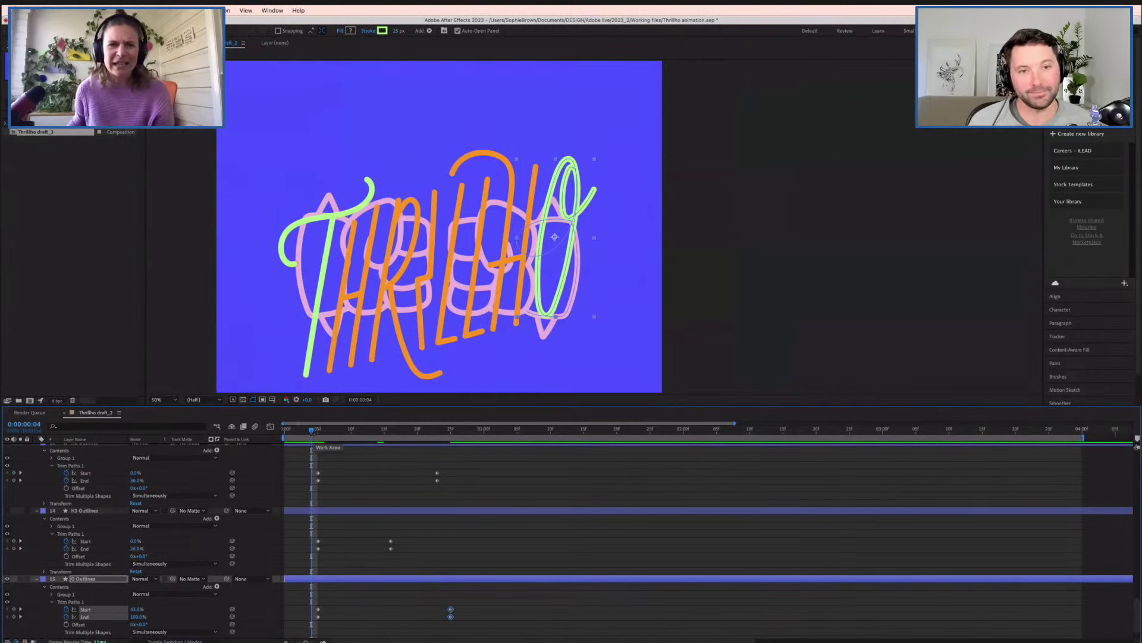
pyautogui.press('space')
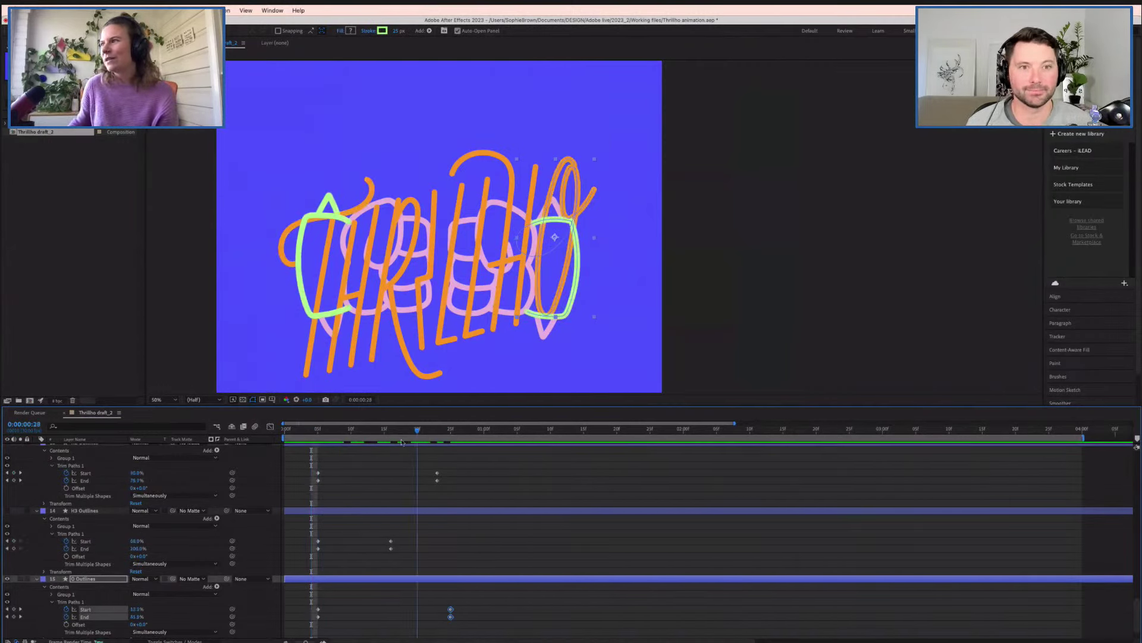
# - Replay the retimed O Outlines animation from frame 5 and examine the stroke around frame 15
pyautogui.click(324, 432)
pyautogui.moveTo(322, 450); pyautogui.dragTo(395, 460)
pyautogui.rightClick(396, 460)
pyautogui.click(318, 433)
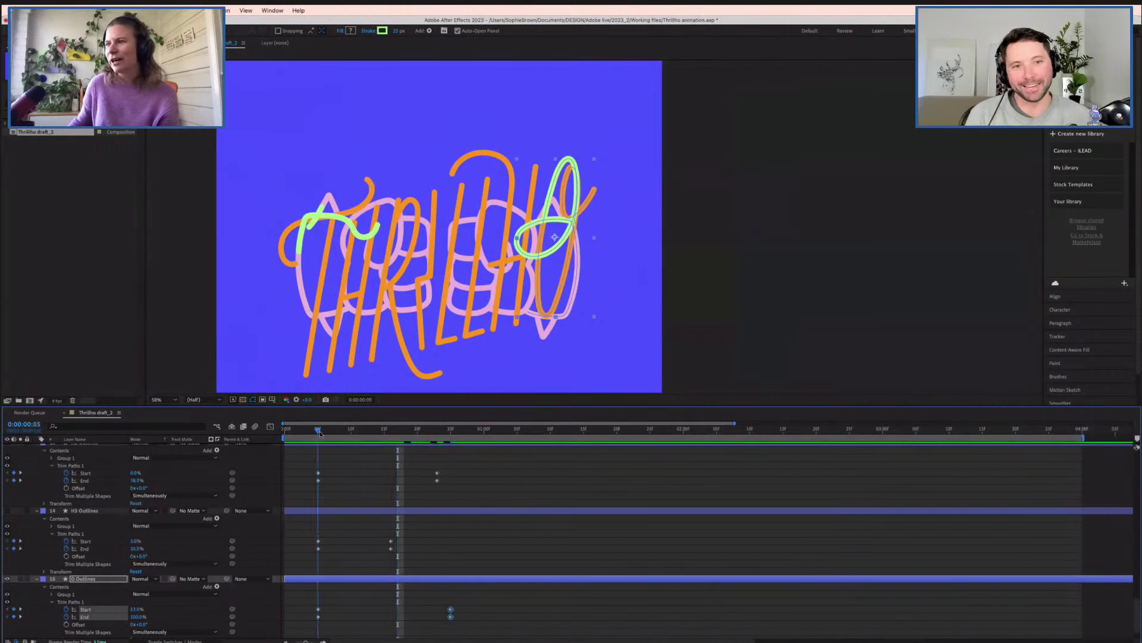
pyautogui.press('space')
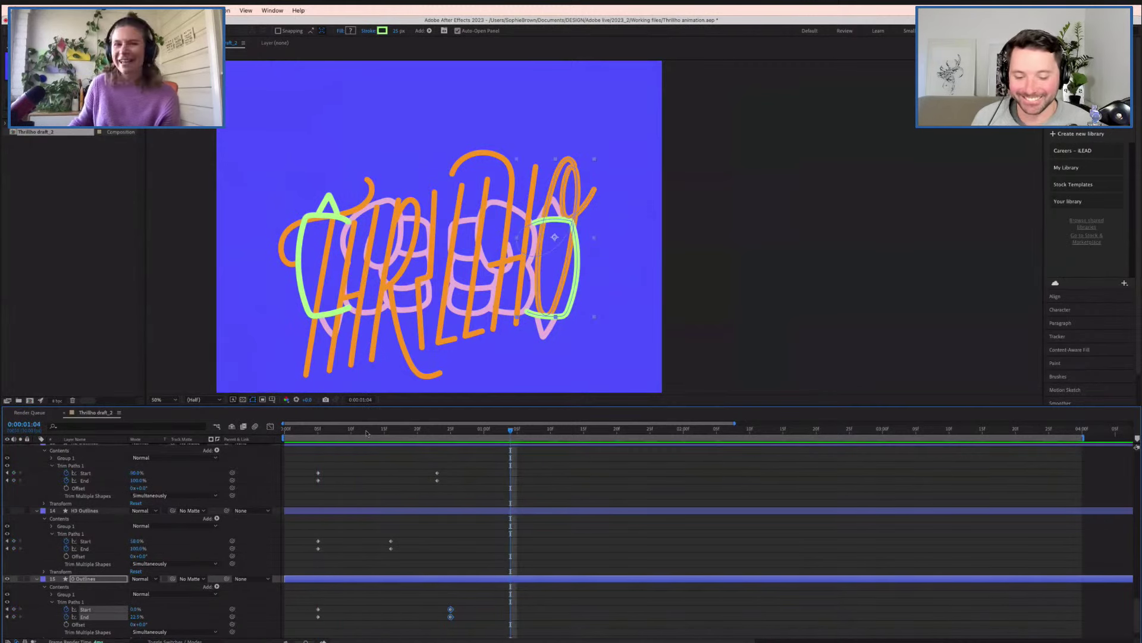
pyautogui.click(378, 432)
pyautogui.moveTo(380, 433); pyautogui.dragTo(384, 432)
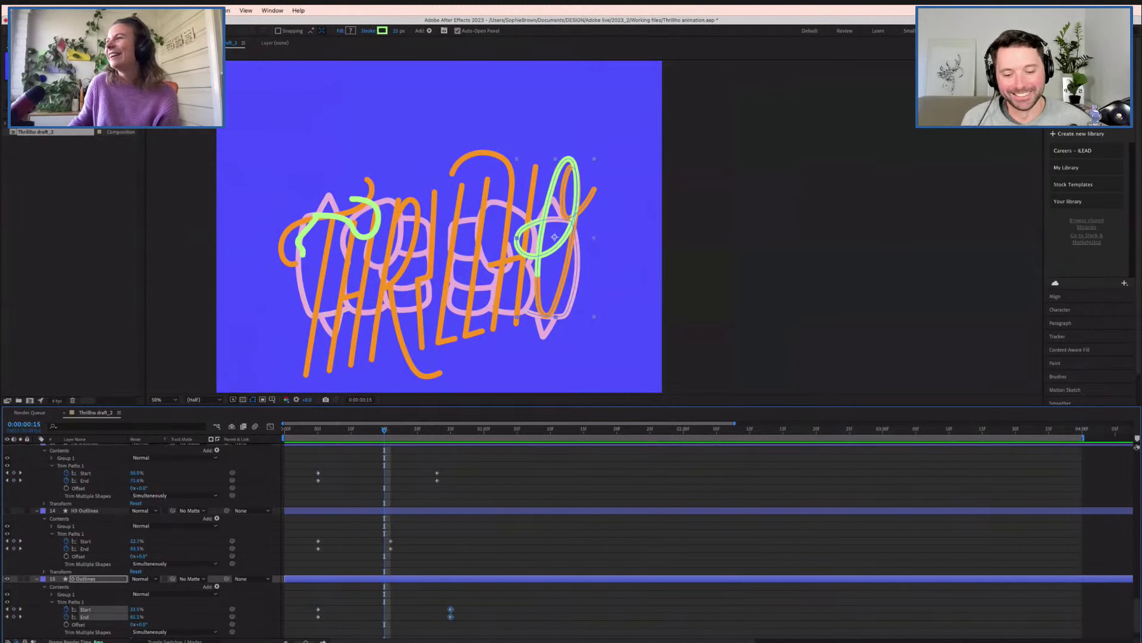
# - Move O Outlines' ending End keyframe to frame 20, scrub to frame 9 and select its ending Start keyframe
pyautogui.click(455, 612)
pyautogui.click(451, 609)
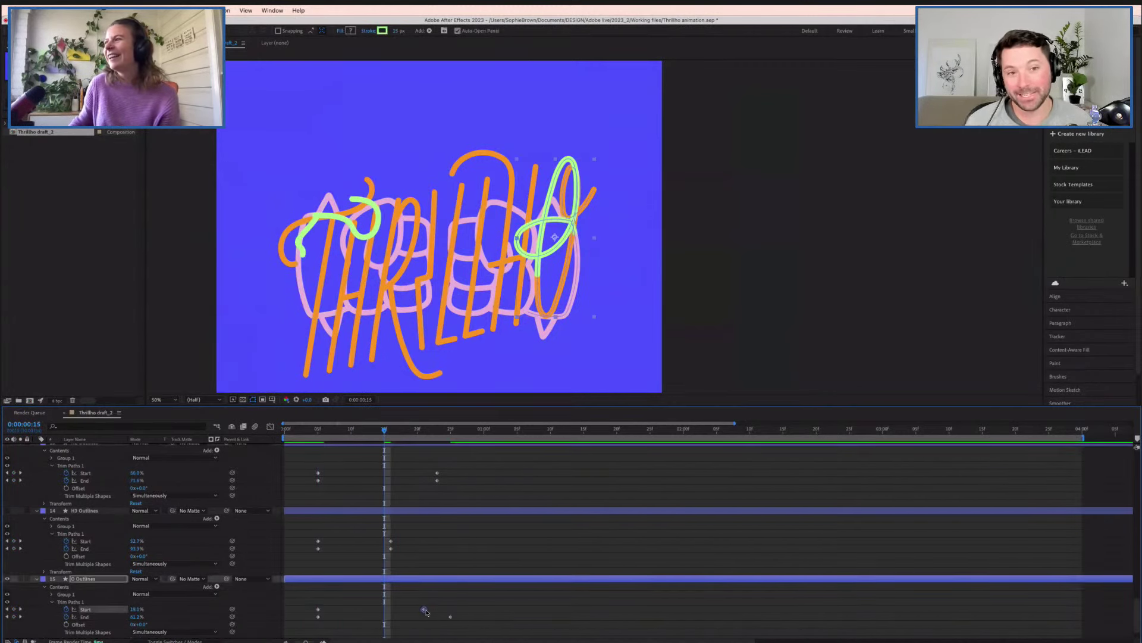
pyautogui.moveTo(450, 615)
pyautogui.moveTo(451, 617); pyautogui.dragTo(418, 617)
pyautogui.moveTo(318, 434); pyautogui.dragTo(344, 435)
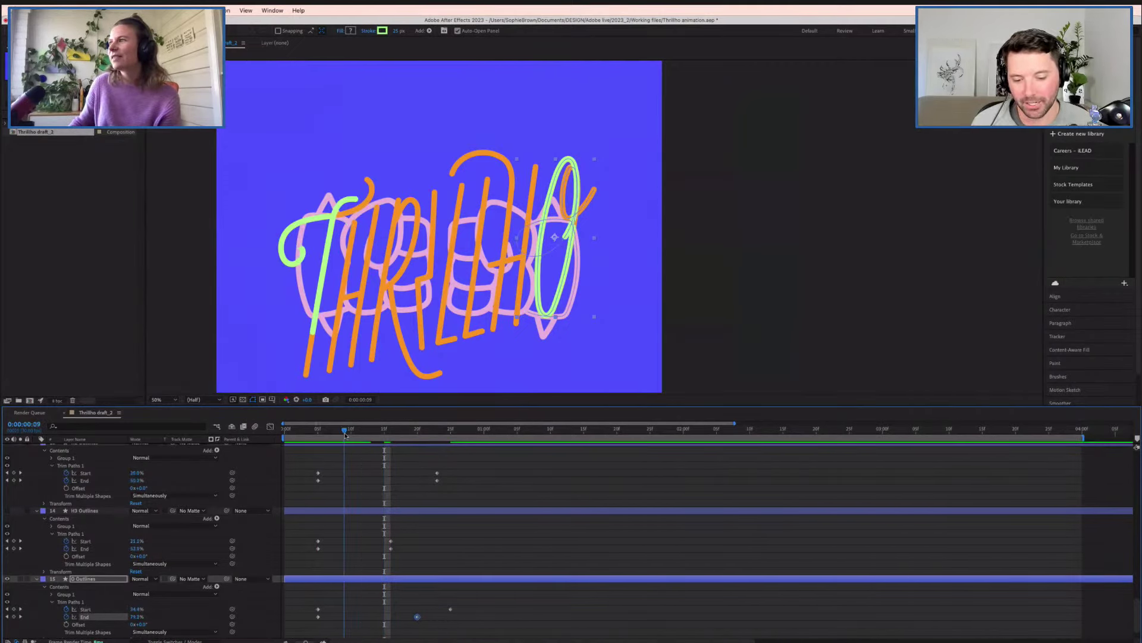
pyautogui.click(451, 610)
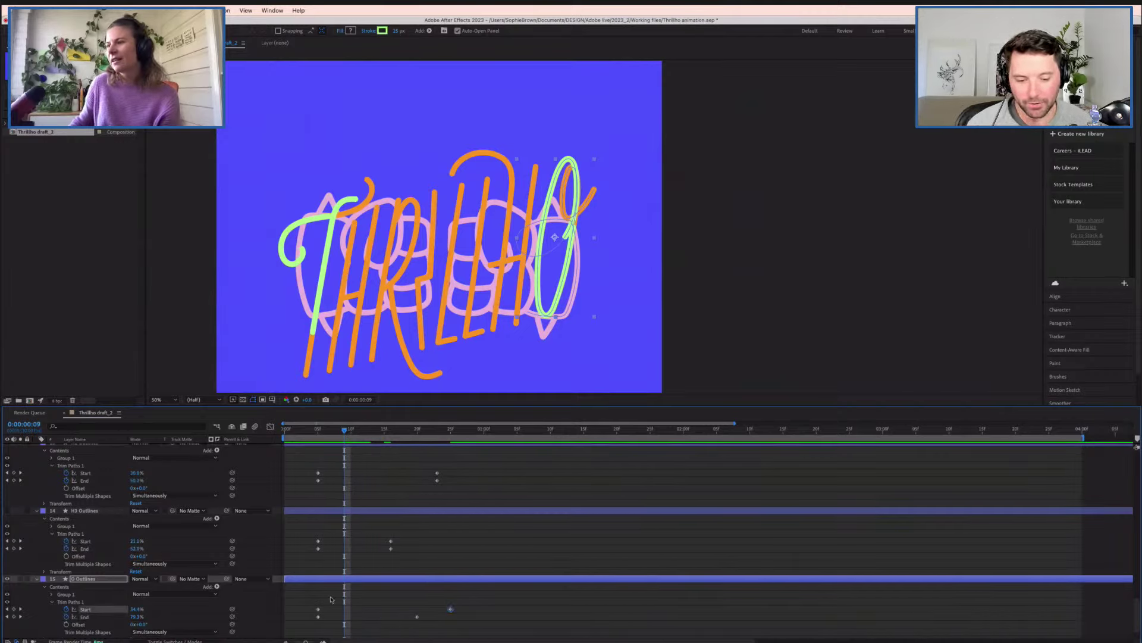
# - Scrub O Outlines' stroke to frame 12 and replay the animation from frame 5
pyautogui.moveTo(345, 435)
pyautogui.mouseDown()
pyautogui.moveTo(471, 454)
pyautogui.moveTo(311, 461)
pyautogui.moveTo(470, 458)
pyautogui.moveTo(315, 464)
pyautogui.moveTo(452, 488)
pyautogui.moveTo(361, 490)
pyautogui.mouseUp()
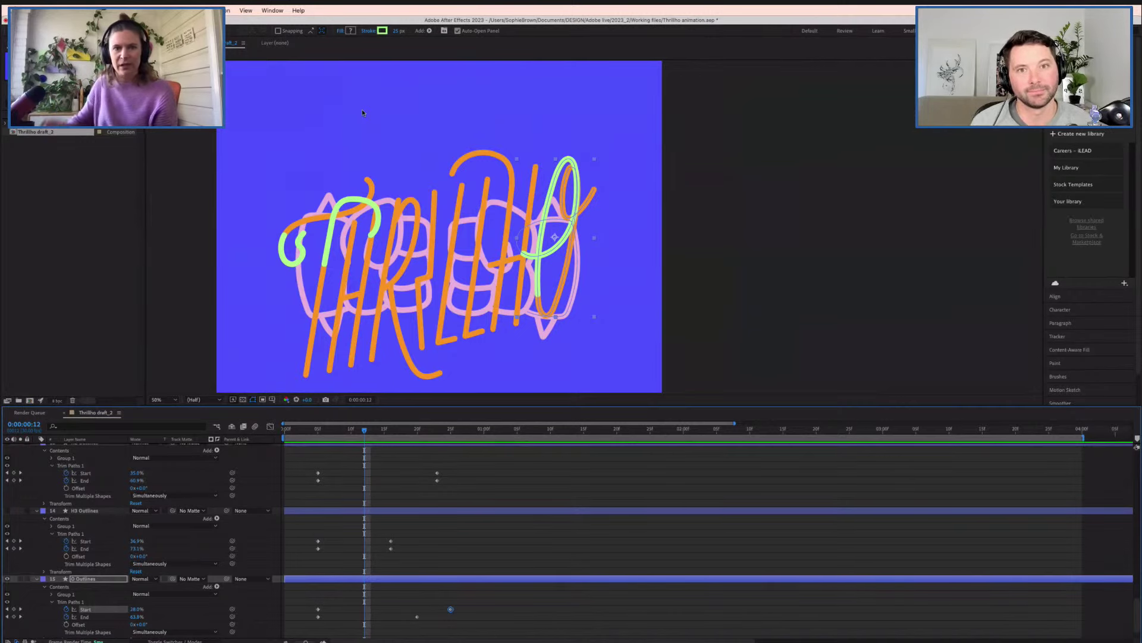
pyautogui.press('space')
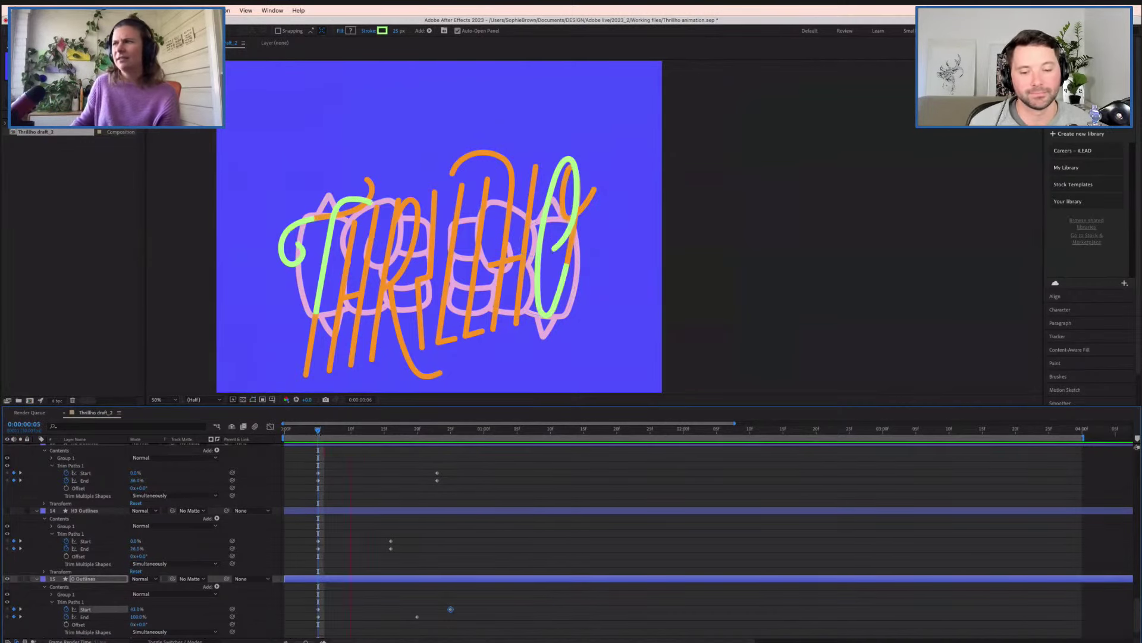
pyautogui.press('space')
pyautogui.moveTo(326, 433); pyautogui.dragTo(367, 435)
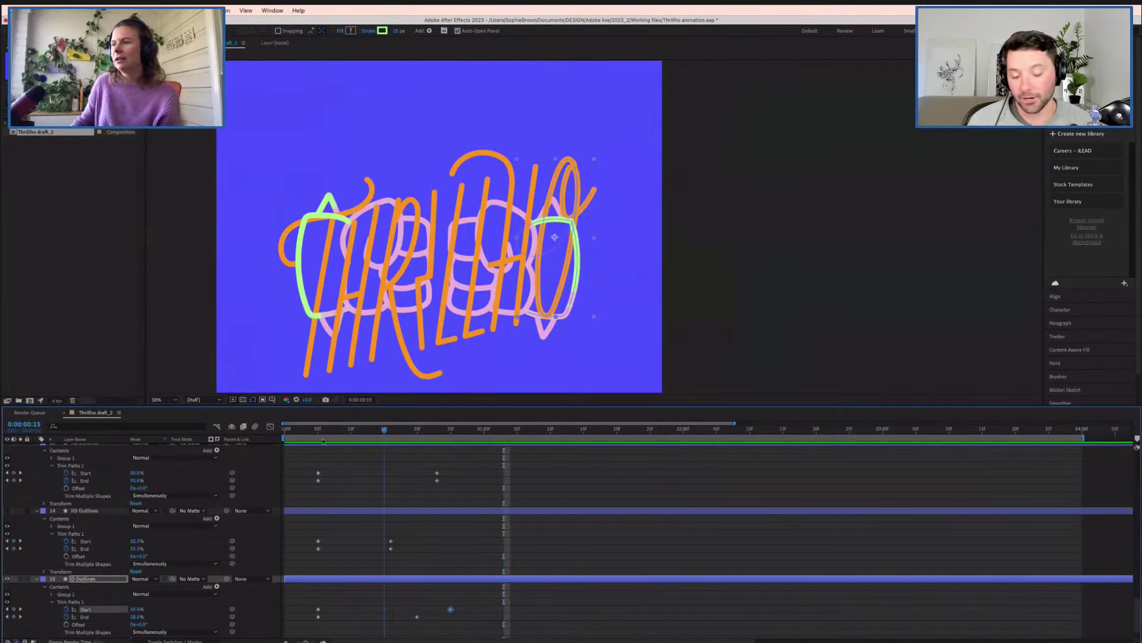
pyautogui.press('space')
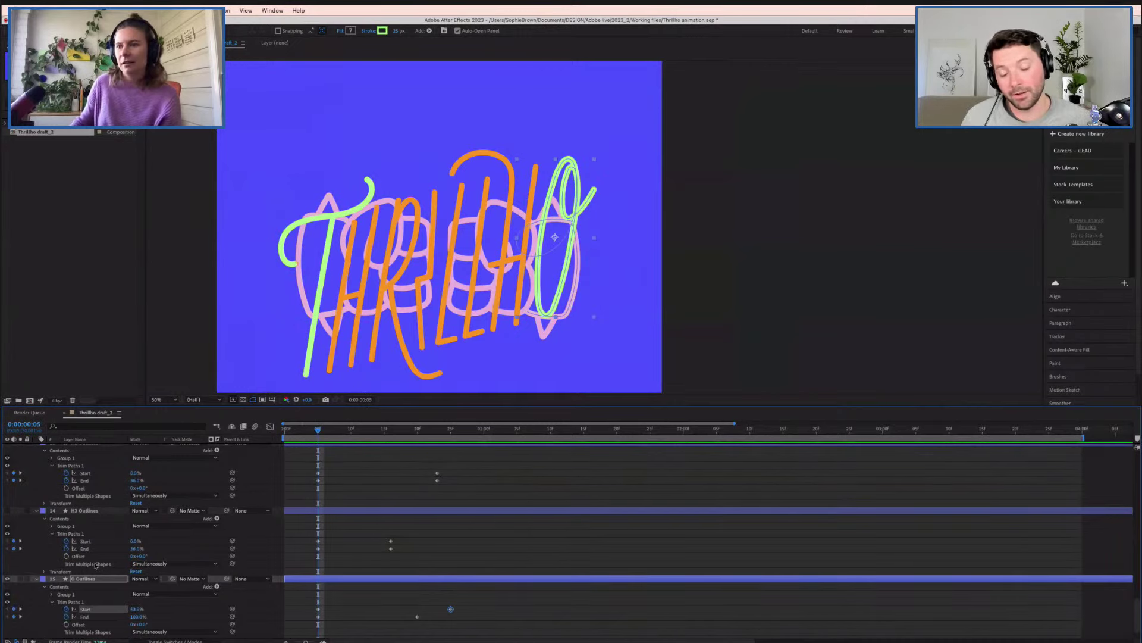
# - Hide the two template layers and make all the letter Outlines layers, from T1 down to O, visible
pyautogui.scroll(-2, 85, 589)
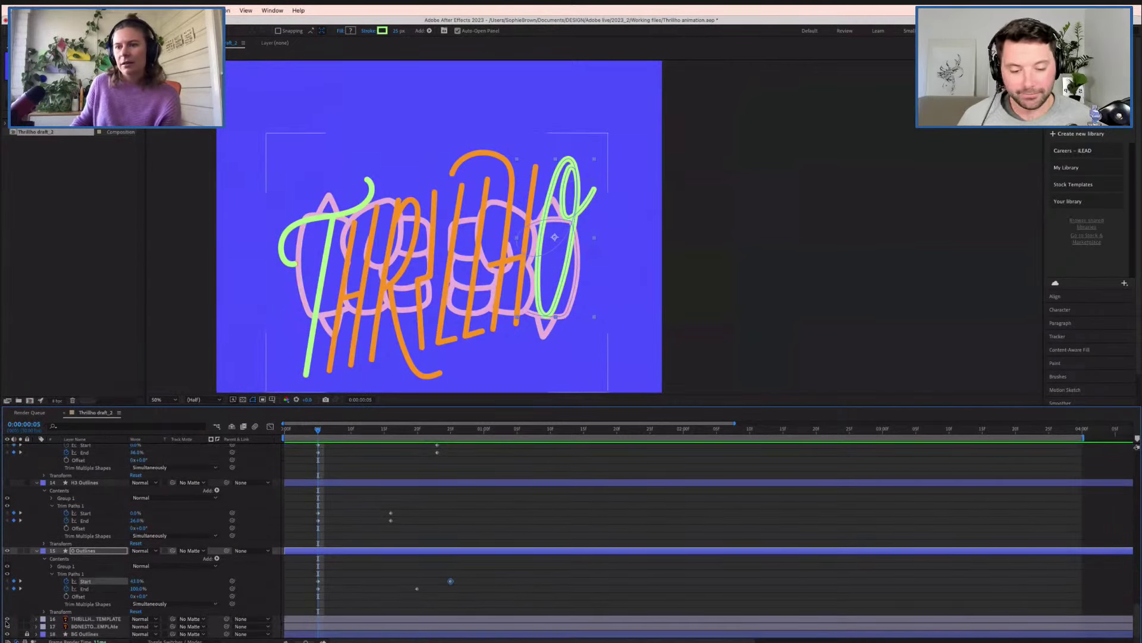
pyautogui.moveTo(8, 619); pyautogui.dragTo(8, 626)
pyautogui.click(83, 551)
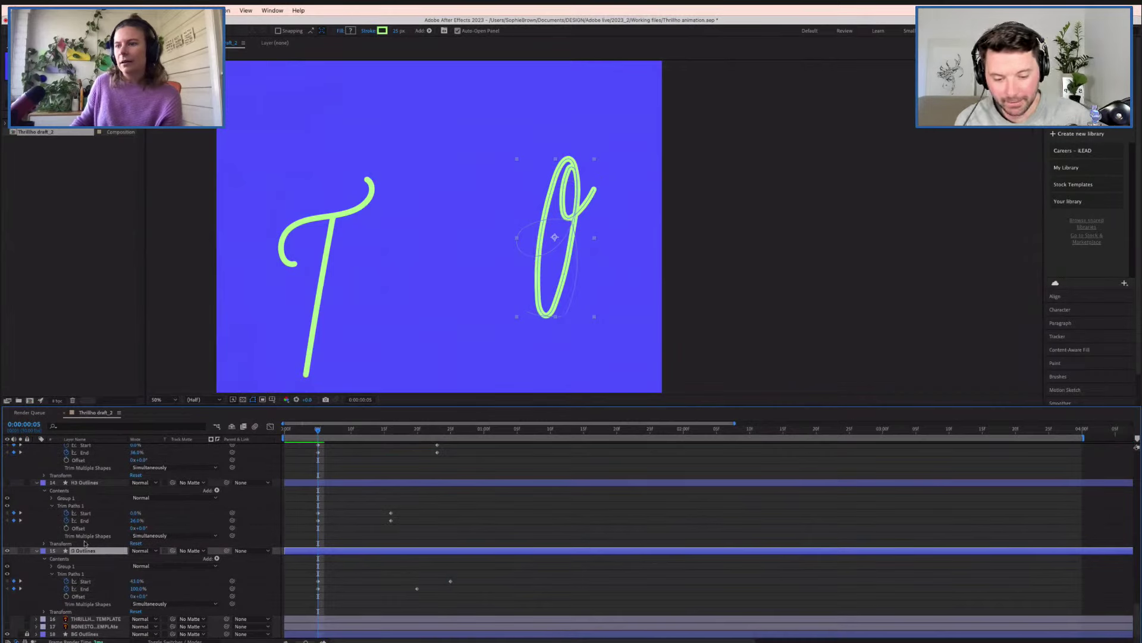
pyautogui.scroll(20, 84, 537)
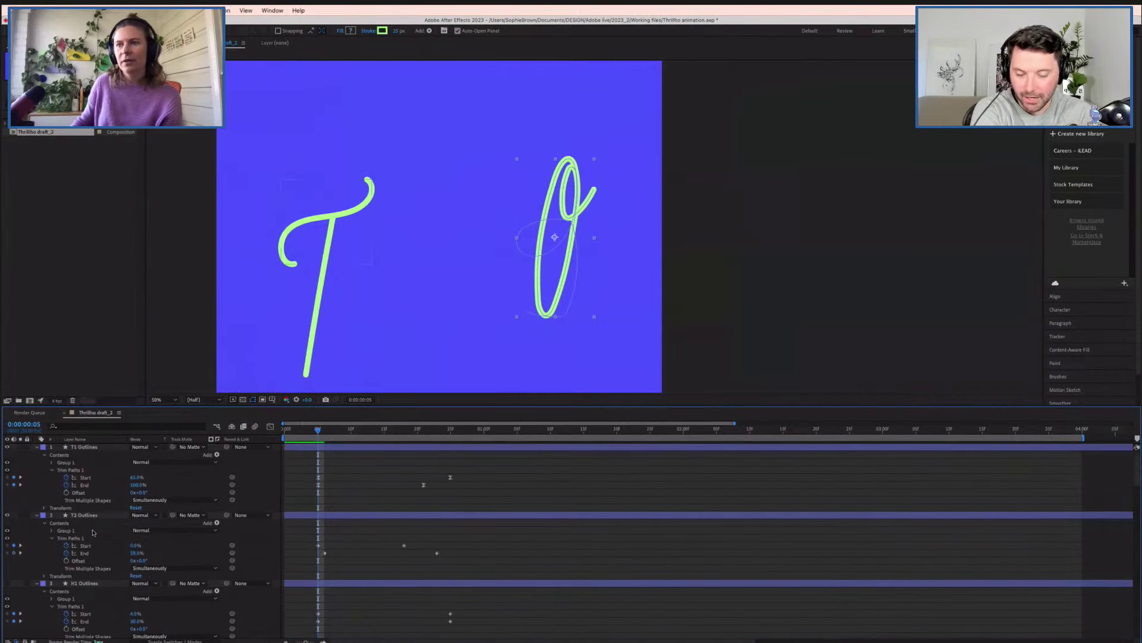
pyautogui.keyDown('shift'); pyautogui.click(84, 447); pyautogui.keyUp('shift')
pyautogui.click(8, 448)
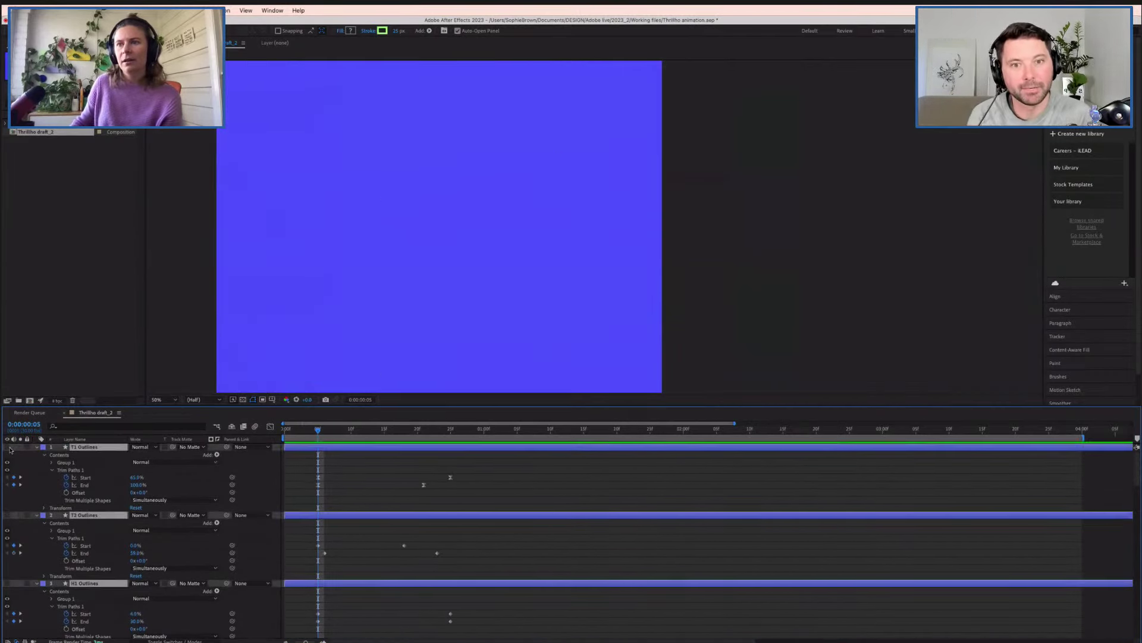
pyautogui.click(8, 447)
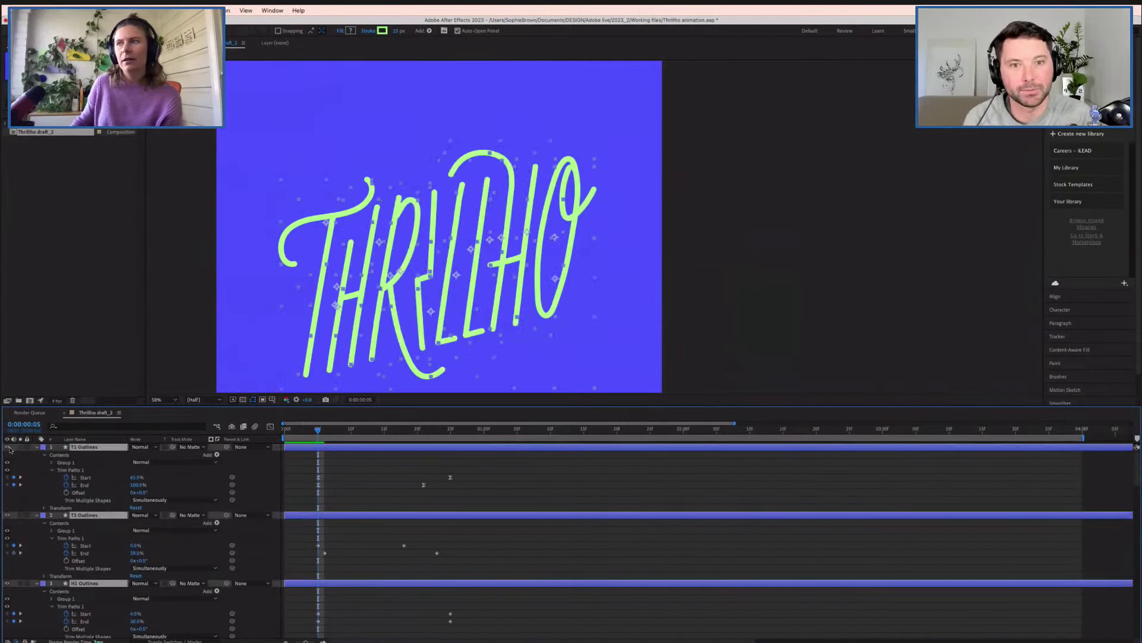
pyautogui.click(349, 476)
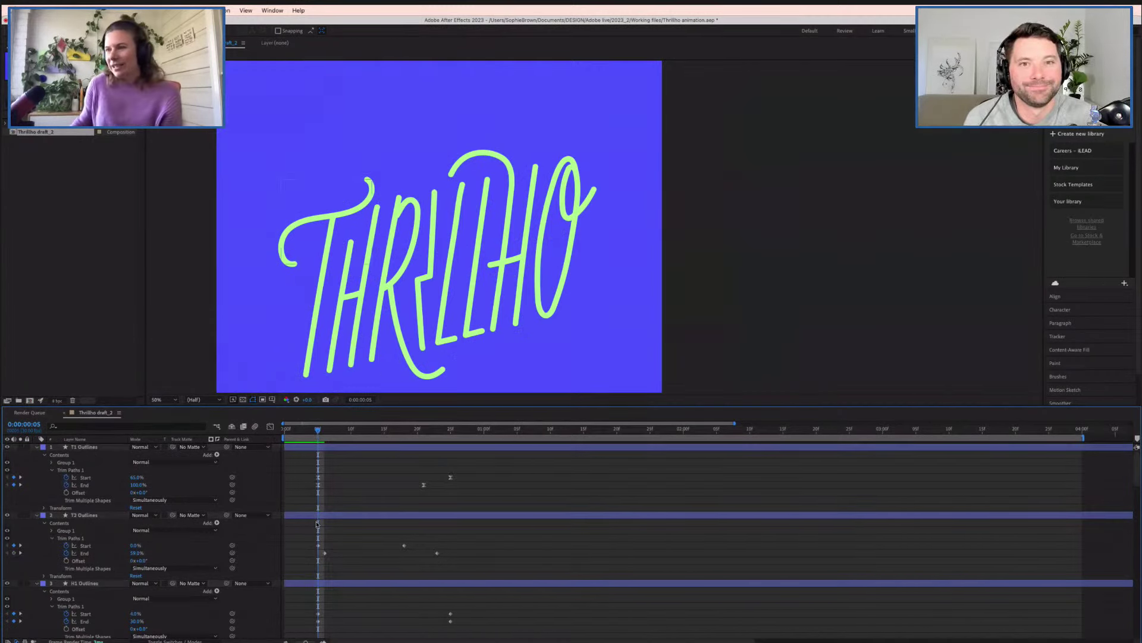
# - Look through the Outlines layers' Trim Paths keyframes and preview the full lettering animation from around frame 4
pyautogui.scroll(-6, 348, 547)
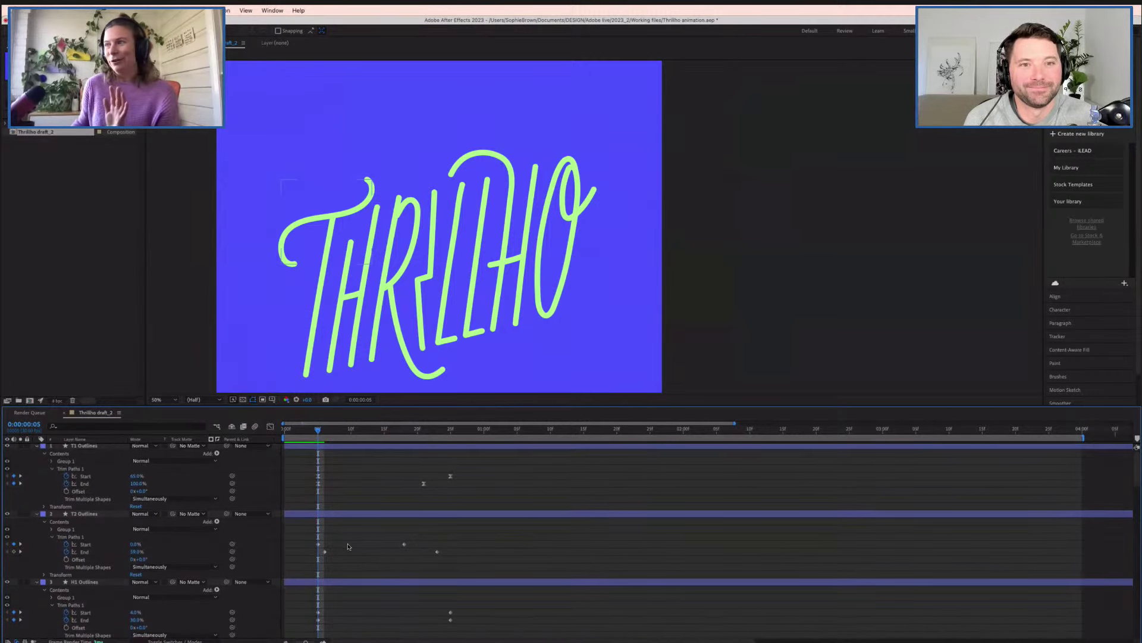
pyautogui.scroll(-4, 349, 546)
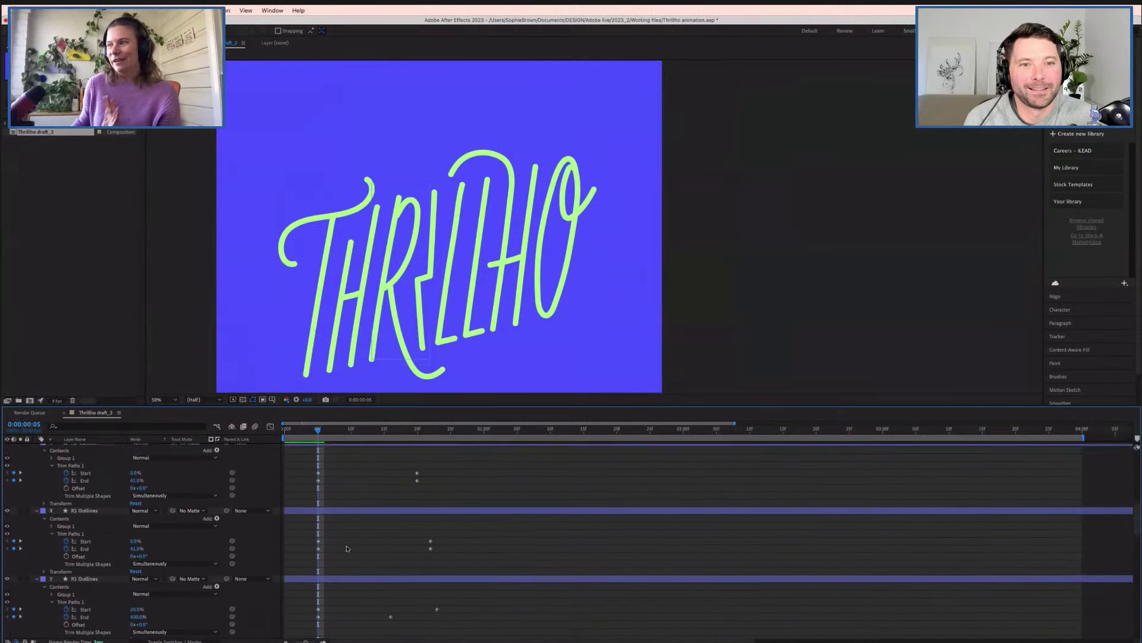
pyautogui.scroll(-1, 347, 548)
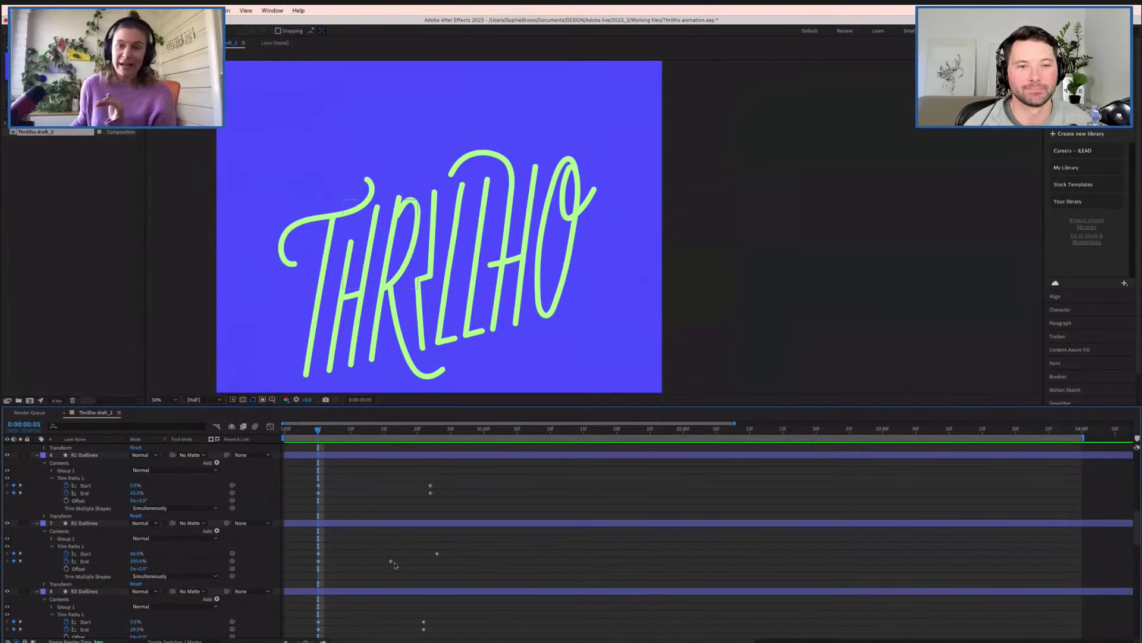
pyautogui.scroll(8, 395, 565)
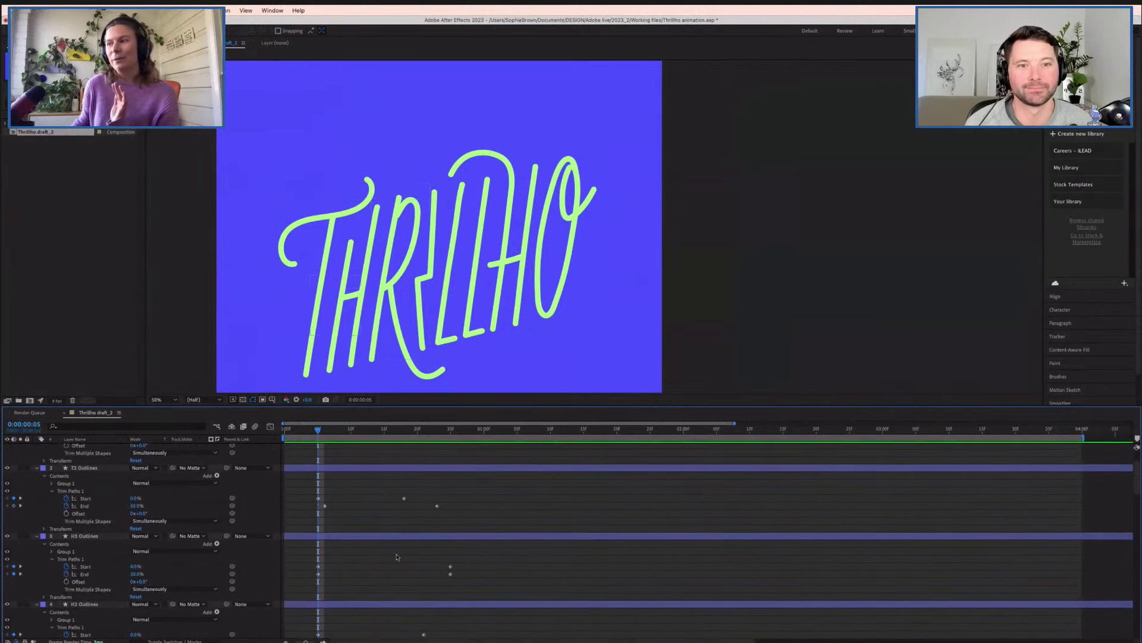
pyautogui.scroll(3, 397, 557)
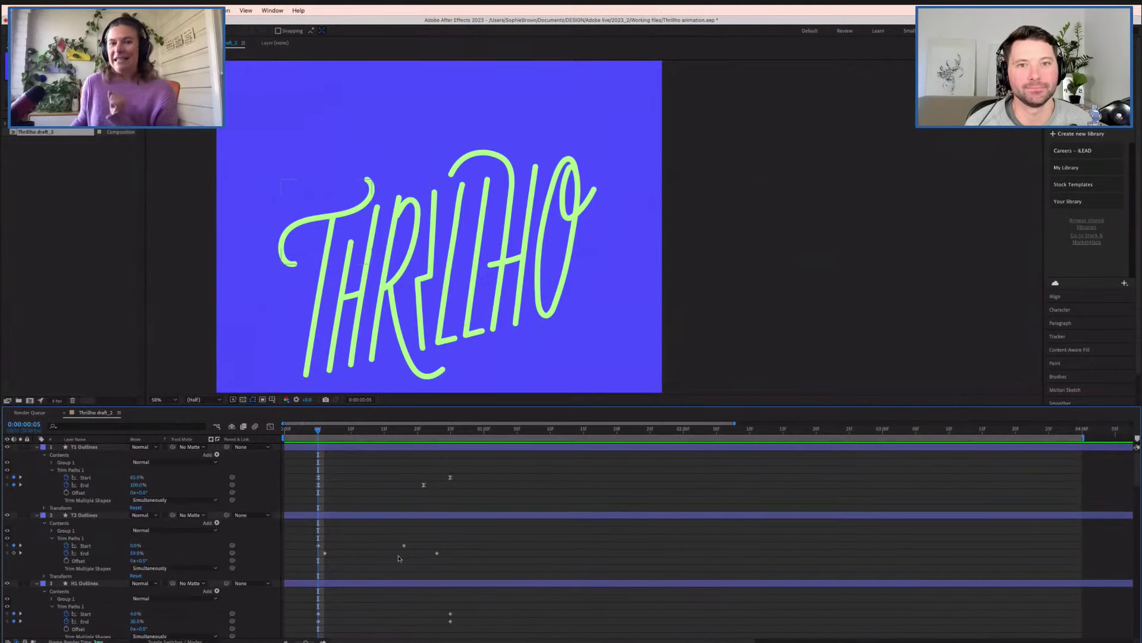
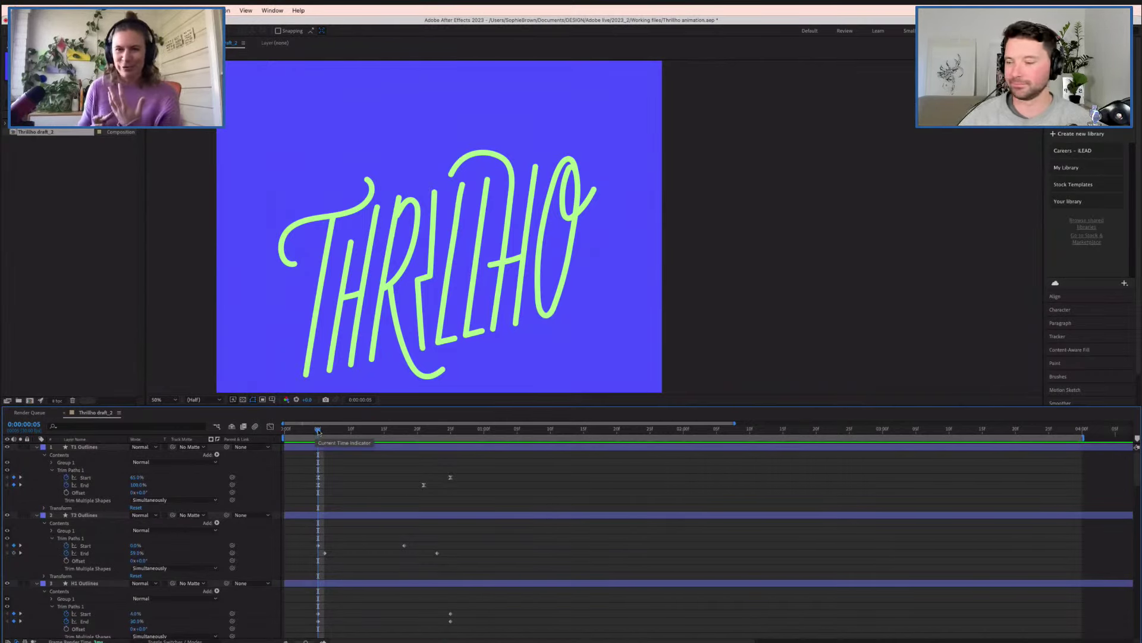
pyautogui.click(337, 448)
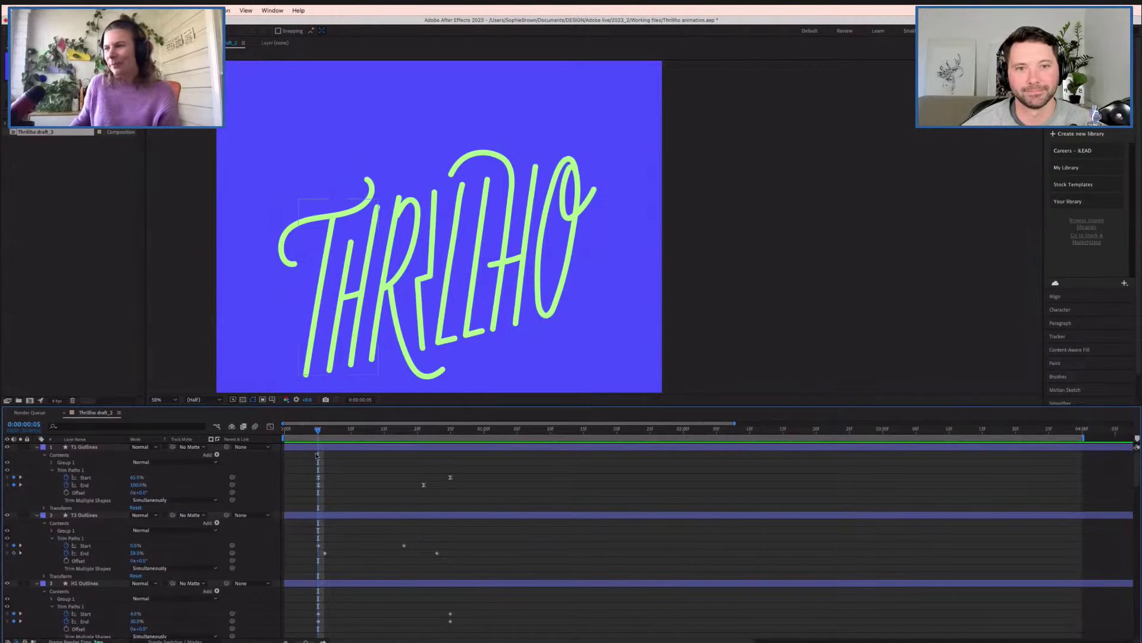
pyautogui.moveTo(318, 426); pyautogui.dragTo(291, 428)
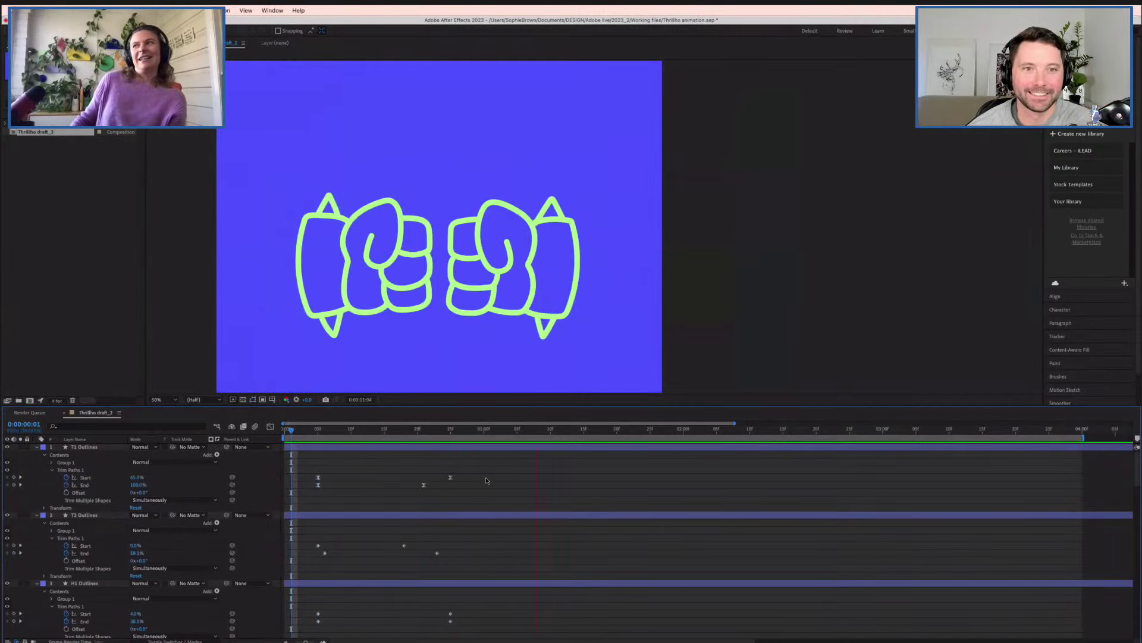
pyautogui.press('space')
pyautogui.click(310, 430)
pyautogui.press('space')
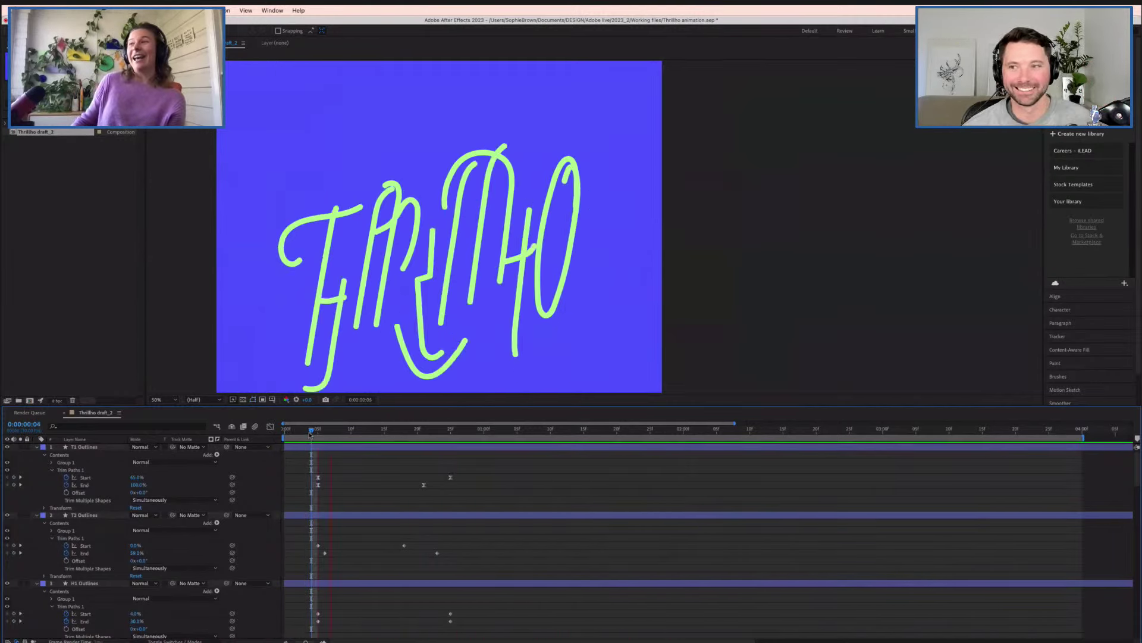
pyautogui.click(308, 432)
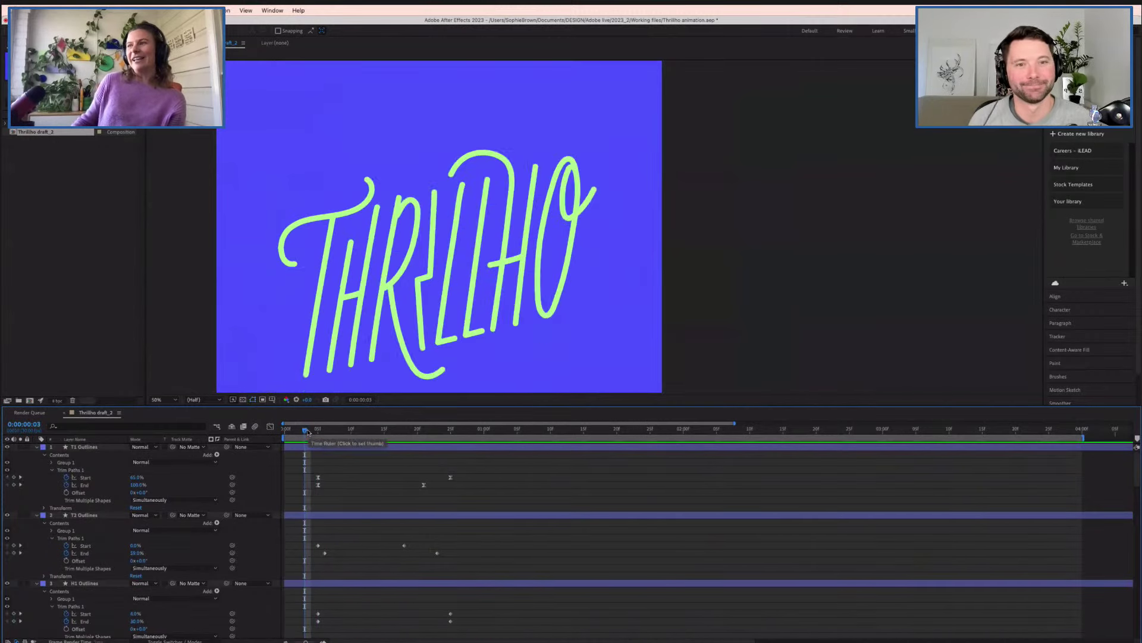
# - Apply Easy Ease to all Trim Paths keyframes on the Outlines layers and preview the animation from frame 2
pyautogui.moveTo(303, 528); pyautogui.dragTo(503, 604)
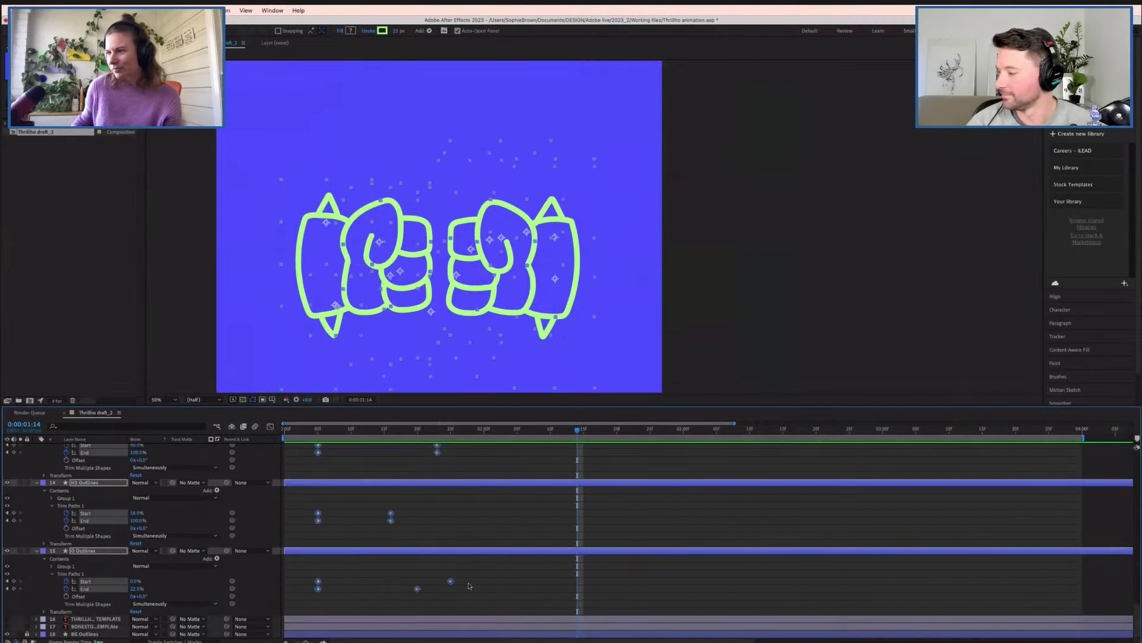
pyautogui.rightClick(450, 582)
pyautogui.moveTo(484, 636)
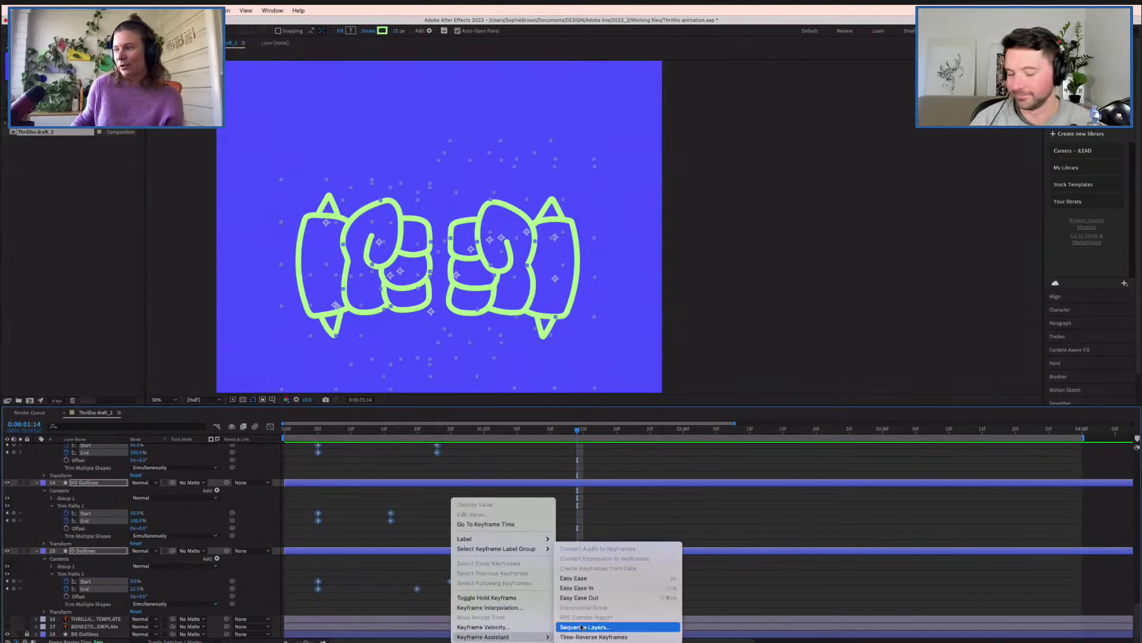
pyautogui.click(583, 578)
pyautogui.click(298, 430)
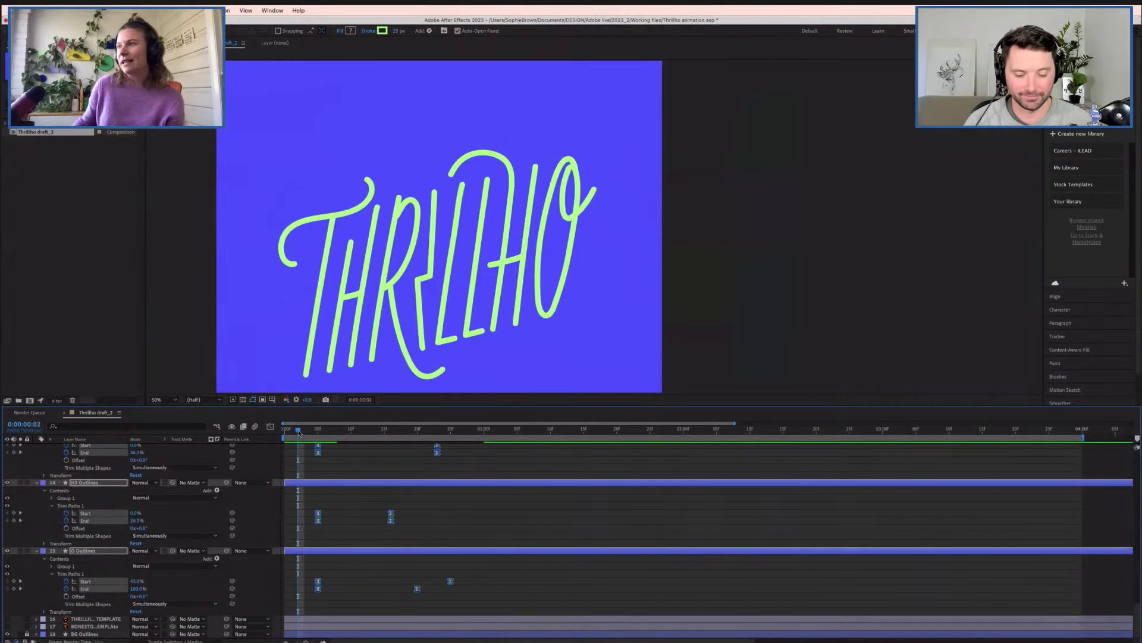
pyautogui.press('space')
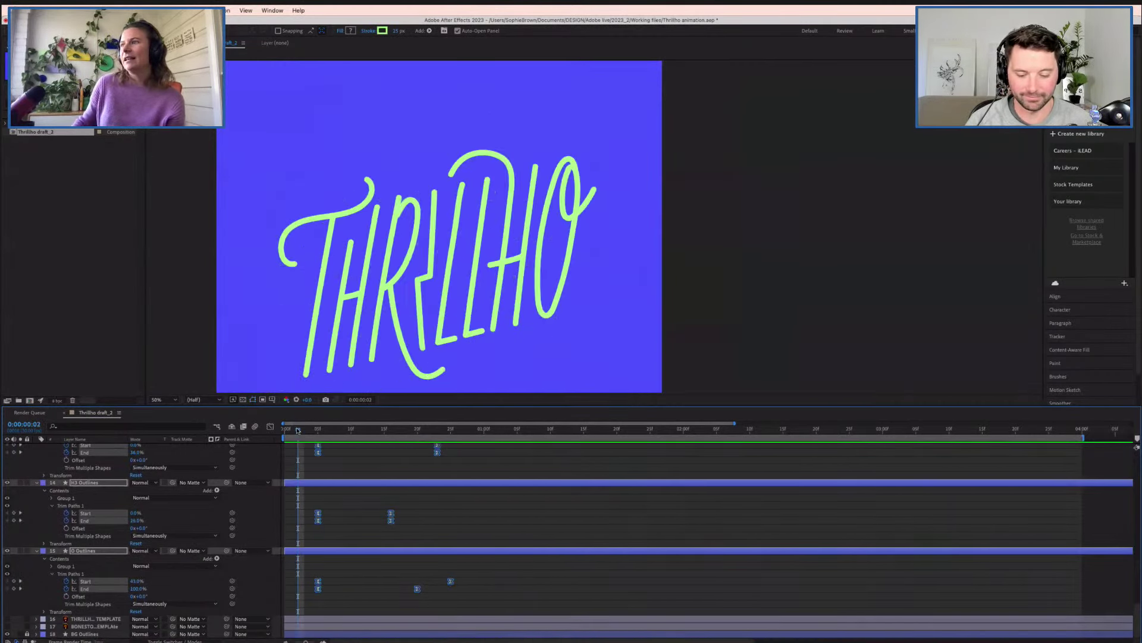
pyautogui.click(470, 456)
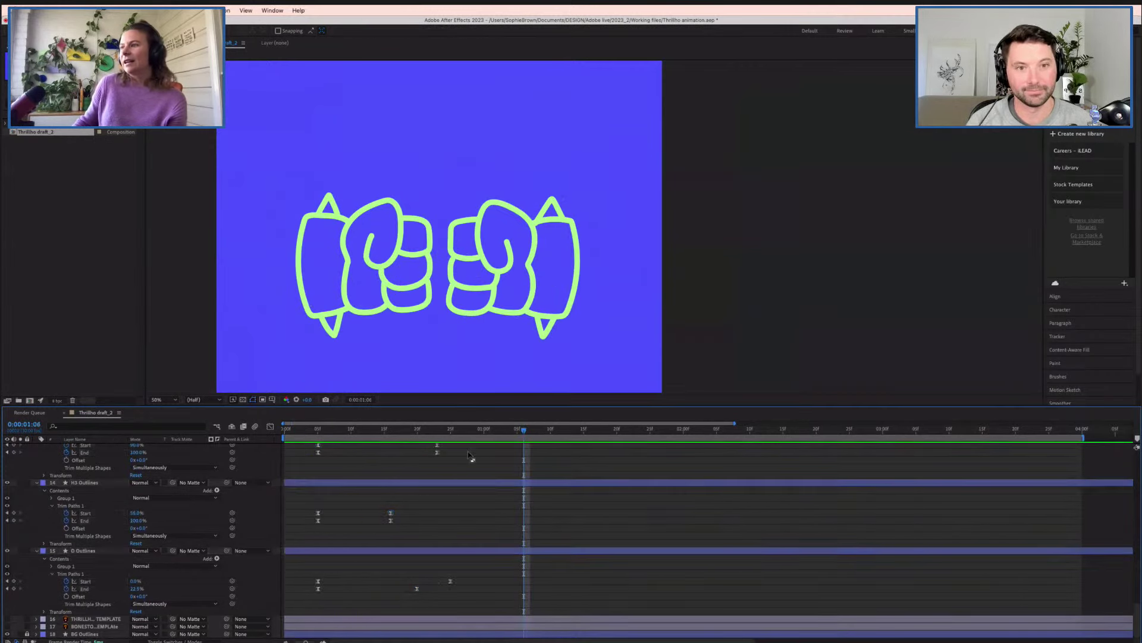
# - Scrub the eased animation back to frame 16 and move layer 12's ending End keyframe to frame 26
pyautogui.moveTo(397, 437); pyautogui.dragTo(478, 429)
pyautogui.click(536, 287)
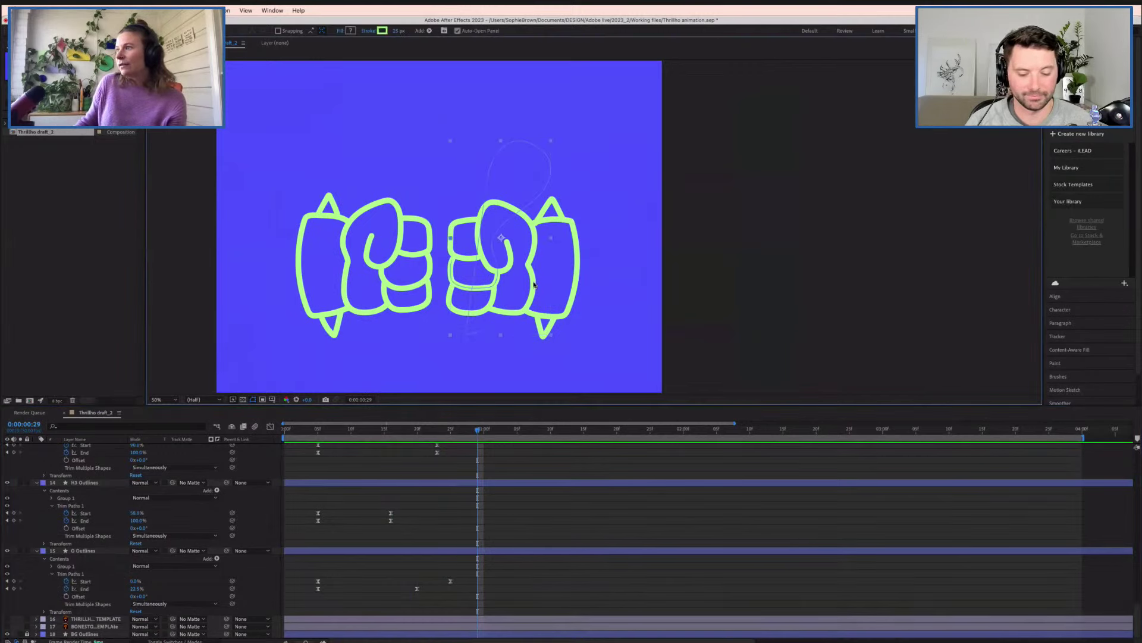
pyautogui.moveTo(427, 430)
pyautogui.mouseDown()
pyautogui.moveTo(296, 430)
pyautogui.moveTo(470, 442)
pyautogui.moveTo(388, 449)
pyautogui.mouseUp()
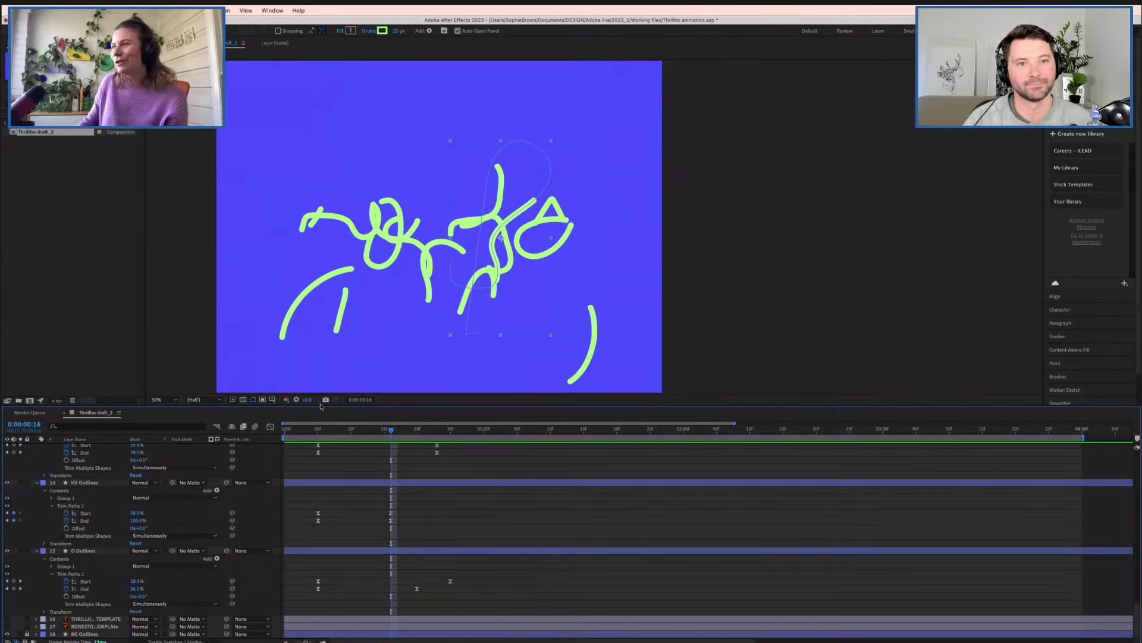
pyautogui.scroll(5, 416, 504)
pyautogui.click(484, 506)
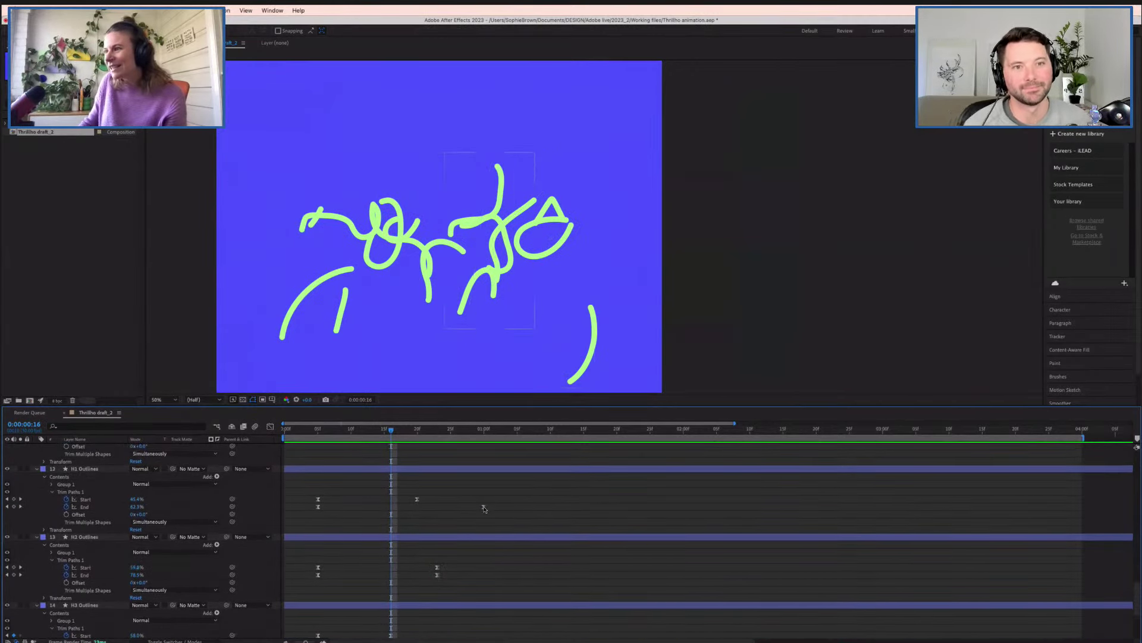
pyautogui.click(444, 469)
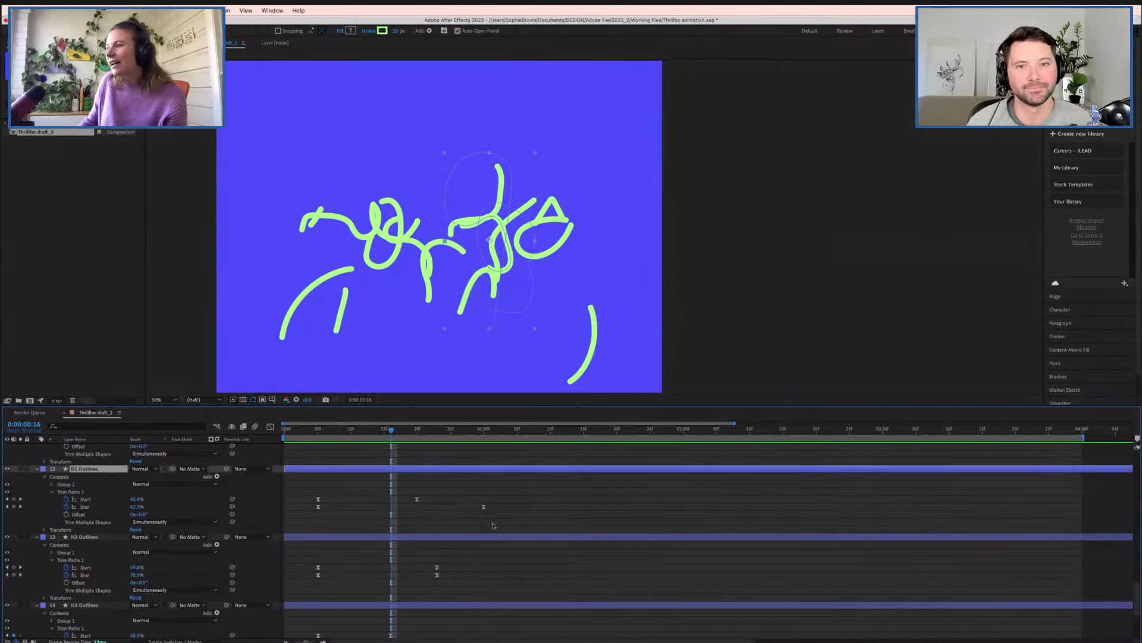
pyautogui.click(484, 507)
pyautogui.moveTo(487, 508); pyautogui.dragTo(459, 508)
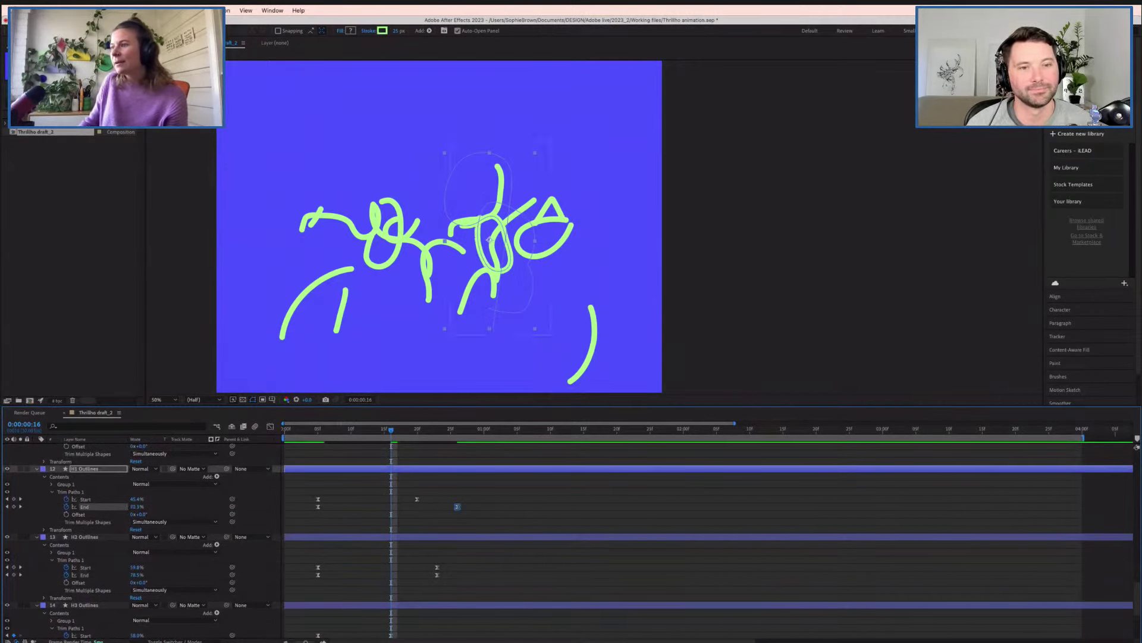
# - Preview the full animation from frame 2 to check layer 12's retimed stroke
pyautogui.click(303, 432)
pyautogui.press('space')
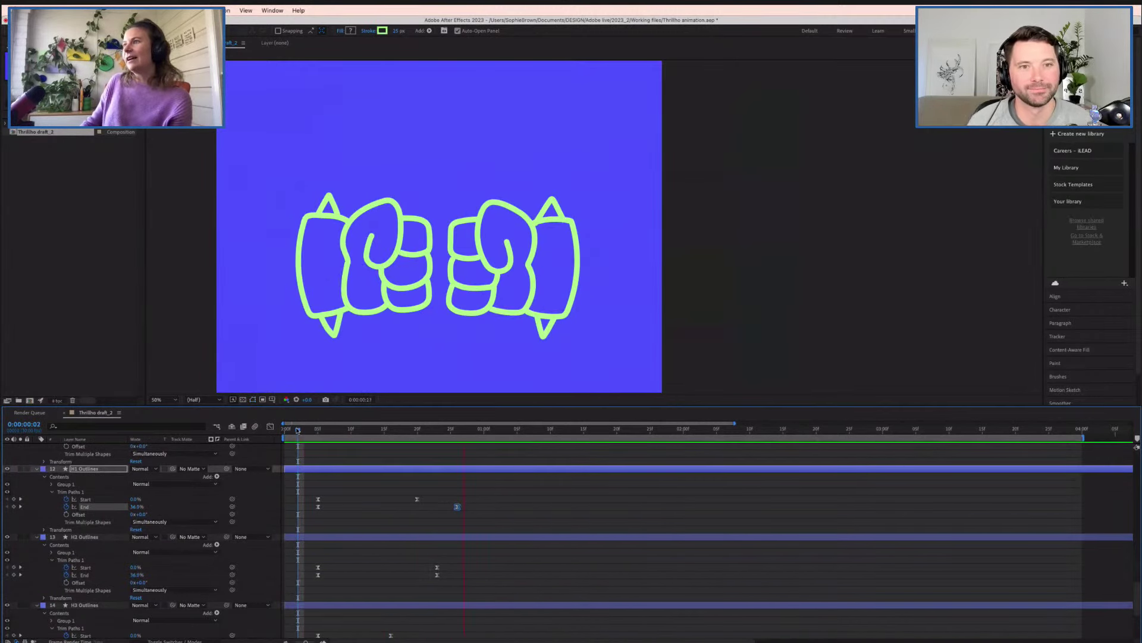
pyautogui.press('space')
pyautogui.press('space')
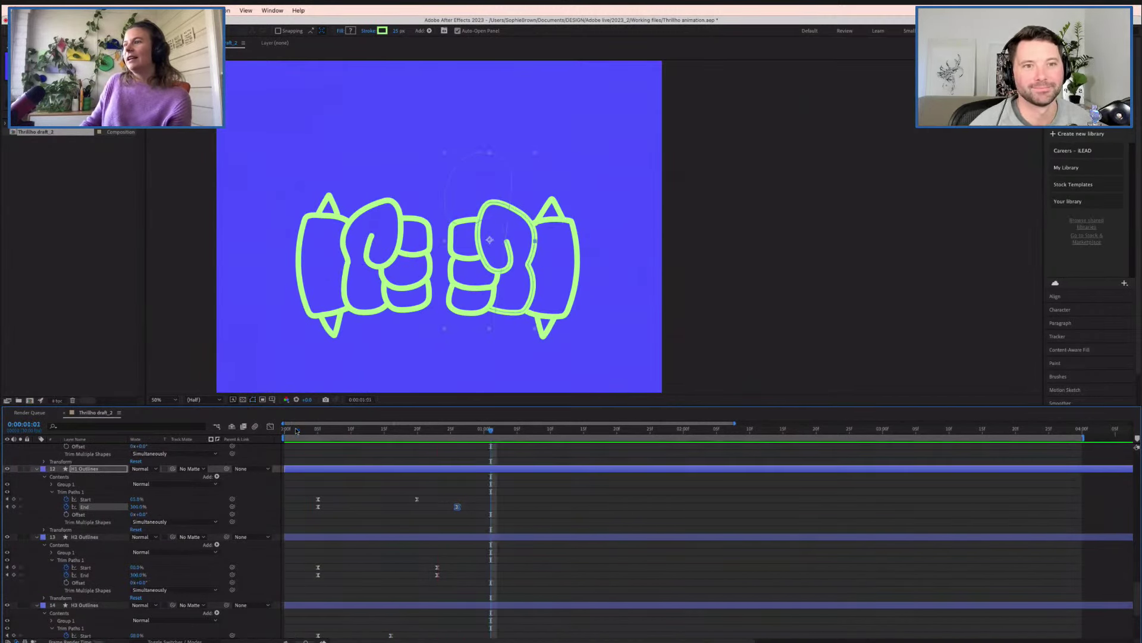
pyautogui.press('space')
# - Delay every Outlines layer's ending Start and End keyframes by six frames, placing T1's Start keyframe at 1:01, and preview the slower animation
pyautogui.moveTo(468, 568); pyautogui.dragTo(465, 488)
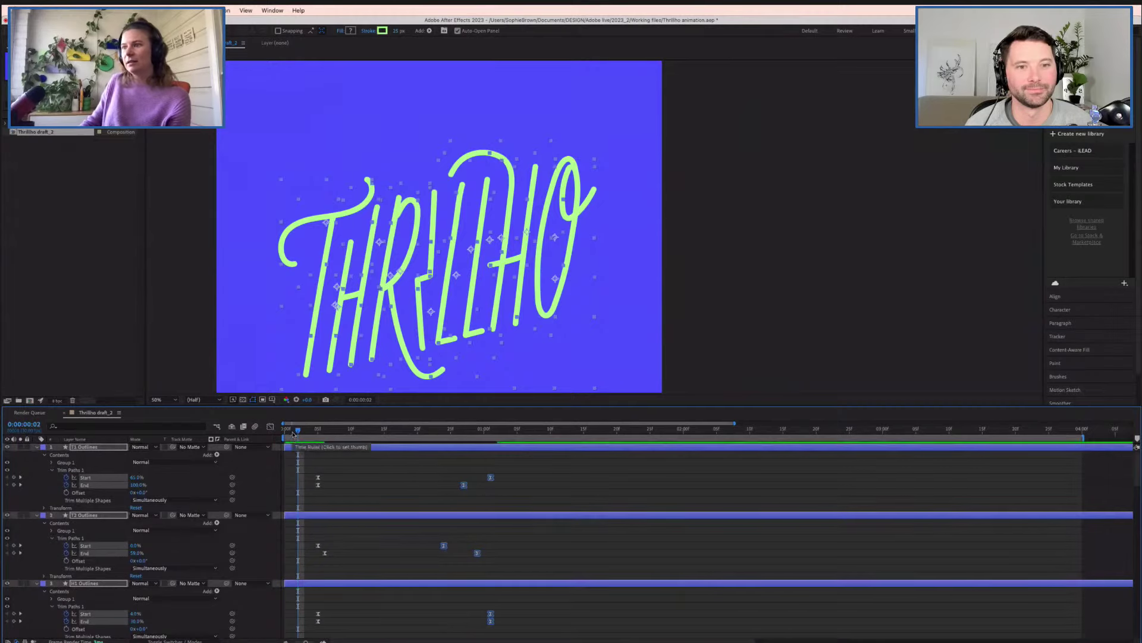
pyautogui.click(292, 435)
pyautogui.press('space')
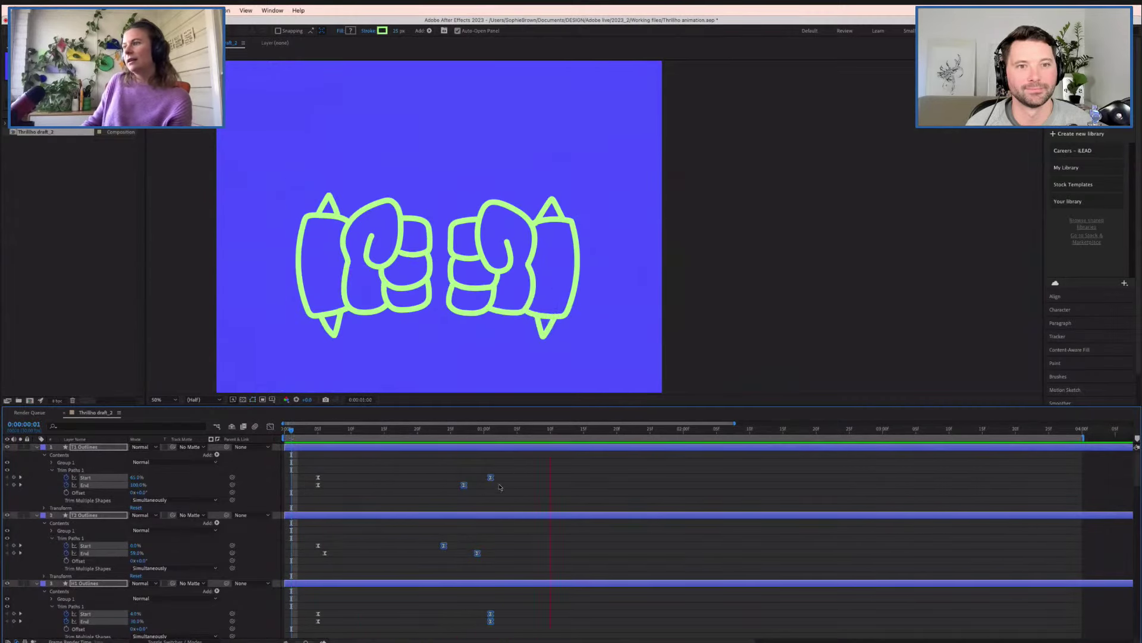
pyautogui.press('space')
pyautogui.click(297, 432)
pyautogui.press('space')
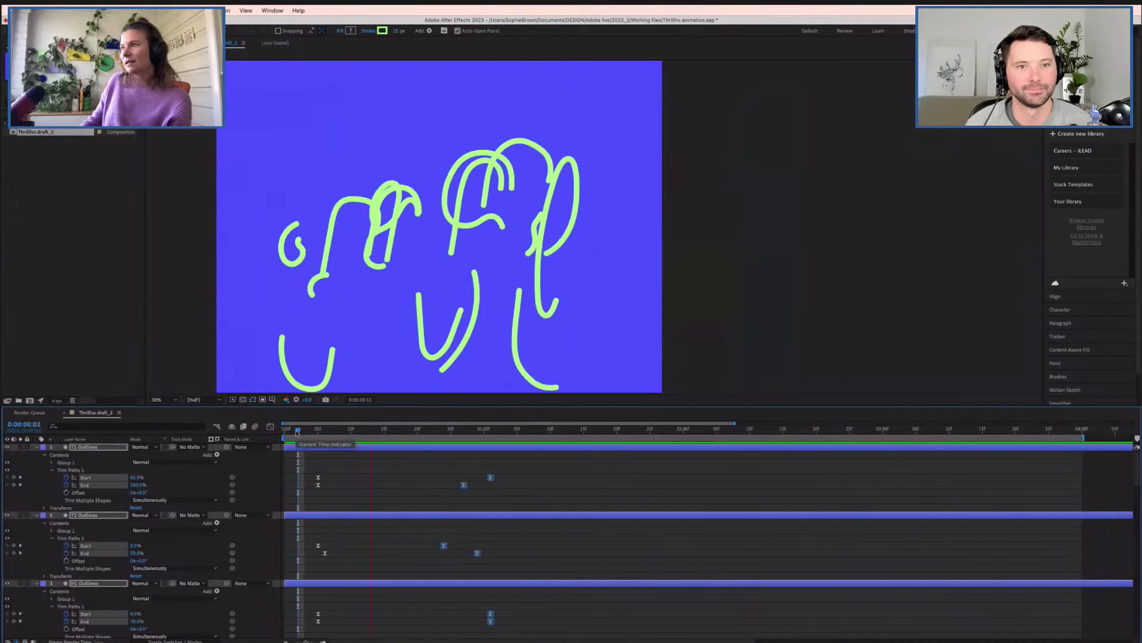
# - Replay the slower animation from frame 1 and return the playhead to frame 5
pyautogui.click(294, 431)
pyautogui.press('space')
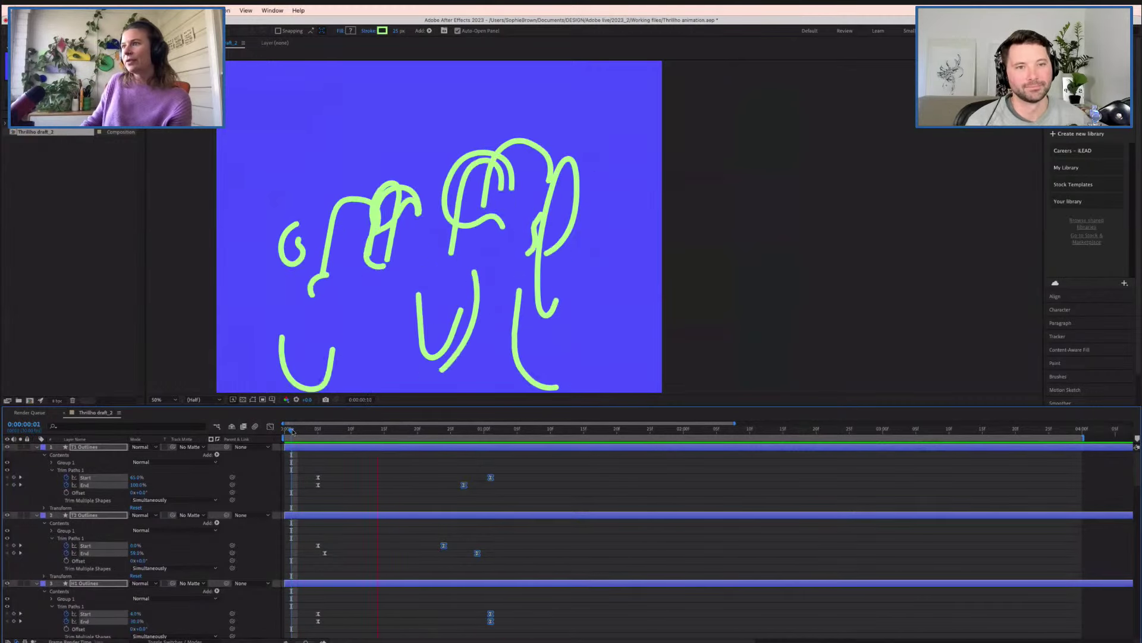
pyautogui.click(293, 431)
pyautogui.press('space')
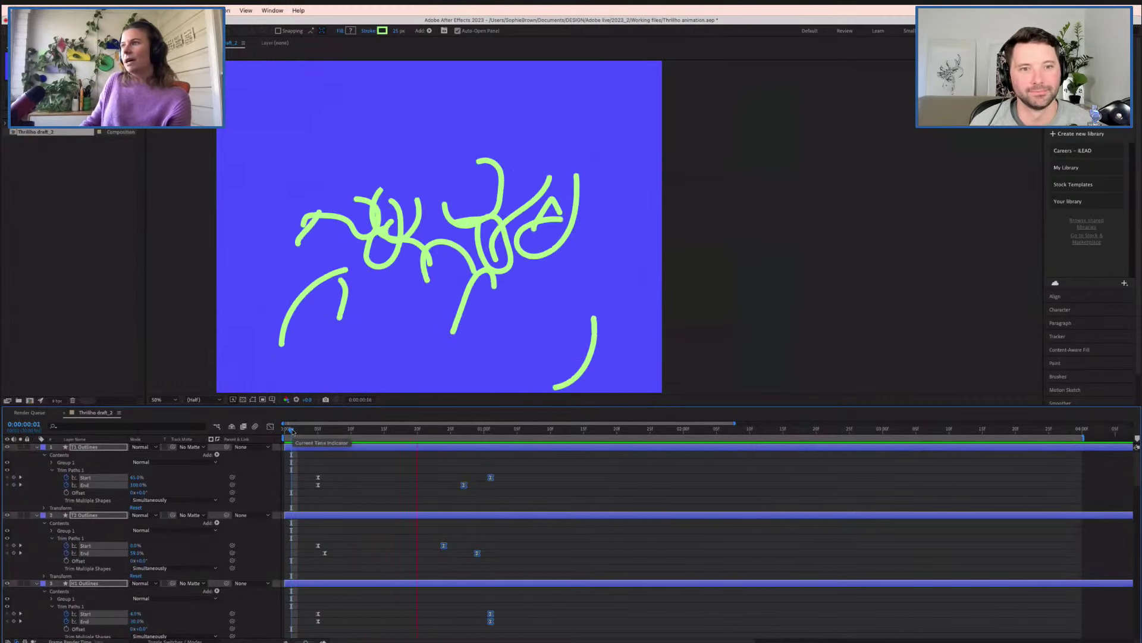
pyautogui.click(318, 432)
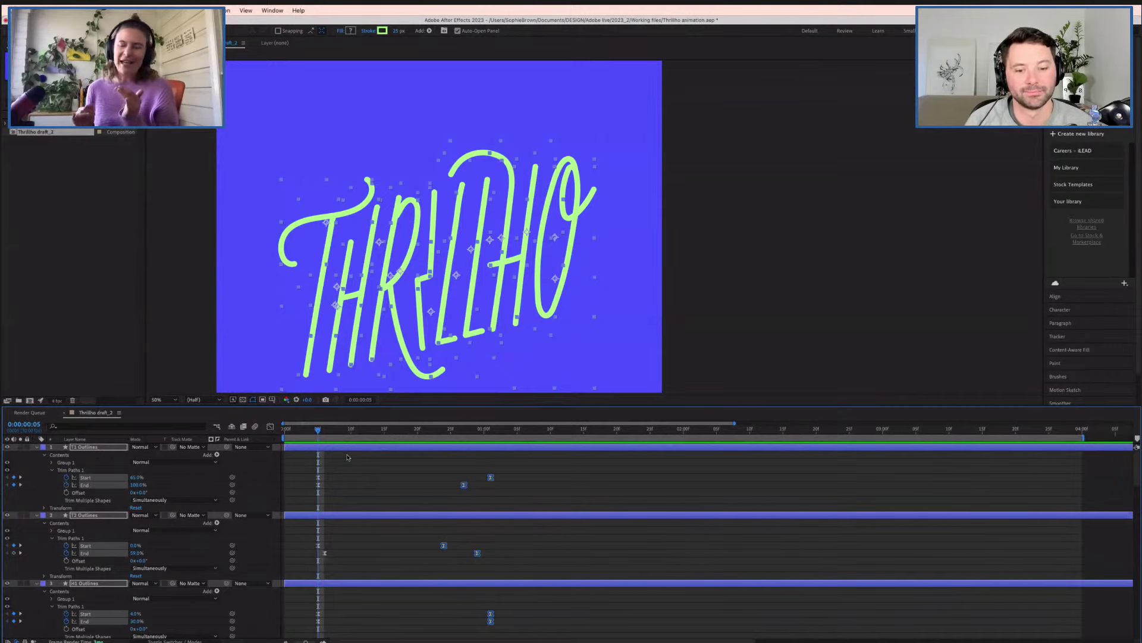
# - Review the Trim Paths keyframes down to the O Outlines layer, scrub to frame 10 and replay the morph from frame 5
pyautogui.moveTo(317, 429)
pyautogui.mouseDown()
pyautogui.moveTo(385, 430)
pyautogui.moveTo(304, 439)
pyautogui.moveTo(324, 439)
pyautogui.moveTo(316, 446)
pyautogui.mouseUp()
pyautogui.click(325, 537)
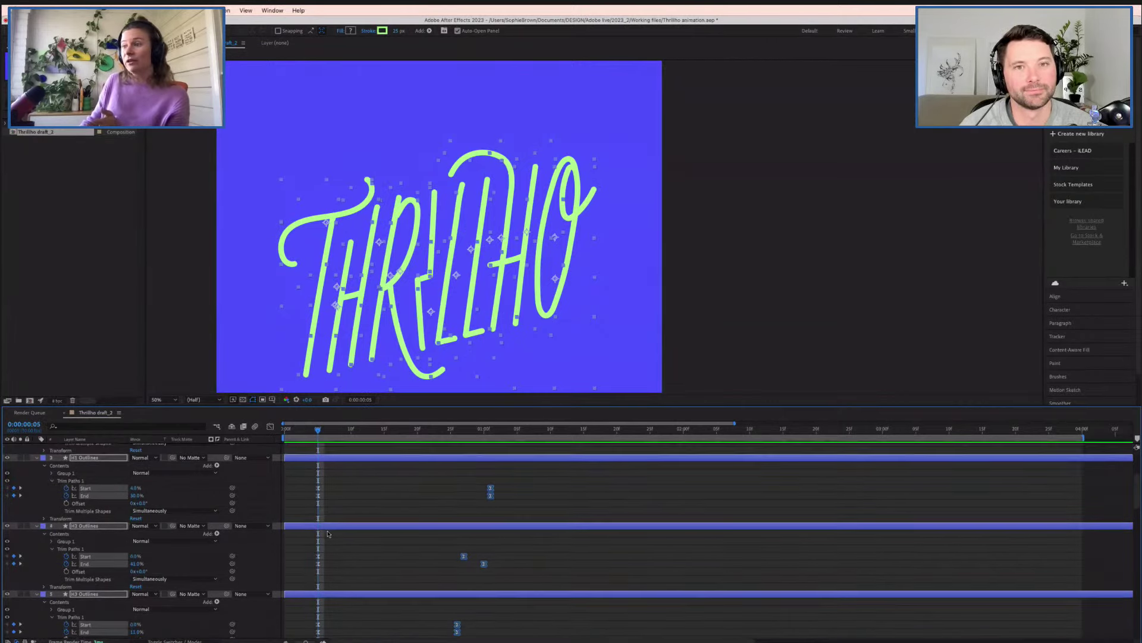
pyautogui.scroll(-8, 331, 480)
pyautogui.moveTo(317, 435); pyautogui.dragTo(349, 437)
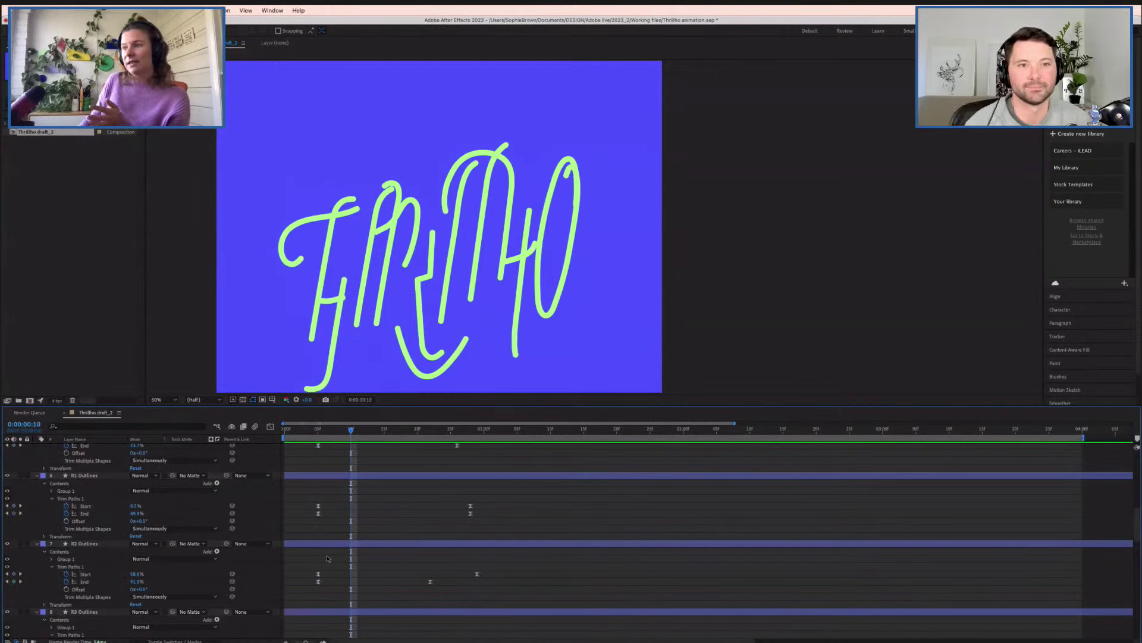
pyautogui.scroll(-15, 352, 542)
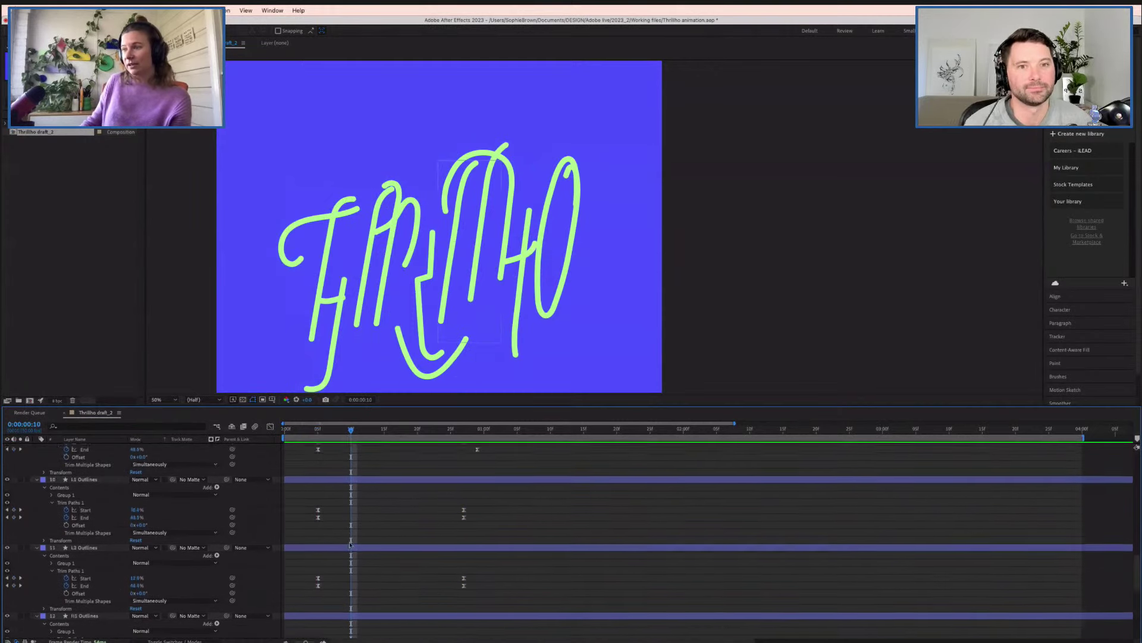
pyautogui.click(317, 430)
pyautogui.press('space')
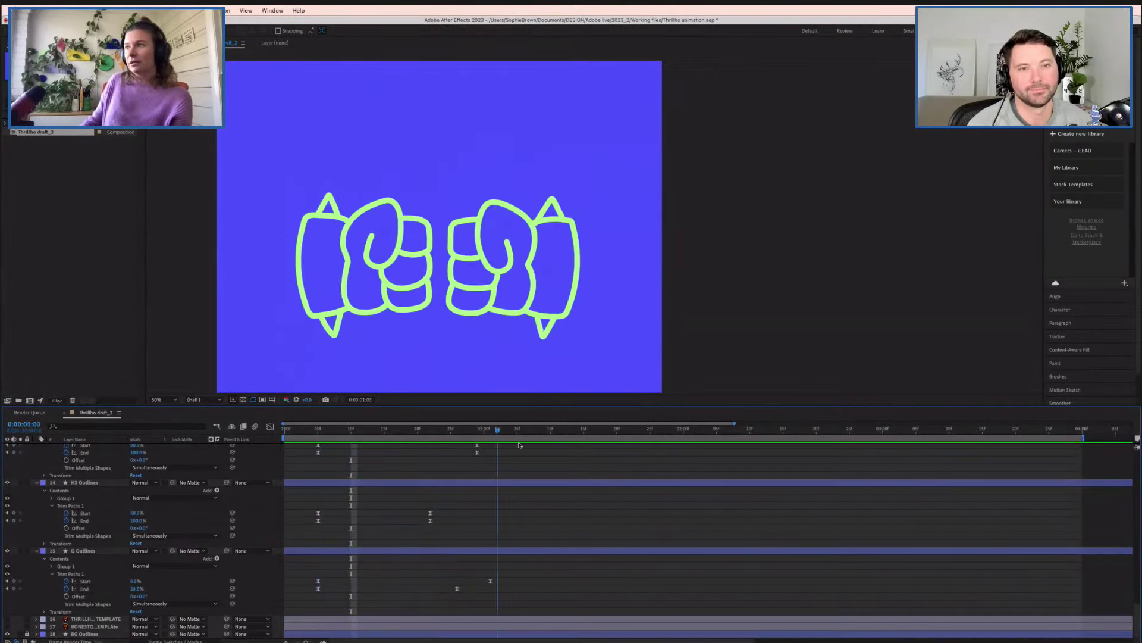
pyautogui.press('space')
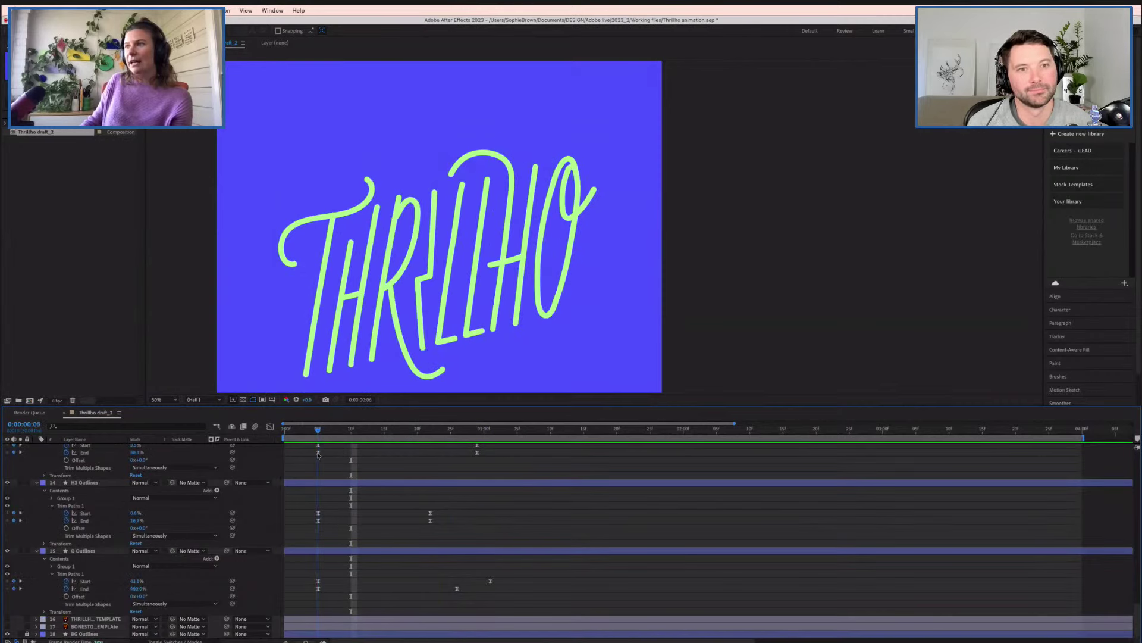
pyautogui.press('space')
pyautogui.press('space')
pyautogui.press('pageup')
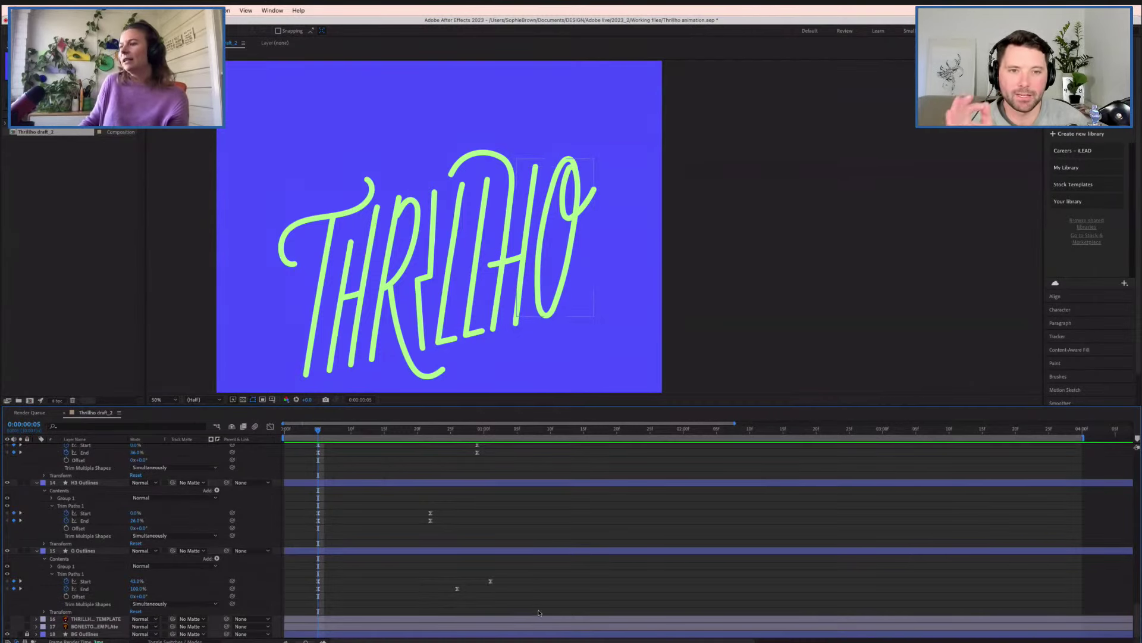
# - Stagger the Trim Paths keyframes below T1 in two-frame offsets, starting T2 at frame 7 and layer 3 at frame 9
pyautogui.moveTo(538, 612); pyautogui.dragTo(331, 547)
pyautogui.scroll(10, 294, 524)
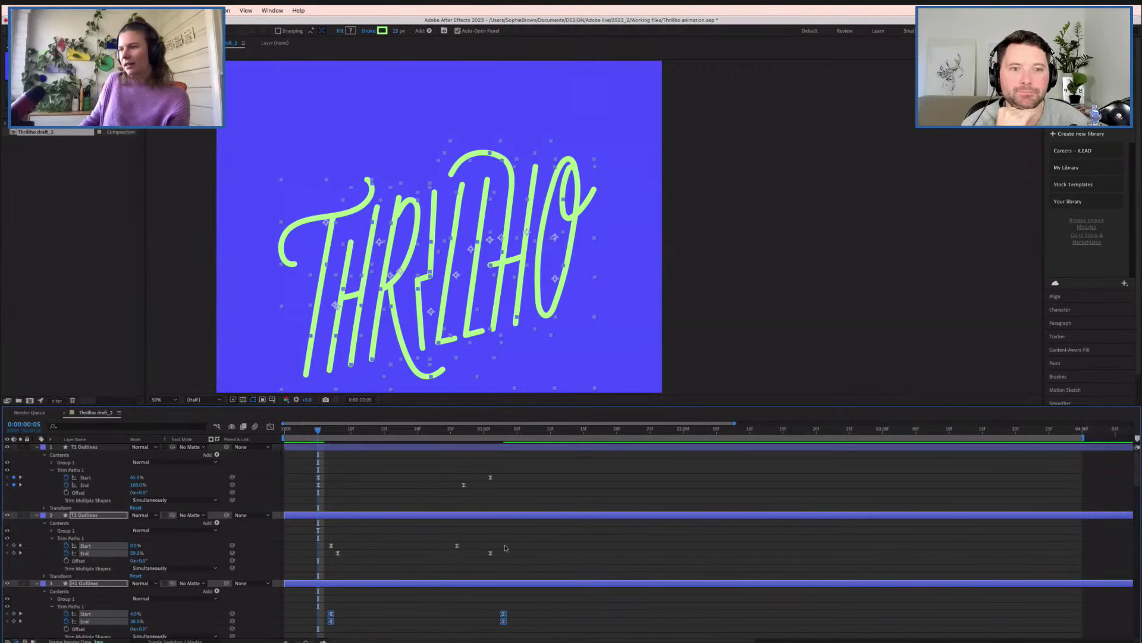
pyautogui.scroll(-2, 342, 570)
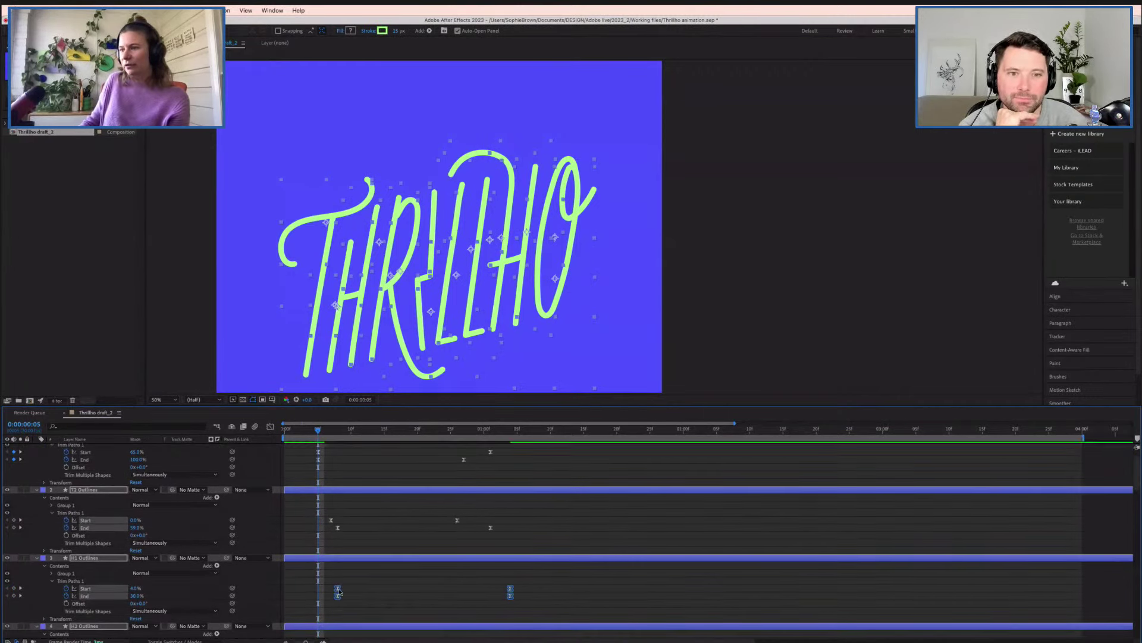
pyautogui.moveTo(333, 591); pyautogui.dragTo(347, 591)
pyautogui.scroll(-2, 337, 588)
pyautogui.scroll(-8, 337, 558)
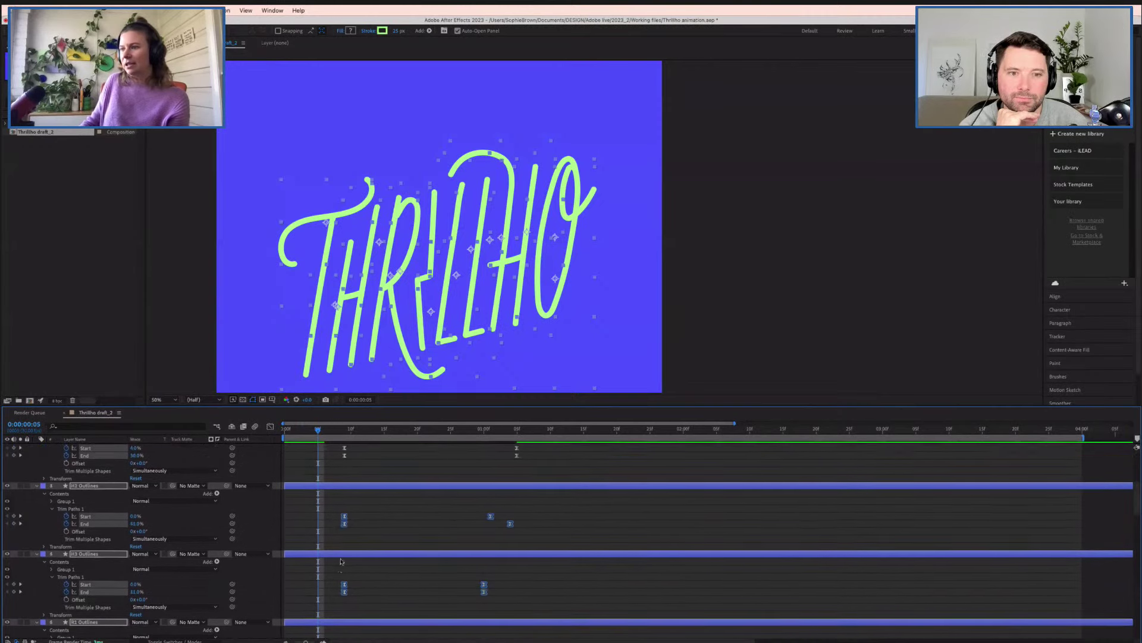
# - Continue the two-frame stagger so the Trim Paths keyframes of layers 4, 5 and 6 begin at frames 11, 13 and 15
pyautogui.moveTo(348, 518); pyautogui.dragTo(536, 543)
pyautogui.scroll(-1, 354, 563)
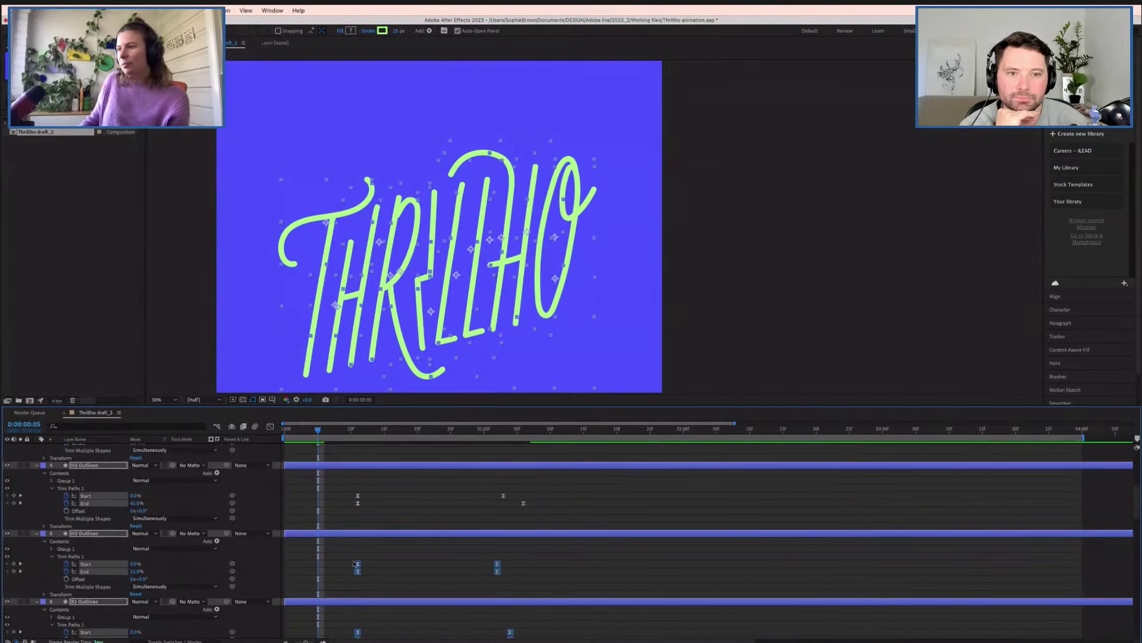
pyautogui.moveTo(358, 569); pyautogui.dragTo(561, 572)
pyautogui.scroll(-4, 359, 527)
pyautogui.scroll(7, 109, 498)
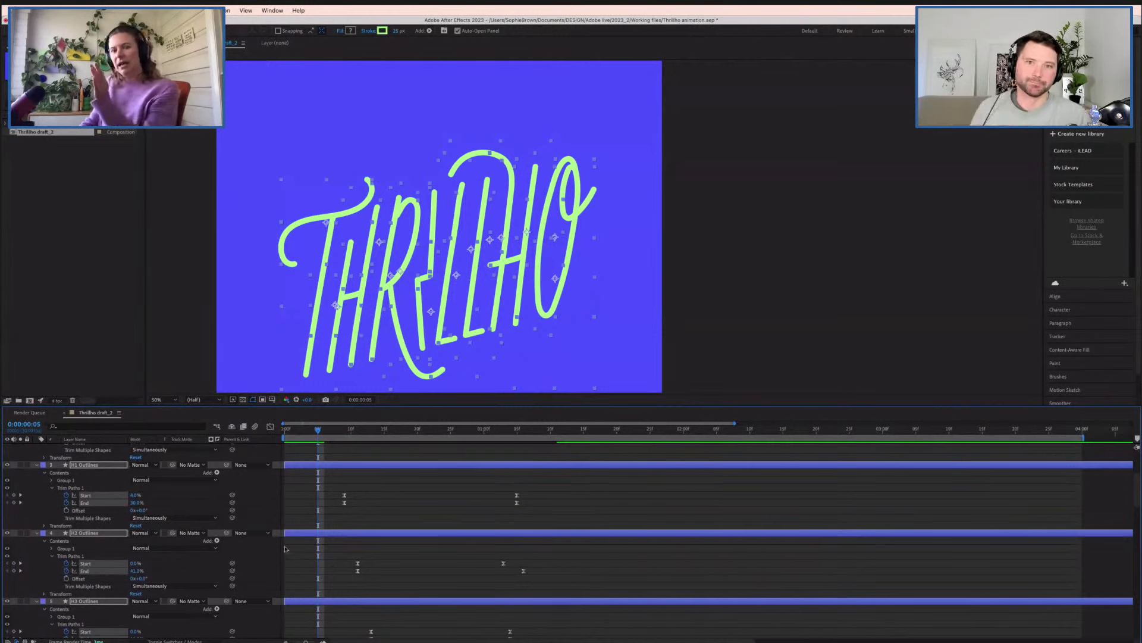
pyautogui.scroll(-10, 286, 548)
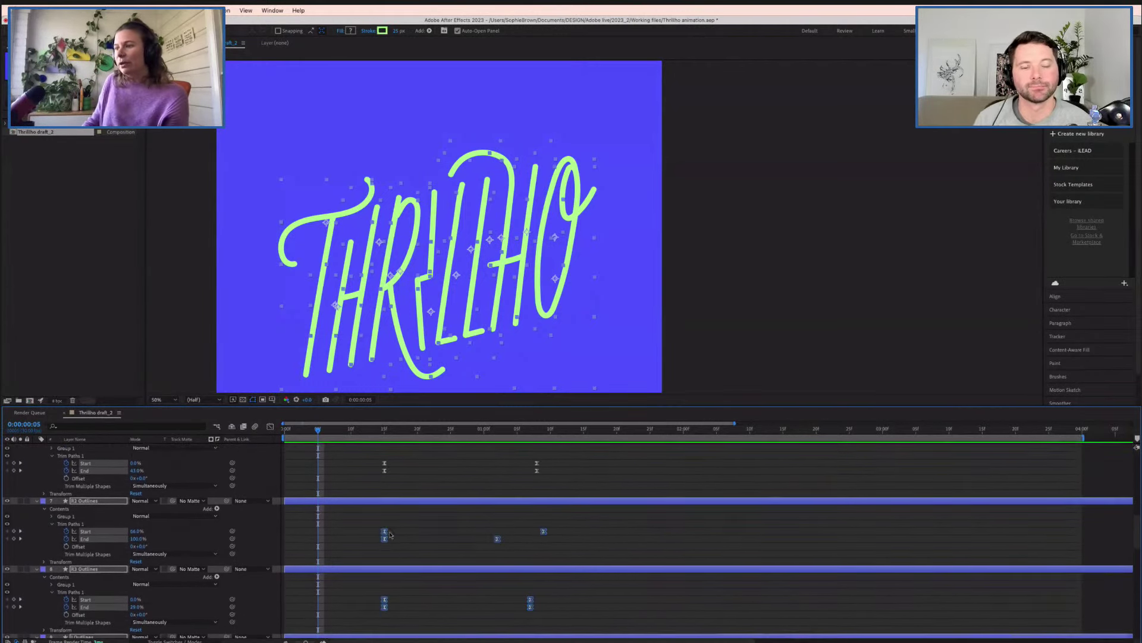
# - Stagger the Trim Paths keyframes of layers 7 to 10 by two frames each, placing layer 10's first keyframes at frame 23
pyautogui.moveTo(384, 533); pyautogui.dragTo(423, 570)
pyautogui.scroll(-2, 361, 575)
pyautogui.scroll(-4, 418, 557)
pyautogui.scroll(-1, 411, 529)
pyautogui.scroll(-5, 434, 560)
pyautogui.moveTo(423, 544); pyautogui.dragTo(438, 543)
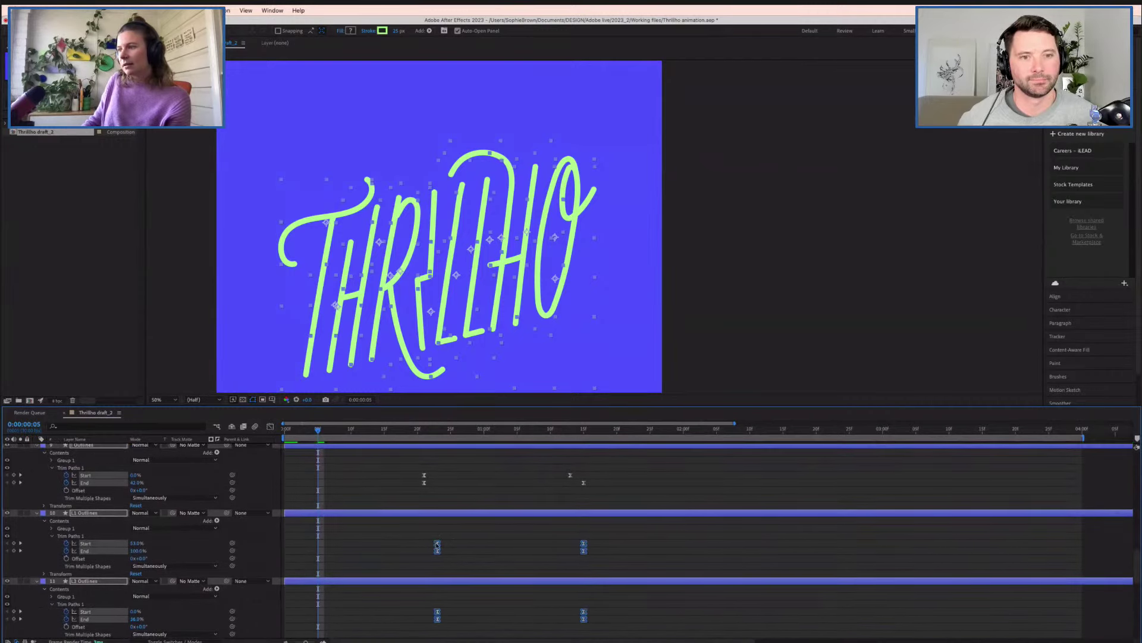
# - Offset the Trim Paths keyframes of layers 11 and 12 so they begin at frames 25 and 27
pyautogui.moveTo(646, 576); pyautogui.dragTo(414, 531)
pyautogui.scroll(-4, 453, 536)
pyautogui.moveTo(646, 632); pyautogui.dragTo(617, 562)
pyautogui.scroll(-3, 461, 566)
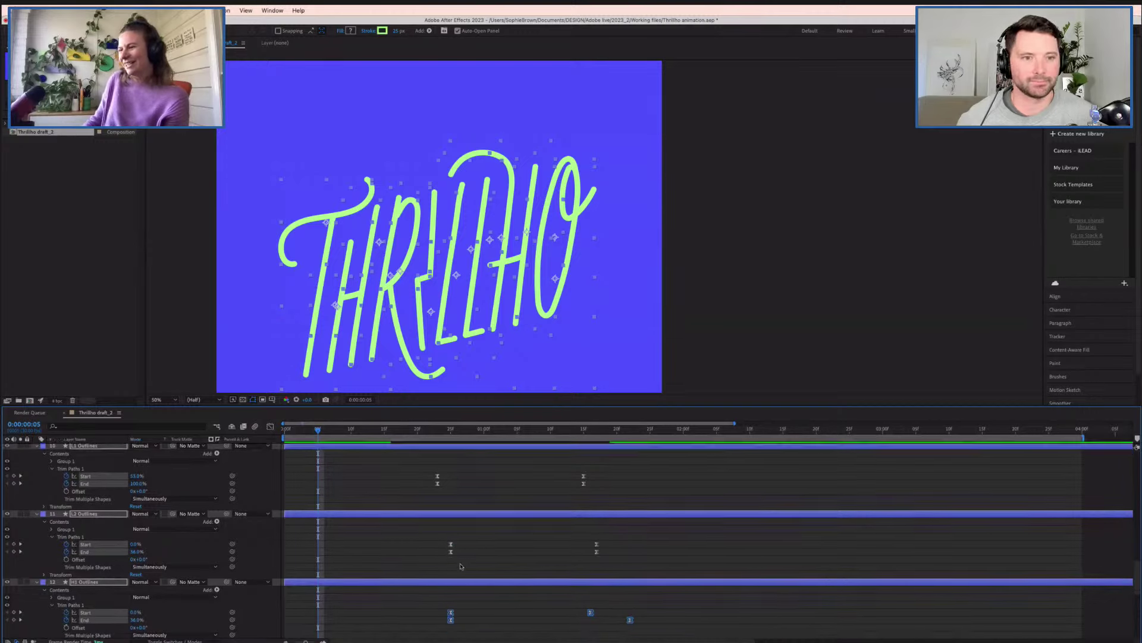
pyautogui.click(457, 564)
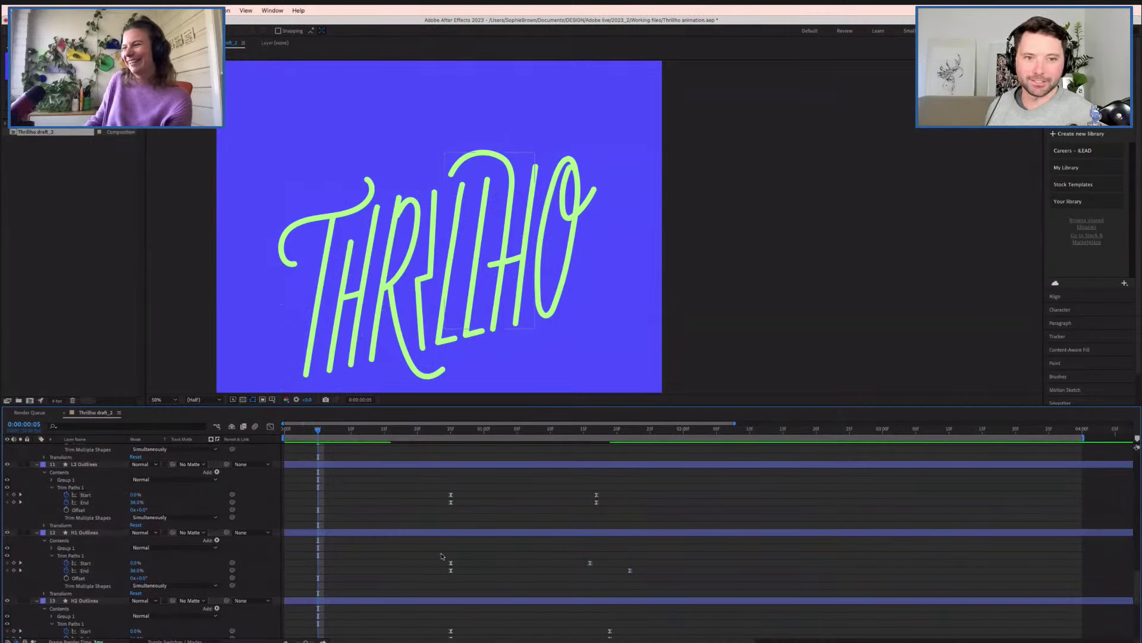
pyautogui.moveTo(434, 553); pyautogui.dragTo(702, 591)
pyautogui.scroll(8, 437, 510)
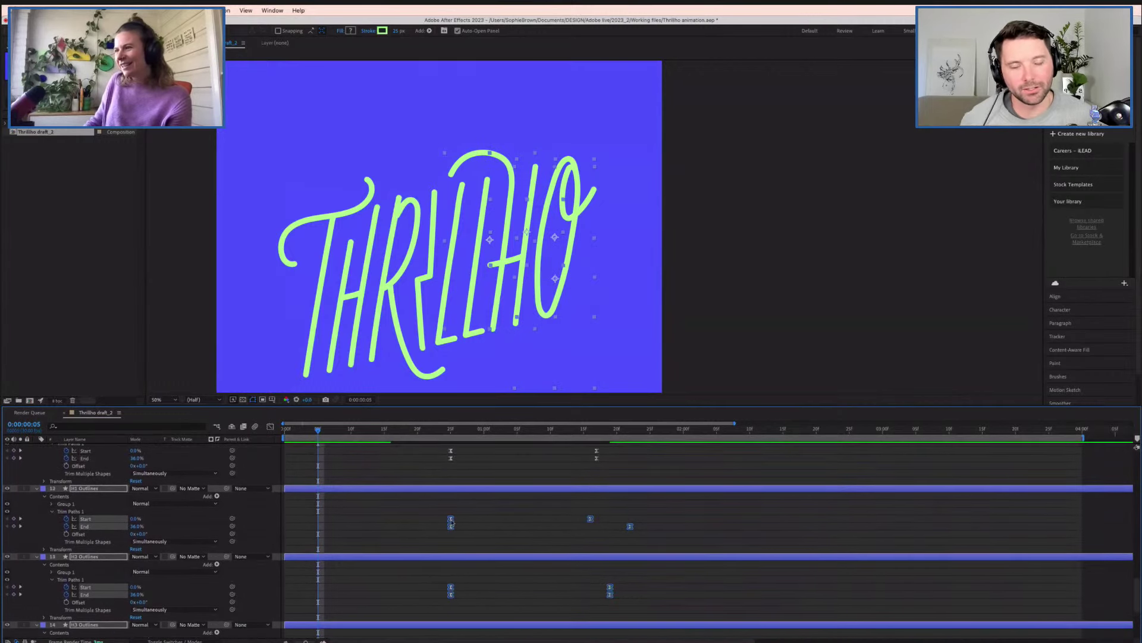
pyautogui.moveTo(453, 521); pyautogui.dragTo(467, 522)
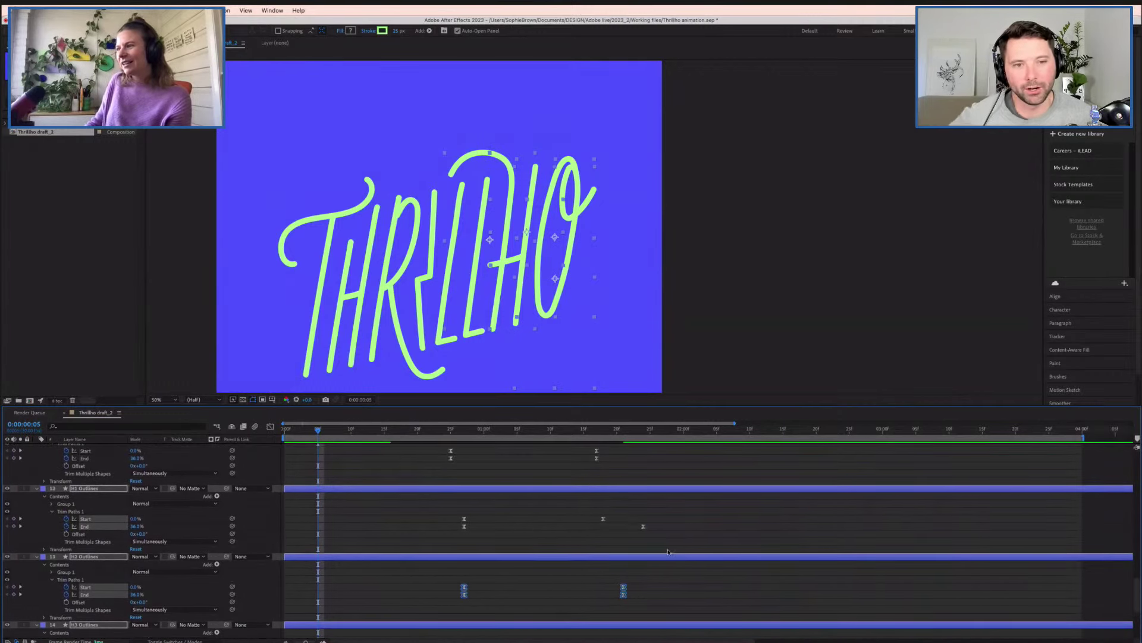
# - Finish the two-frame stagger on layers 13 to 15, starting the O Outlines keyframes at 1:03, and deselect the keyframes
pyautogui.scroll(-2, 455, 544)
pyautogui.moveTo(465, 559); pyautogui.dragTo(504, 585)
pyautogui.scroll(-4, 482, 571)
pyautogui.scroll(-3, 494, 547)
pyautogui.click(534, 573)
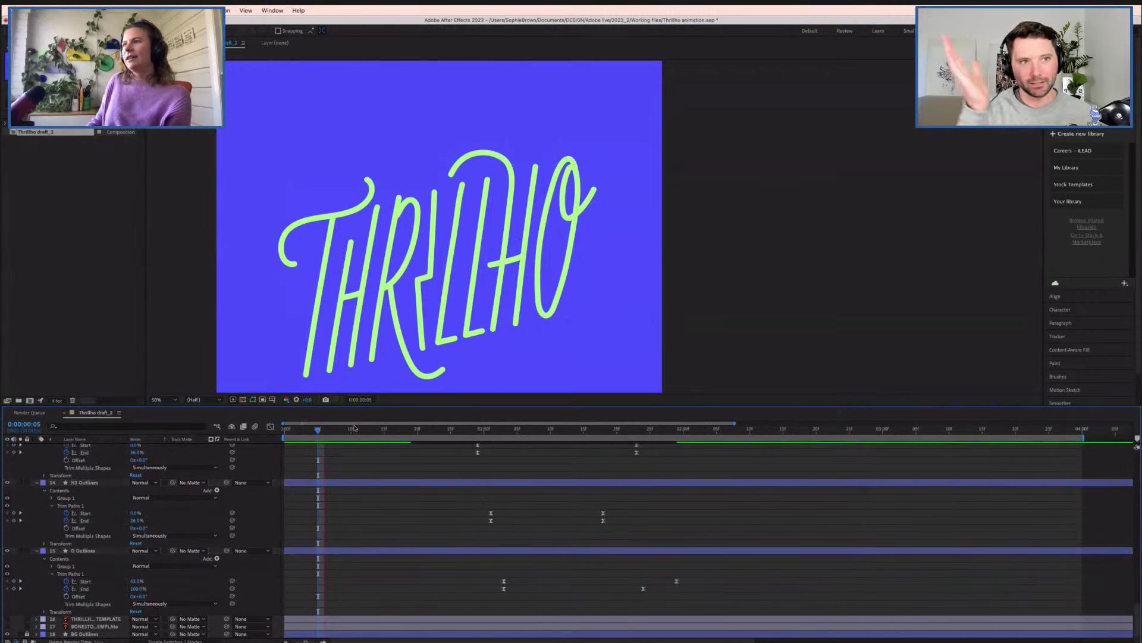
# - Preview the staggered animation from the beginning, scrub back to frame 13, replay it and return to the opening frames
pyautogui.press('space')
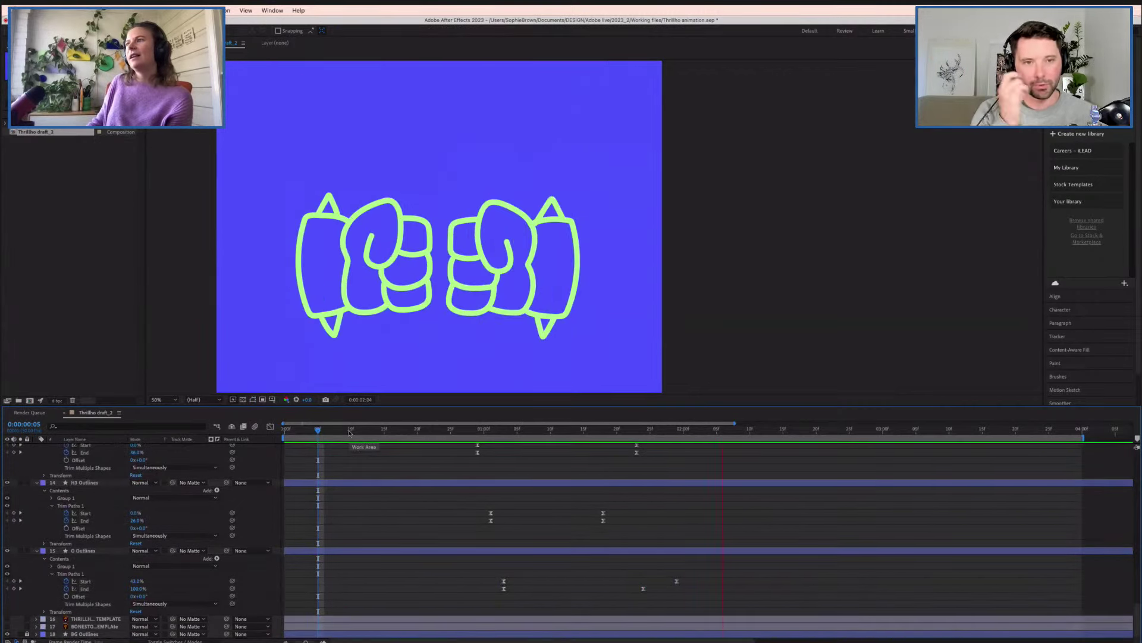
pyautogui.click(311, 429)
pyautogui.click(291, 430)
pyautogui.press('space')
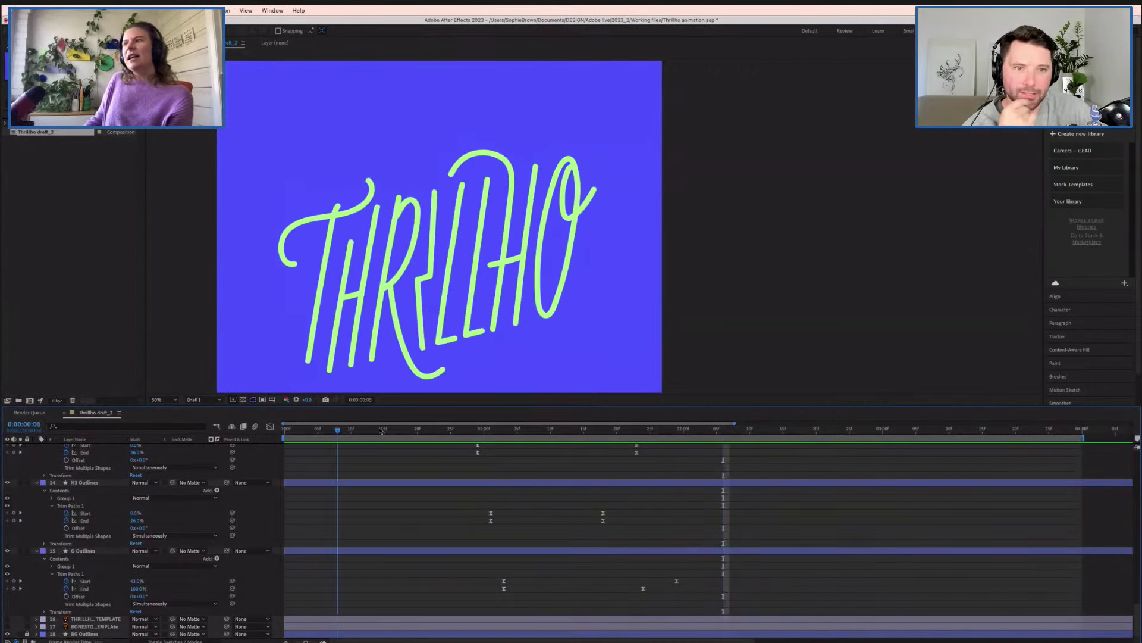
pyautogui.moveTo(606, 439); pyautogui.dragTo(397, 439)
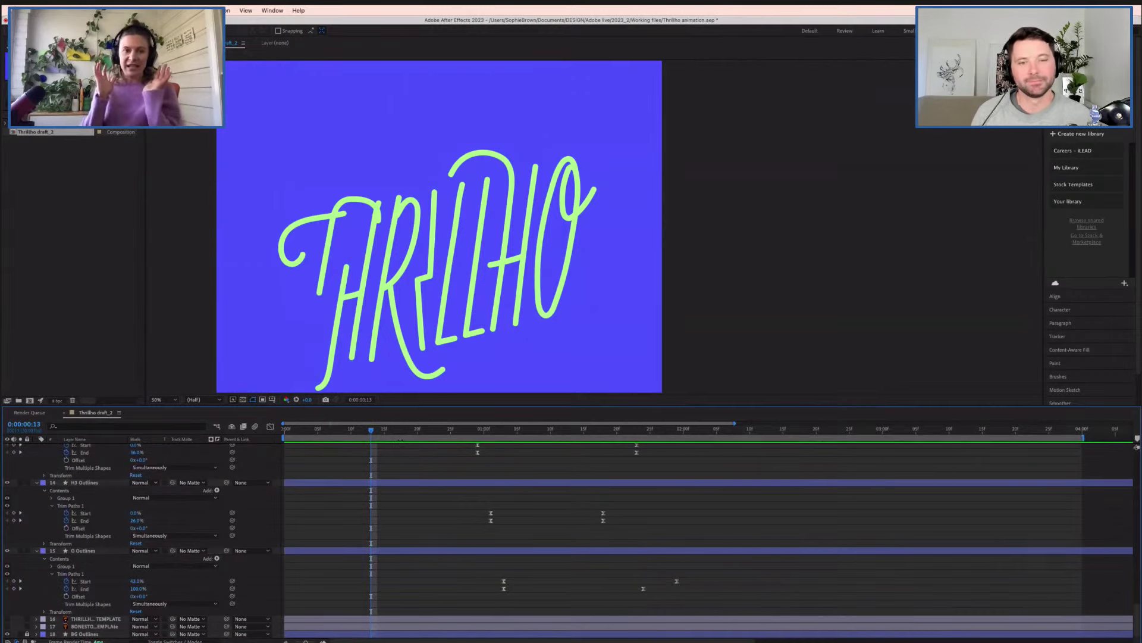
pyautogui.click(320, 435)
pyautogui.press('space')
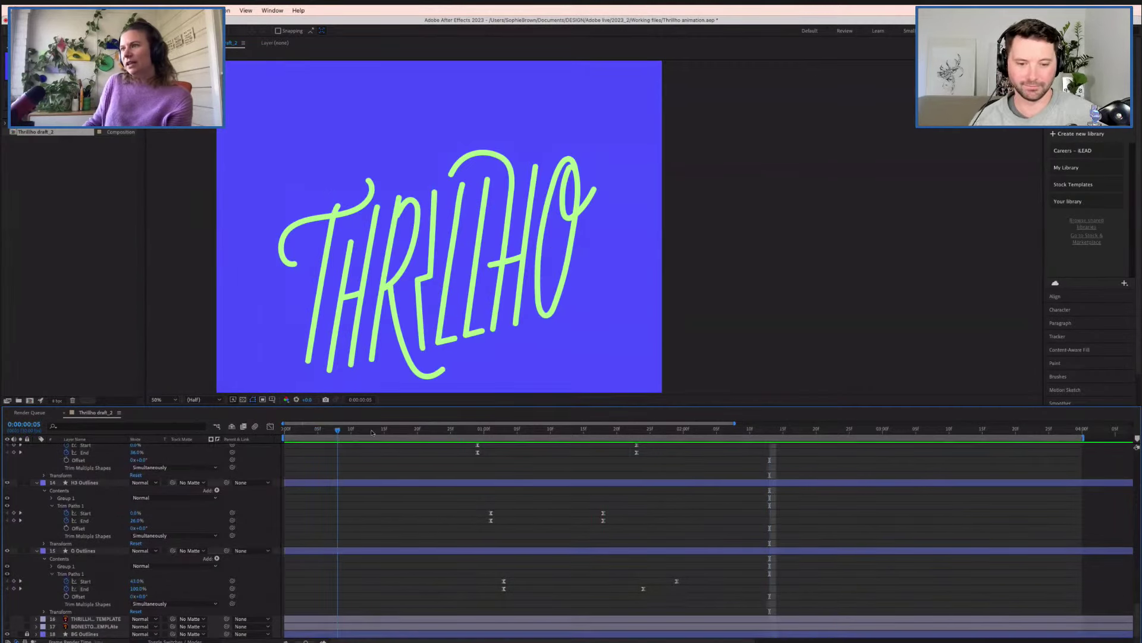
pyautogui.click(309, 440)
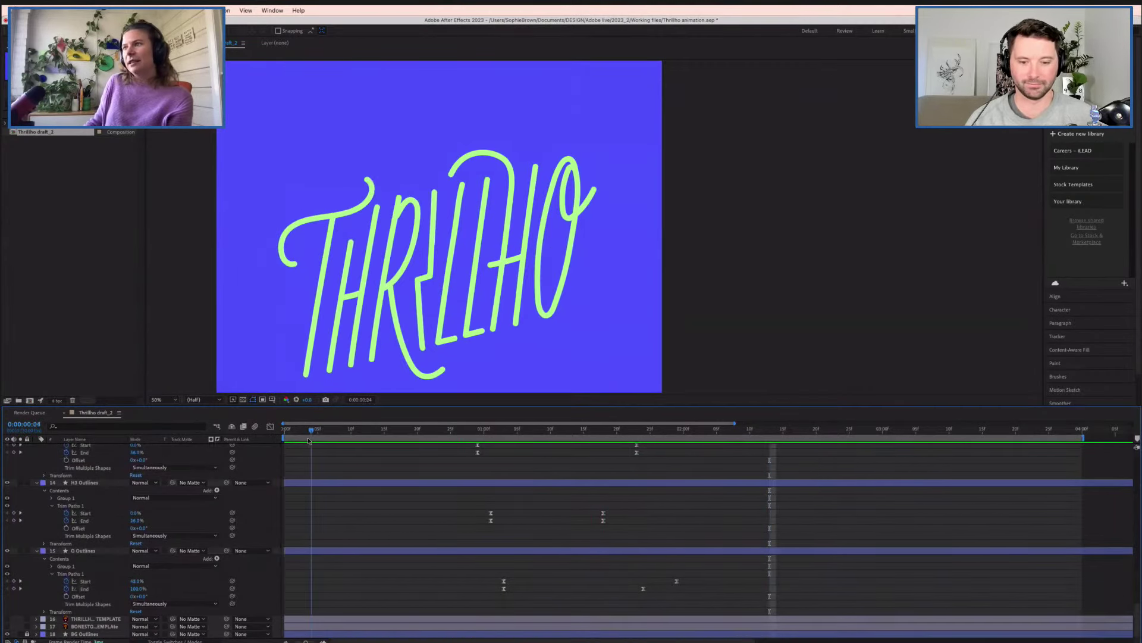
pyautogui.moveTo(317, 440)
pyautogui.mouseDown()
pyautogui.moveTo(627, 442)
pyautogui.moveTo(288, 456)
pyautogui.mouseUp()
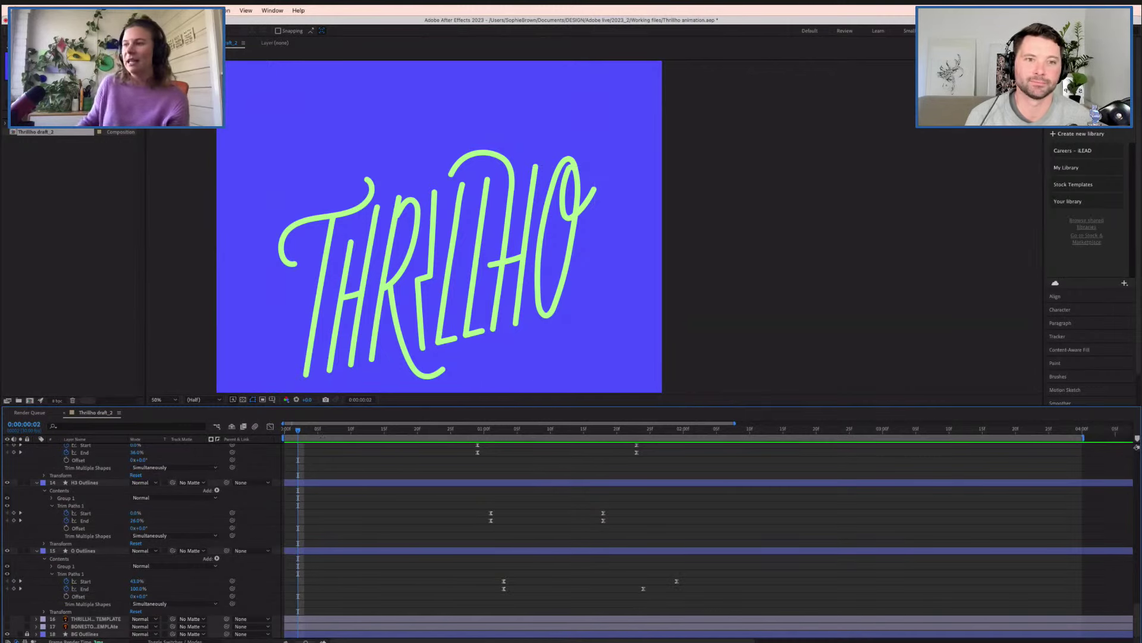
# - Replay the staggered lettering-to-fists morph from several early frames to judge its overall timing
pyautogui.press('space')
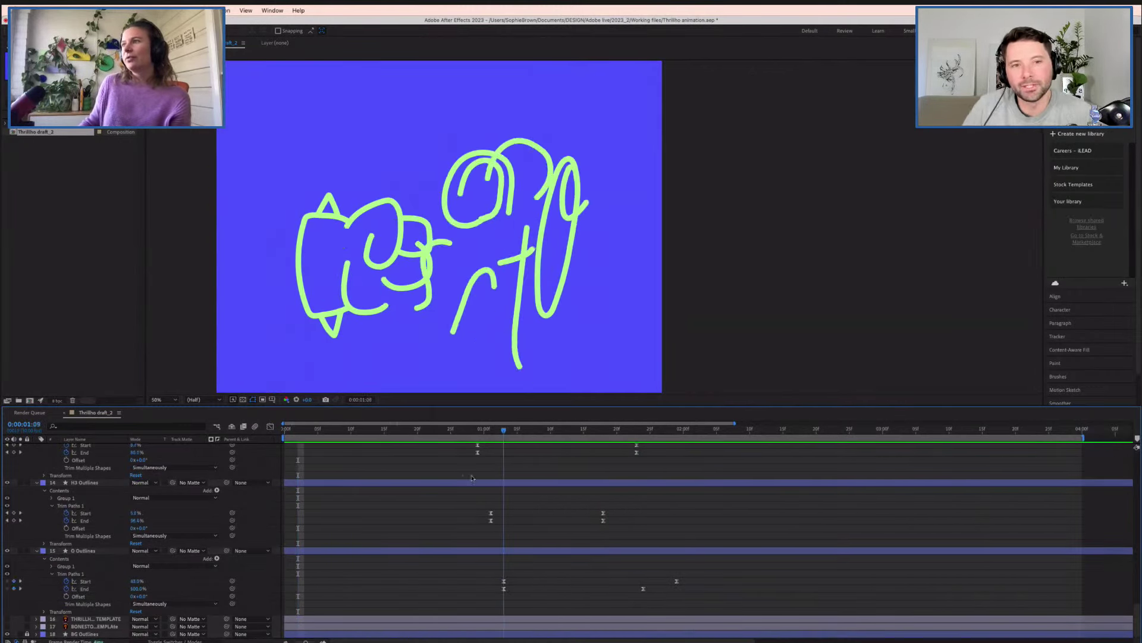
pyautogui.press('space')
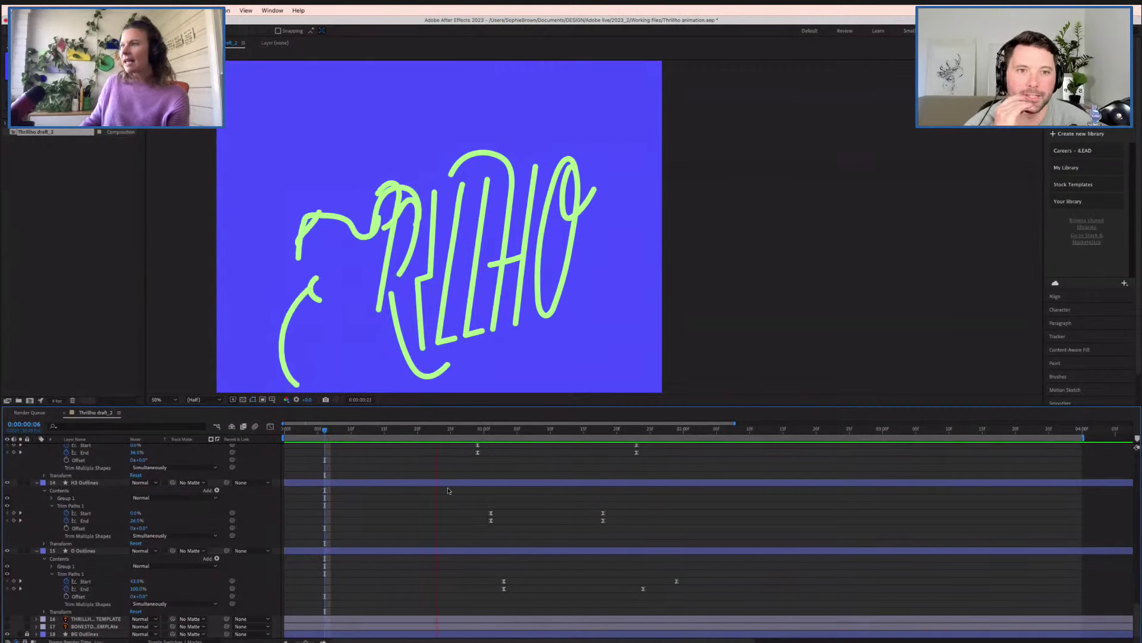
pyautogui.press('space')
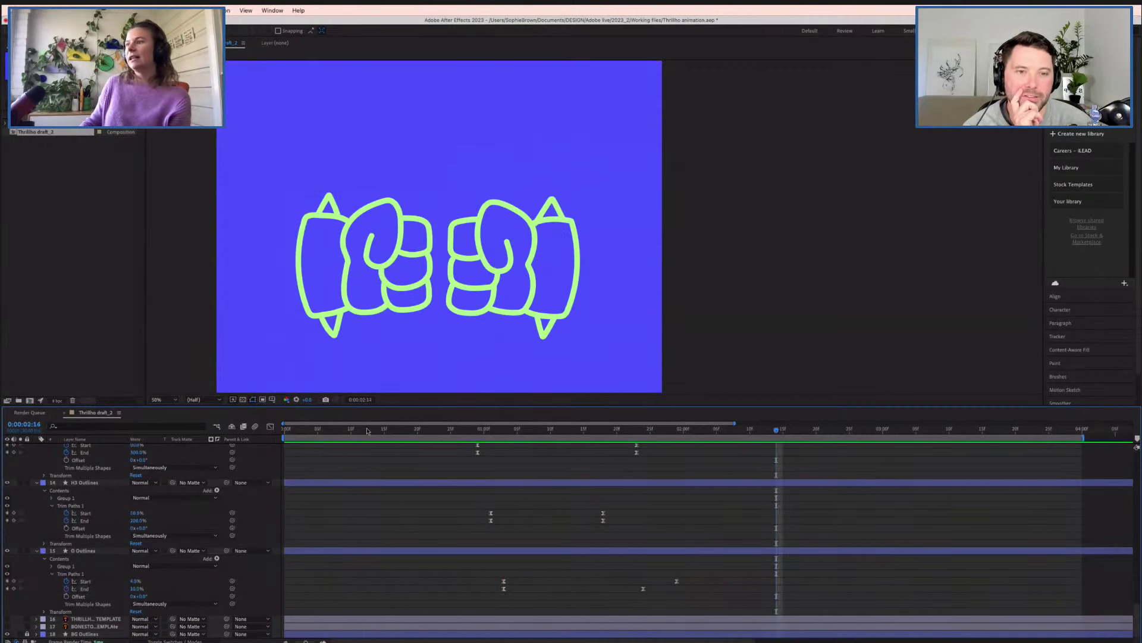
pyautogui.click(367, 431)
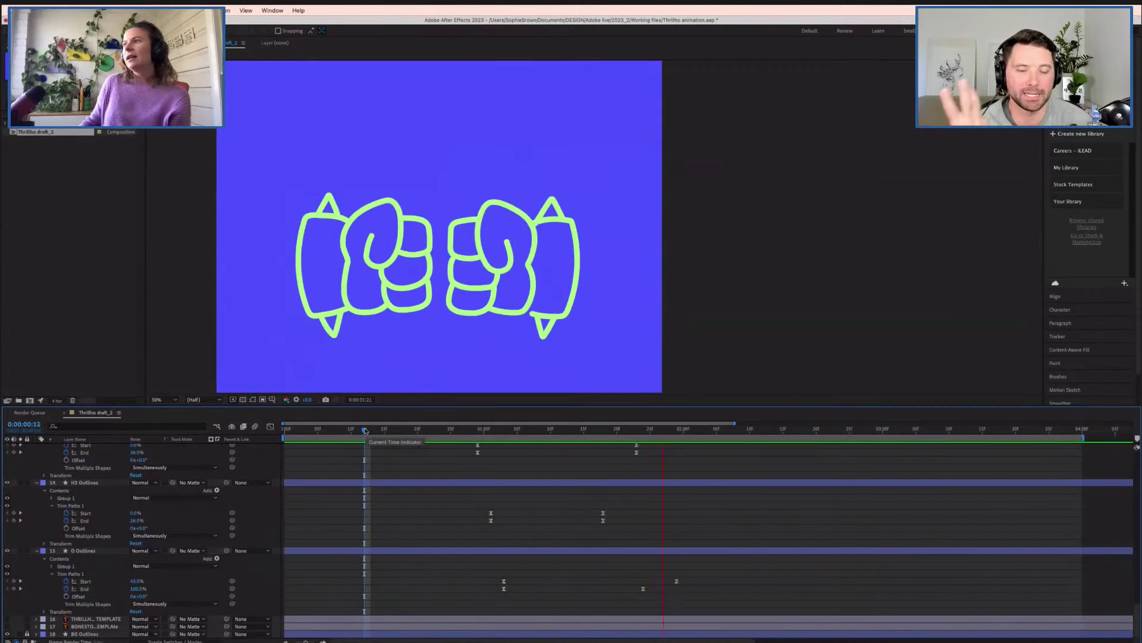
pyautogui.moveTo(365, 431); pyautogui.dragTo(290, 431)
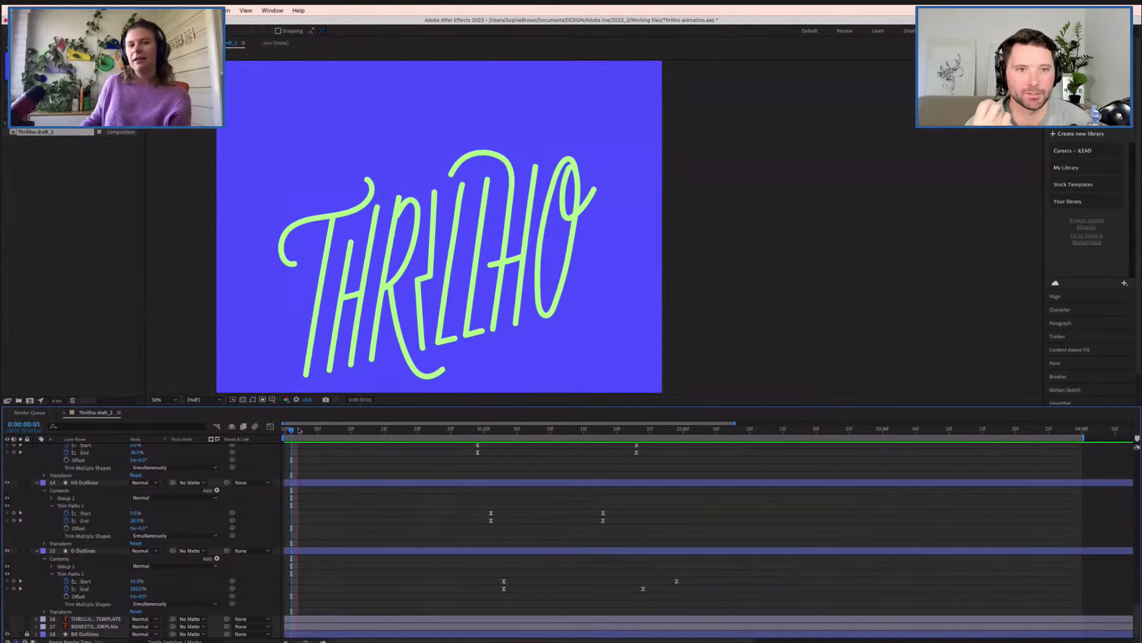
pyautogui.press('space')
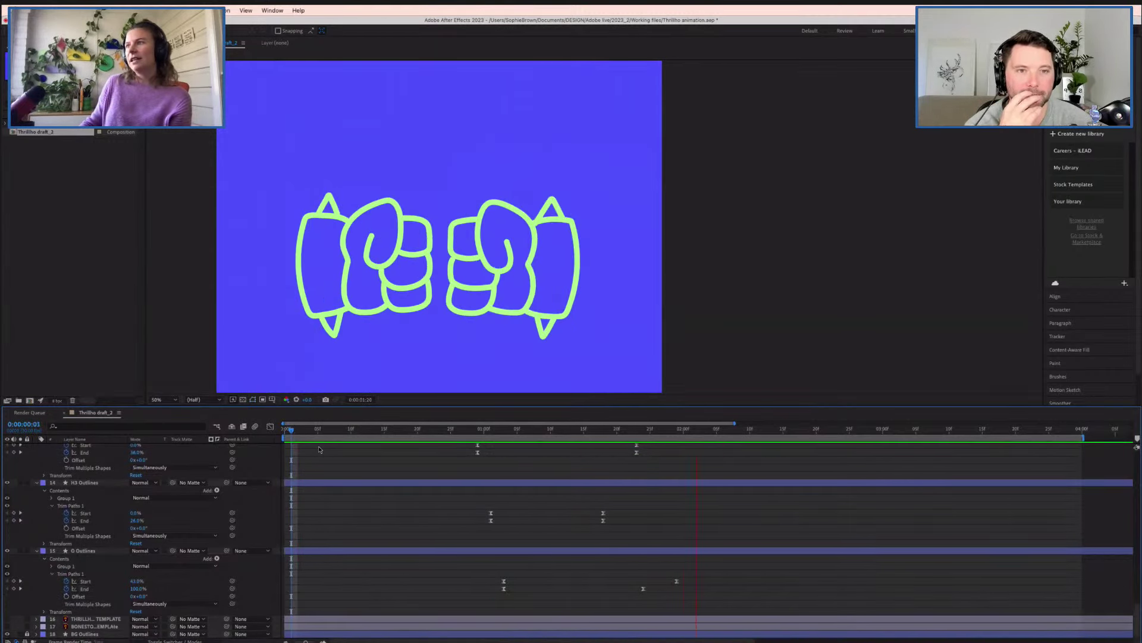
pyautogui.click(298, 430)
pyautogui.press('space')
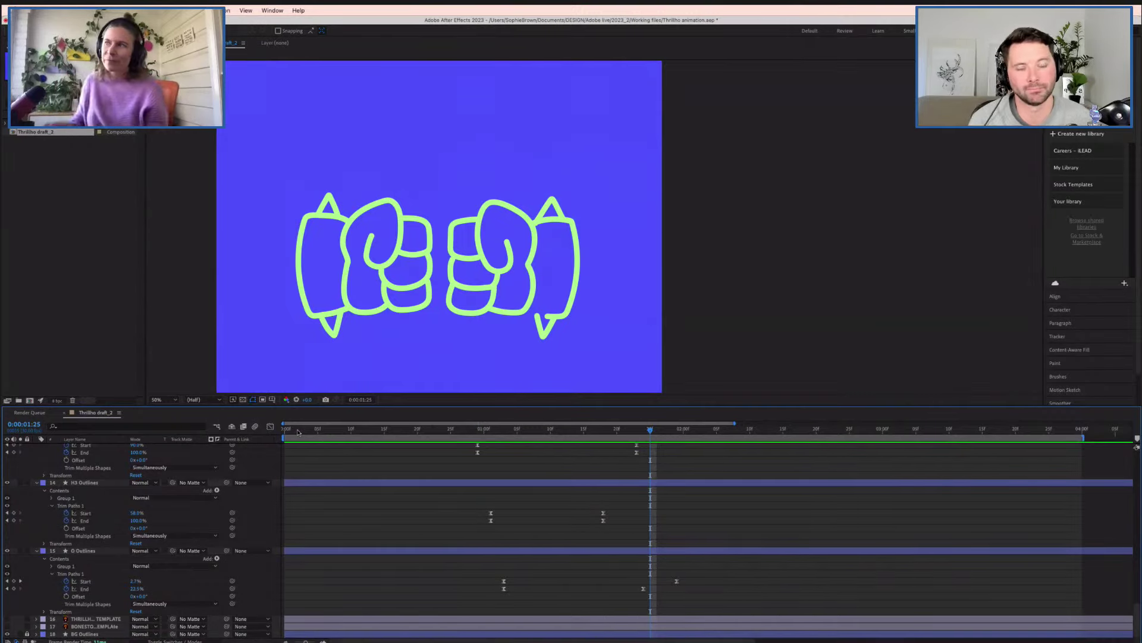
pyautogui.click(311, 430)
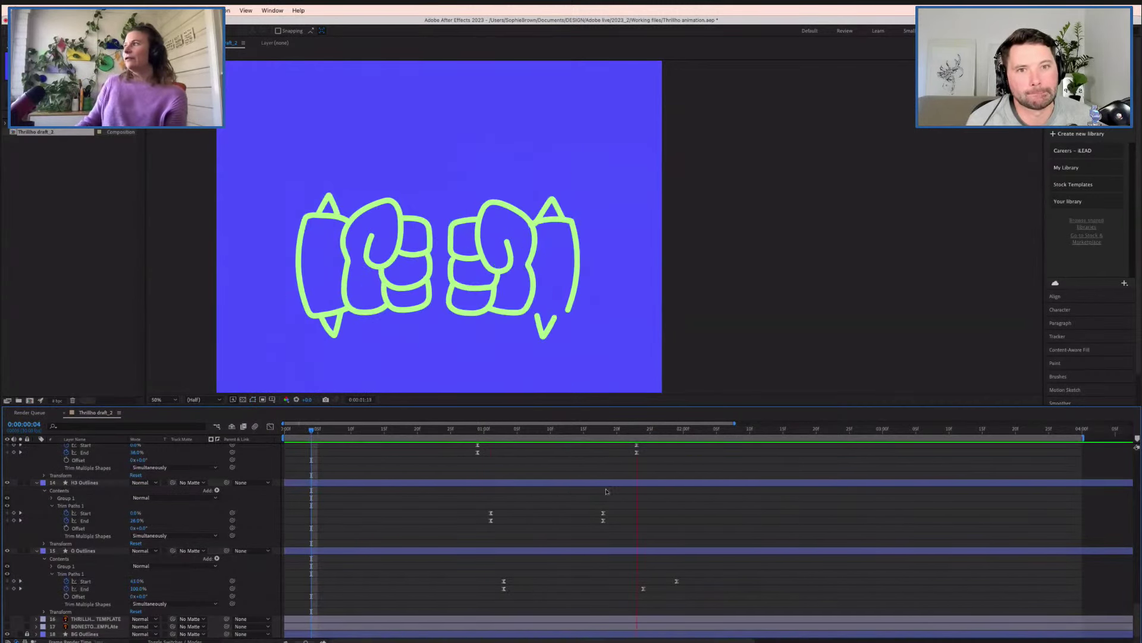
# - Stop the preview and scrub through the staggered lettering-to-fists morph up to 2:01 to review its timing
pyautogui.press('space')
pyautogui.moveTo(716, 430); pyautogui.dragTo(749, 430)
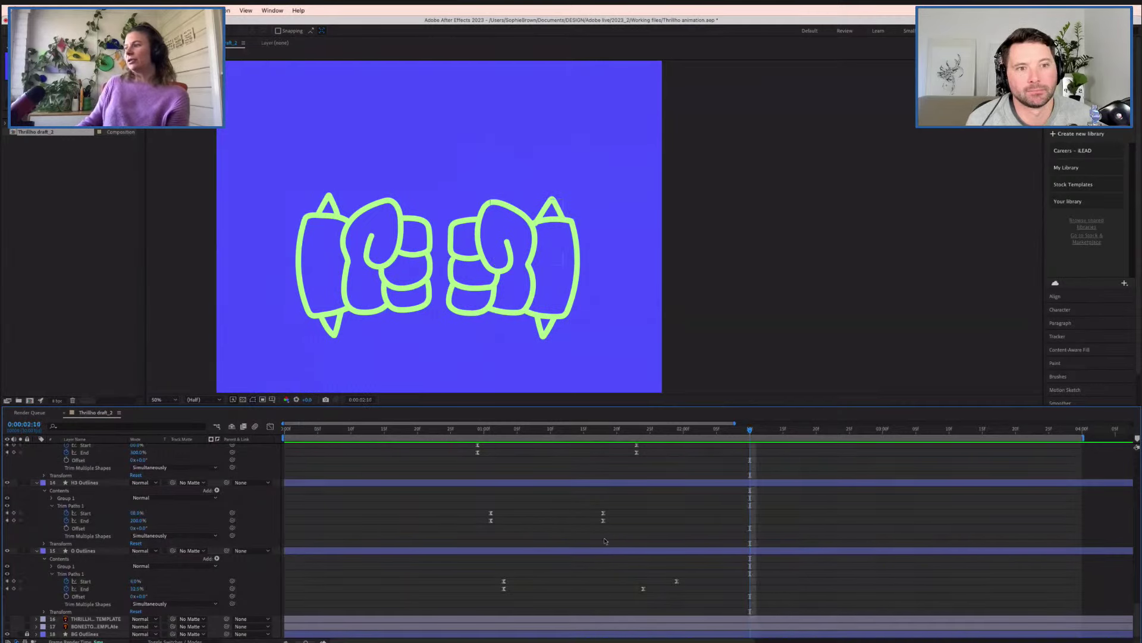
pyautogui.scroll(2, 606, 529)
pyautogui.scroll(2, 606, 529)
pyautogui.moveTo(343, 430)
pyautogui.mouseDown()
pyautogui.moveTo(589, 430)
pyautogui.moveTo(497, 430)
pyautogui.moveTo(536, 429)
pyautogui.mouseUp()
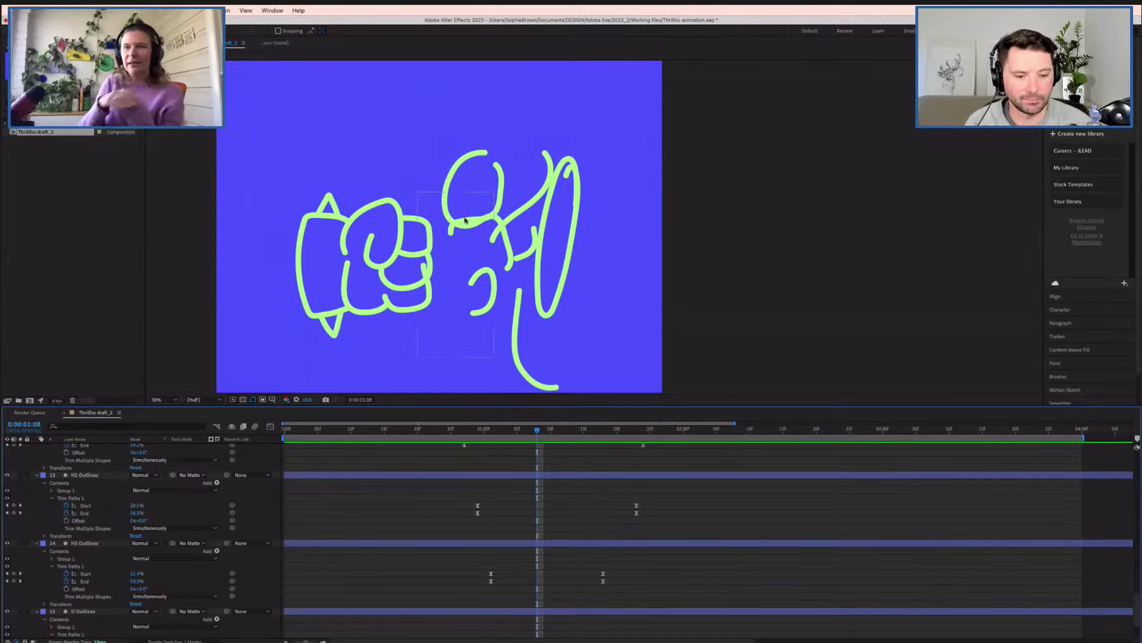
pyautogui.moveTo(468, 430); pyautogui.dragTo(691, 441)
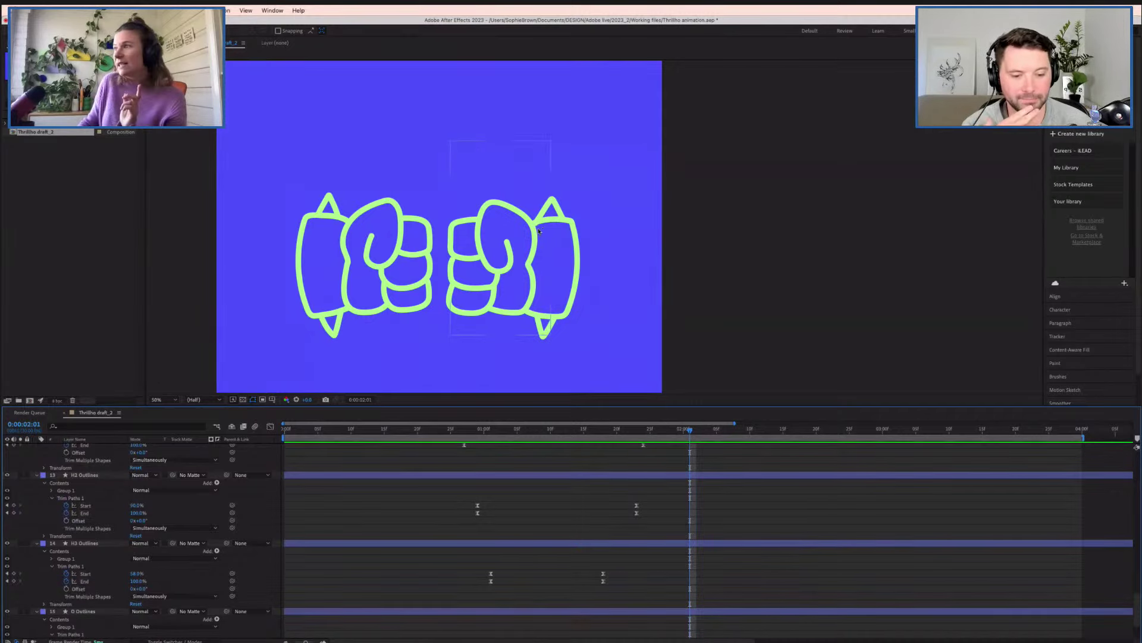
# - Inspect the stroke joins between the right fist and its cuff up close and bring the whole composition back into view
pyautogui.click(540, 226)
pyautogui.scroll(4, 544, 222)
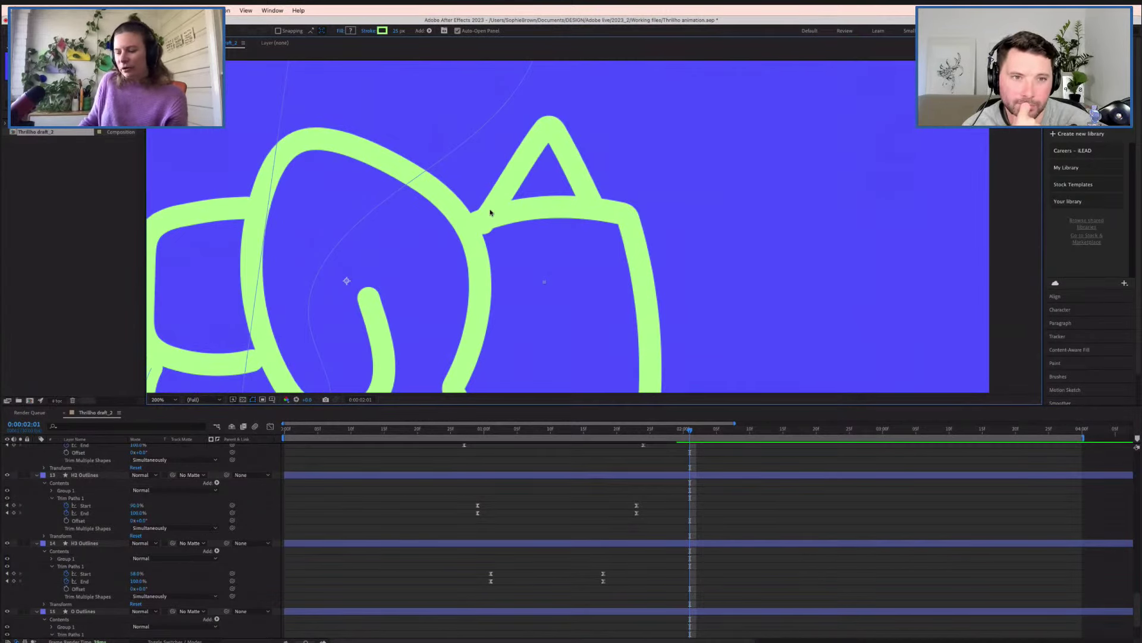
pyautogui.scroll(-5, 490, 213)
pyautogui.scroll(2, 446, 235)
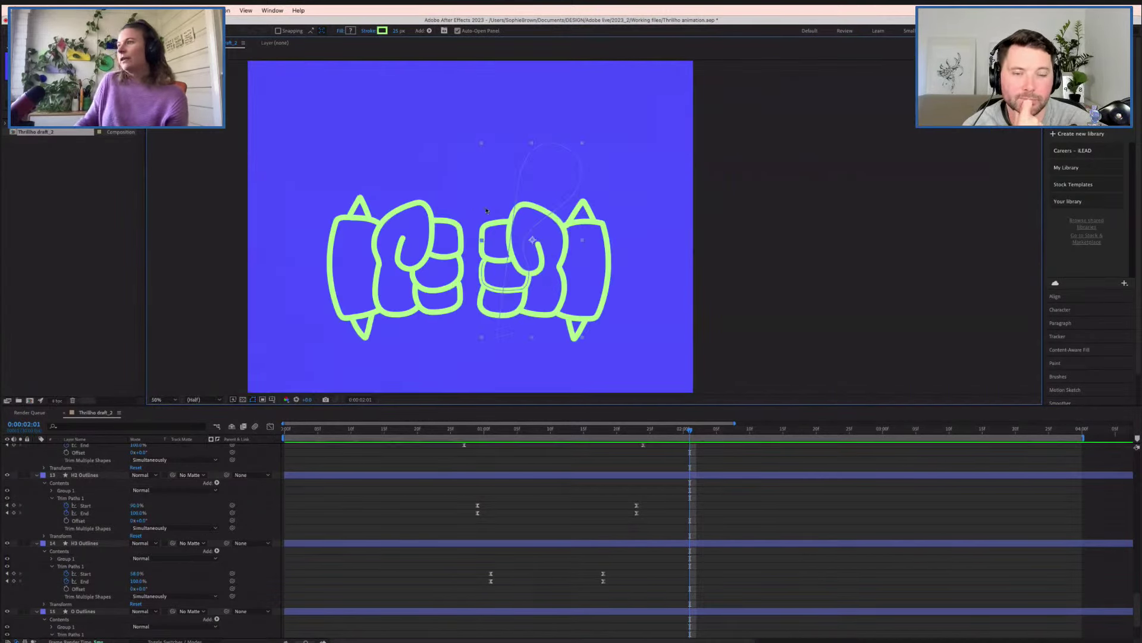
pyautogui.moveTo(447, 235); pyautogui.dragTo(424, 209)
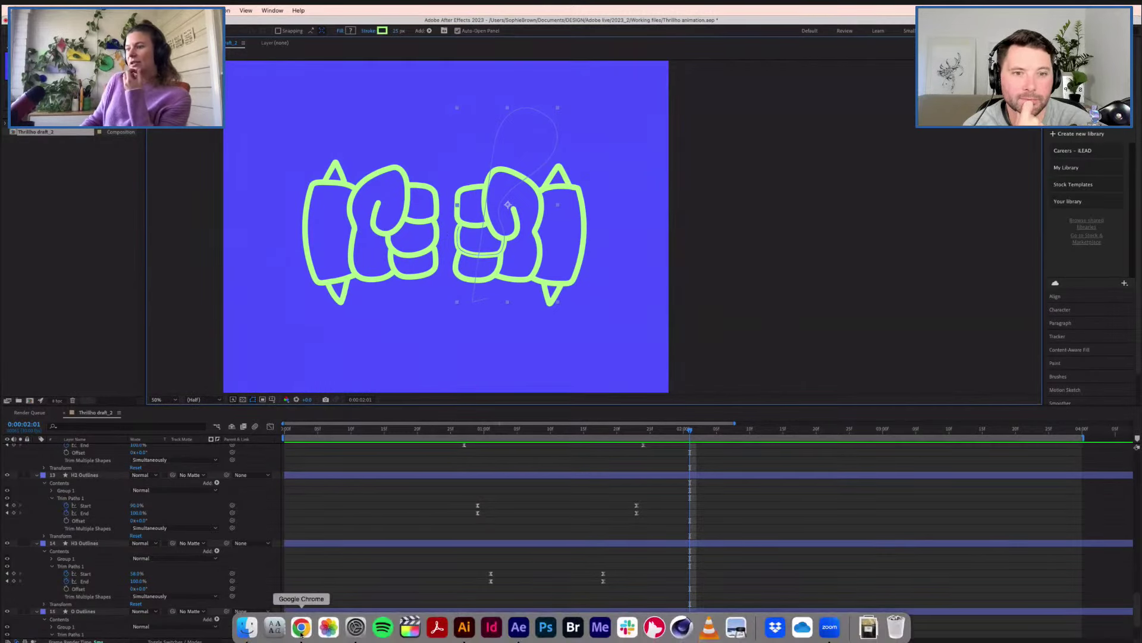
# - Switch to Chrome to show the Instagram reference animation, return to After Effects and scrub through the end of the morph
pyautogui.click(301, 627)
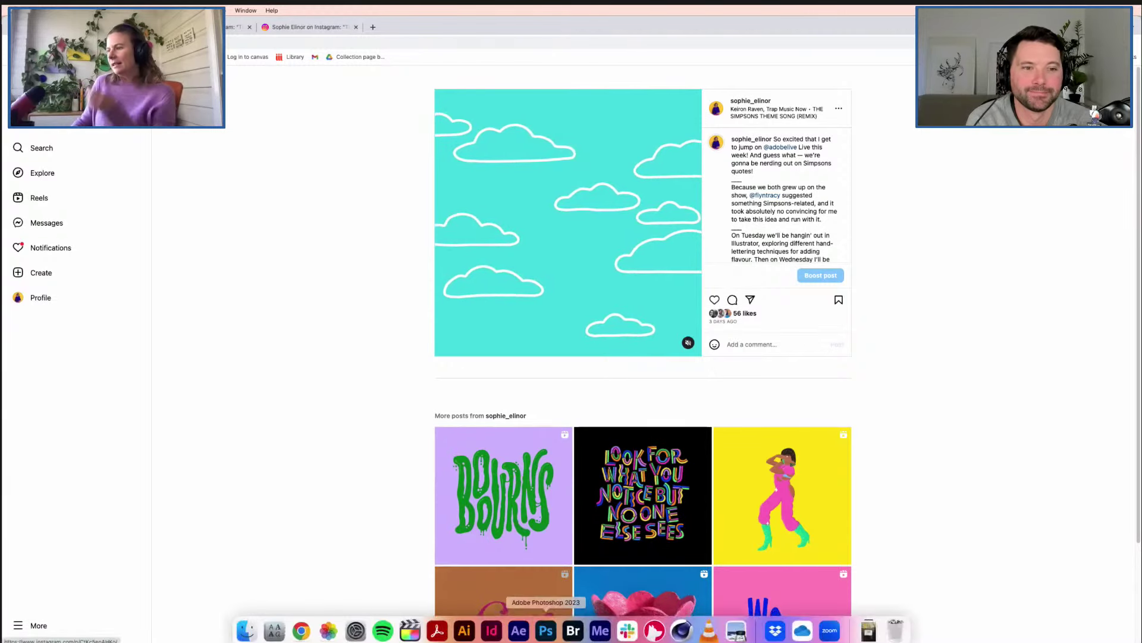
pyautogui.click(519, 631)
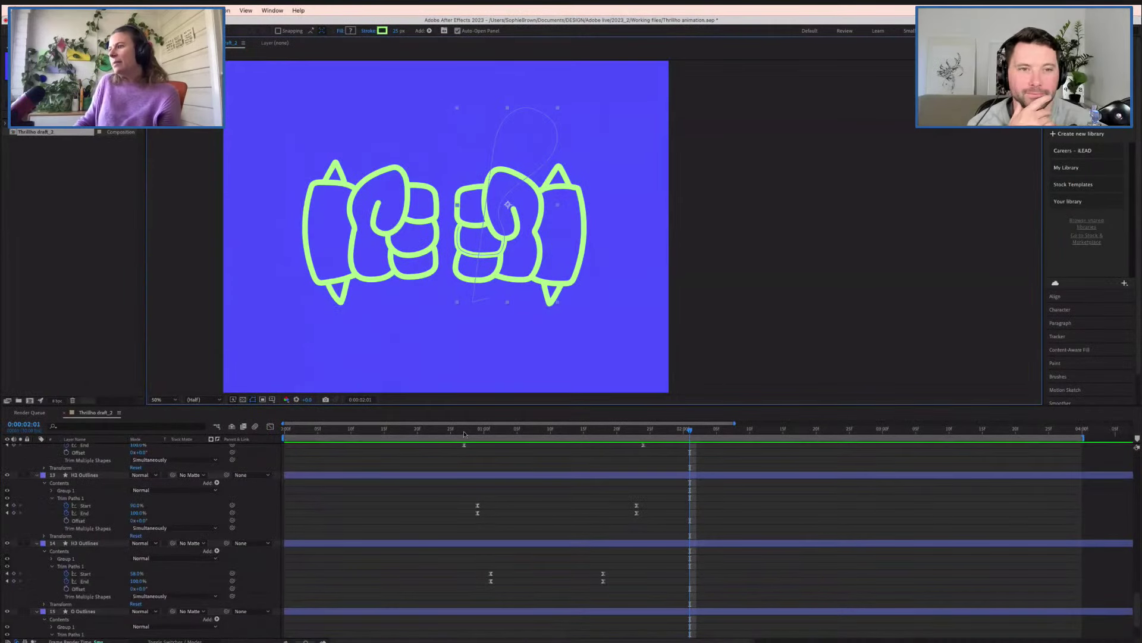
pyautogui.moveTo(464, 434); pyautogui.dragTo(716, 446)
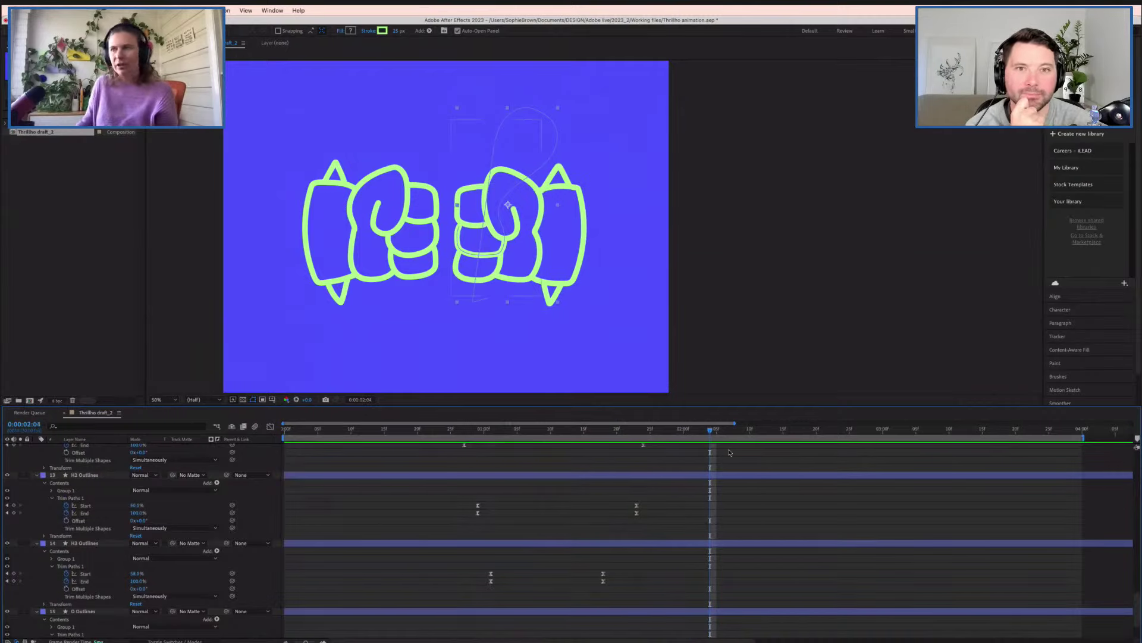
pyautogui.moveTo(475, 433); pyautogui.dragTo(714, 432)
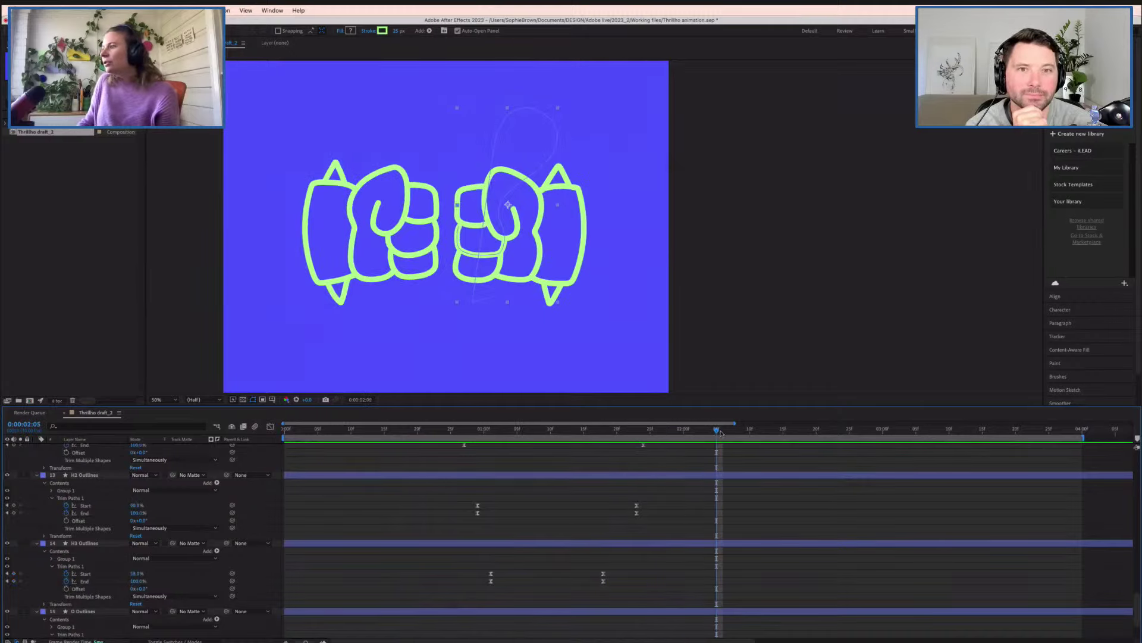
# - Select all the left fist's layers at 2:07 and try shifting them away from the right fist, undoing both trial moves
pyautogui.moveTo(177, 123); pyautogui.dragTo(438, 333)
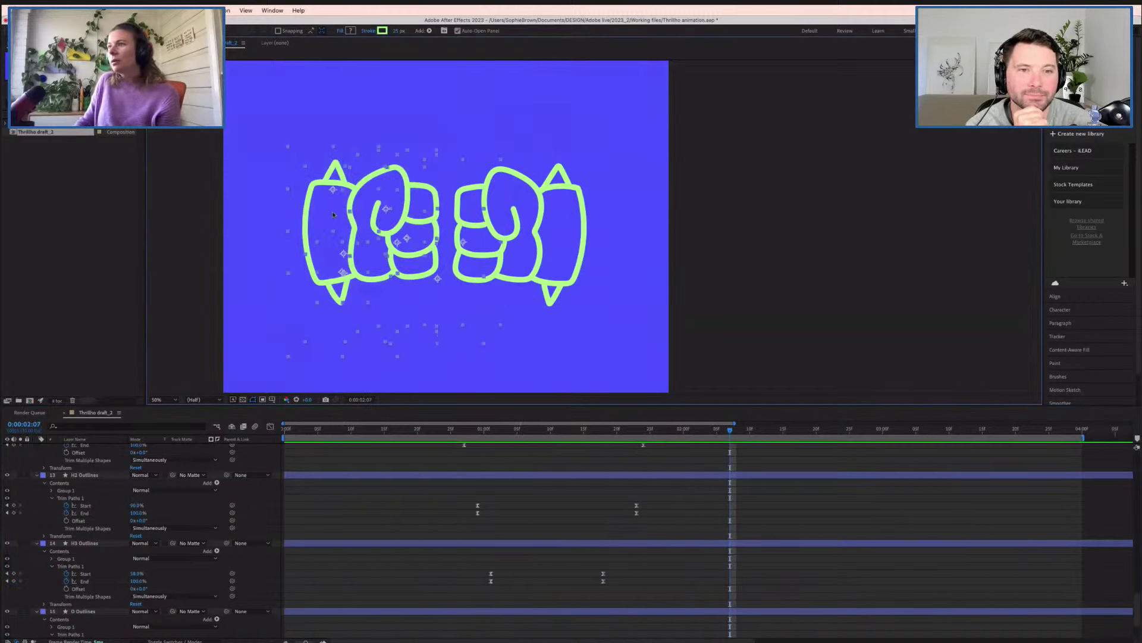
pyautogui.moveTo(387, 236); pyautogui.dragTo(364, 234)
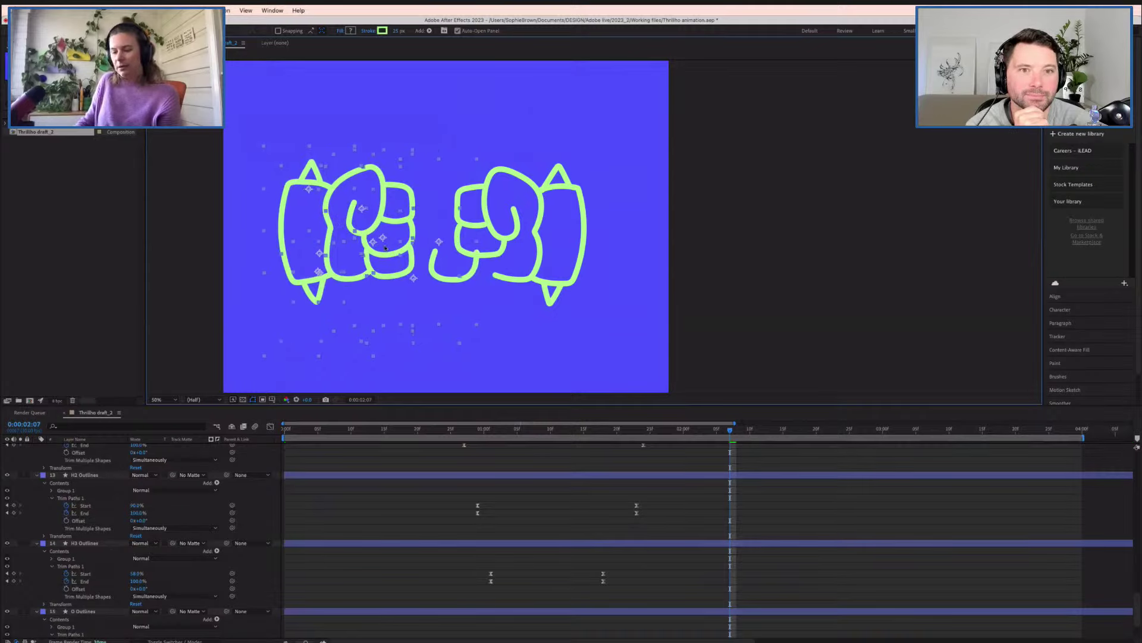
pyautogui.hotkey('ctrl', 'z')
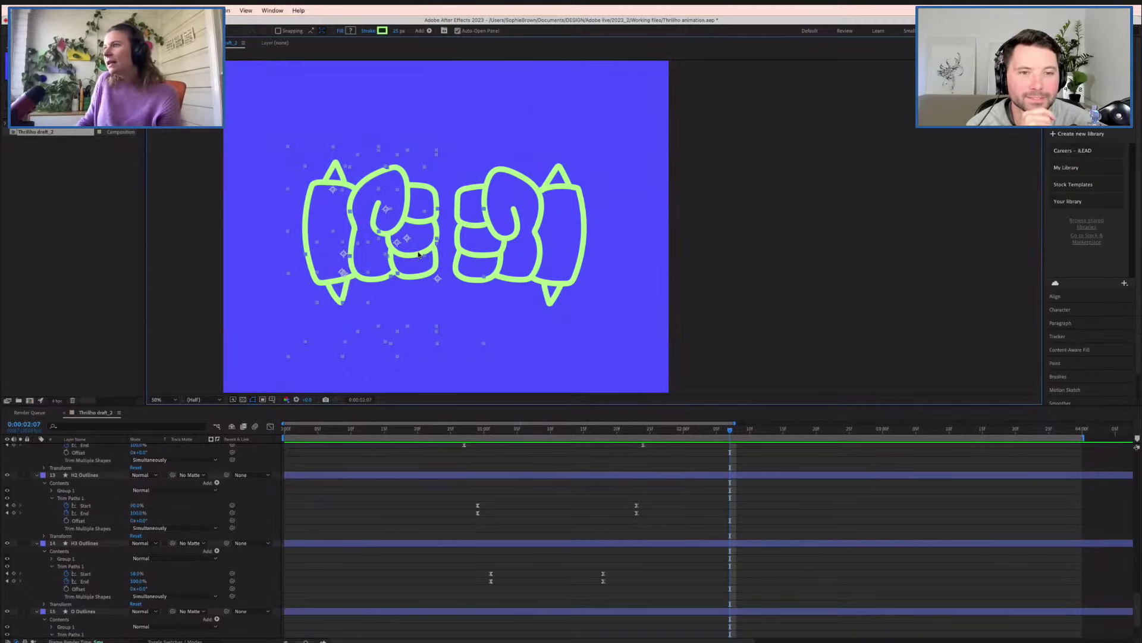
pyautogui.moveTo(419, 254); pyautogui.dragTo(391, 256)
pyautogui.hotkey('ctrl', 'z')
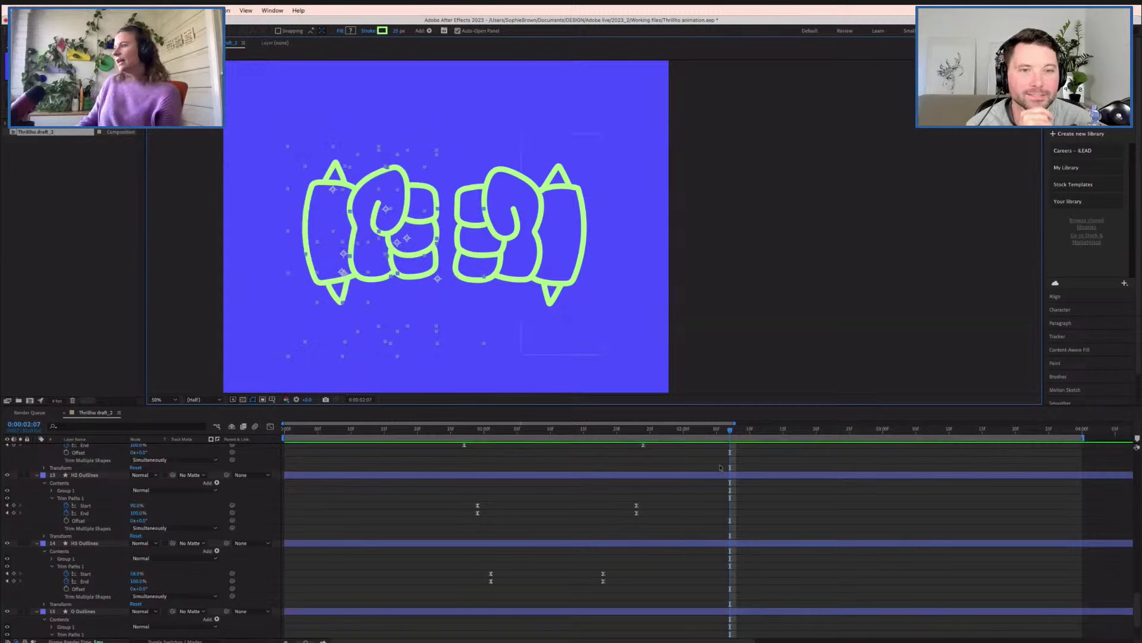
# - Set a Position keyframe on all the selected left-fist layers at 2:10, using the T1 Outlines transform properties
pyautogui.click(735, 430)
pyautogui.press('pagedown')
pyautogui.press('pagedown')
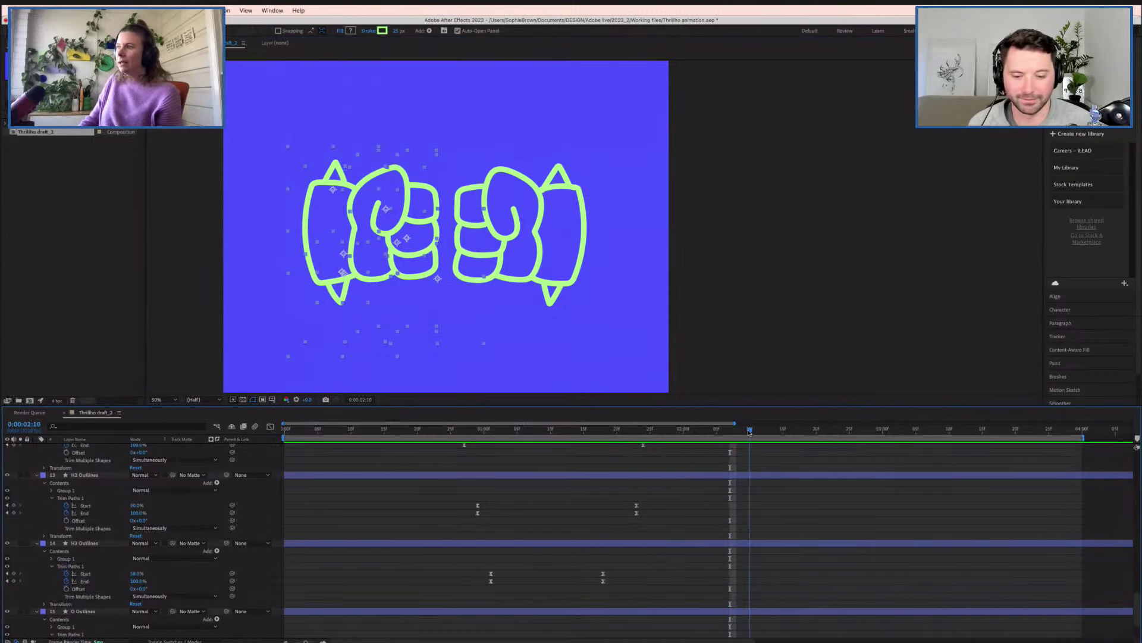
pyautogui.scroll(15, 92, 533)
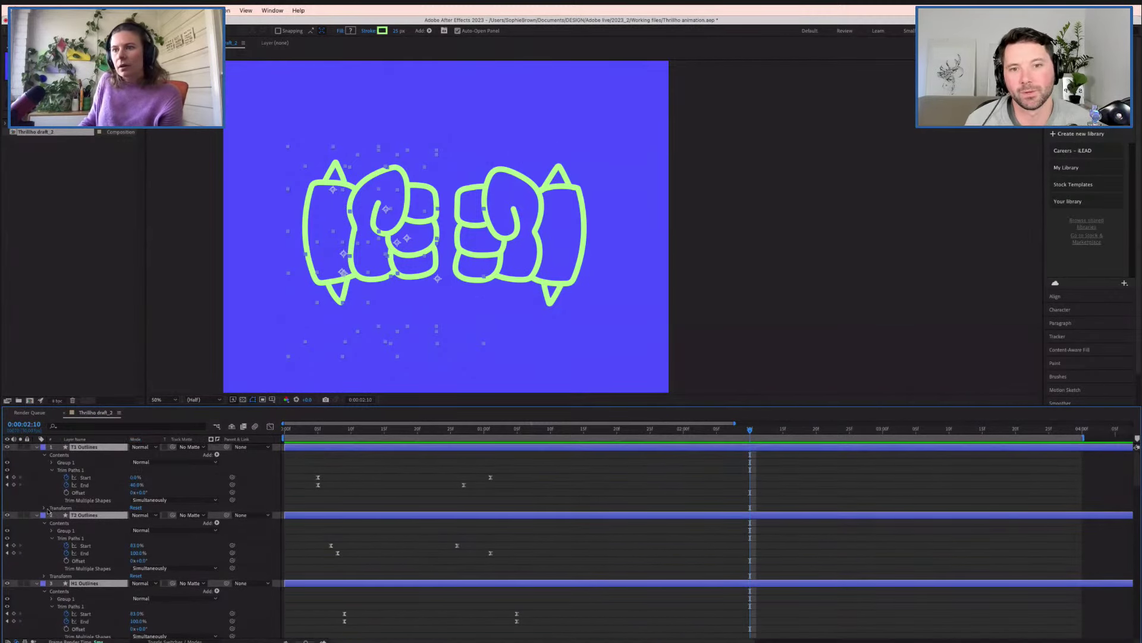
pyautogui.click(45, 509)
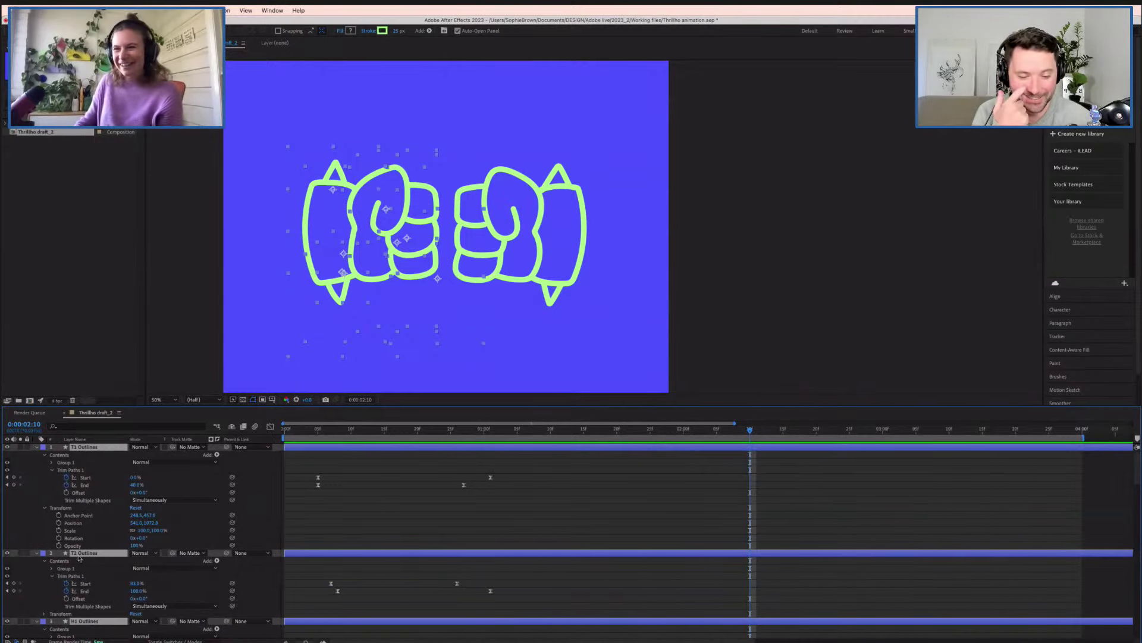
pyautogui.click(59, 523)
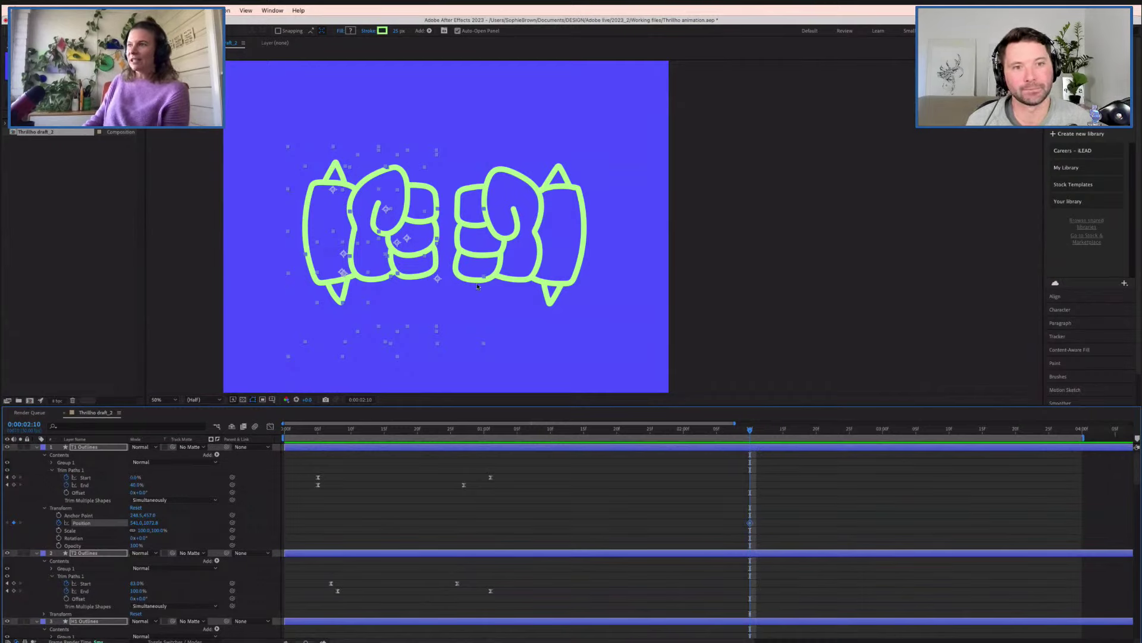
# - Move the left fist inward until it nearly touches the right fist at 2:15, and scrub through the motion to 2:20
pyautogui.moveTo(752, 432); pyautogui.dragTo(779, 438)
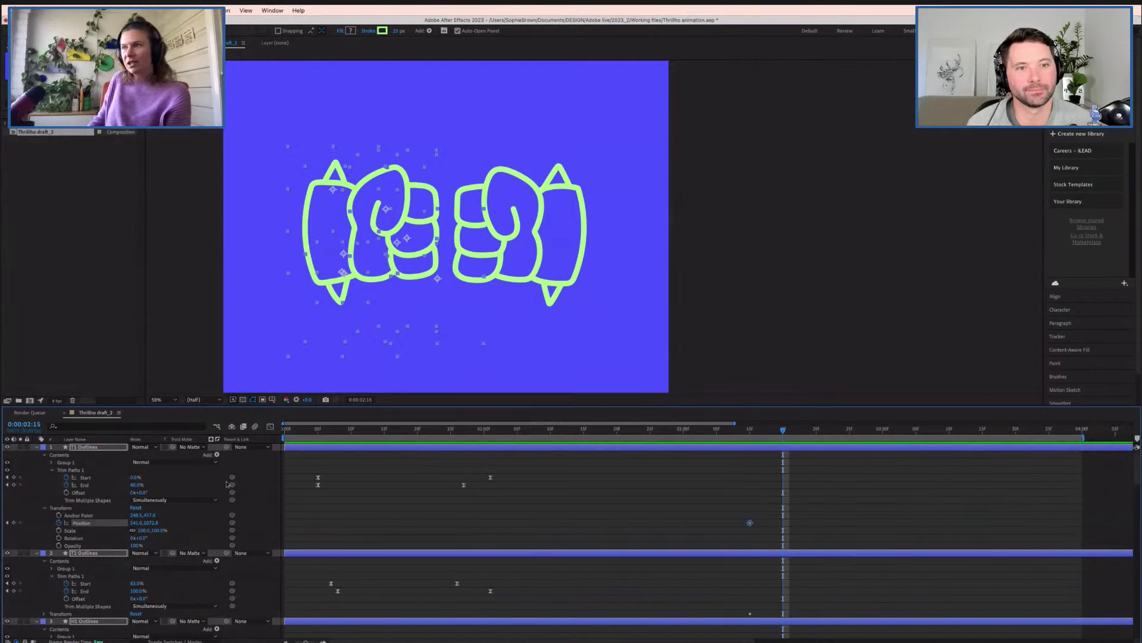
pyautogui.moveTo(356, 238); pyautogui.dragTo(365, 236)
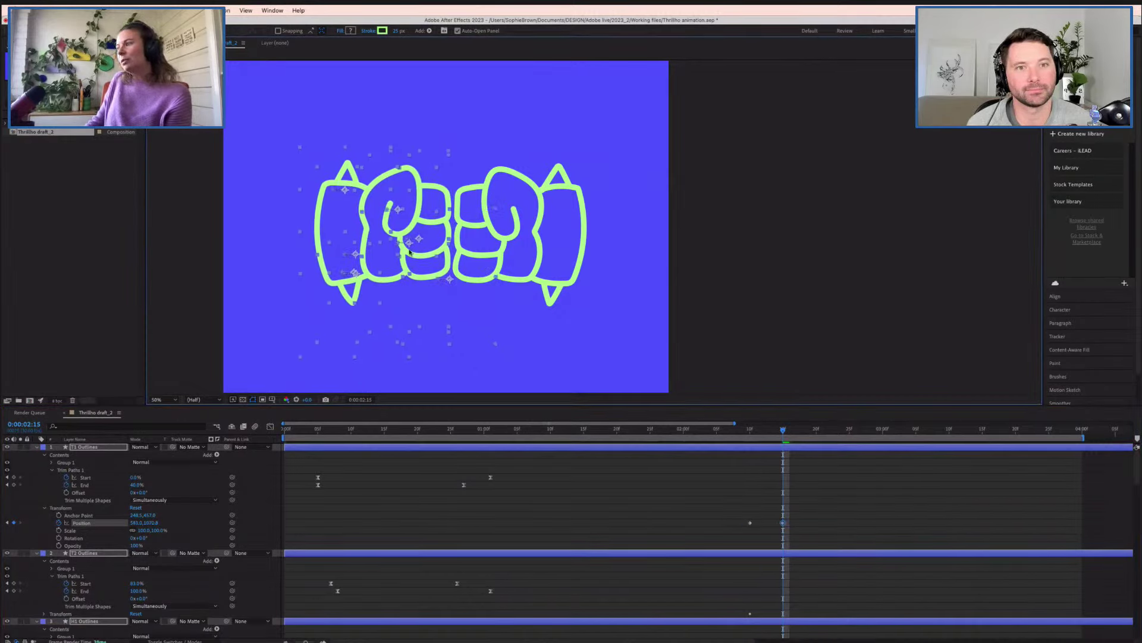
pyautogui.moveTo(784, 432); pyautogui.dragTo(748, 435)
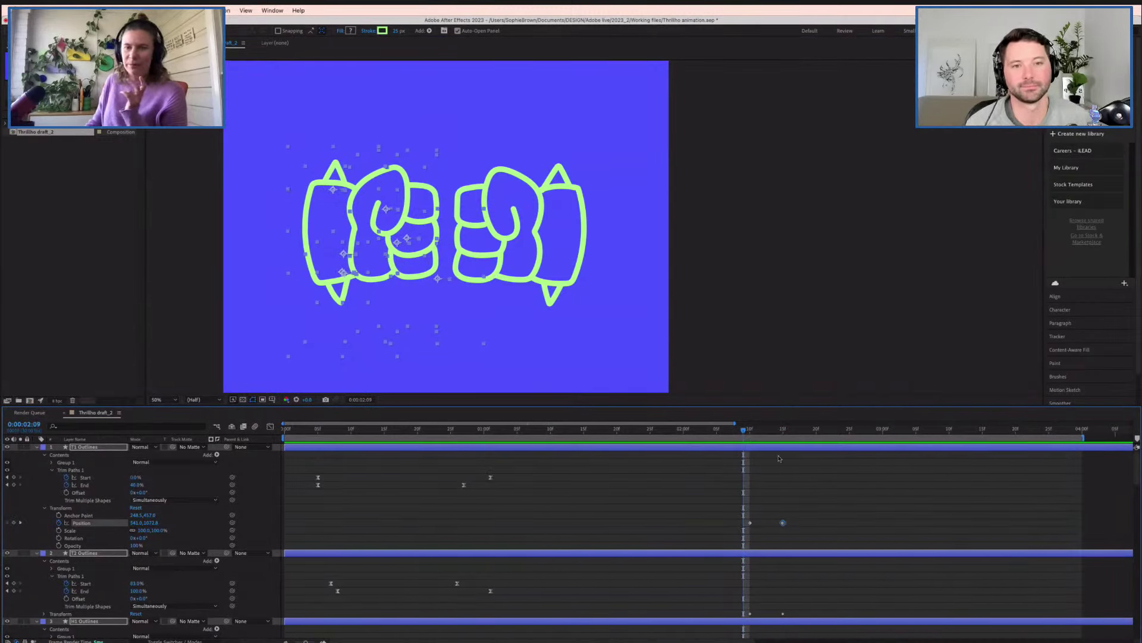
pyautogui.moveTo(744, 431); pyautogui.dragTo(818, 443)
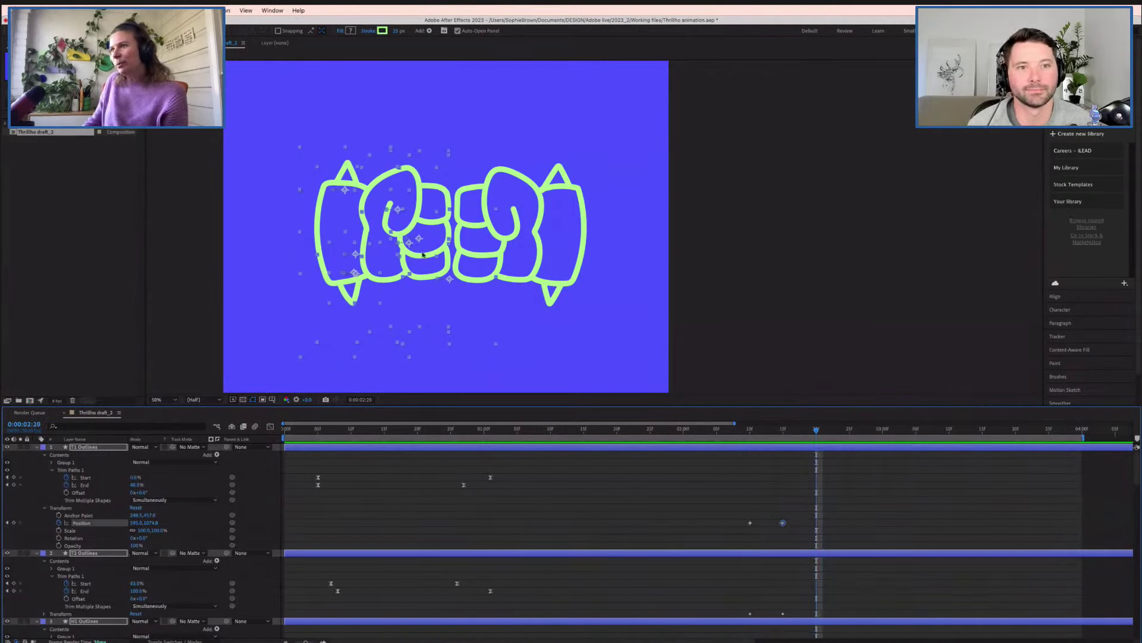
pyautogui.click(746, 516)
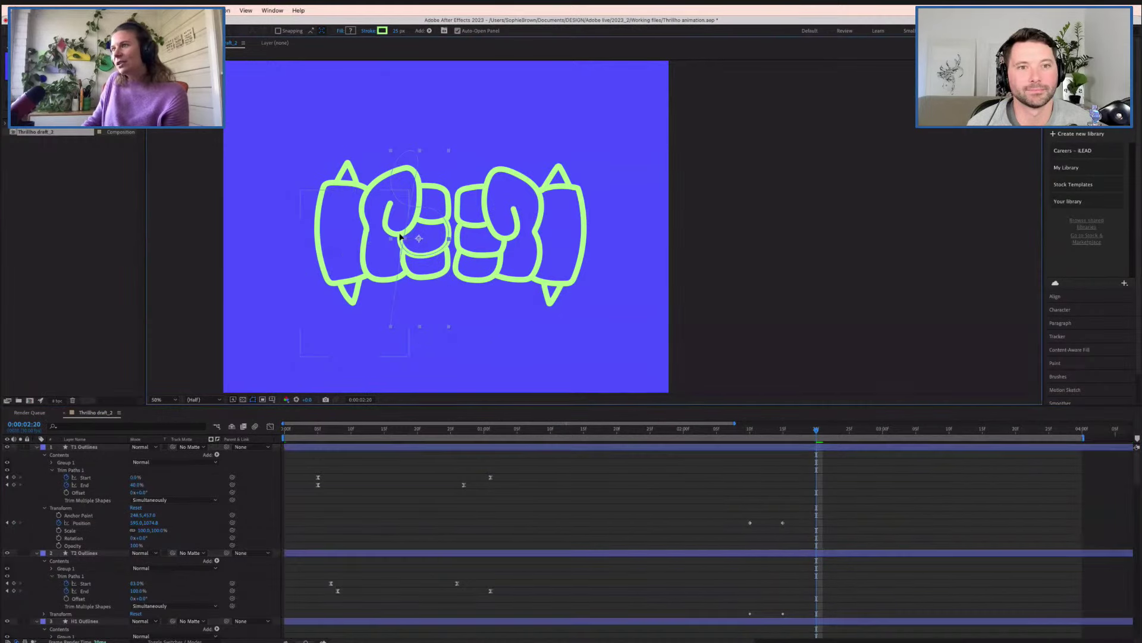
pyautogui.click(749, 522)
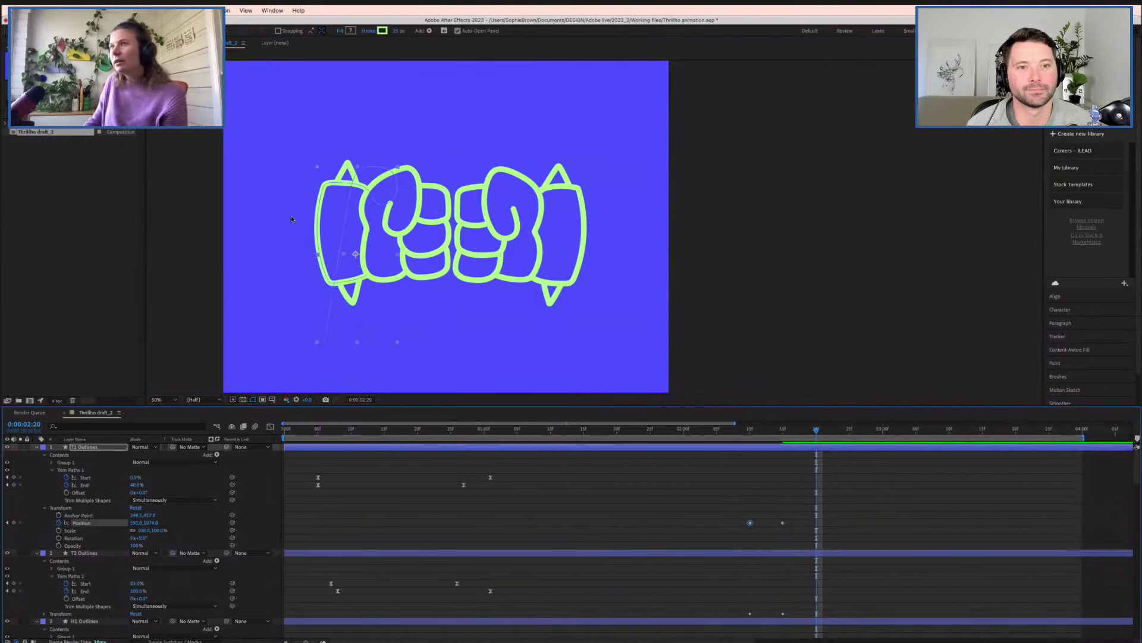
pyautogui.moveTo(190, 116); pyautogui.dragTo(451, 284)
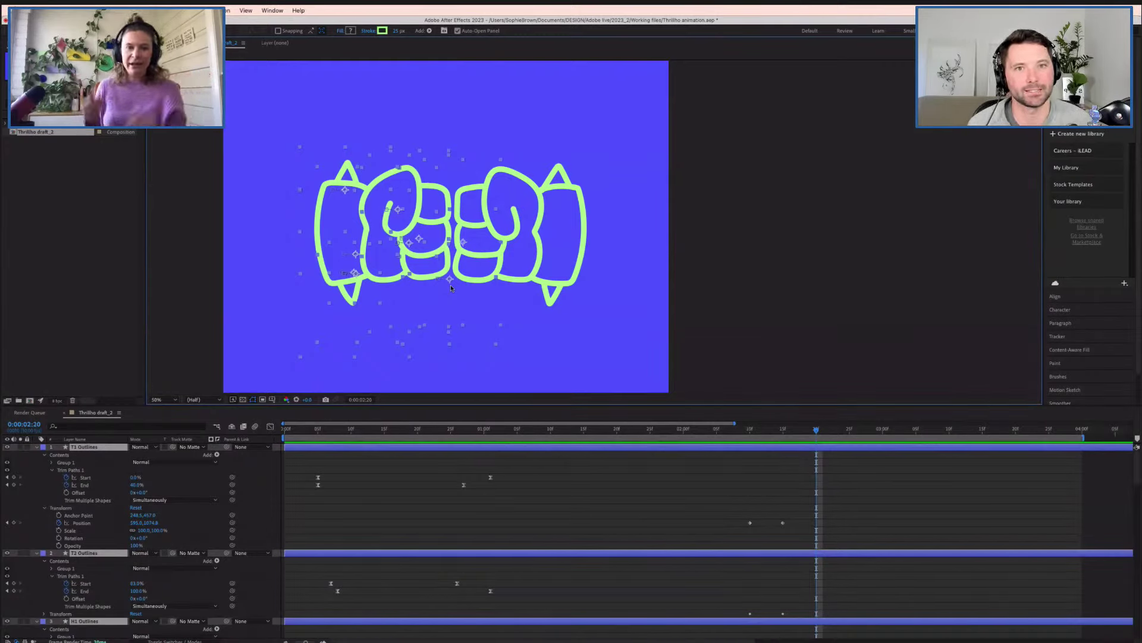
pyautogui.click(486, 489)
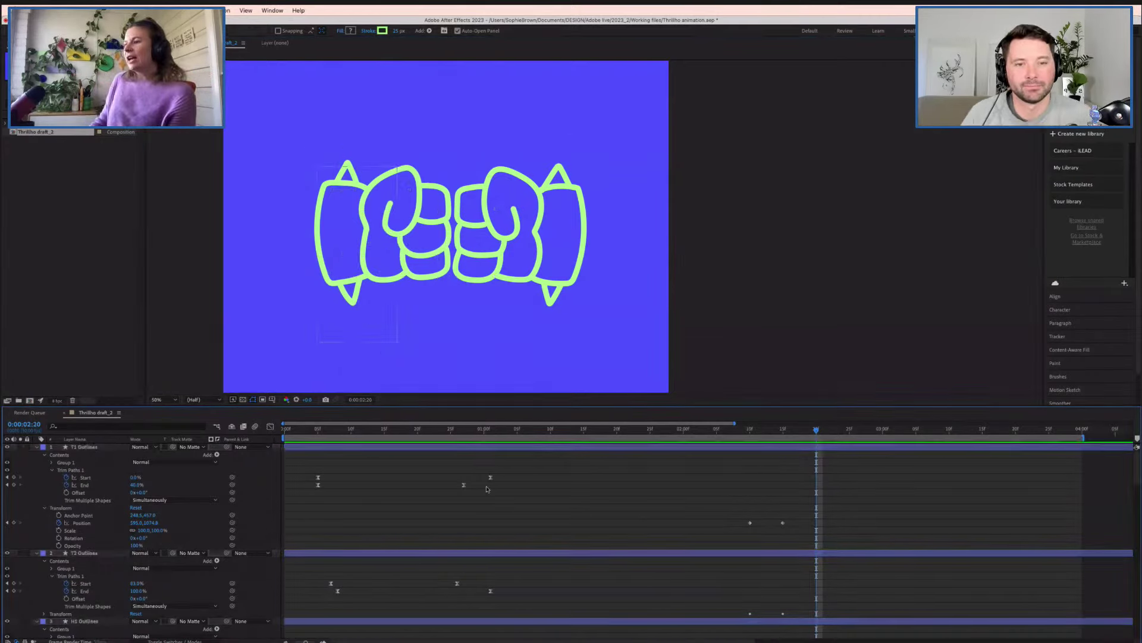
# - Duplicate the second Trim Paths Start and End keyframes of T1 Outlines to 2:27 to hold its fist shape
pyautogui.moveTo(487, 468); pyautogui.dragTo(521, 493)
pyautogui.moveTo(449, 492); pyautogui.dragTo(506, 489)
pyautogui.moveTo(855, 429); pyautogui.dragTo(863, 429)
pyautogui.moveTo(442, 479); pyautogui.dragTo(469, 494)
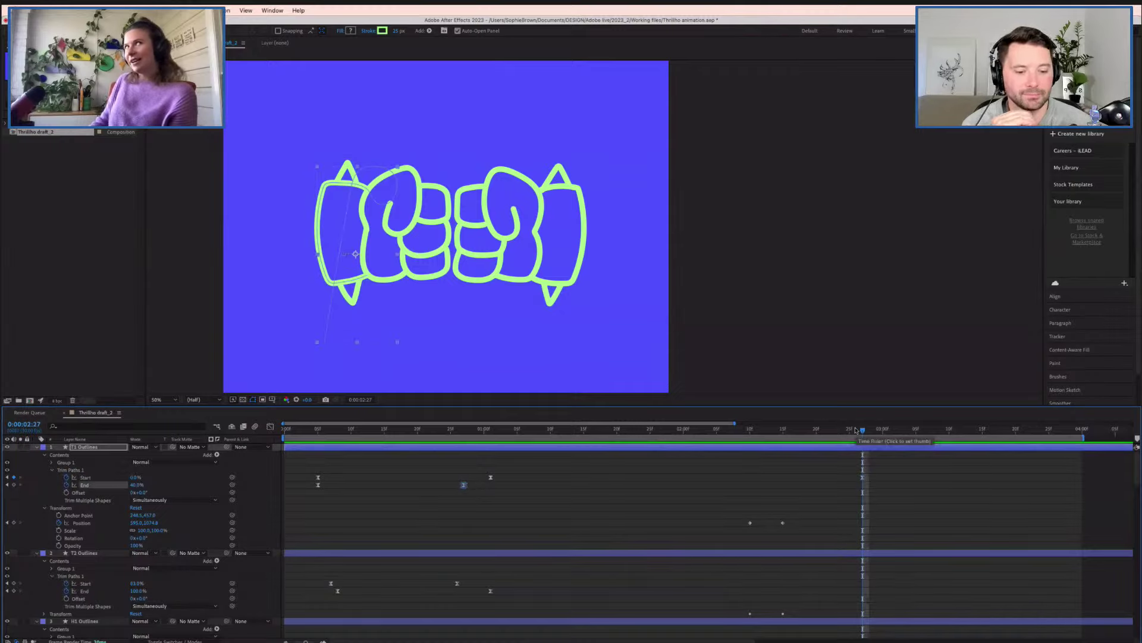
pyautogui.hotkey('ctrl', 'v')
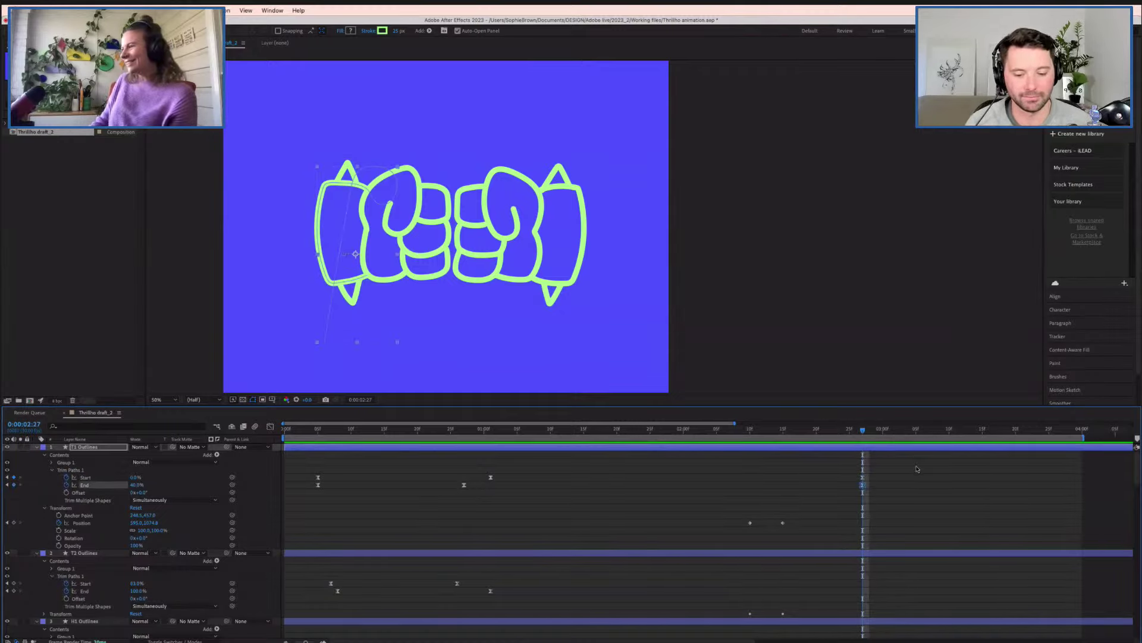
pyautogui.hotkey('ctrl', 'z')
pyautogui.click(490, 477)
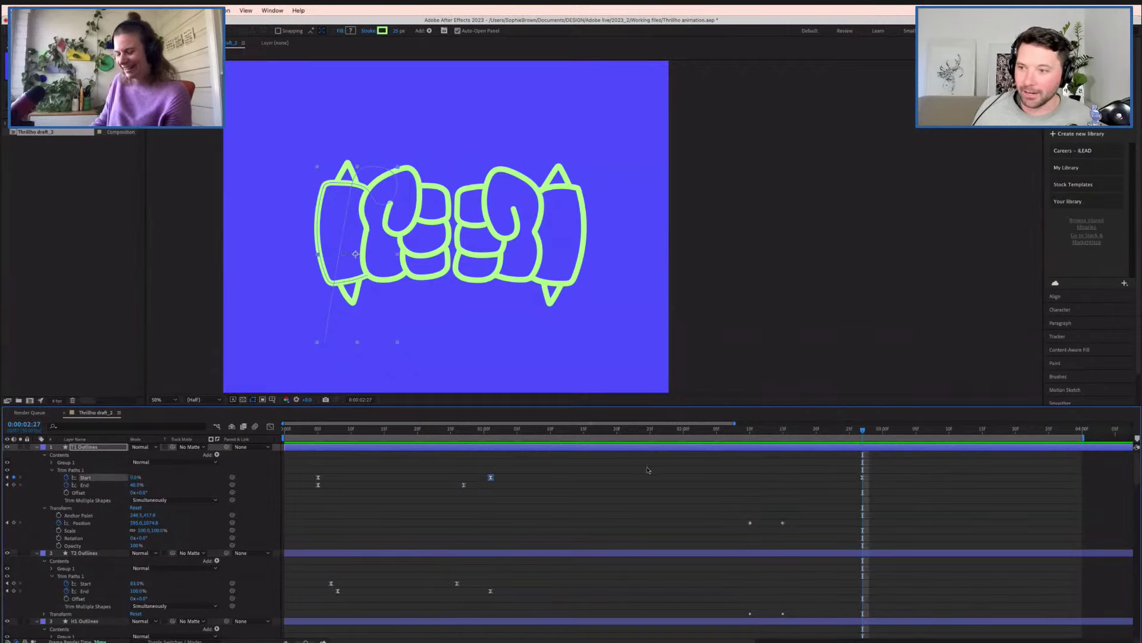
pyautogui.click(464, 484)
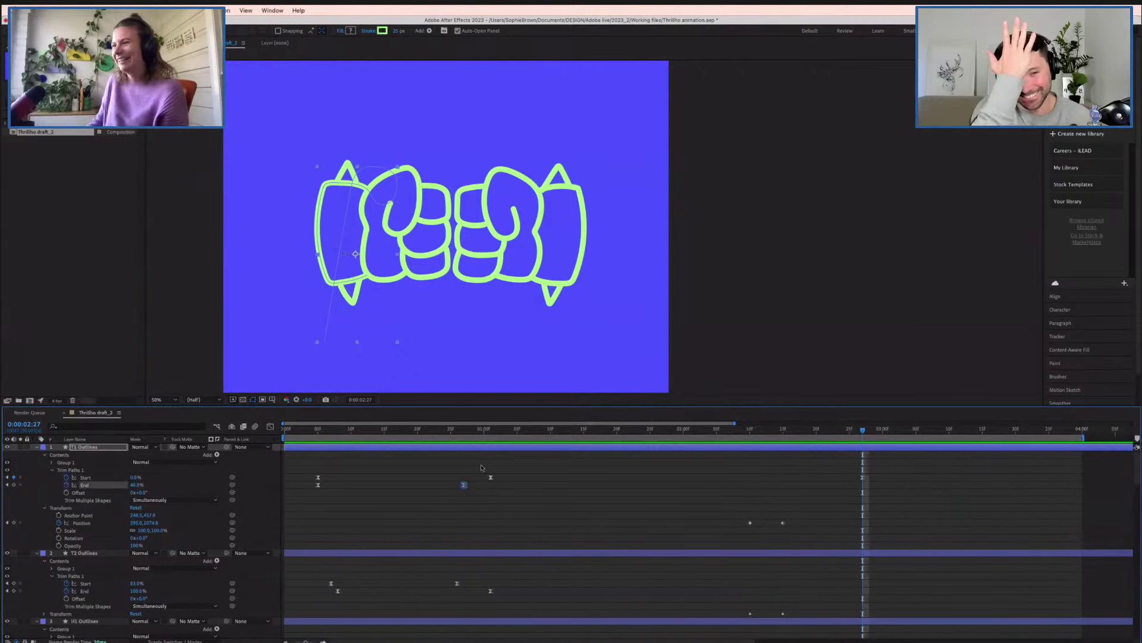
pyautogui.press('super+v')
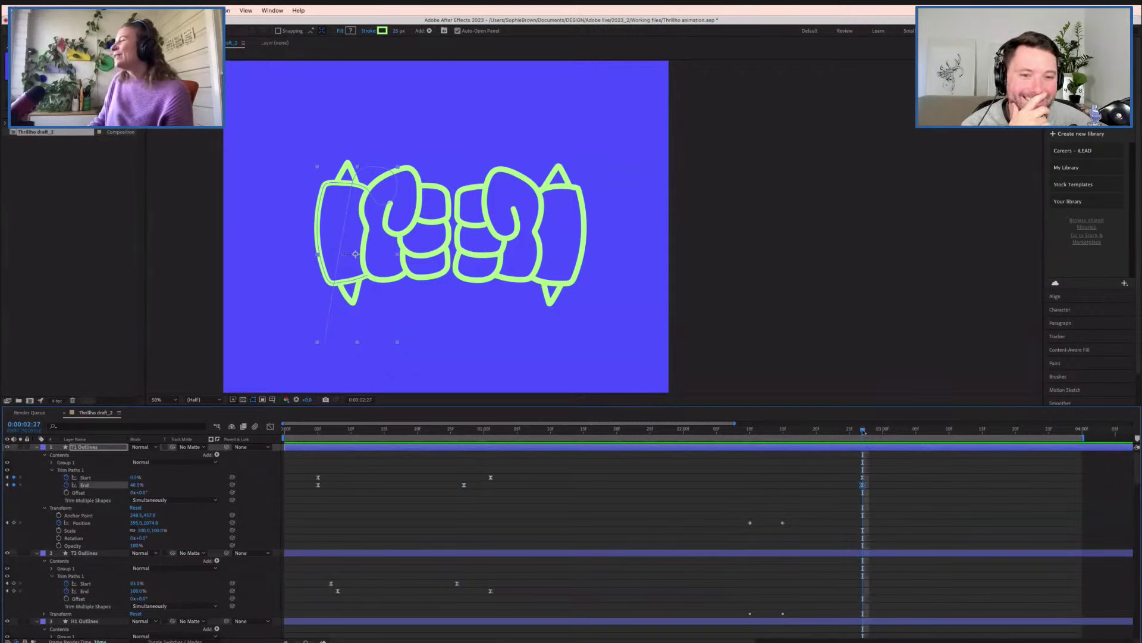
# - Copy the first Trim Paths Start and End keyframes of T1 Outlines to 3:05 so the stroke returns to its letter shape
pyautogui.moveTo(879, 433); pyautogui.dragTo(919, 437)
pyautogui.click(318, 478)
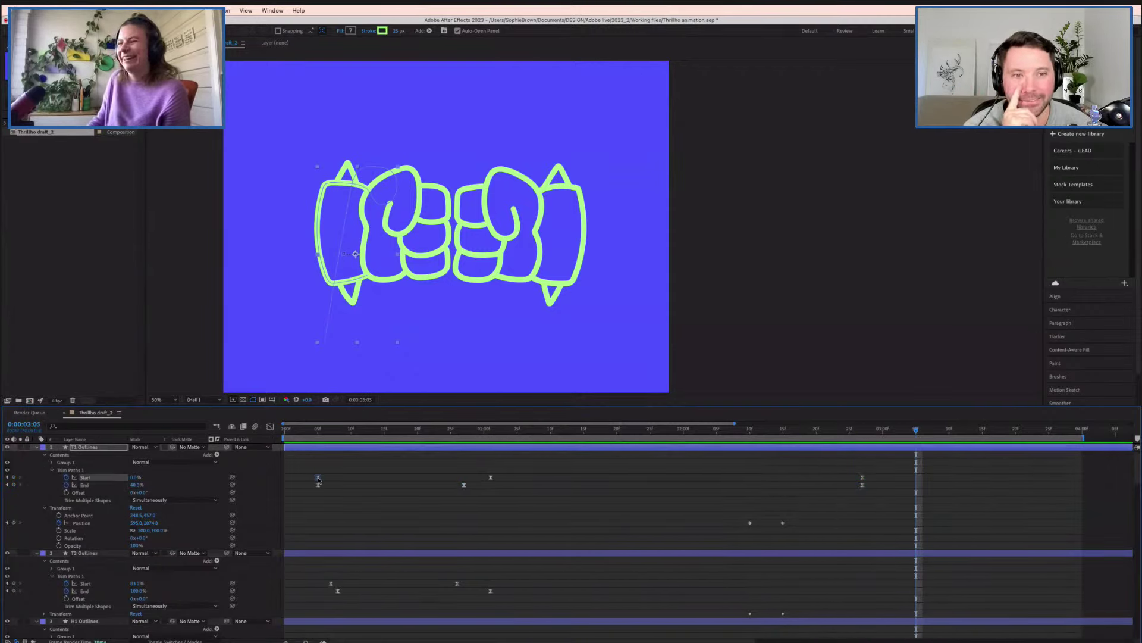
pyautogui.hotkey('ctrl', 'c')
pyautogui.hotkey('ctrl', 'v')
pyautogui.click(319, 485)
pyautogui.hotkey('ctrl', 'c')
pyautogui.hotkey('ctrl', 'v')
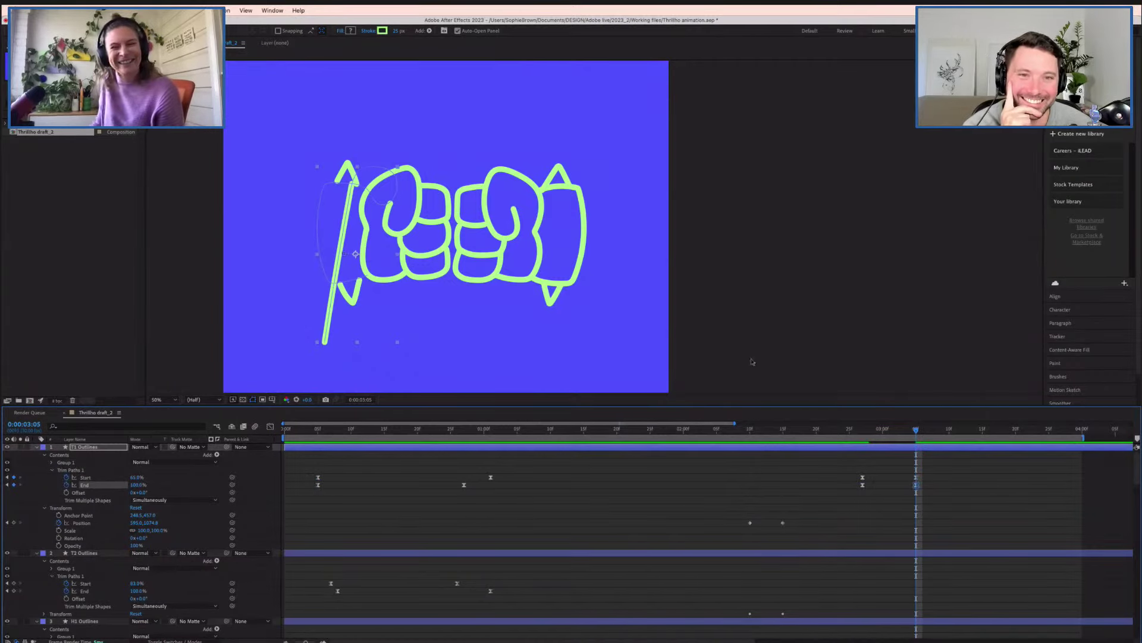
# - Switch to Chrome to show the Instagram reference animation of lettering strokes again
pyautogui.moveTo(916, 429)
pyautogui.mouseDown()
pyautogui.moveTo(848, 432)
pyautogui.moveTo(933, 439)
pyautogui.moveTo(920, 442)
pyautogui.mouseUp()
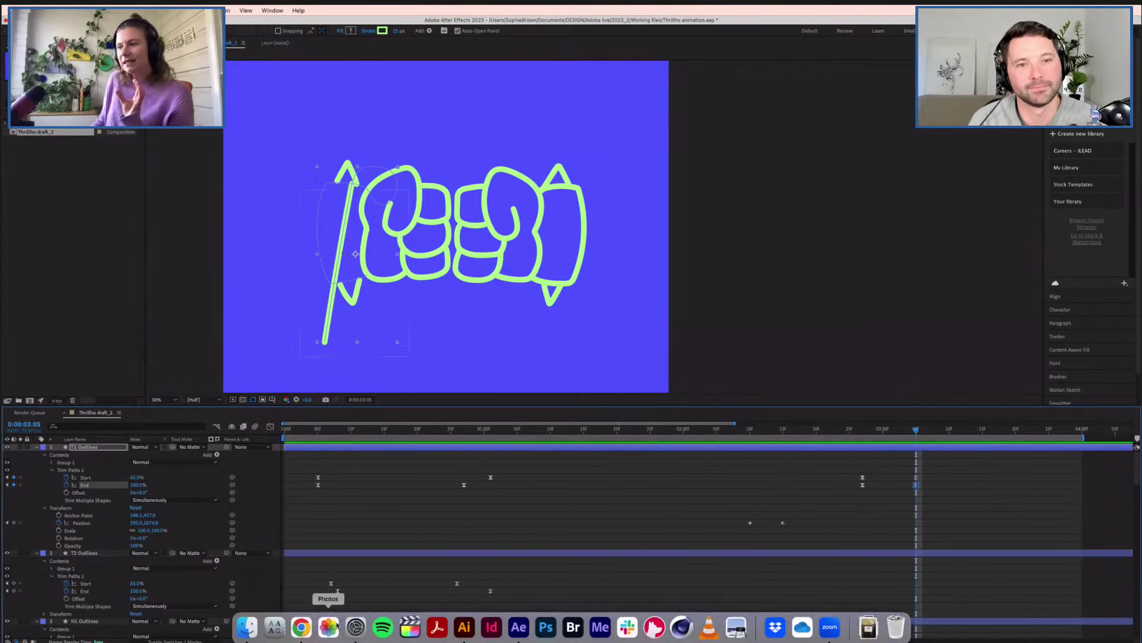
pyautogui.click(300, 624)
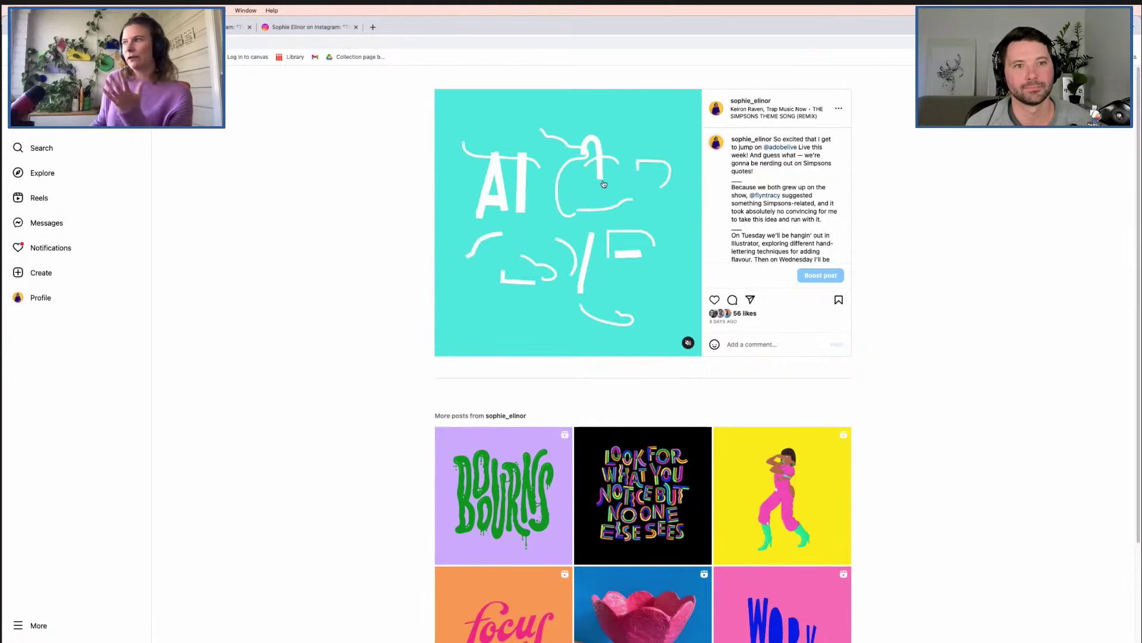
# - Switch back to After Effects and scrub the Thrillho composition to 2:15, where the two fists meet
pyautogui.click(465, 634)
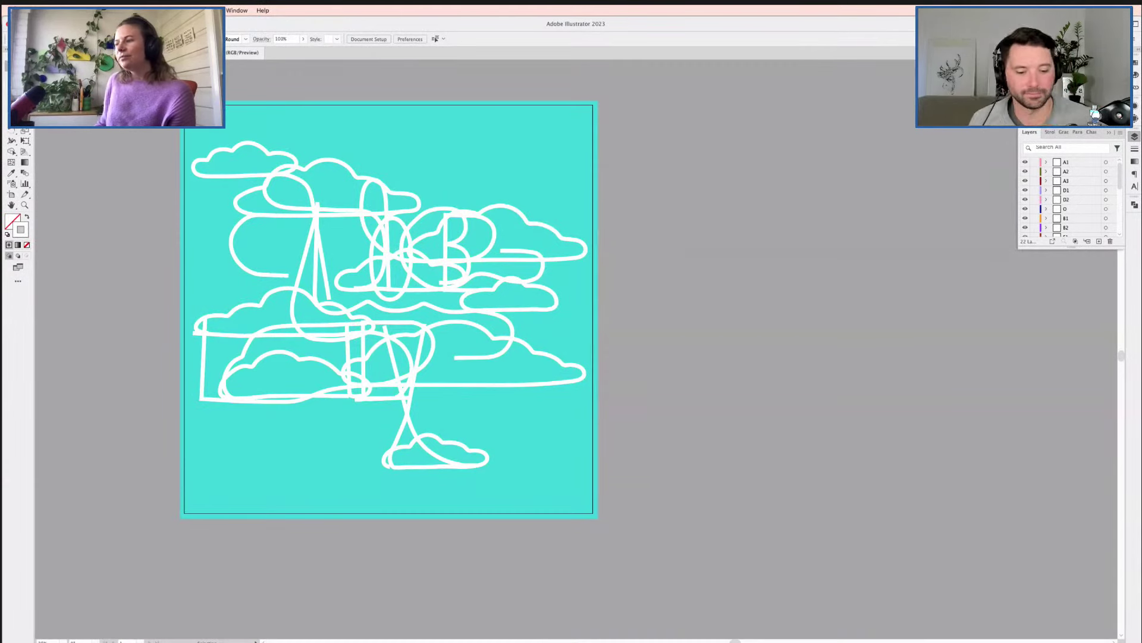
pyautogui.click(519, 627)
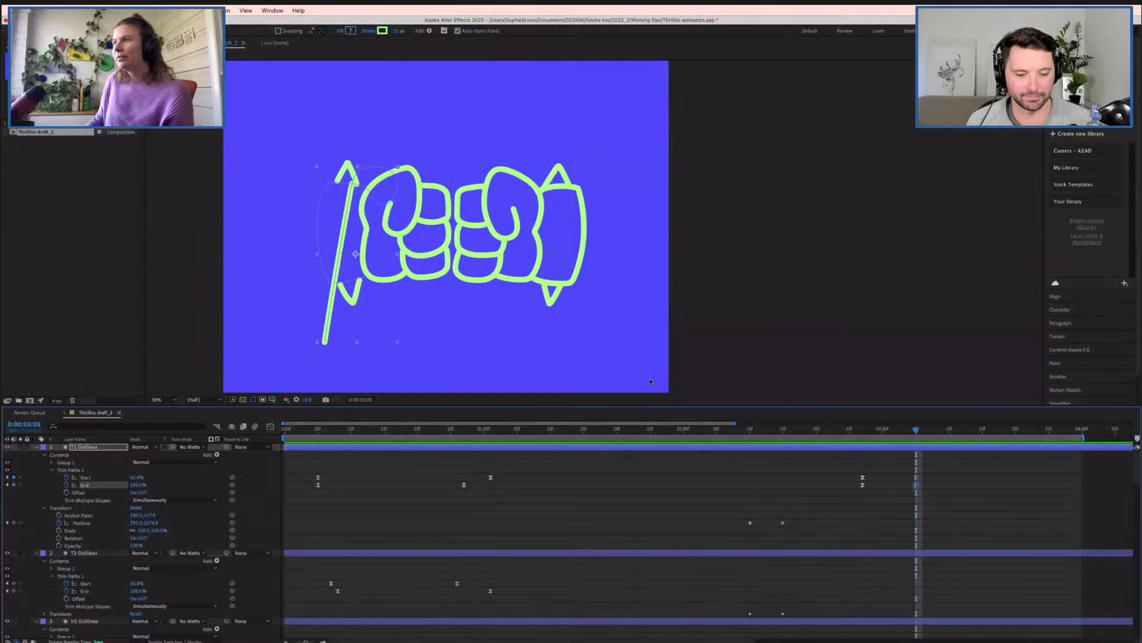
pyautogui.moveTo(735, 436); pyautogui.dragTo(782, 432)
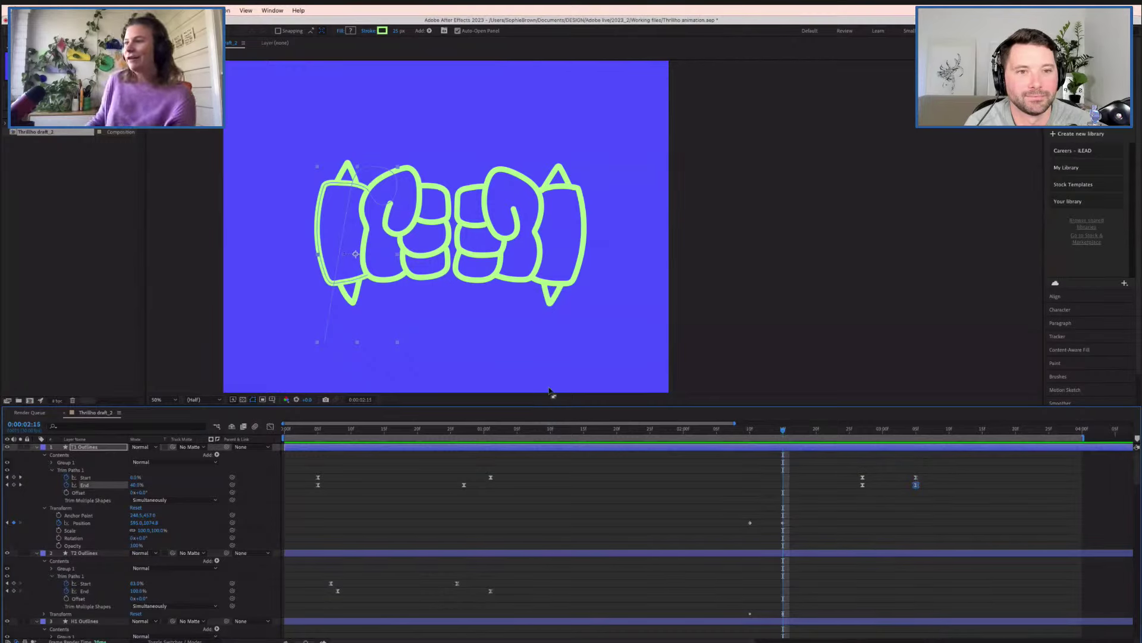
# - Preview the animation from 0:06, and scrub through the lettering's morph into fists from 0:05 to 1:26
pyautogui.click(324, 430)
pyautogui.press('space')
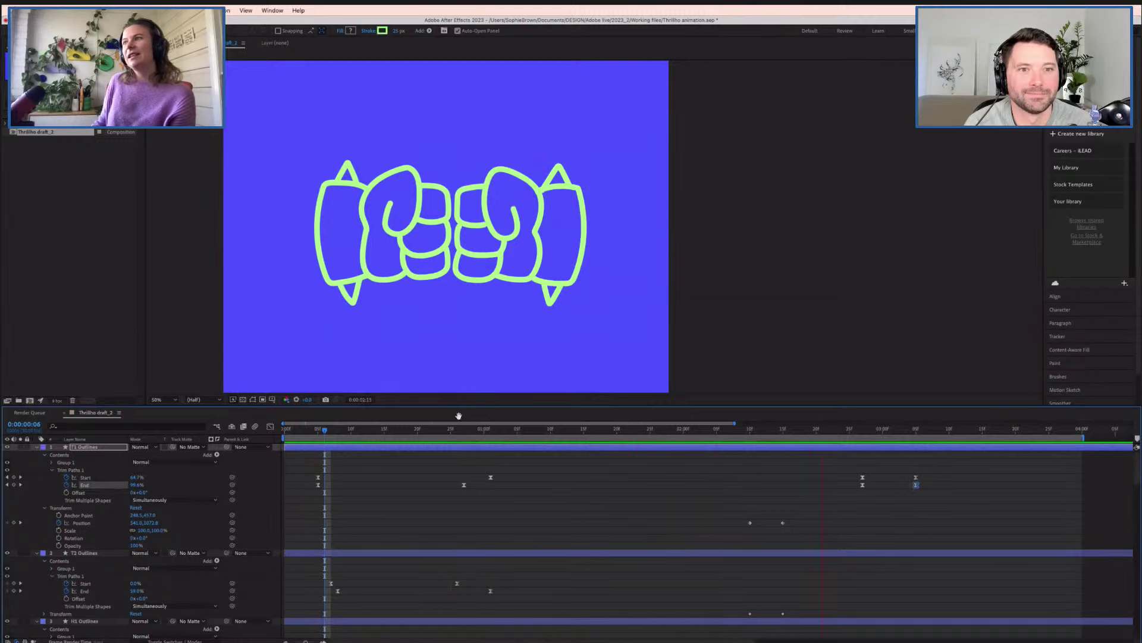
pyautogui.press('space')
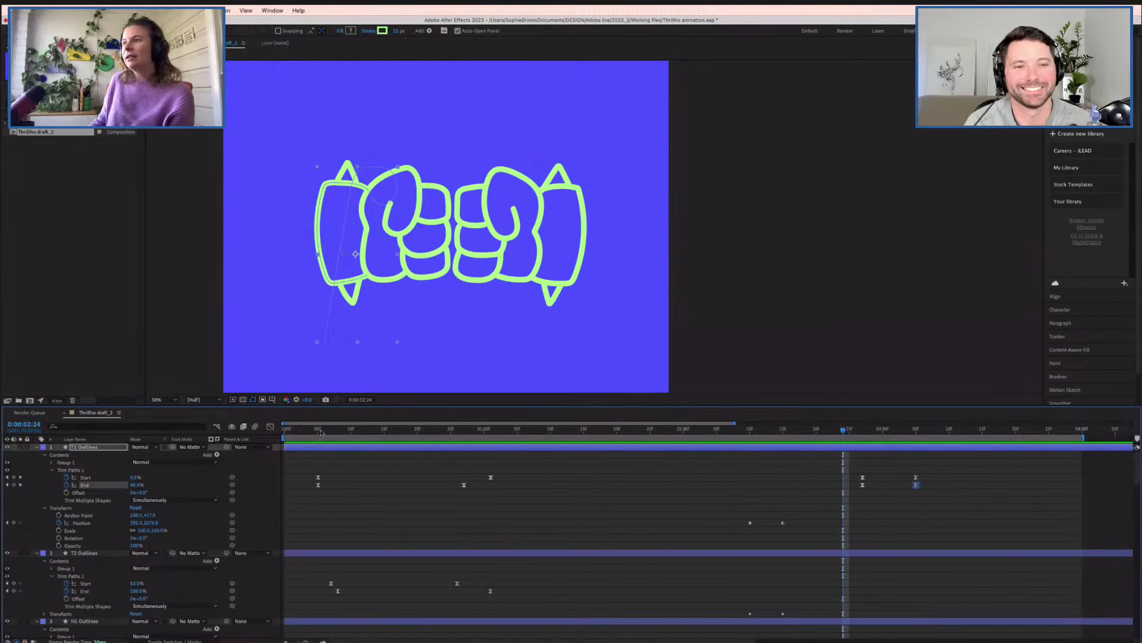
pyautogui.moveTo(319, 430); pyautogui.dragTo(450, 449)
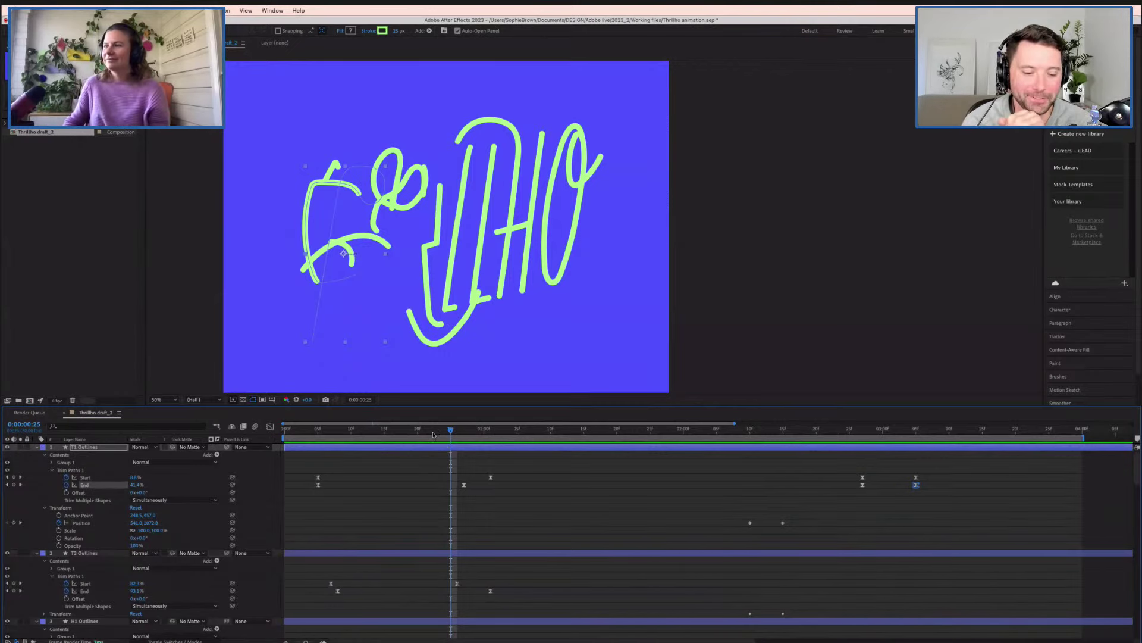
pyautogui.moveTo(450, 443); pyautogui.dragTo(649, 492)
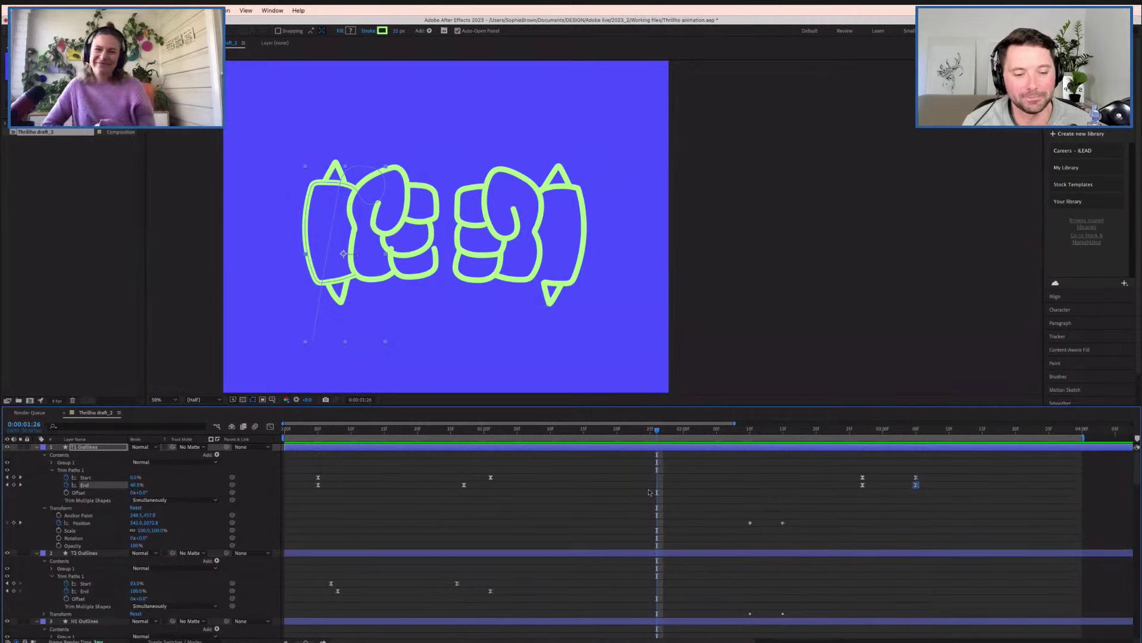